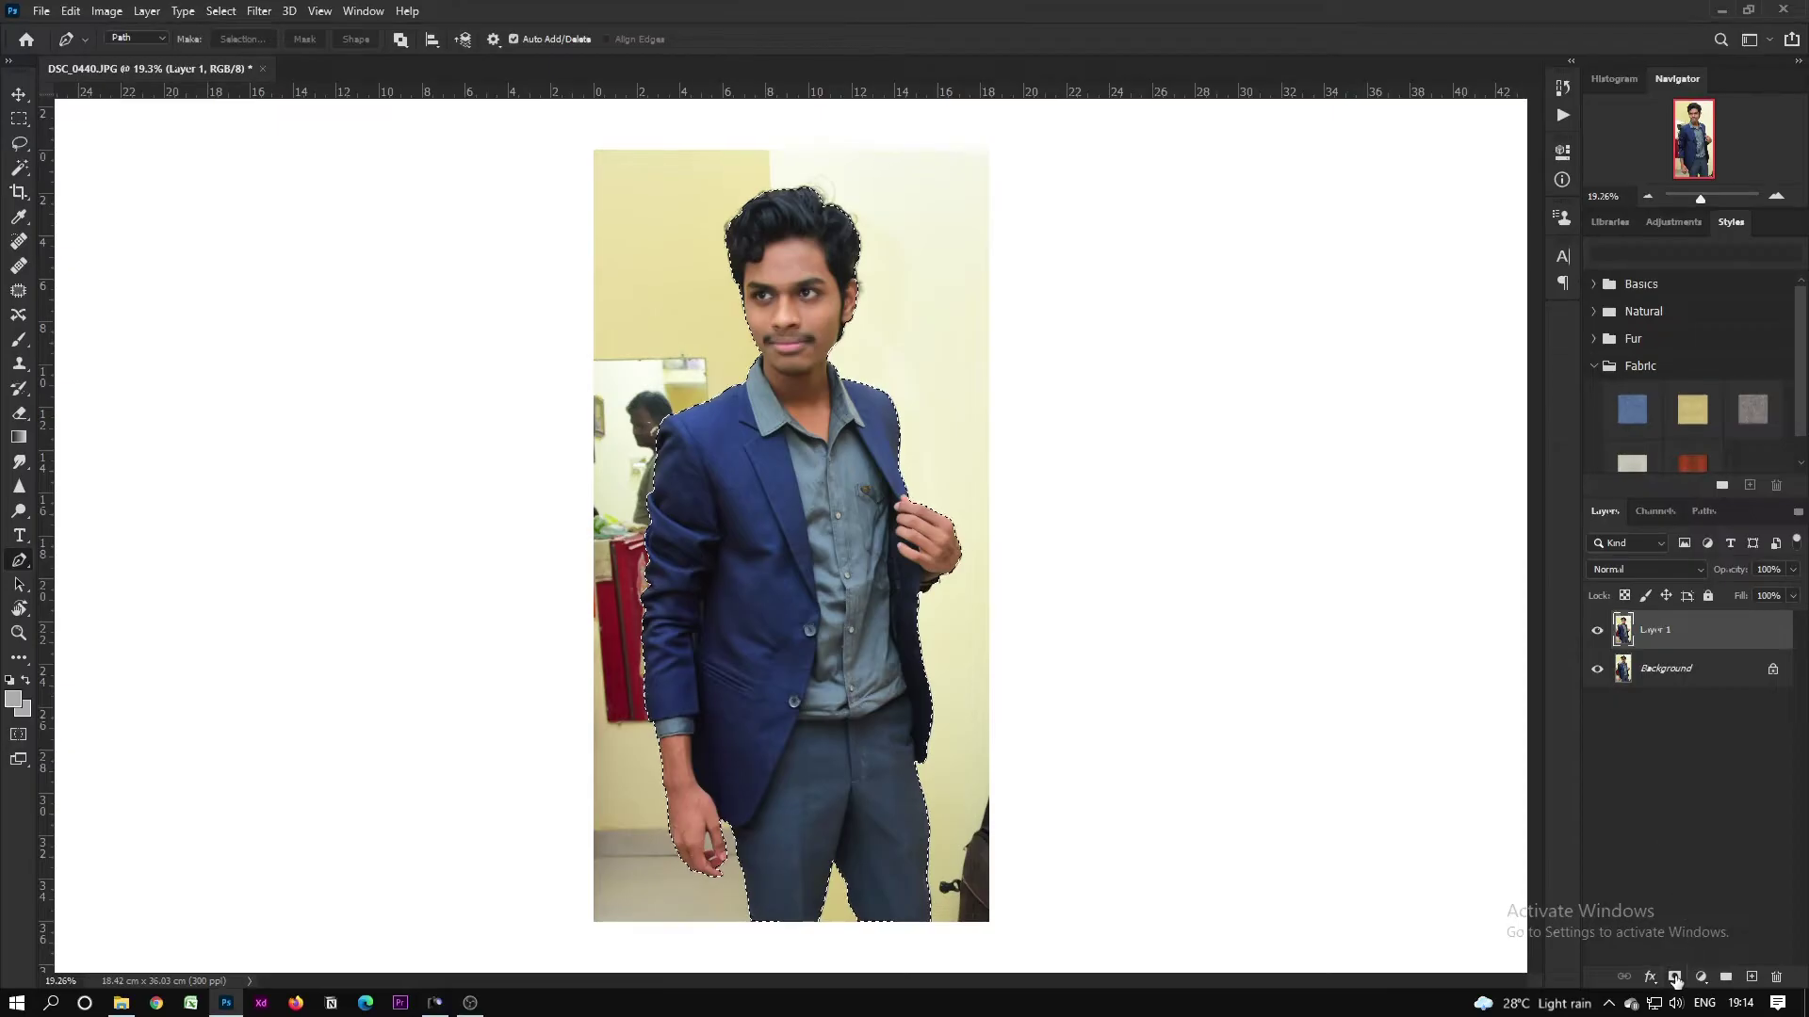
Step: Cut out the man on Layer 1 with a layer mask from the selection, hide the Background layer, and open the mask for editing
click(1674, 977)
click(1598, 670)
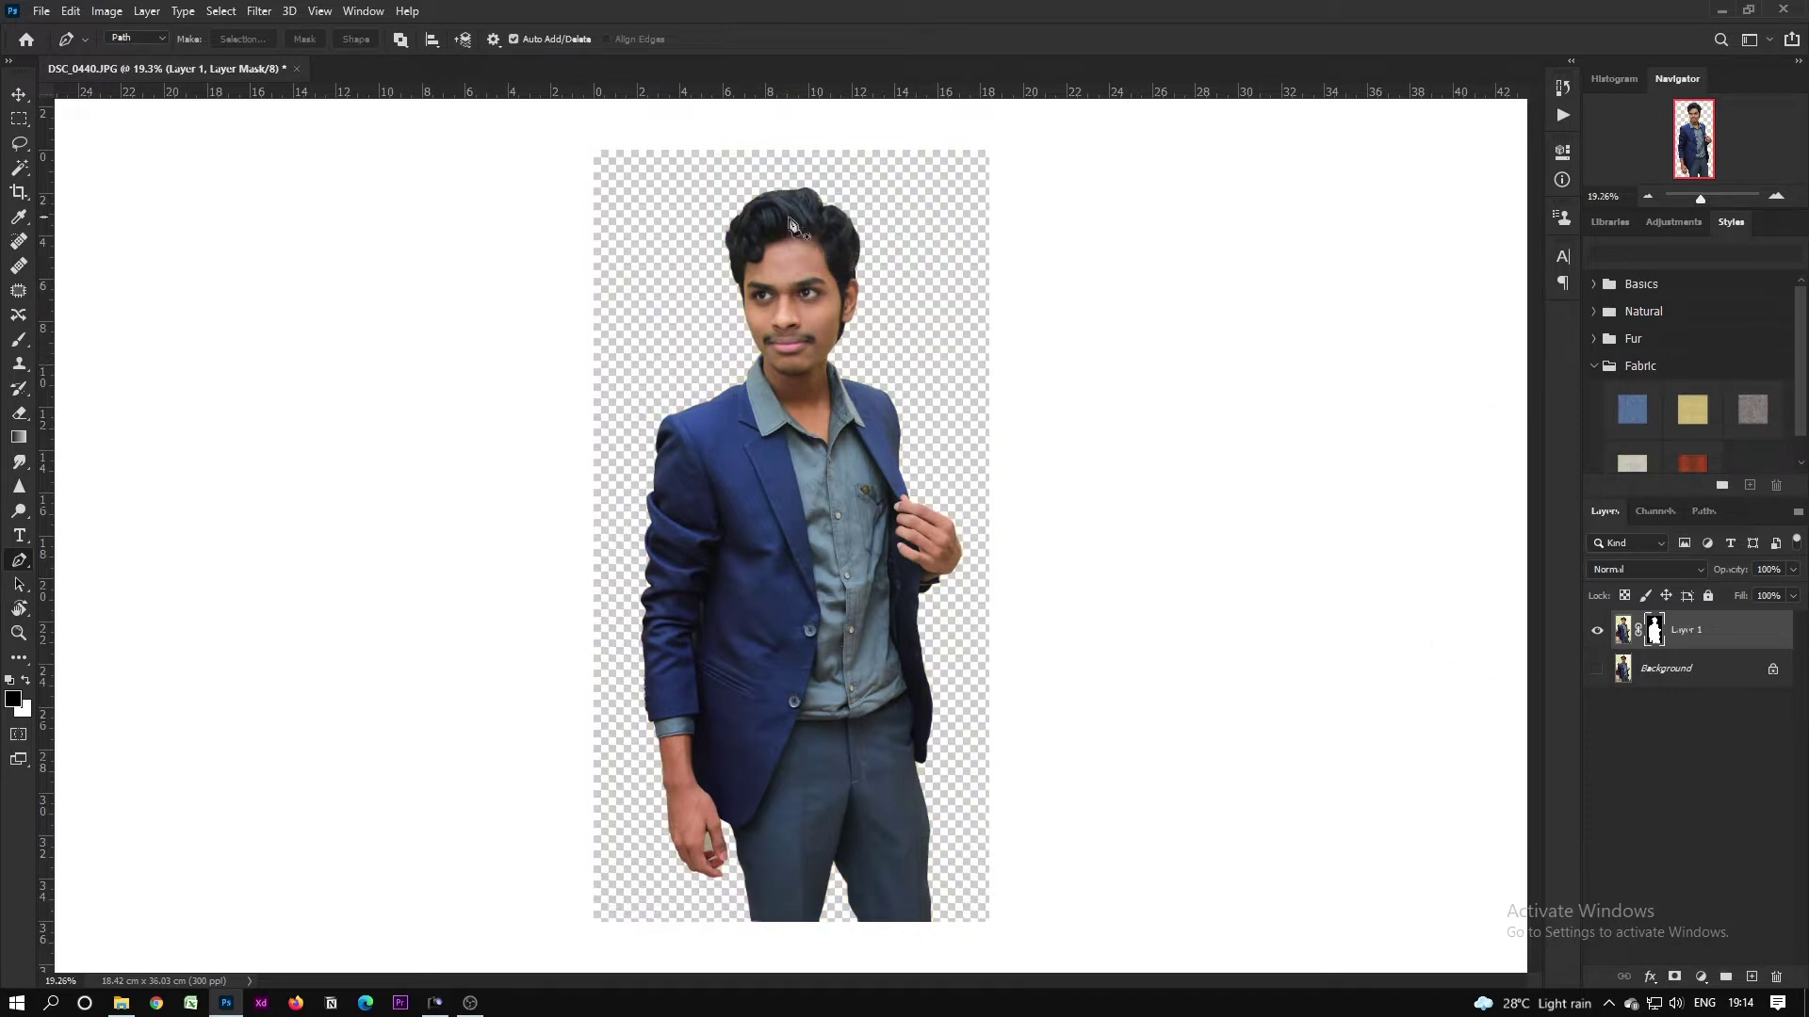
scroll(768, 188, up, 6)
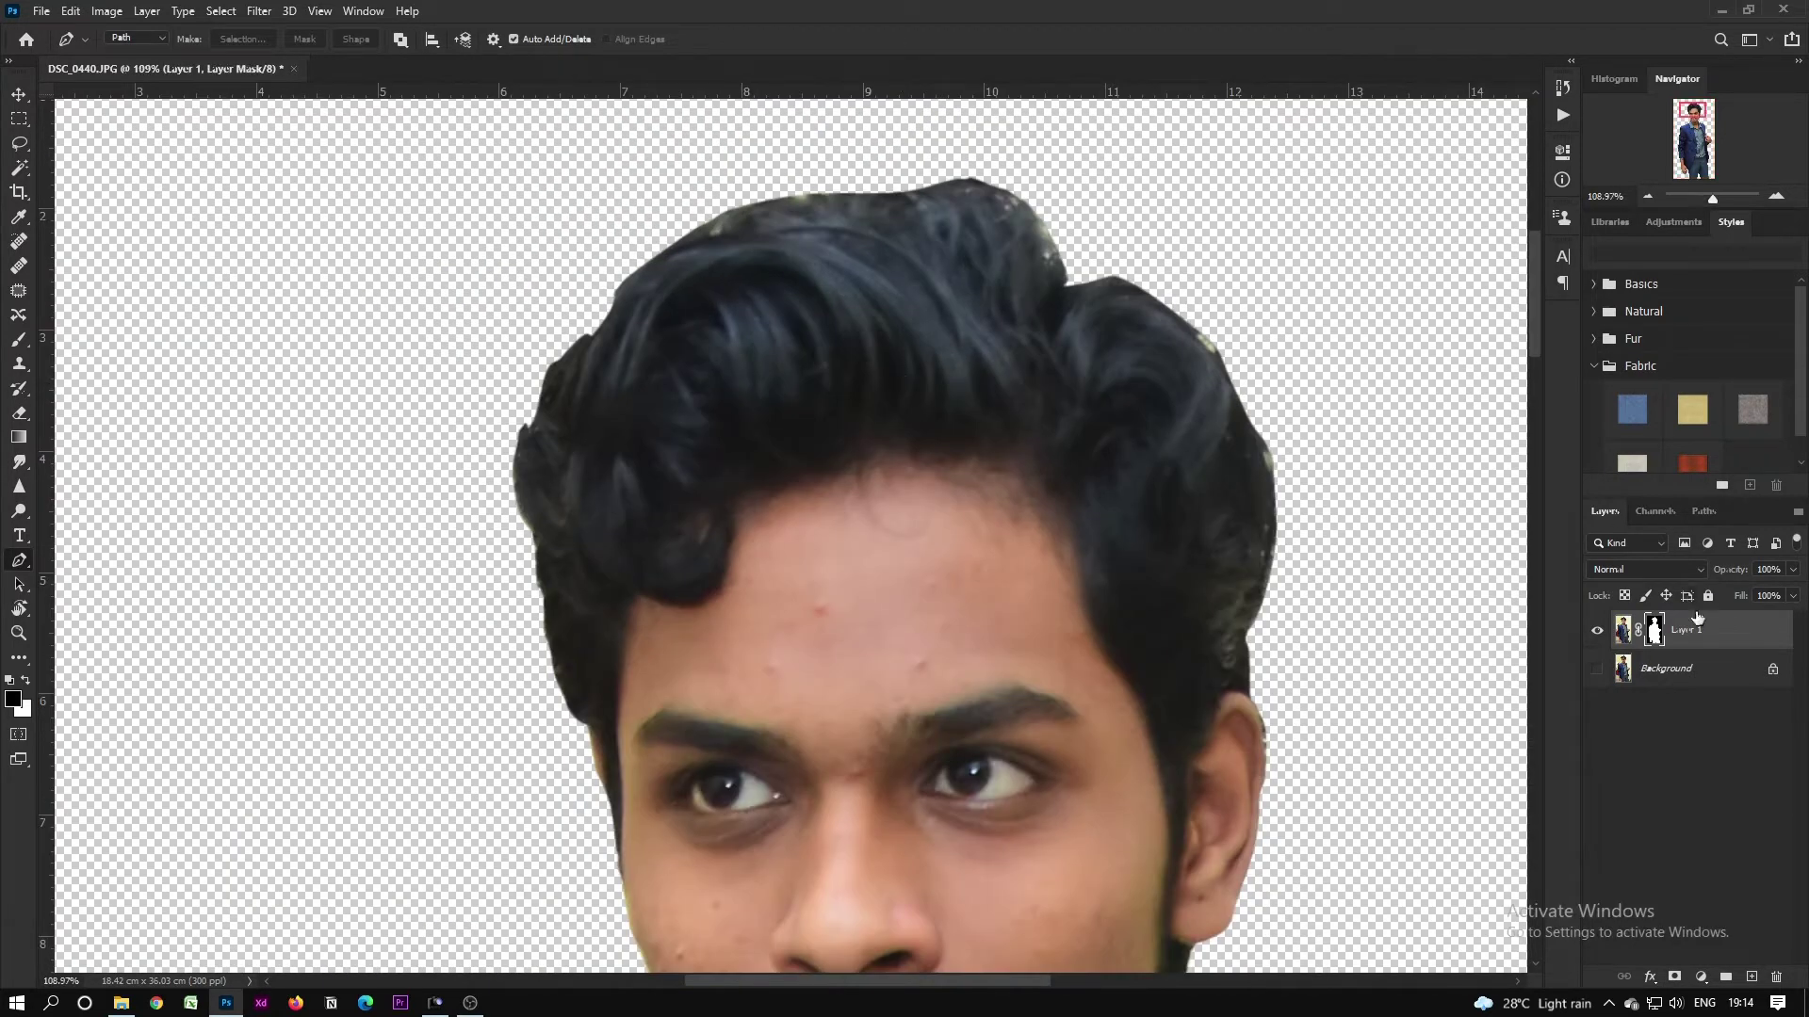
double_click(1654, 629)
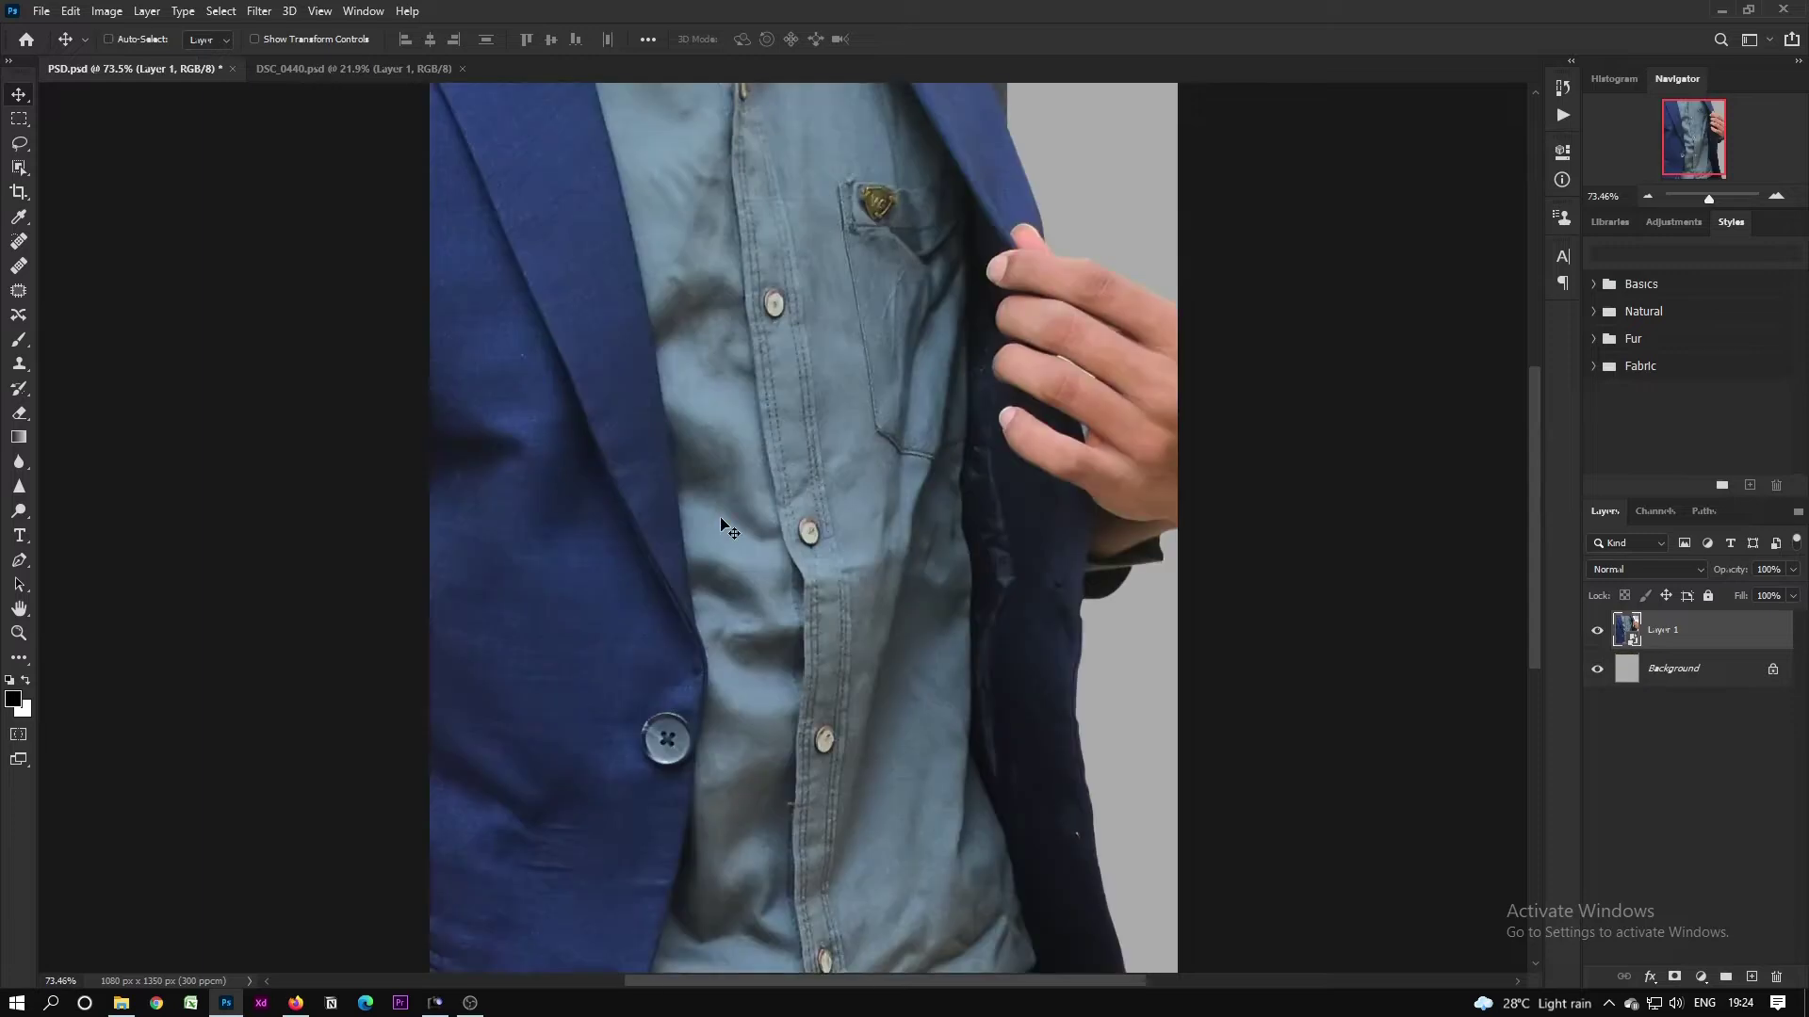
Step: Scale Layer 1 down so the whole man fits on the grey canvas, placed left of centre
scroll(722, 525, down, 1)
key(ctrl+t)
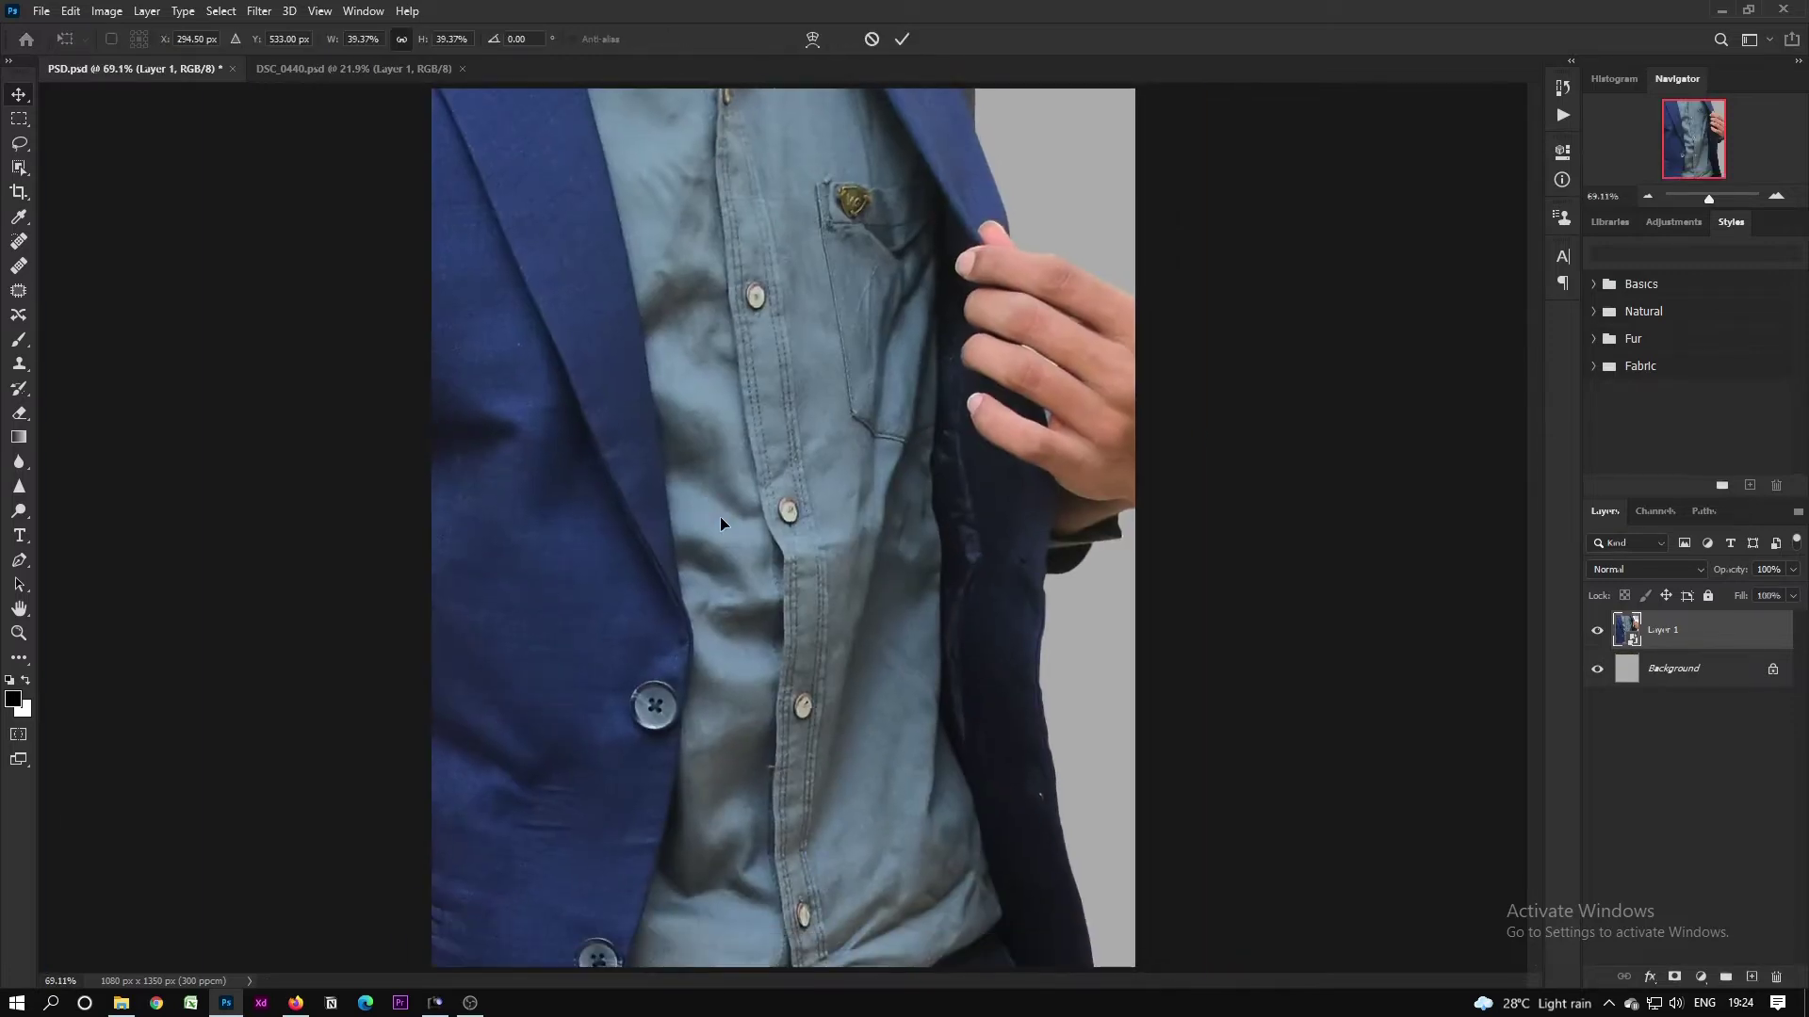
key(ctrl+0)
drag(897, 94, 886, 344)
key(Return)
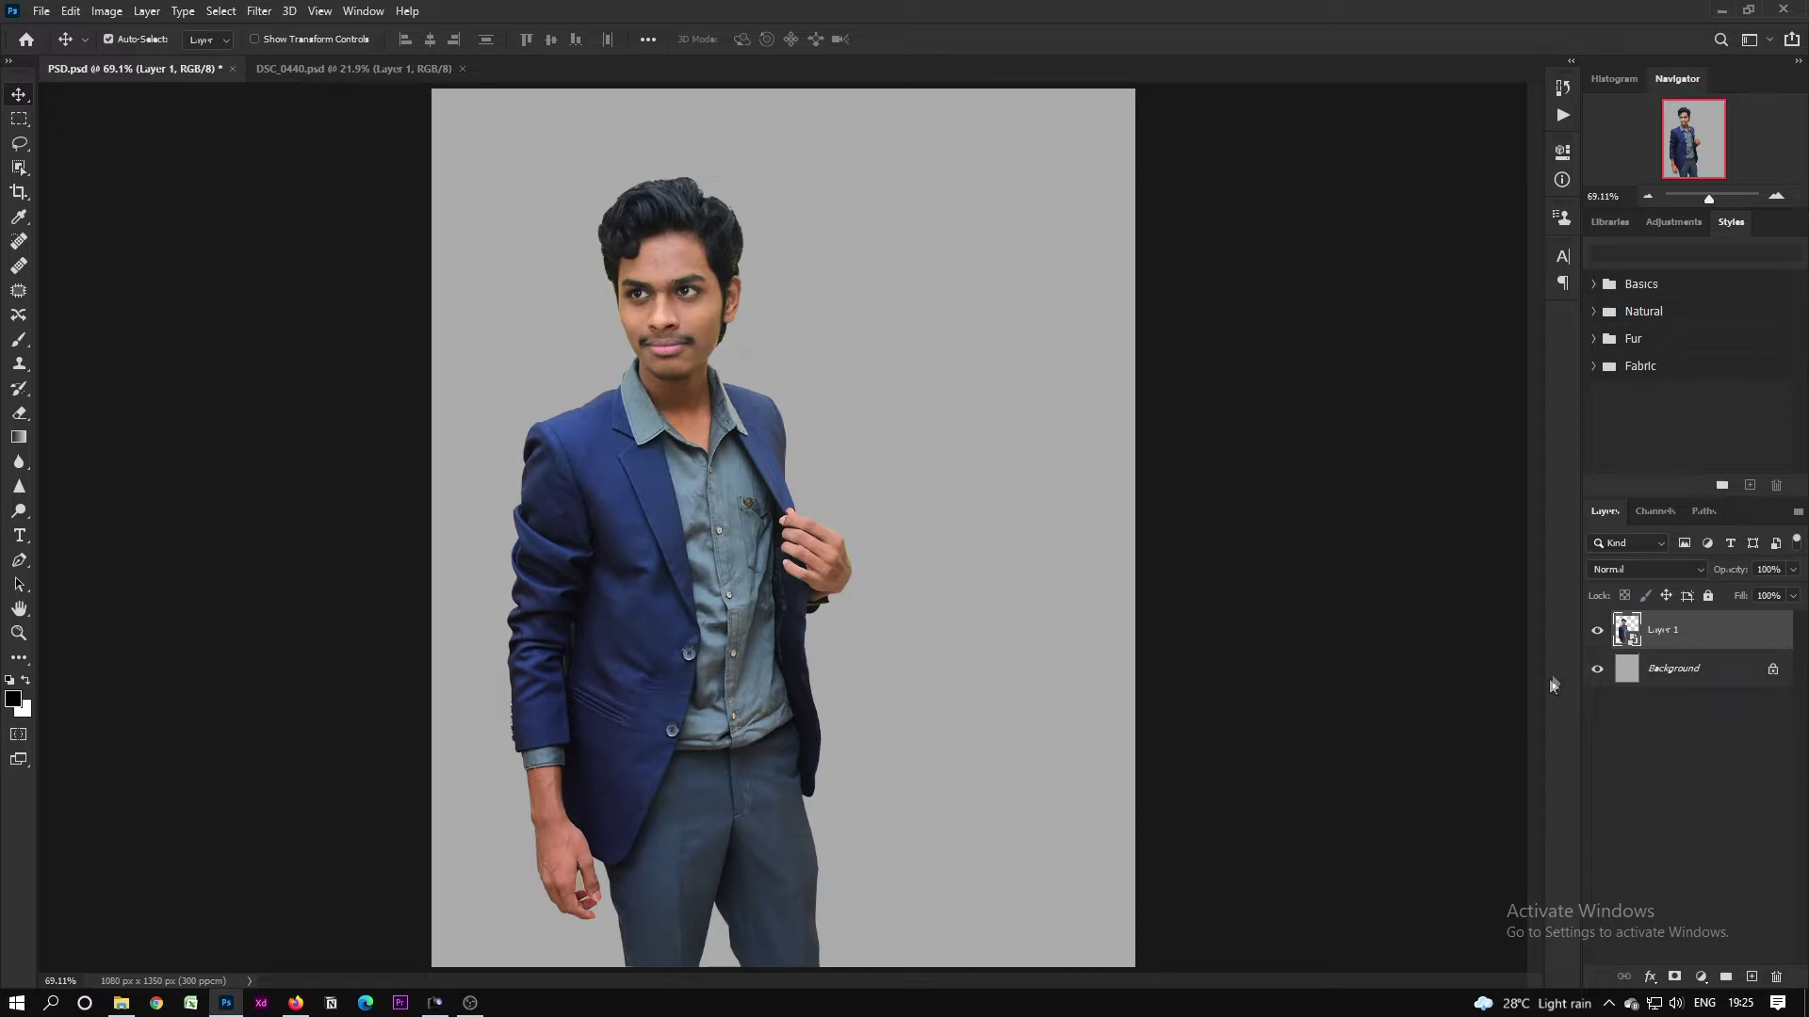
Step: Open the contents of the Layer 1 smart object and duplicate the man's masked layer
double_click(1630, 636)
click(926, 396)
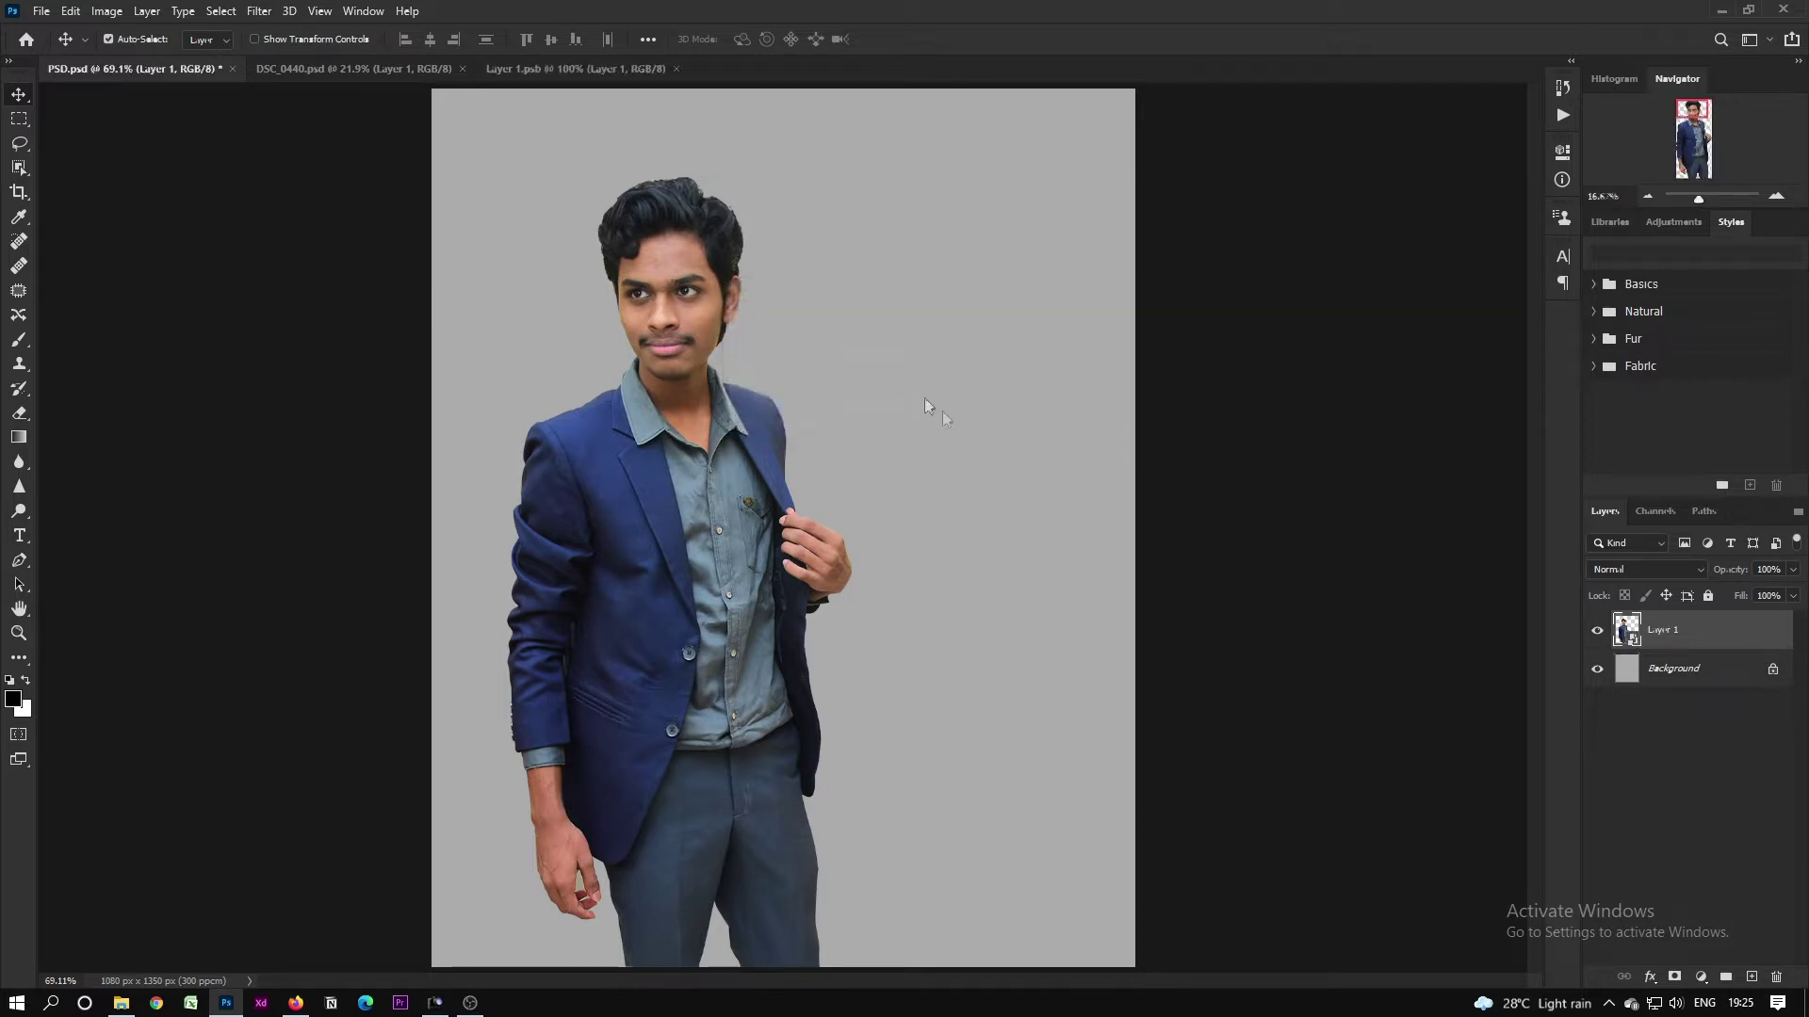
drag(862, 867, 937, 947)
drag(838, 619, 892, 631)
key(ctrl+j)
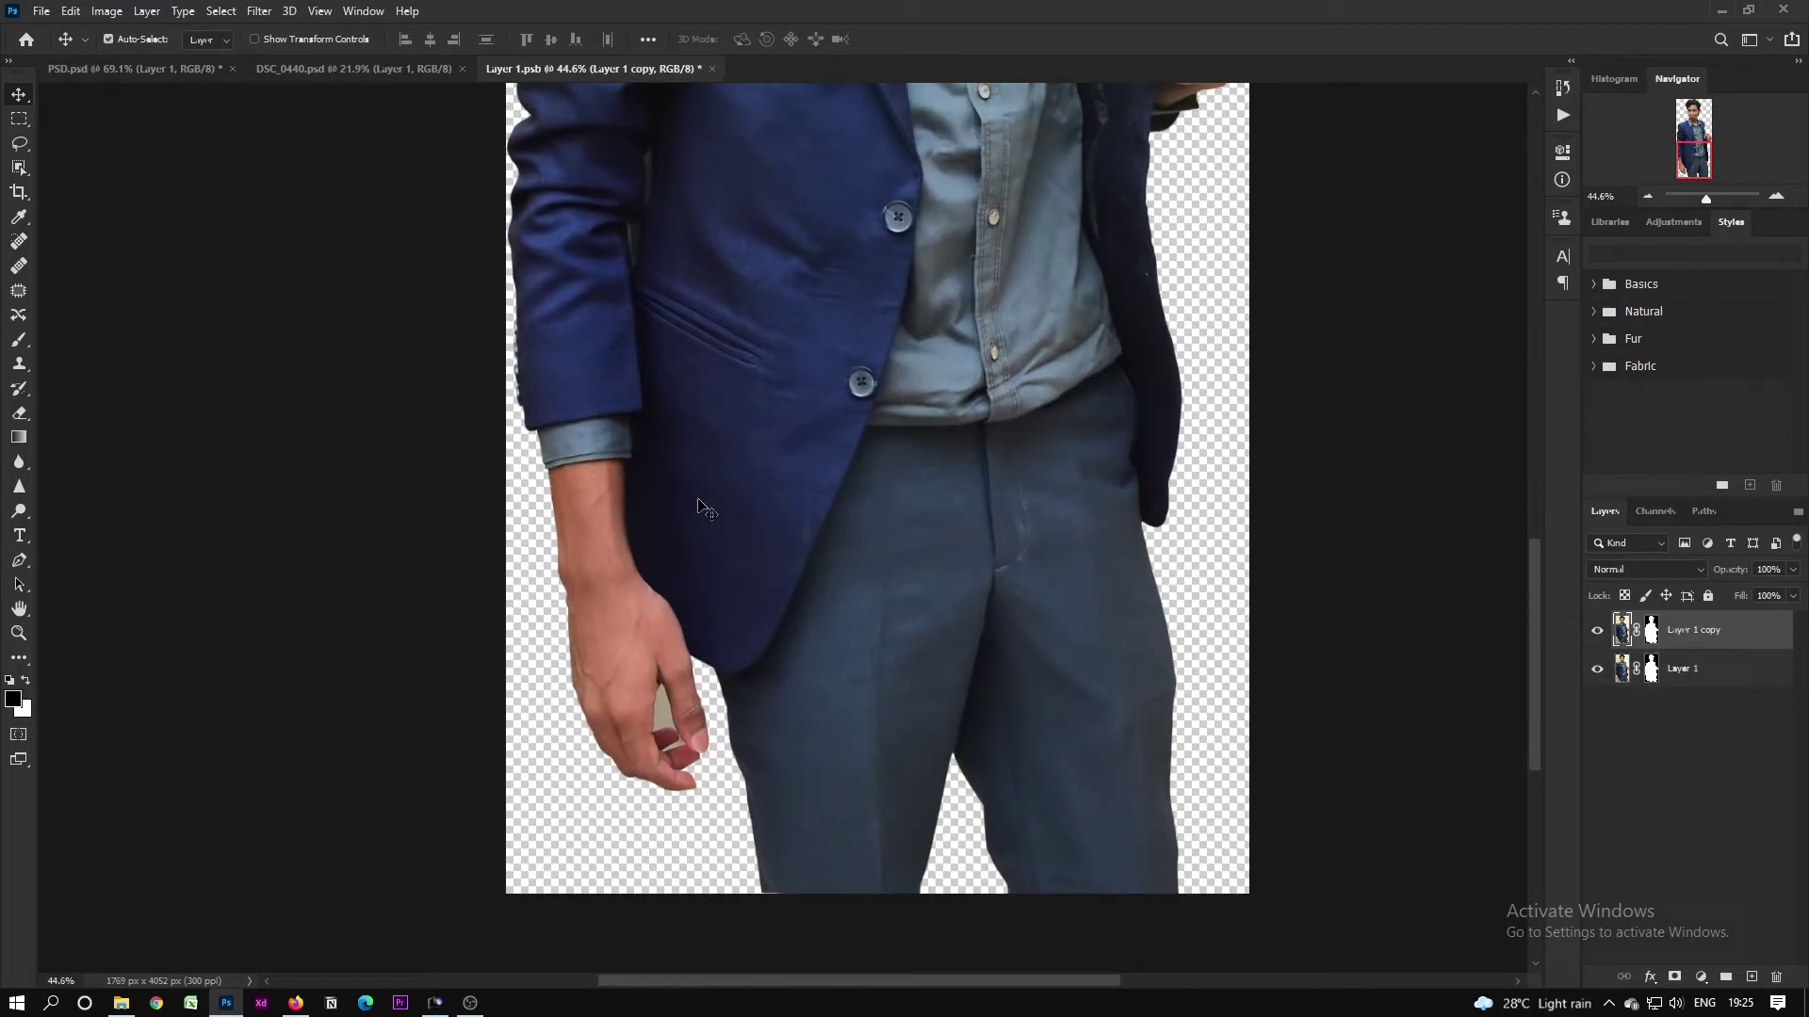
Step: Outline the coat's lower front panel with a closed Pen path along the coat edge, hand and sleeve, and open the path options
key(p)
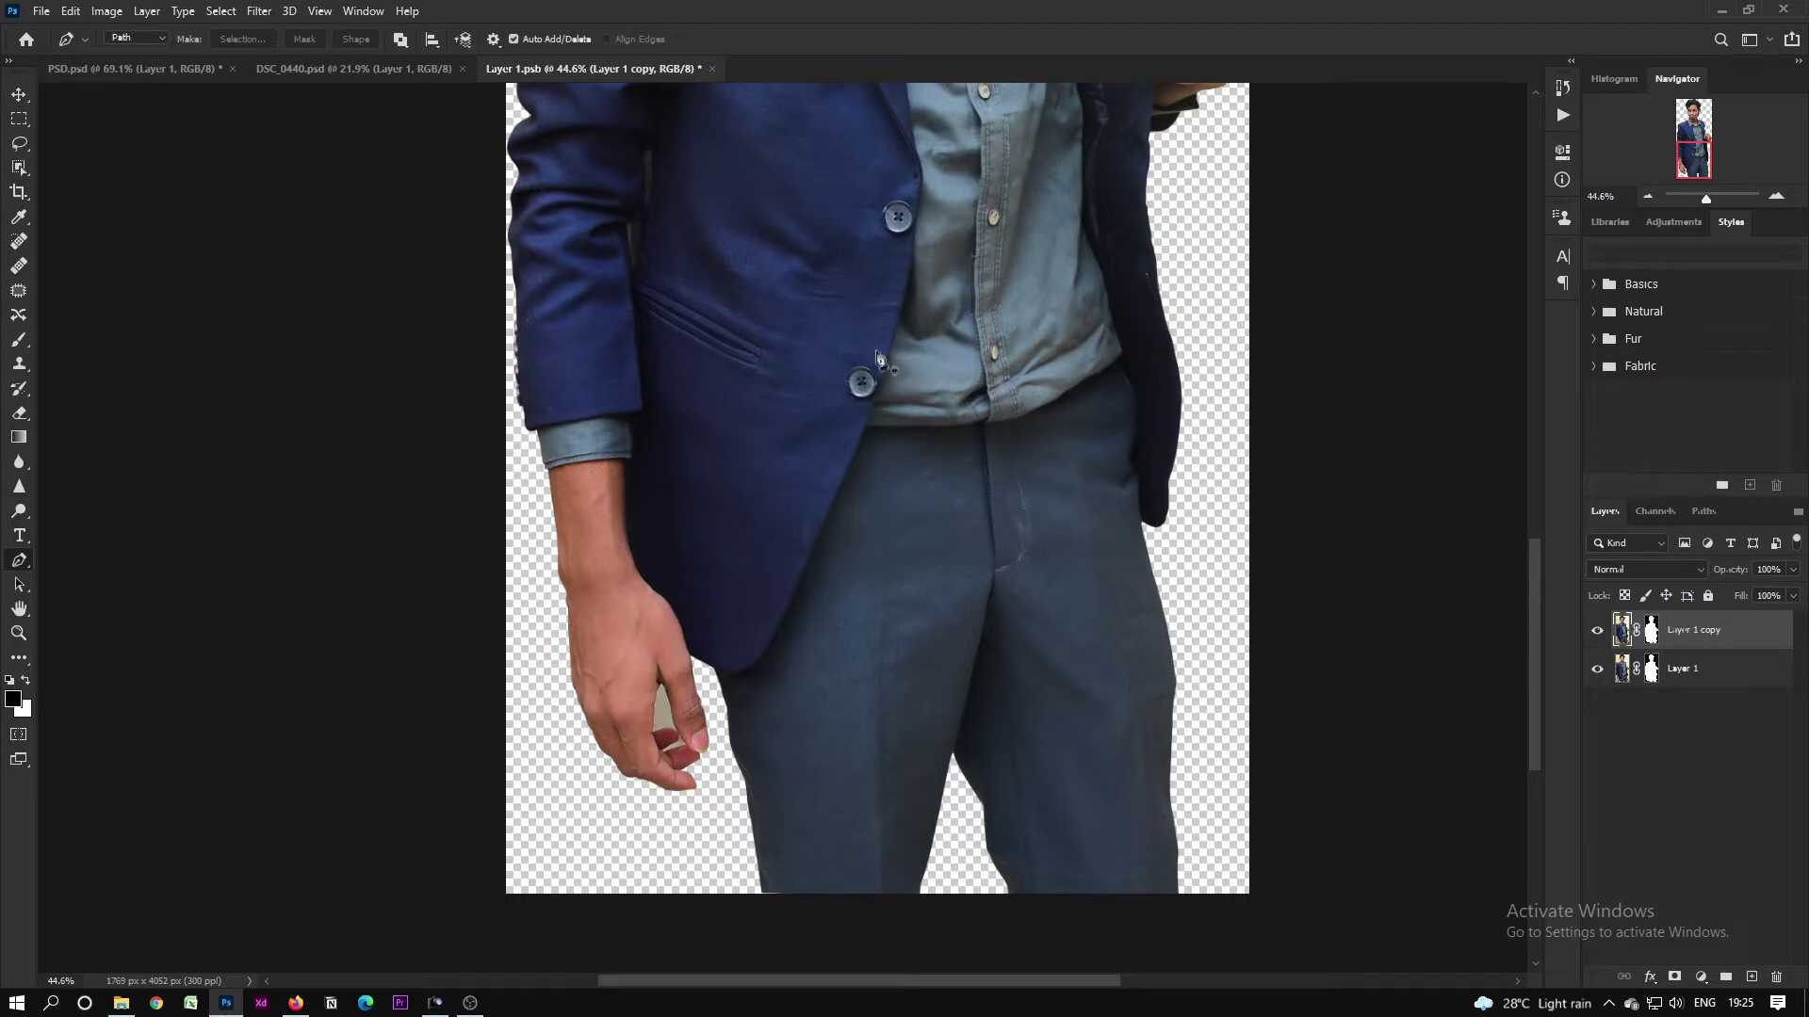
scroll(879, 354, up, 1)
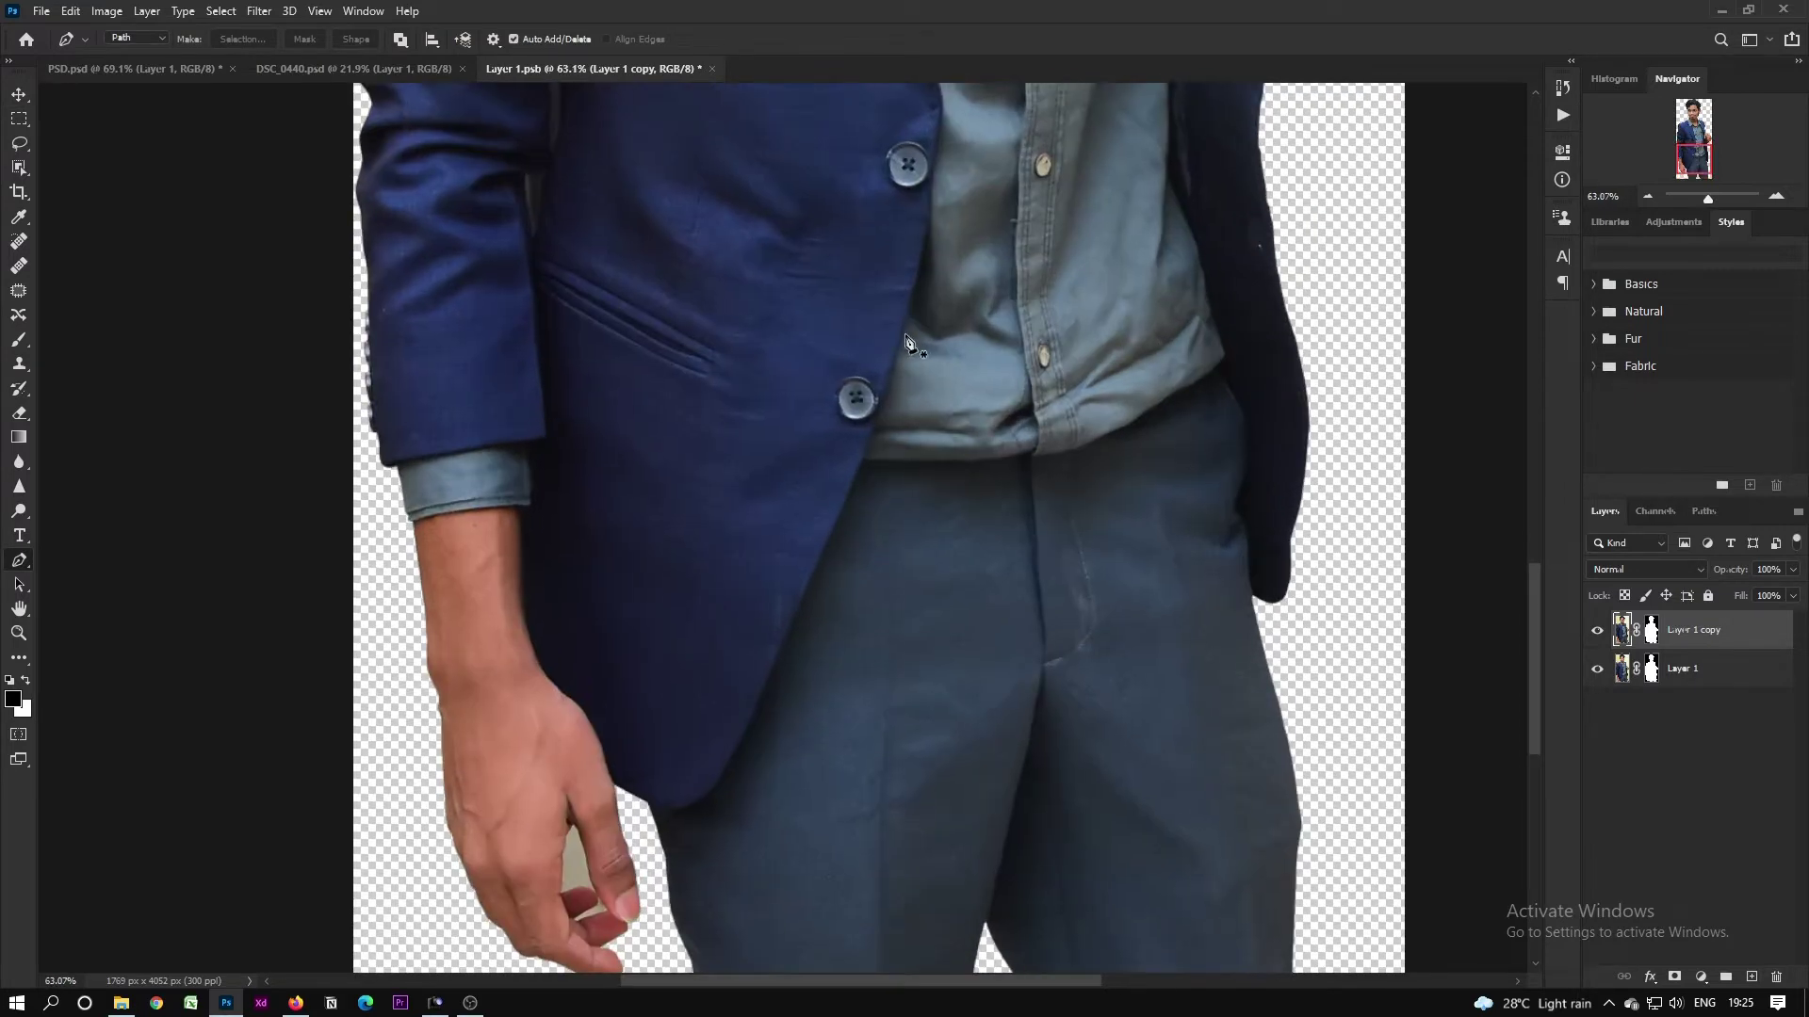
click(902, 336)
click(816, 566)
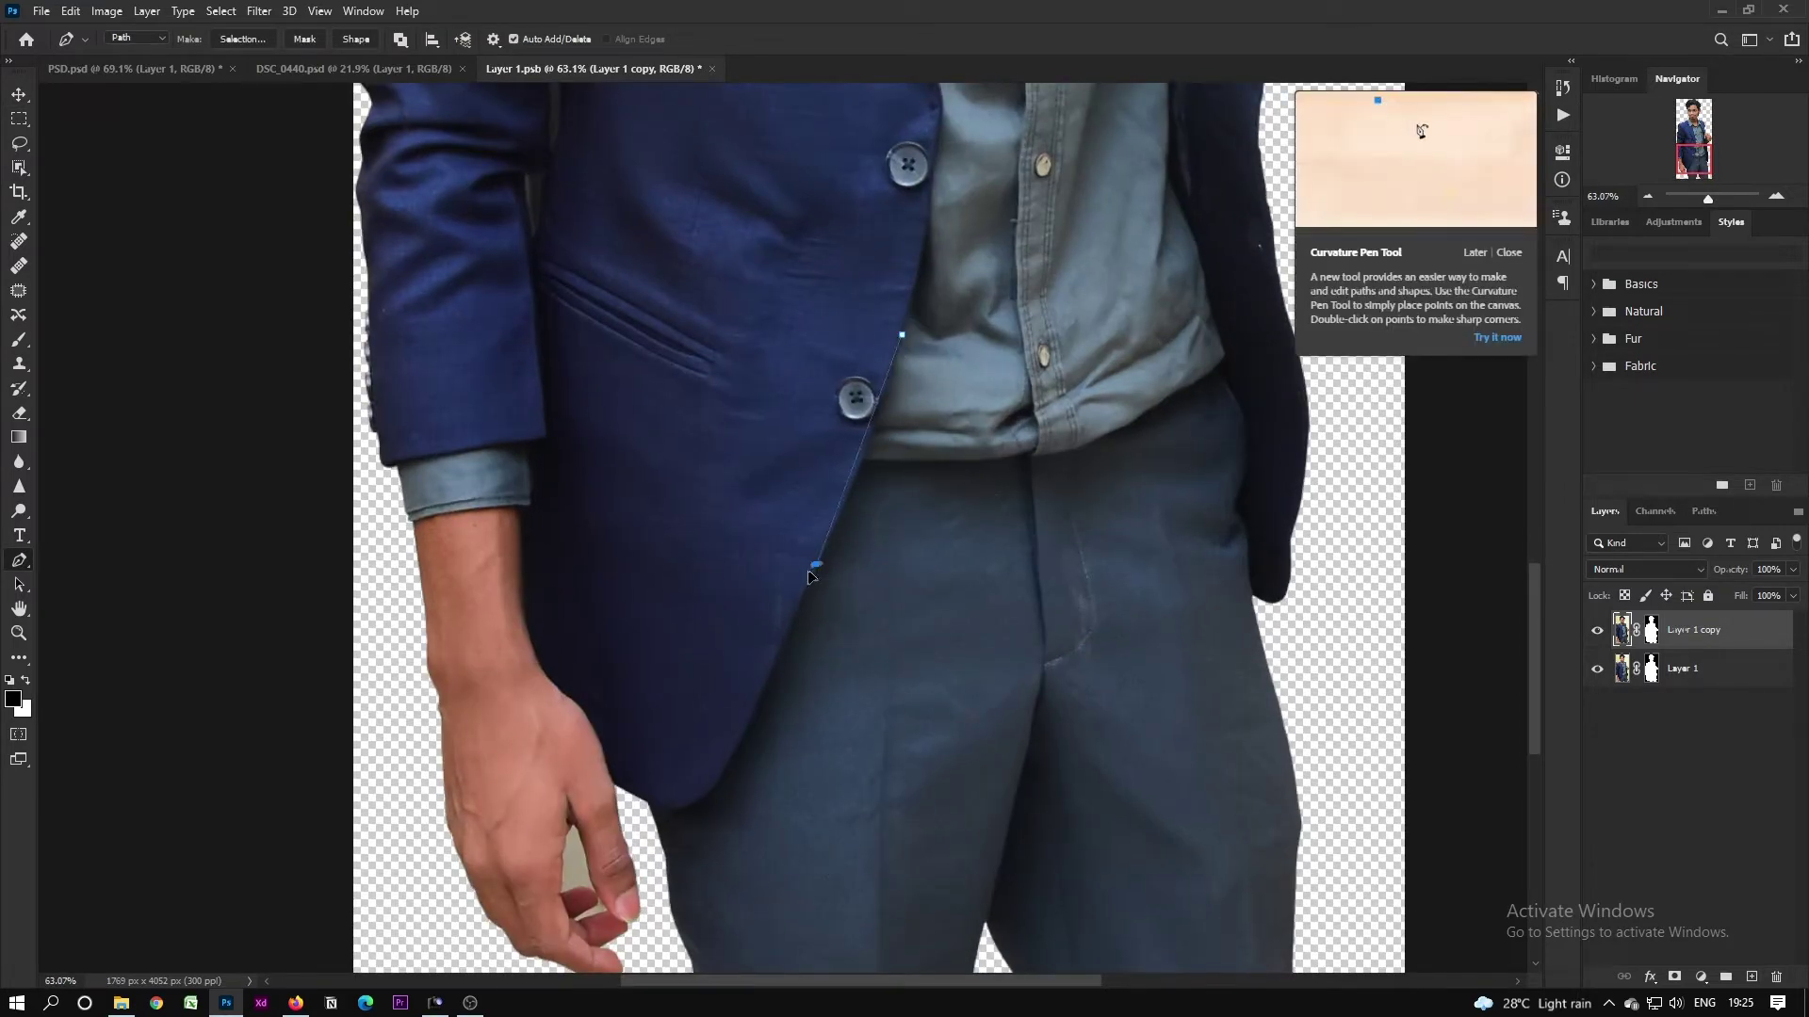
drag(765, 667, 751, 713)
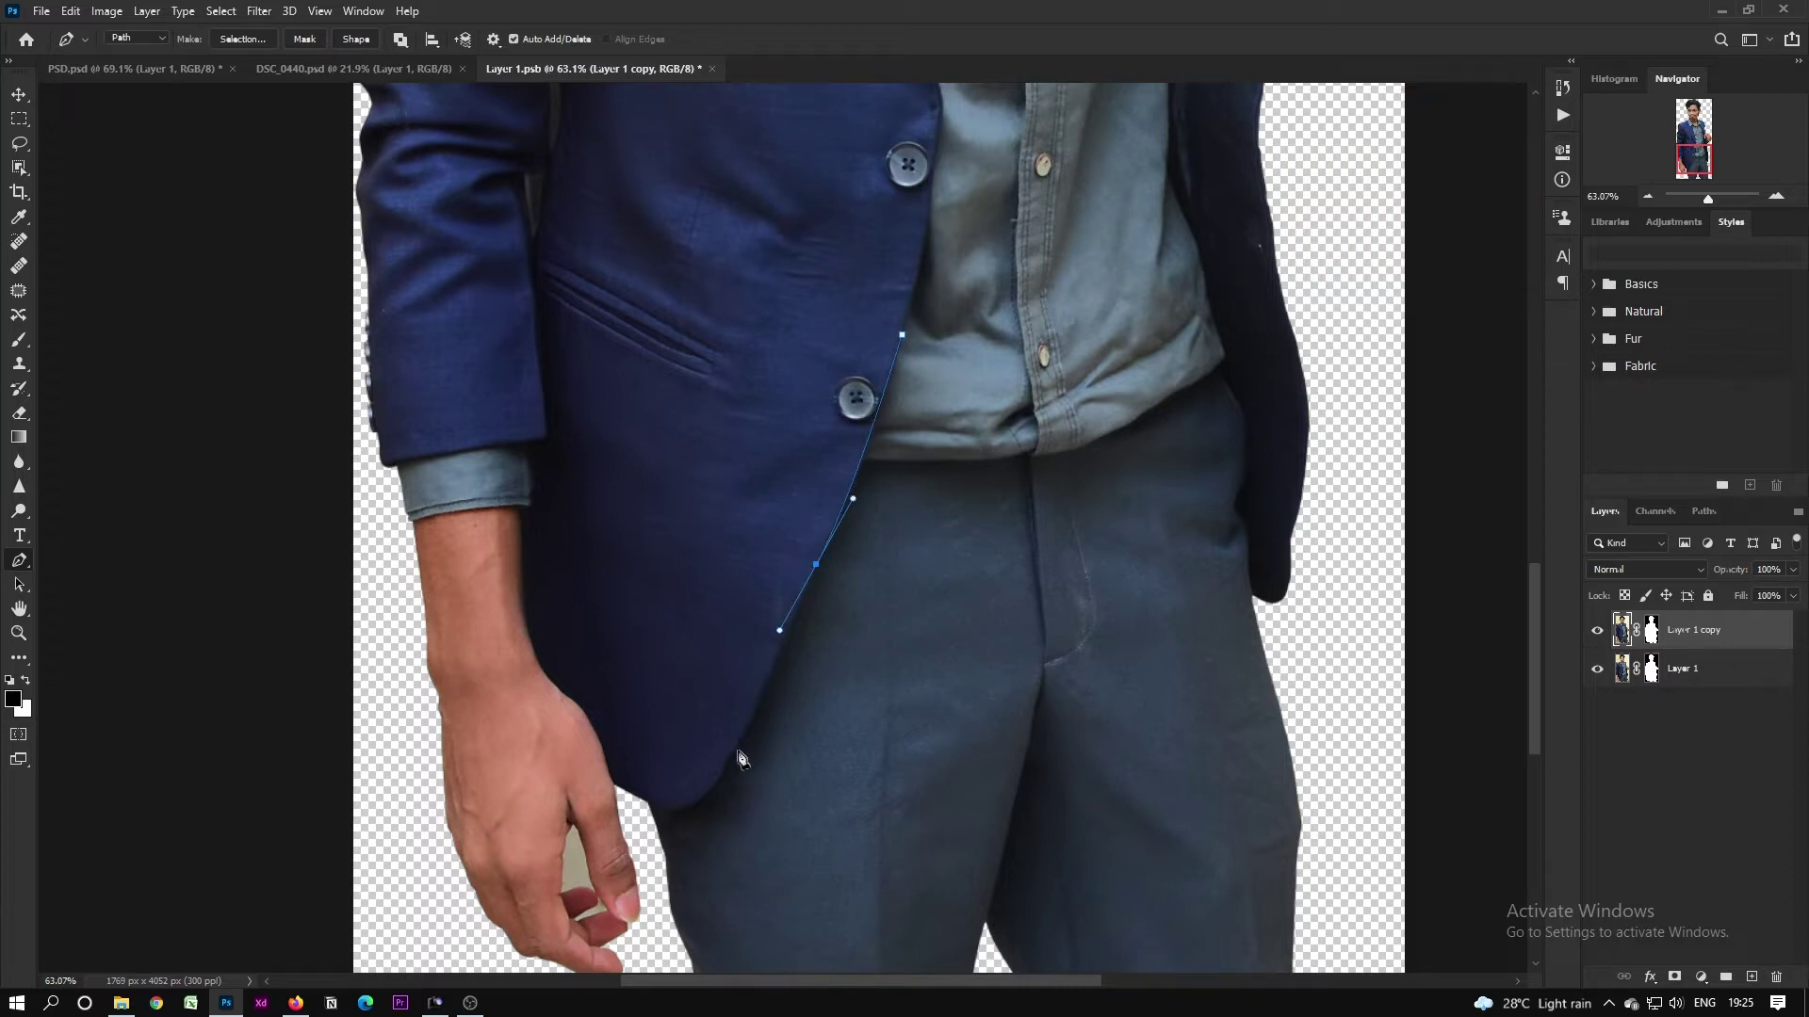
drag(611, 780, 523, 712)
click(565, 692)
click(535, 630)
click(540, 530)
click(534, 271)
click(586, 208)
click(902, 336)
right_click(825, 362)
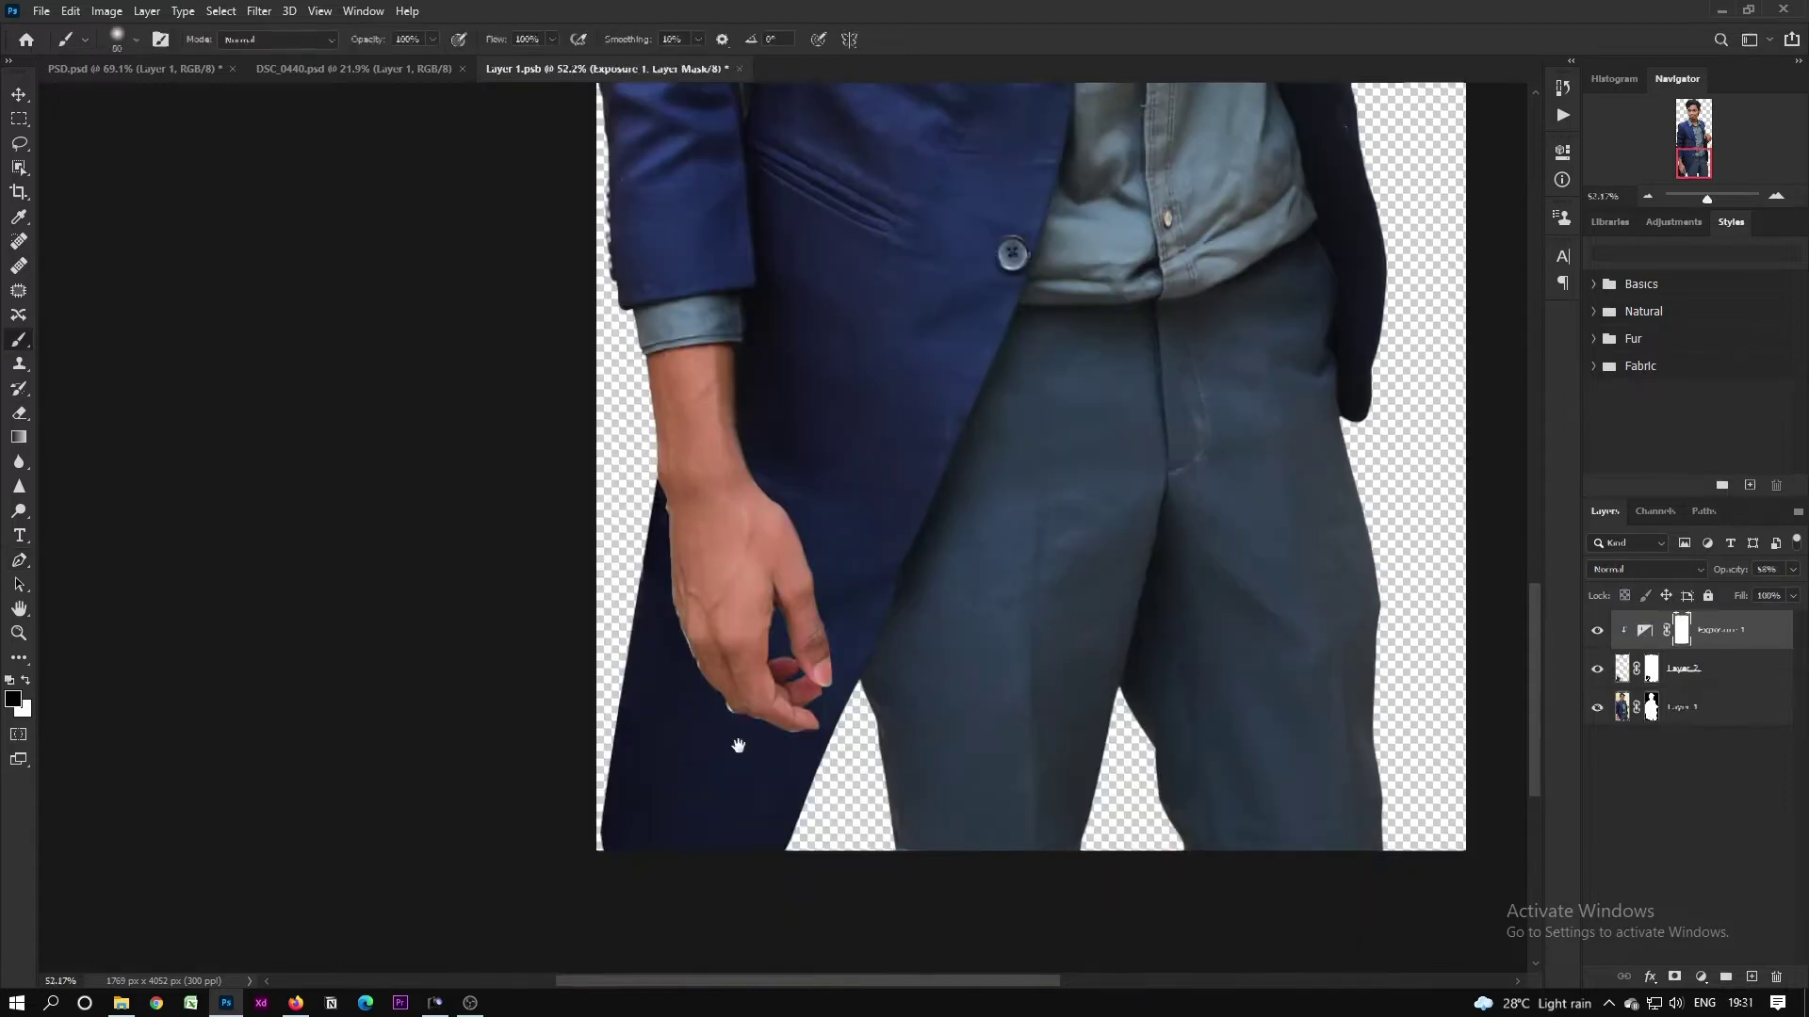
Step: Convert the path around the coat tail on the picture's right side into a new anti-aliased selection with 0 pixels feather
drag(740, 747, 1359, 746)
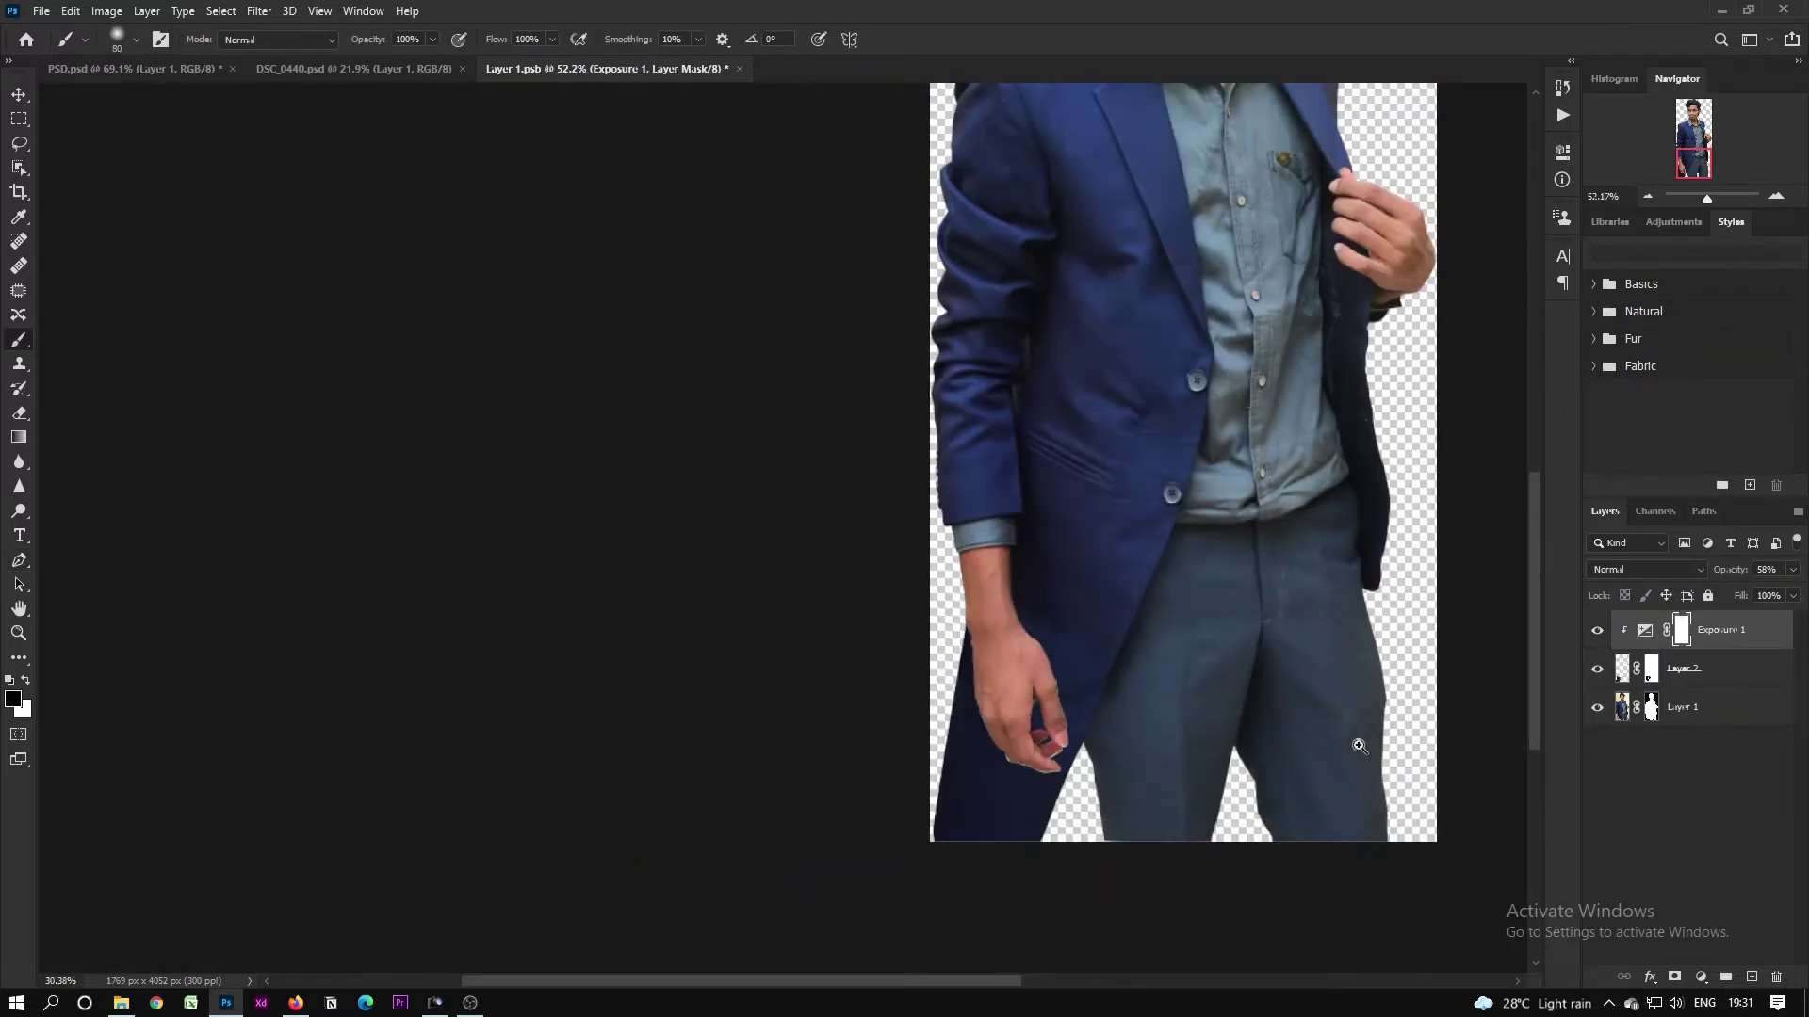
drag(1358, 746, 1415, 817)
mouse_move(881, 562)
mouse_down()
mouse_move(887, 489)
mouse_move(961, 594)
mouse_up()
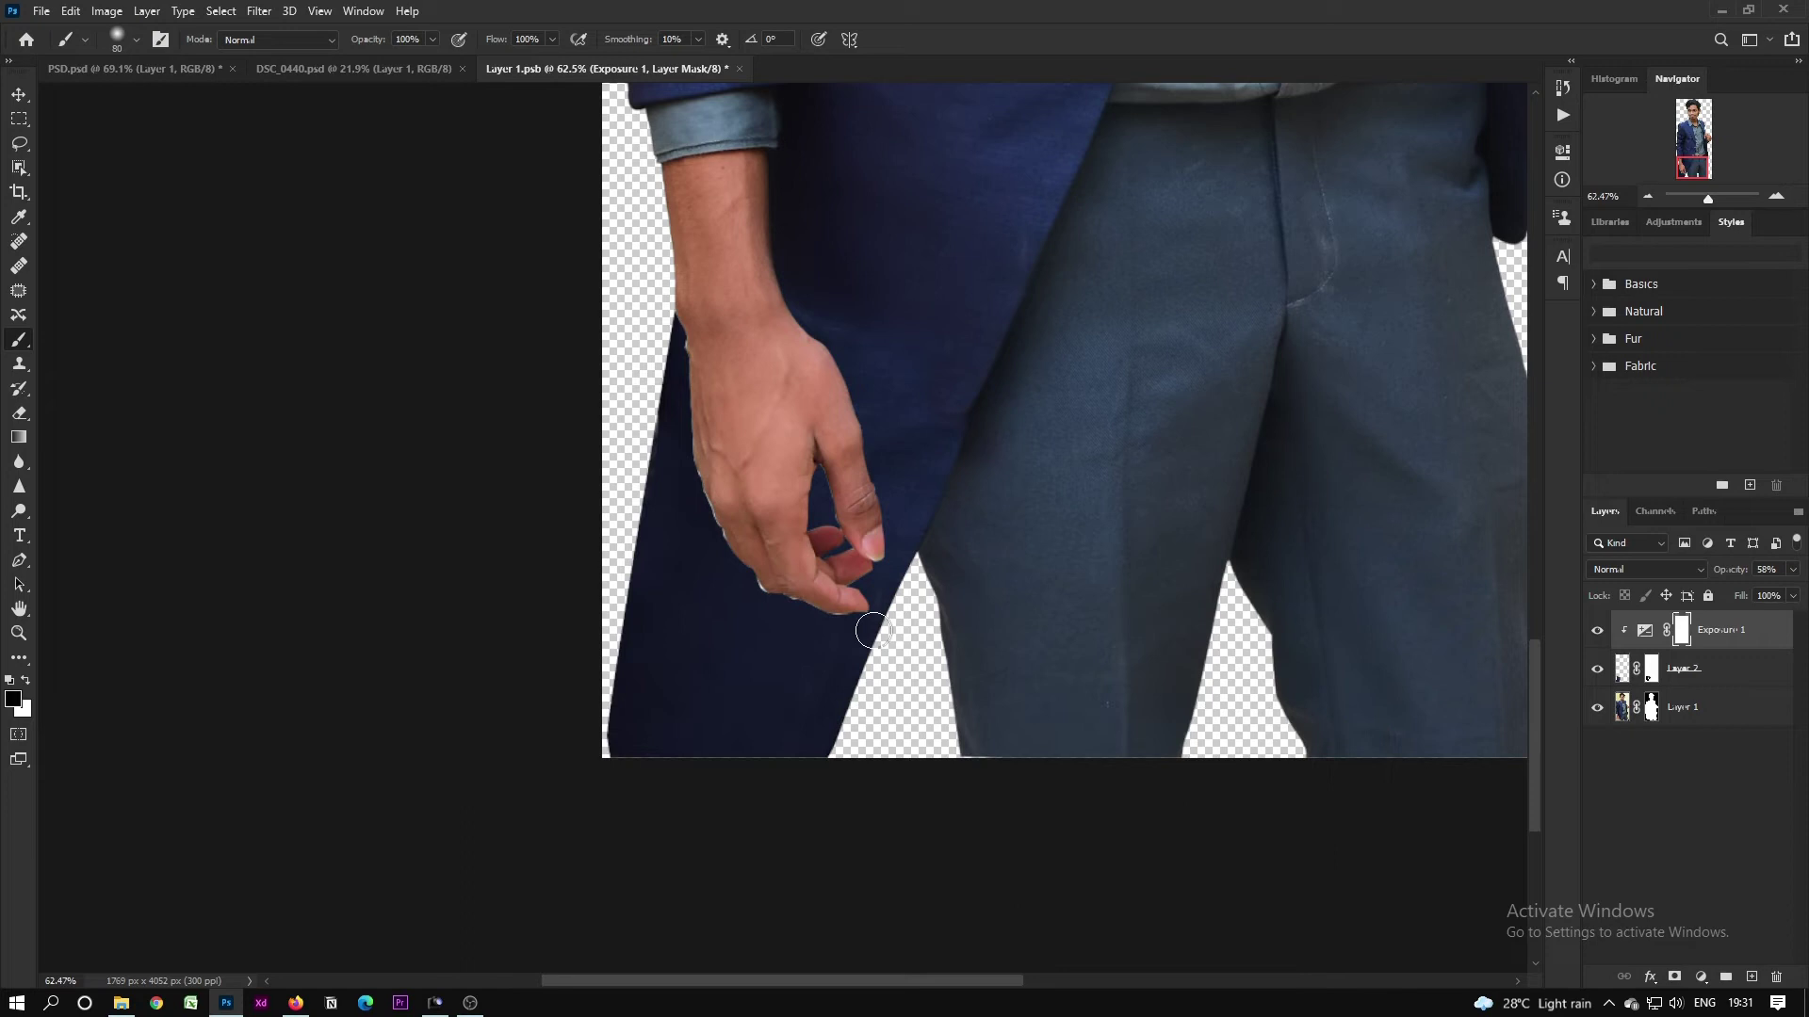
click(1779, 681)
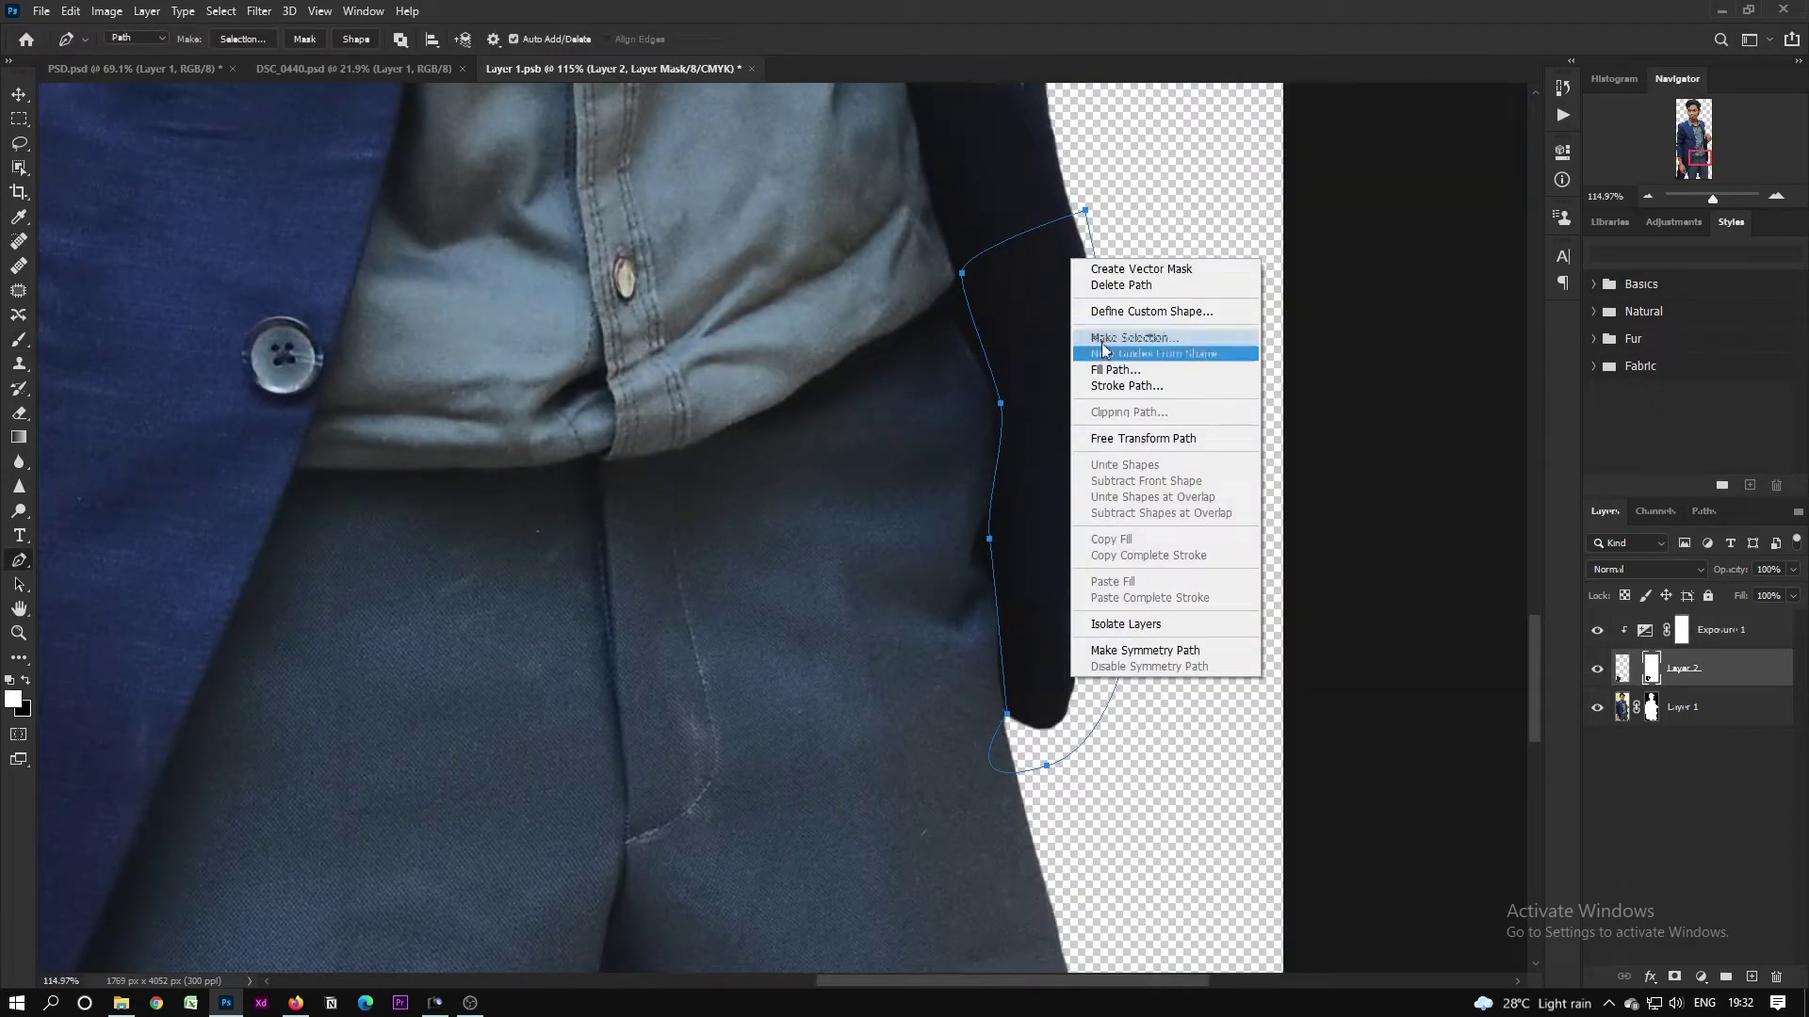
click(1109, 335)
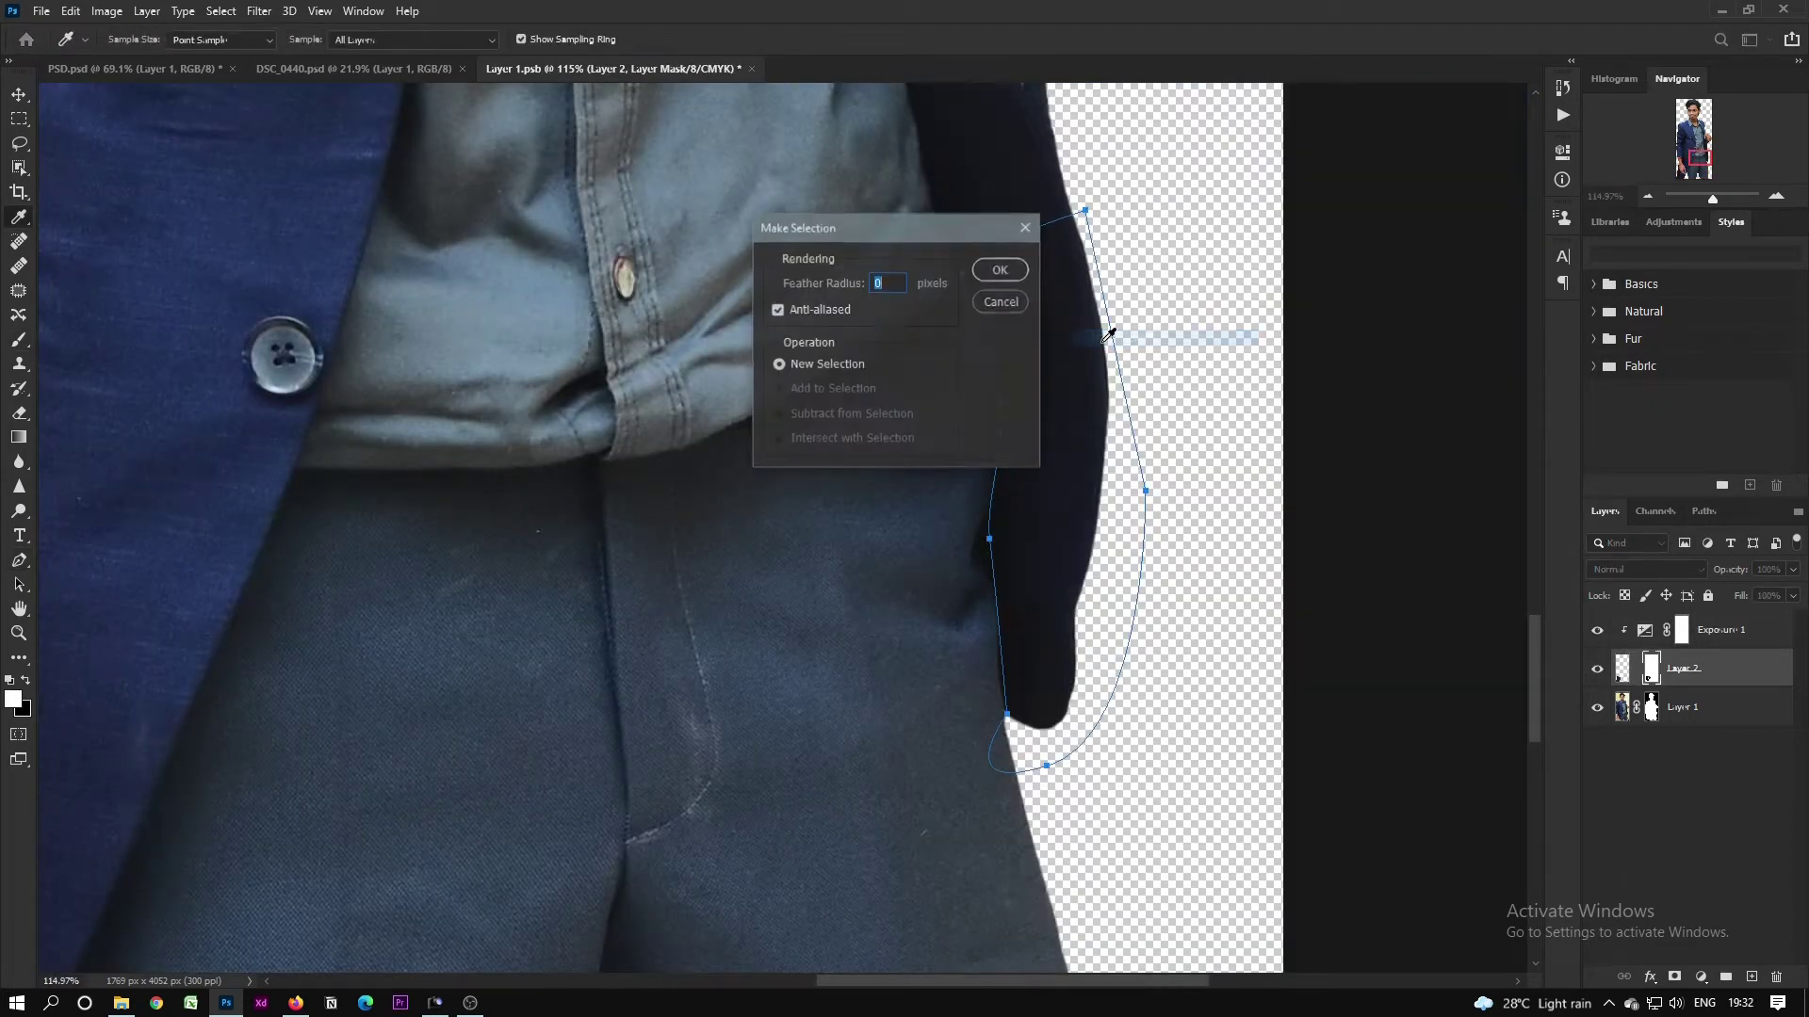
key(Return)
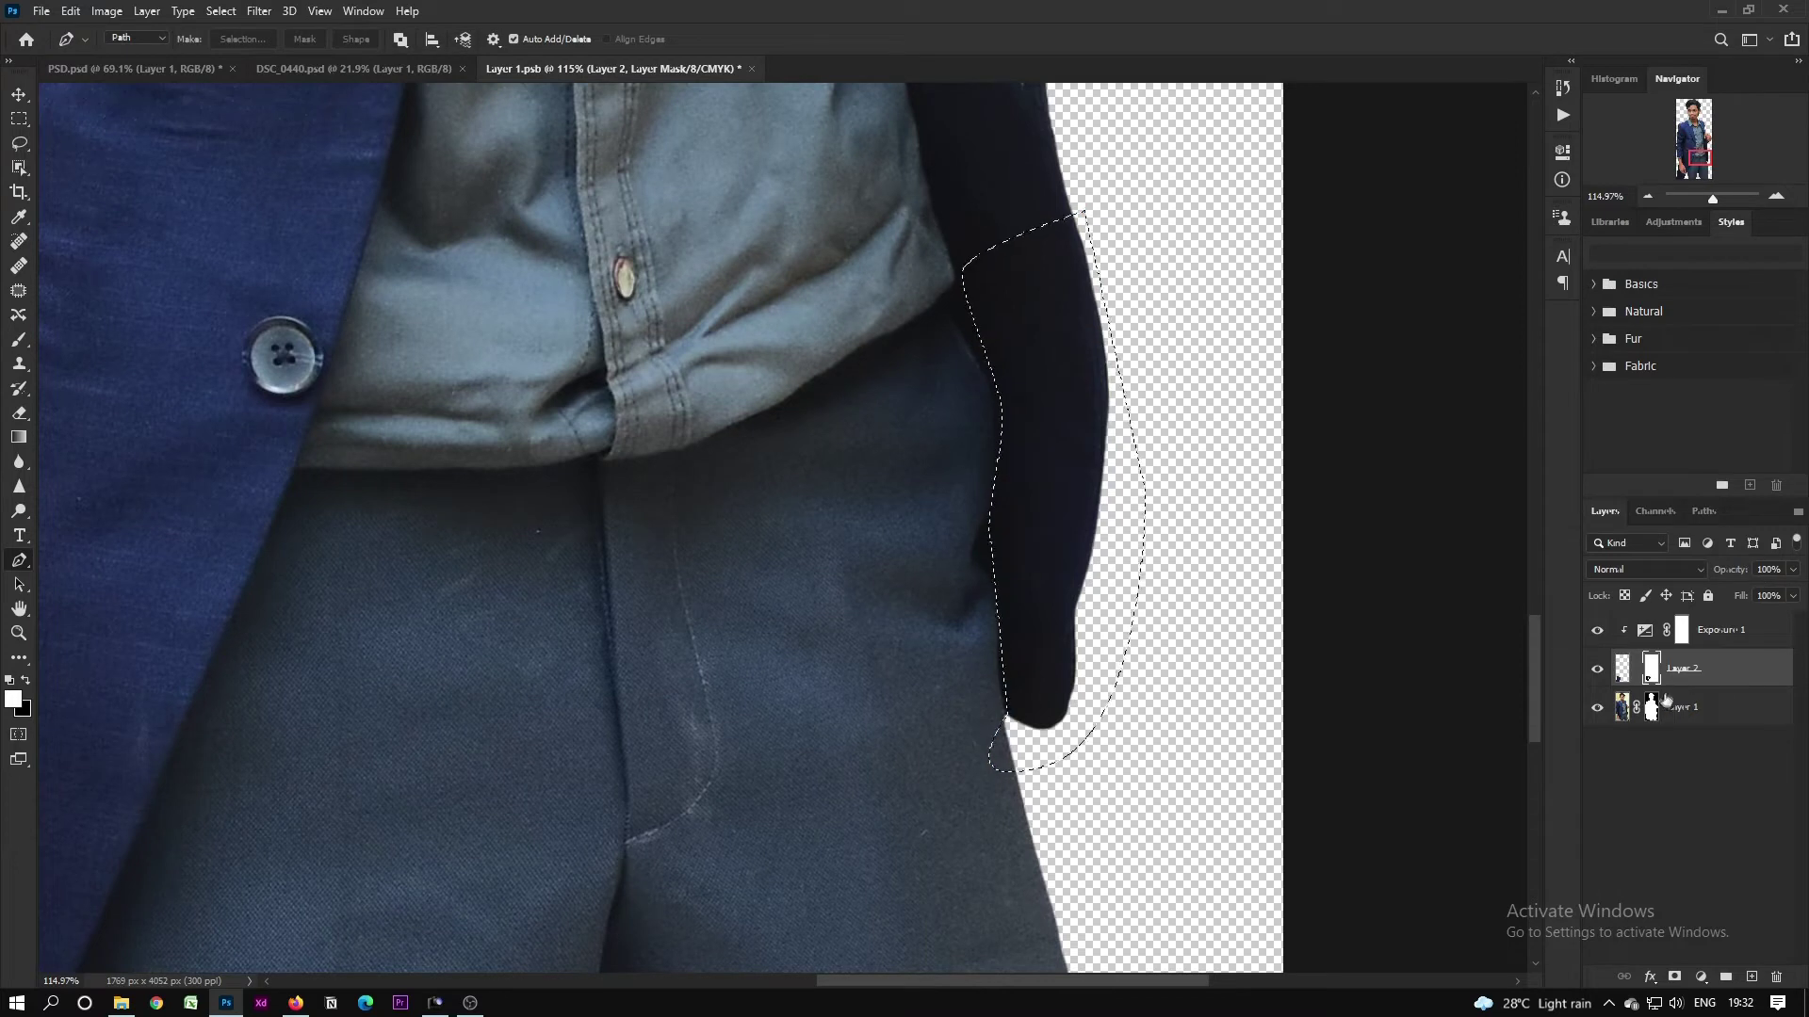
Step: Try to copy the selected coat area from Layer 2 onto a new layer
click(1624, 670)
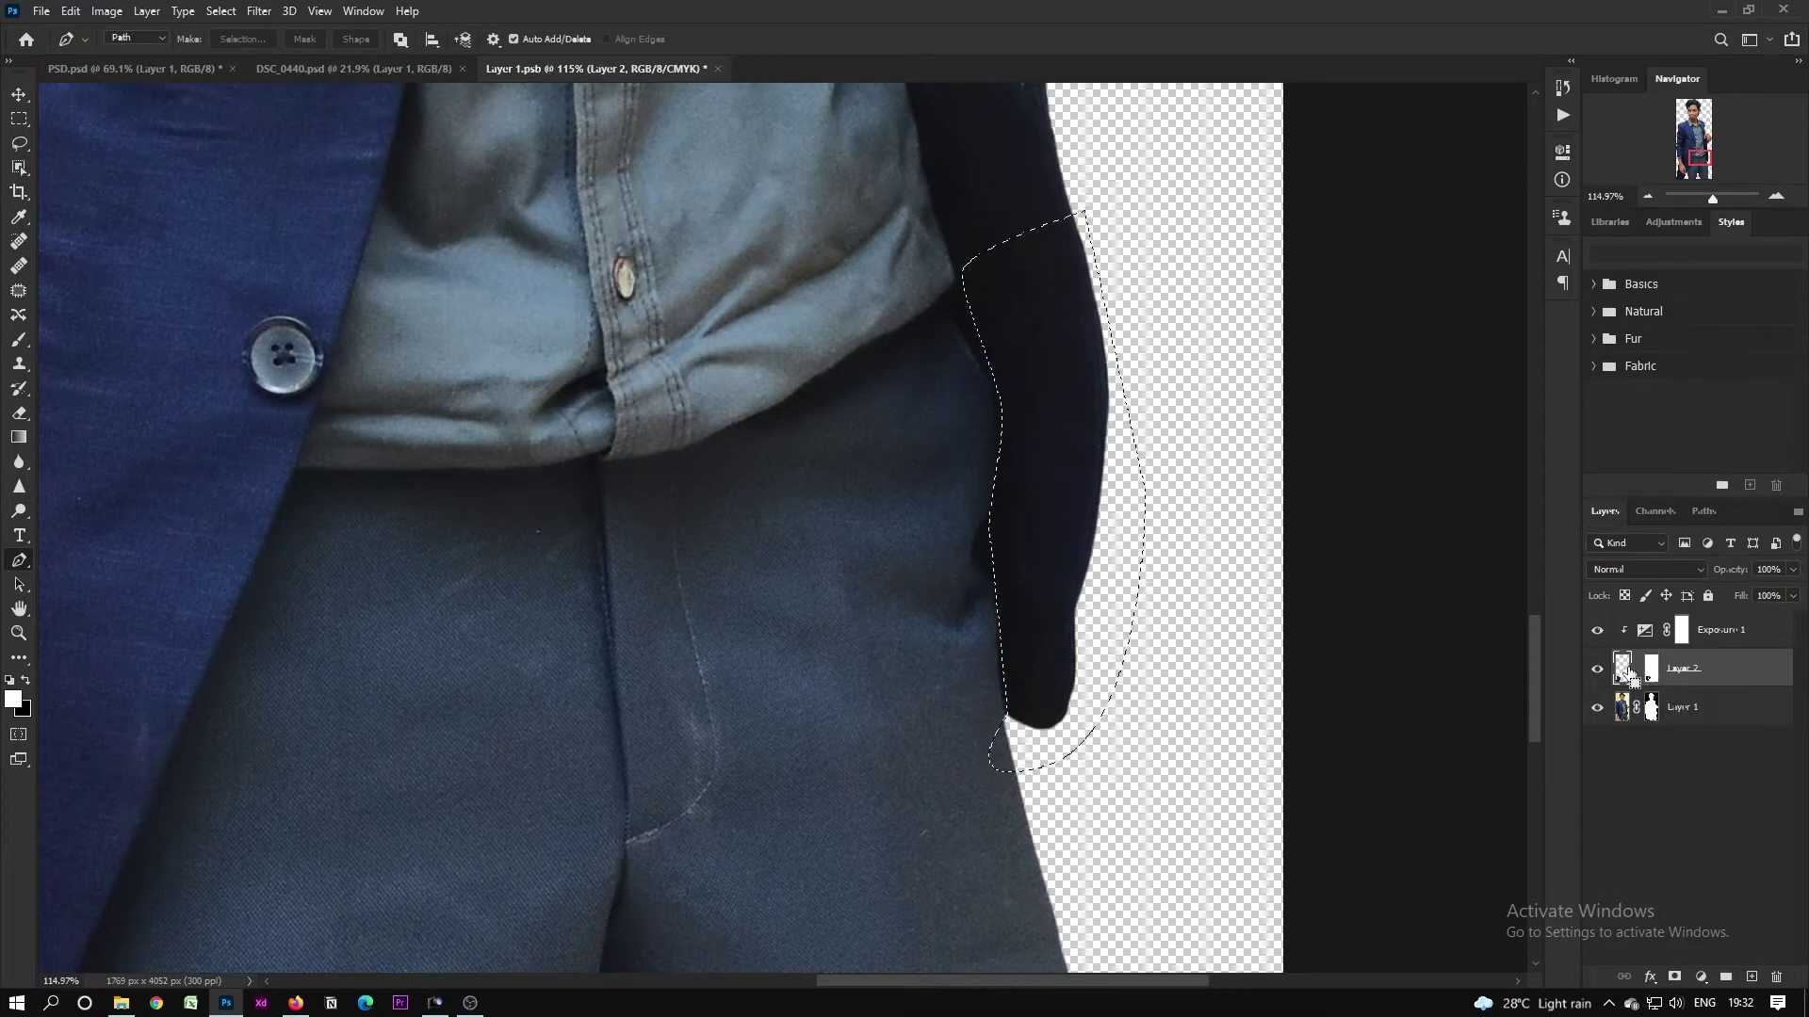
key(ctrl+j)
click(881, 377)
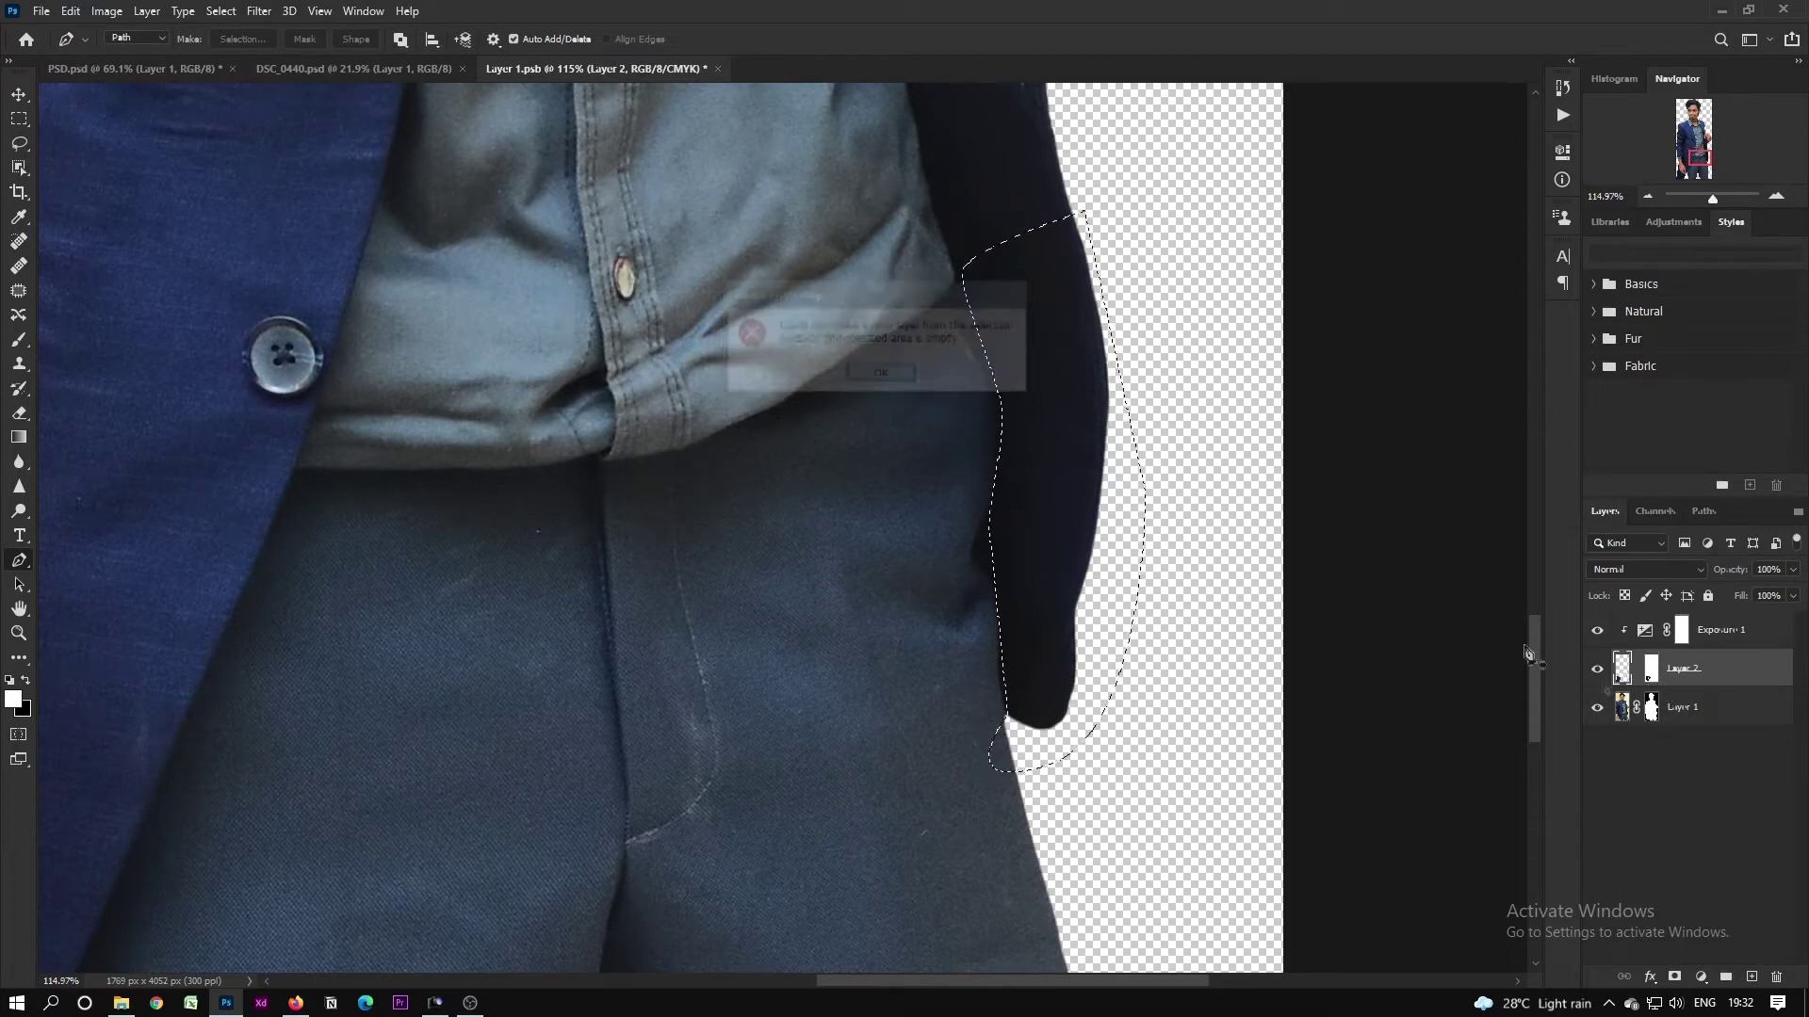
Step: Copy the selected coat tail from Layer 1 onto a new layer and move it above the Exposure 1 adjustment
click(1708, 713)
key(ctrl+j)
drag(1708, 708, 1704, 622)
scroll(986, 618, down, 5)
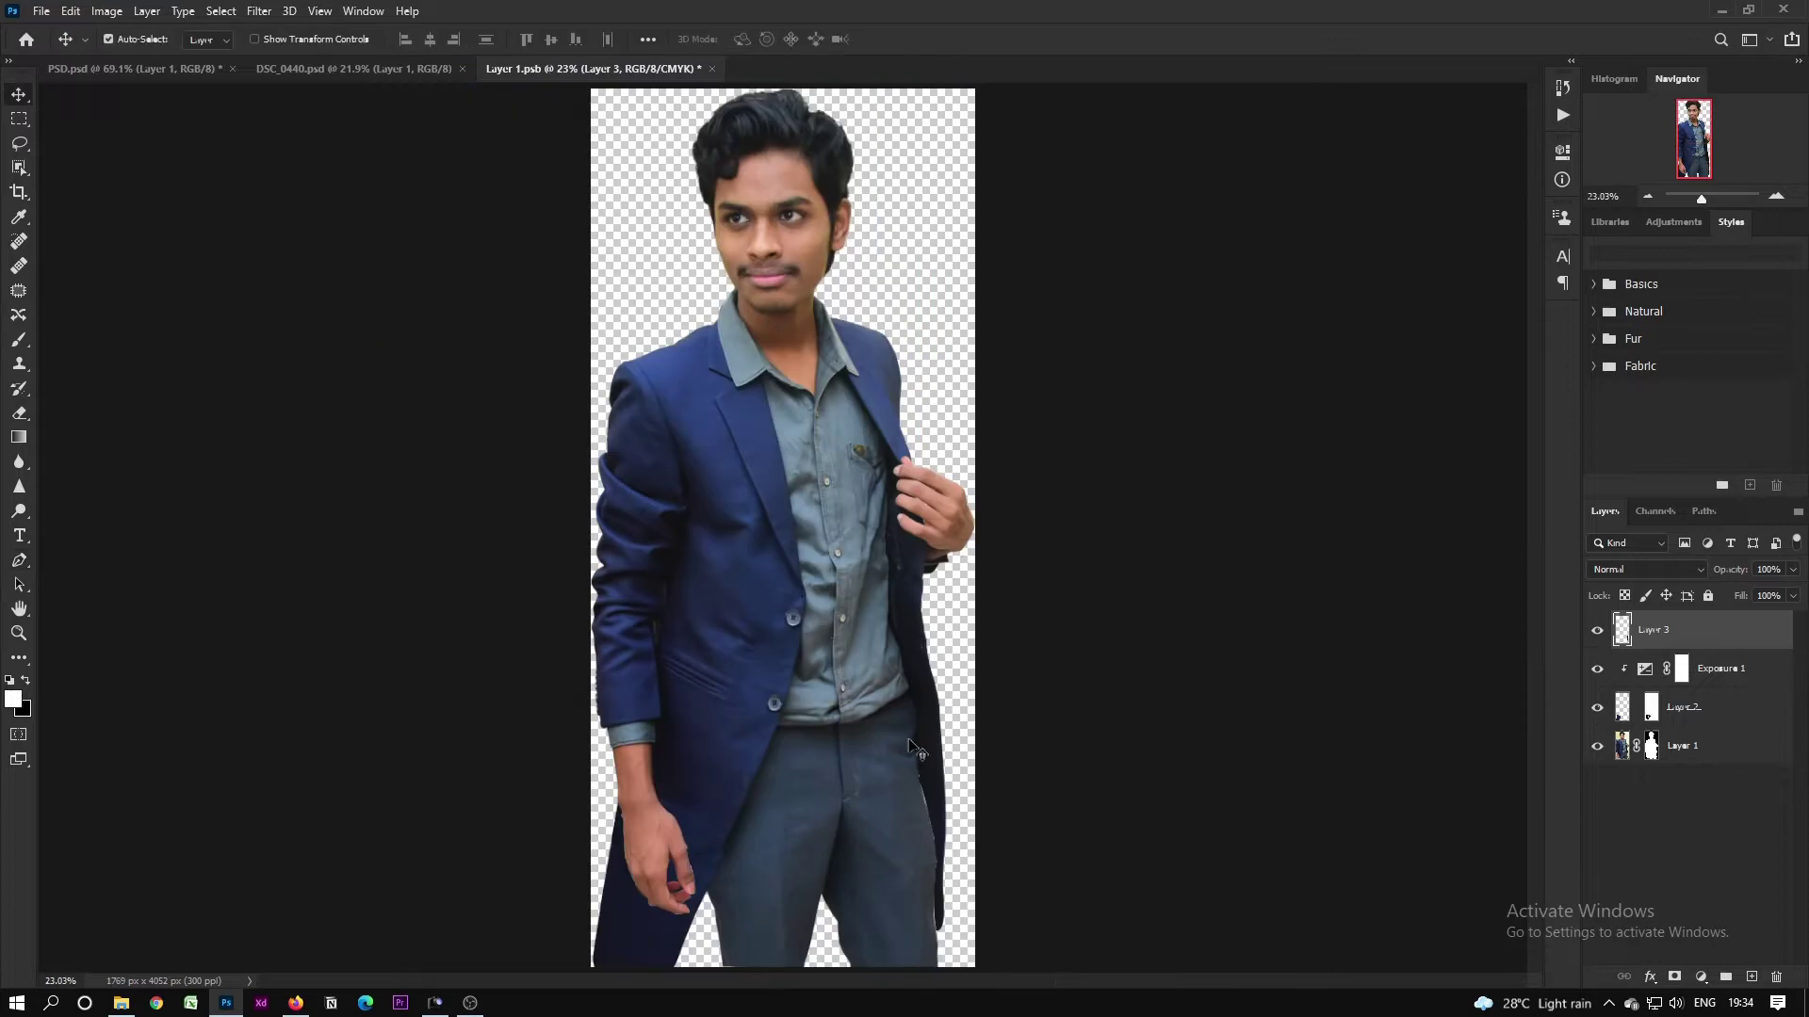
Step: Add a white Solid Color fill layer with an inverted mask, and draw a curved path across the legs between the coat tails
scroll(1018, 923, up, 4)
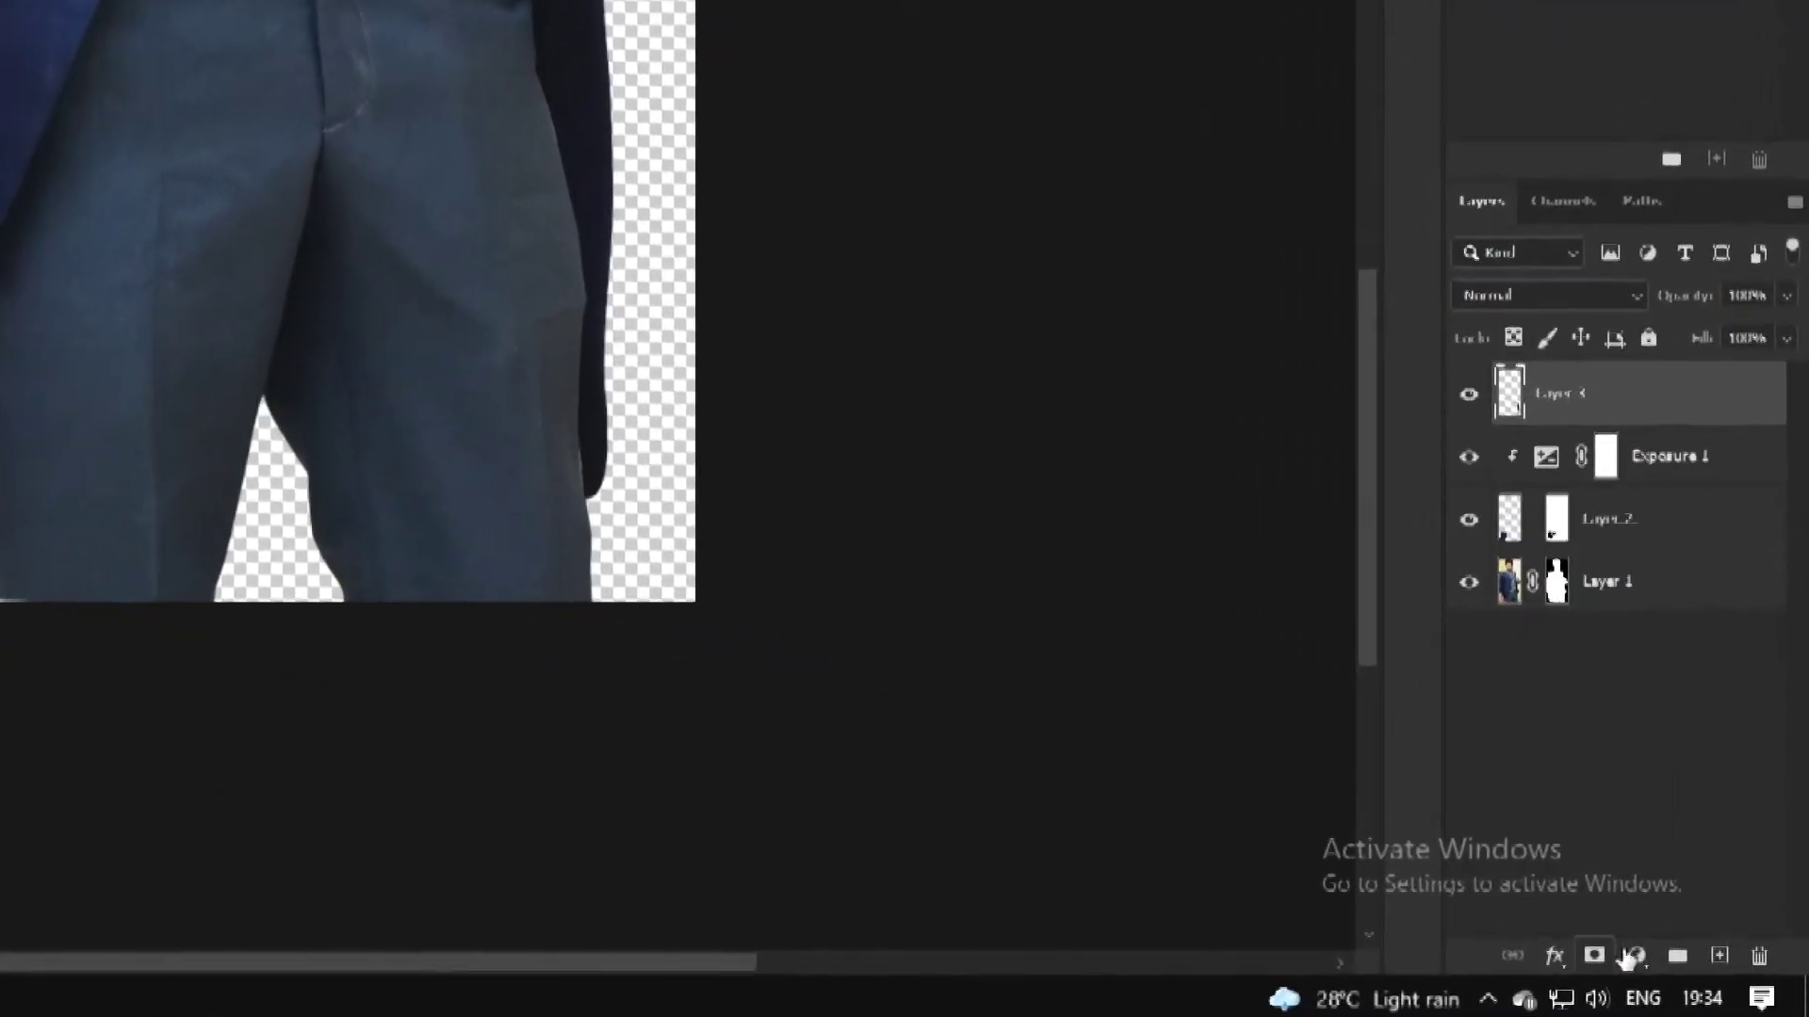
click(1701, 977)
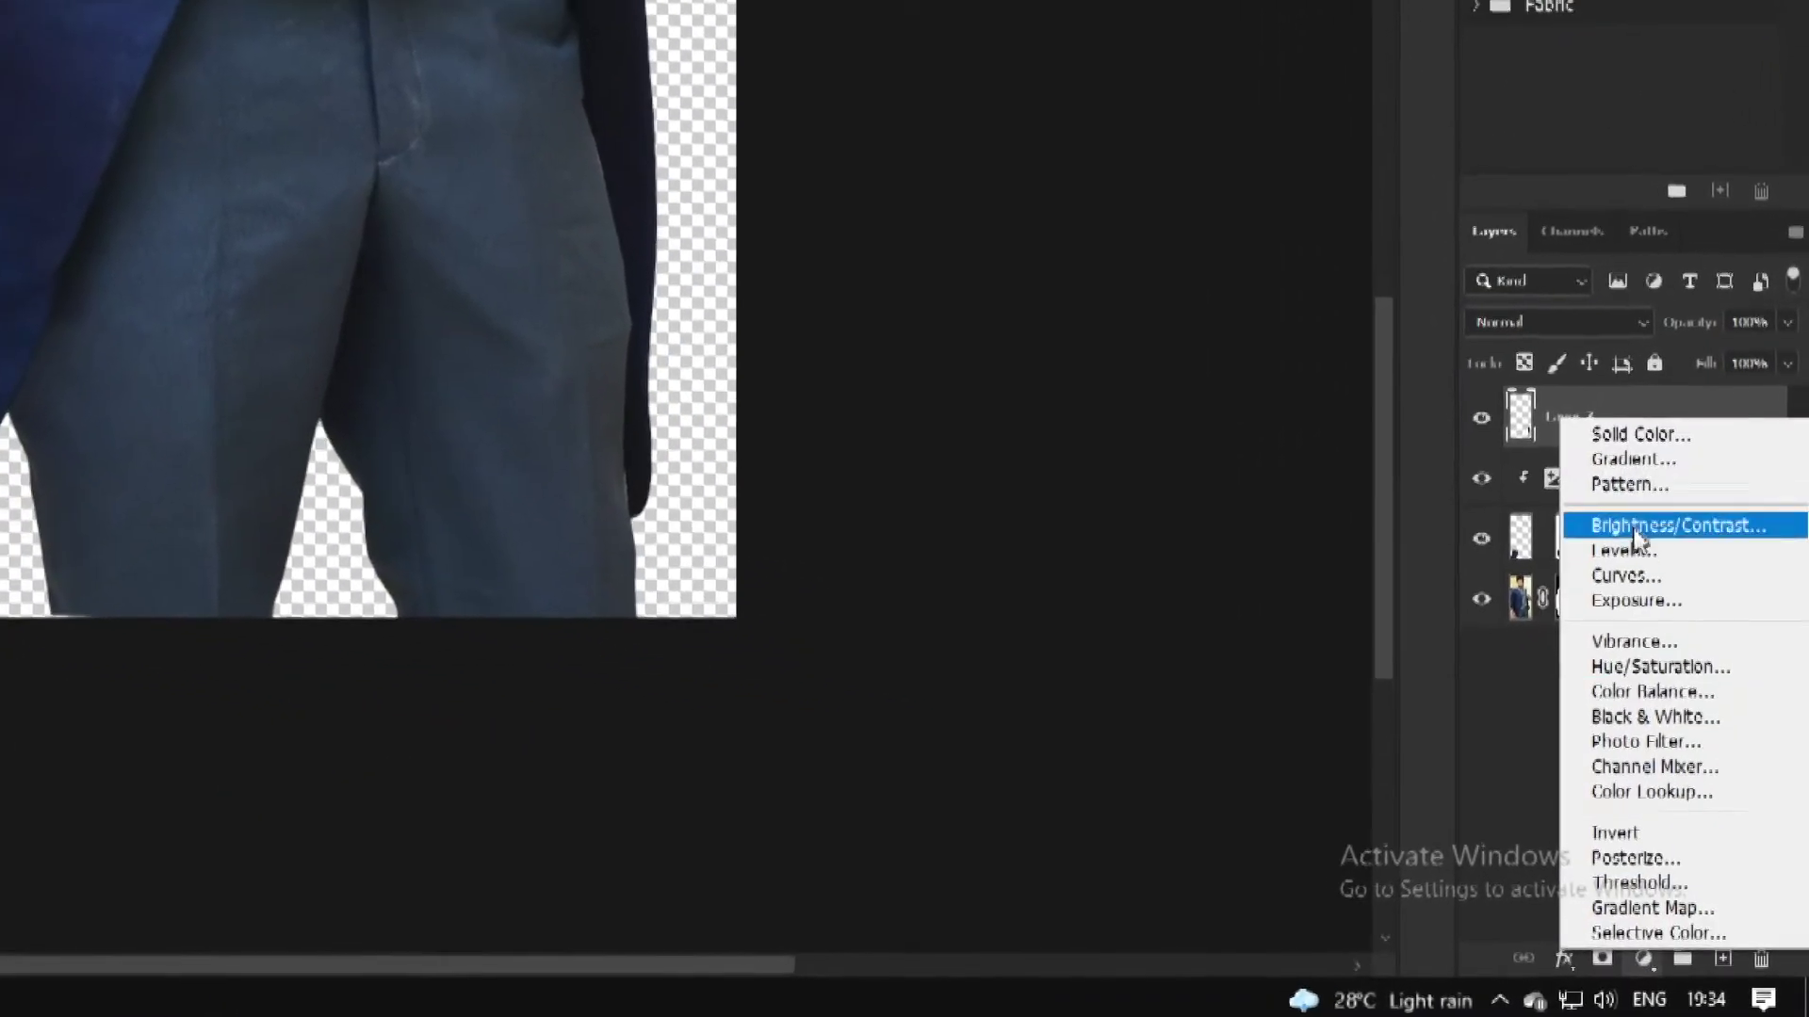
click(1659, 462)
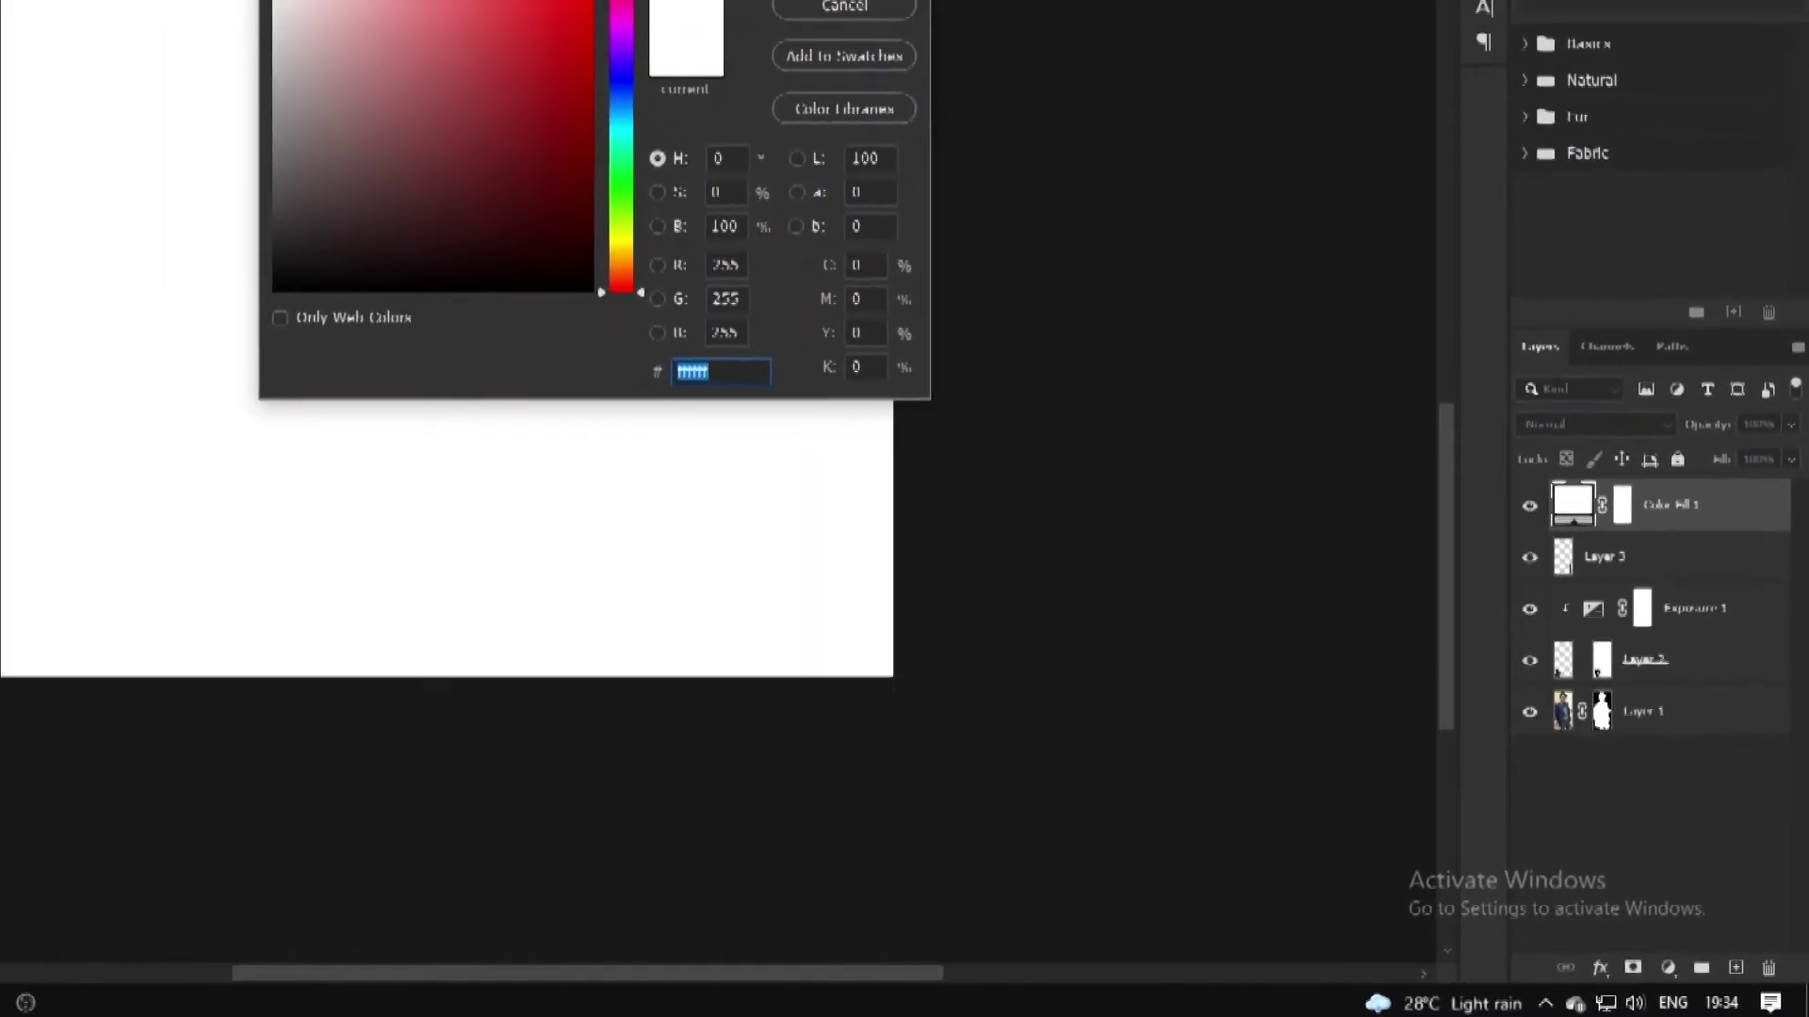
click(884, 7)
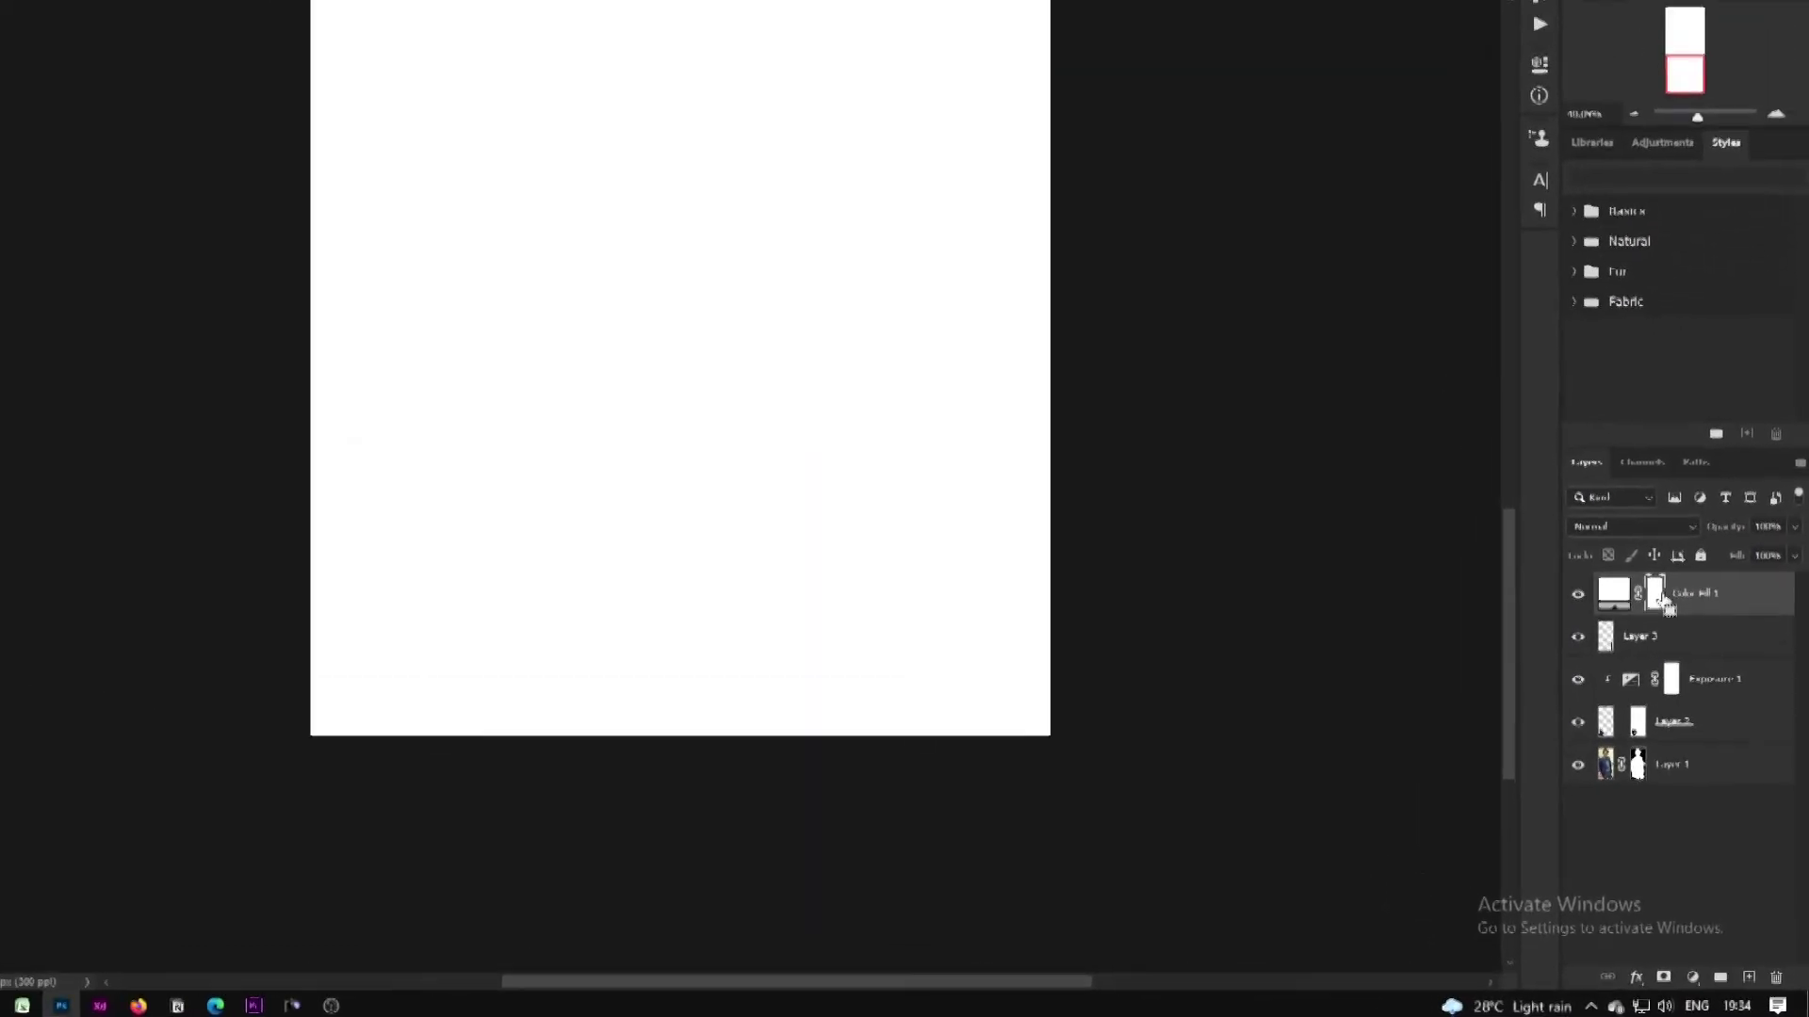
key(ctrl+i)
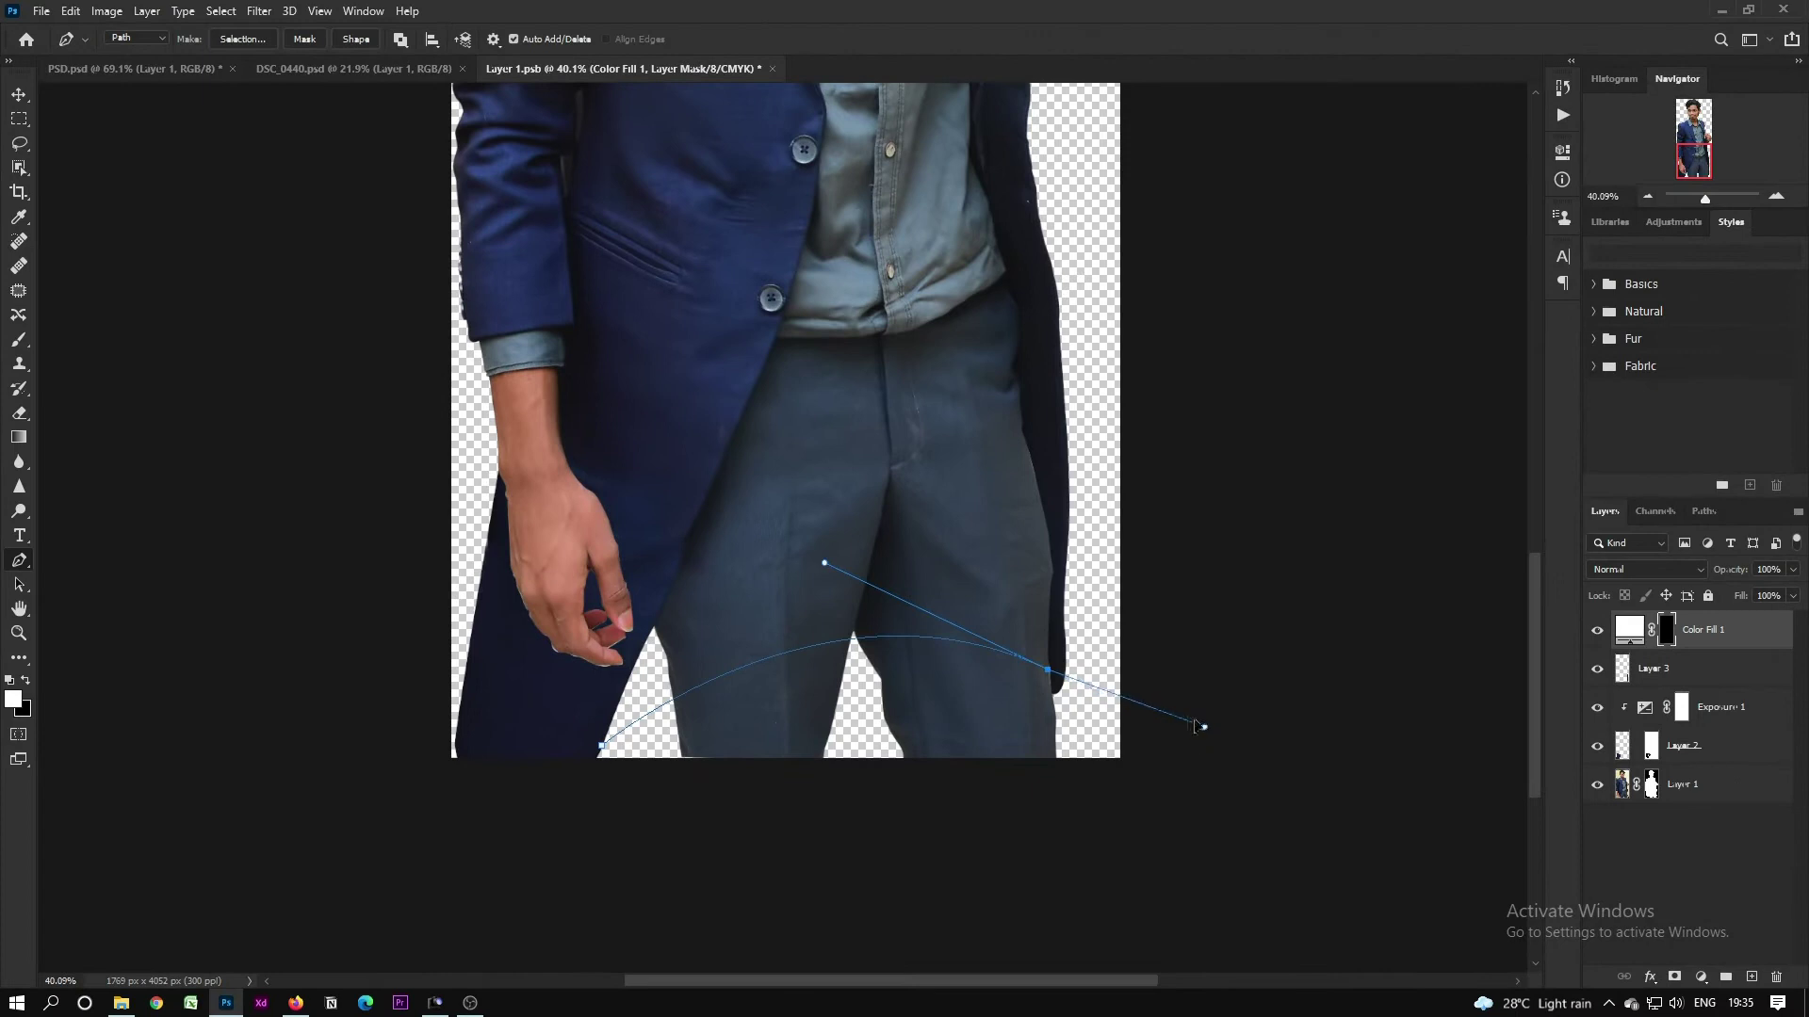
drag(1012, 658, 1065, 527)
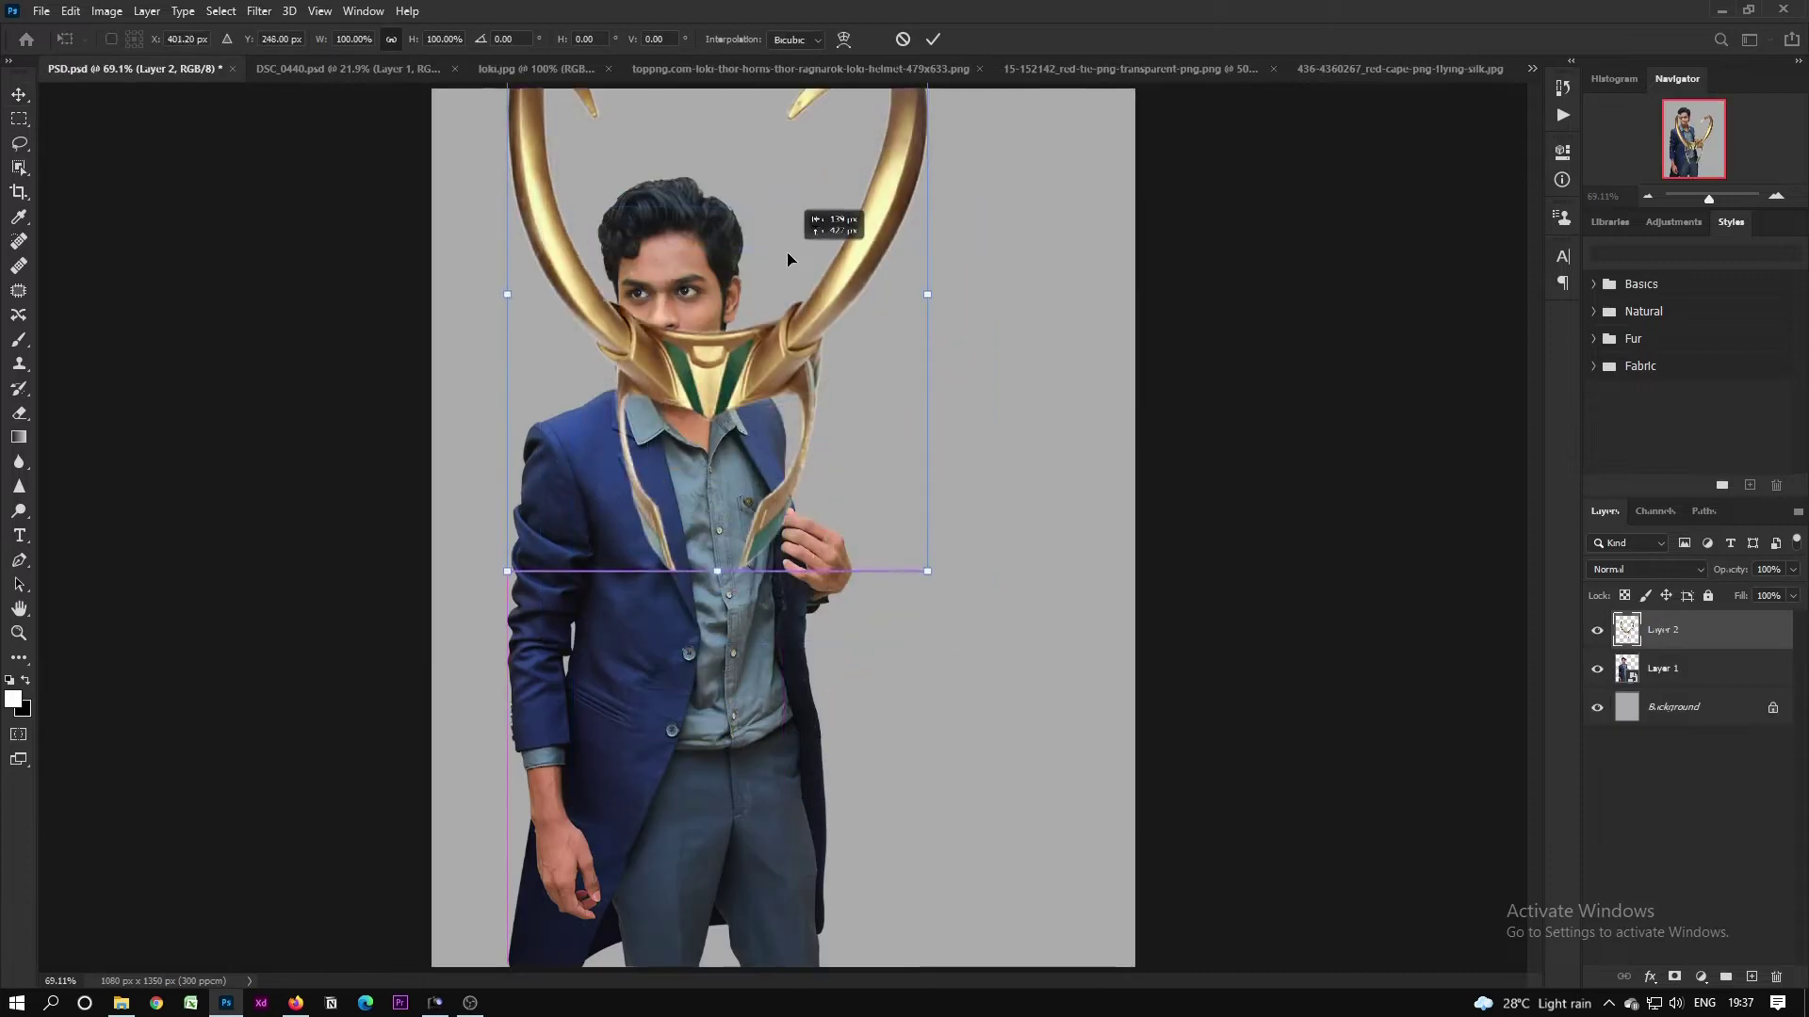
Step: Scale the horned helmet to 61.91% and position it over the man's forehead and face
drag(788, 252, 778, 265)
scroll(777, 265, down, 2)
drag(864, 145, 816, 215)
drag(767, 344, 751, 308)
scroll(751, 308, up, 5)
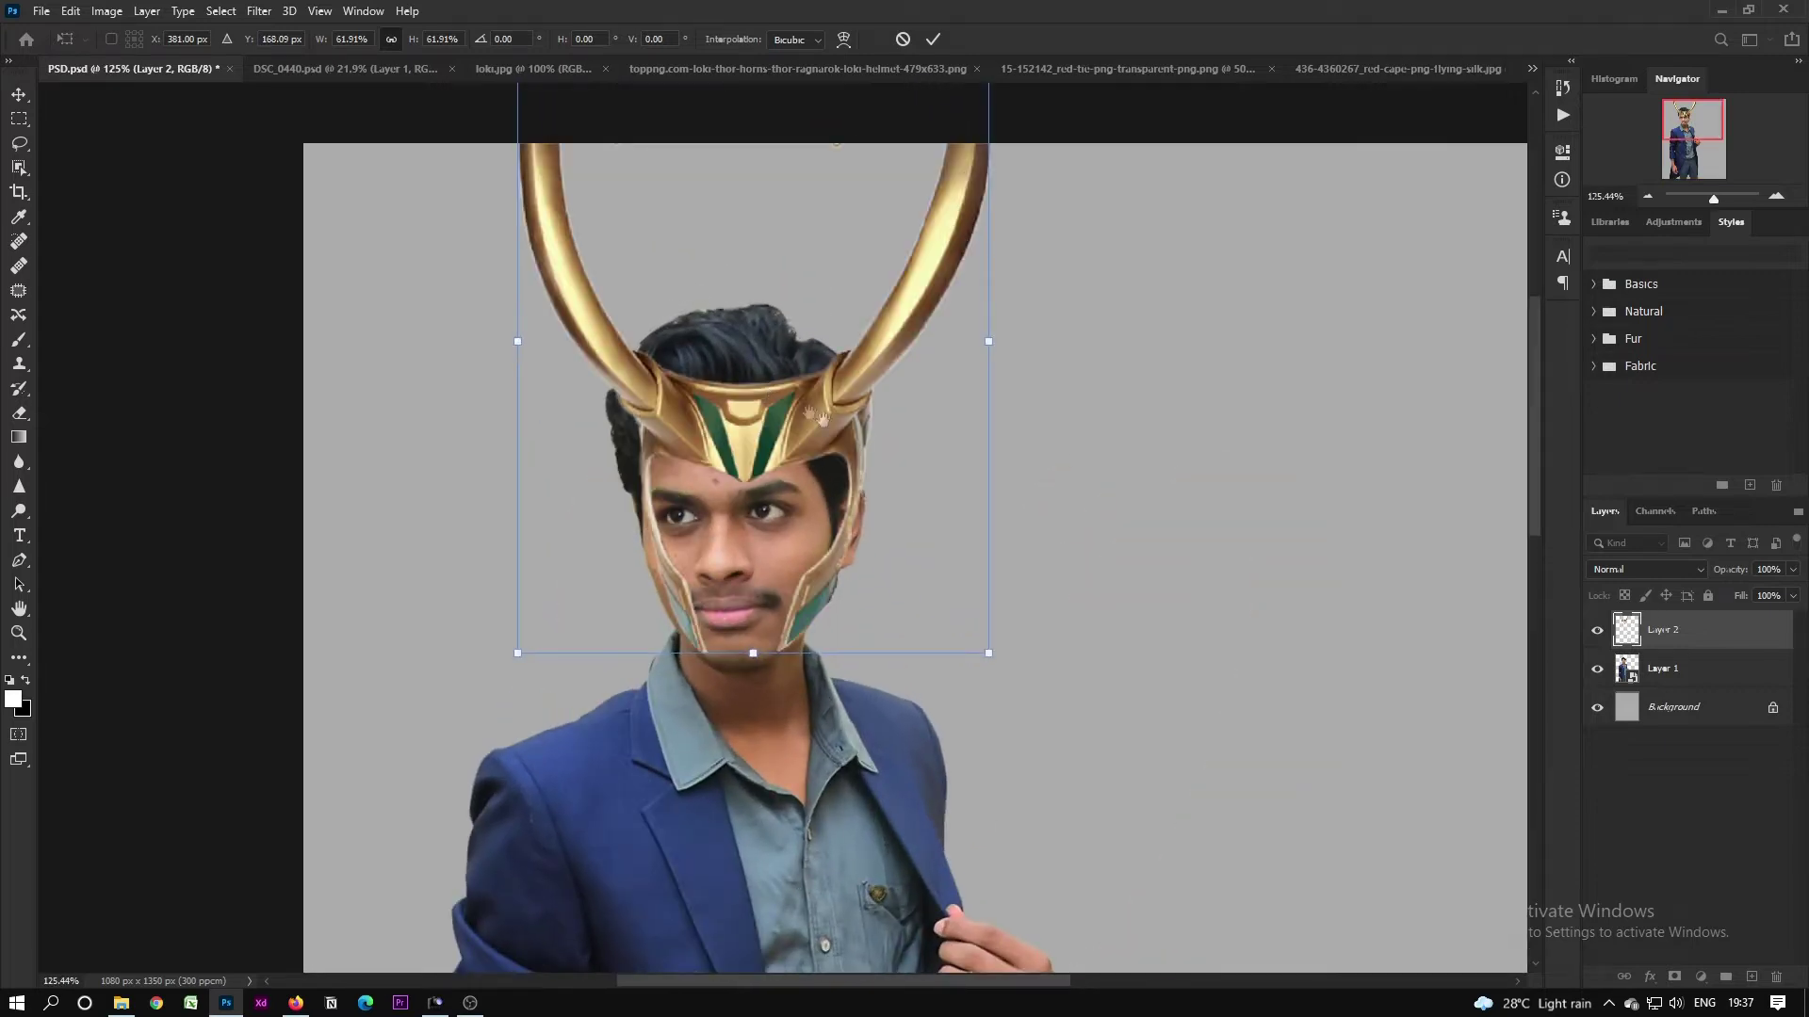
scroll(830, 424, down, 2)
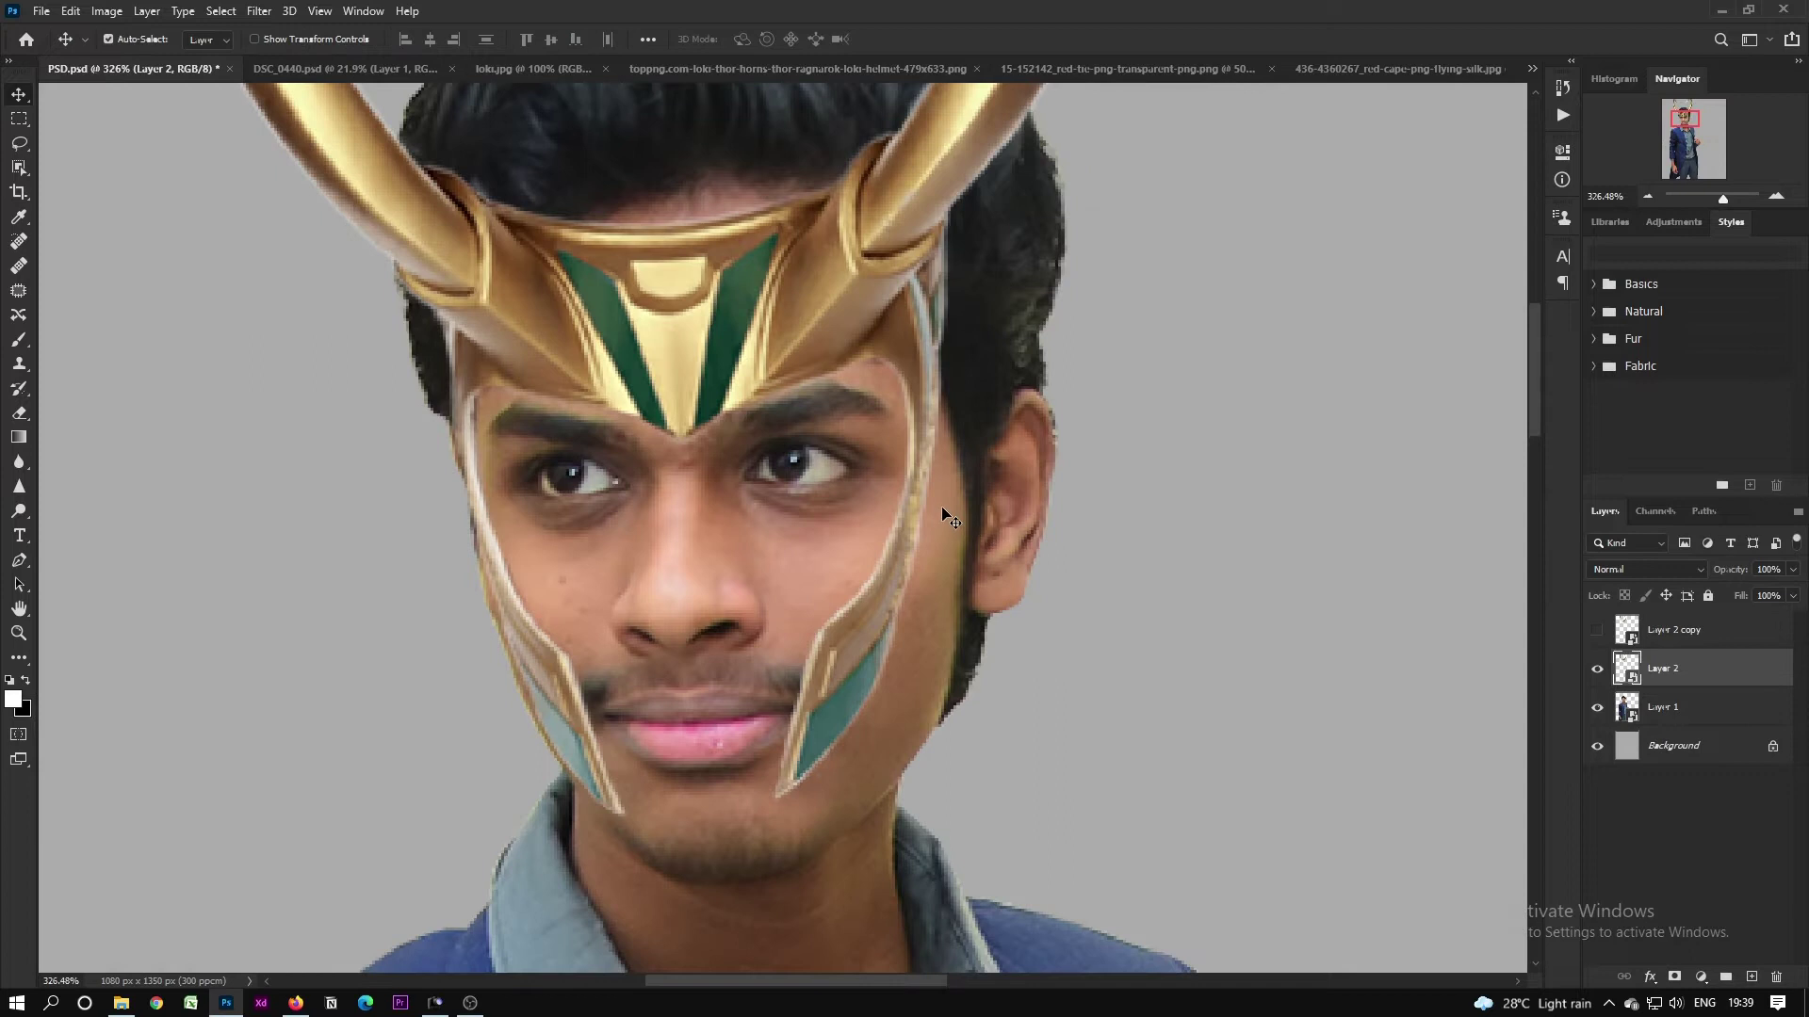
Step: Outline the helmet's cheek guard beside the visible ear with a closed Pen path and convert it into a selection
key(p)
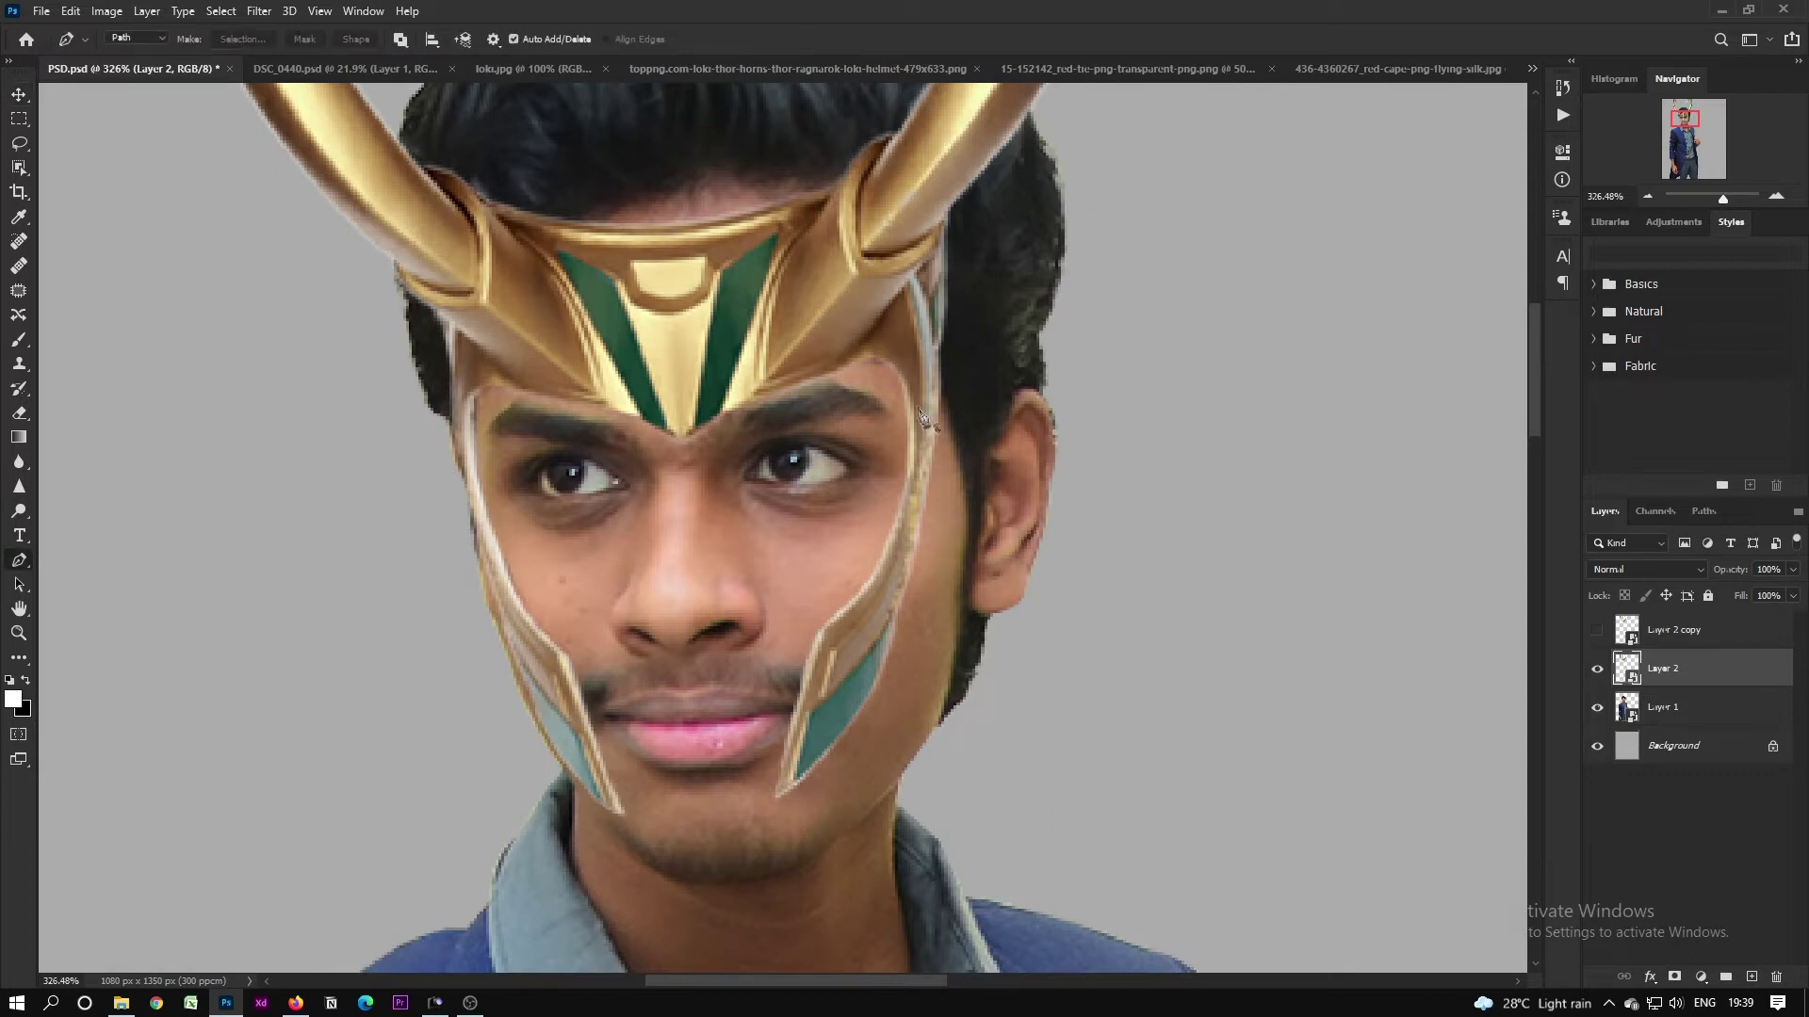
click(834, 374)
click(949, 224)
click(972, 253)
drag(921, 765, 834, 804)
click(747, 810)
drag(747, 626, 789, 502)
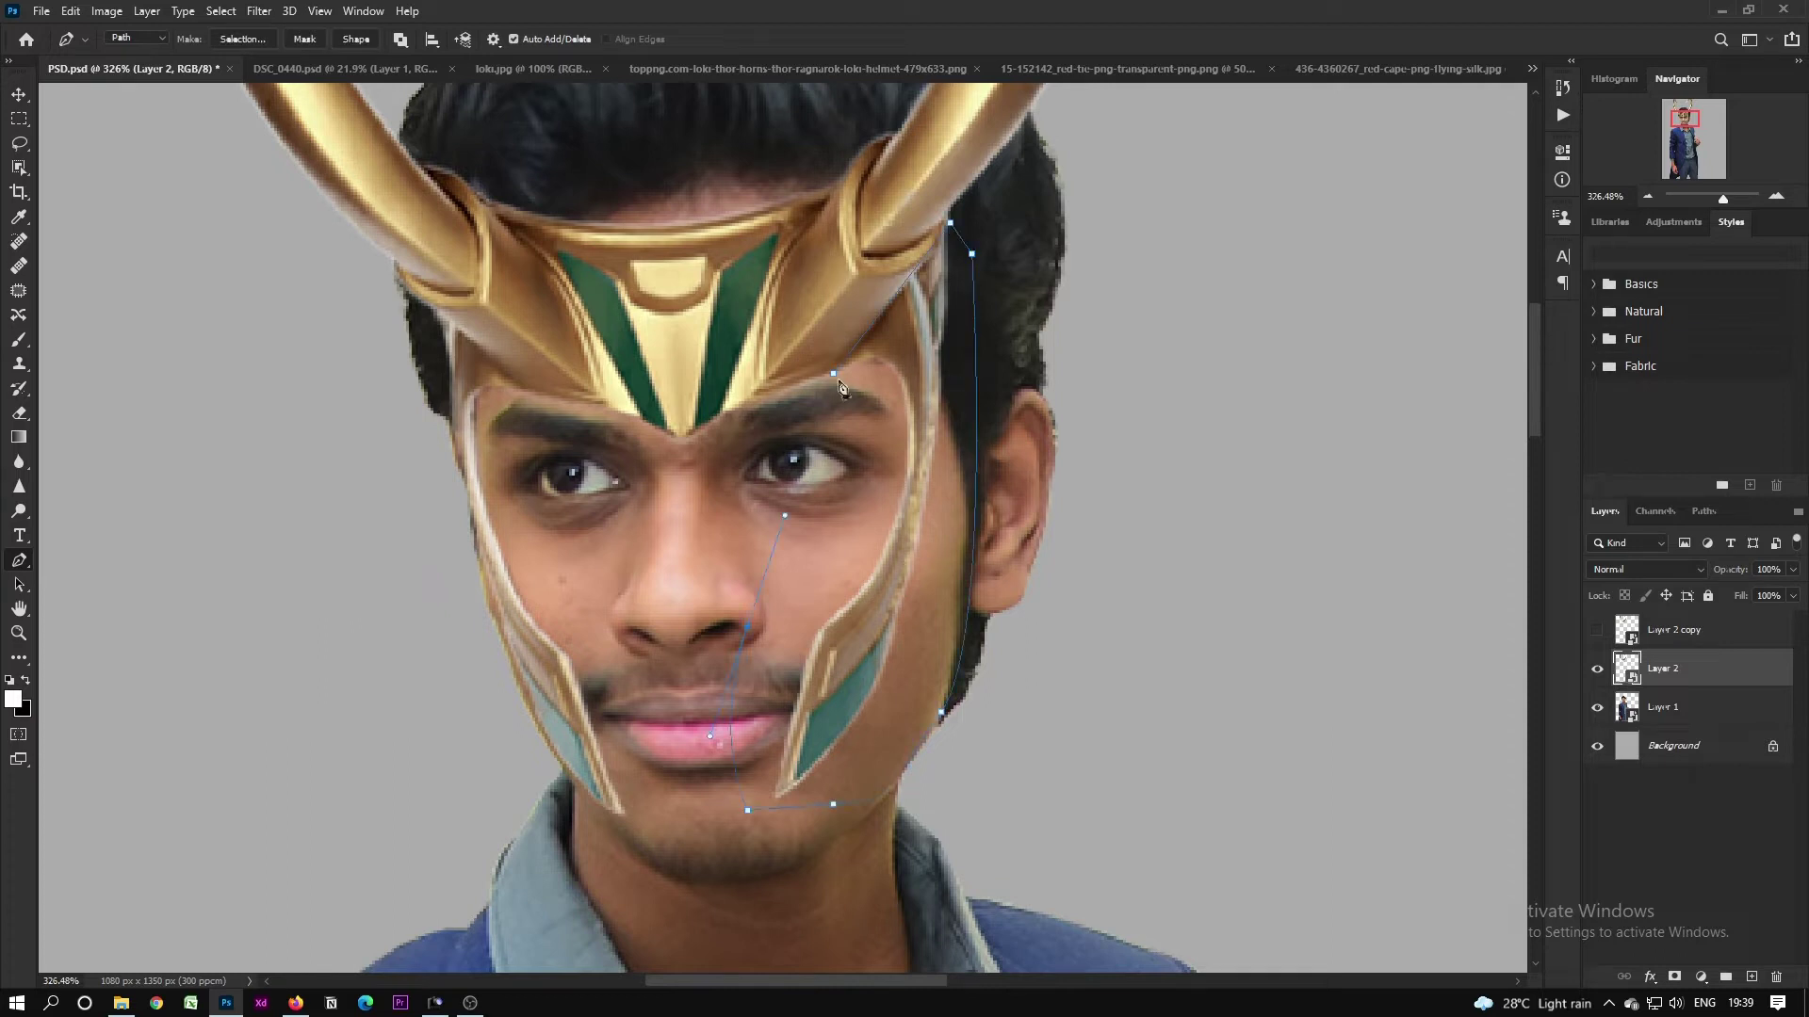
click(834, 374)
right_click(859, 412)
click(913, 491)
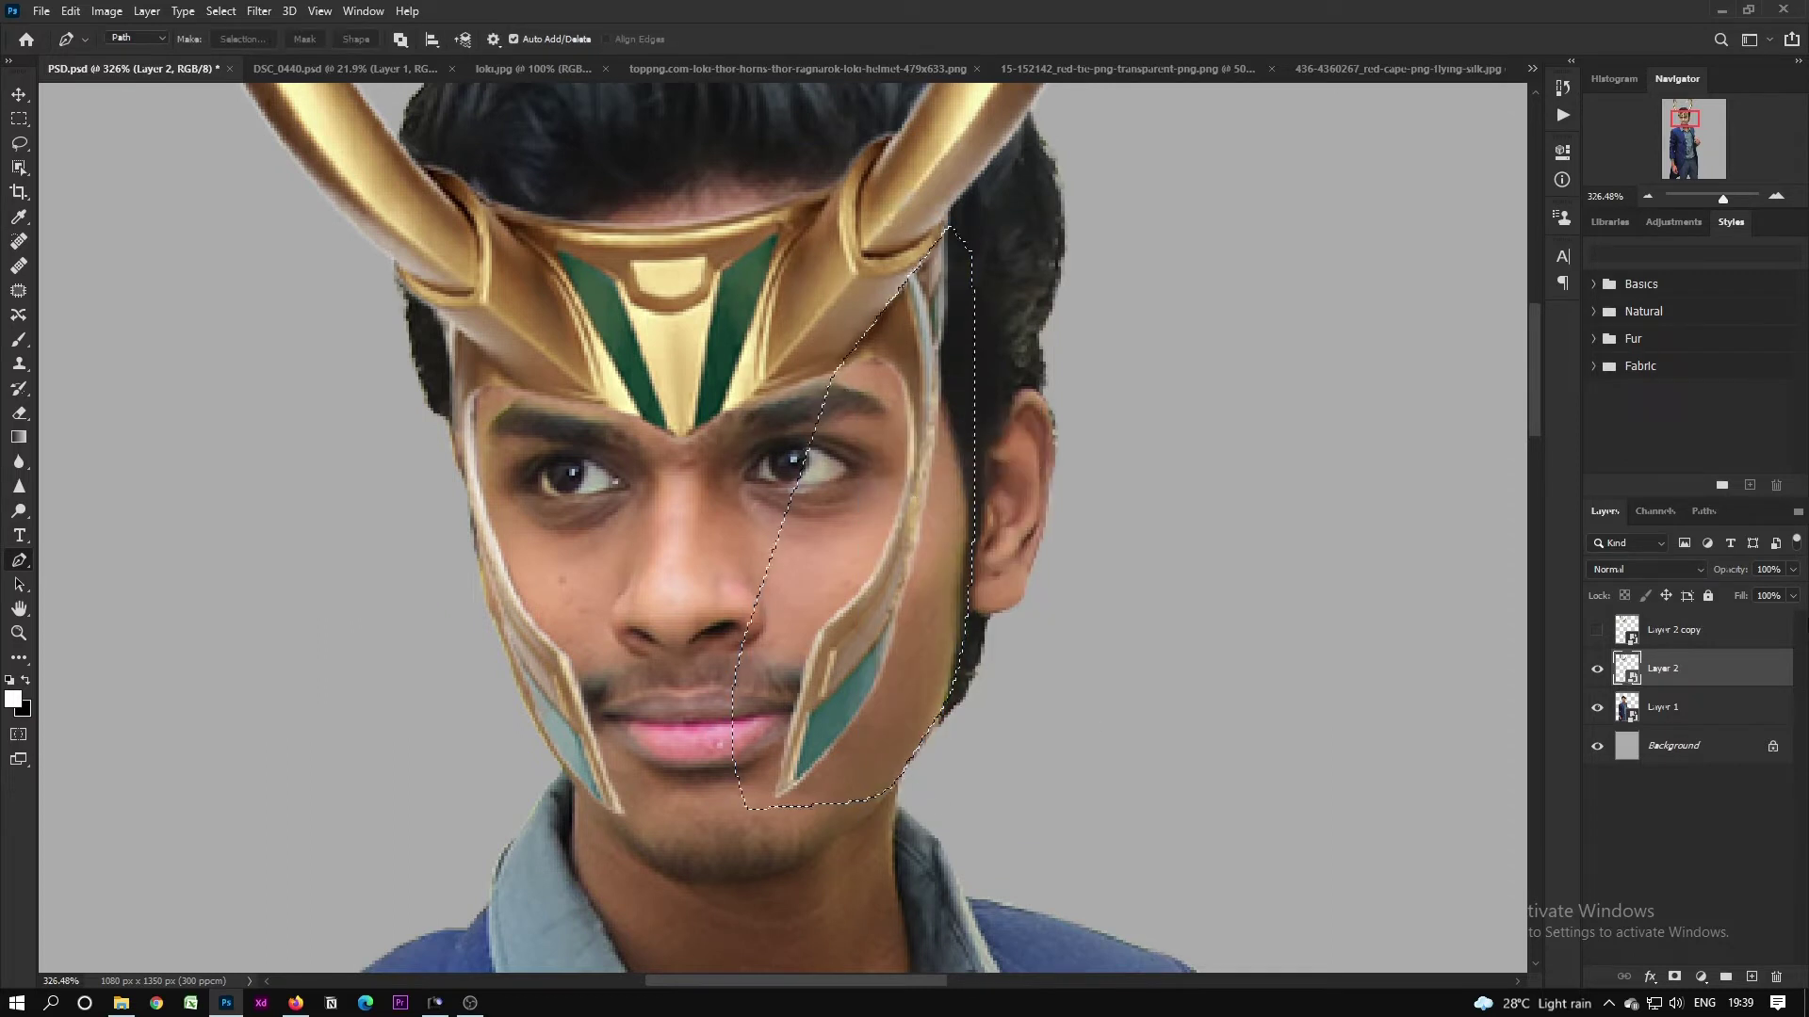
Step: Show and rehide Layer 2 copy, and mask the selected cheek guard out of Layer 2 with an inverted layer mask
click(1597, 630)
click(1596, 630)
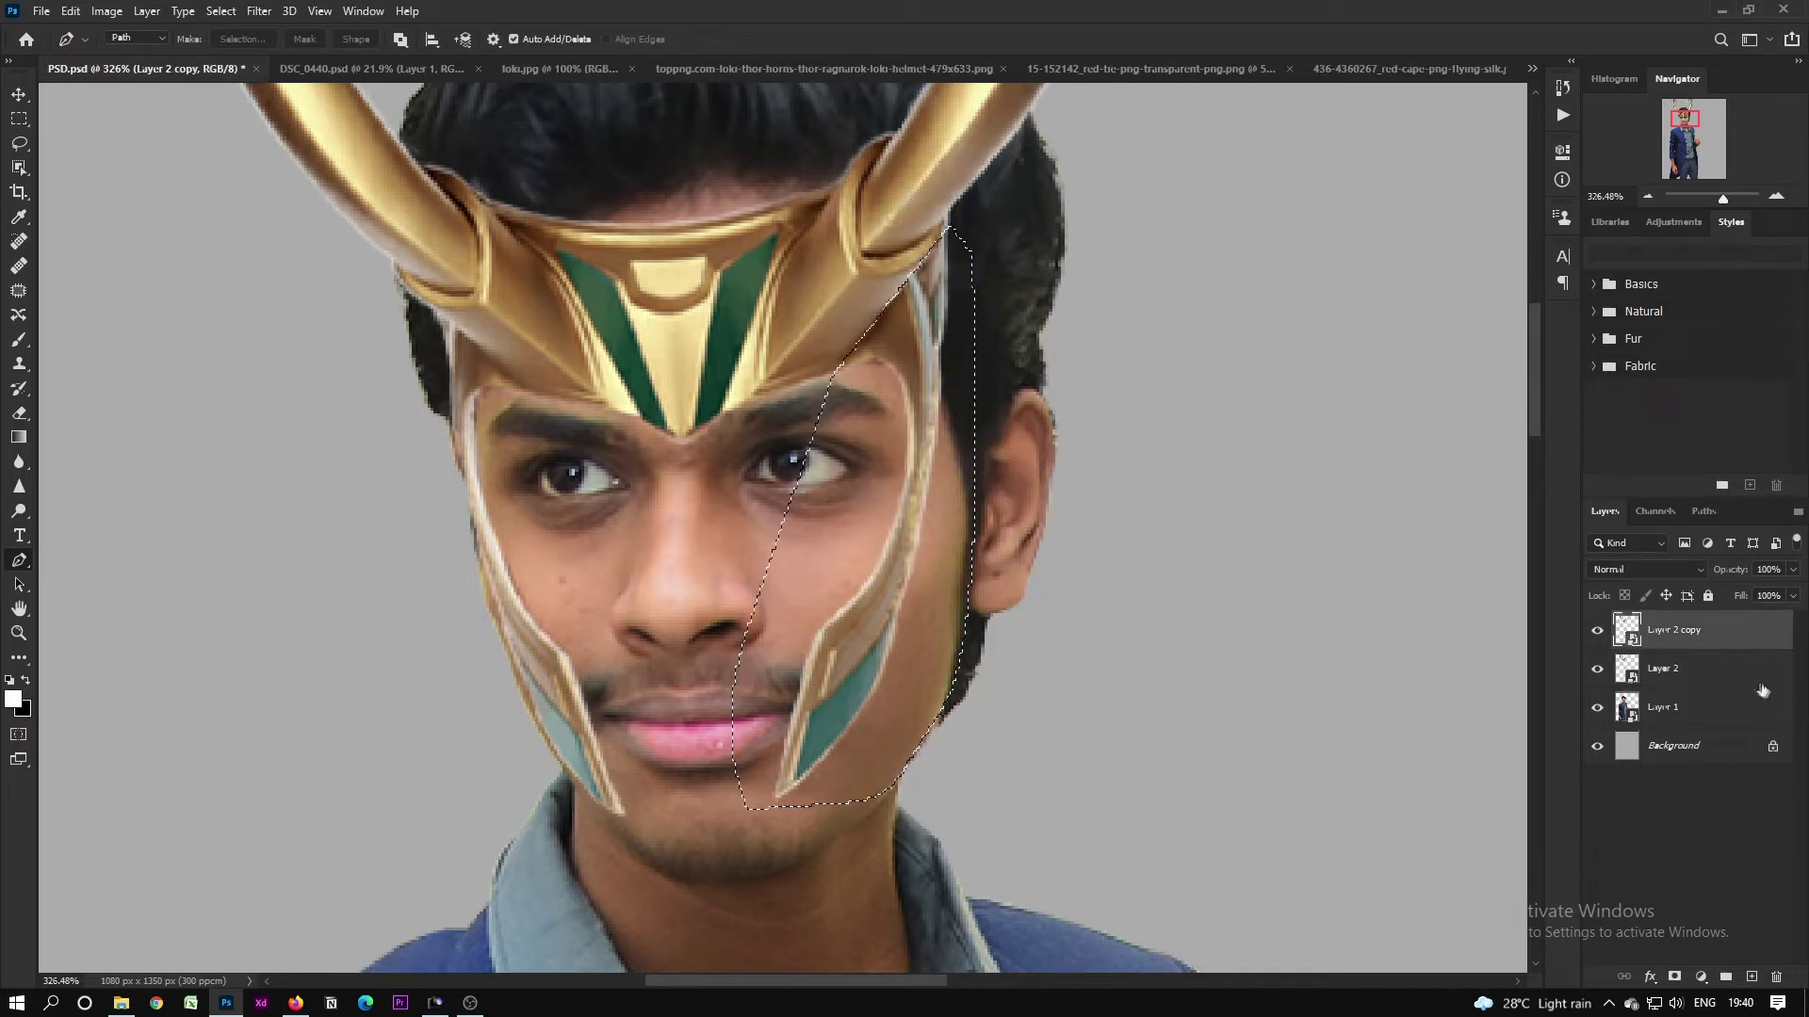
click(1674, 978)
key(ctrl+i)
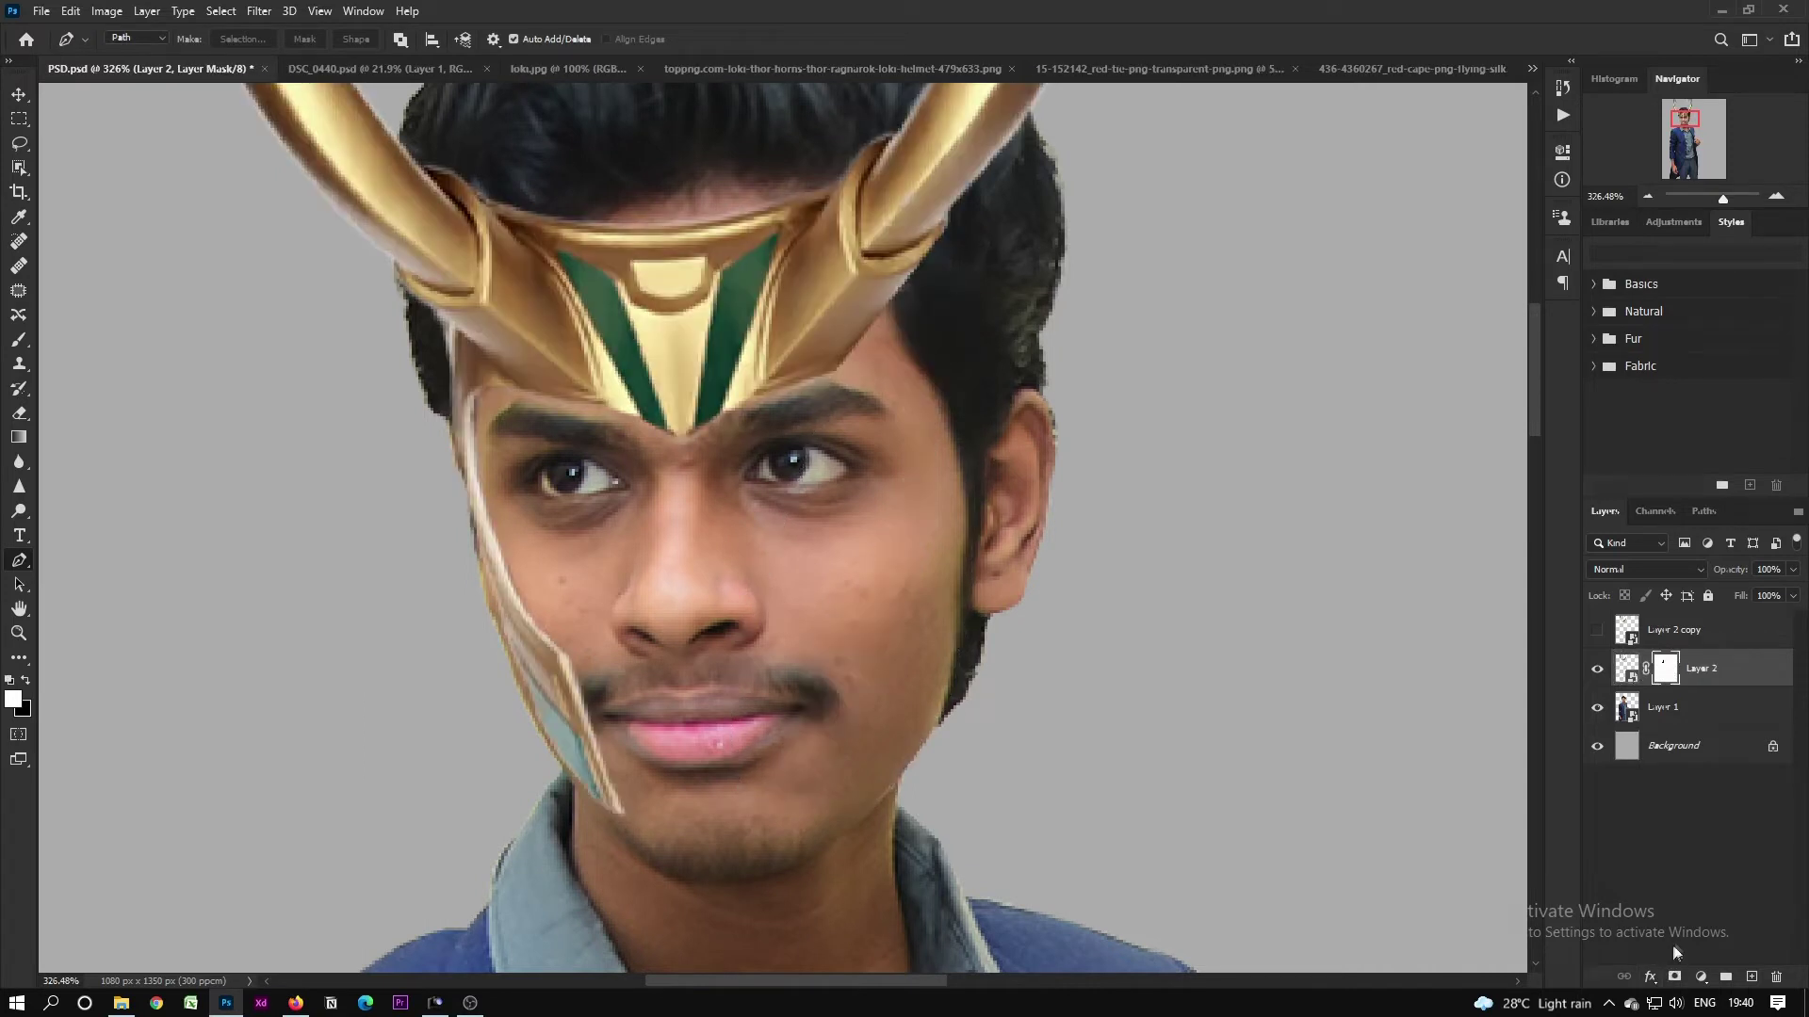
Step: Outline the helmet's remaining cheek guard with a closed Pen path, convert it into a selection and mask it out of Layer 2
click(443, 322)
click(523, 392)
drag(575, 613, 614, 681)
drag(603, 887, 501, 835)
drag(357, 654, 357, 540)
click(443, 322)
right_click(585, 425)
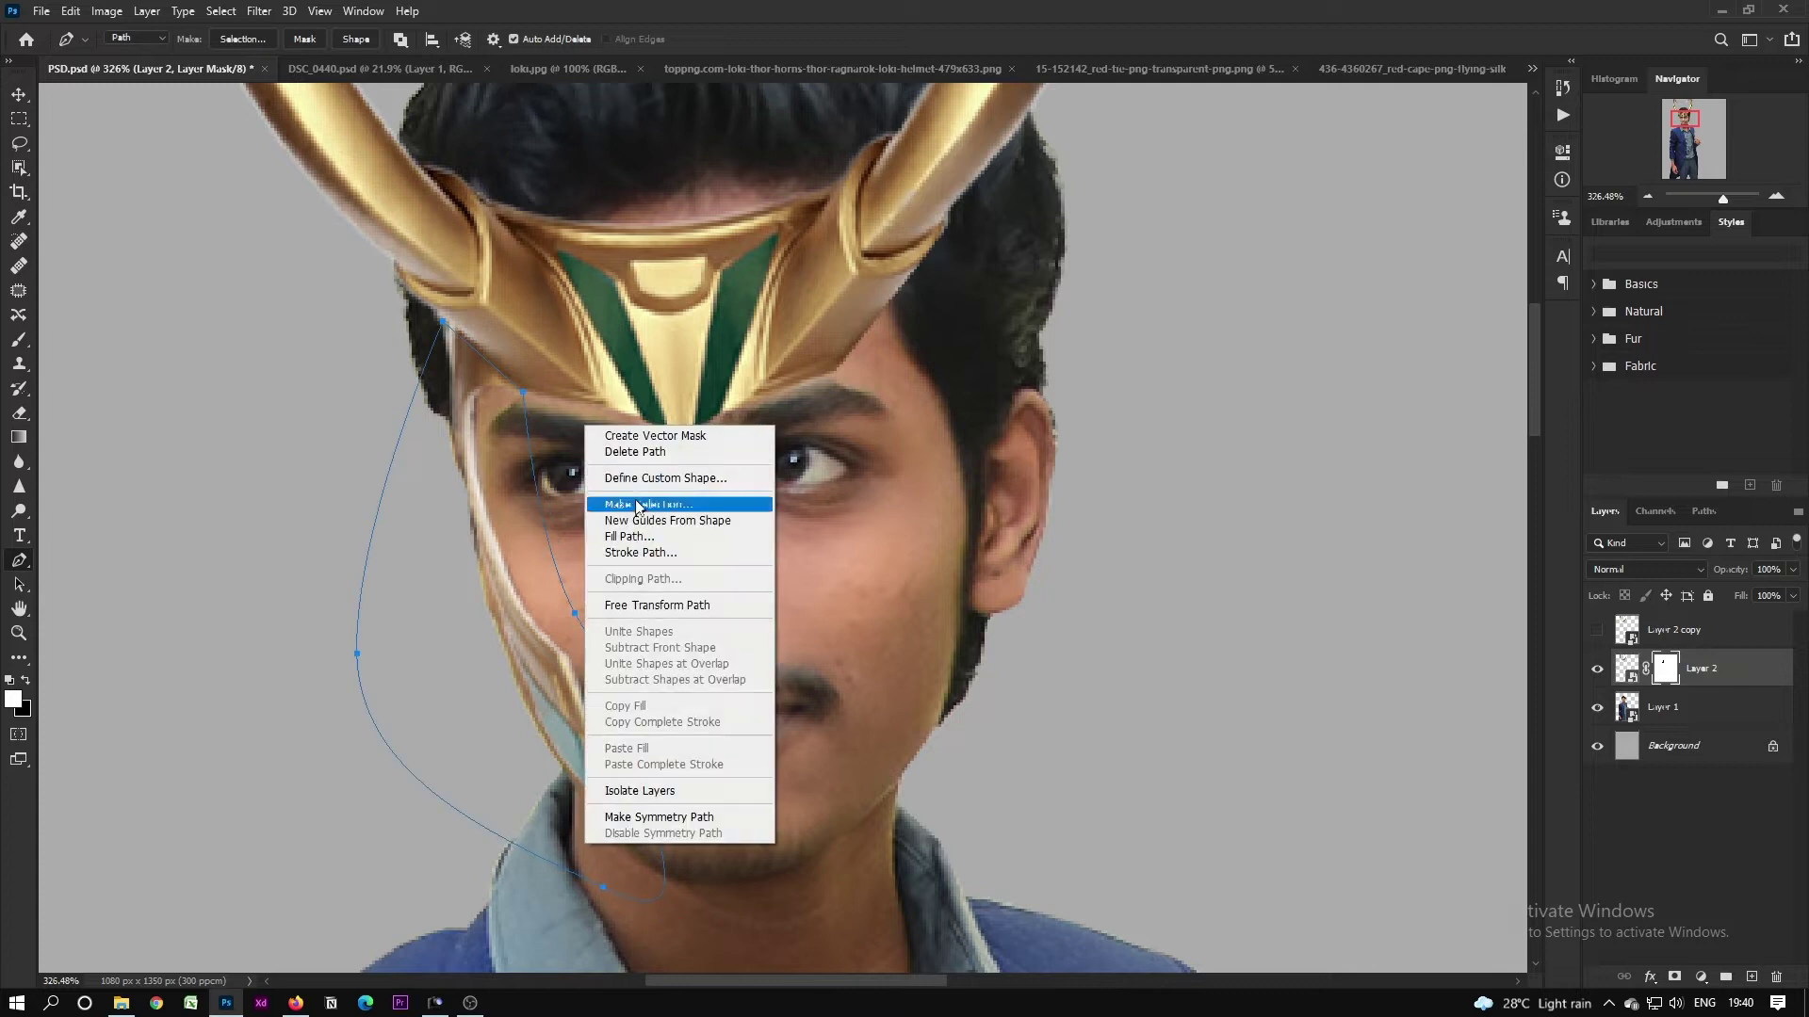
click(636, 505)
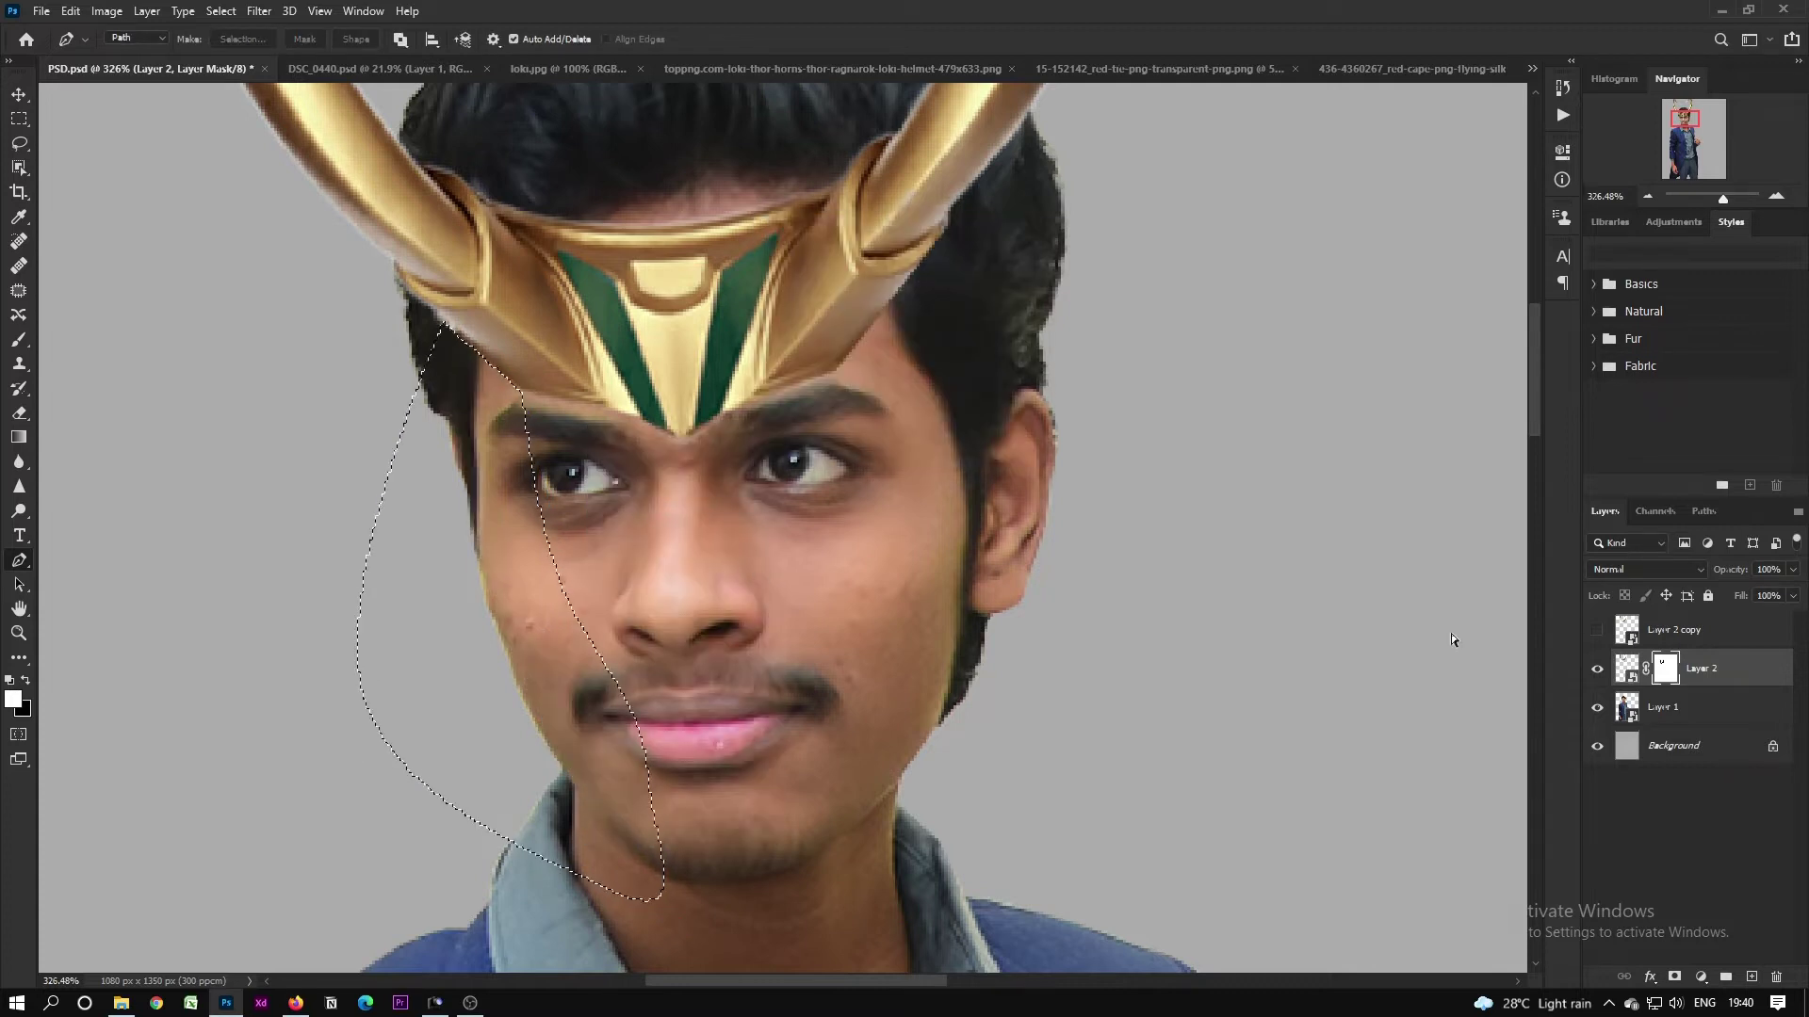
Step: Outline the cheek guard beside the visible ear on Layer 2 copy with a Pen path, copy it onto its own layer and hide Layer 2 copy
key(ctrl+d)
click(1597, 629)
click(1687, 629)
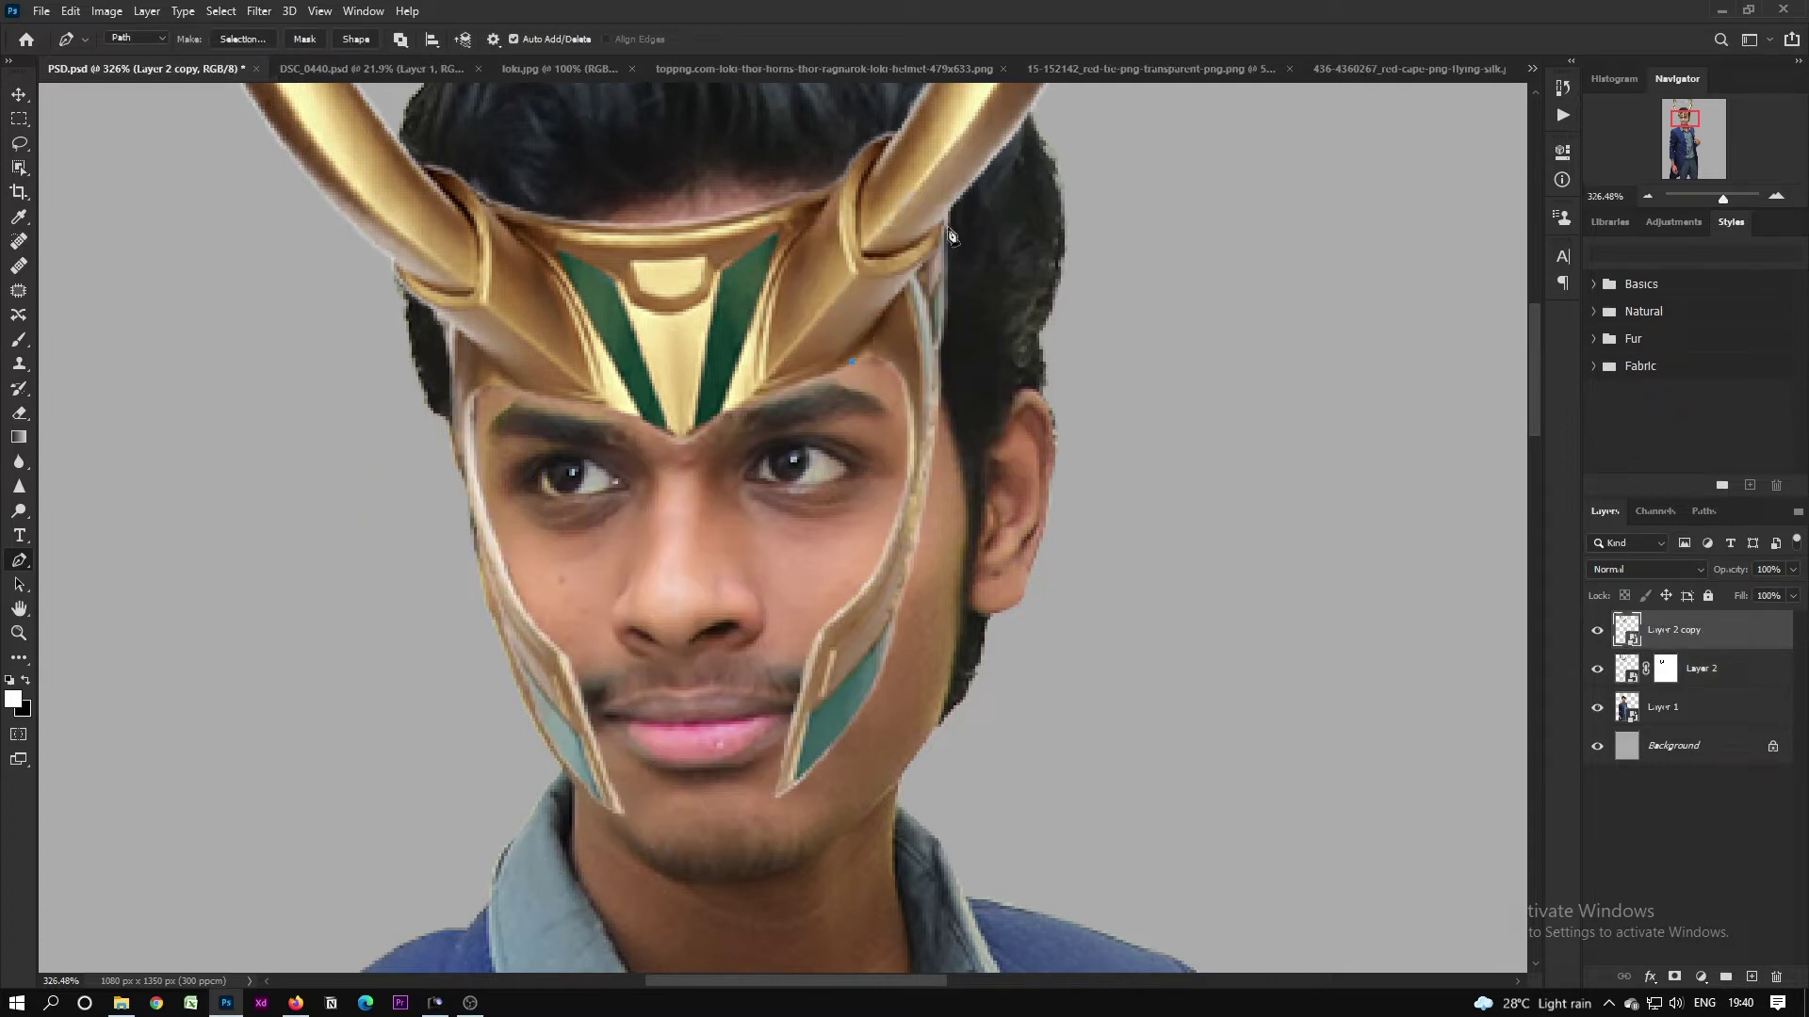
drag(960, 217, 965, 246)
drag(983, 352, 987, 535)
drag(971, 625, 824, 831)
drag(787, 835, 772, 826)
right_click(868, 422)
click(956, 499)
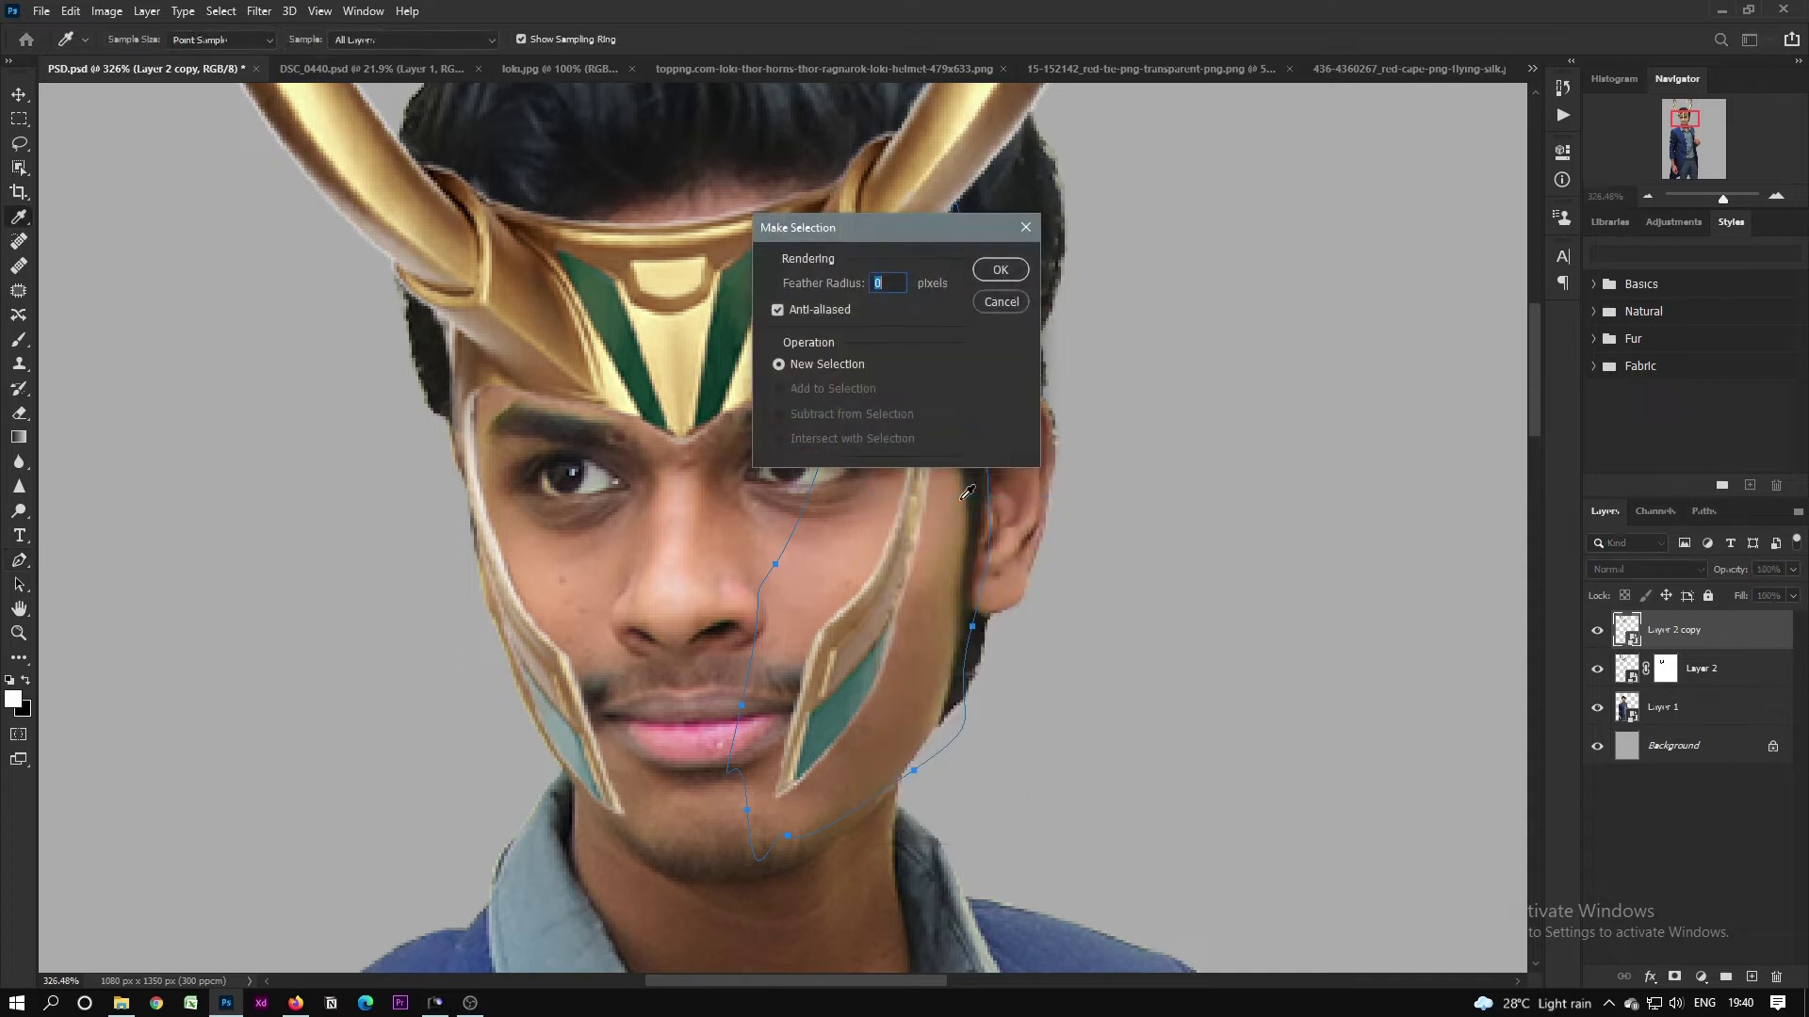
key(Return)
key(ctrl+shift+alt+n)
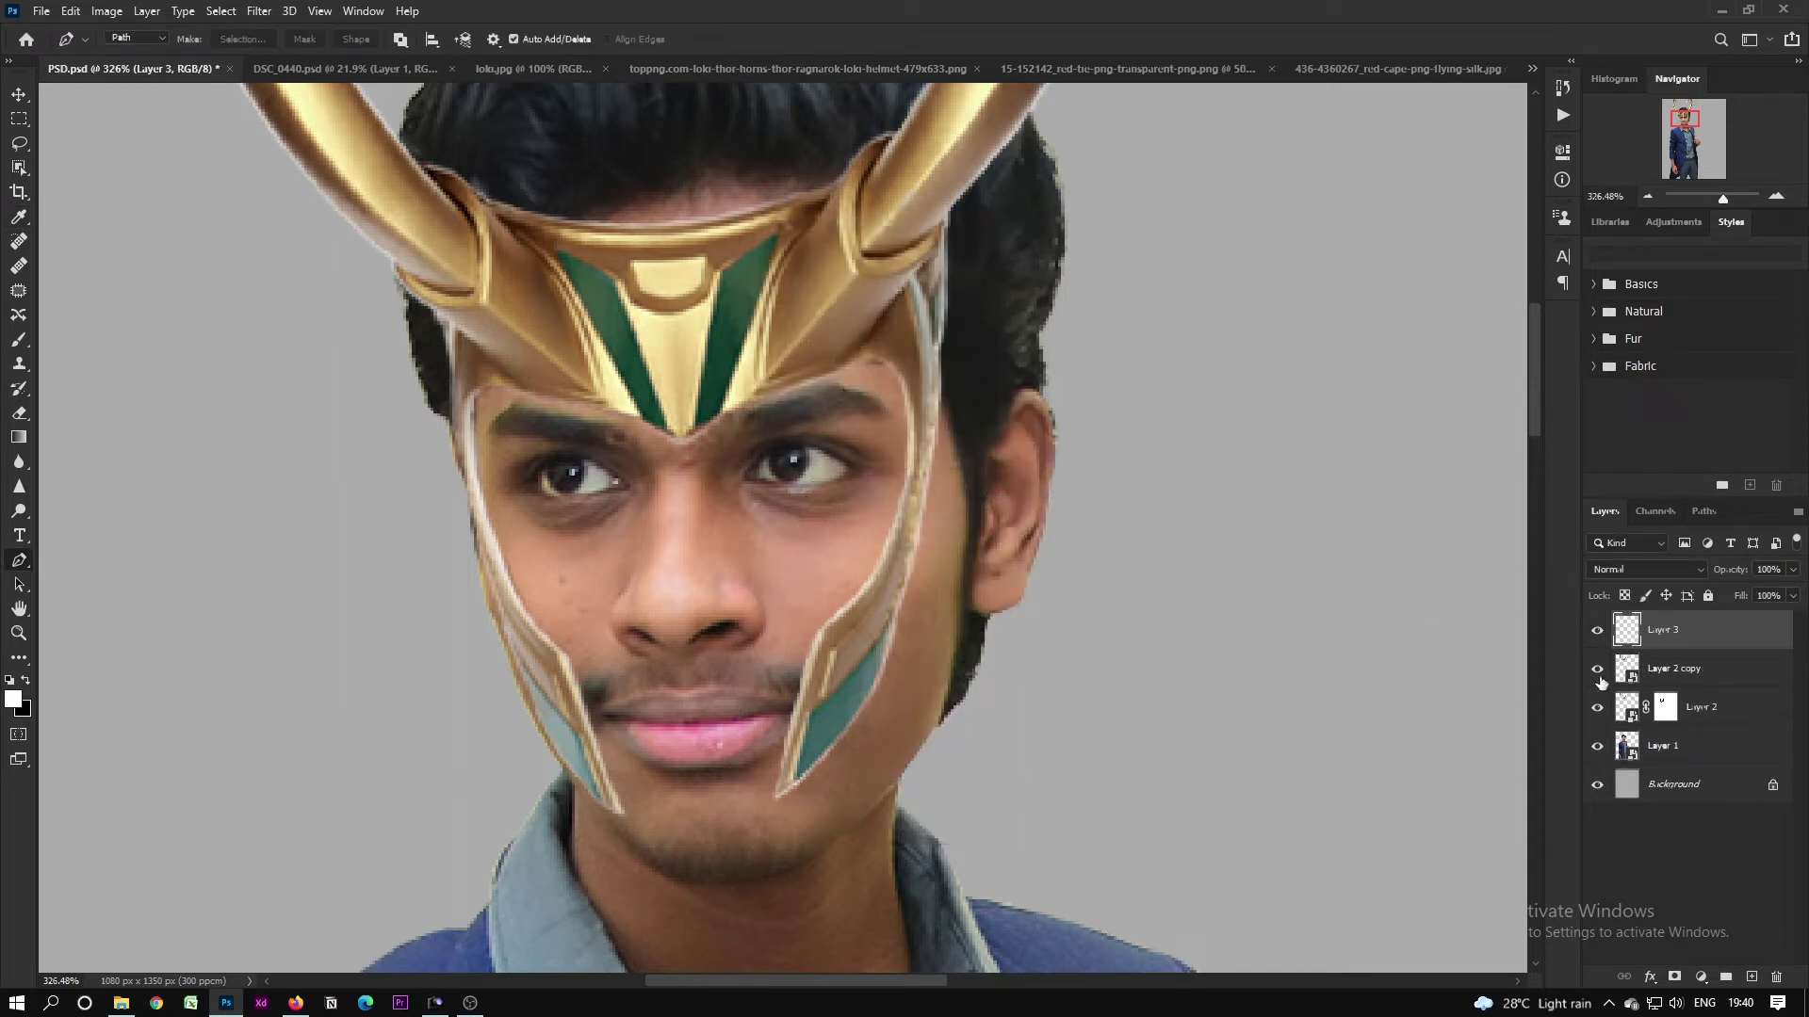
click(1598, 670)
Step: Warp the copied cheek guard so it follows the man's jawline and cheek beside the visible ear
key(ctrl+t)
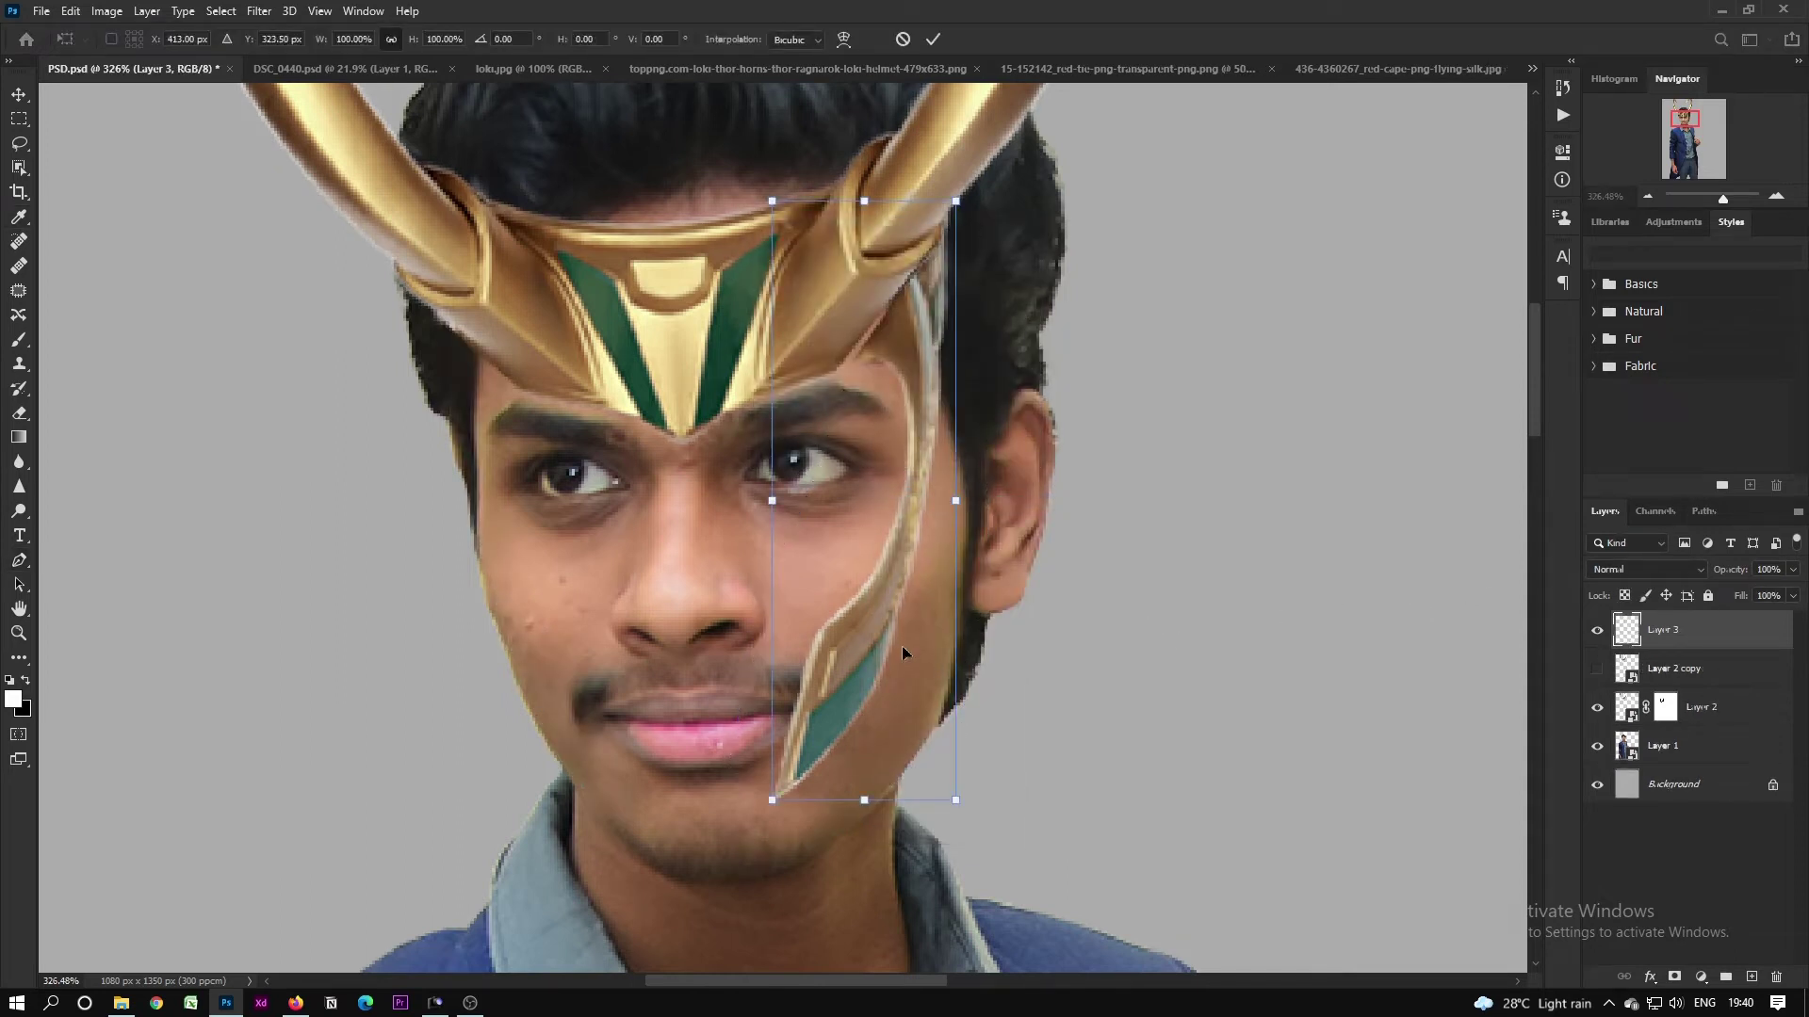
drag(902, 646, 920, 680)
right_click(878, 637)
click(924, 767)
drag(841, 749, 808, 808)
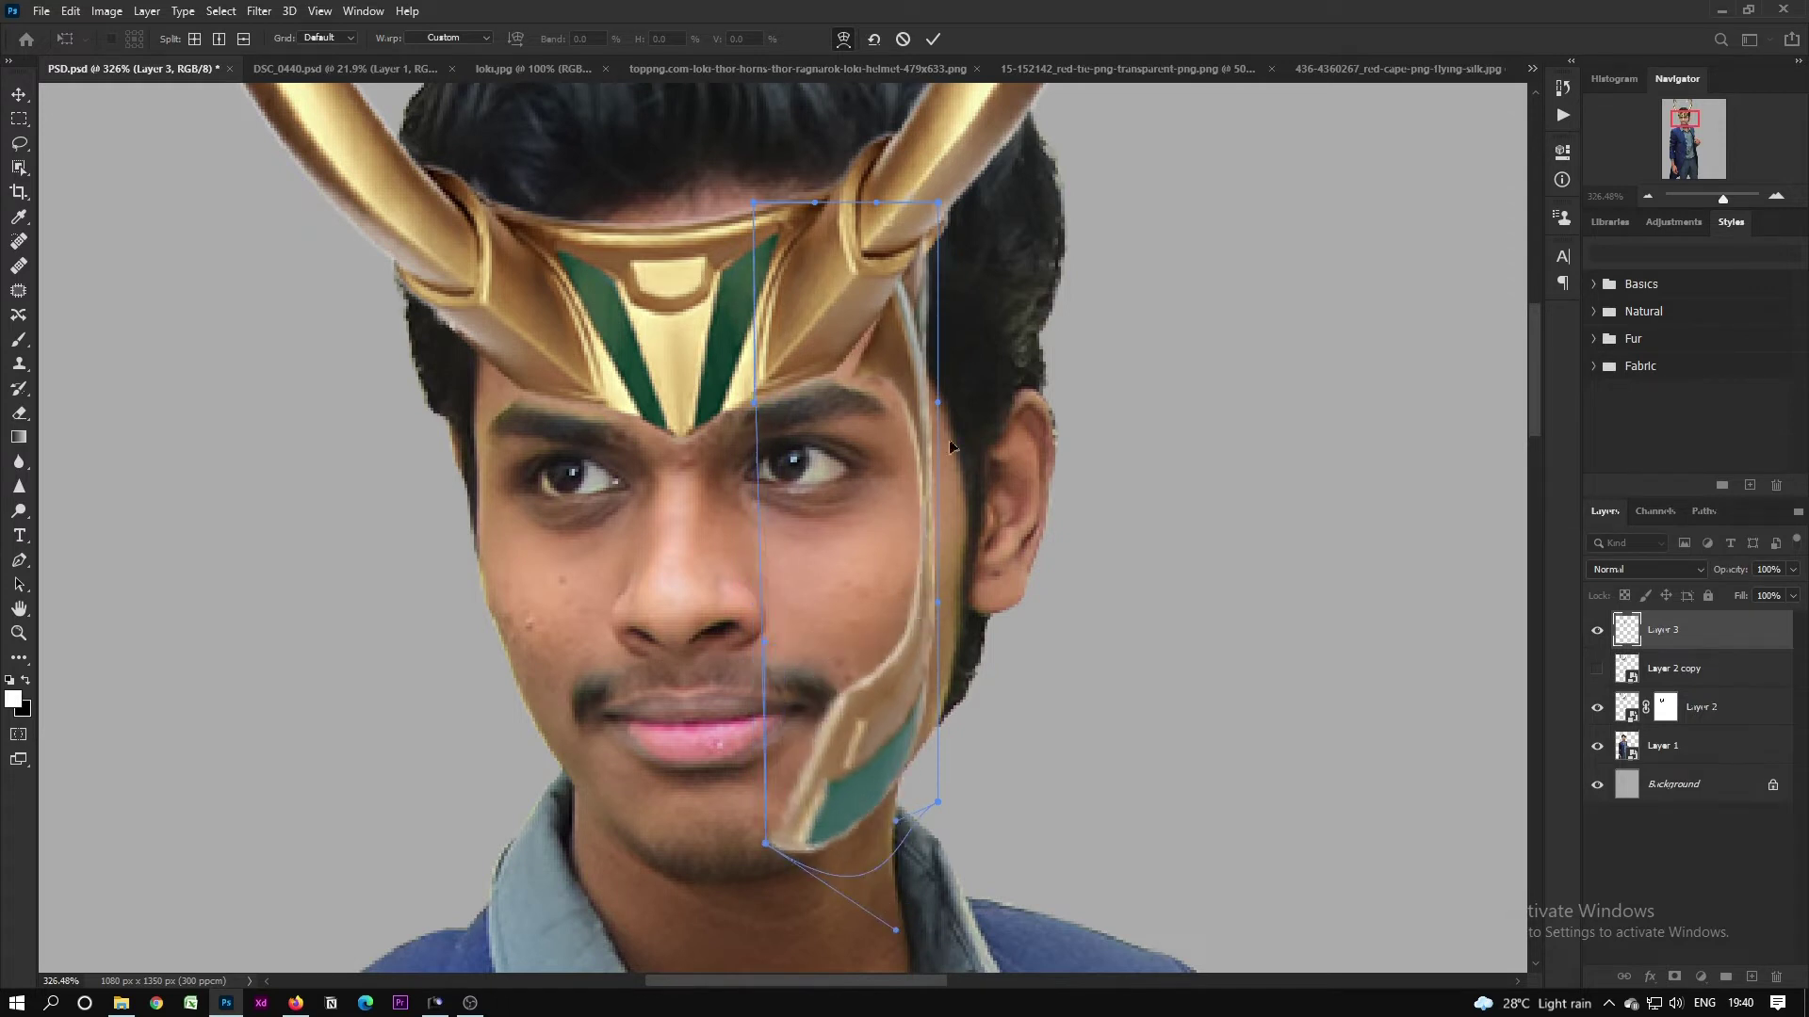
drag(870, 371, 854, 376)
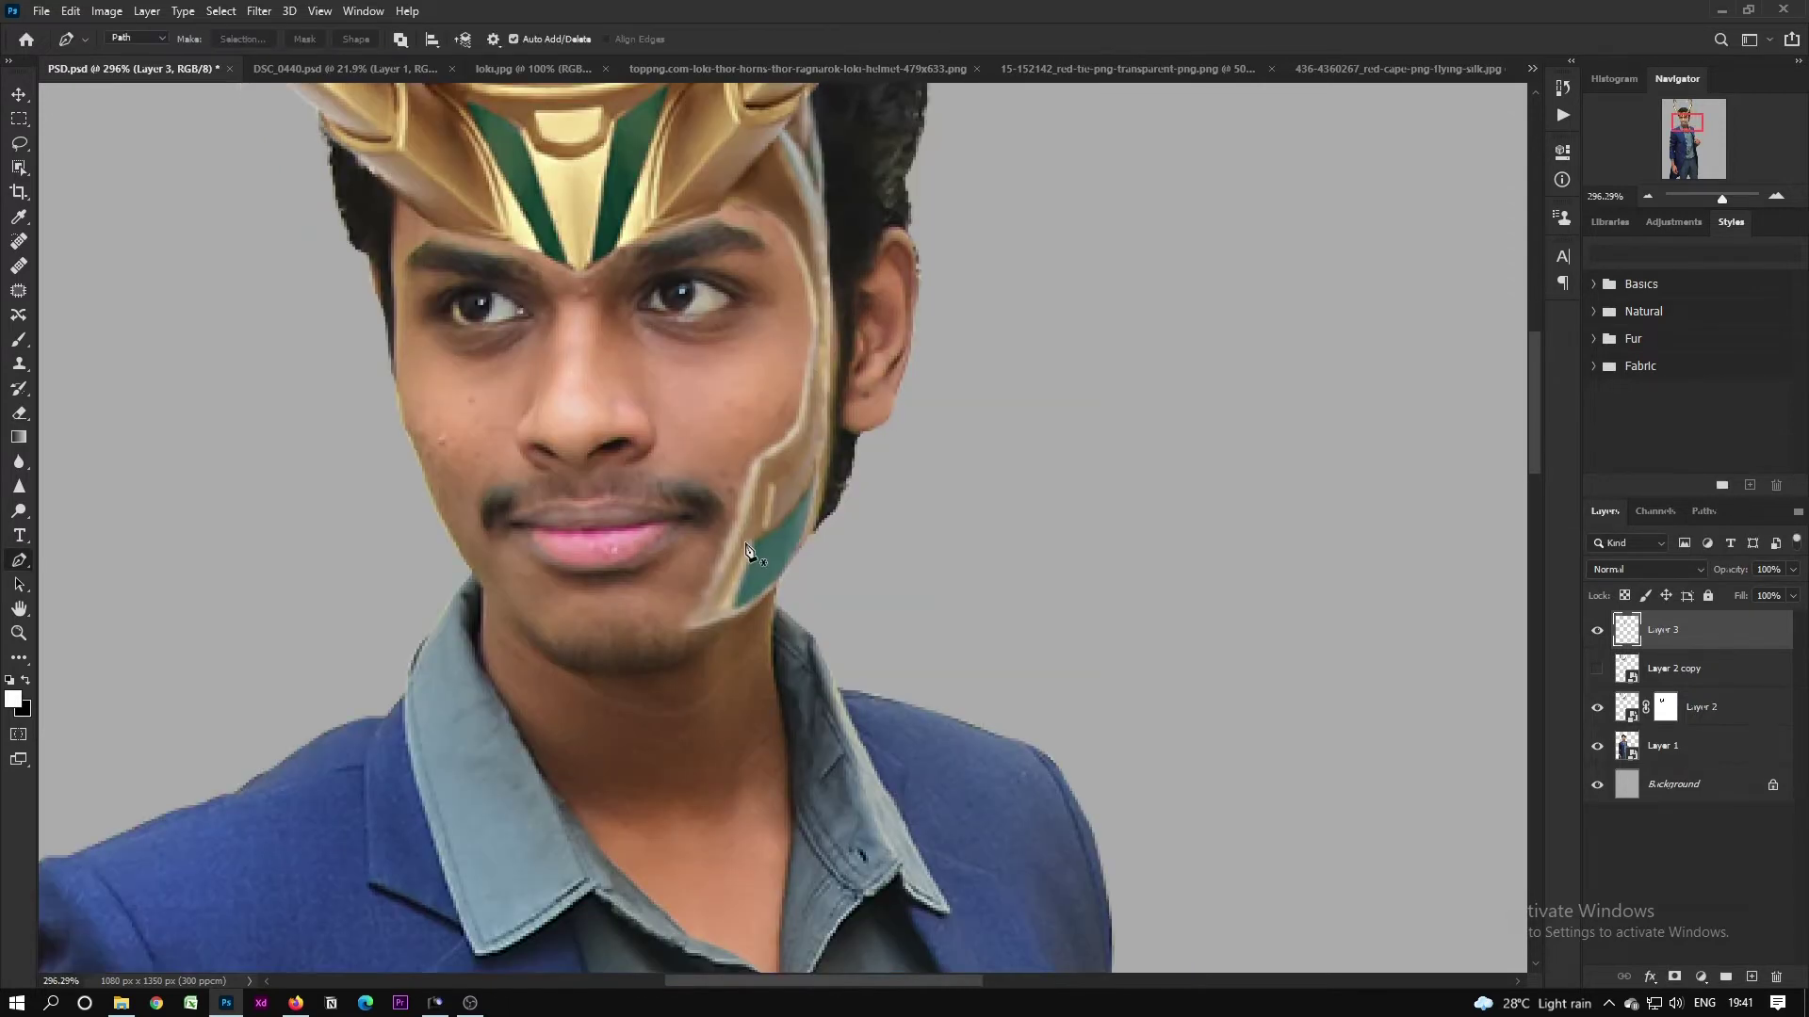
Step: Show Layer 2 copy again and make it the active layer
key(ctrl+0)
key(ctrl+0)
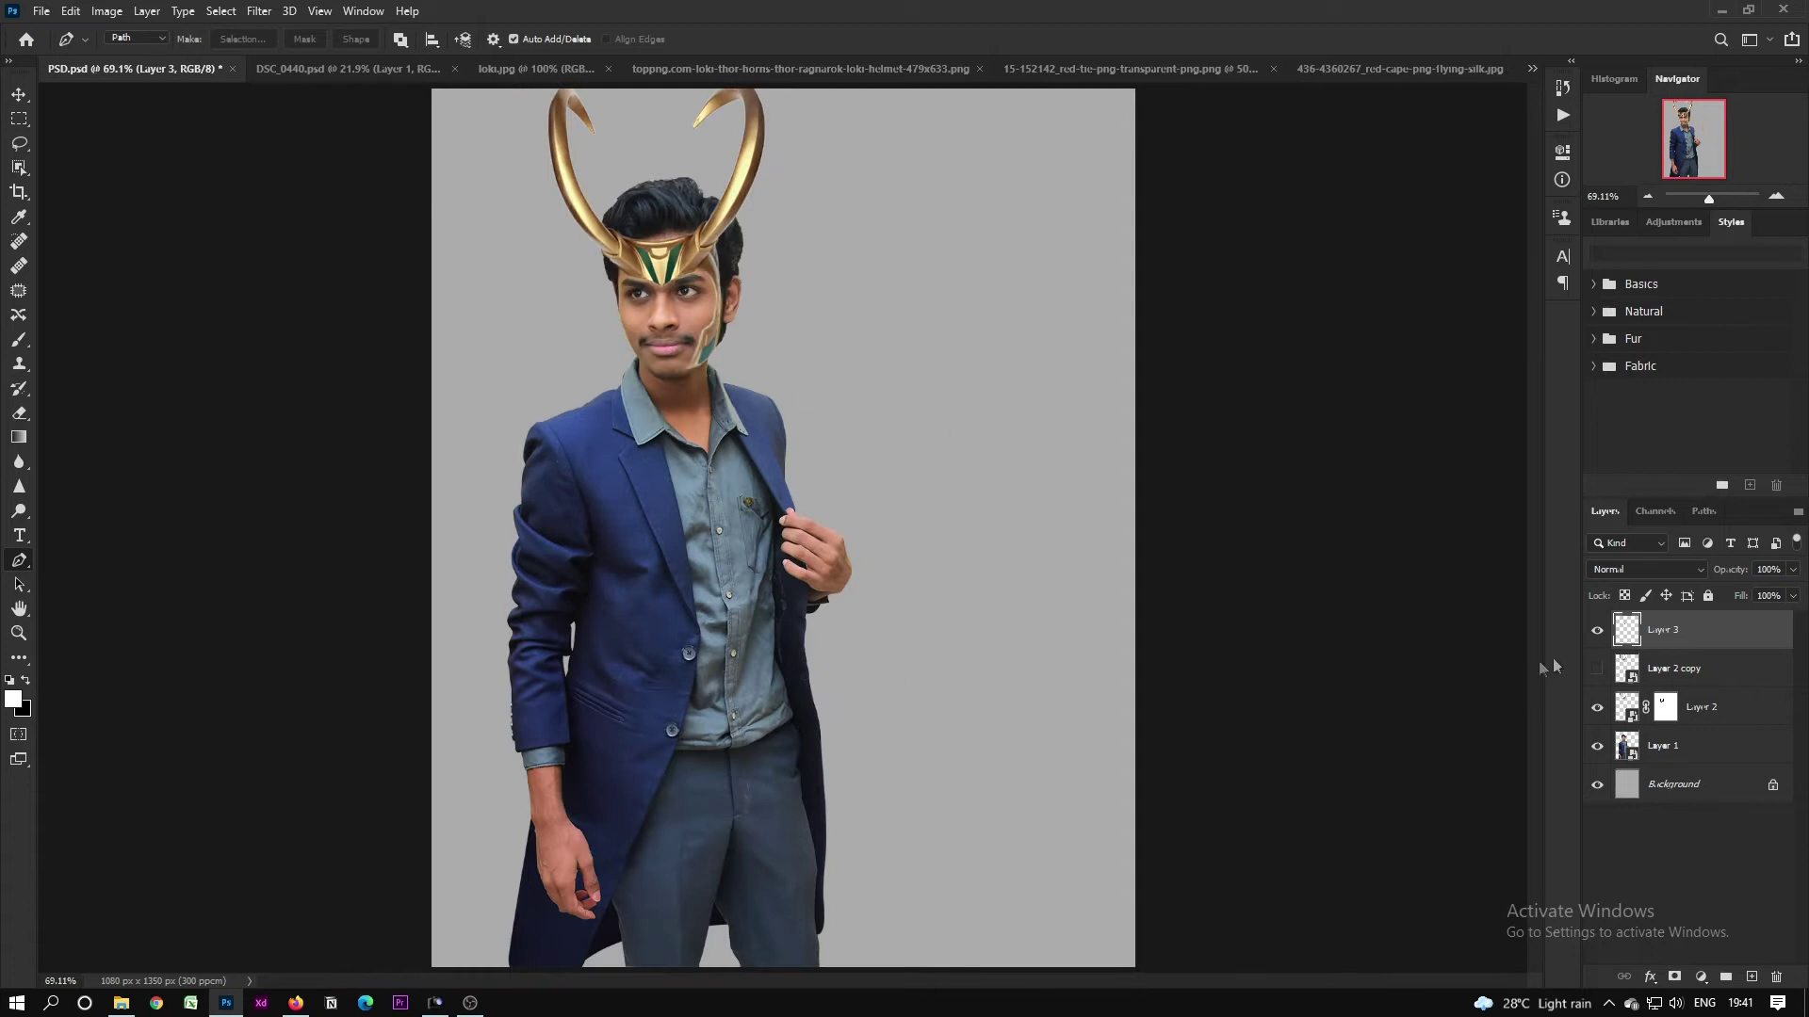
click(1597, 669)
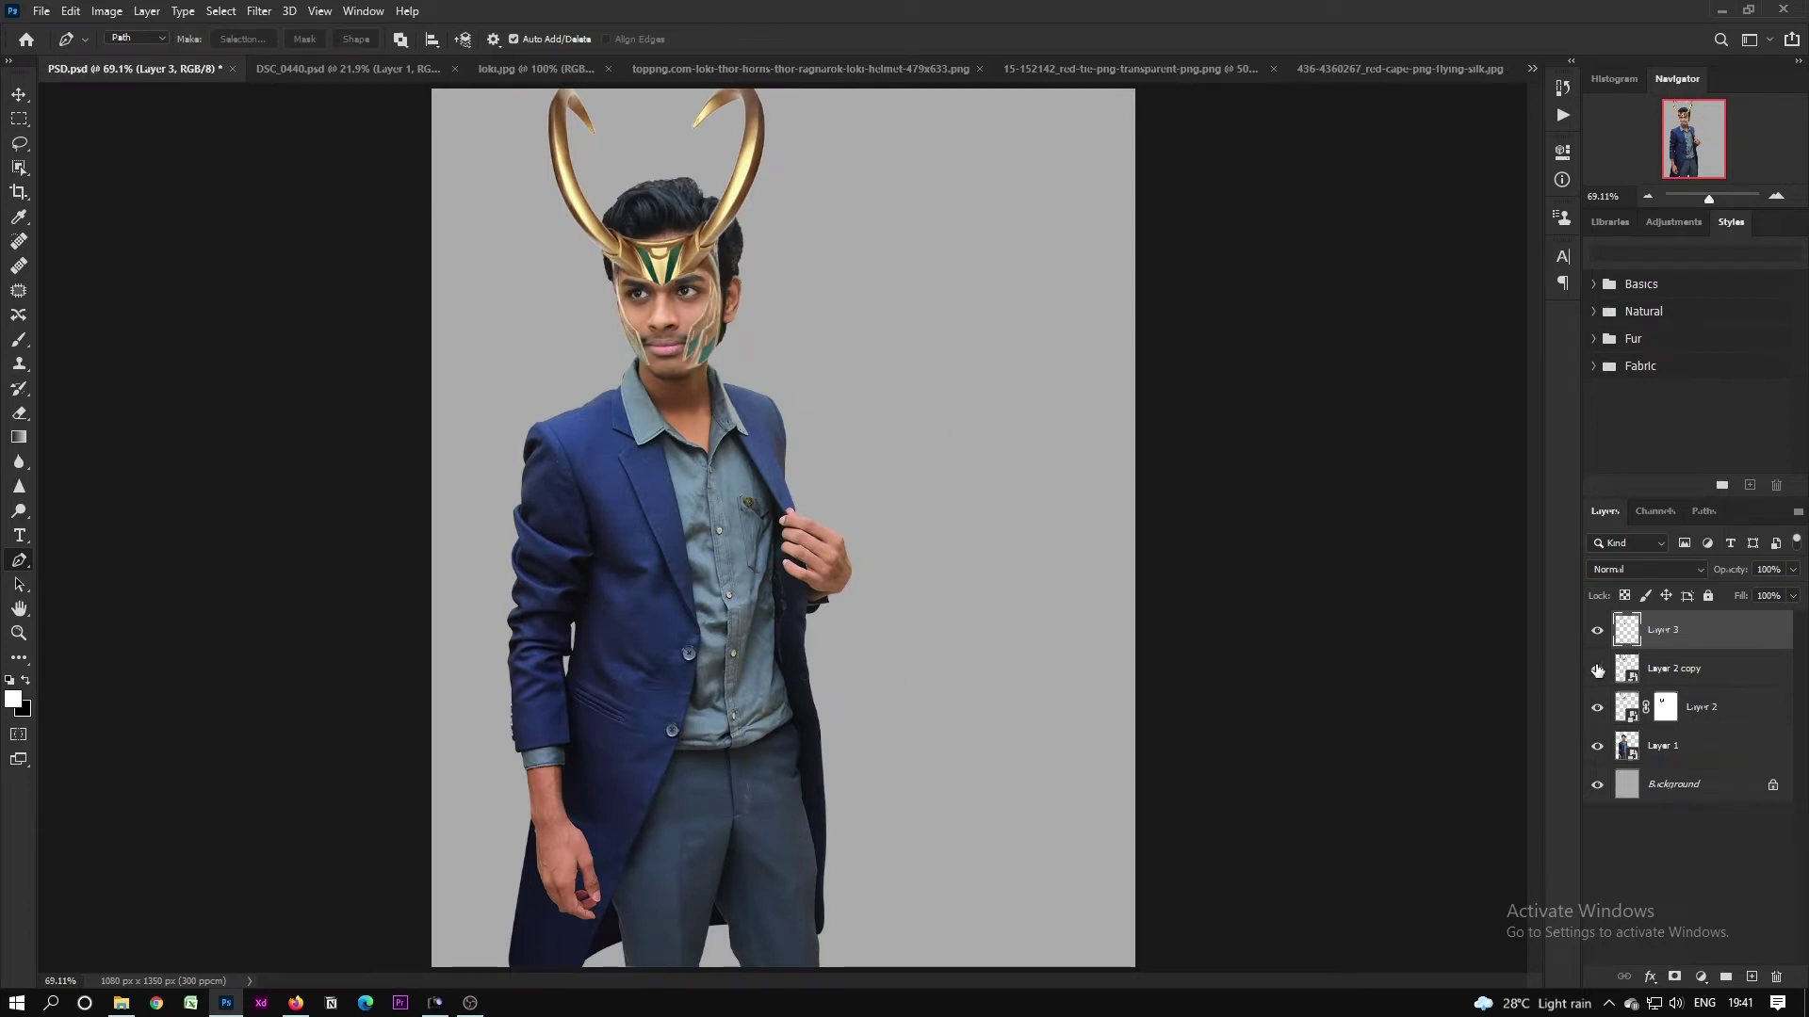
click(1662, 670)
Step: Outline the inner fringe of the warped cheek guard with a closed Pen path, convert it into a selection and erase it from Layer 3
drag(612, 433, 732, 434)
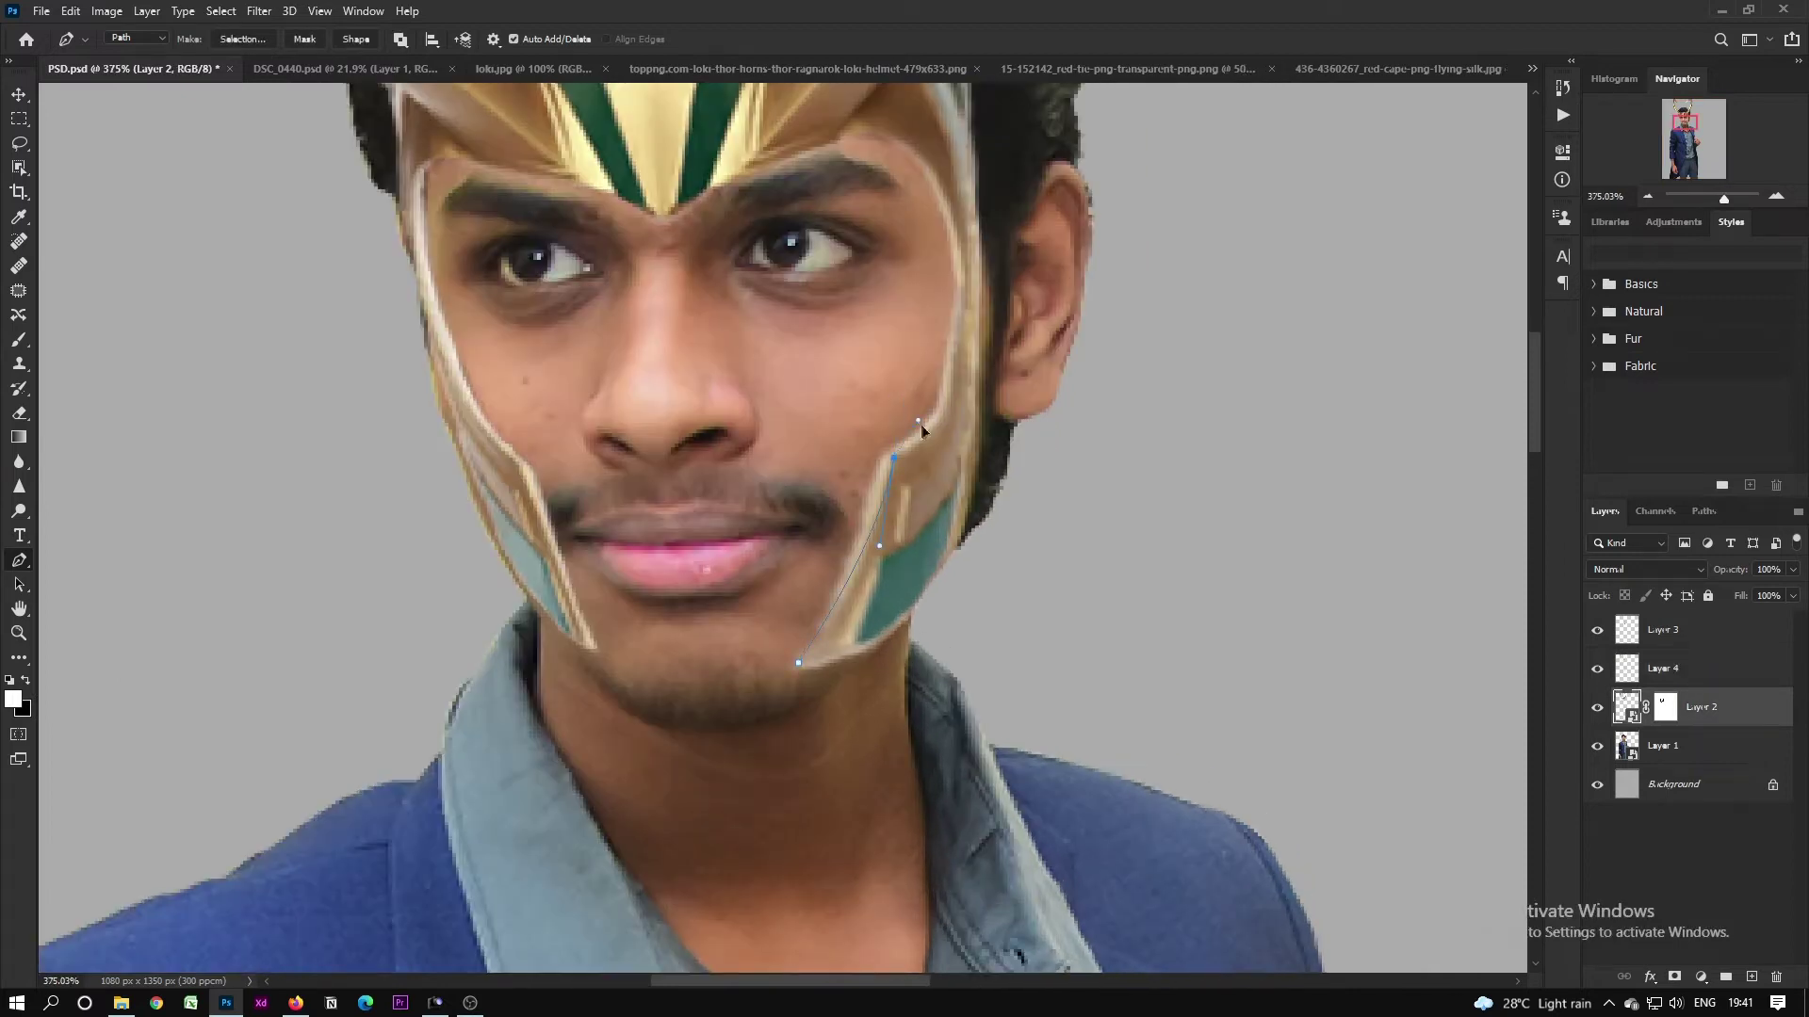
drag(955, 313, 960, 222)
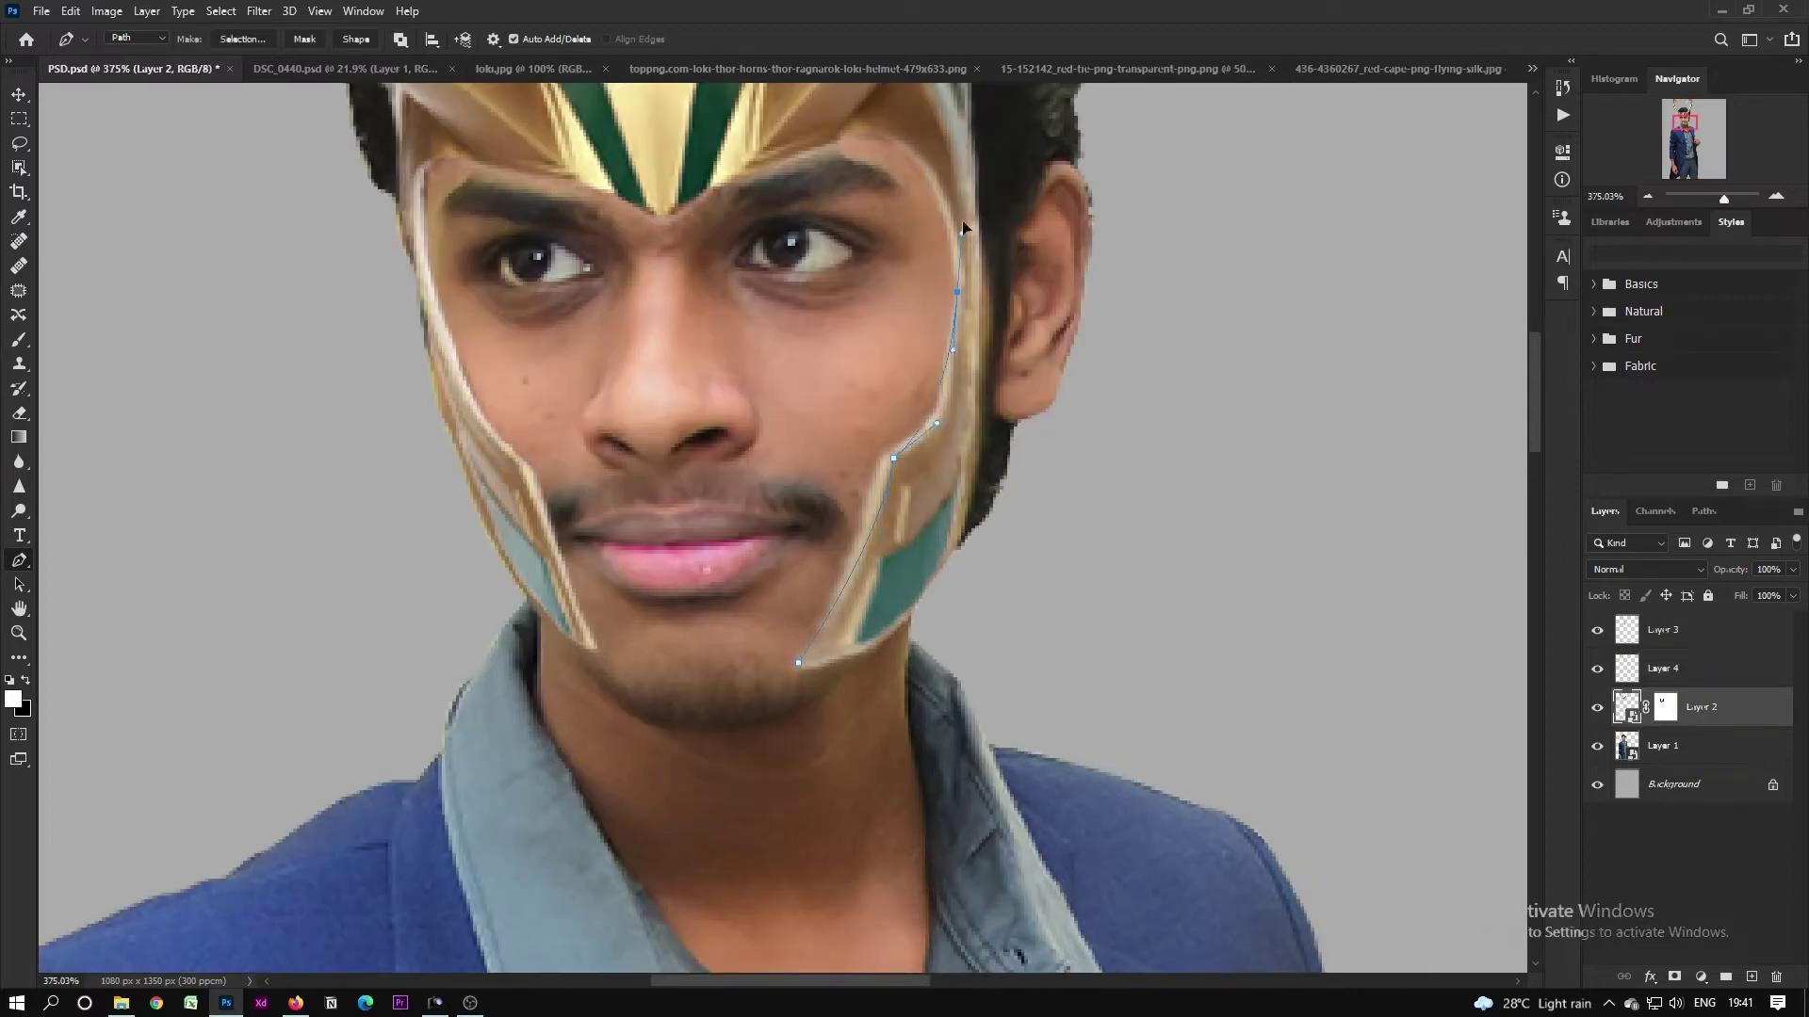
click(929, 195)
drag(798, 662, 822, 750)
right_click(812, 517)
click(865, 625)
key(Return)
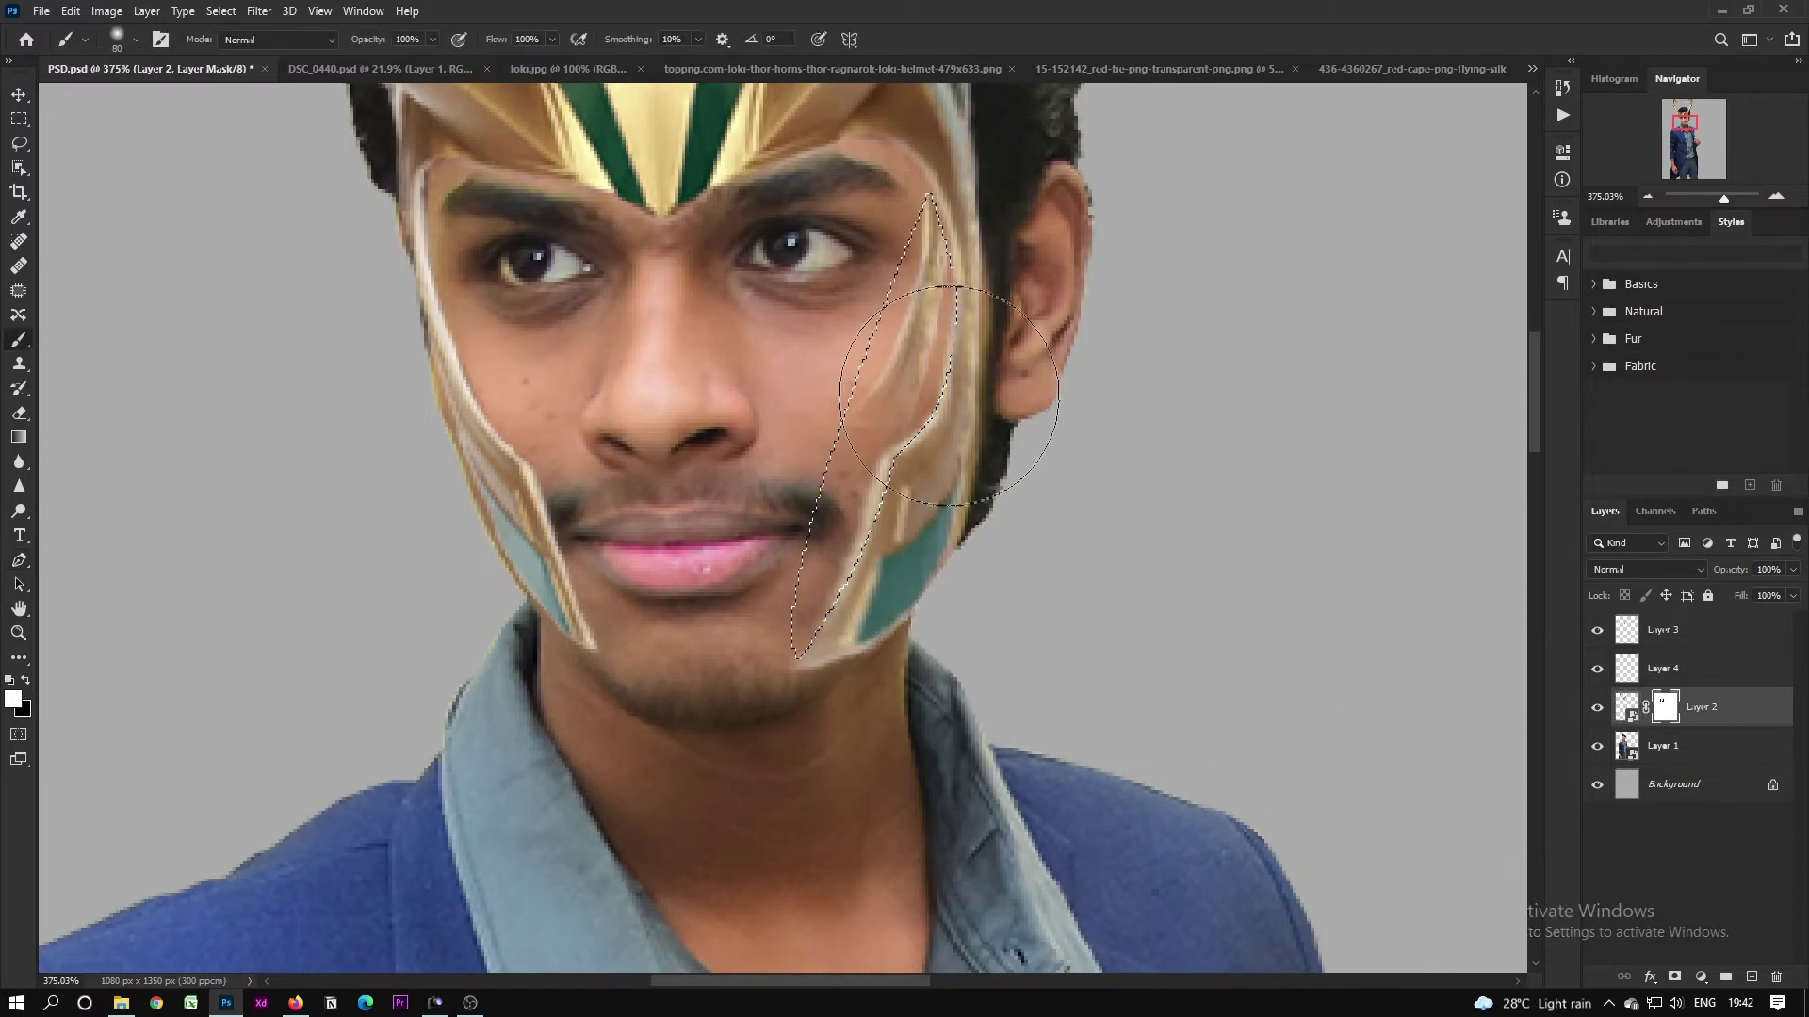
click(1663, 629)
key(e)
key(ctrl+d)
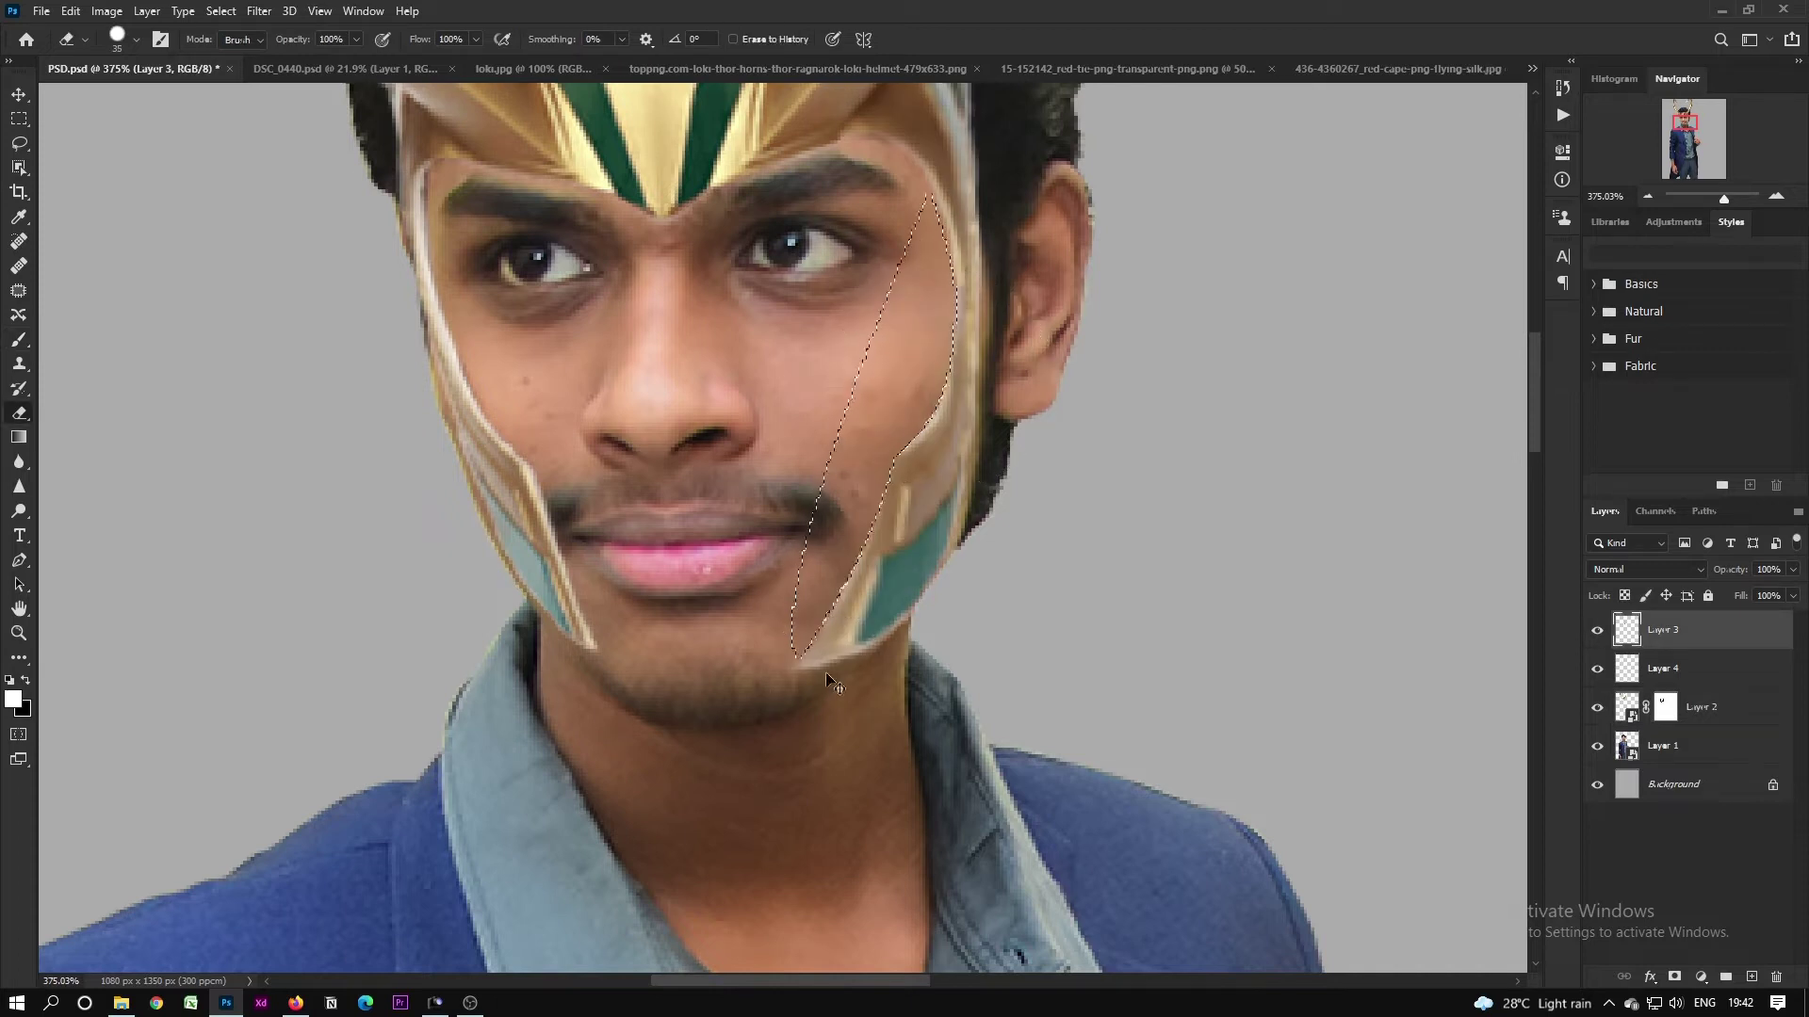
Step: Outline the lower fringe of the warped cheek guard with a closed Pen path, convert it into a selection and erase it from Layer 3
key(p)
click(809, 649)
drag(985, 475, 967, 716)
click(684, 753)
click(808, 649)
right_click(806, 687)
click(881, 348)
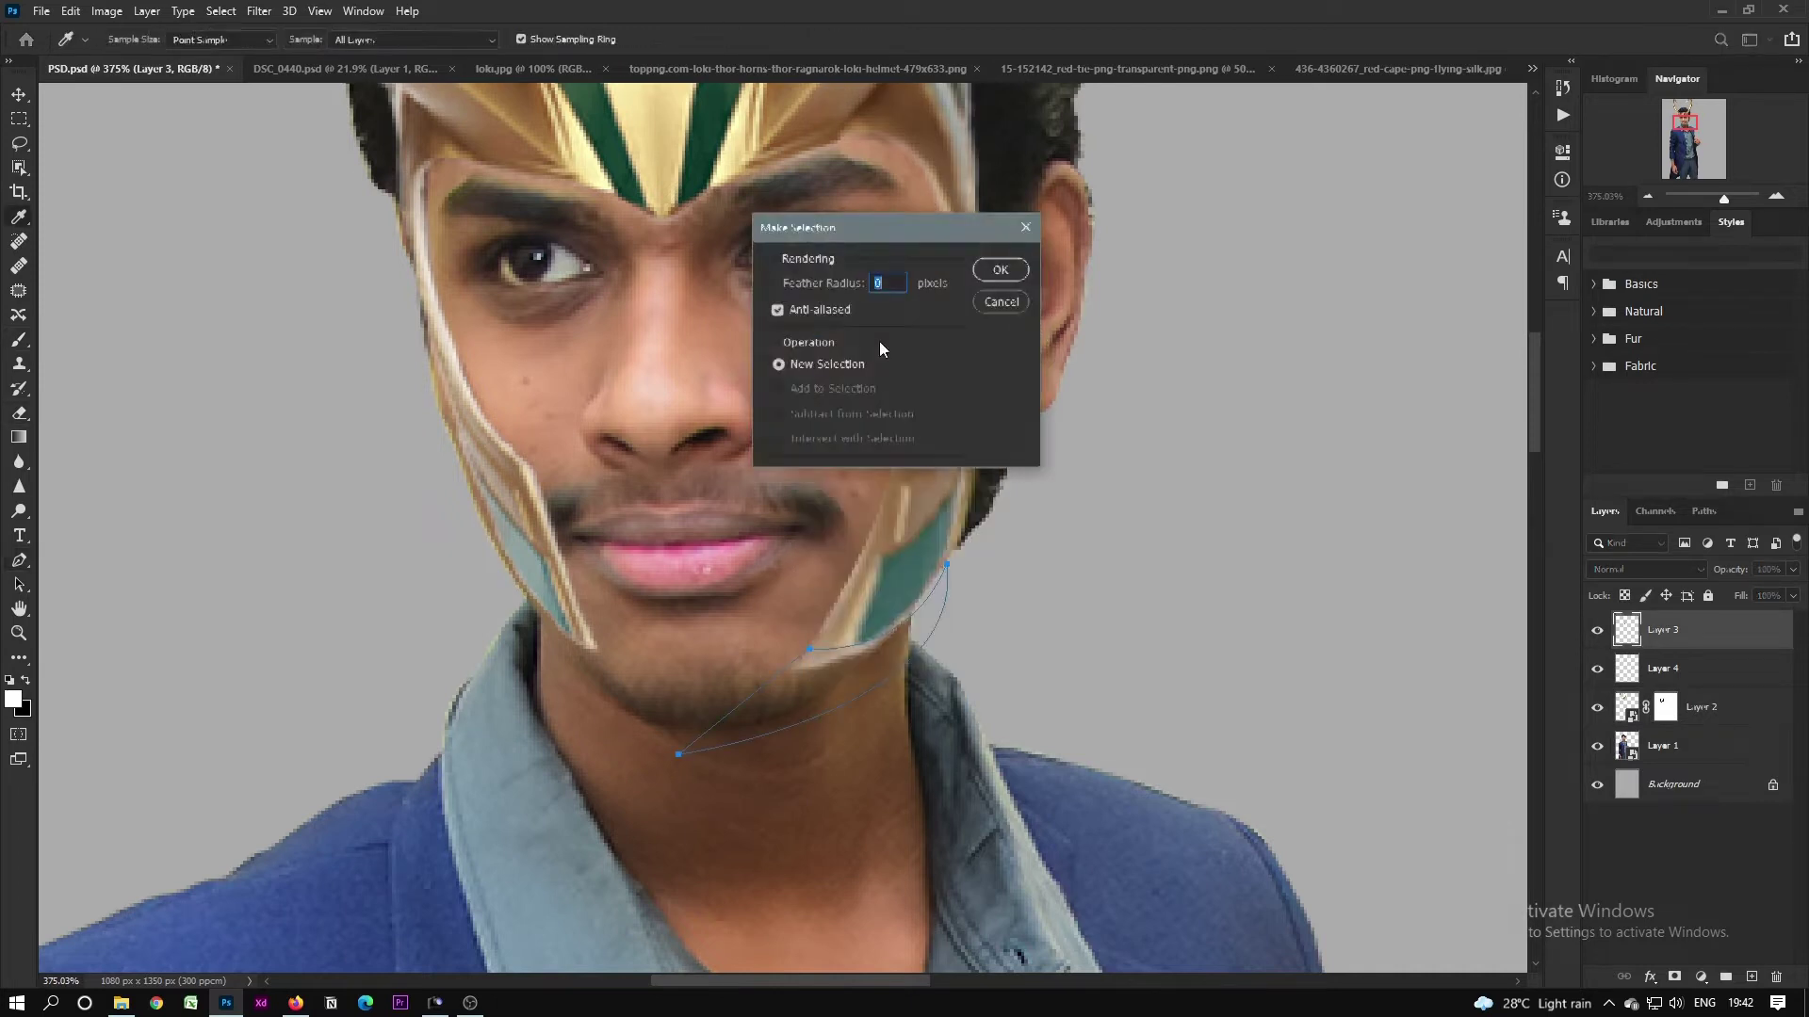
key(Return)
key(e)
drag(829, 664, 972, 596)
Step: Save PSD.psd and accept the Photoshop format options
key(v)
key(ctrl+0)
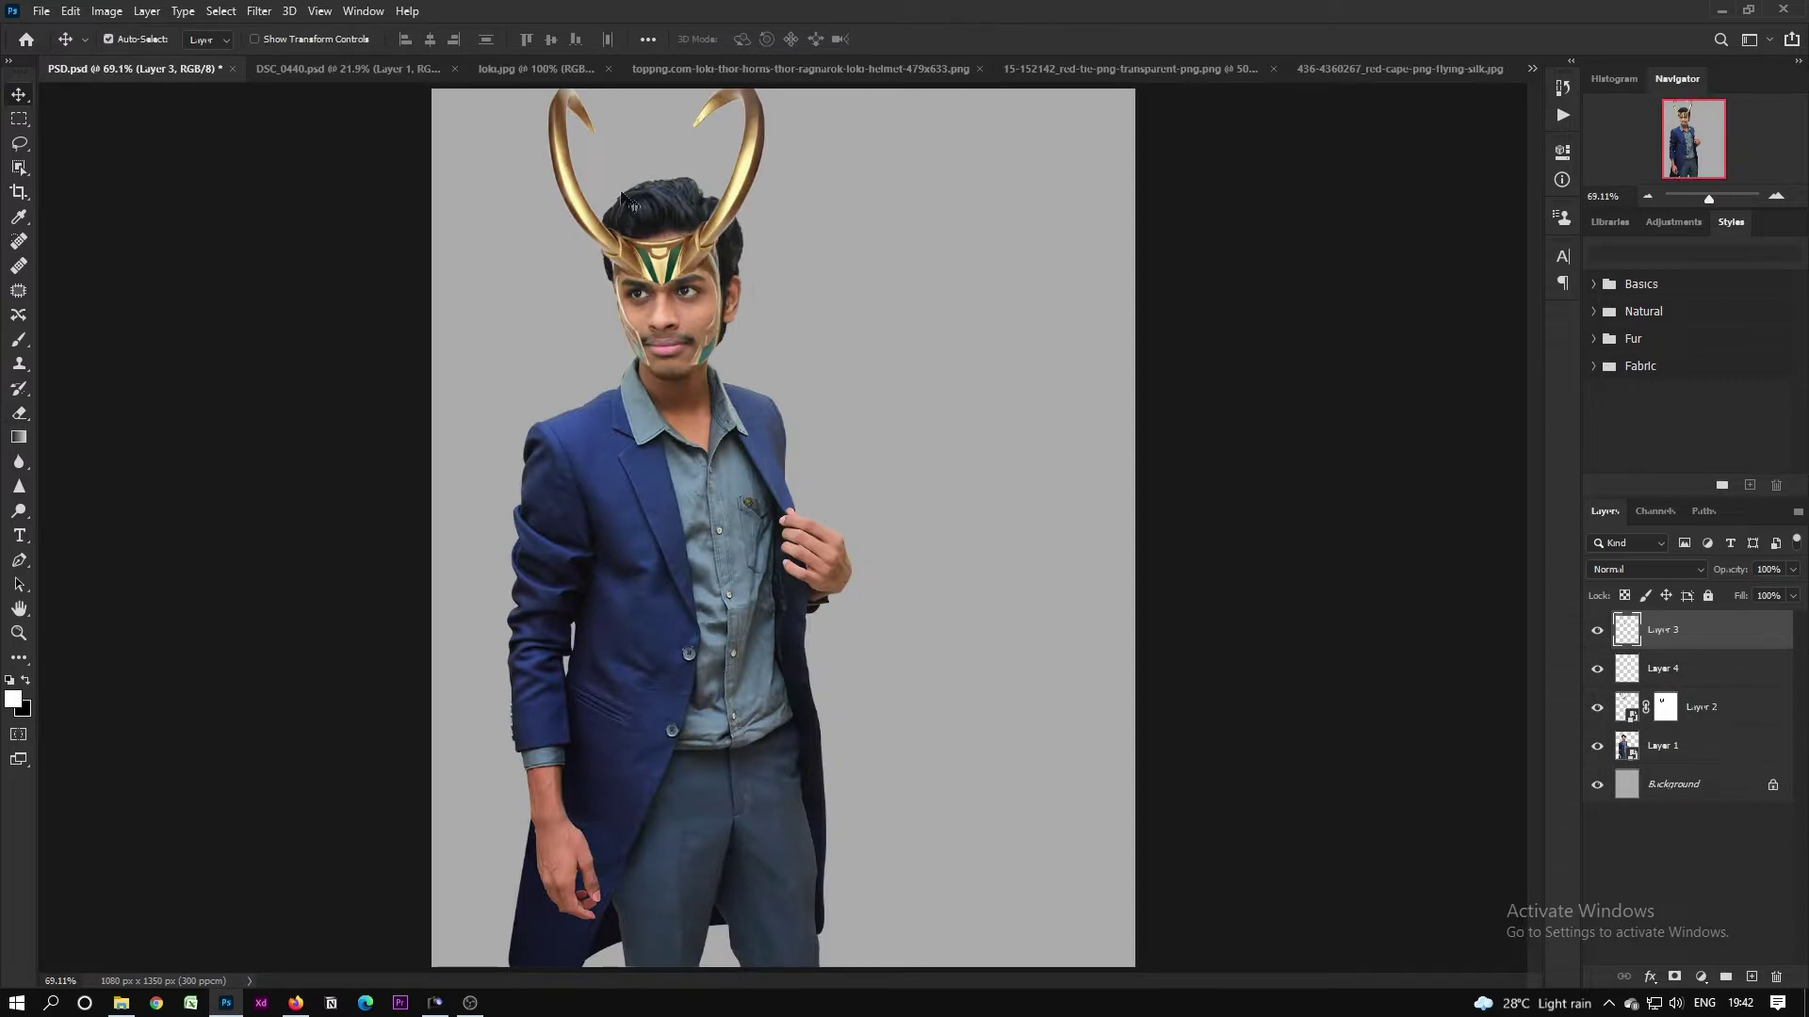
key(ctrl+s)
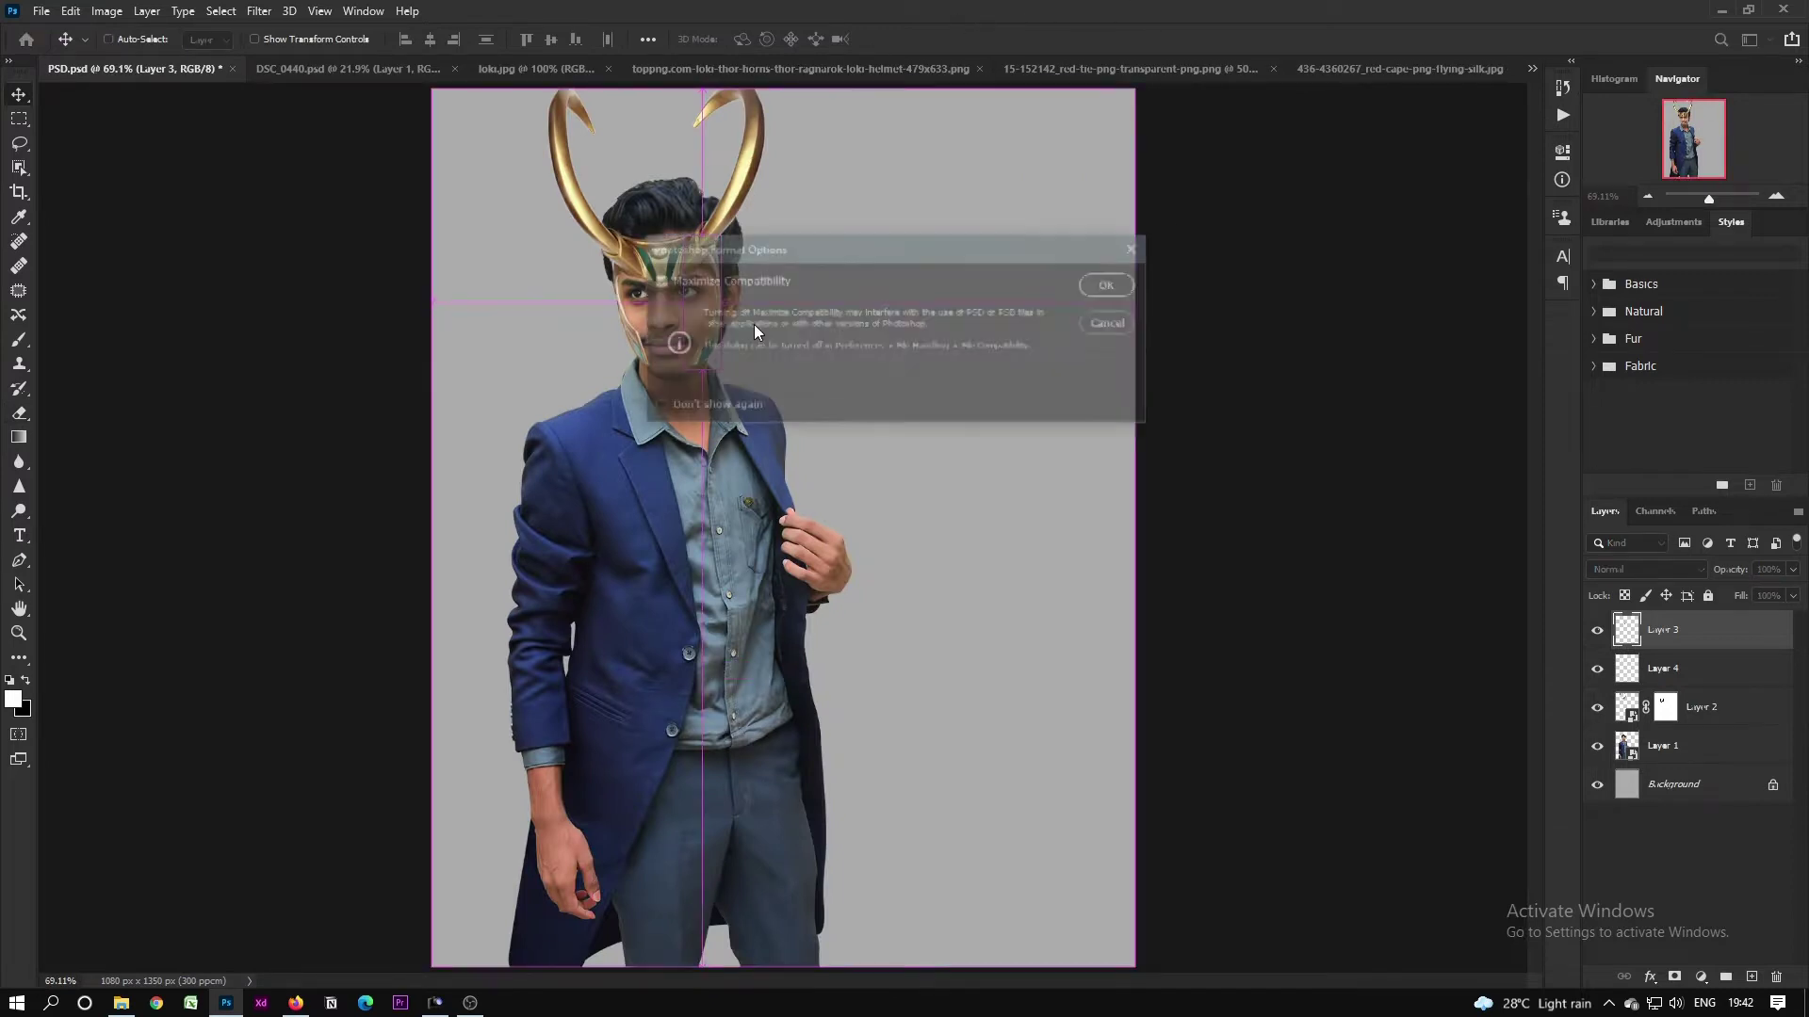
click(1112, 285)
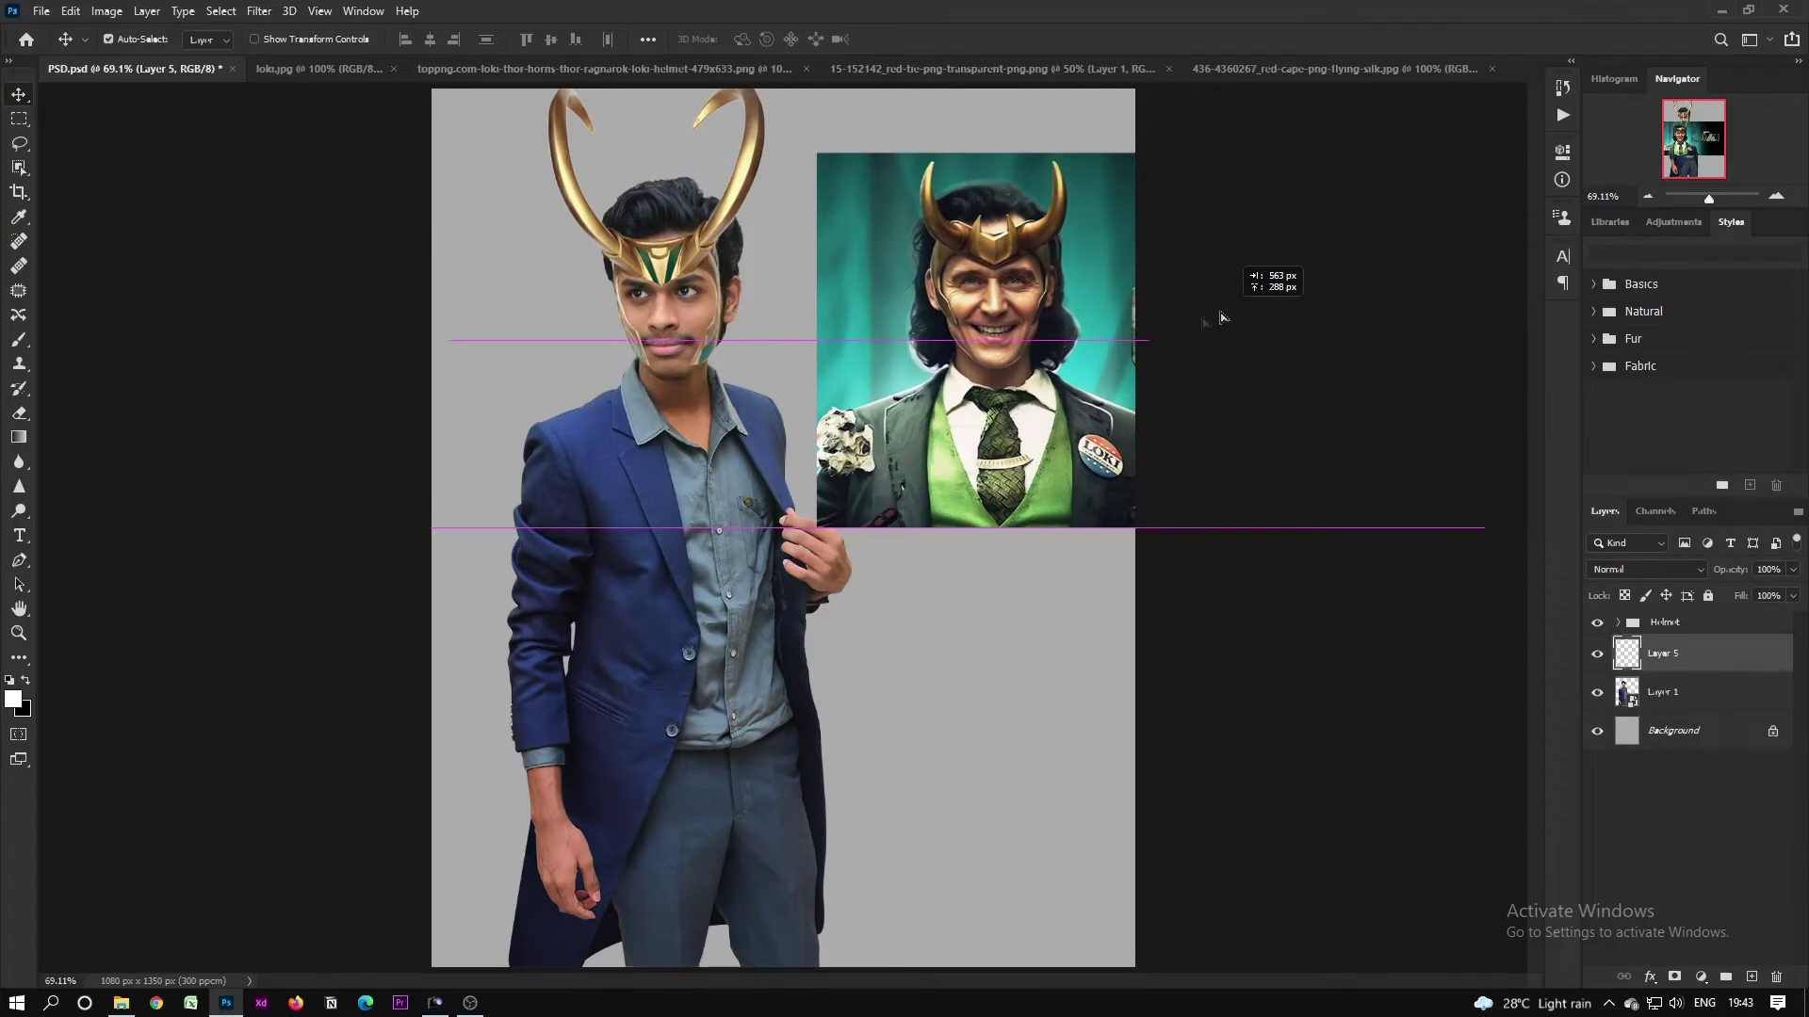
Step: Position the Loki reference image beside the man and add a Hue/Saturation adjustment layer directly above Layer 1
drag(1220, 318, 1220, 318)
click(693, 486)
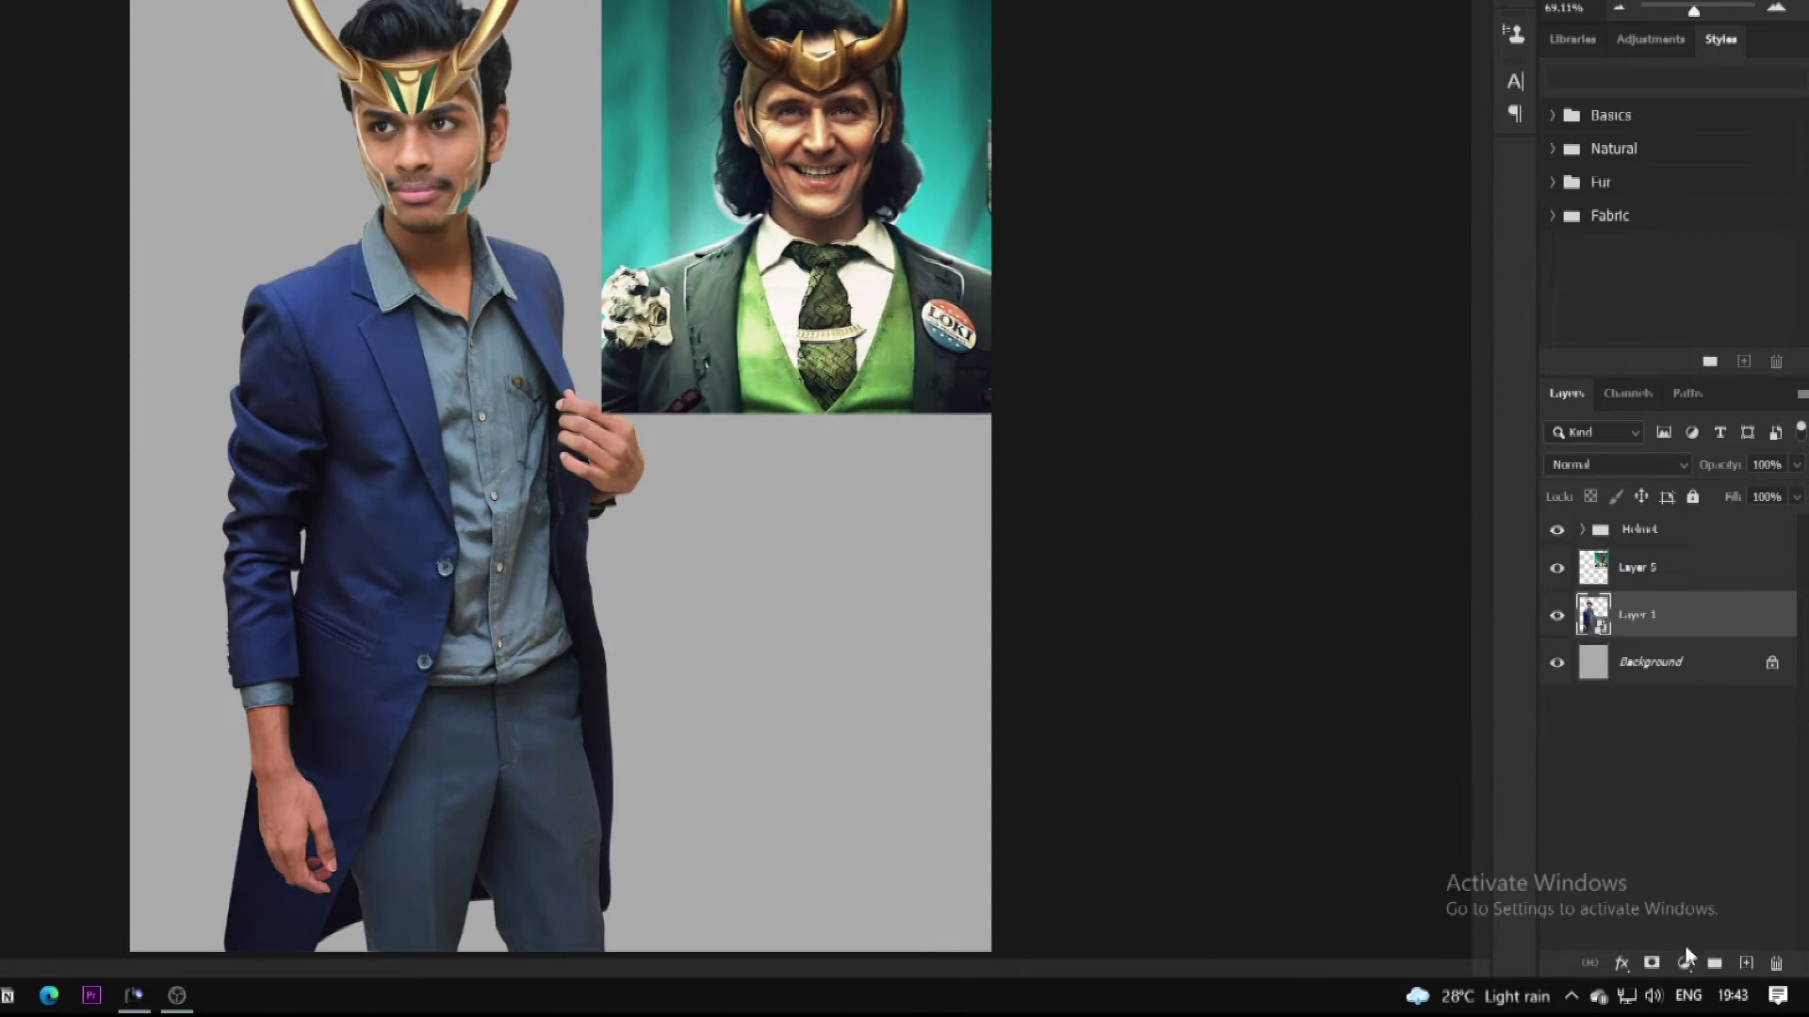
click(1700, 977)
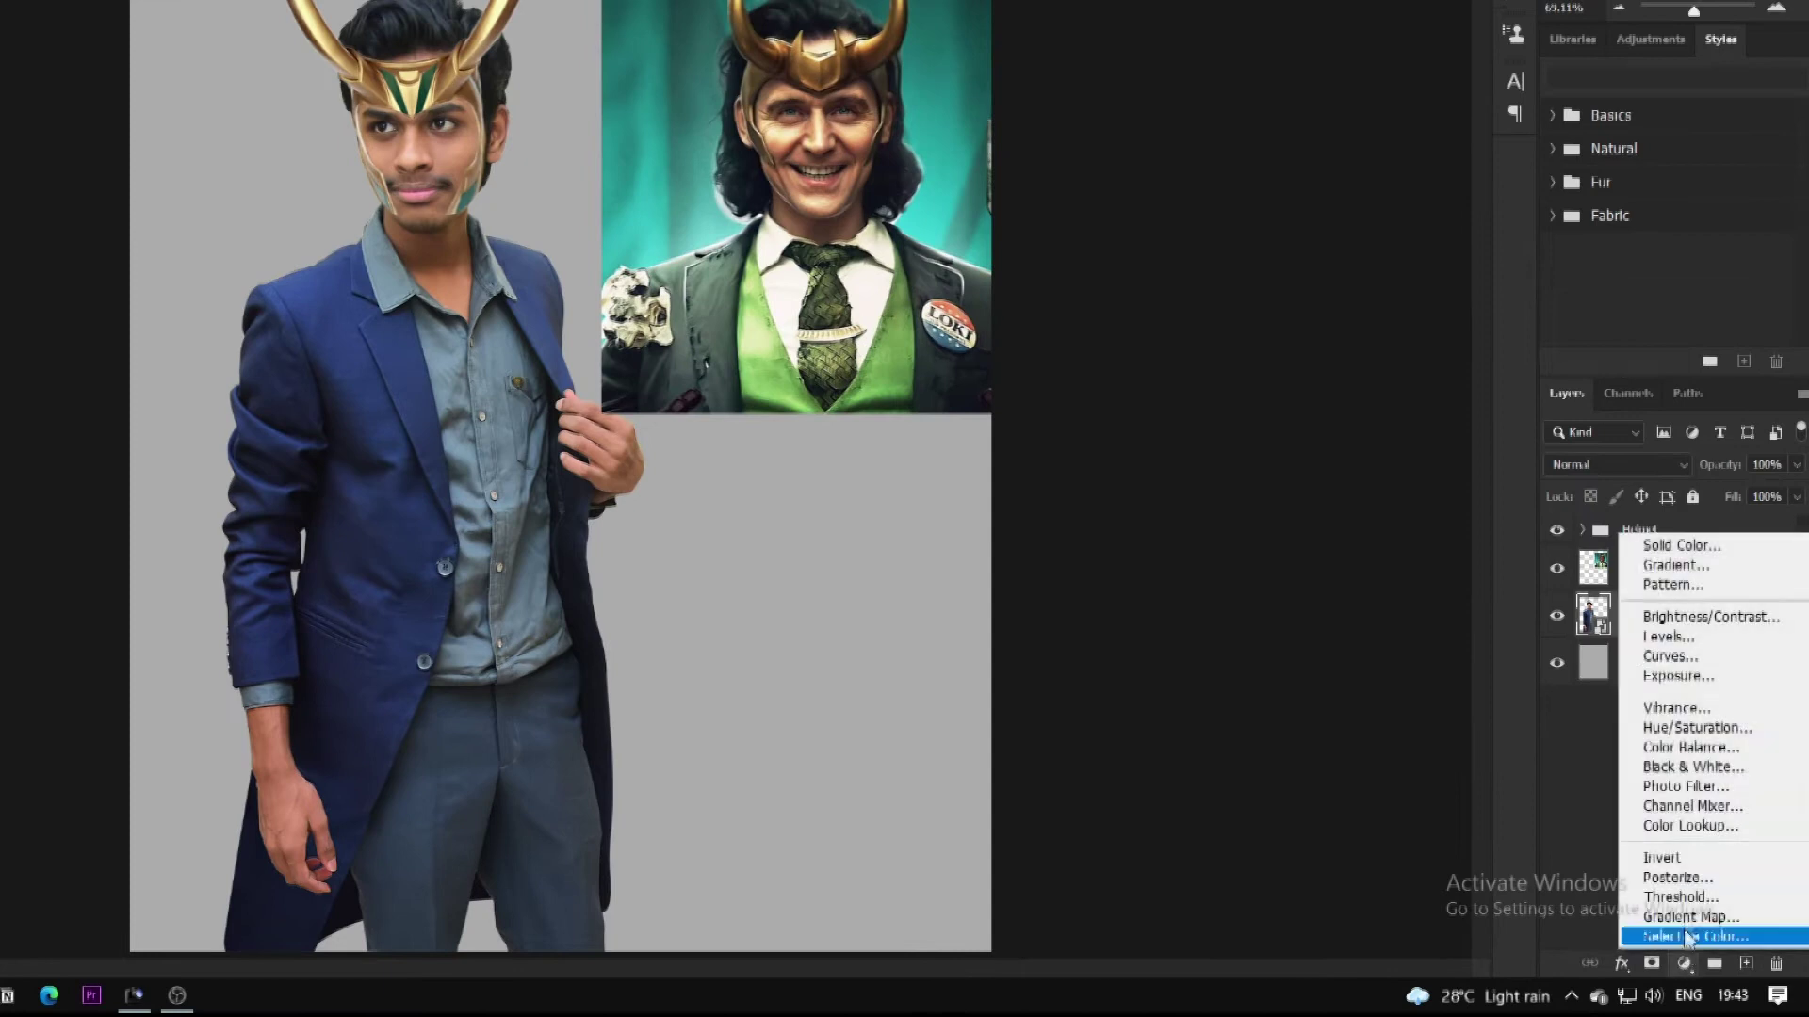
click(1691, 730)
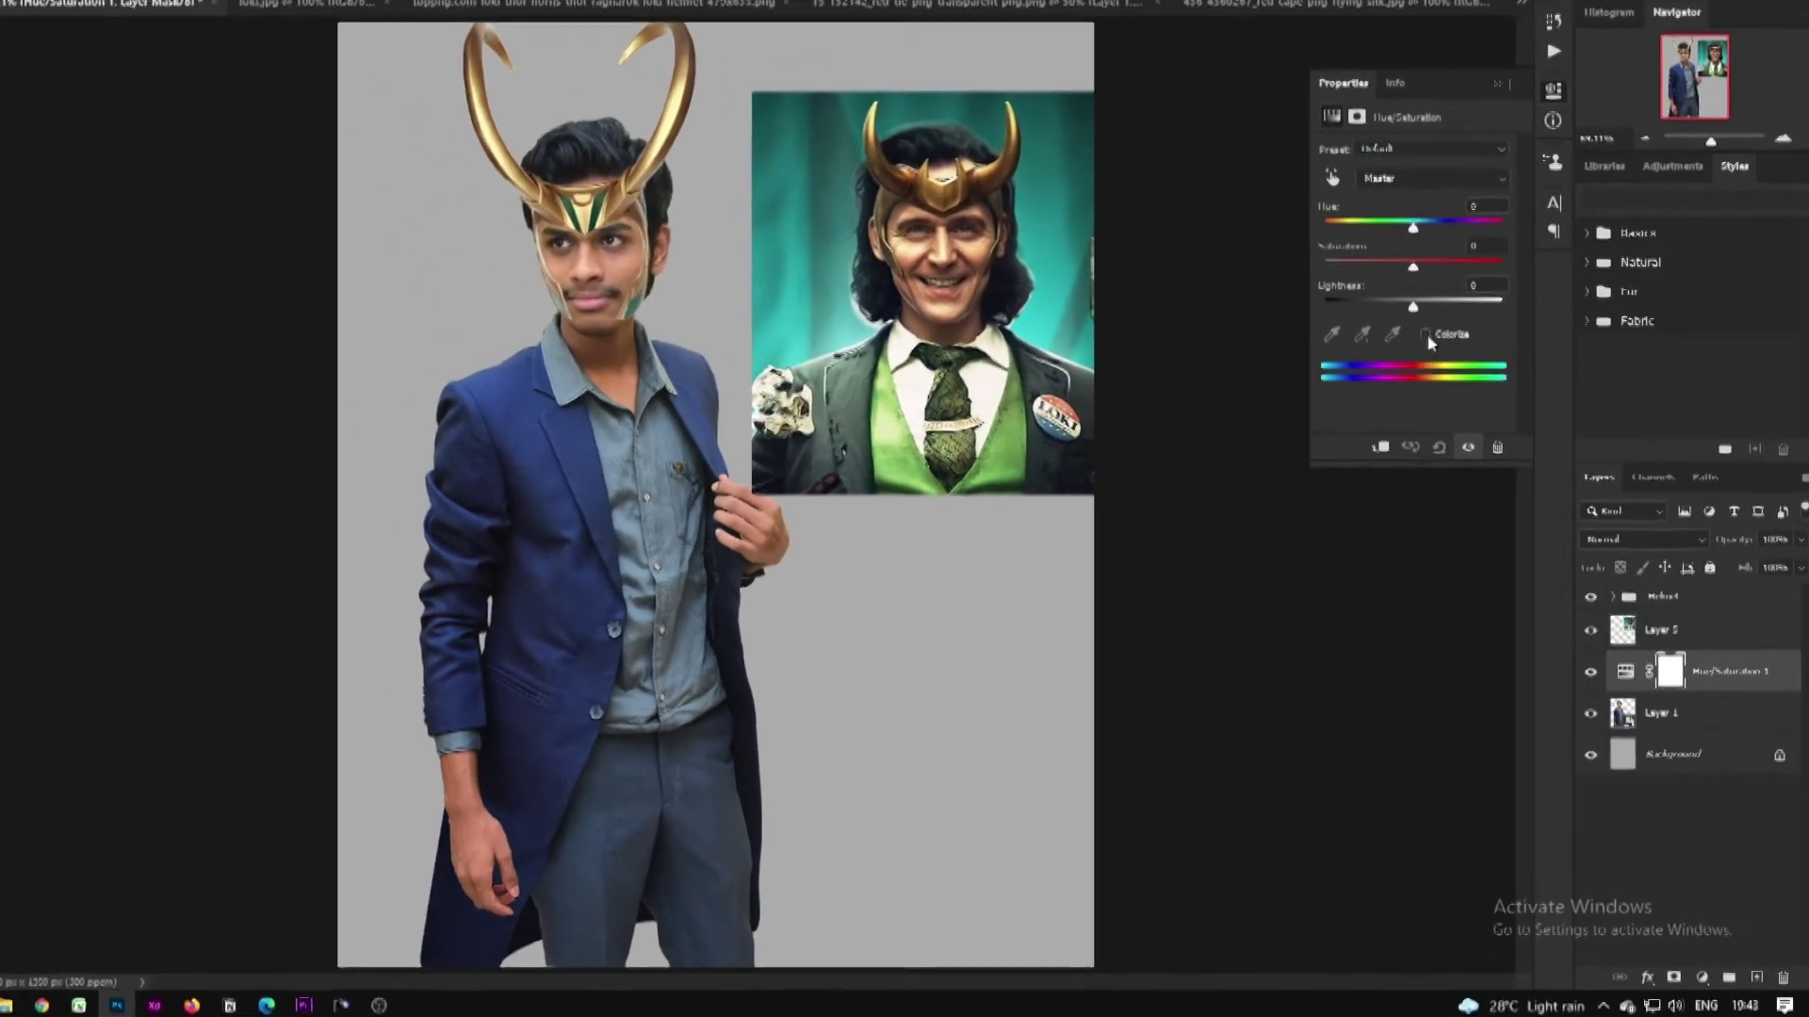
Step: Colorize the Hue/Saturation adjustment green with Hue 151, Saturation 33 and Lightness -24
click(1367, 229)
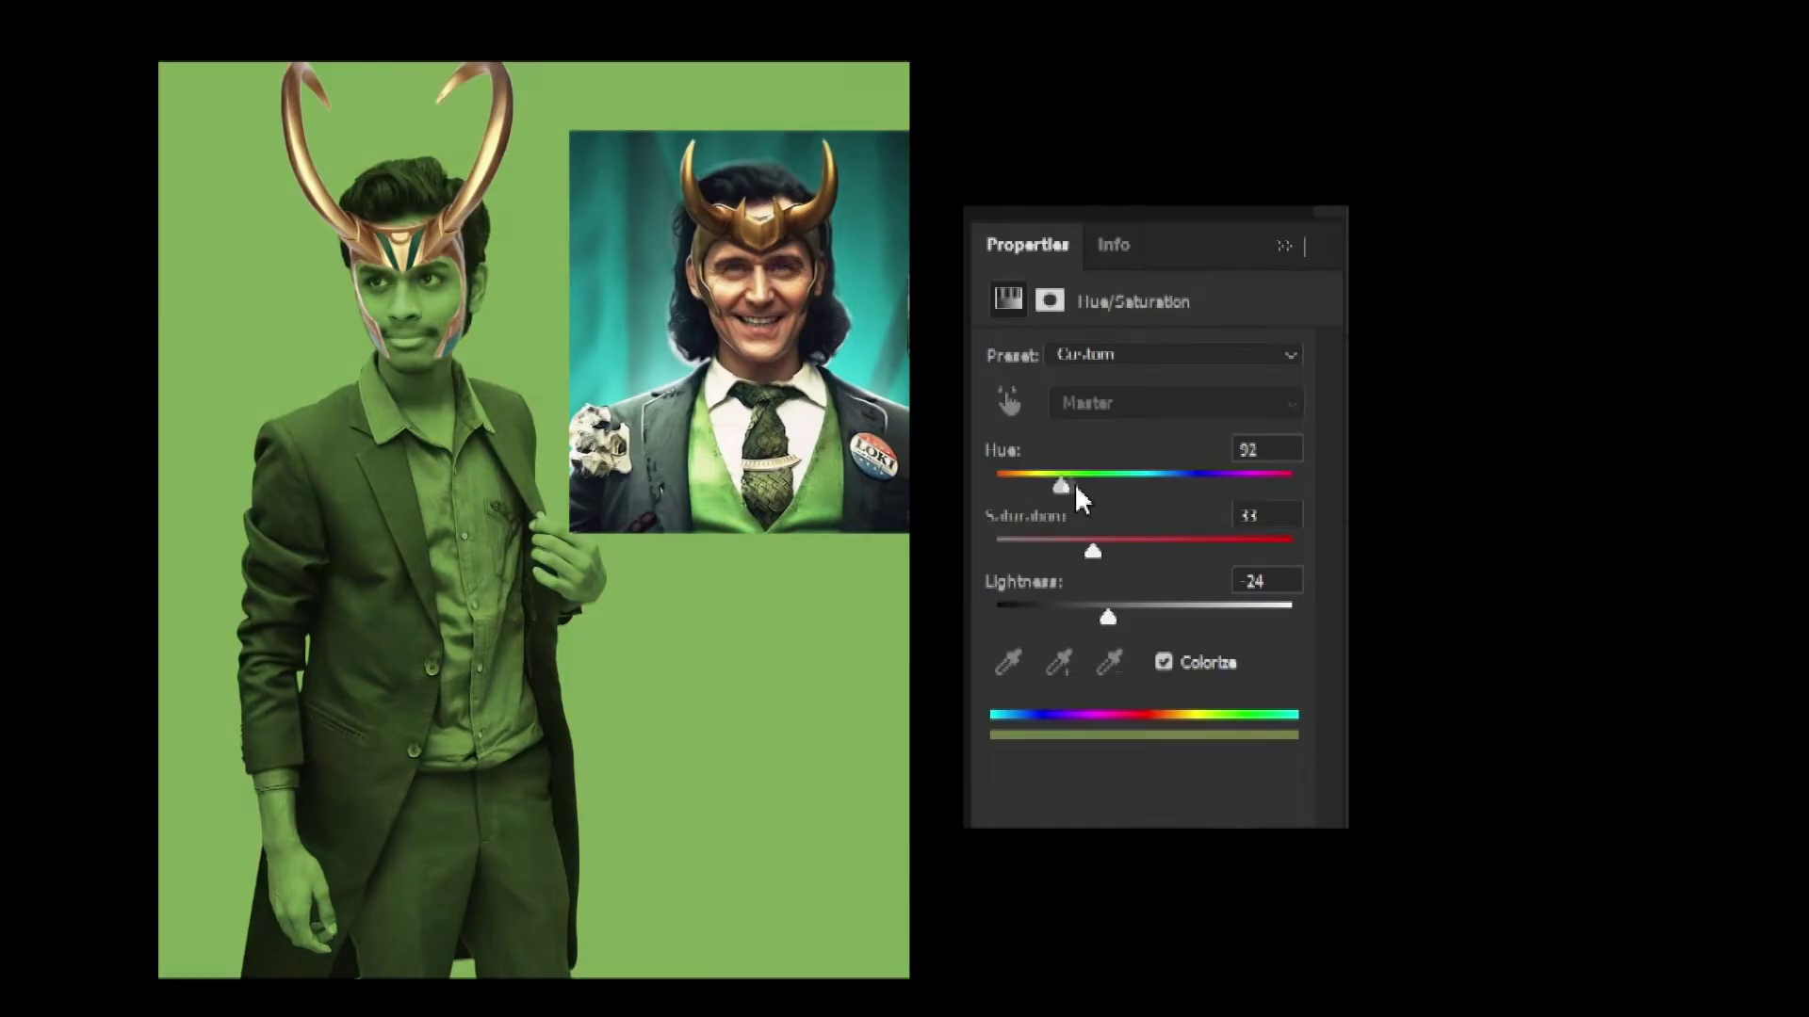
drag(1074, 483, 1121, 494)
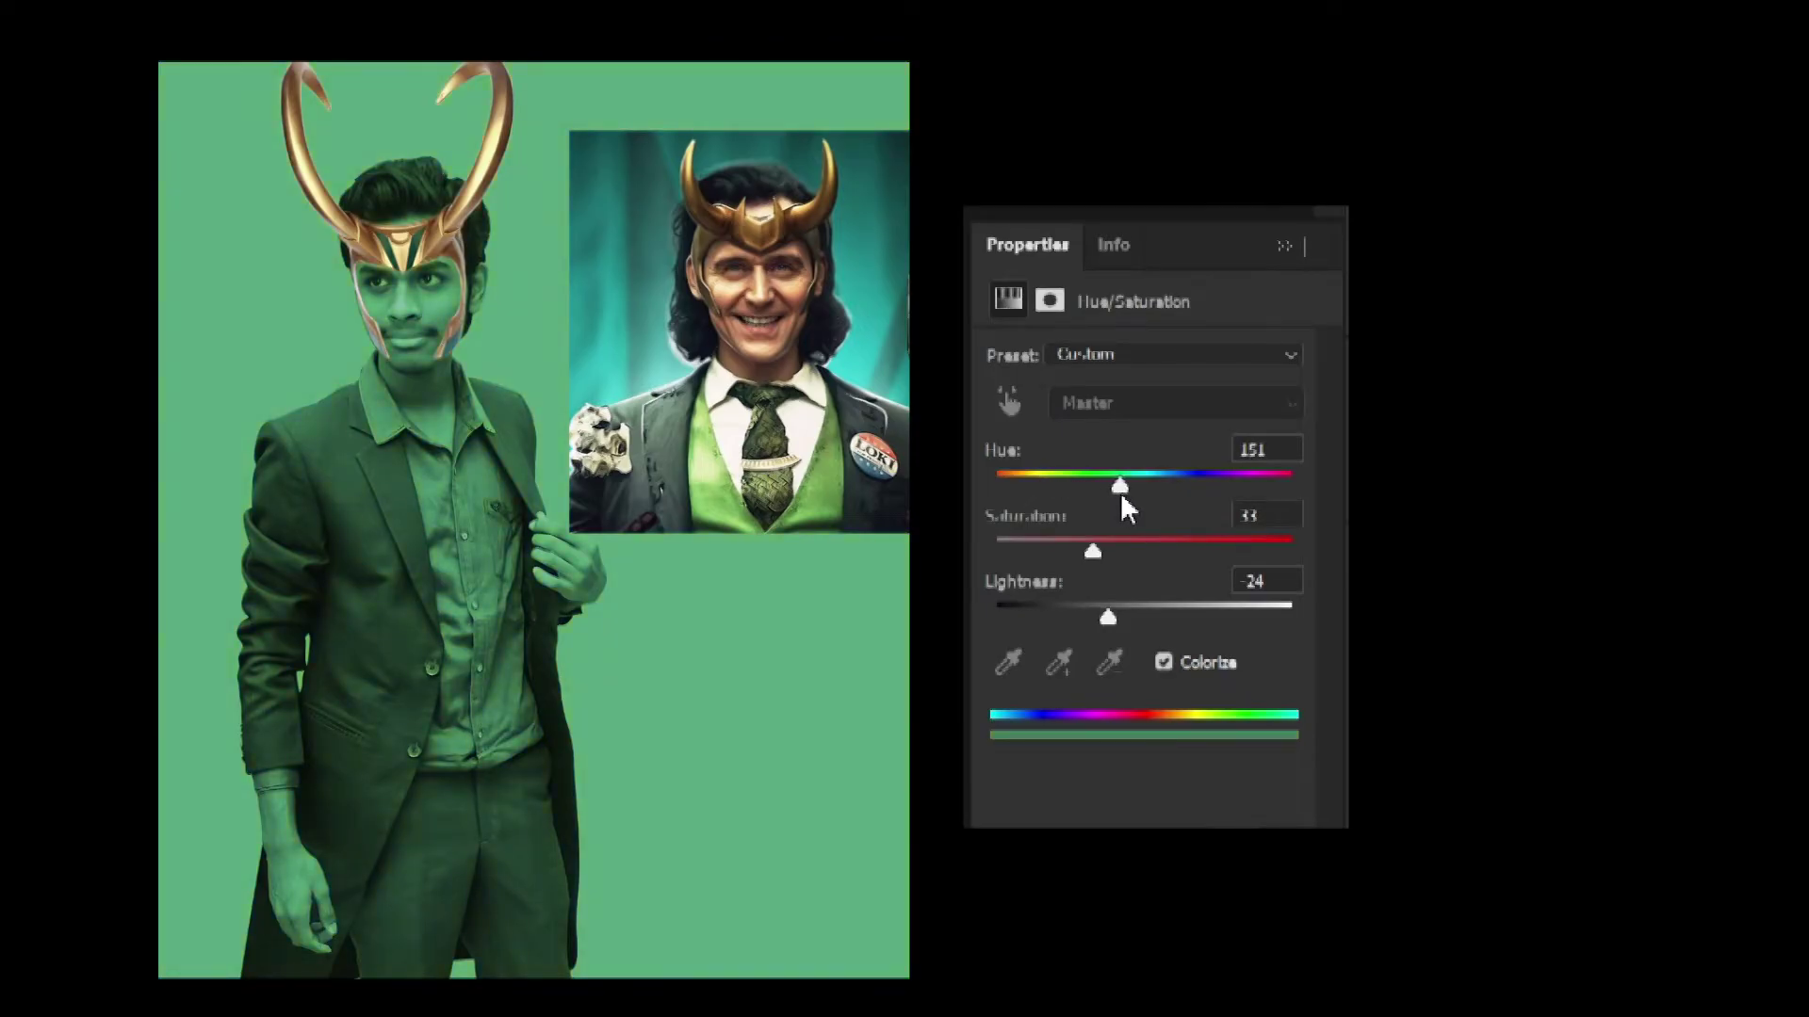
click(1283, 244)
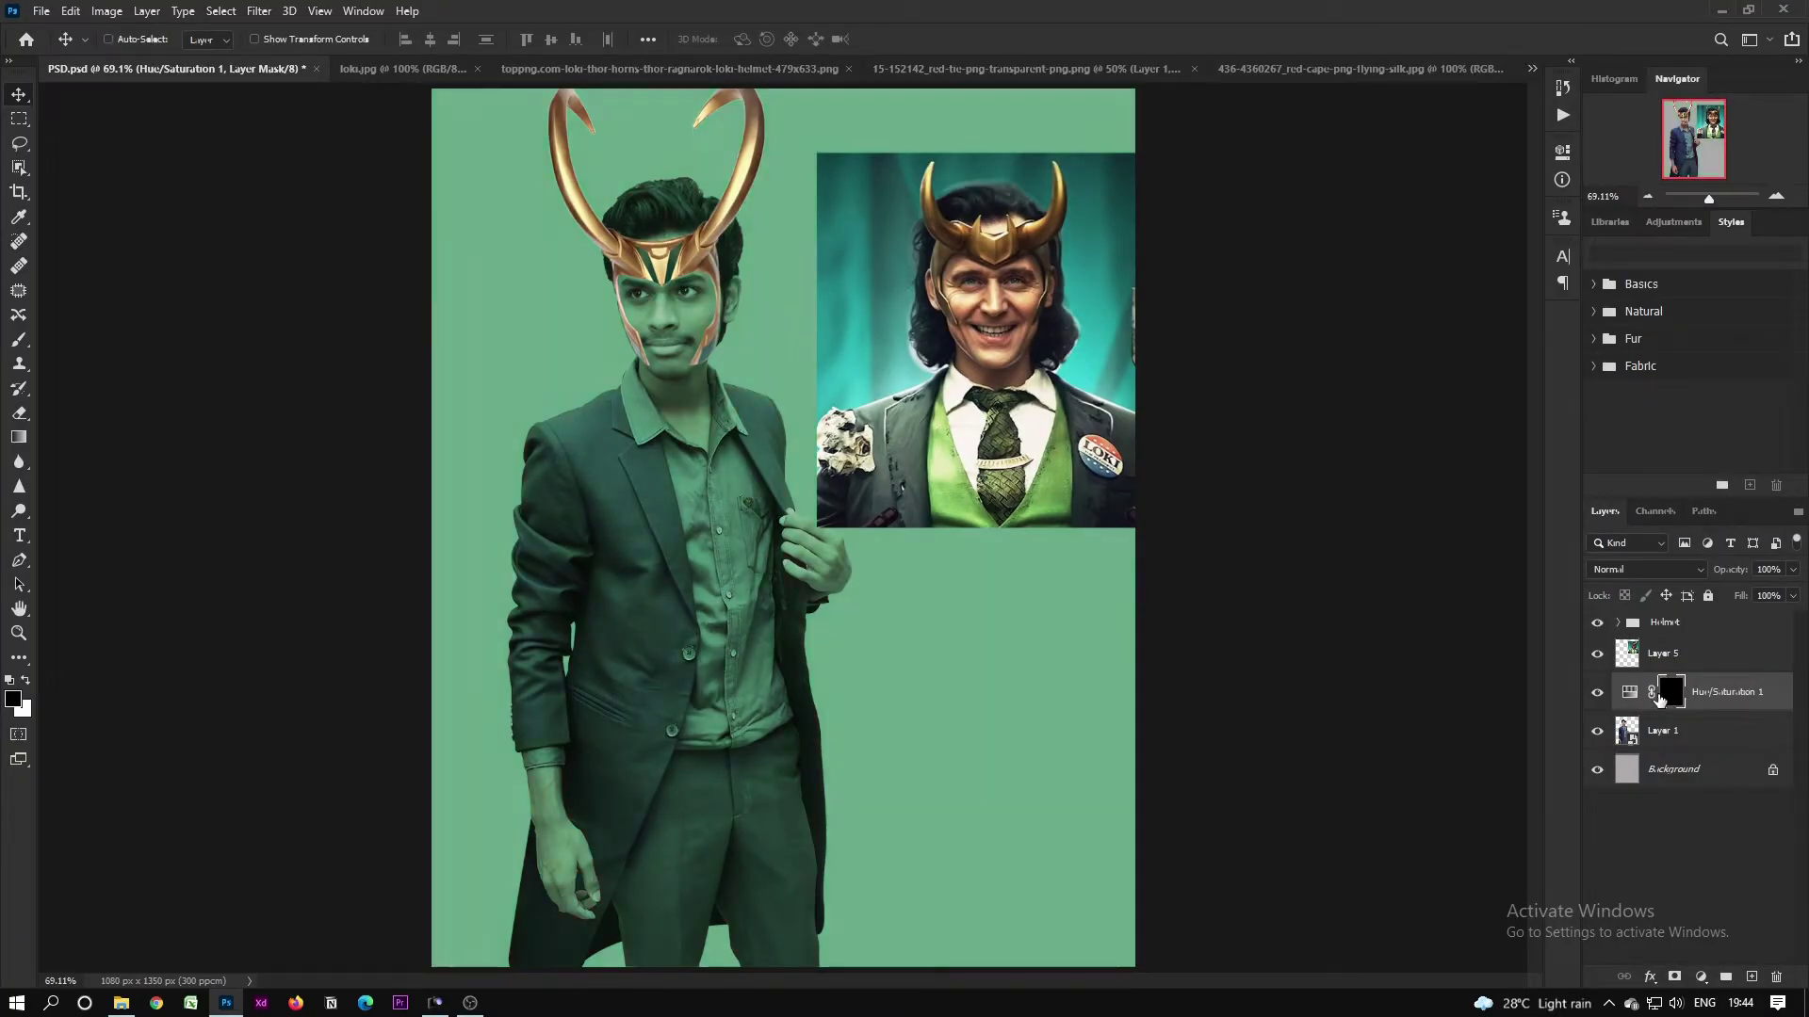
Step: Invert the Hue/Saturation layer mask and select the coat's outer fabric with the Quick Selection tool for the green tint
key(ctrl+i)
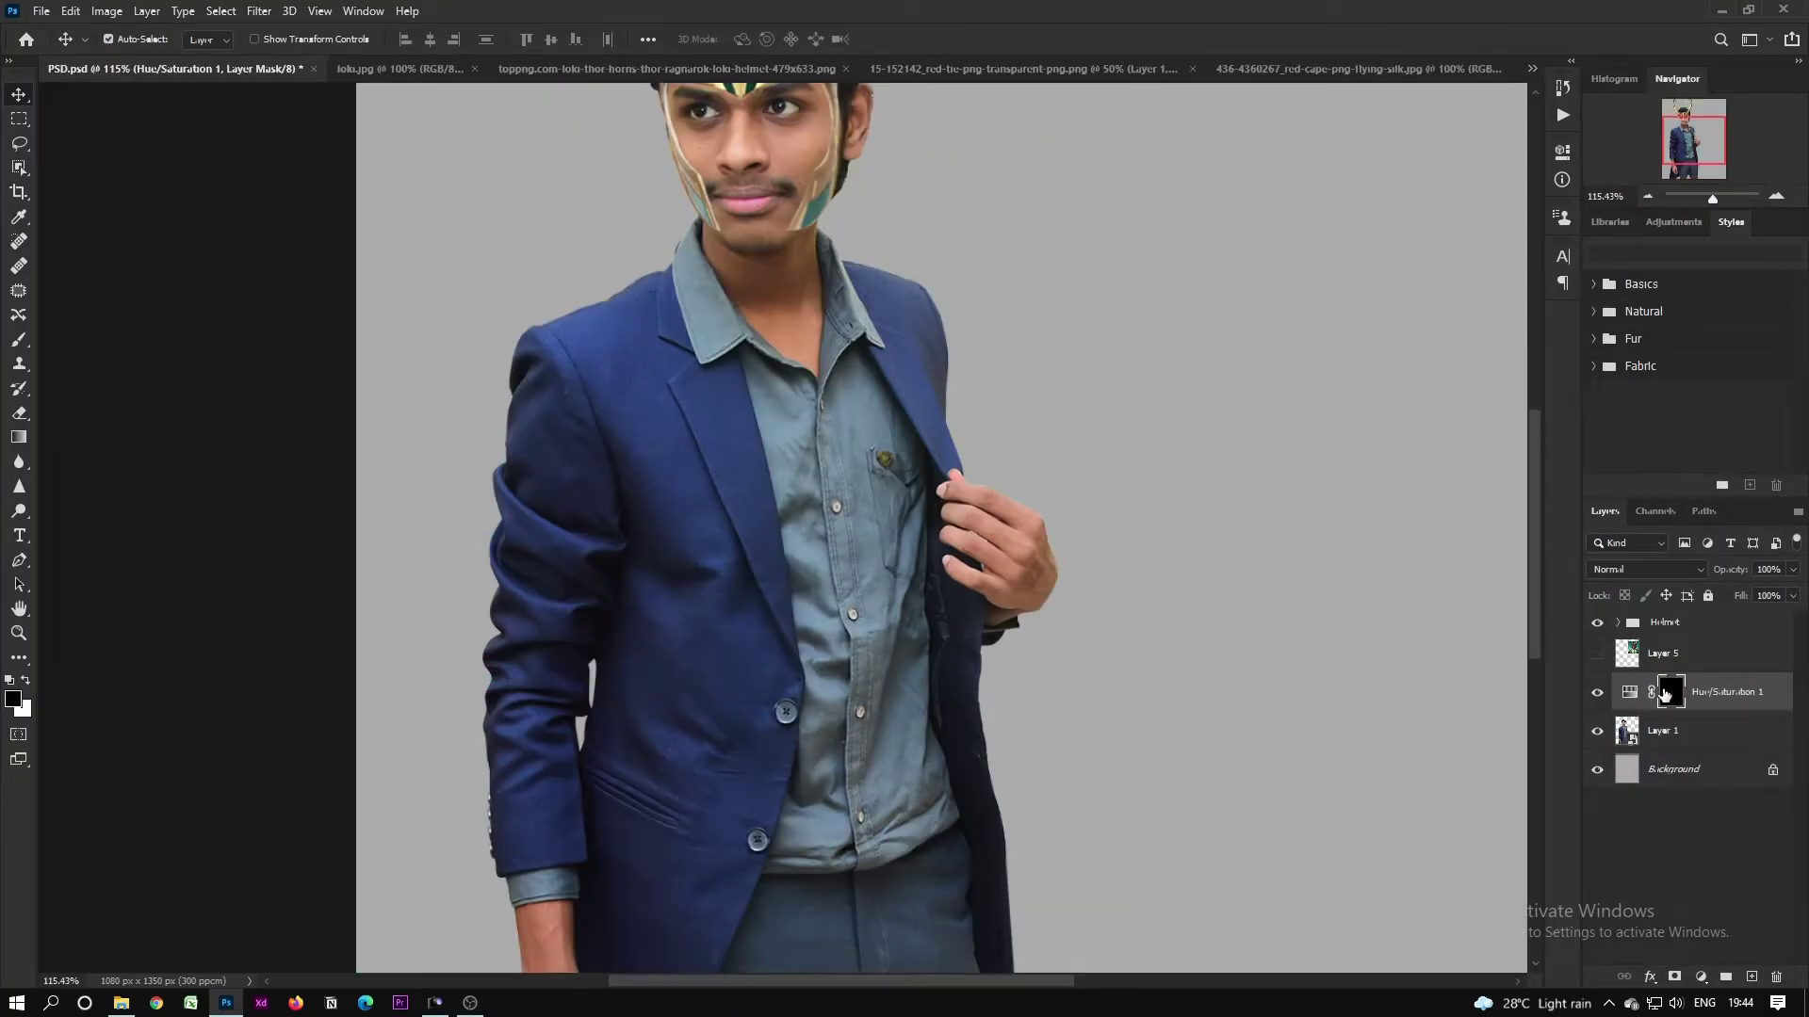
right_click(19, 167)
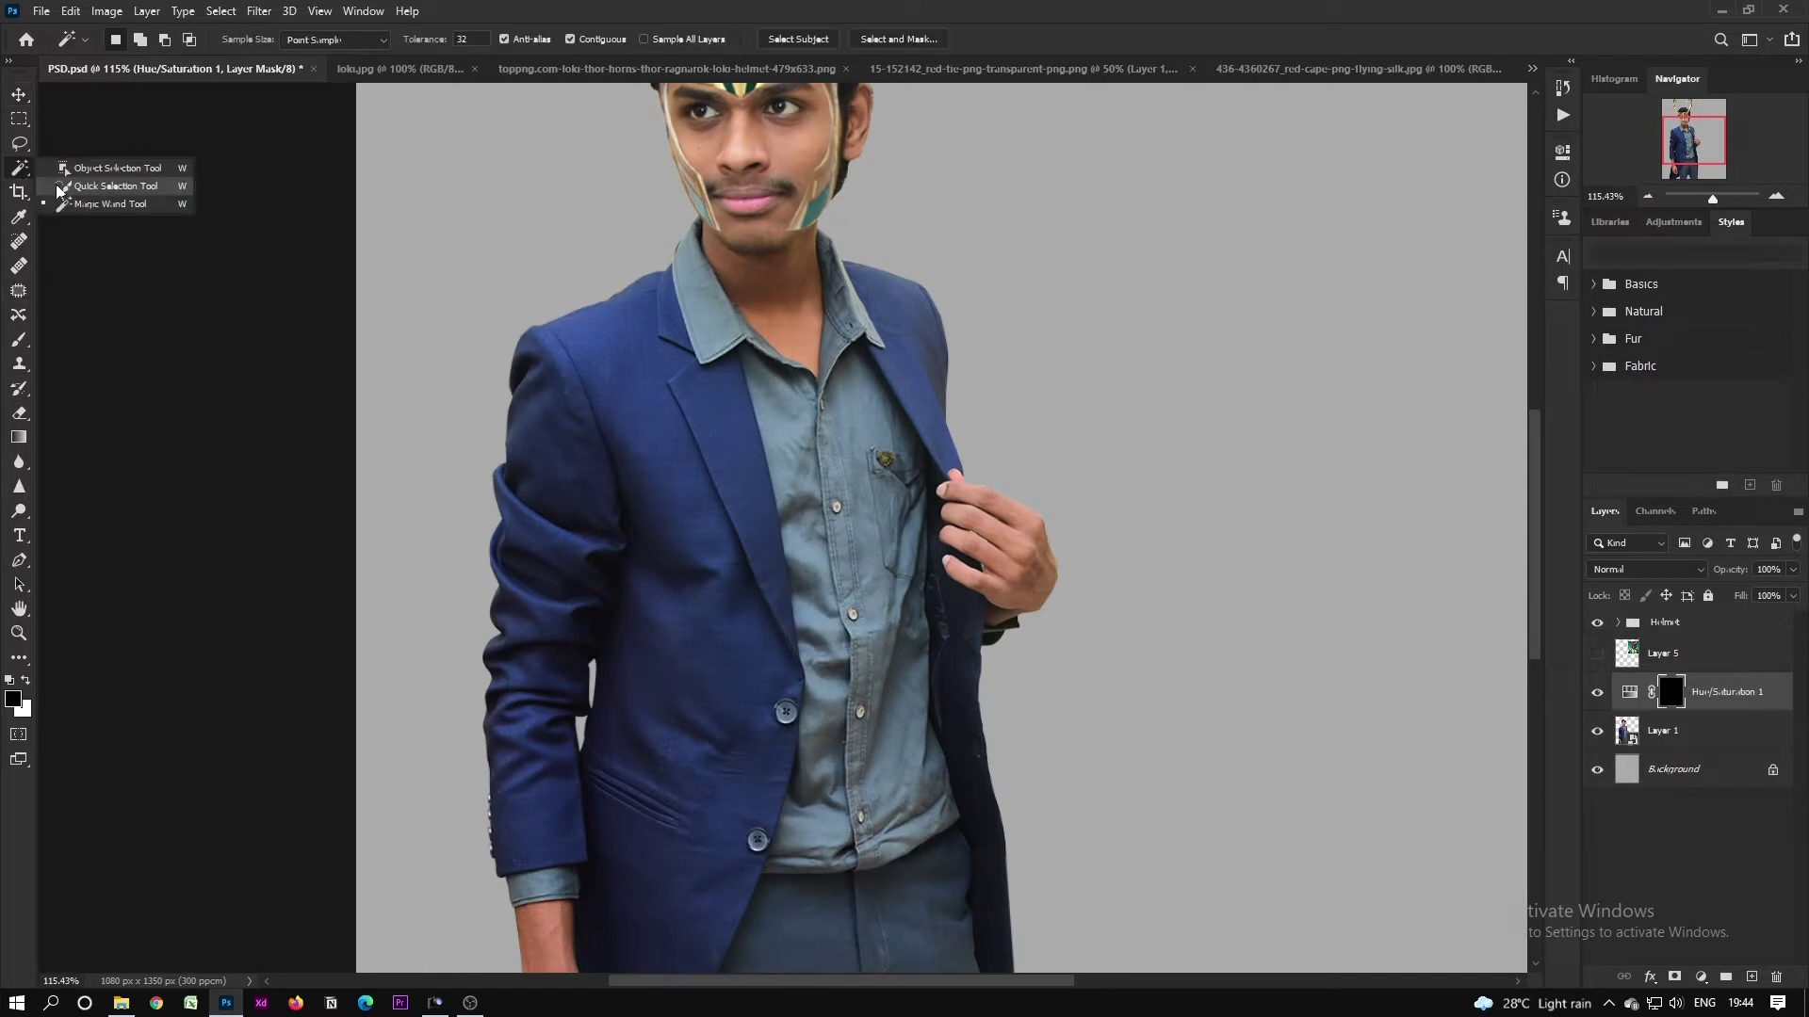
click(89, 186)
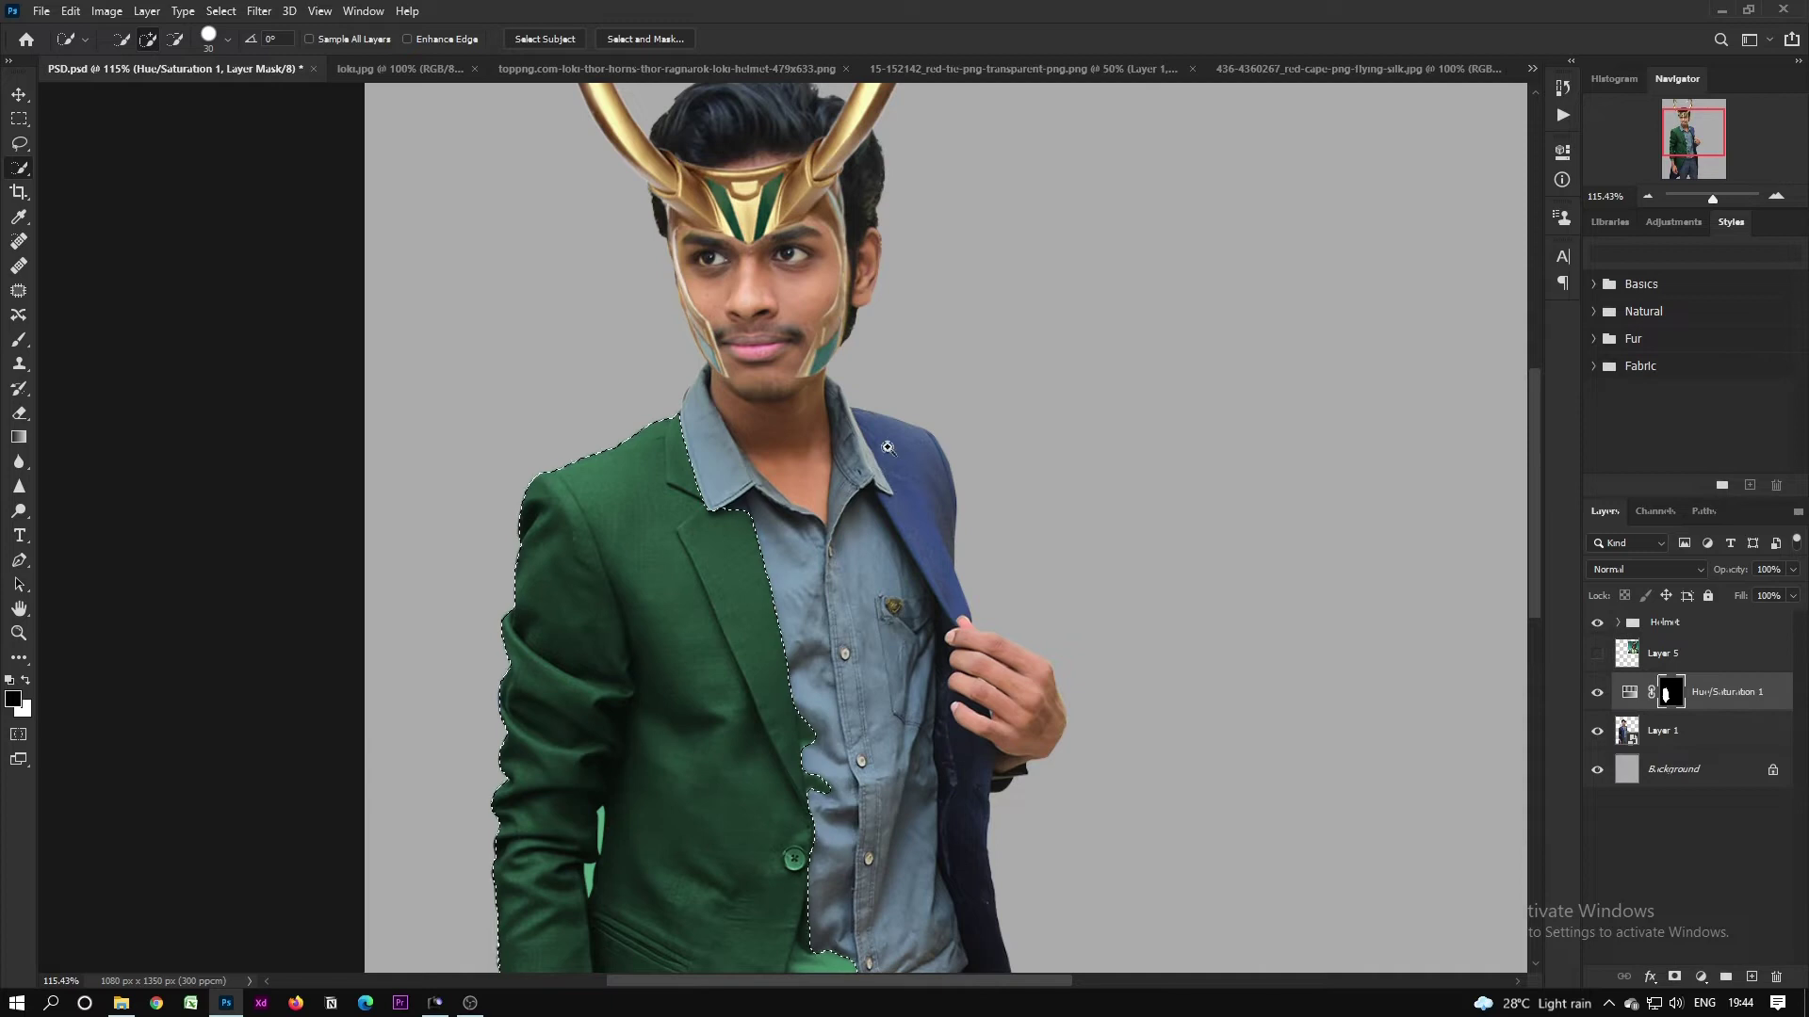
drag(894, 438, 968, 569)
click(956, 487)
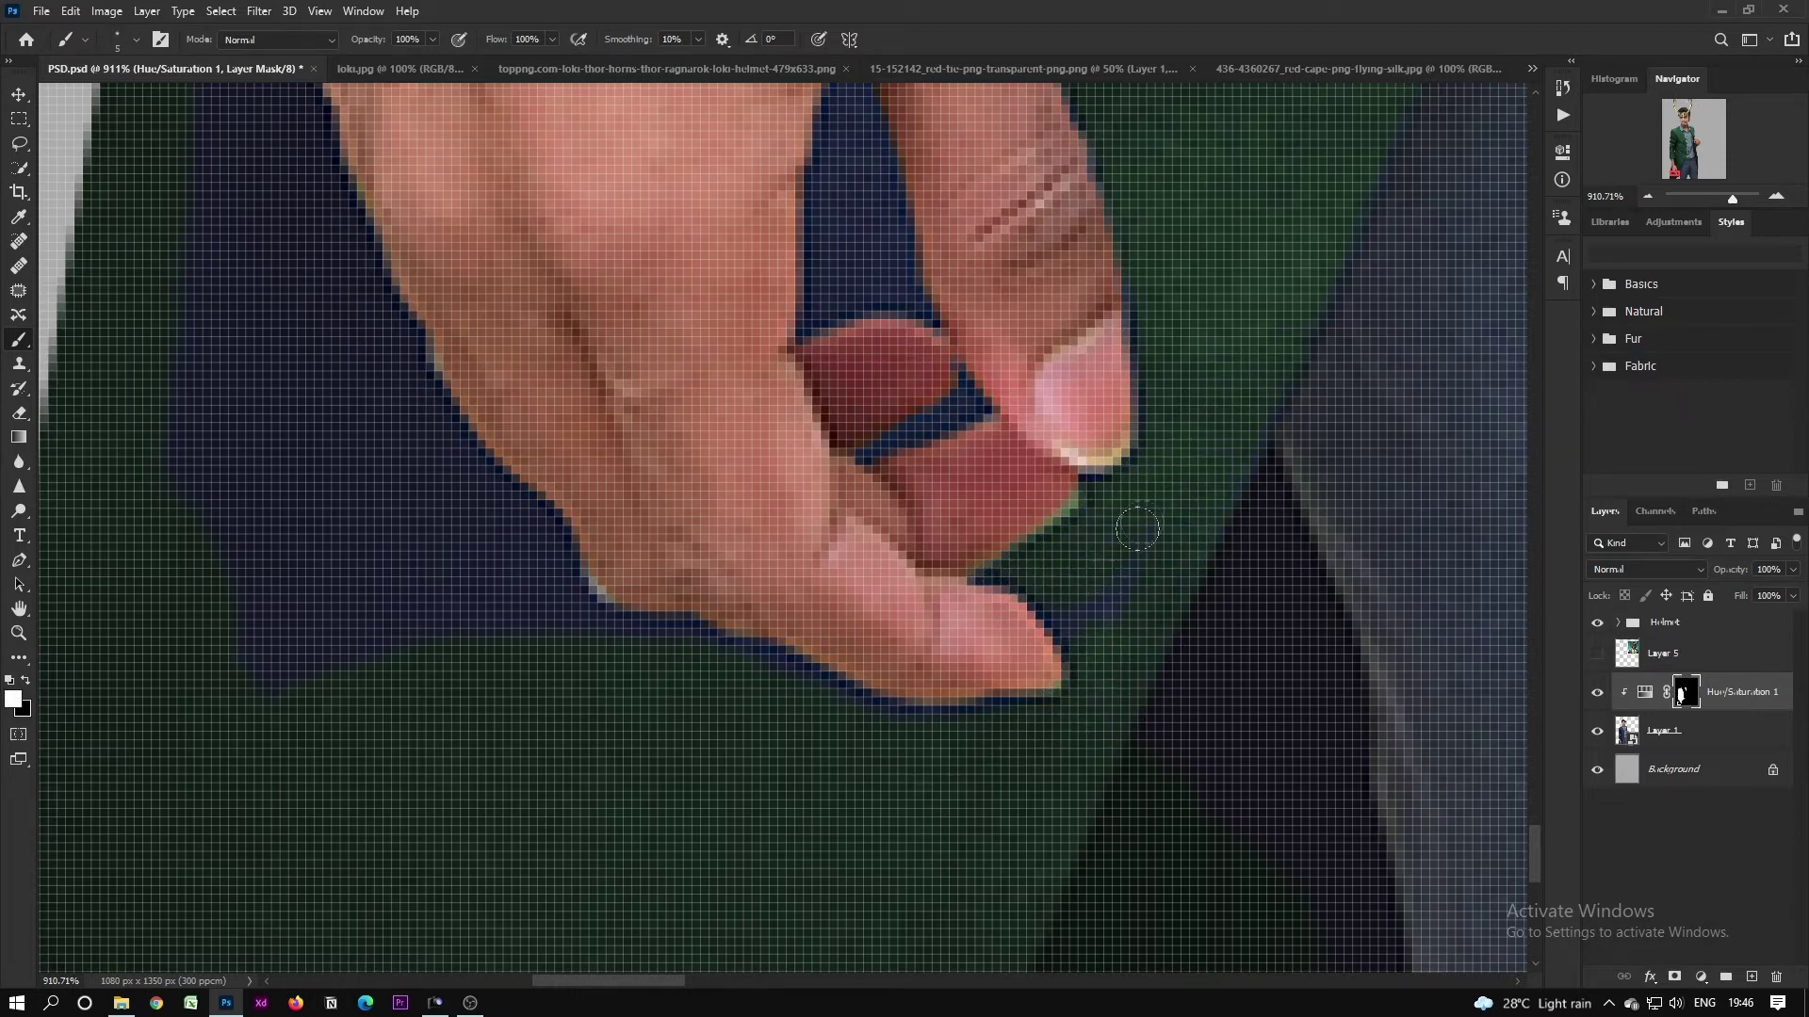
Step: Brush white on the Hue/Saturation mask to tint the remaining blue coat areas around the lowered hand's fingers
scroll(767, 566, up, 3)
drag(927, 515, 829, 561)
drag(716, 264, 842, 636)
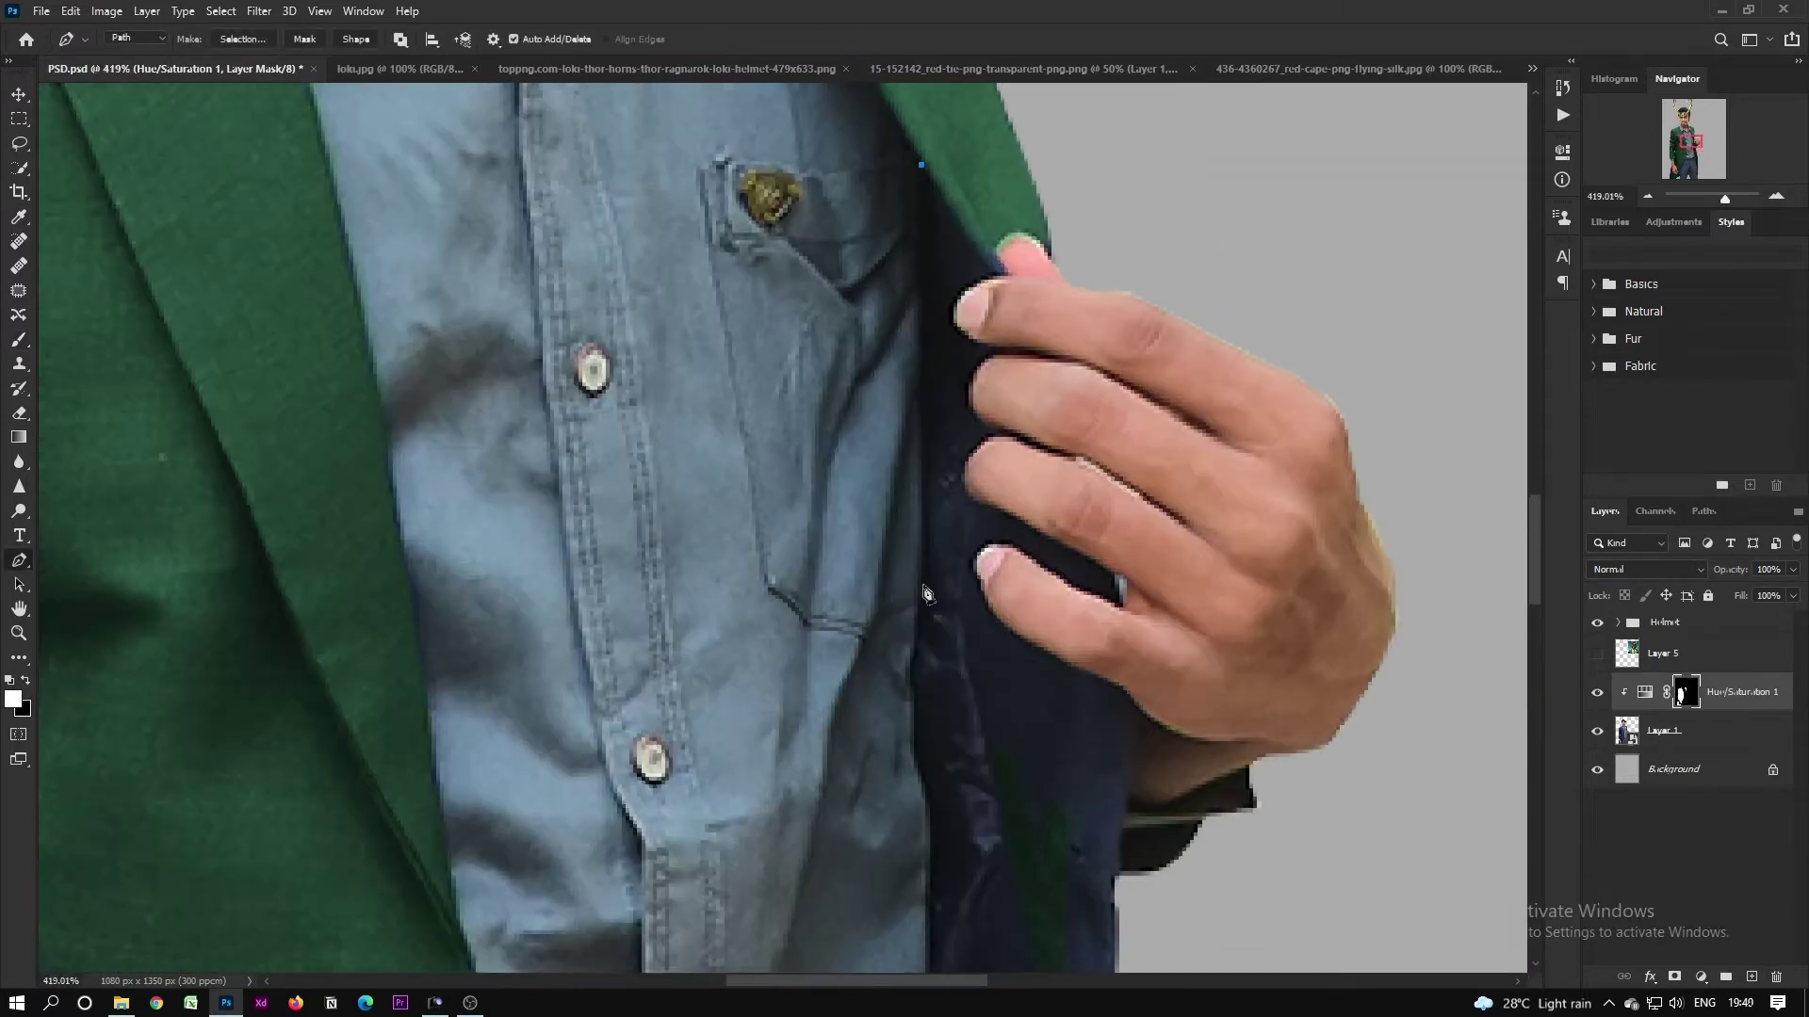
Step: Trace the inner edge of the open coat's dark lining with the Pen tool, down along the shirt and trousers
drag(915, 849, 920, 882)
scroll(911, 589, down, 5)
drag(999, 835, 834, 290)
drag(830, 290, 851, 428)
drag(899, 530, 888, 323)
drag(892, 398, 899, 445)
drag(910, 519, 900, 331)
drag(899, 331, 908, 350)
drag(954, 583, 959, 602)
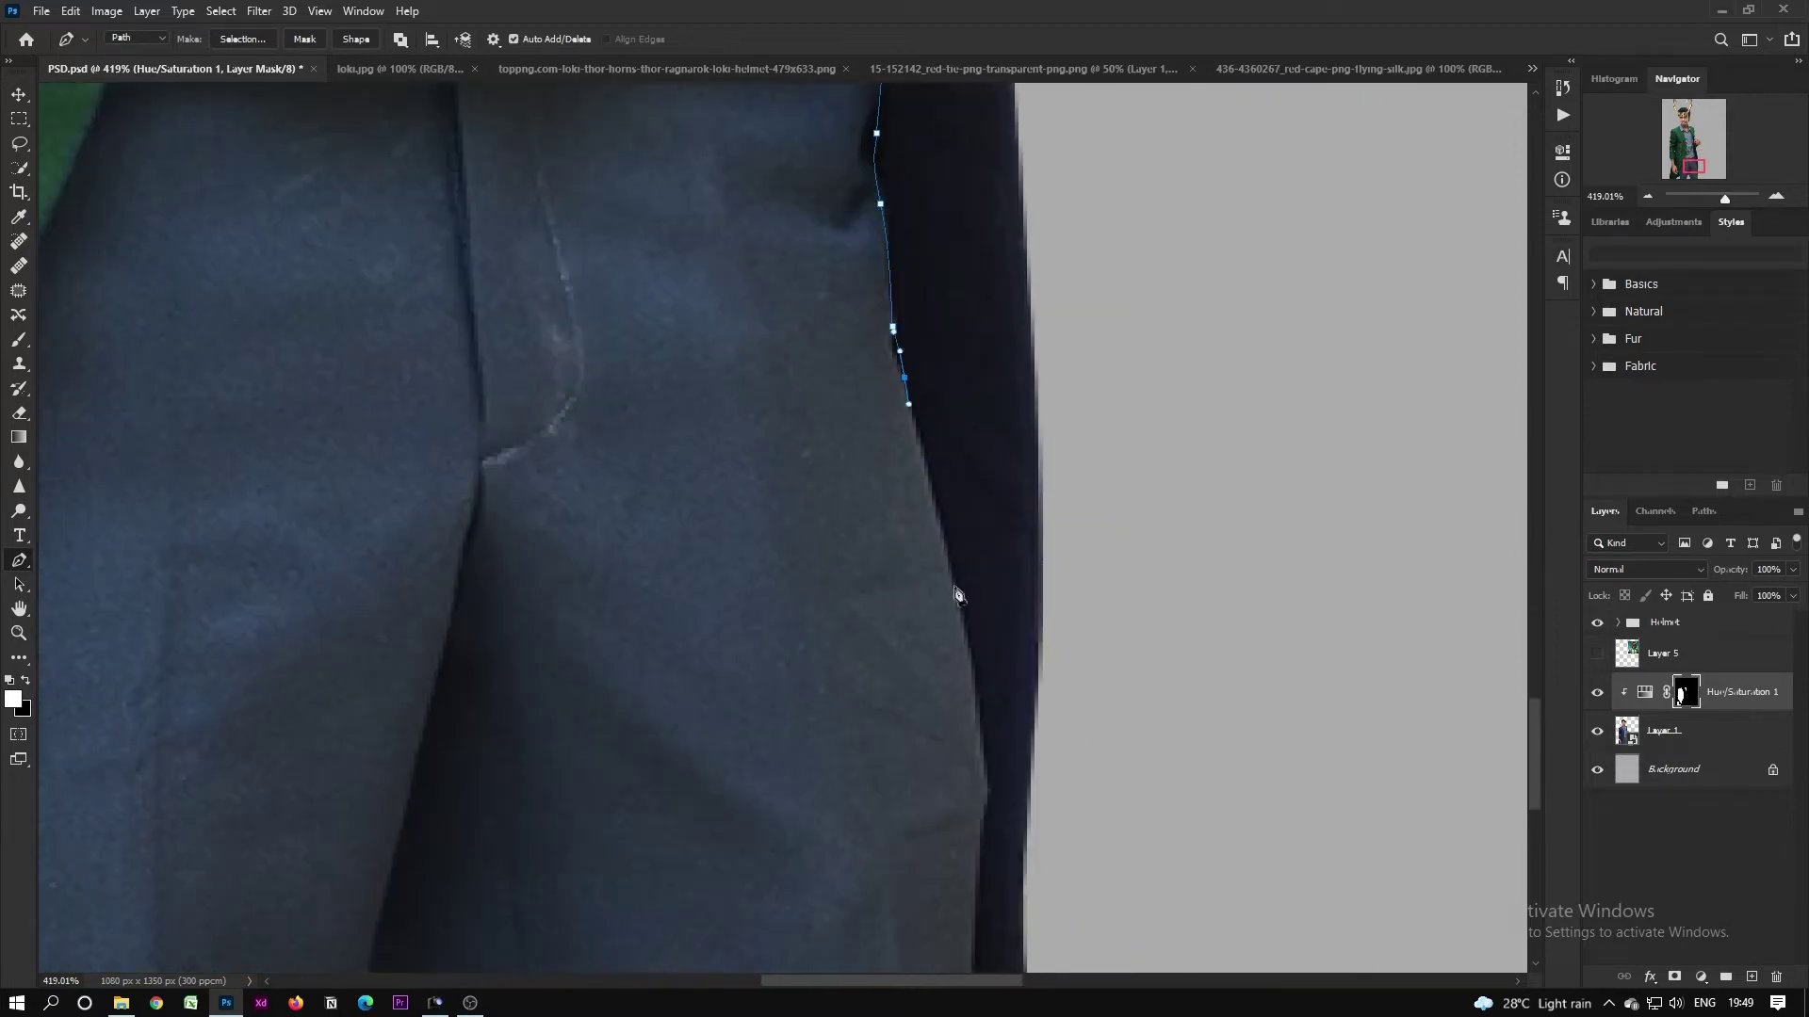
Step: Continue the Pen path down the trouser leg and back up outside the coat's outer edge, and close the red tie document
drag(979, 712, 945, 208)
drag(951, 261, 954, 277)
drag(1025, 509, 1033, 945)
drag(1034, 416, 1014, 800)
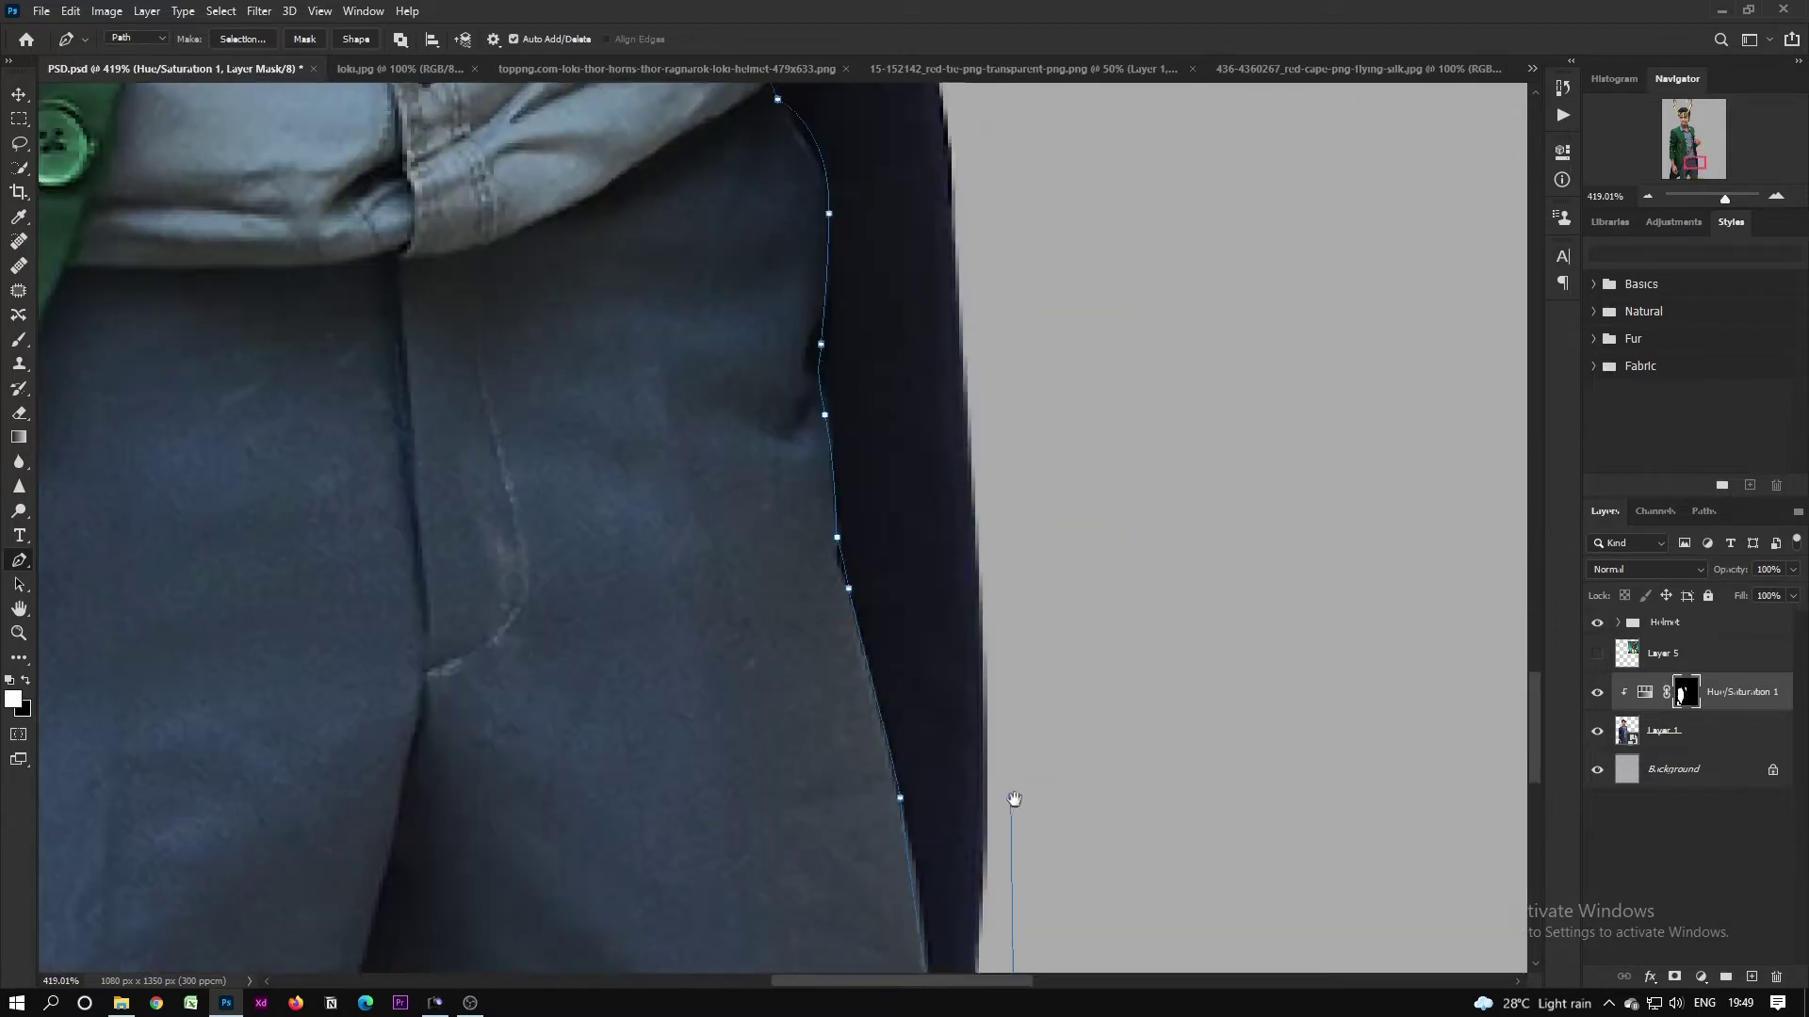
drag(980, 169, 1033, 747)
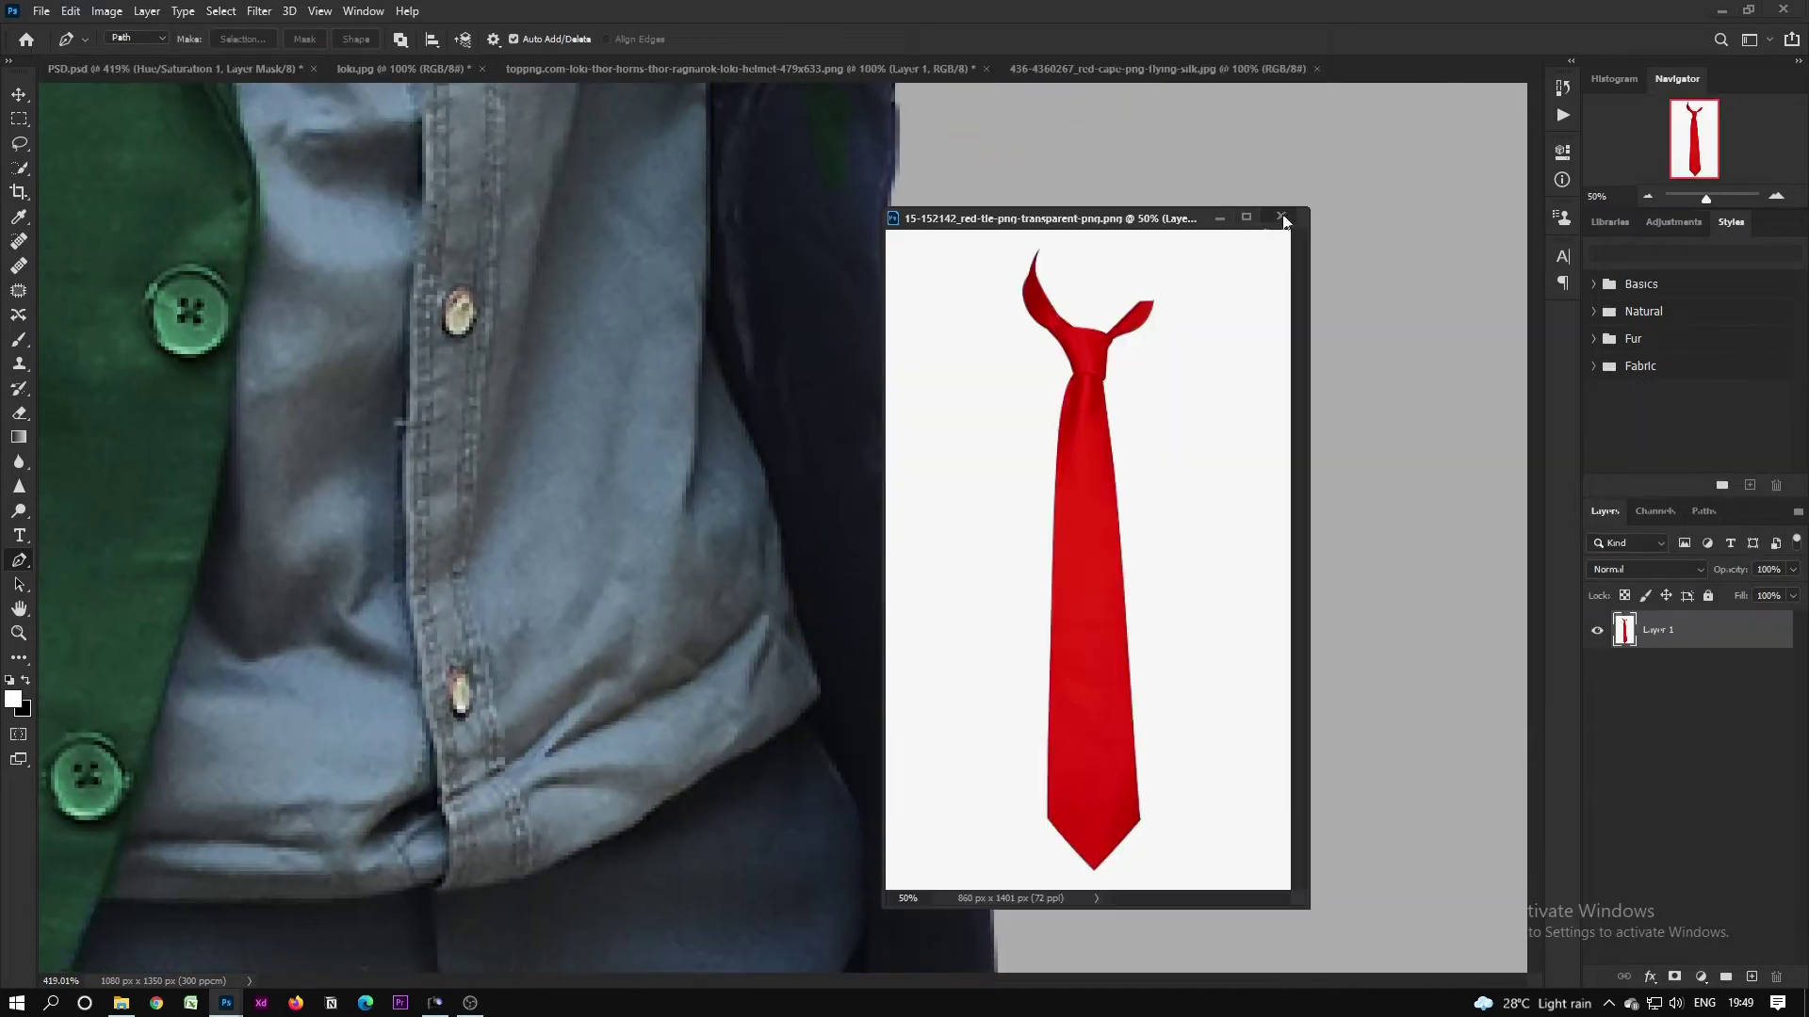
click(1281, 219)
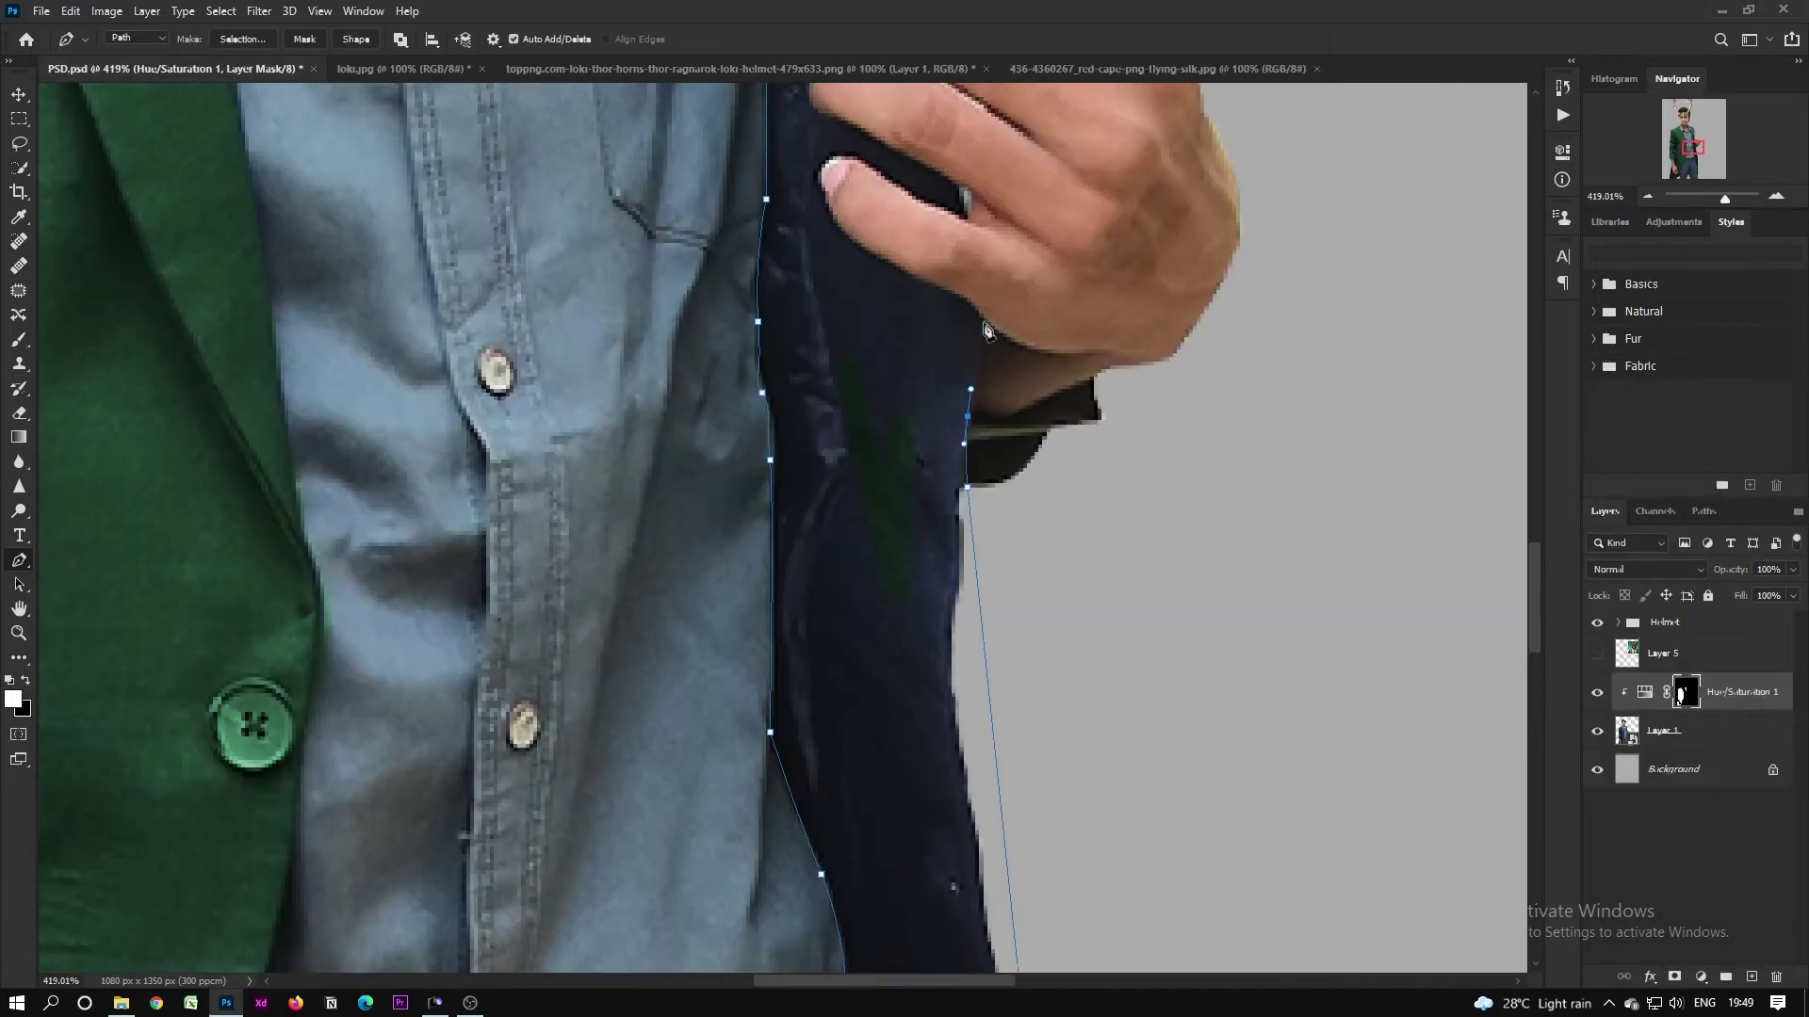
Step: Continue the Pen path around the lower fingers and up the dark lining to the green lapel beside the raised hand
scroll(987, 329, up, 2)
scroll(807, 199, up, 3)
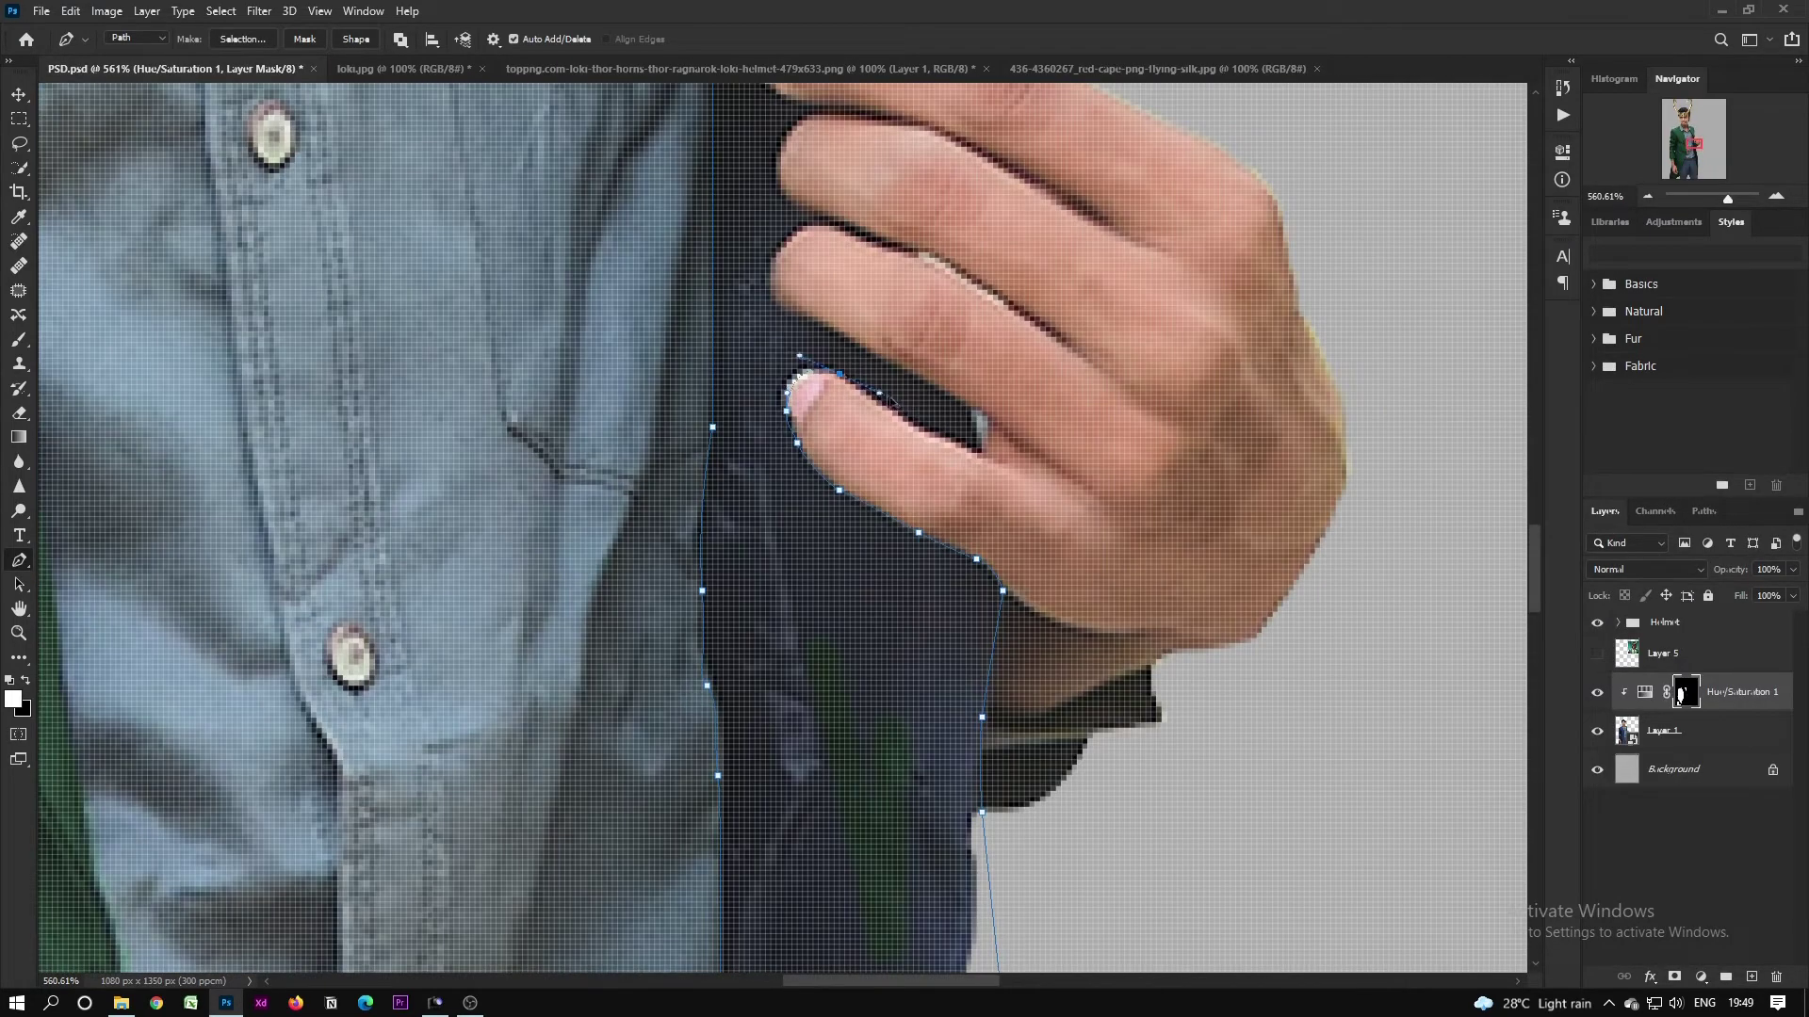
click(960, 410)
click(797, 316)
drag(797, 317, 896, 516)
click(927, 420)
drag(874, 379, 901, 460)
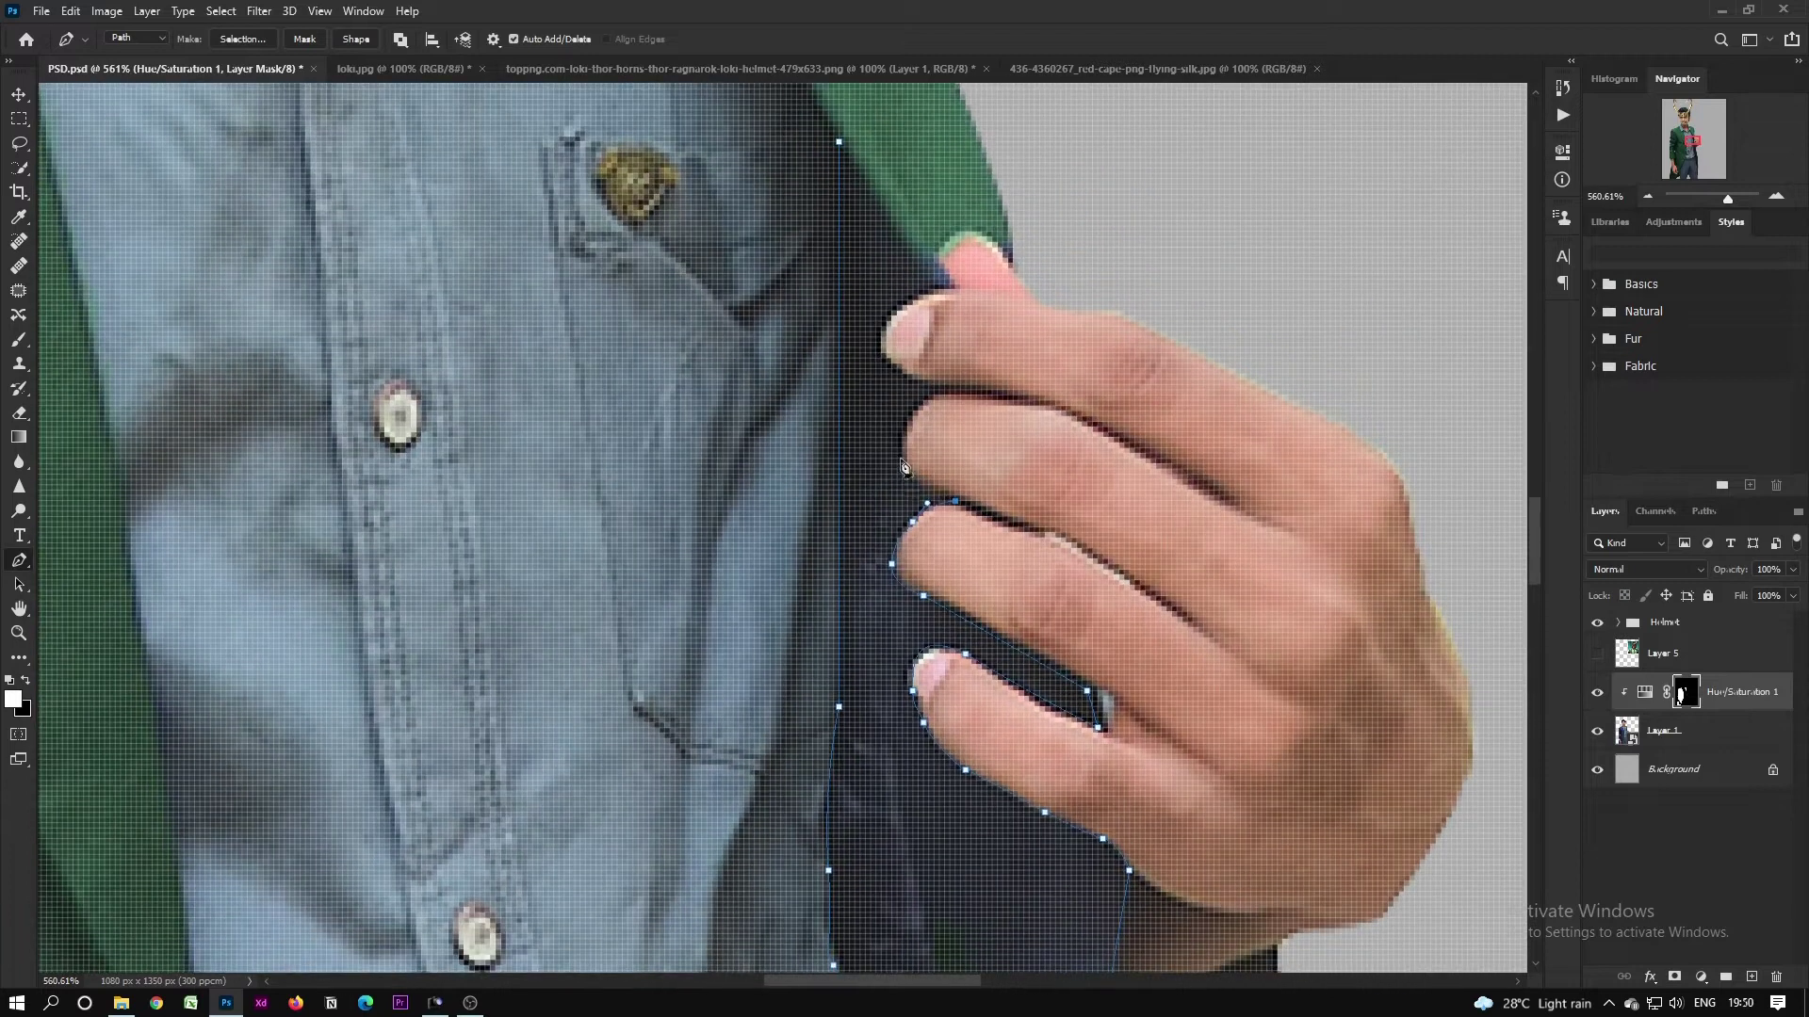
Step: Turn the path into a new selection with 0 px feather and reveal the green tint on the coat's lining
right_click(939, 272)
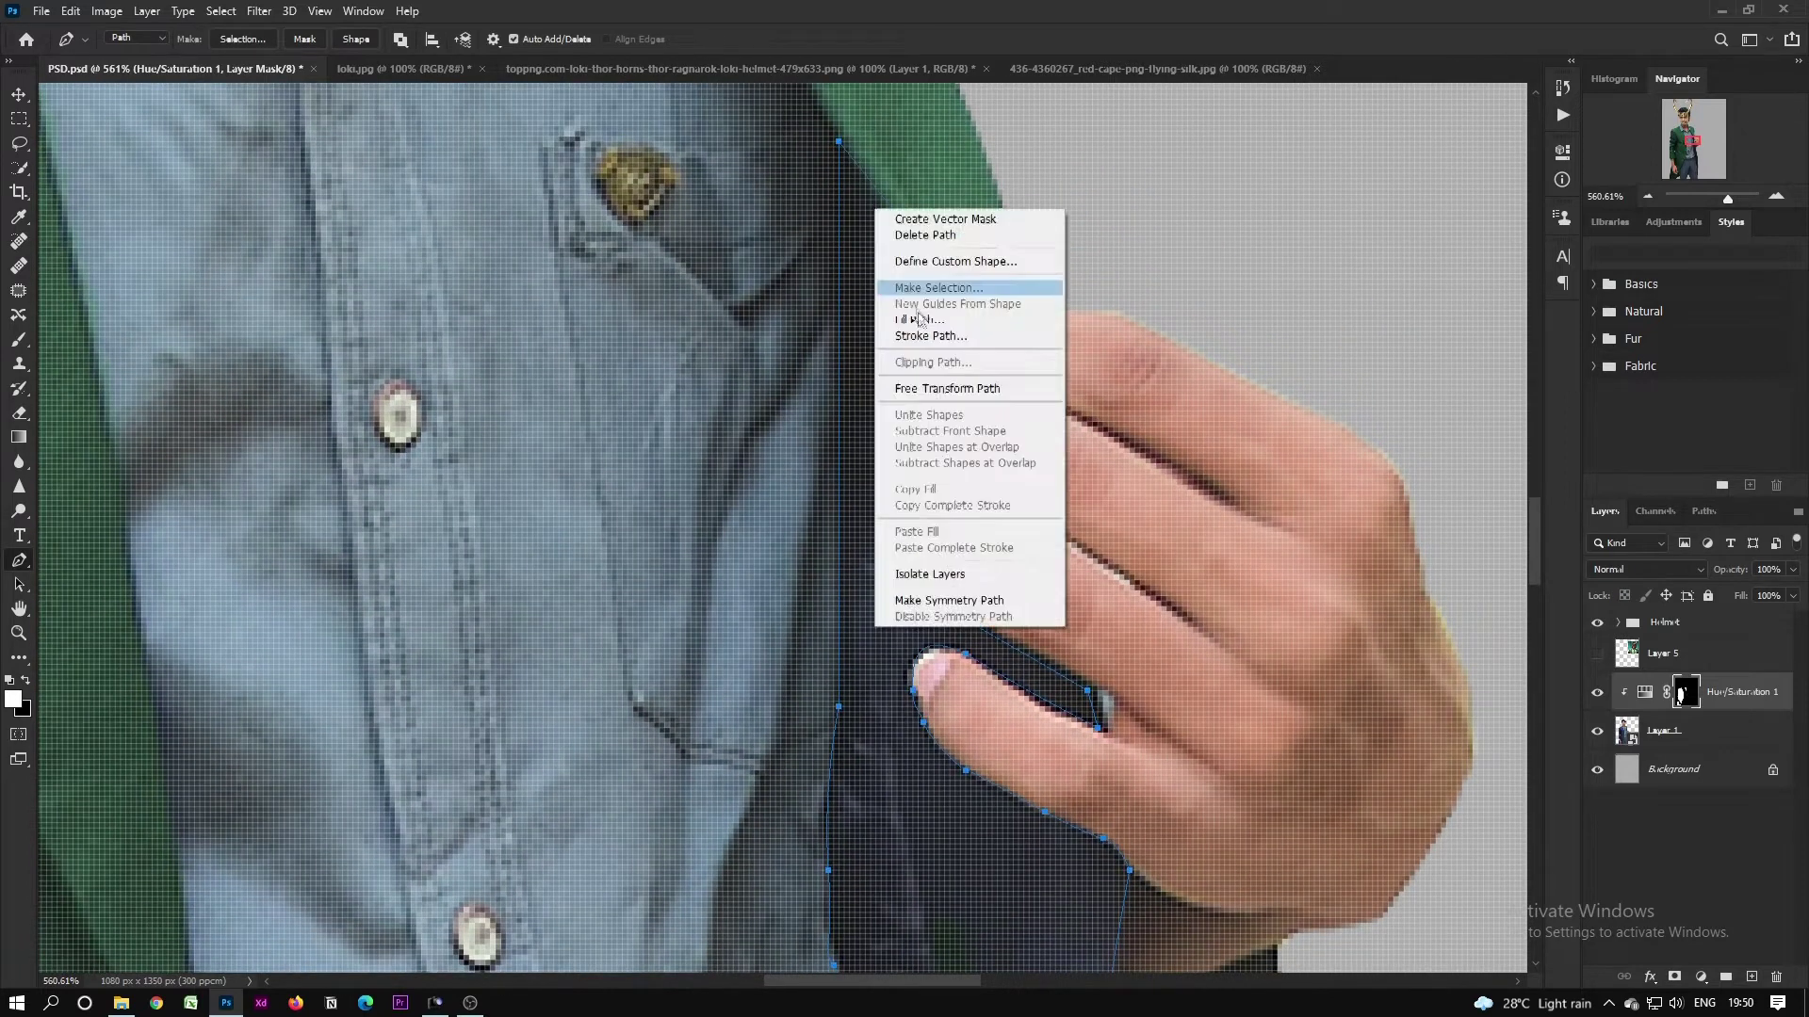
click(947, 287)
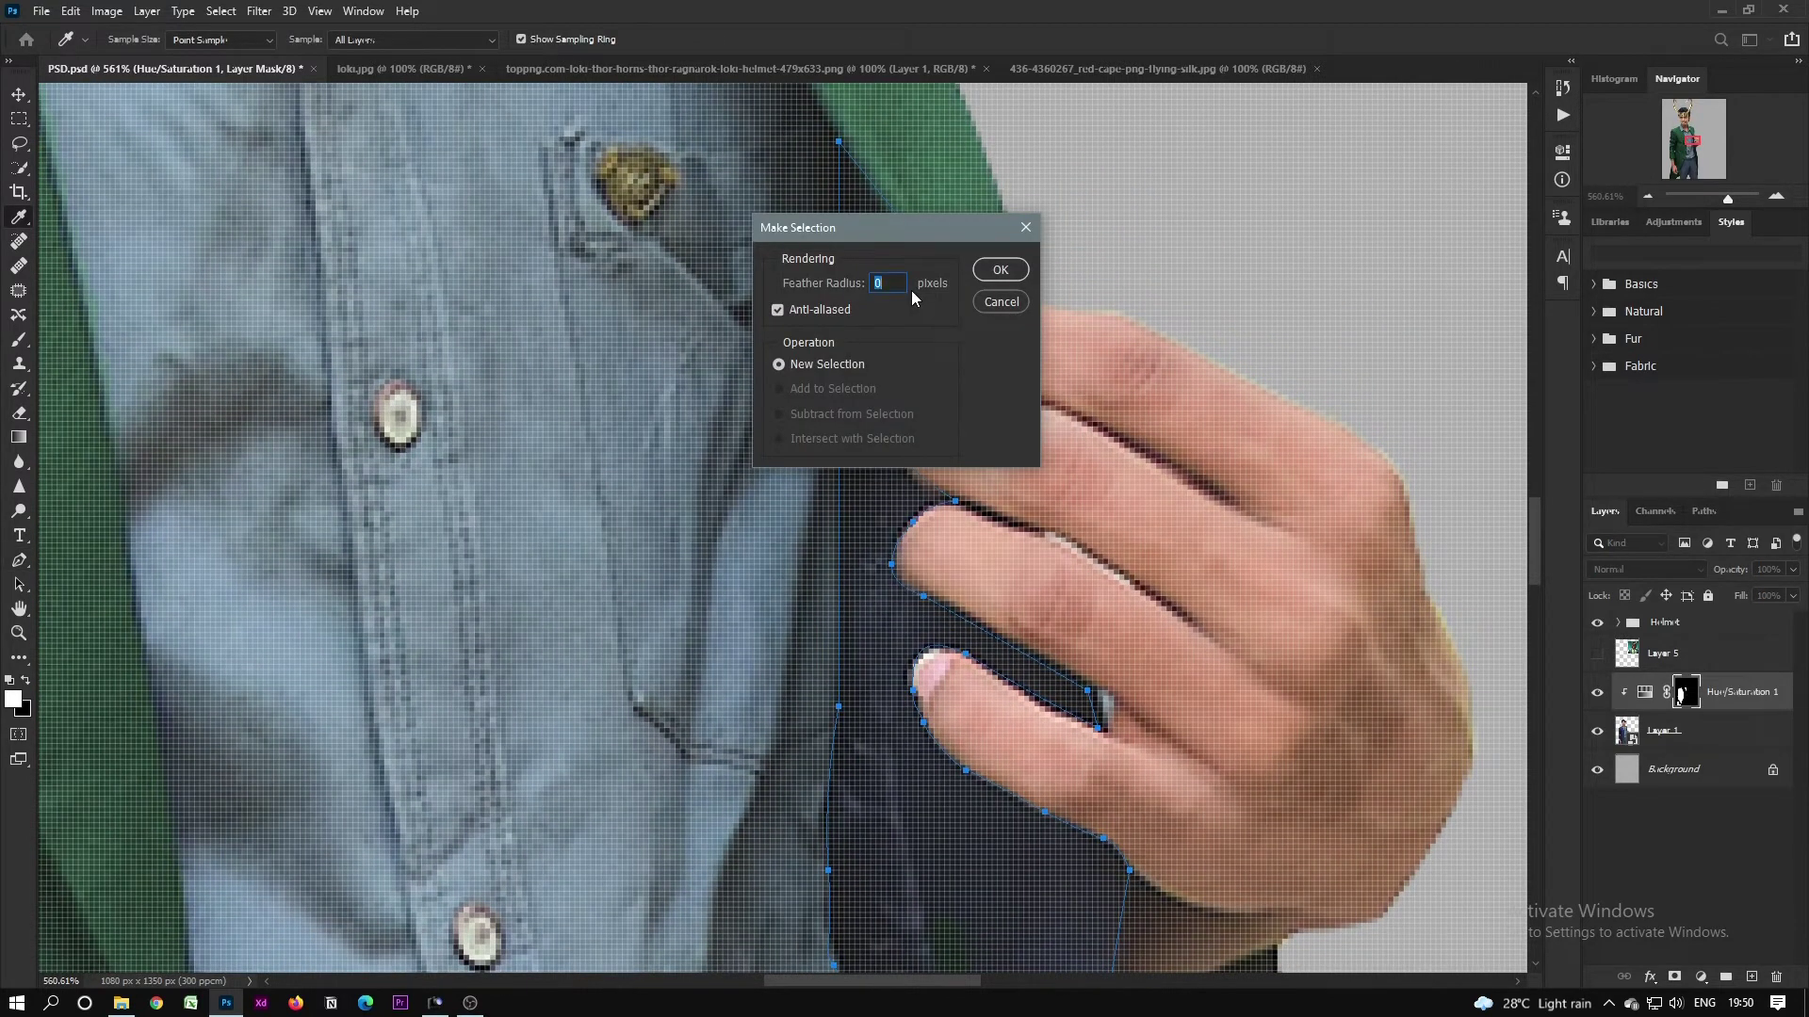
click(1000, 269)
key(ctrl+0)
key(b)
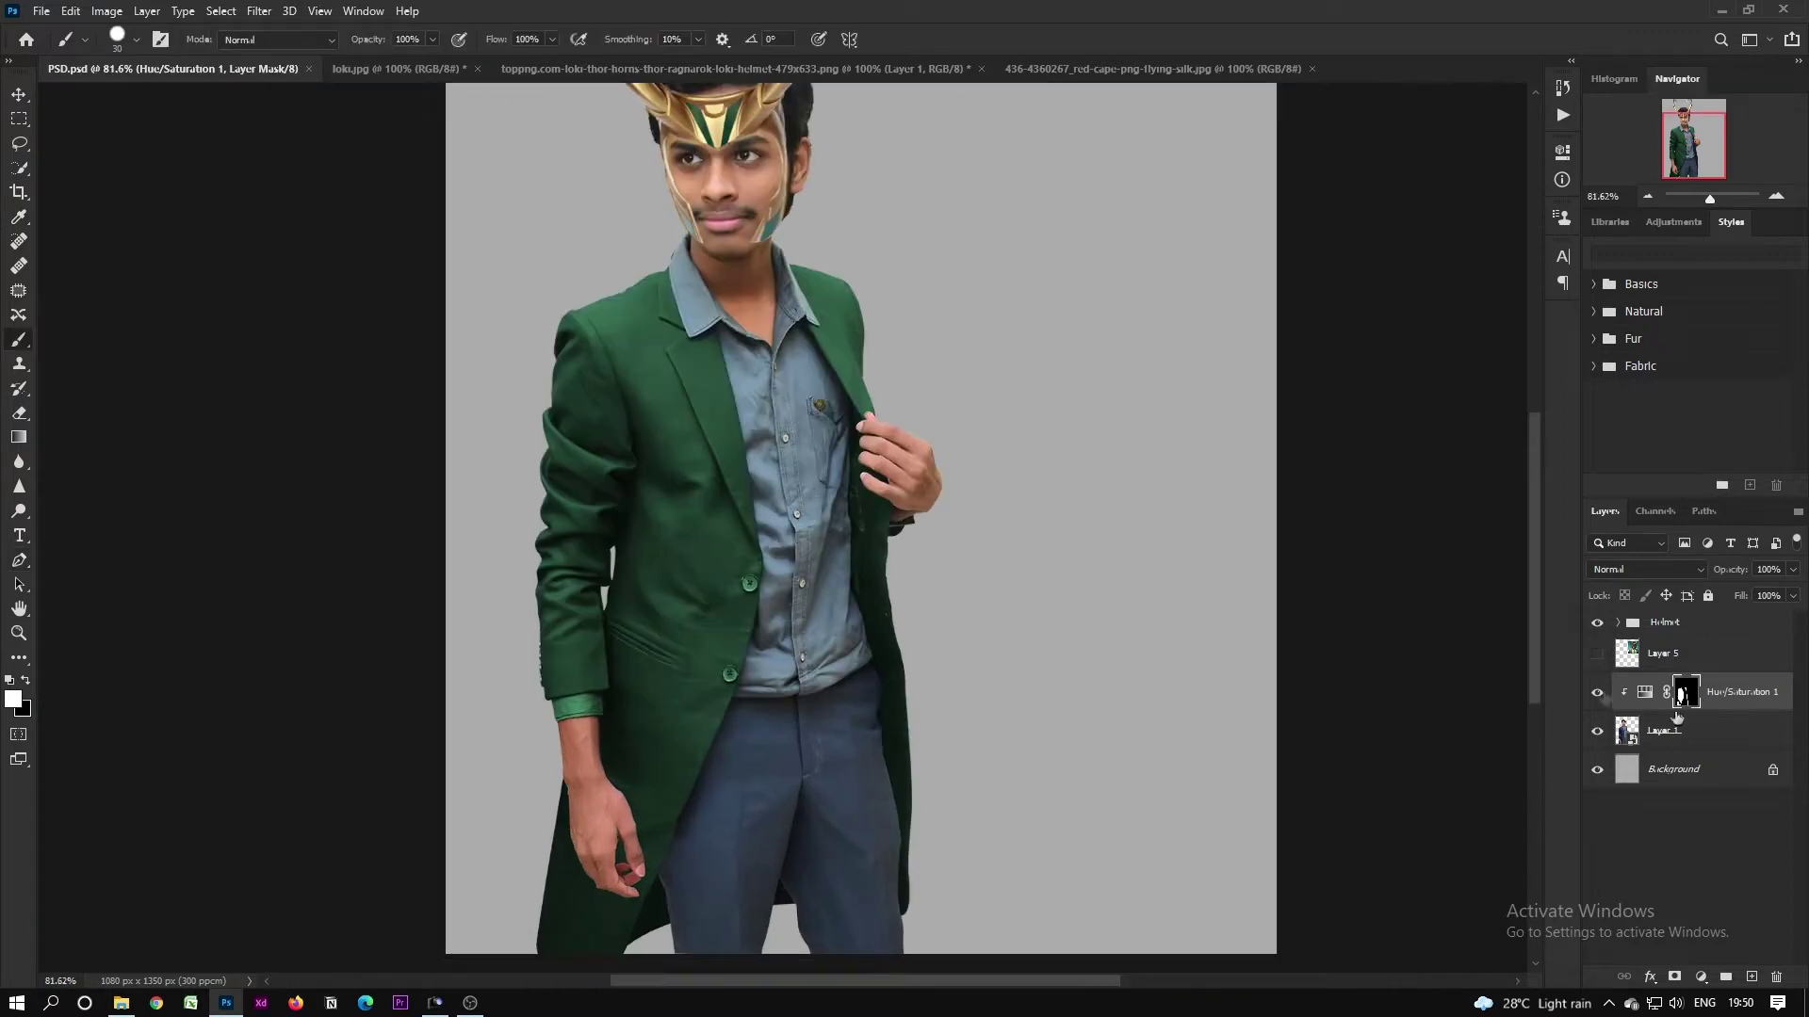
Step: Show the Loki reference layer and adjust the coat's Hue/Saturation to a hue of about 155 and a lightness of -35
click(1596, 653)
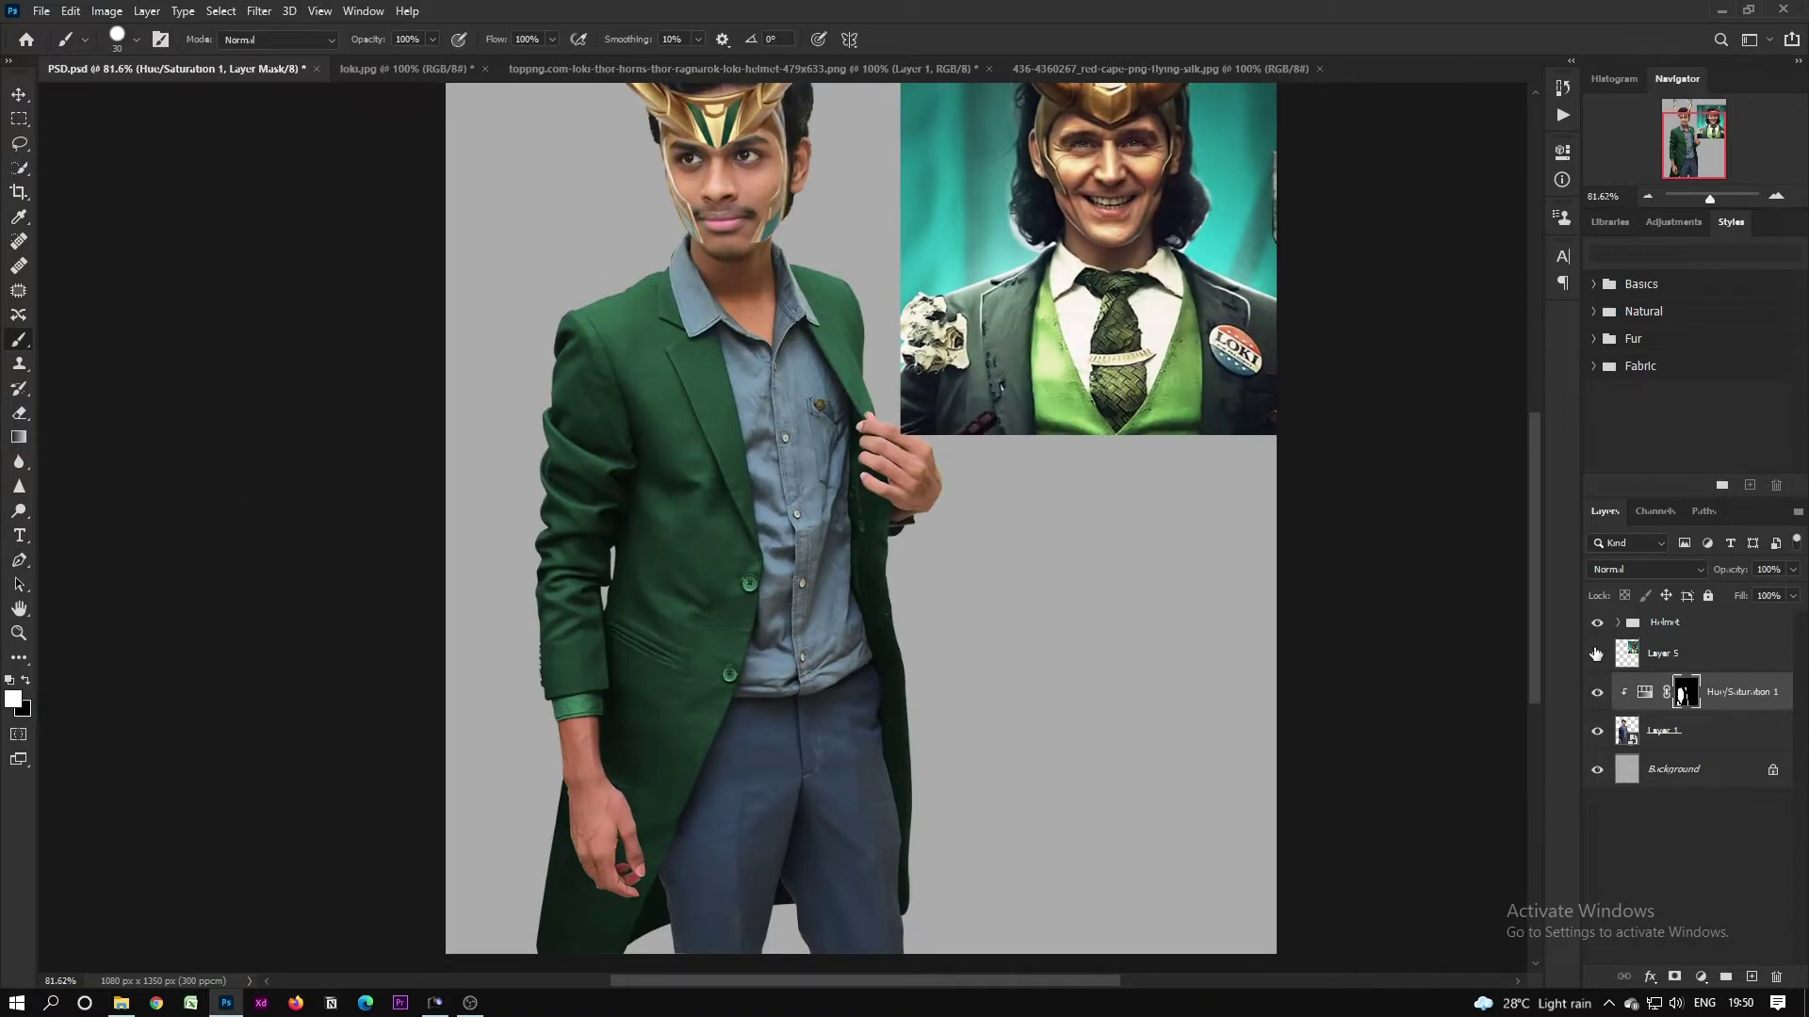
double_click(1643, 696)
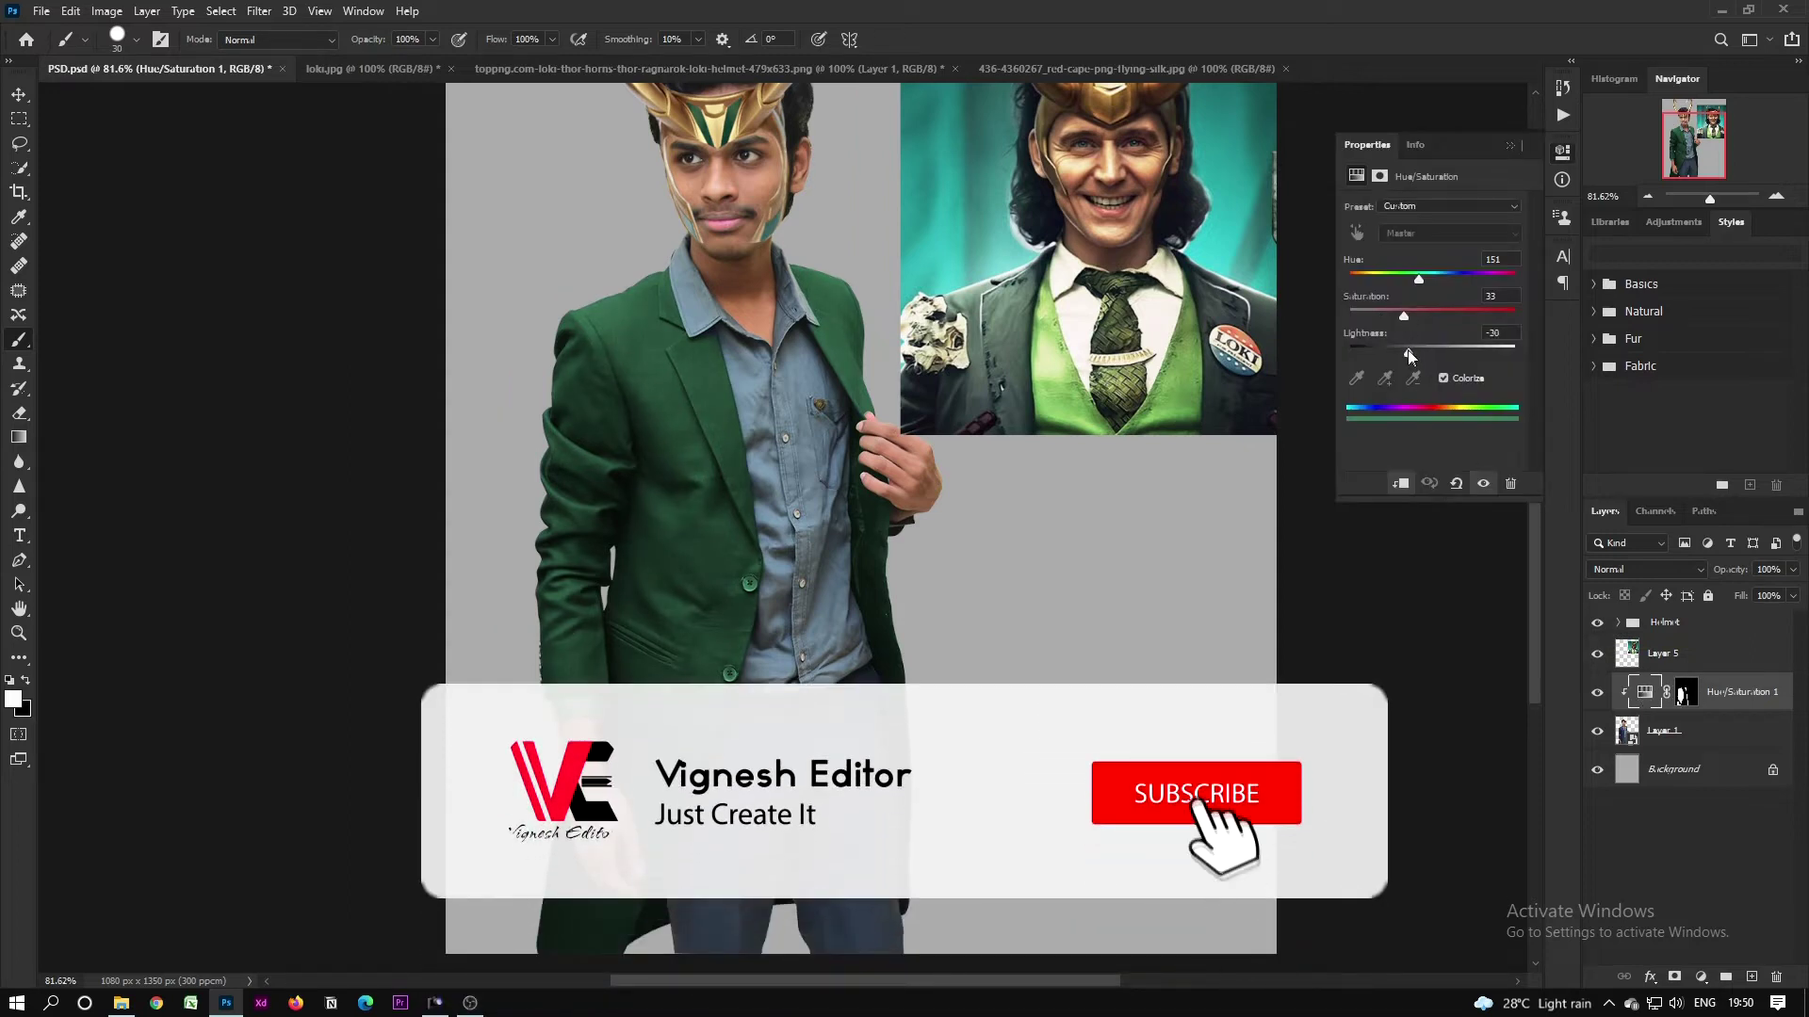
mouse_move(1411, 354)
mouse_down()
mouse_move(1393, 359)
mouse_move(1443, 352)
mouse_move(1404, 360)
mouse_up()
drag(1419, 280, 1424, 282)
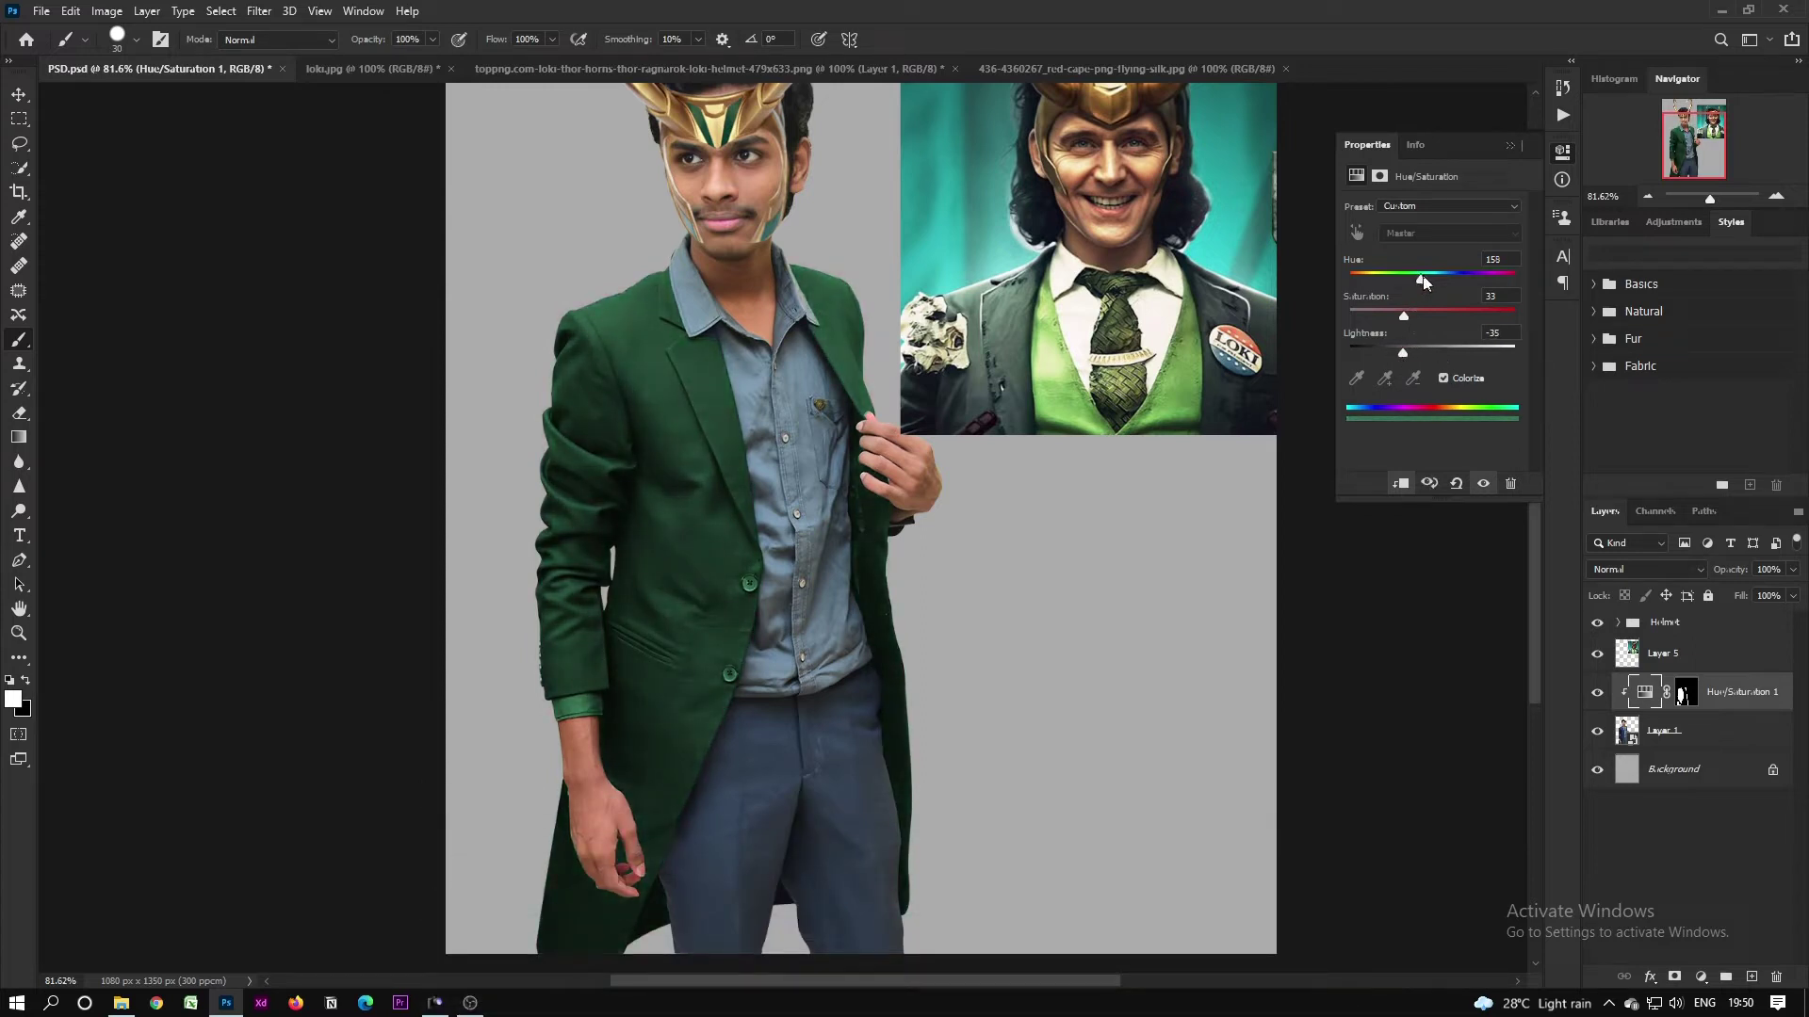
click(1509, 145)
Step: Add a second Hue/Saturation adjustment and fill the V-necked shirt selection on its mask with white to make a bright green vest
scroll(875, 663, down, 2)
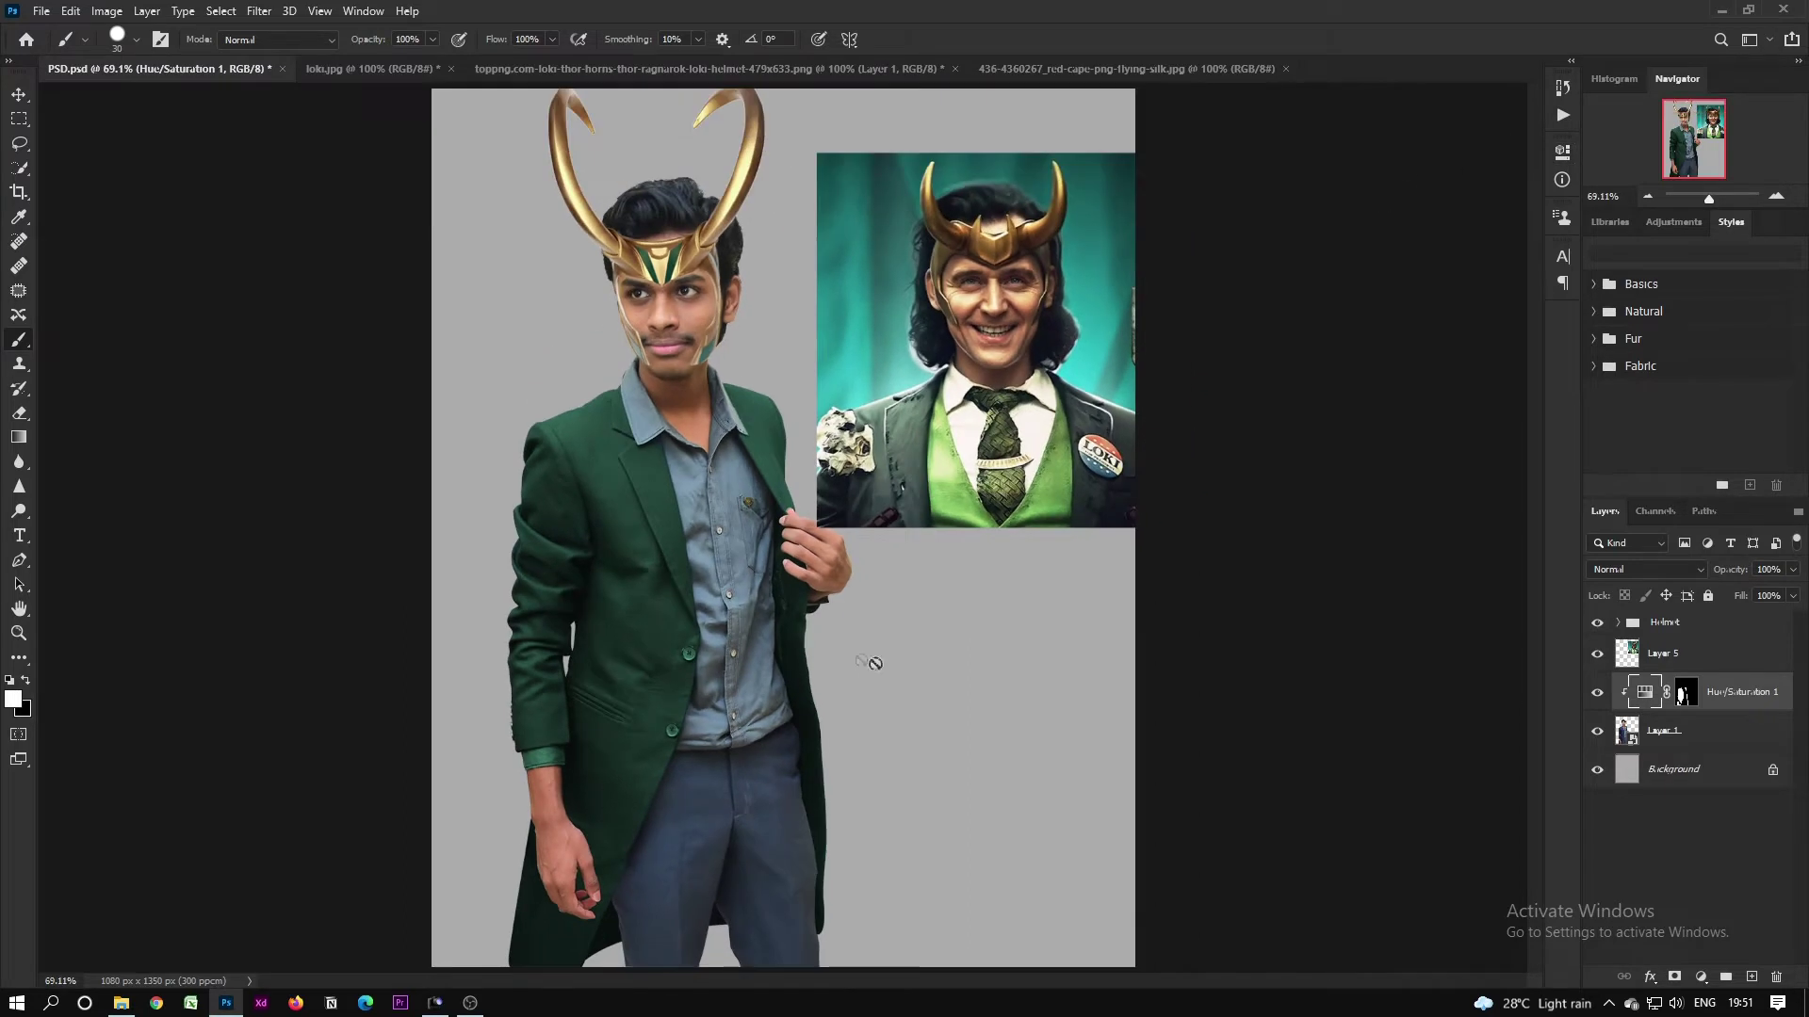
click(19, 95)
click(1700, 977)
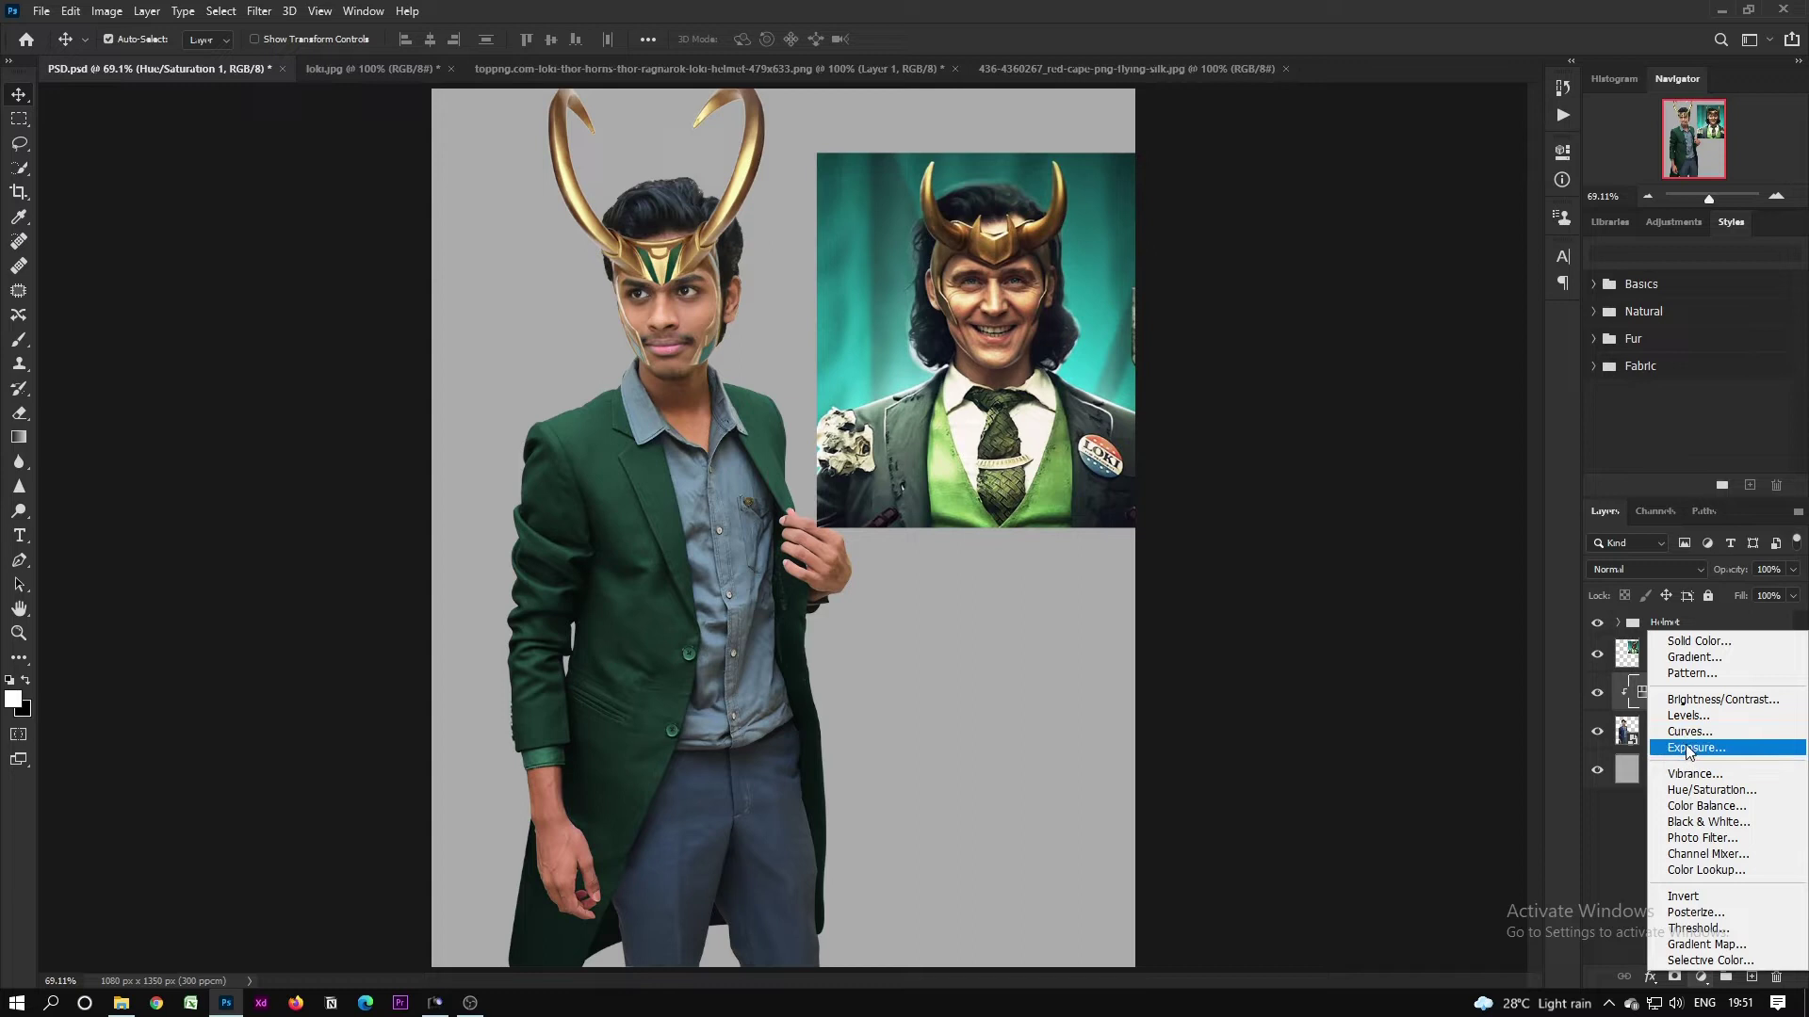
click(1710, 789)
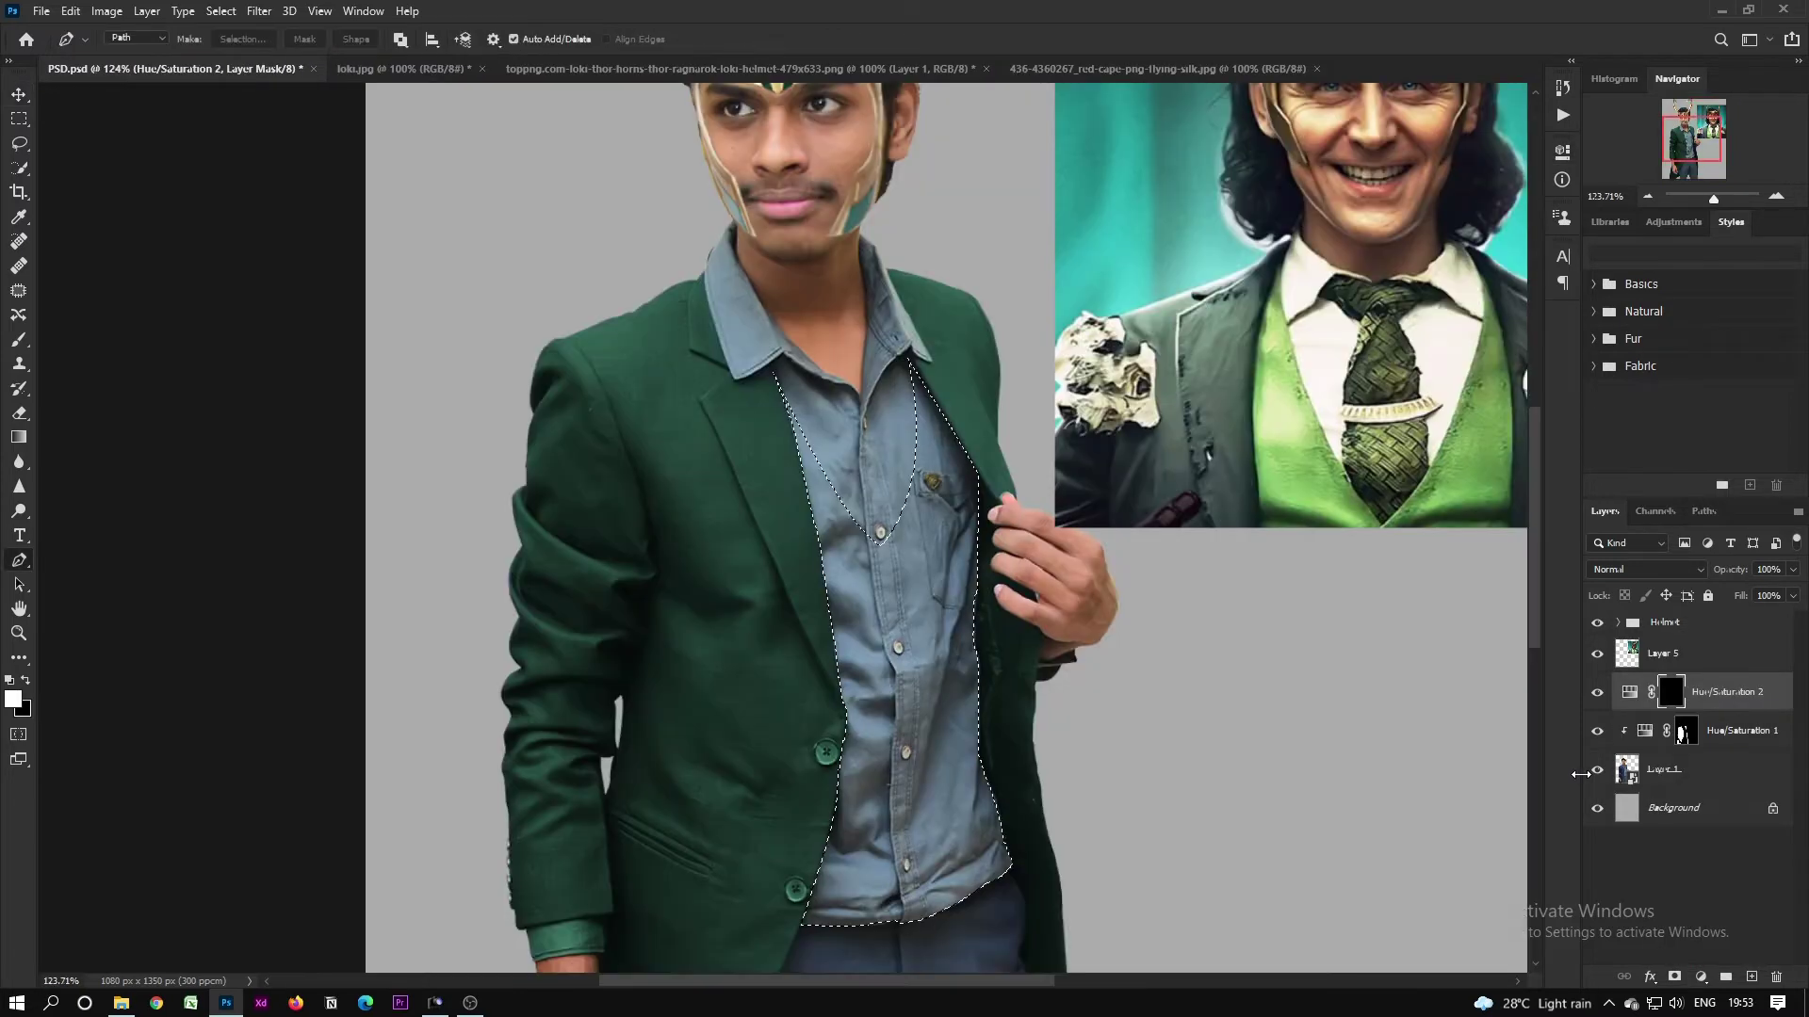
key(alt+BackSpace)
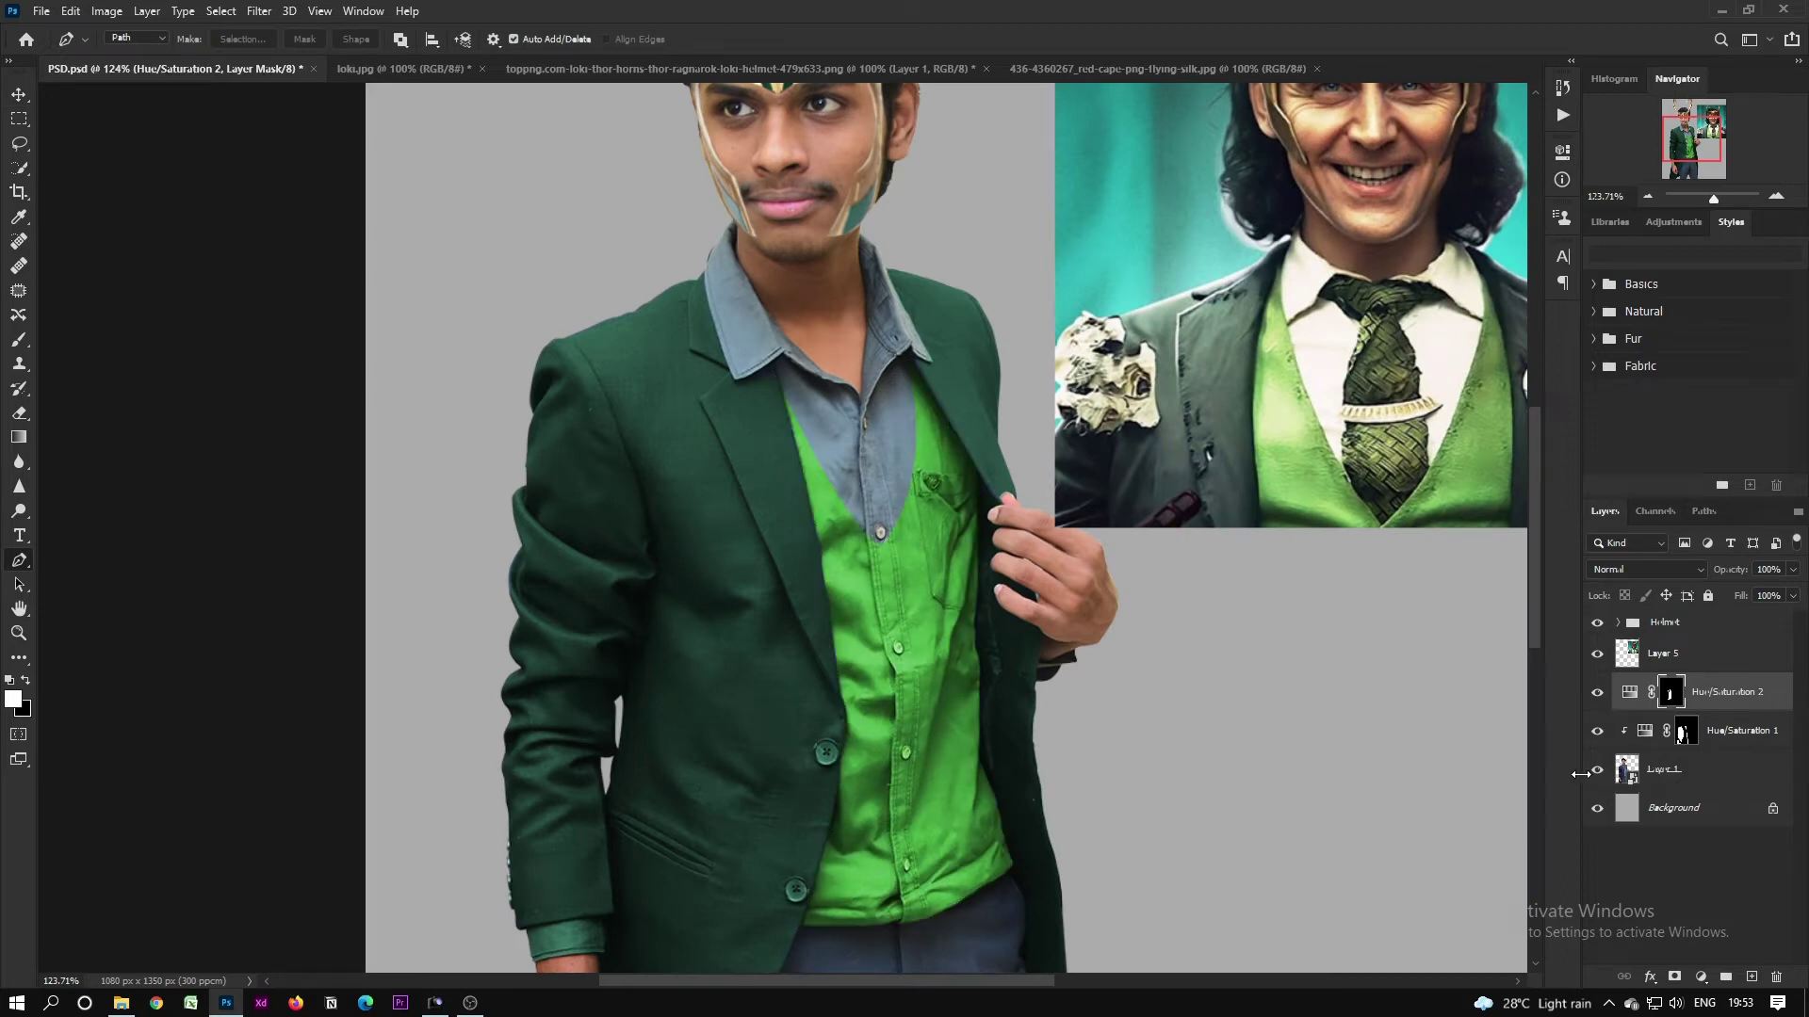
key(ctrl+0)
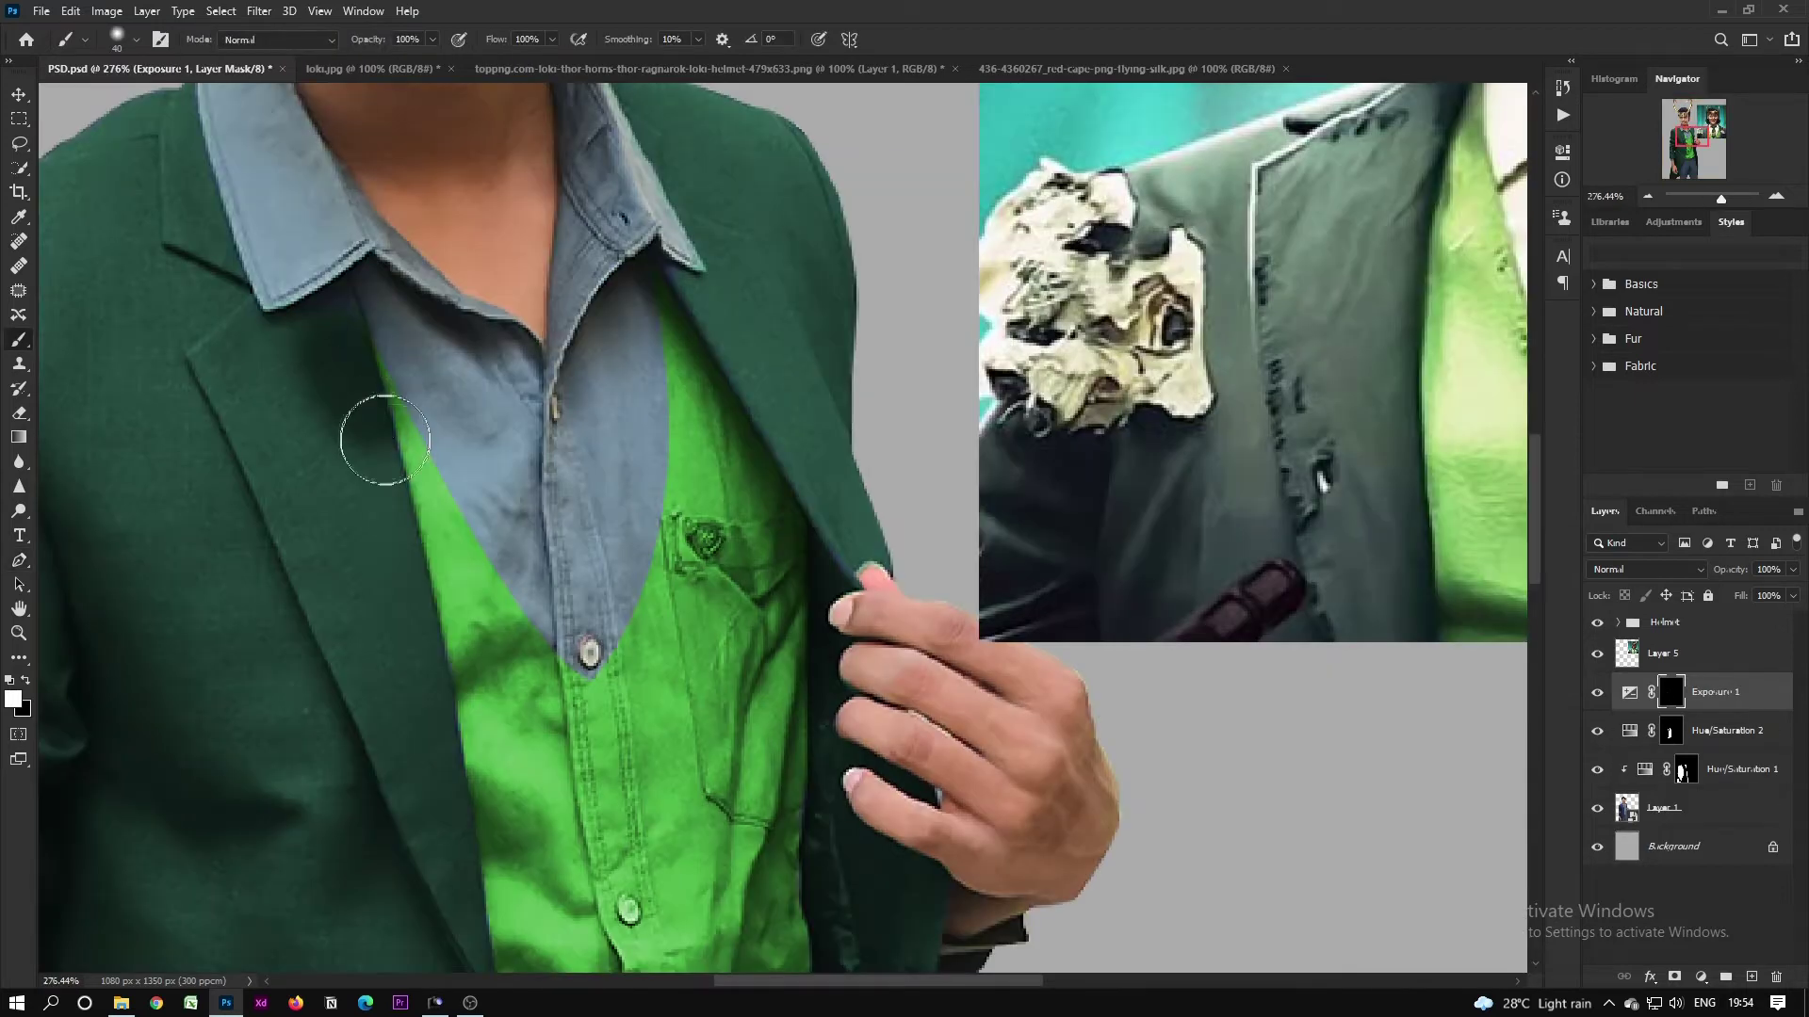
Step: Brush shading along the vest's neckline on the Exposure 1 mask, and erase it inside the vest using the vest mask's selection
mouse_move(371, 436)
mouse_down()
mouse_move(501, 644)
mouse_move(563, 708)
mouse_move(711, 496)
mouse_move(674, 212)
mouse_move(725, 404)
mouse_move(665, 659)
mouse_move(629, 685)
mouse_move(705, 537)
mouse_move(452, 606)
mouse_move(582, 763)
mouse_up()
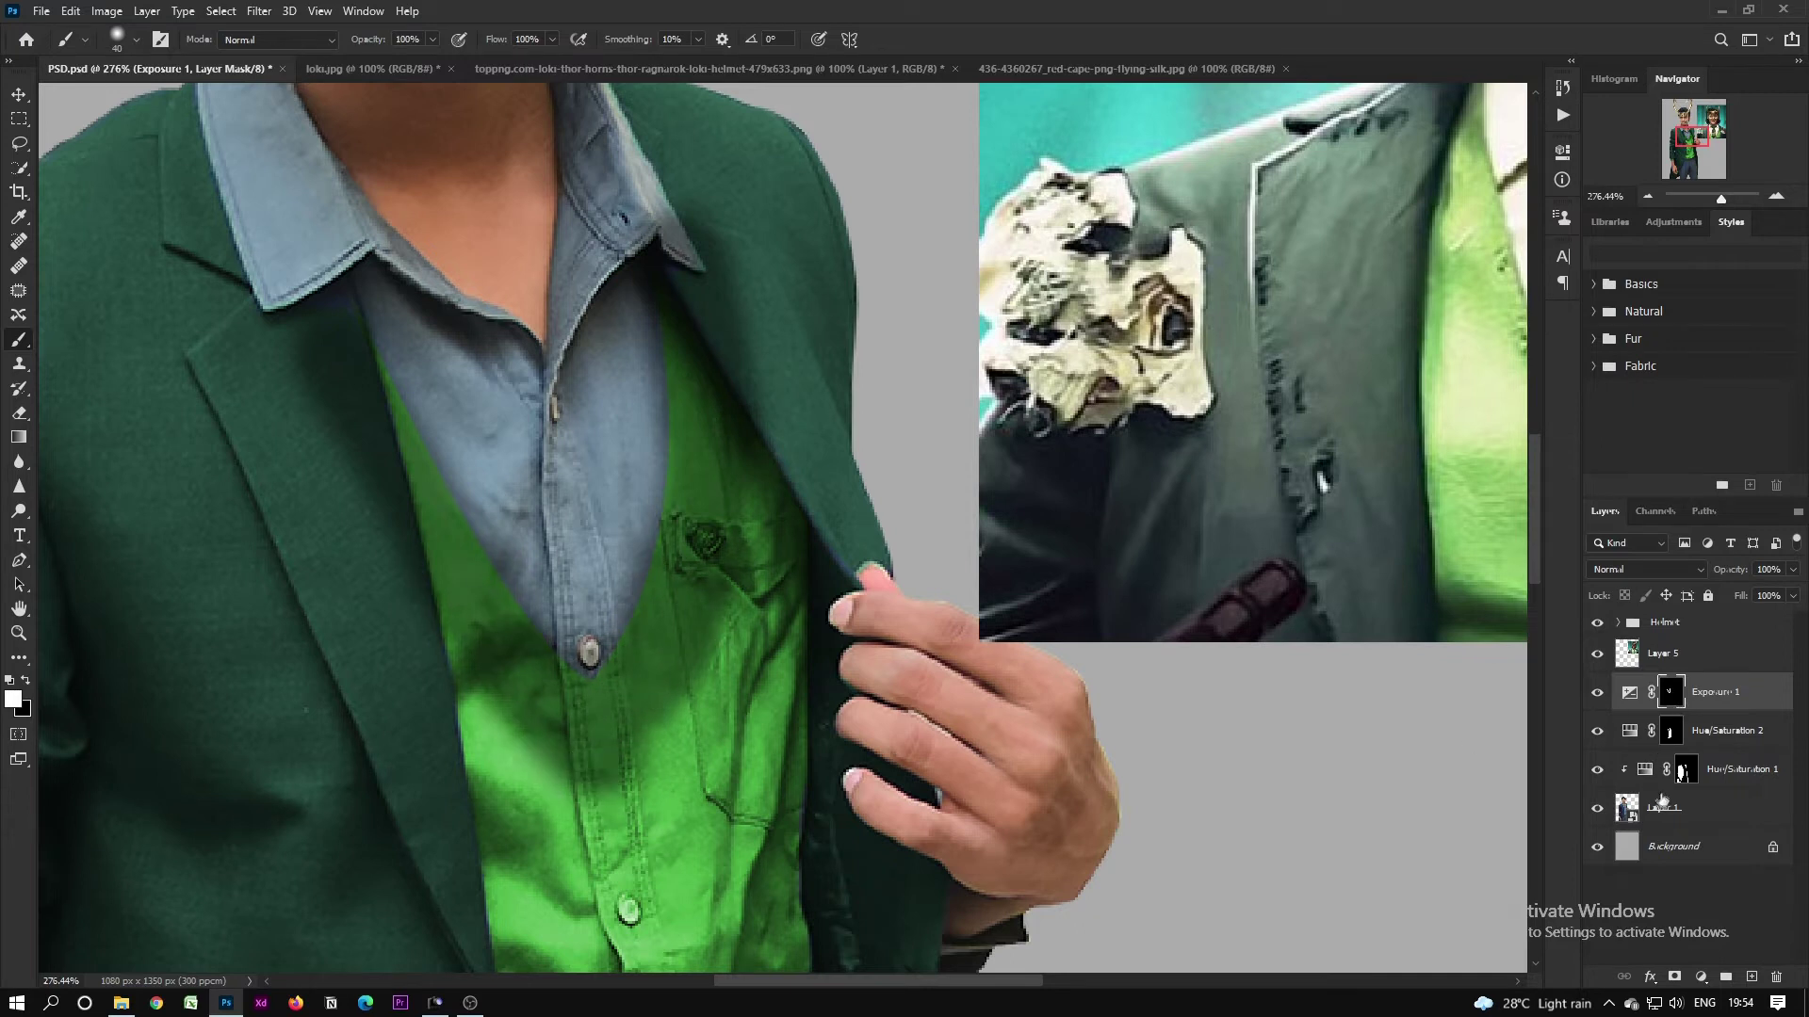
ctrl+click(1682, 765)
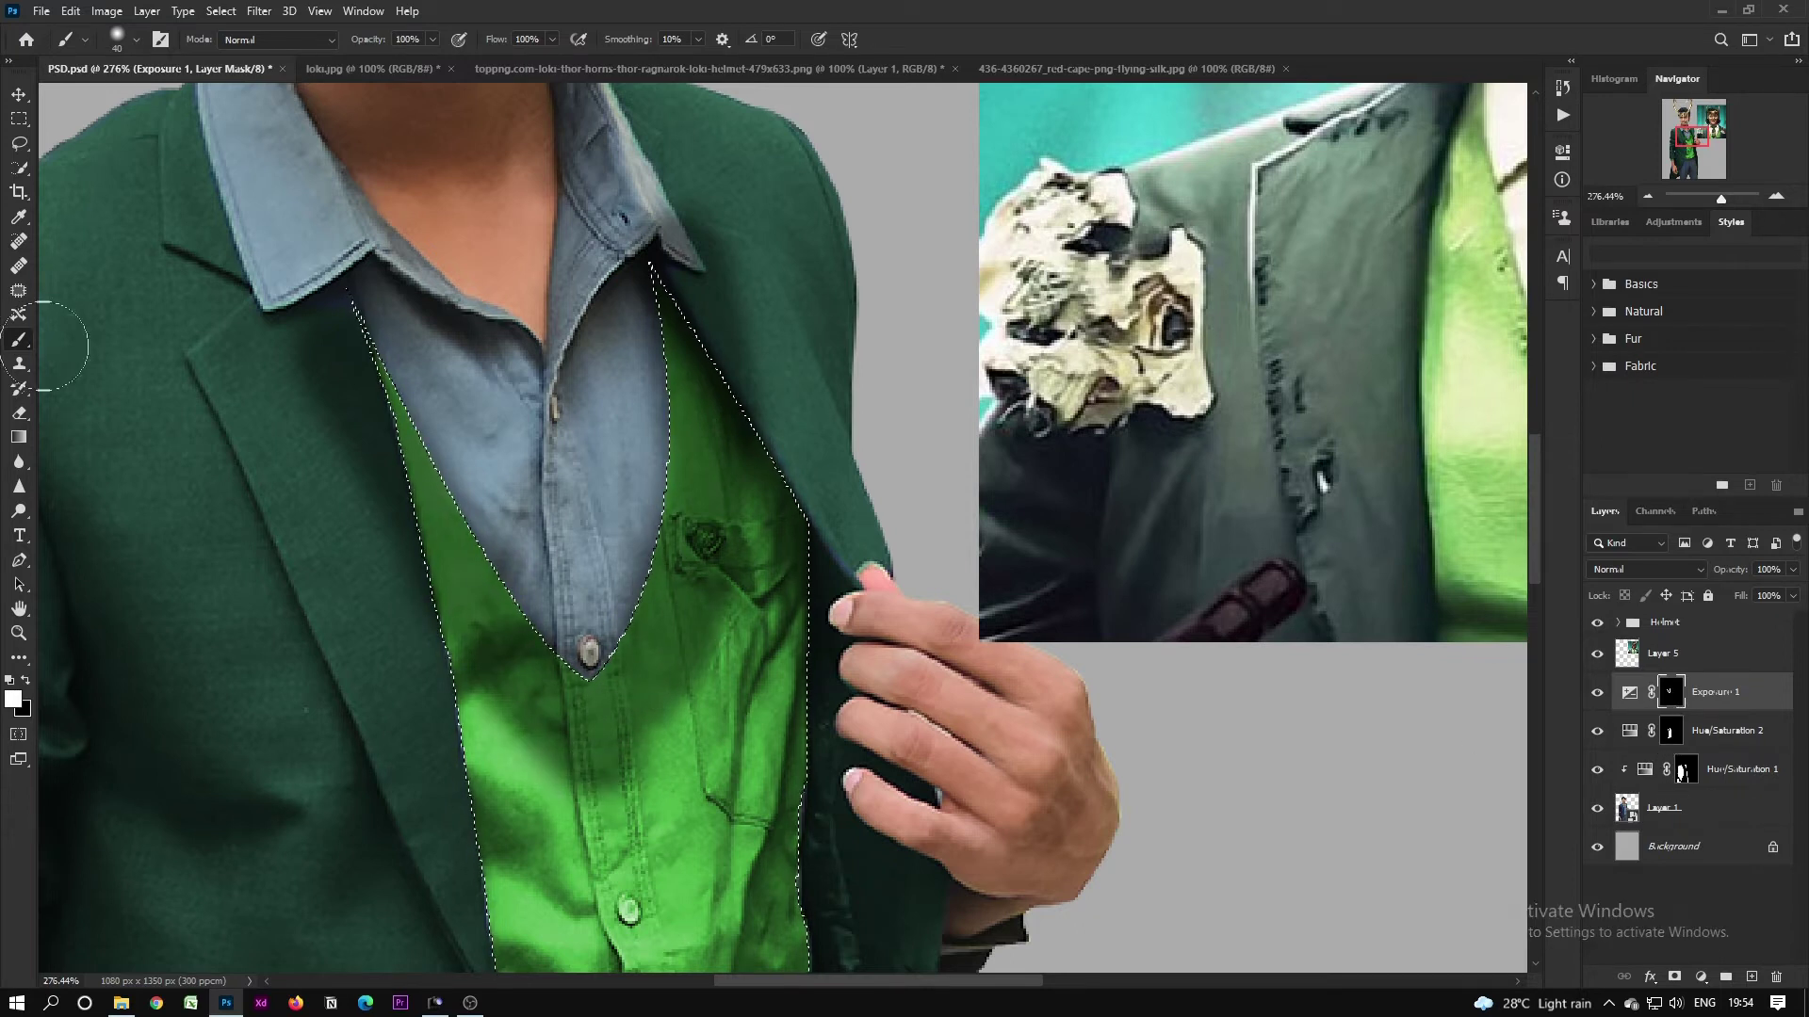
key(x)
key(])
key(])
key(])
key(])
key(])
key(])
key(])
key(])
mouse_move(444, 693)
mouse_down()
mouse_move(621, 674)
mouse_move(603, 697)
mouse_move(779, 541)
mouse_move(185, 299)
mouse_move(343, 442)
mouse_move(414, 332)
mouse_up()
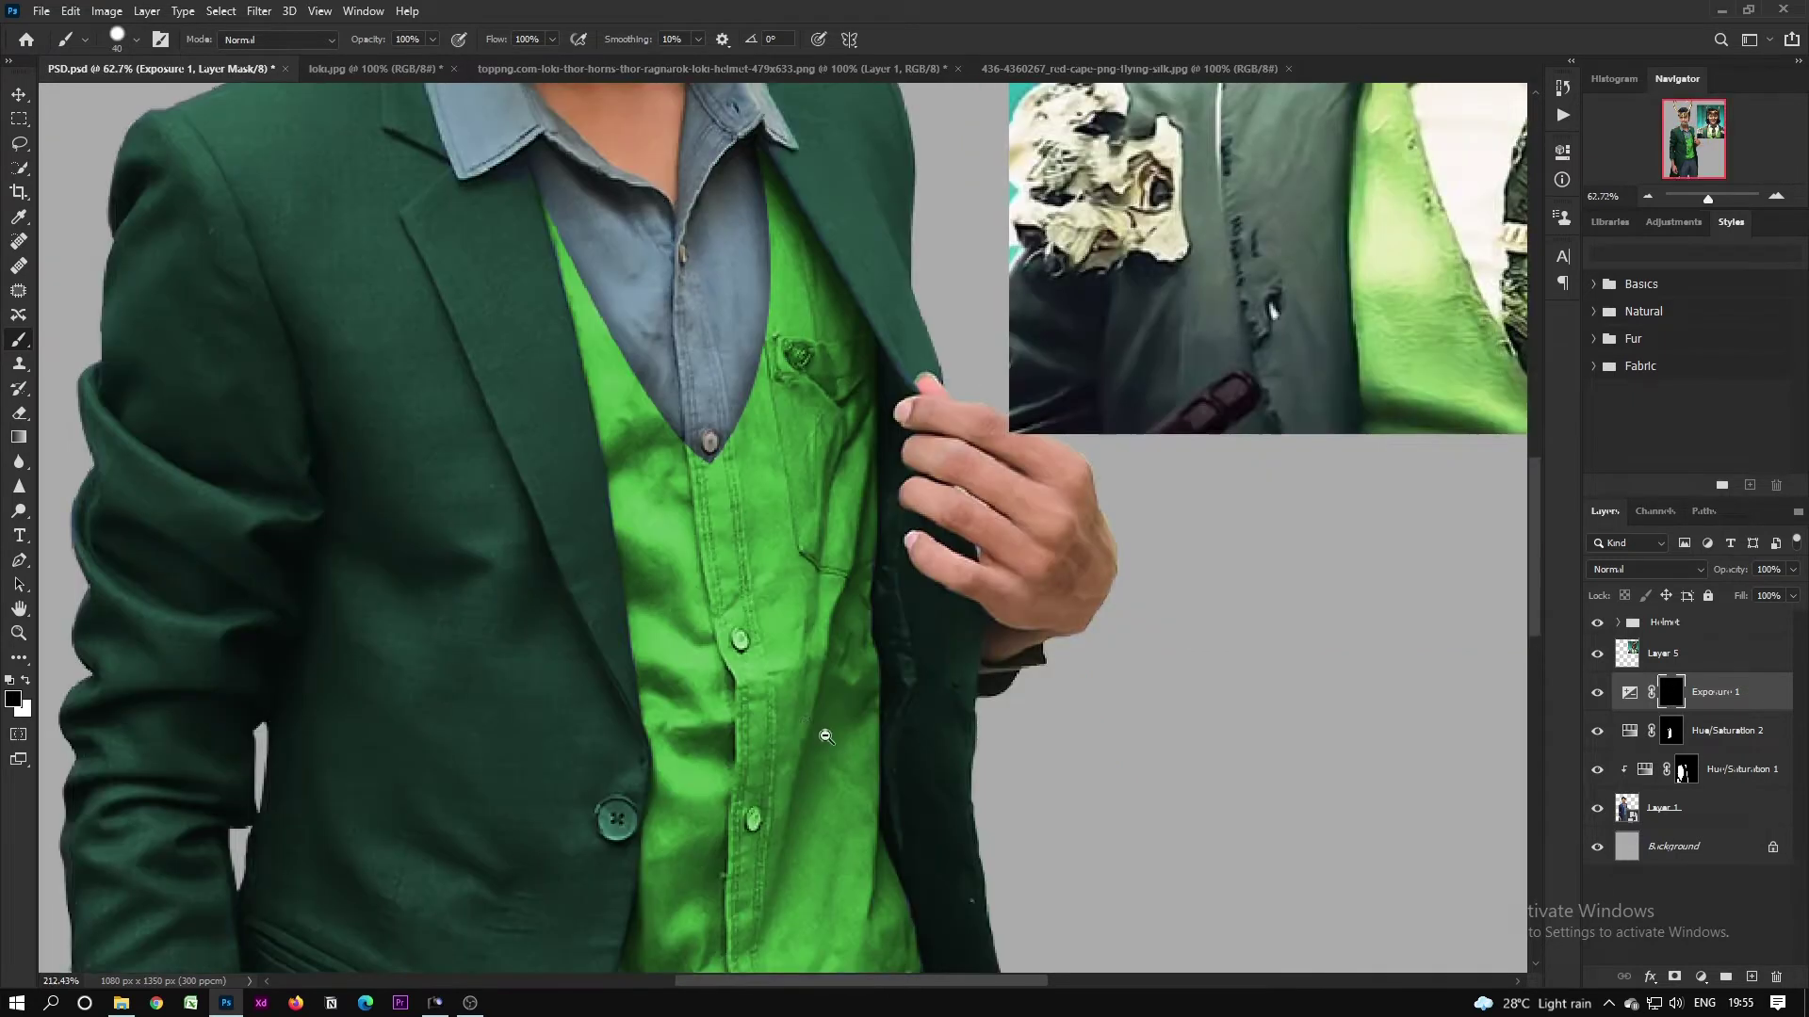
drag(825, 736, 717, 537)
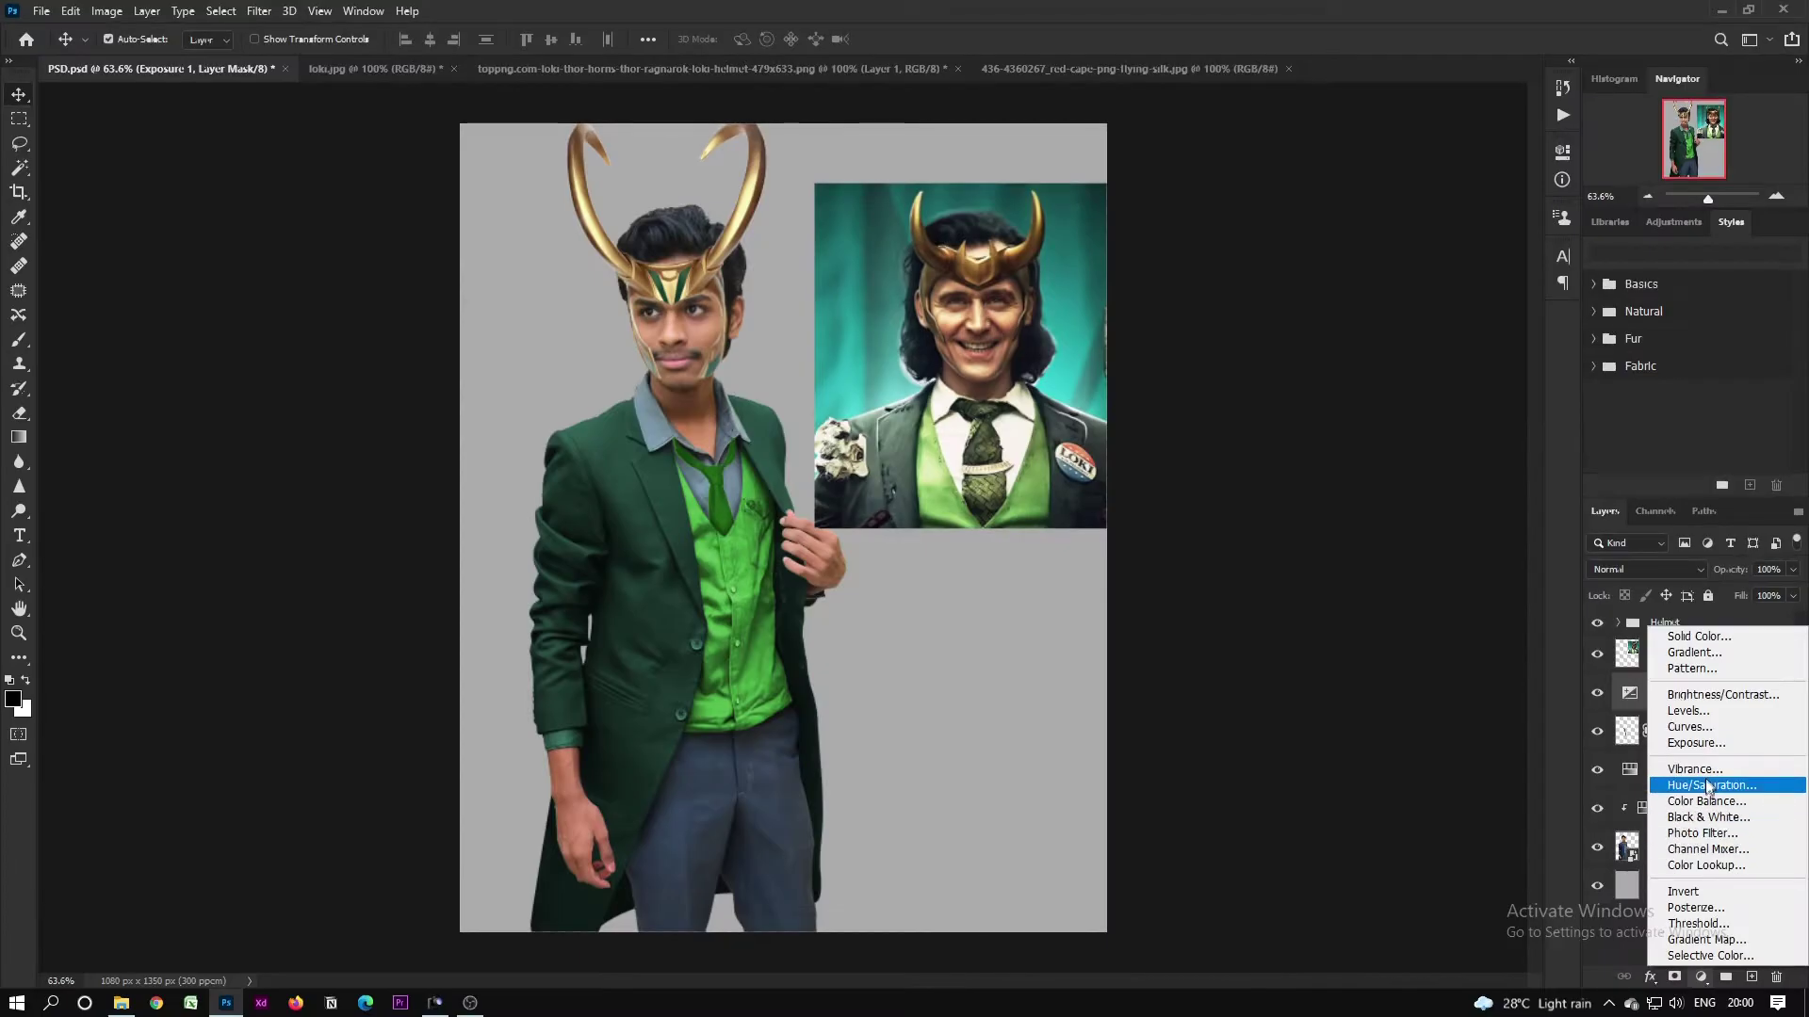
Step: Add another Hue/Saturation adjustment layer for the outfit
click(1711, 786)
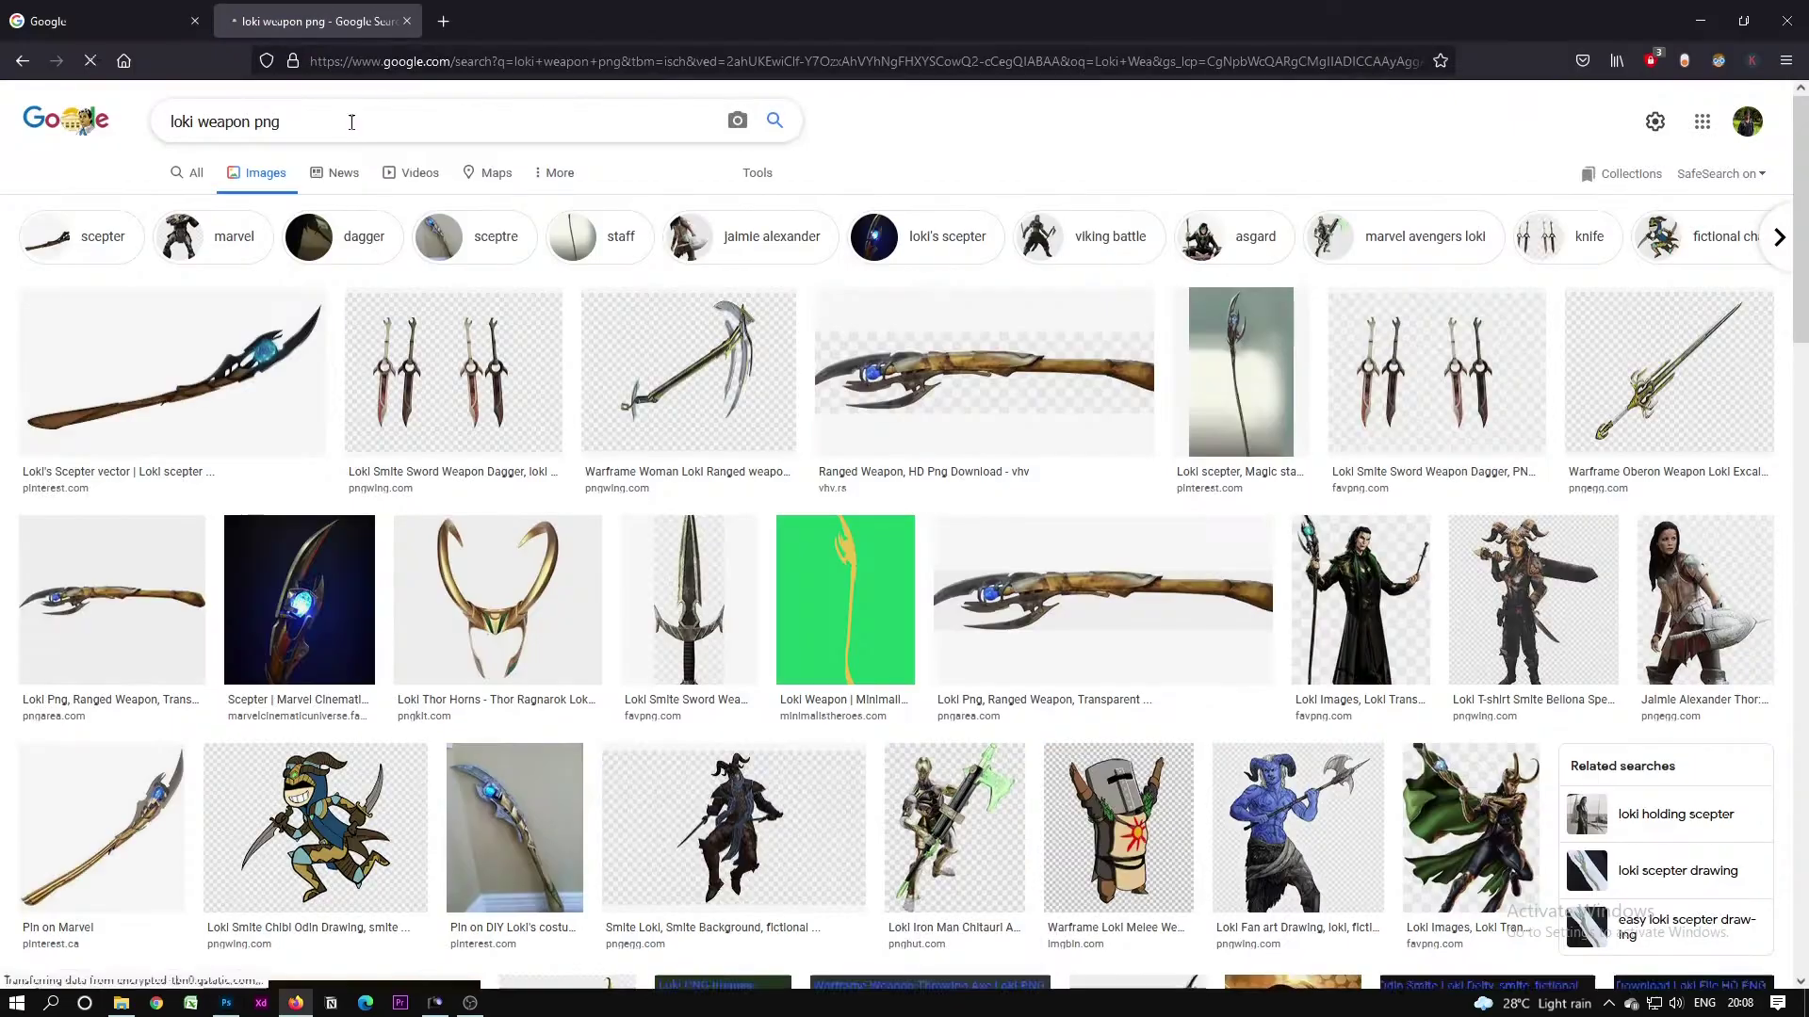
Step: Preview the golden scepter with the blue gem among the "loki weapon png" image results
click(127, 763)
scroll(127, 763, down, 3)
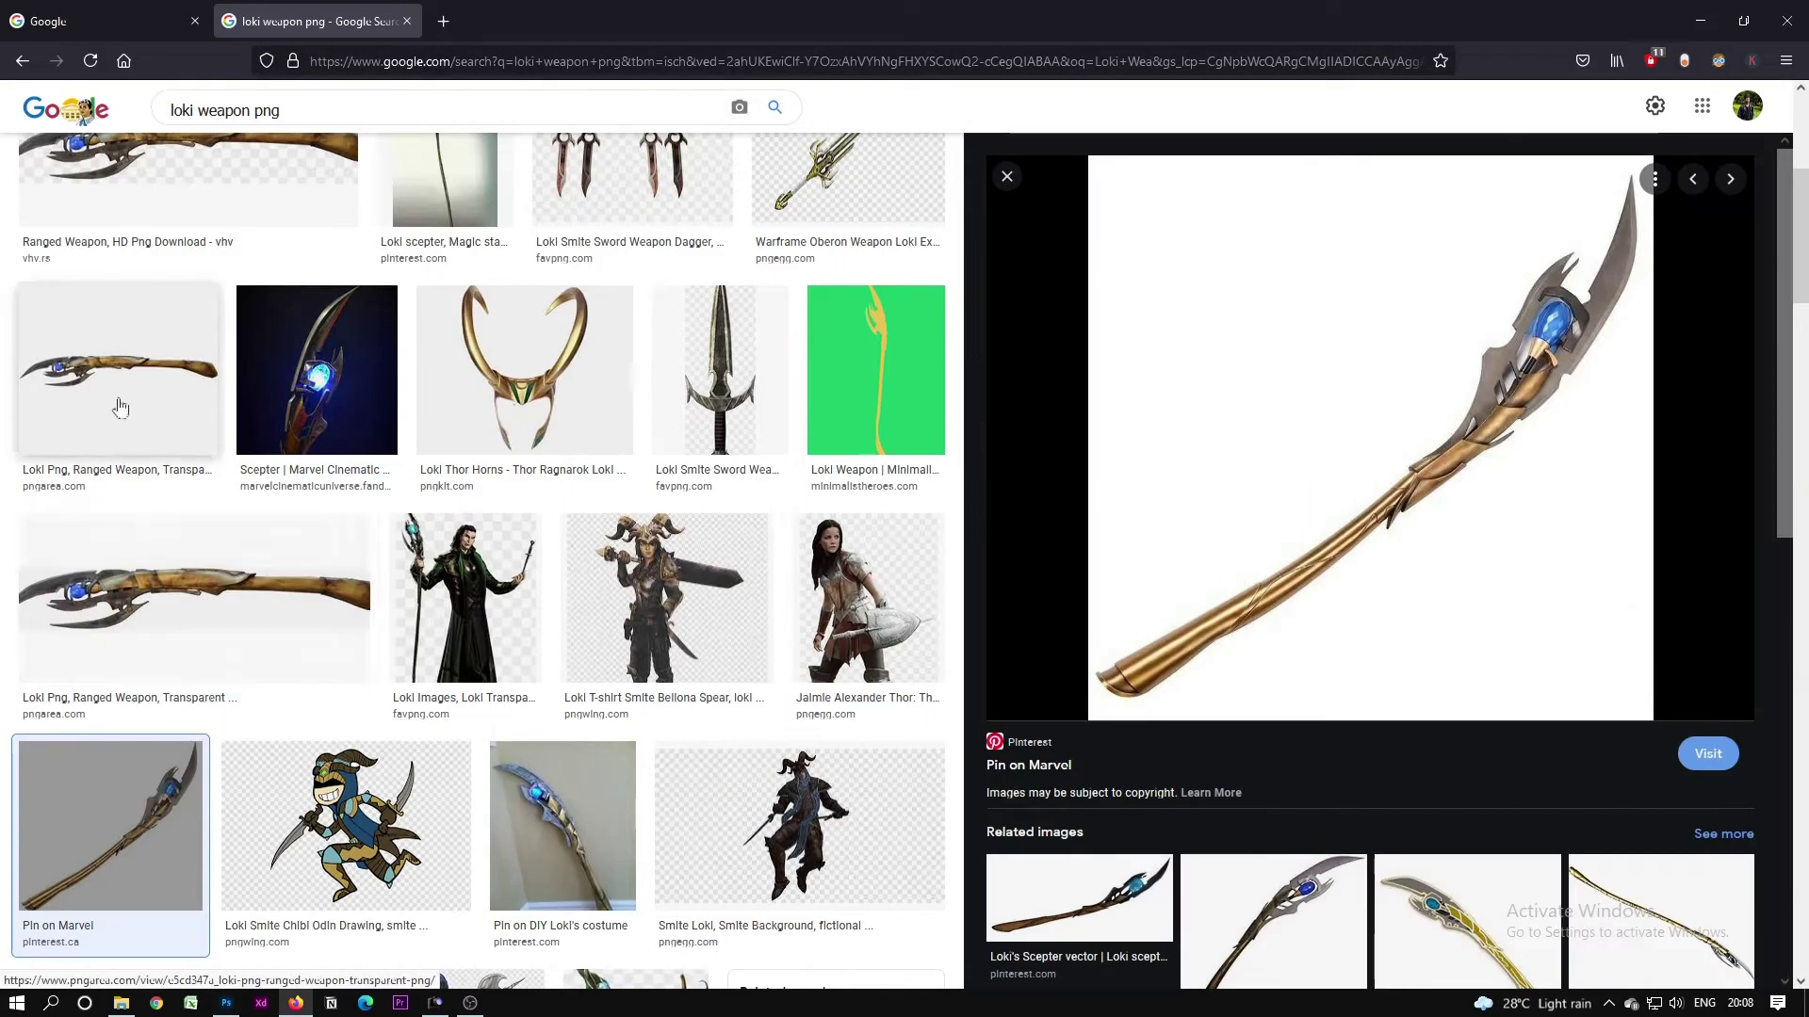
click(153, 827)
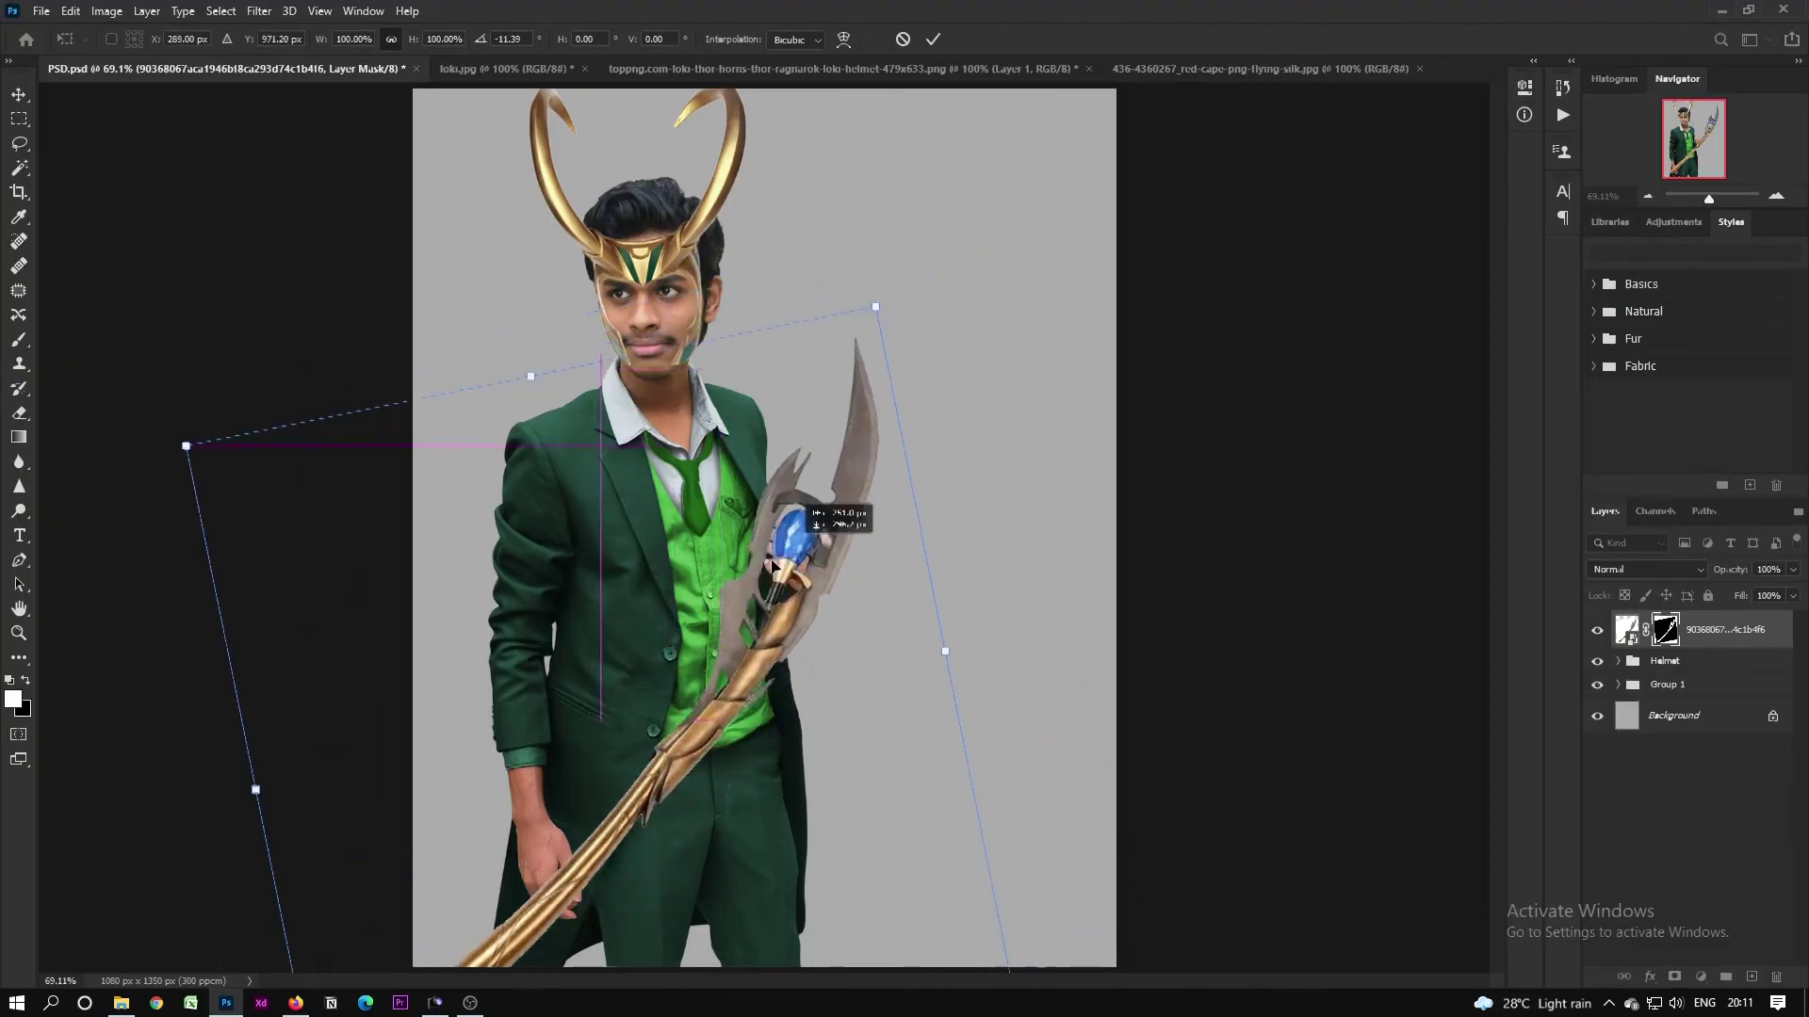
Step: Transform the cut-out scepter and reposition it beside the man's raised hand
drag(864, 306, 763, 419)
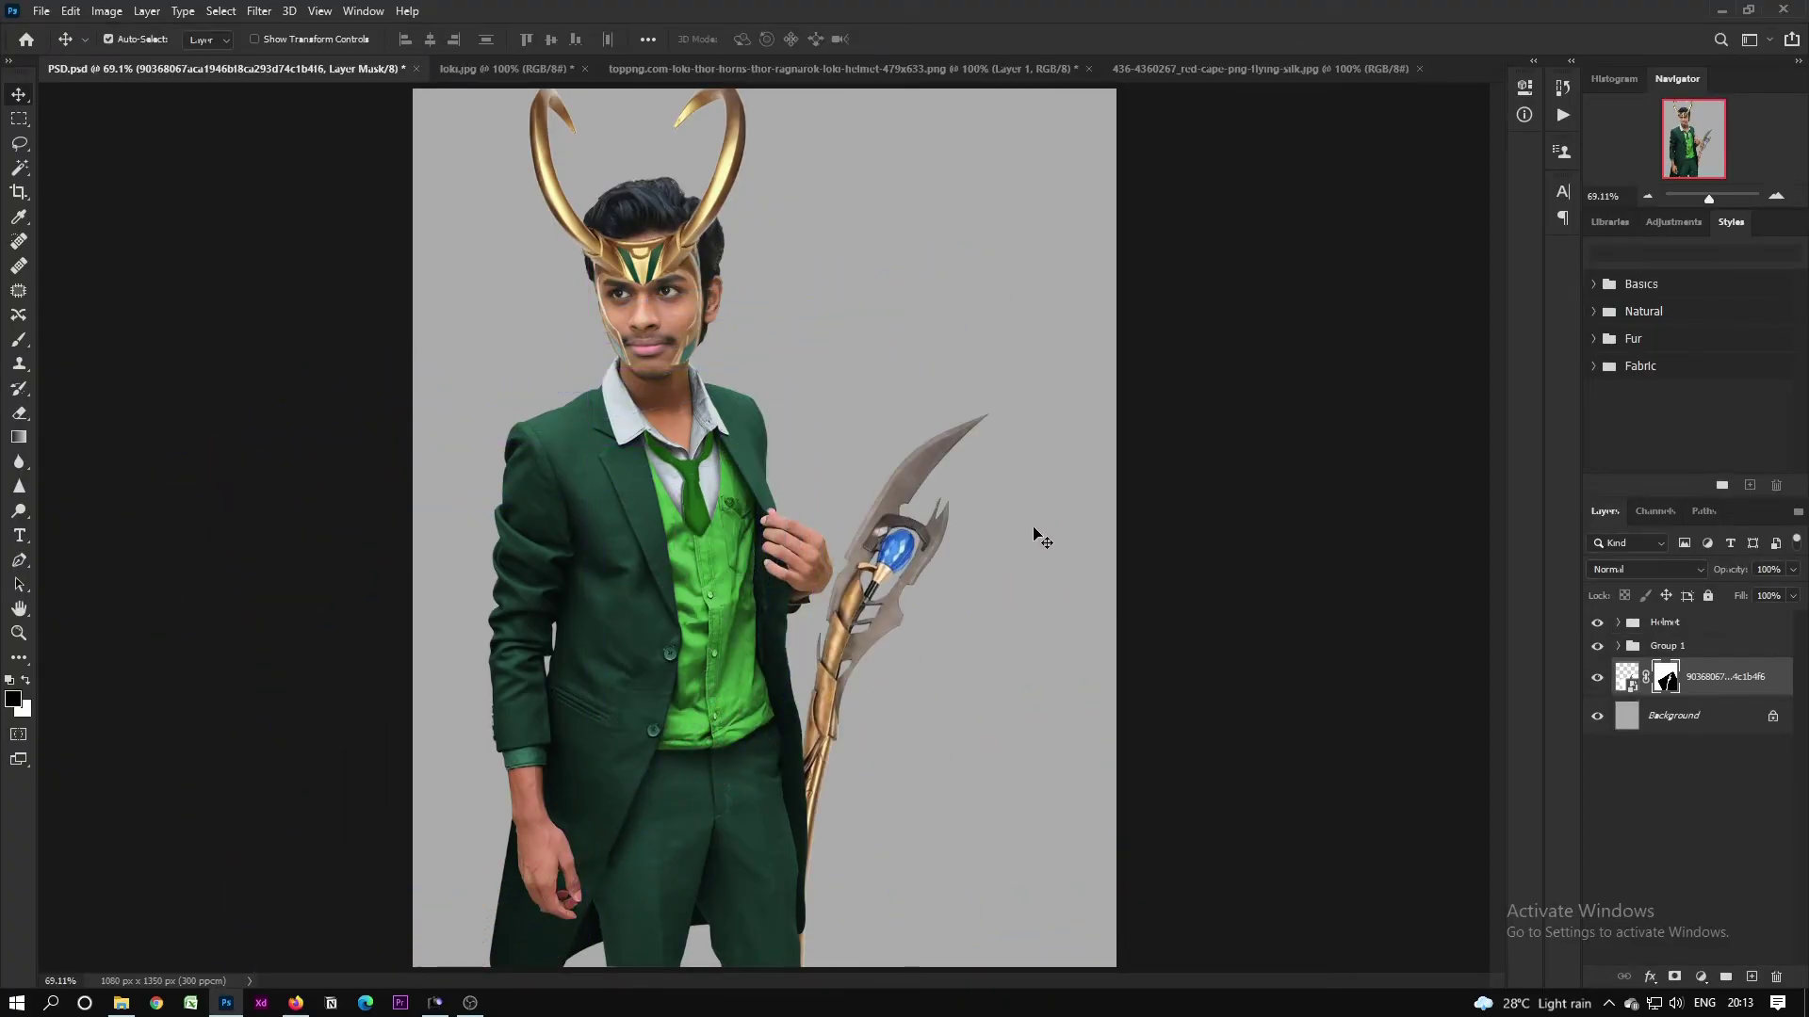
key(ctrl)
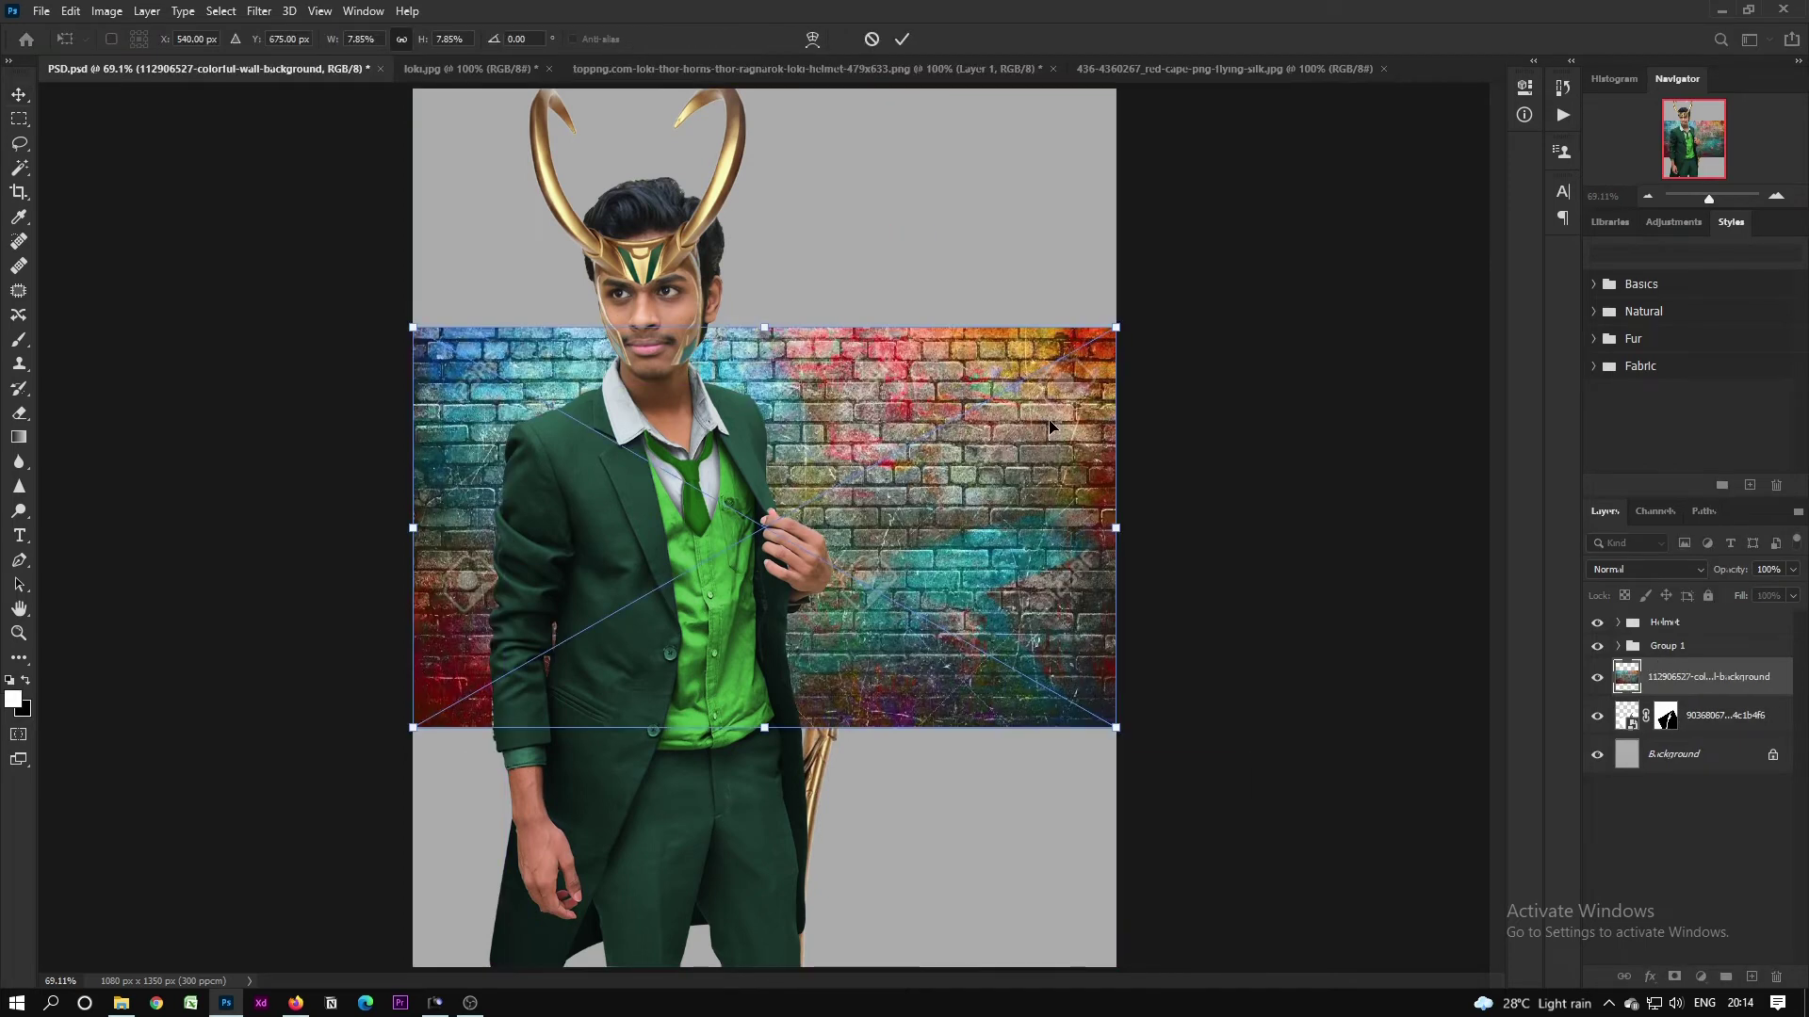
Step: Try flipping the colourful brick wall image horizontally
right_click(1052, 424)
click(1093, 711)
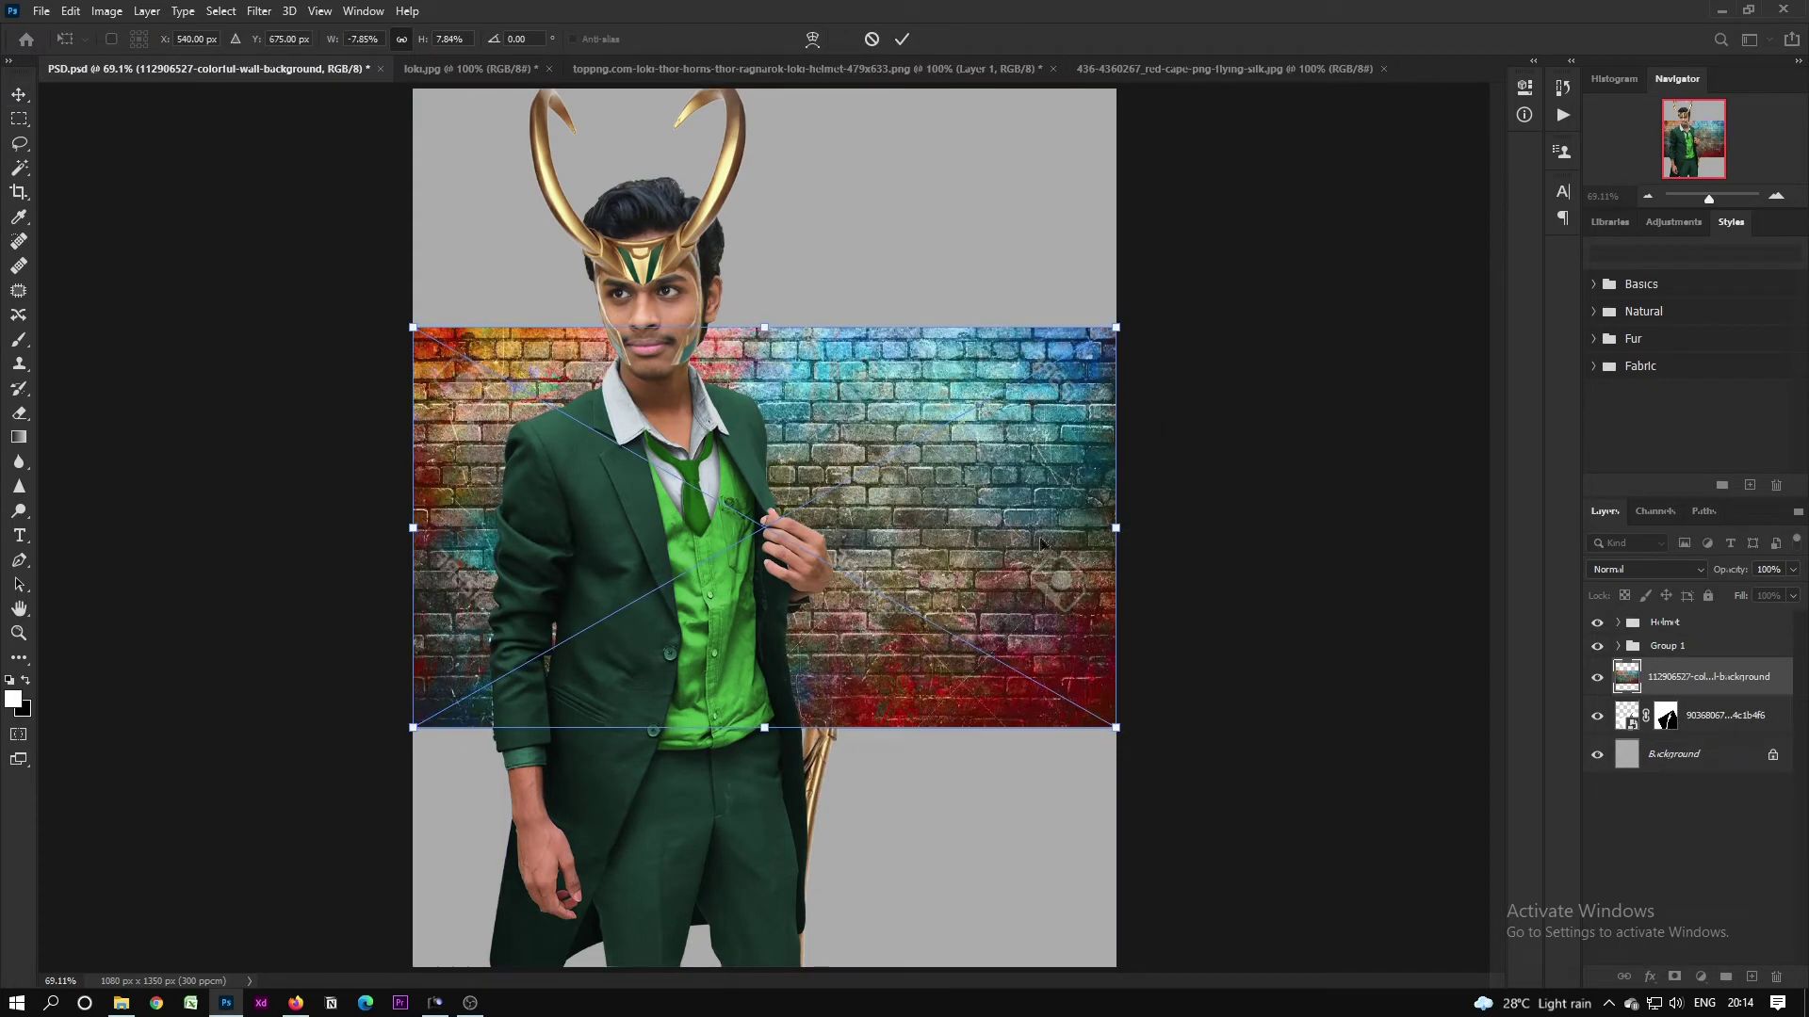
right_click(1029, 510)
click(1065, 802)
right_click(969, 567)
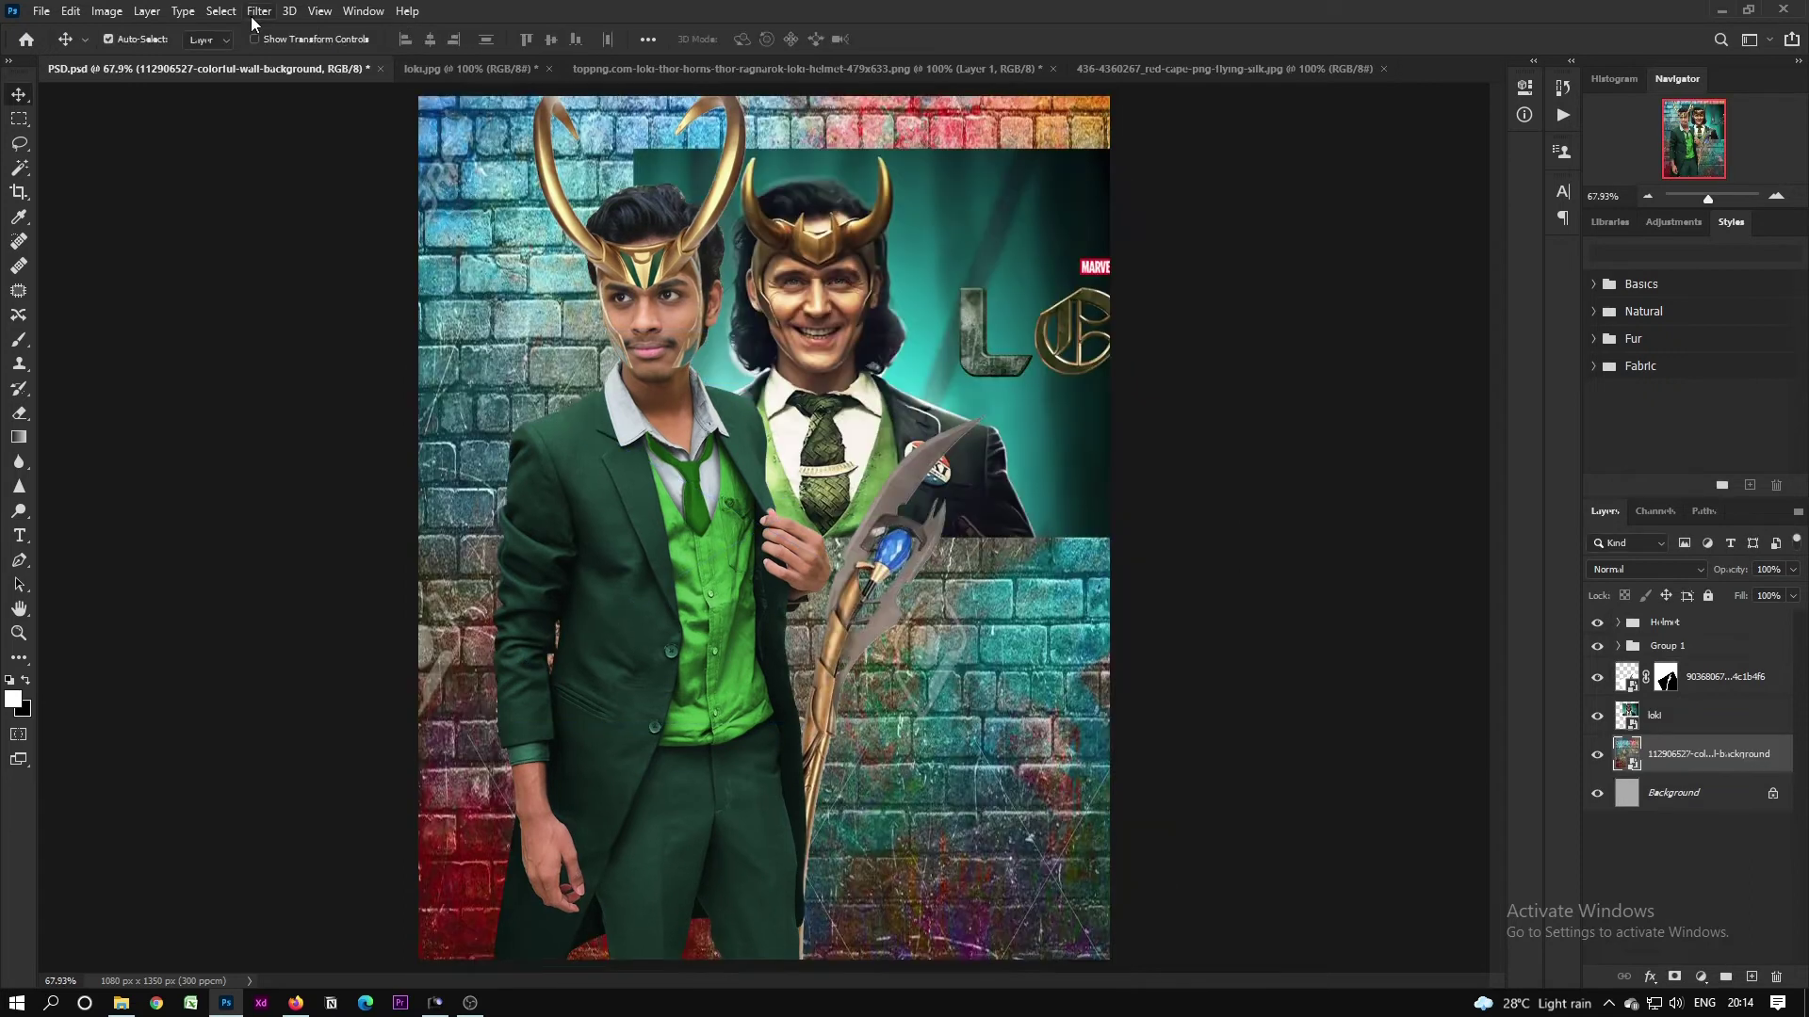
Step: Apply a Gaussian Blur to the colourful brick wall layer
click(259, 10)
mouse_move(325, 227)
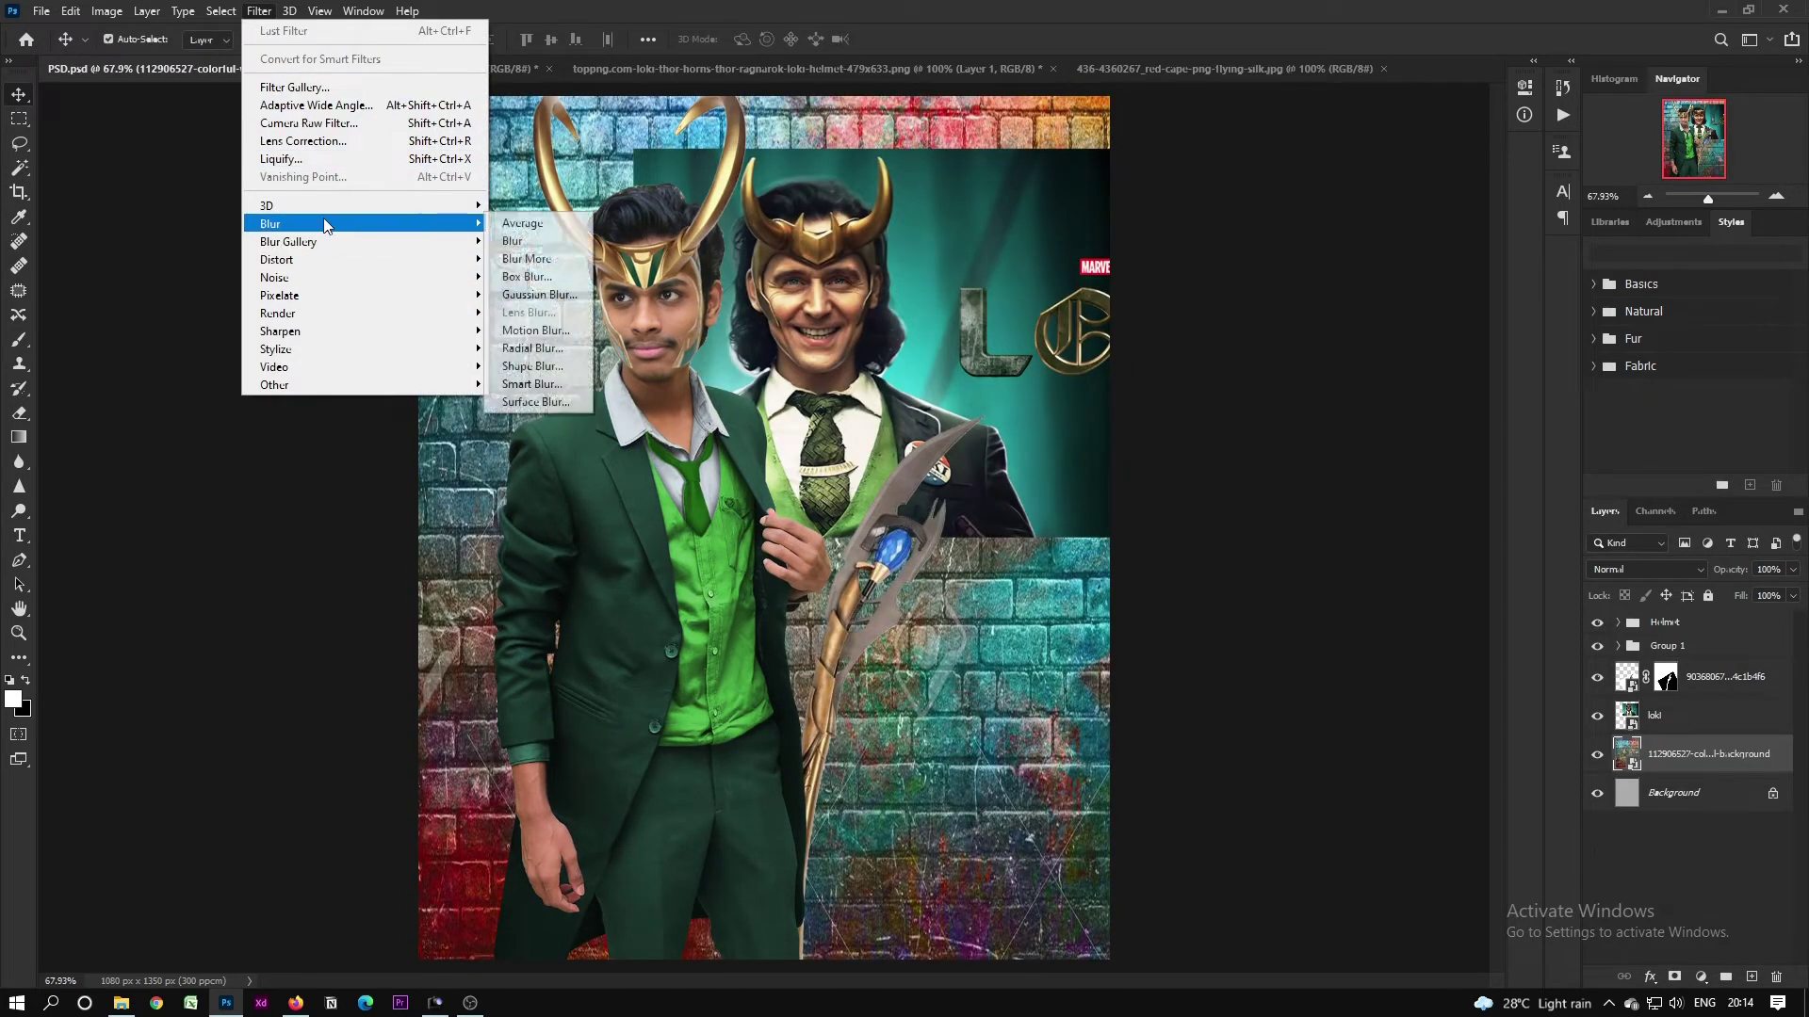
click(539, 294)
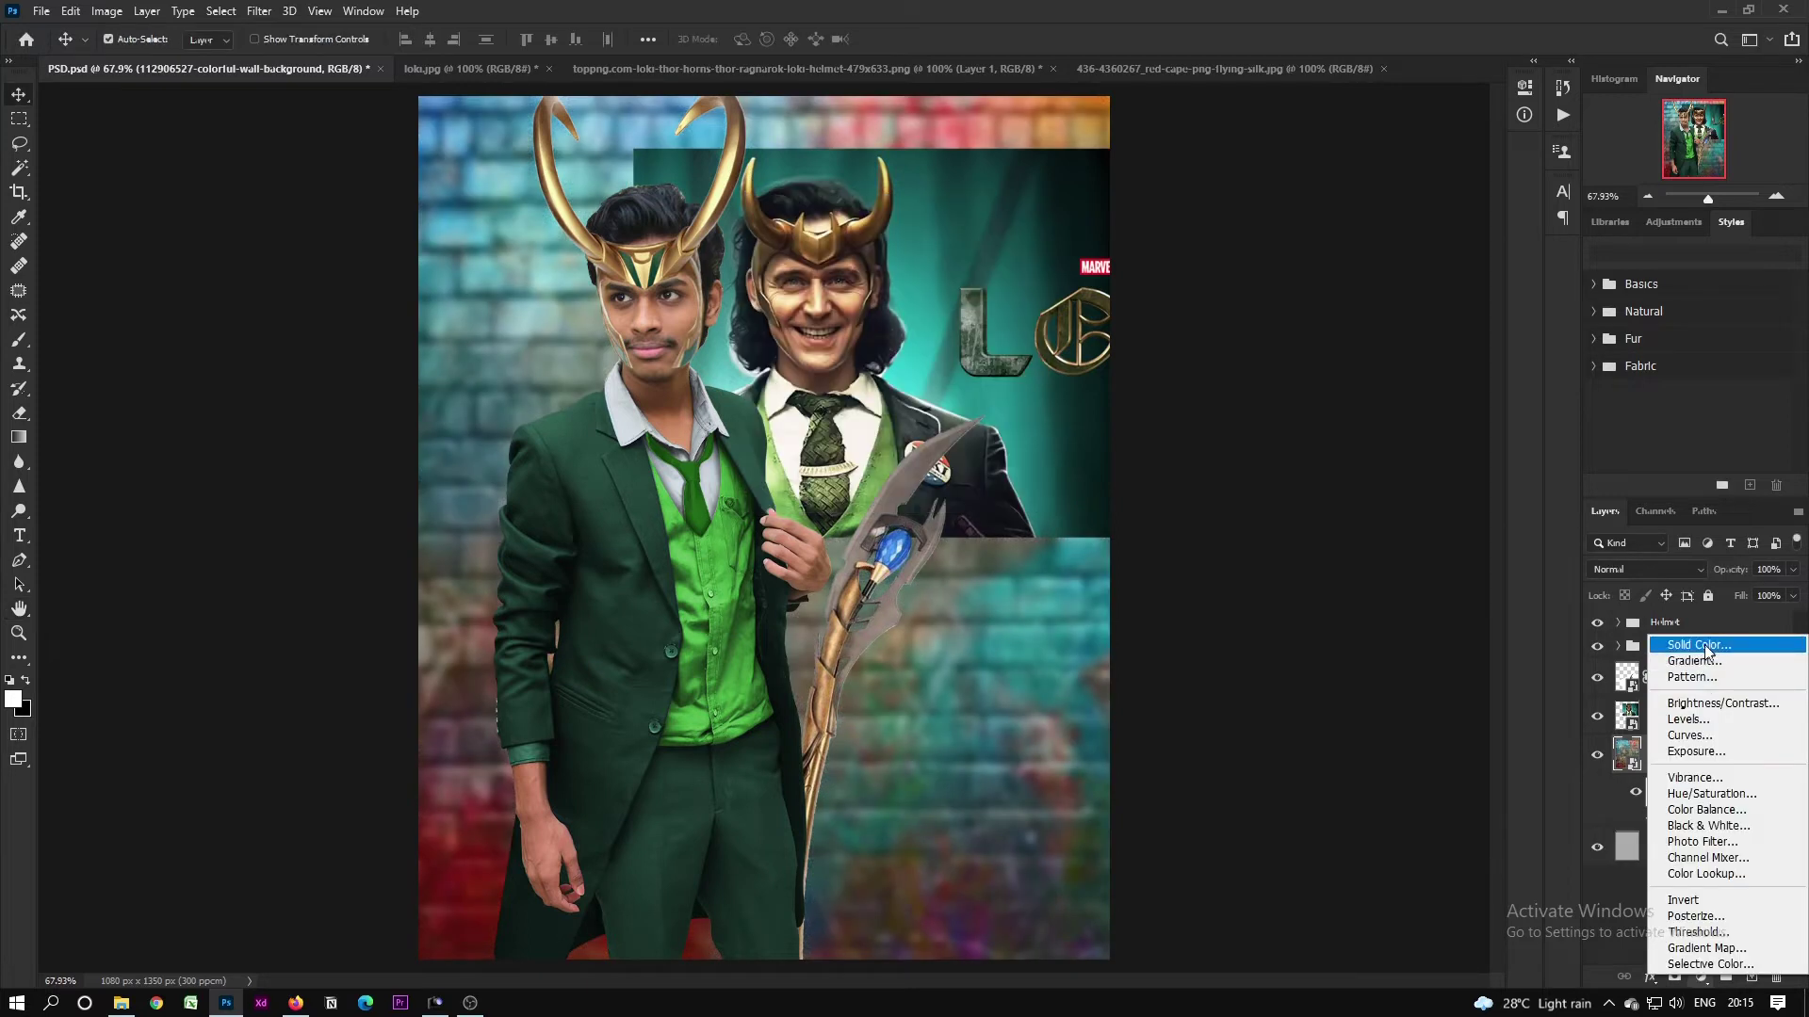
Step: Add a Solid Color fill above the brick wall in a teal sampled from the Loki poster's background
click(1701, 643)
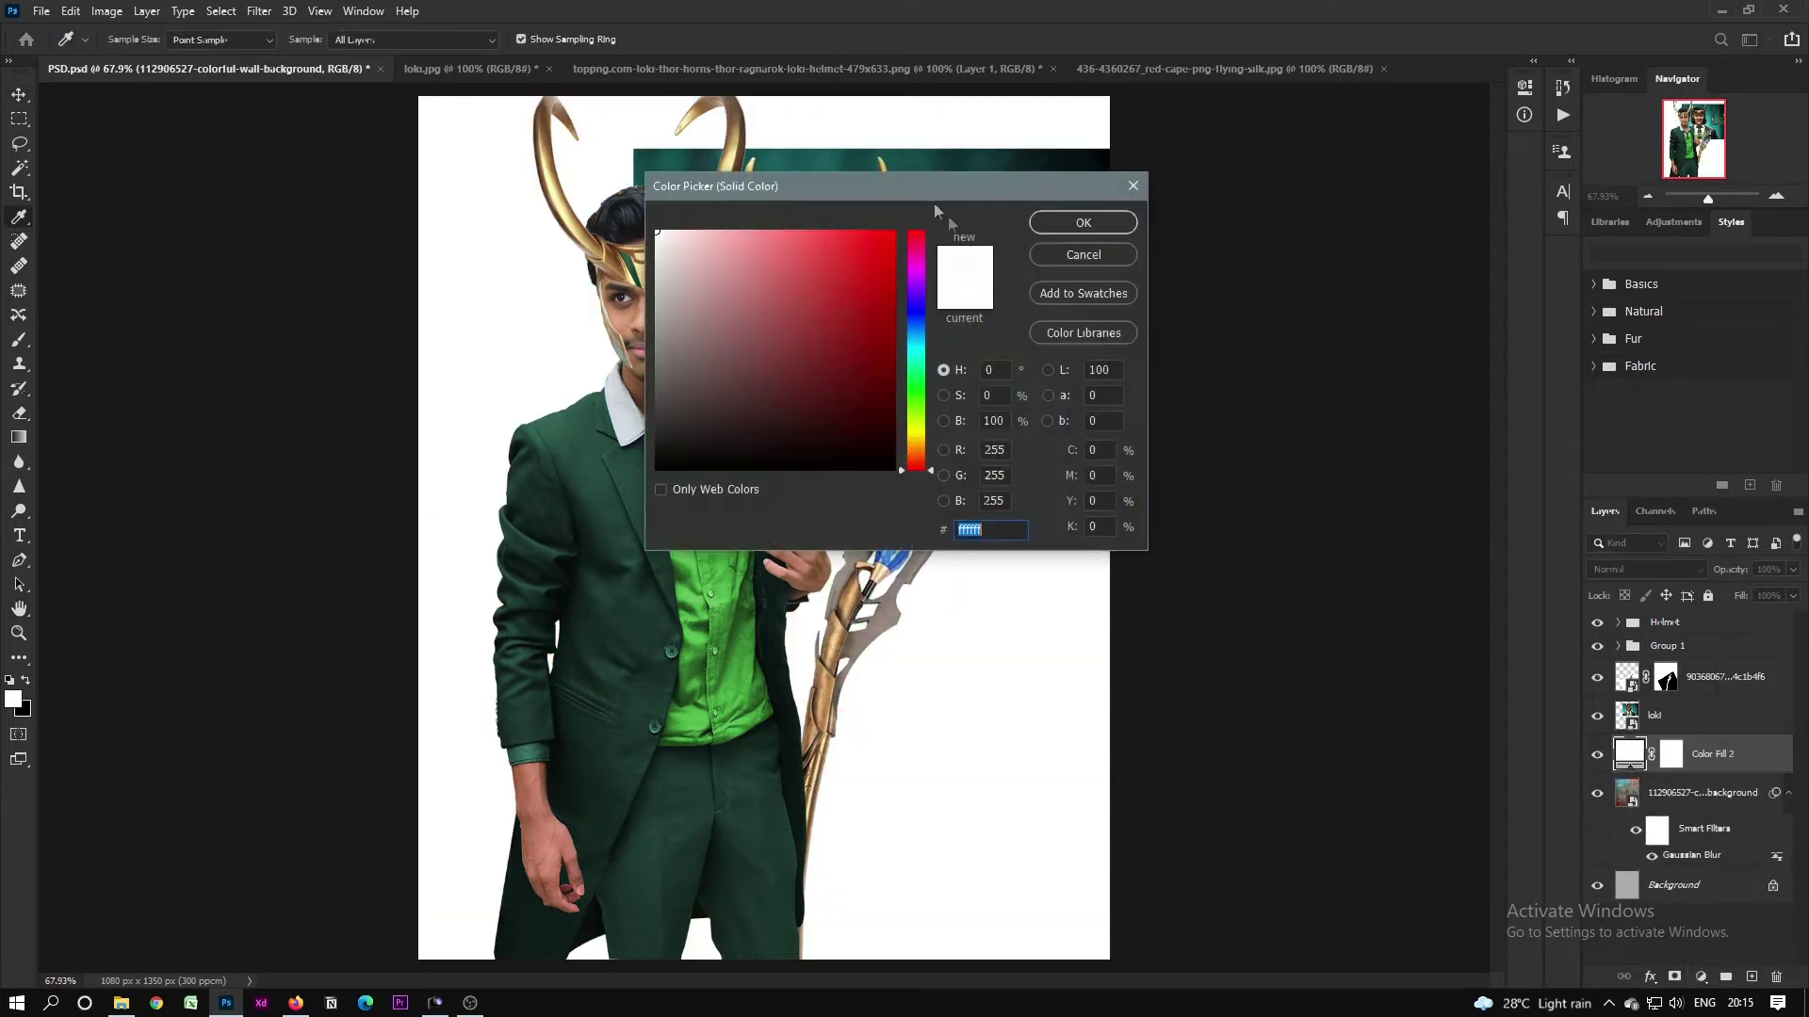
drag(935, 209, 1012, 437)
click(933, 281)
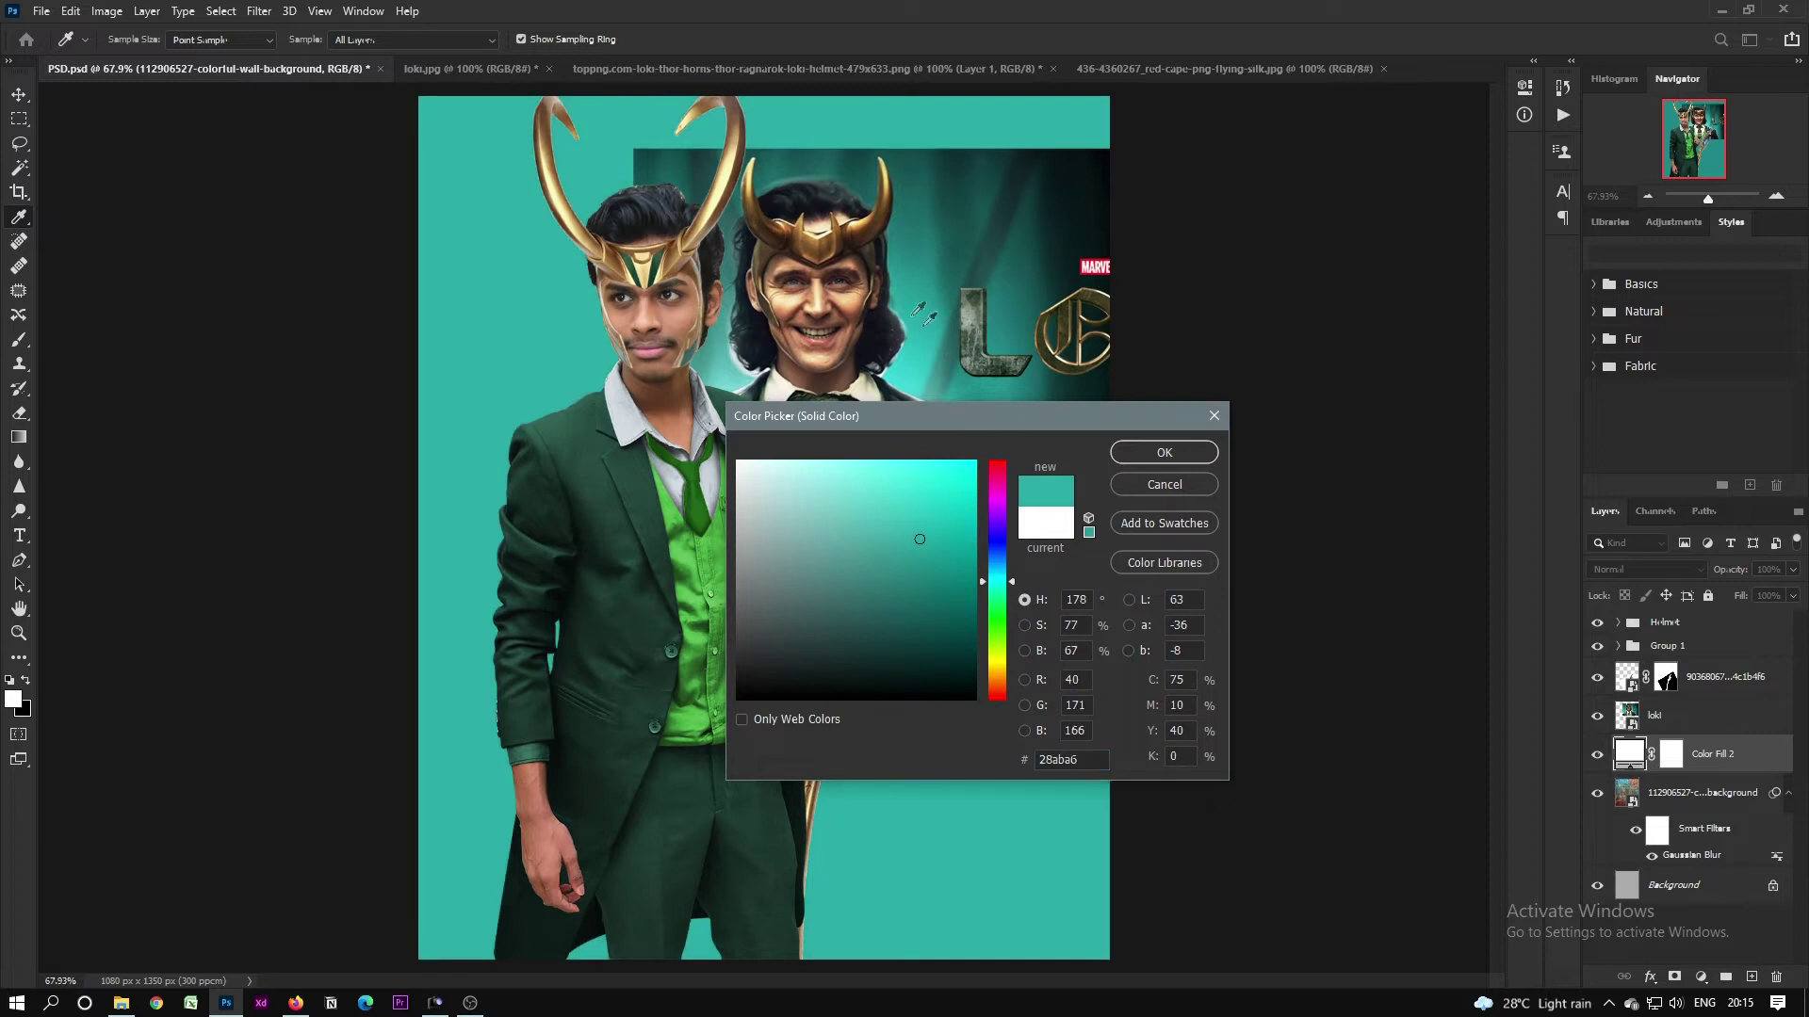
click(1131, 455)
Step: Step through the teal fill layer's blending modes, from Multiply past Hard Mix, to tint the blurred brick wall teal
click(1653, 569)
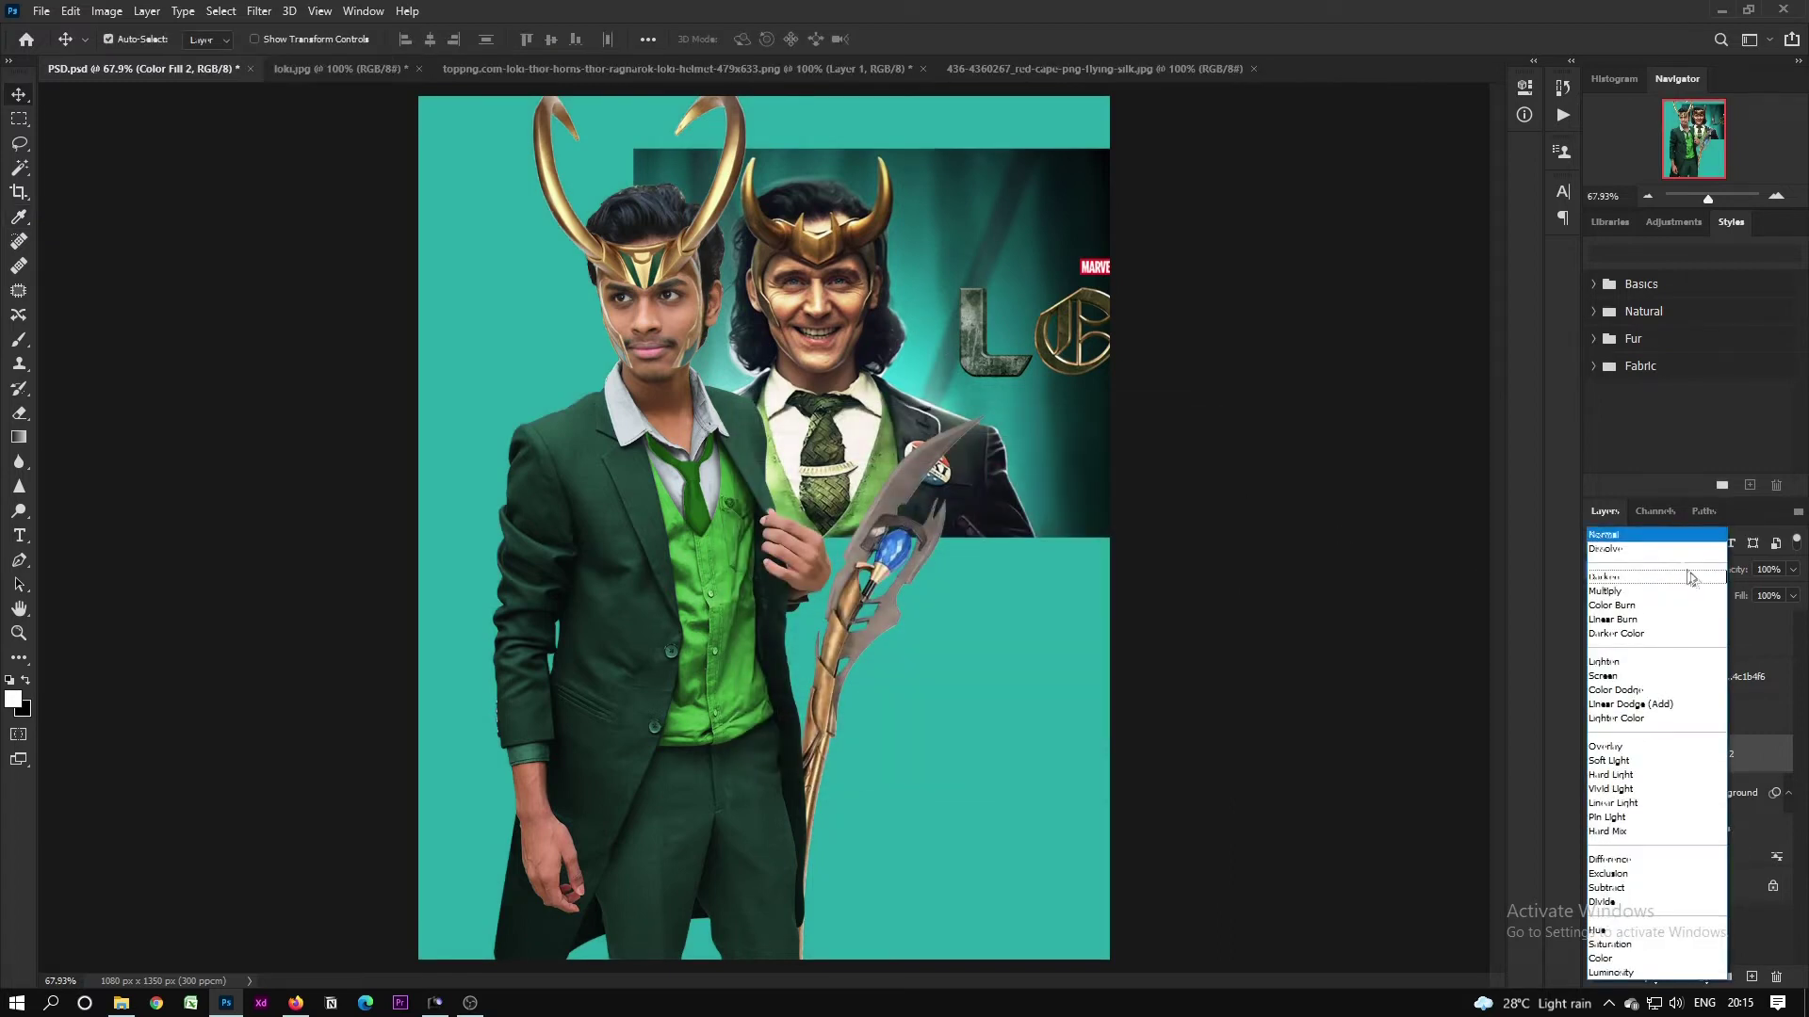
click(1646, 534)
key(Down)
key(Down)
key(Down)
key(Down)
key(Down)
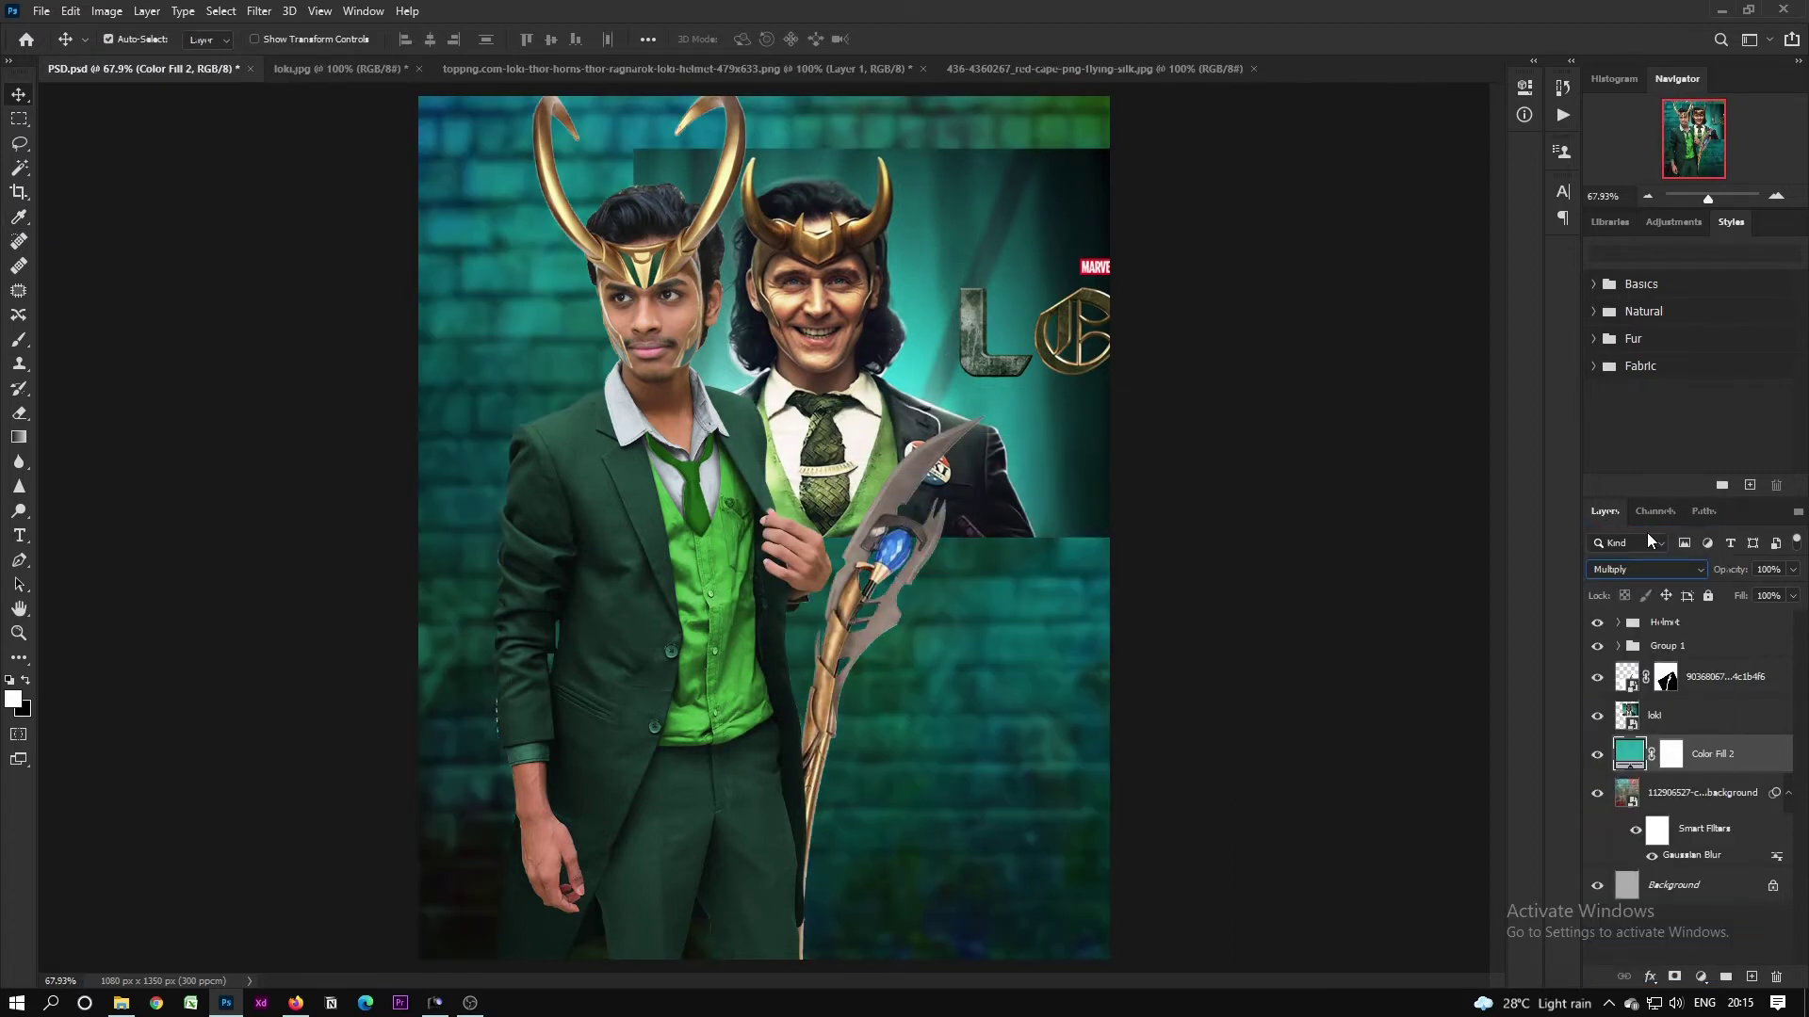
key(Down)
key(Down)
key(Down)
key(Down)
key(Down)
key(Down)
key(Down)
key(Down)
key(Down)
key(Down)
key(Down)
key(Down)
key(Down)
key(Down)
key(Down)
key(Down)
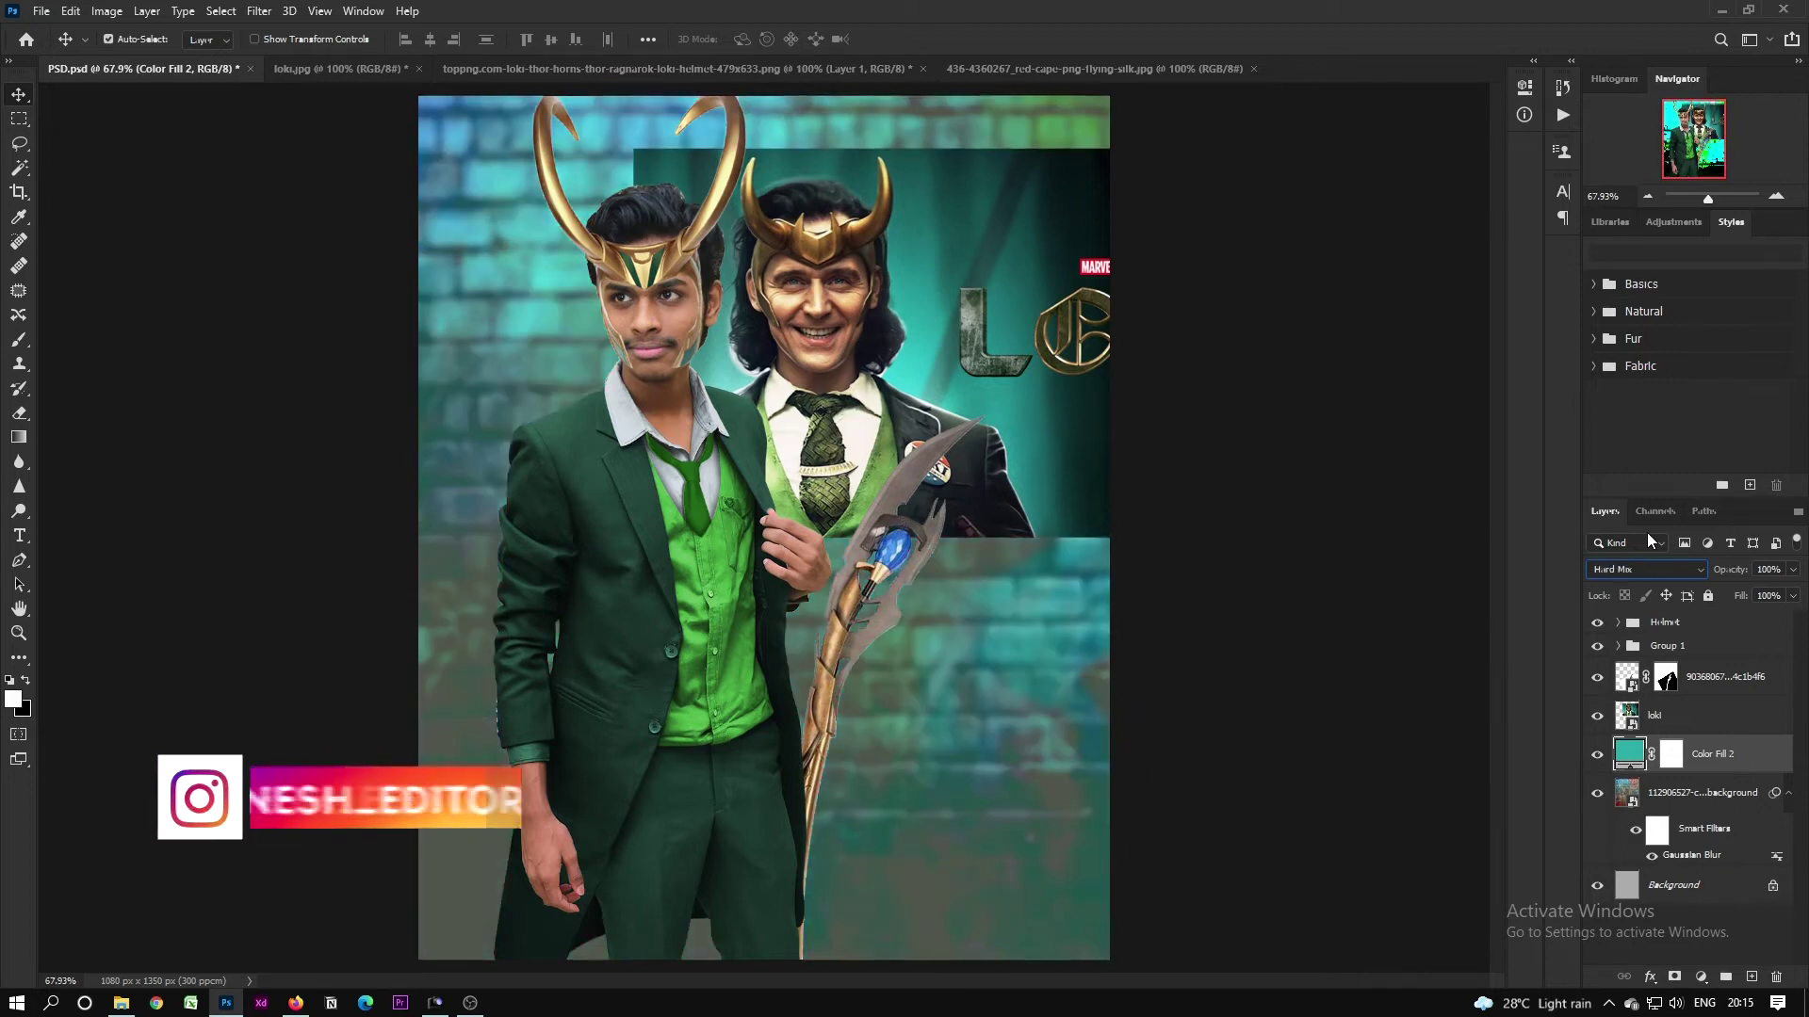
key(Down)
key(Down)
key(Down)
key(Up)
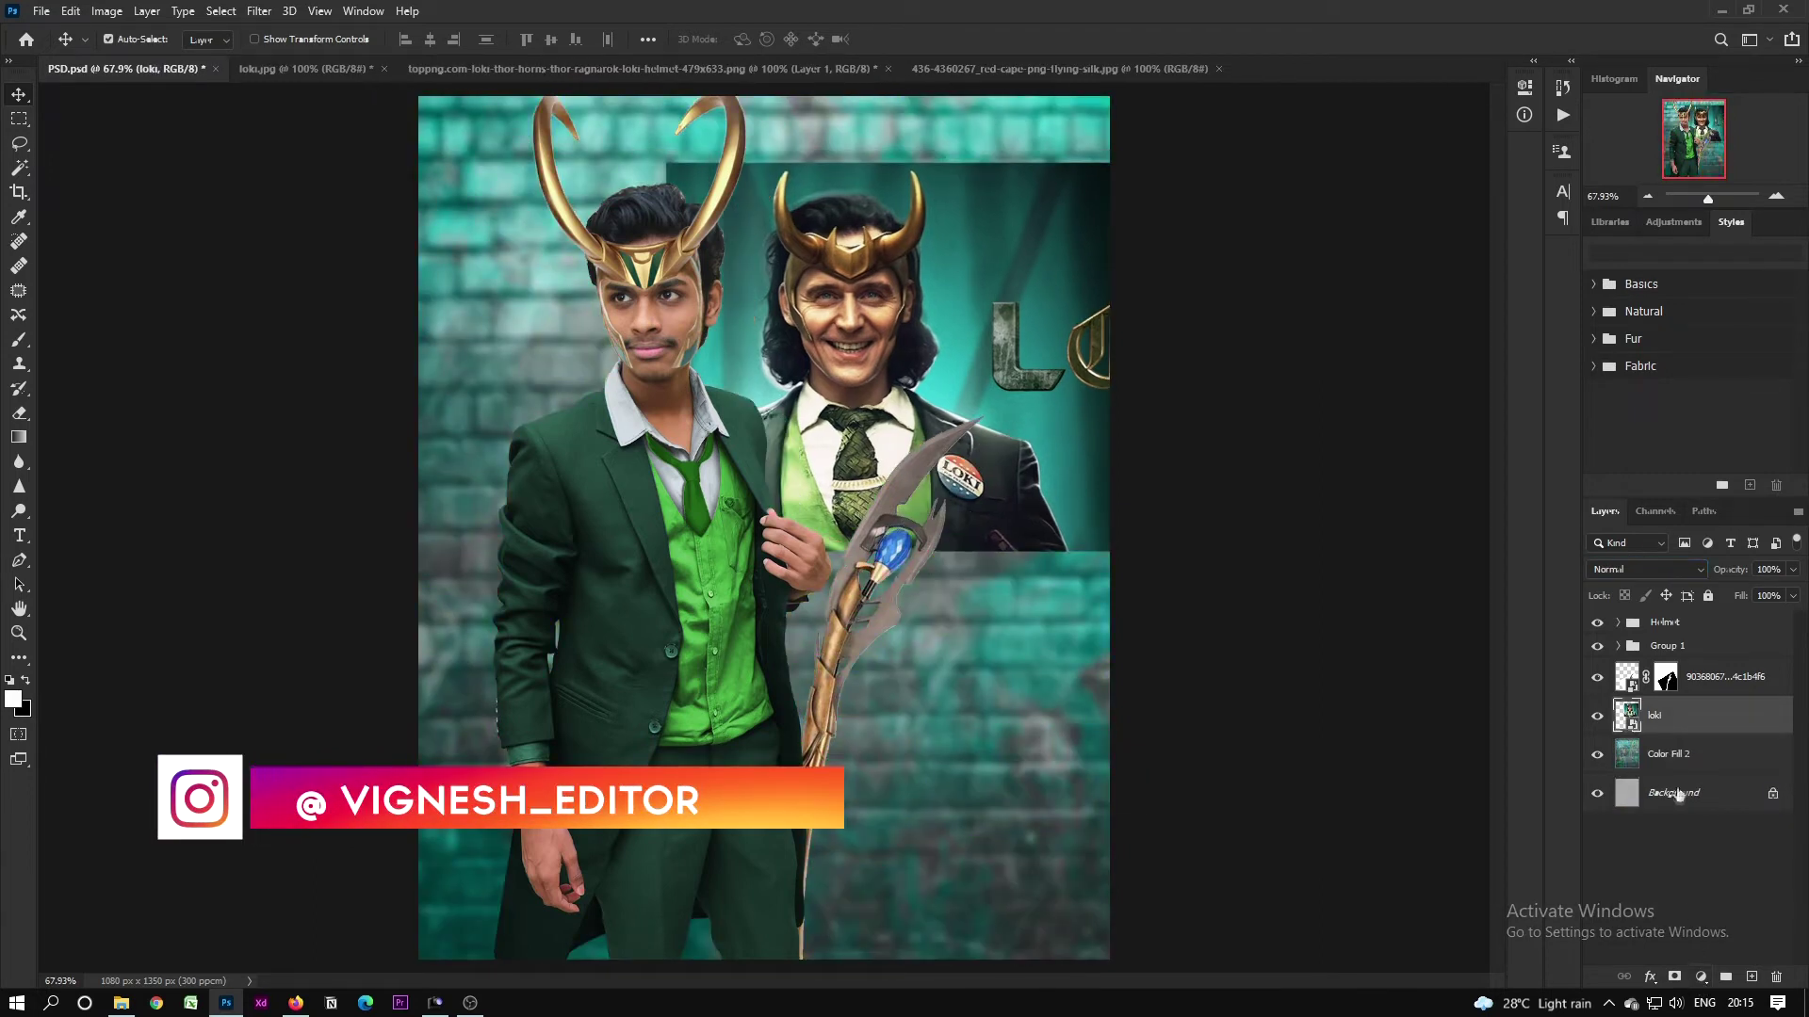
Step: Add a black Solid Color fill layer directly above the merged teal brick wall
click(1673, 770)
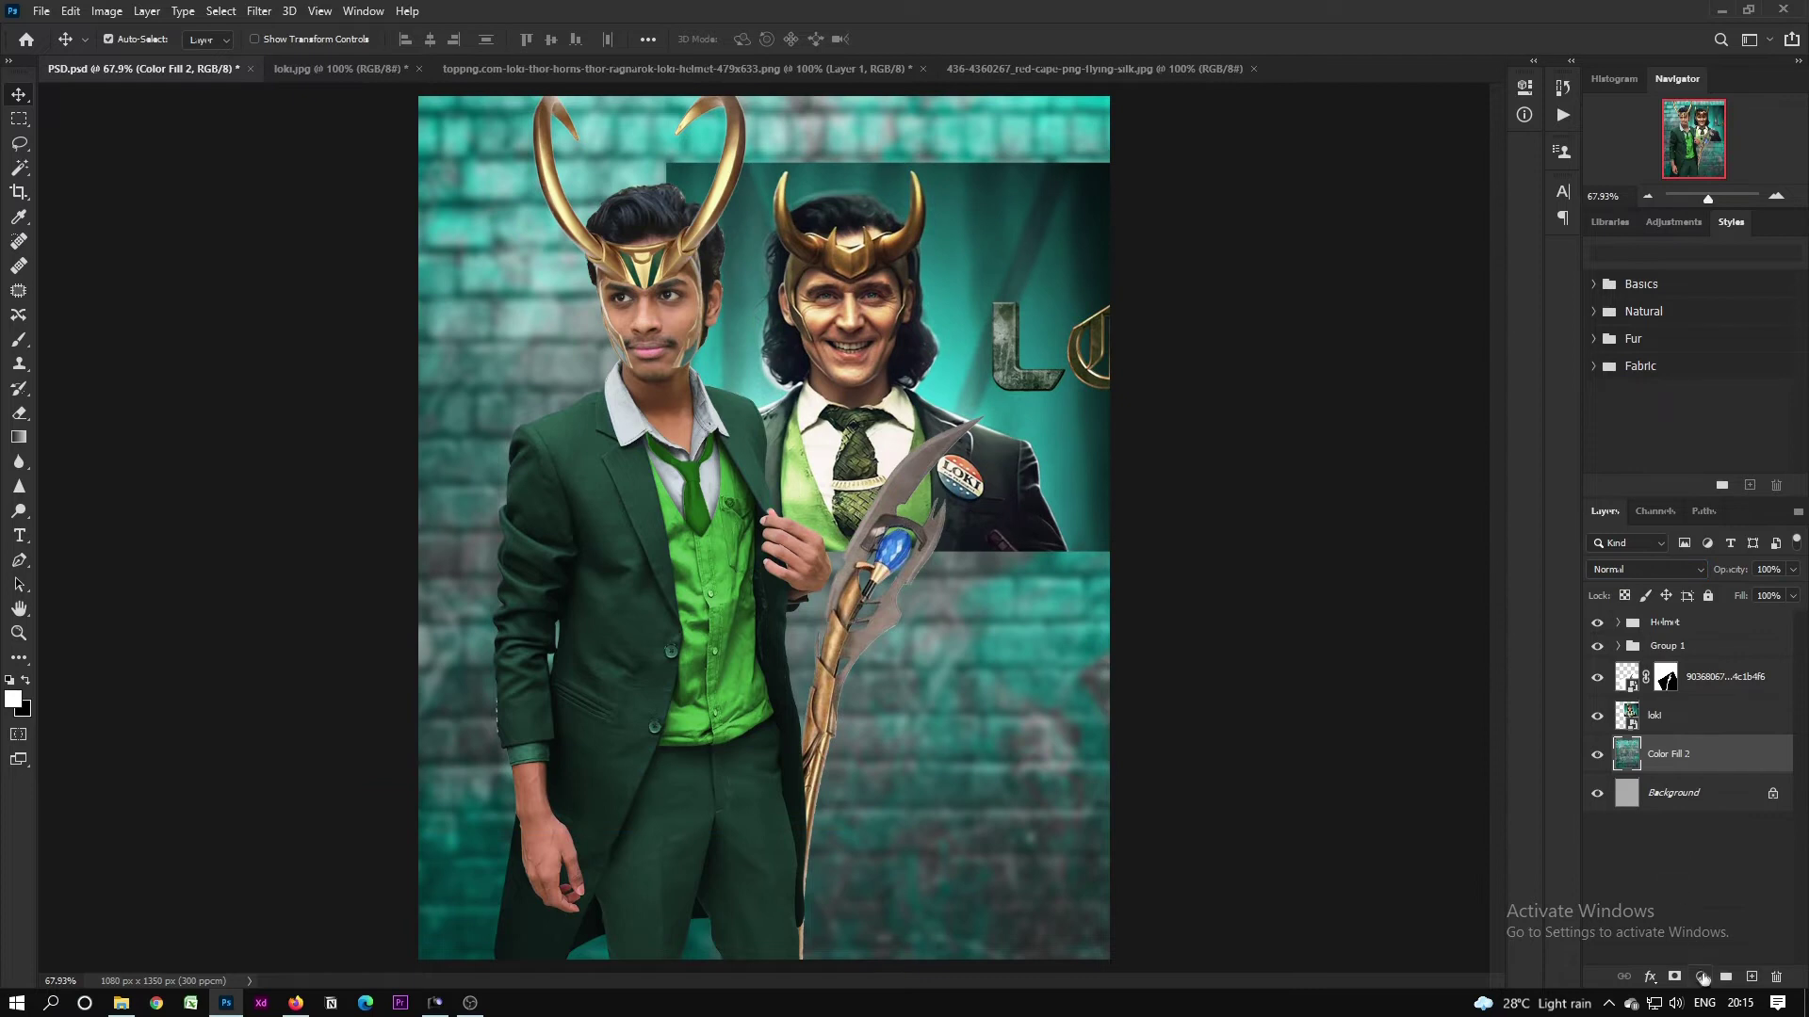
click(1701, 976)
click(1673, 647)
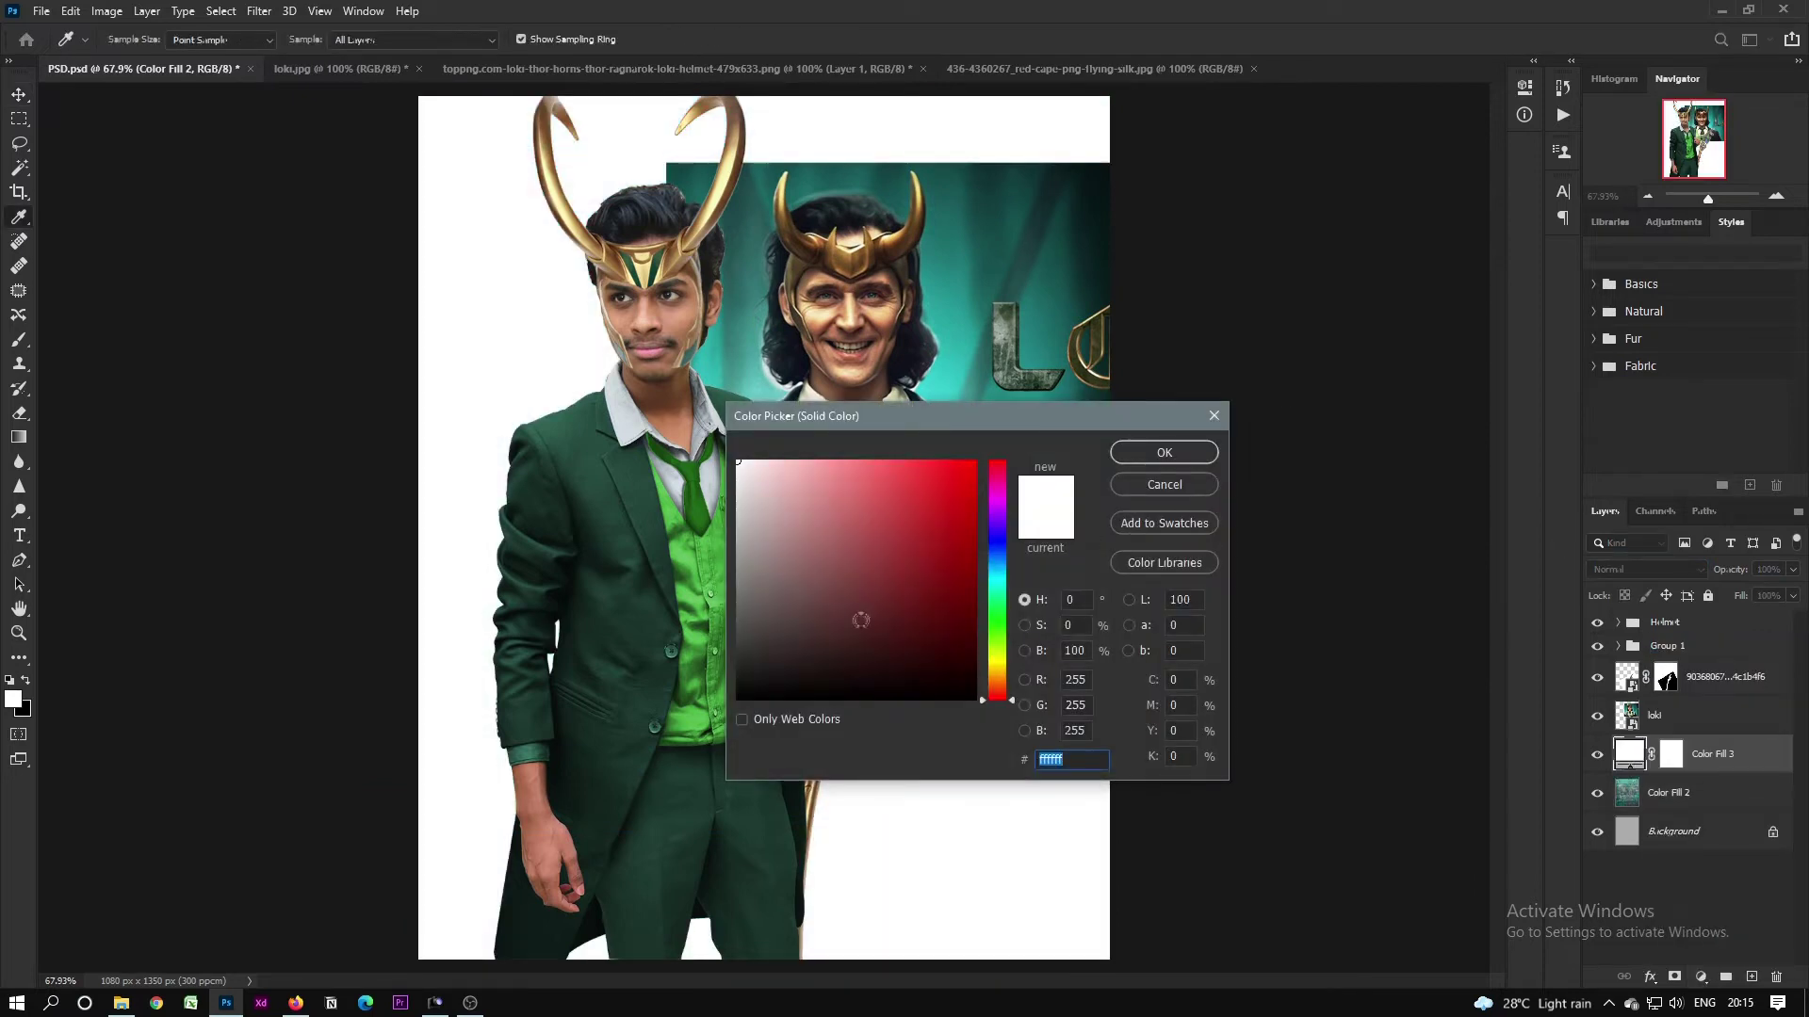
drag(860, 618, 736, 700)
click(1165, 453)
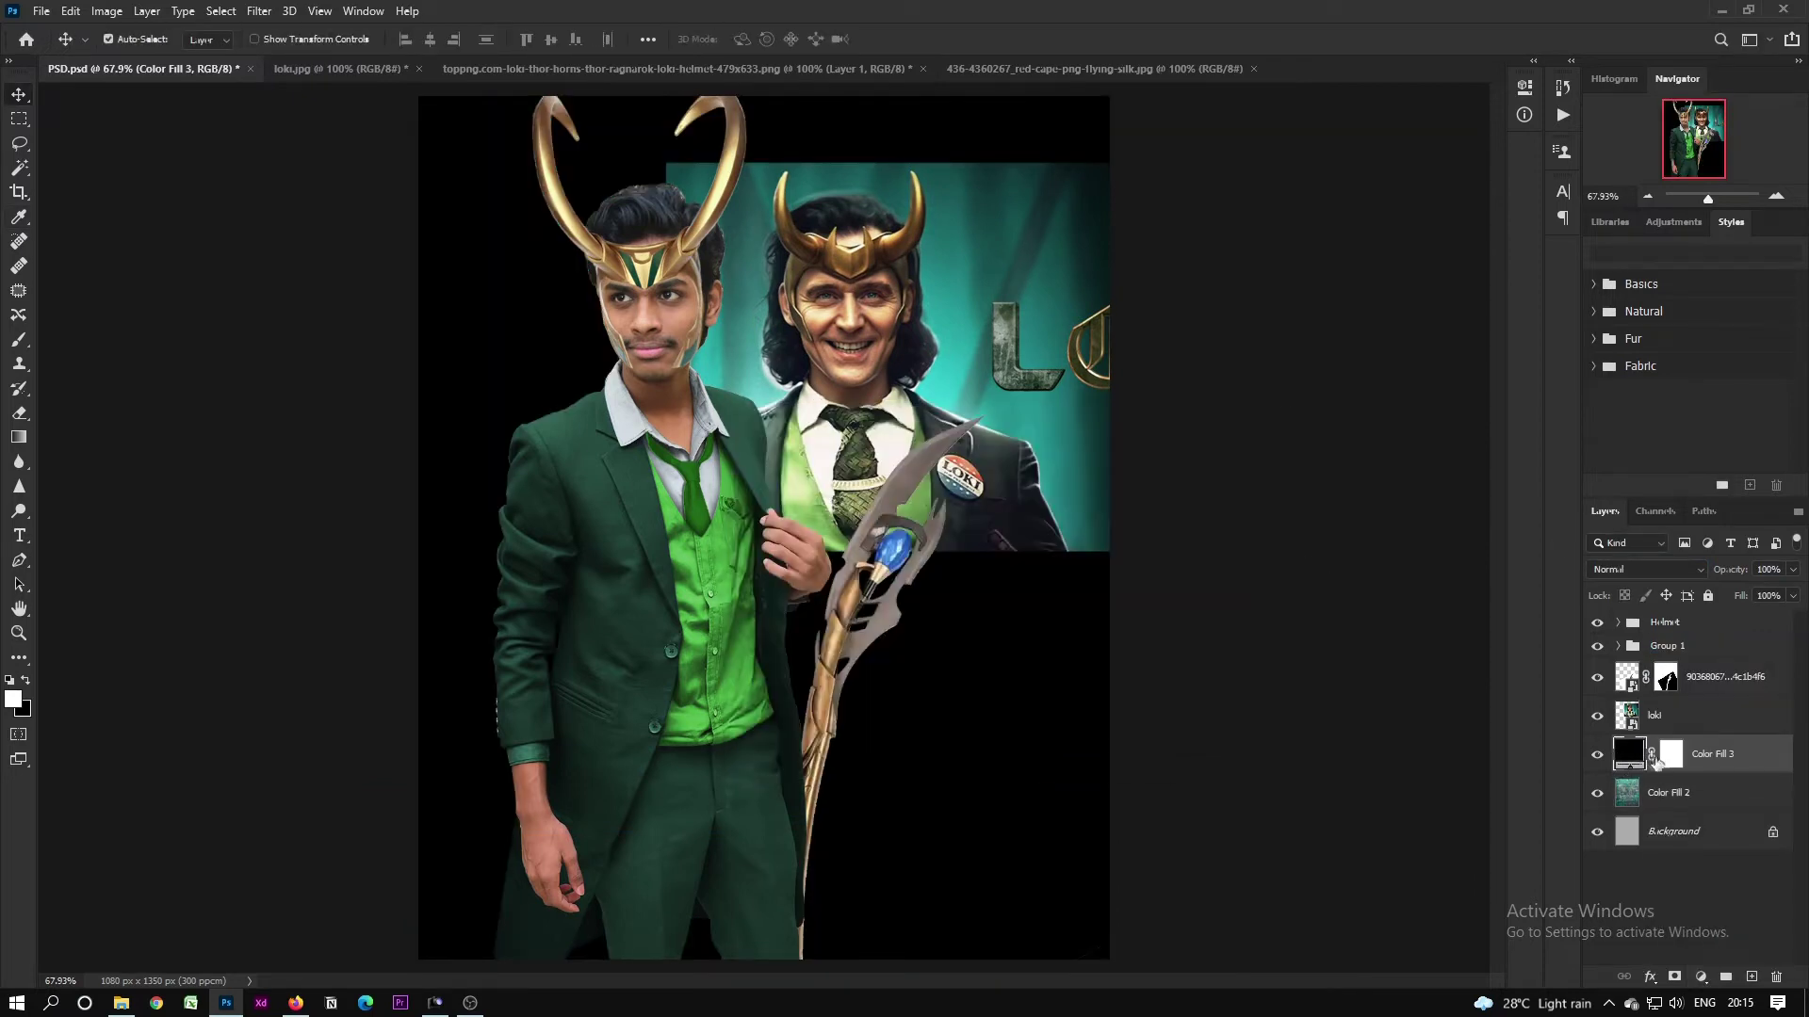
Step: Invert the layer mask of the black fill so the teal brick wall shows through
click(1670, 755)
click(19, 342)
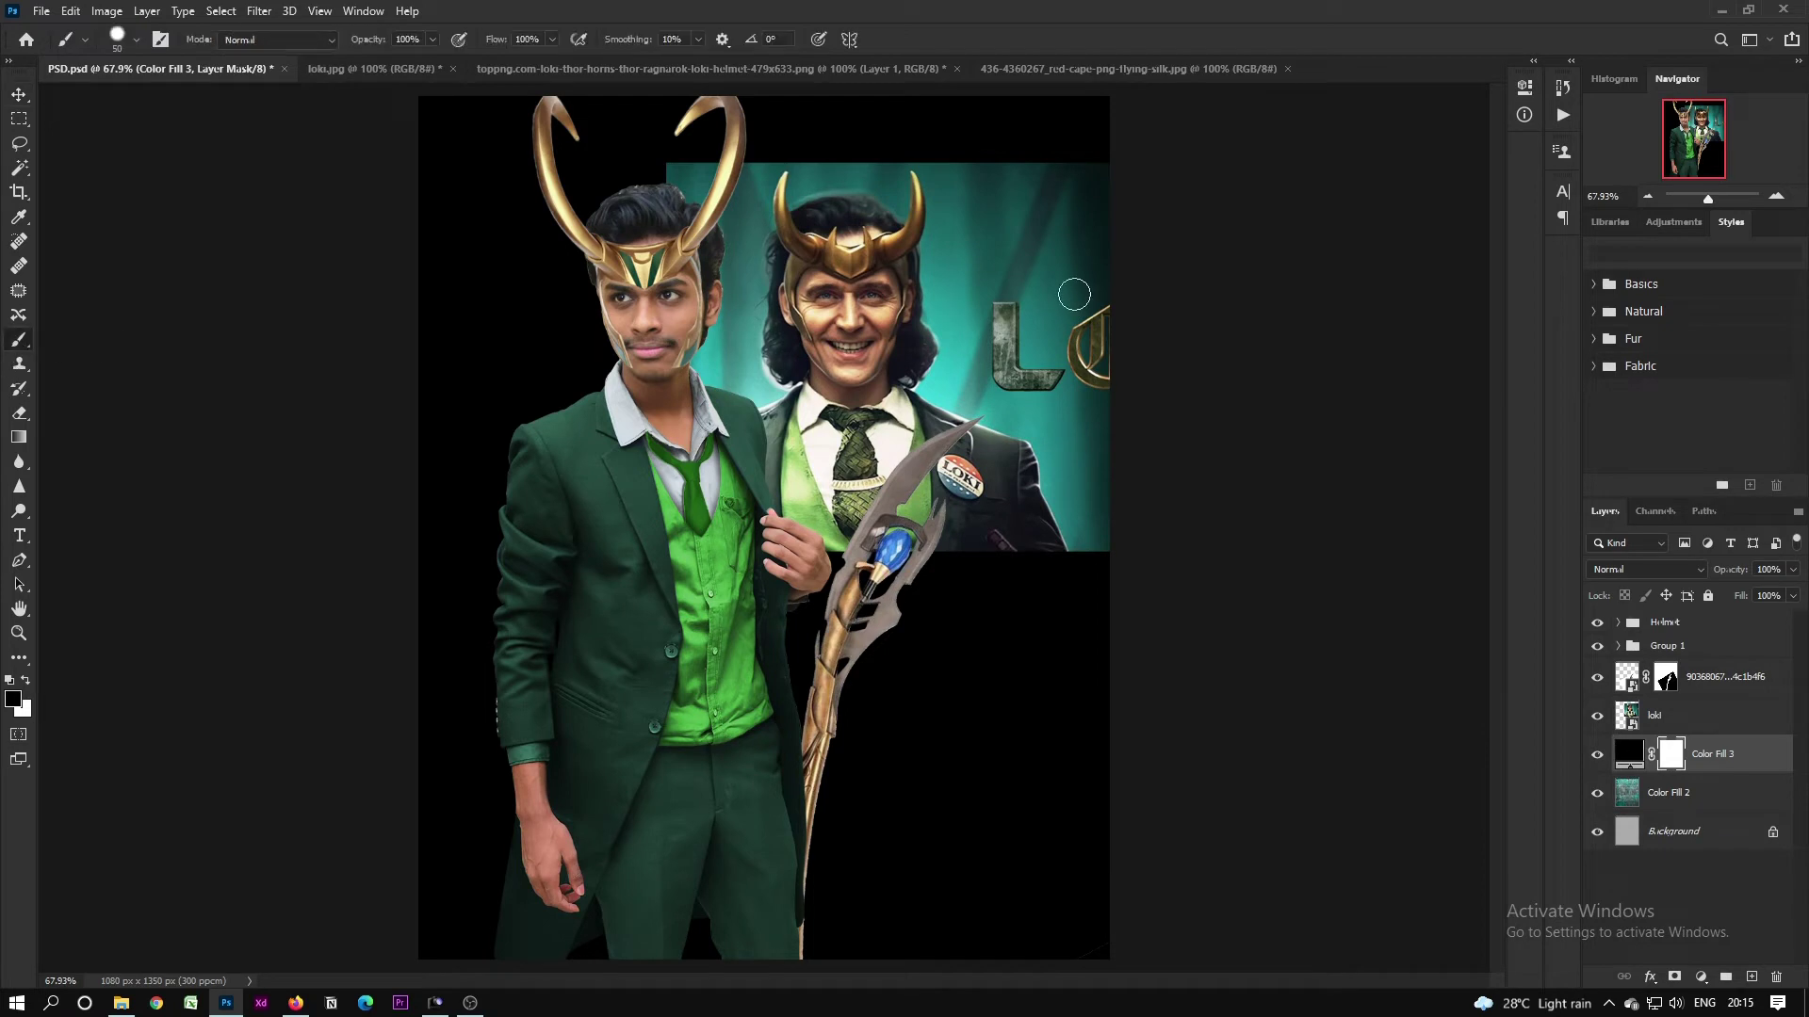
key(ctrl+i)
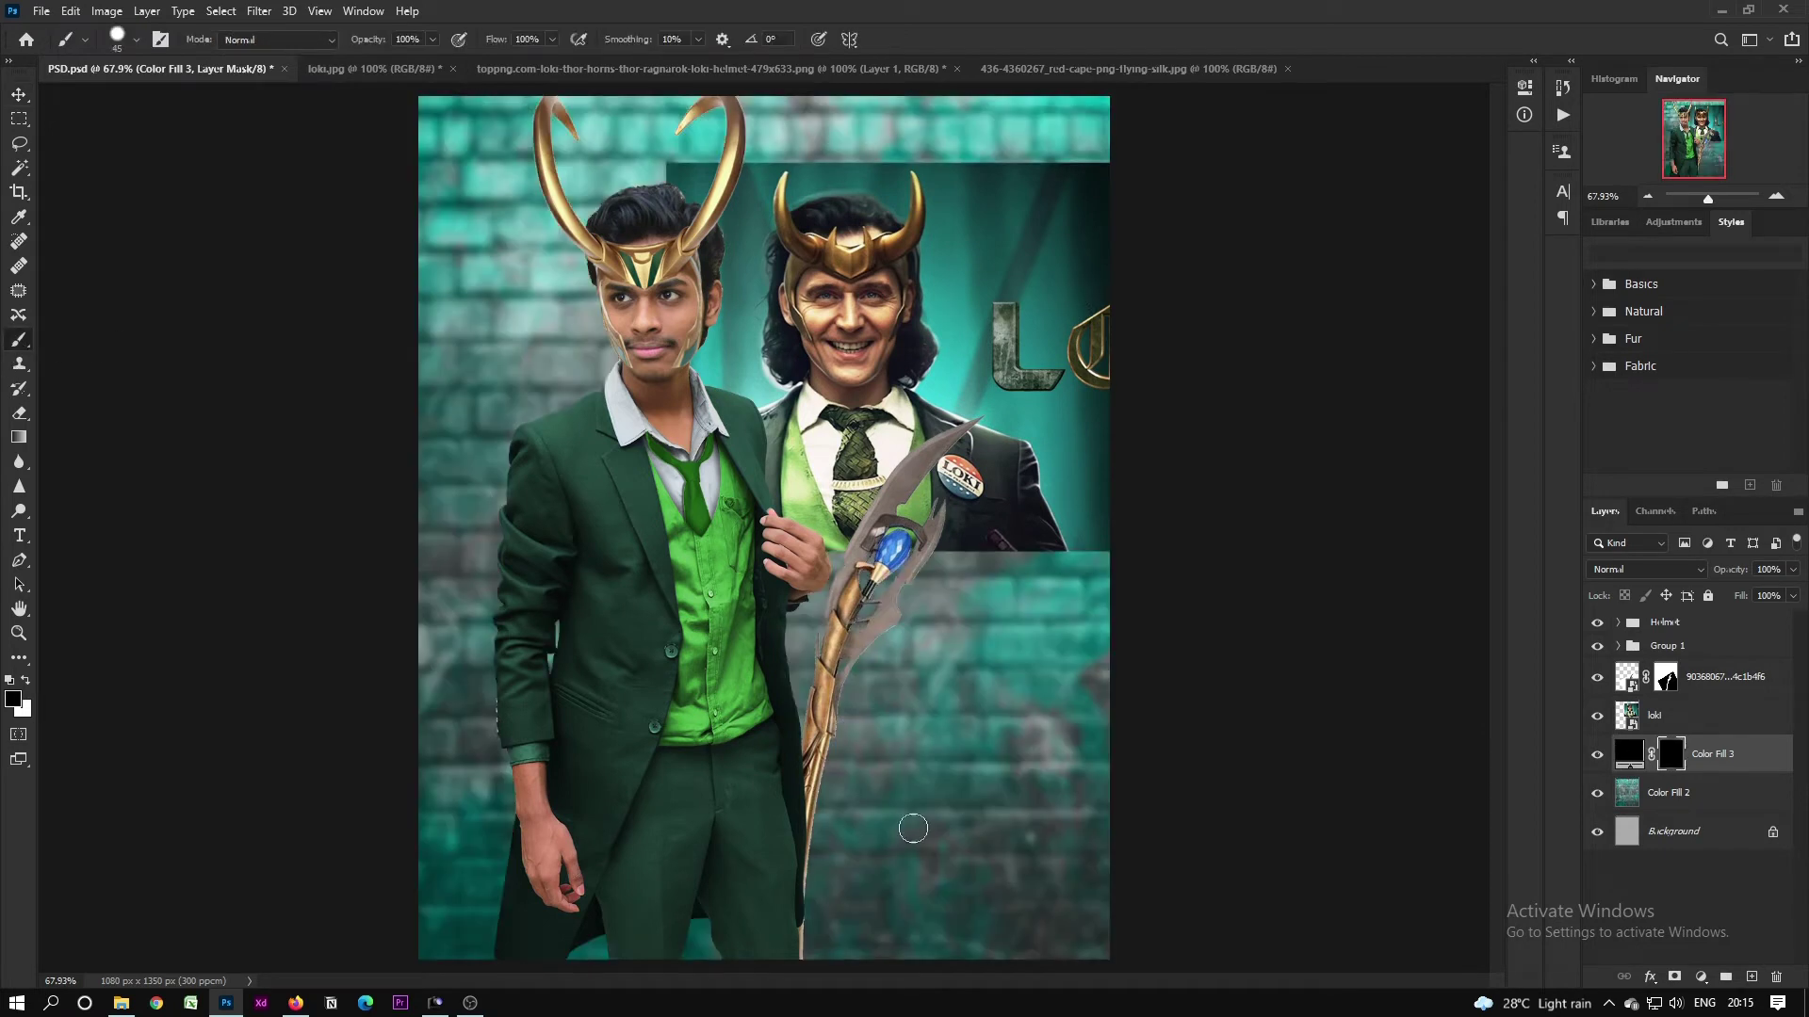
Step: Paint white on the black fill's mask with a large soft brush down the picture's left edge to darken the wall
key(bracketright)
key(bracketright)
key(bracketright)
key(bracketright)
key(bracketright)
key(bracketright)
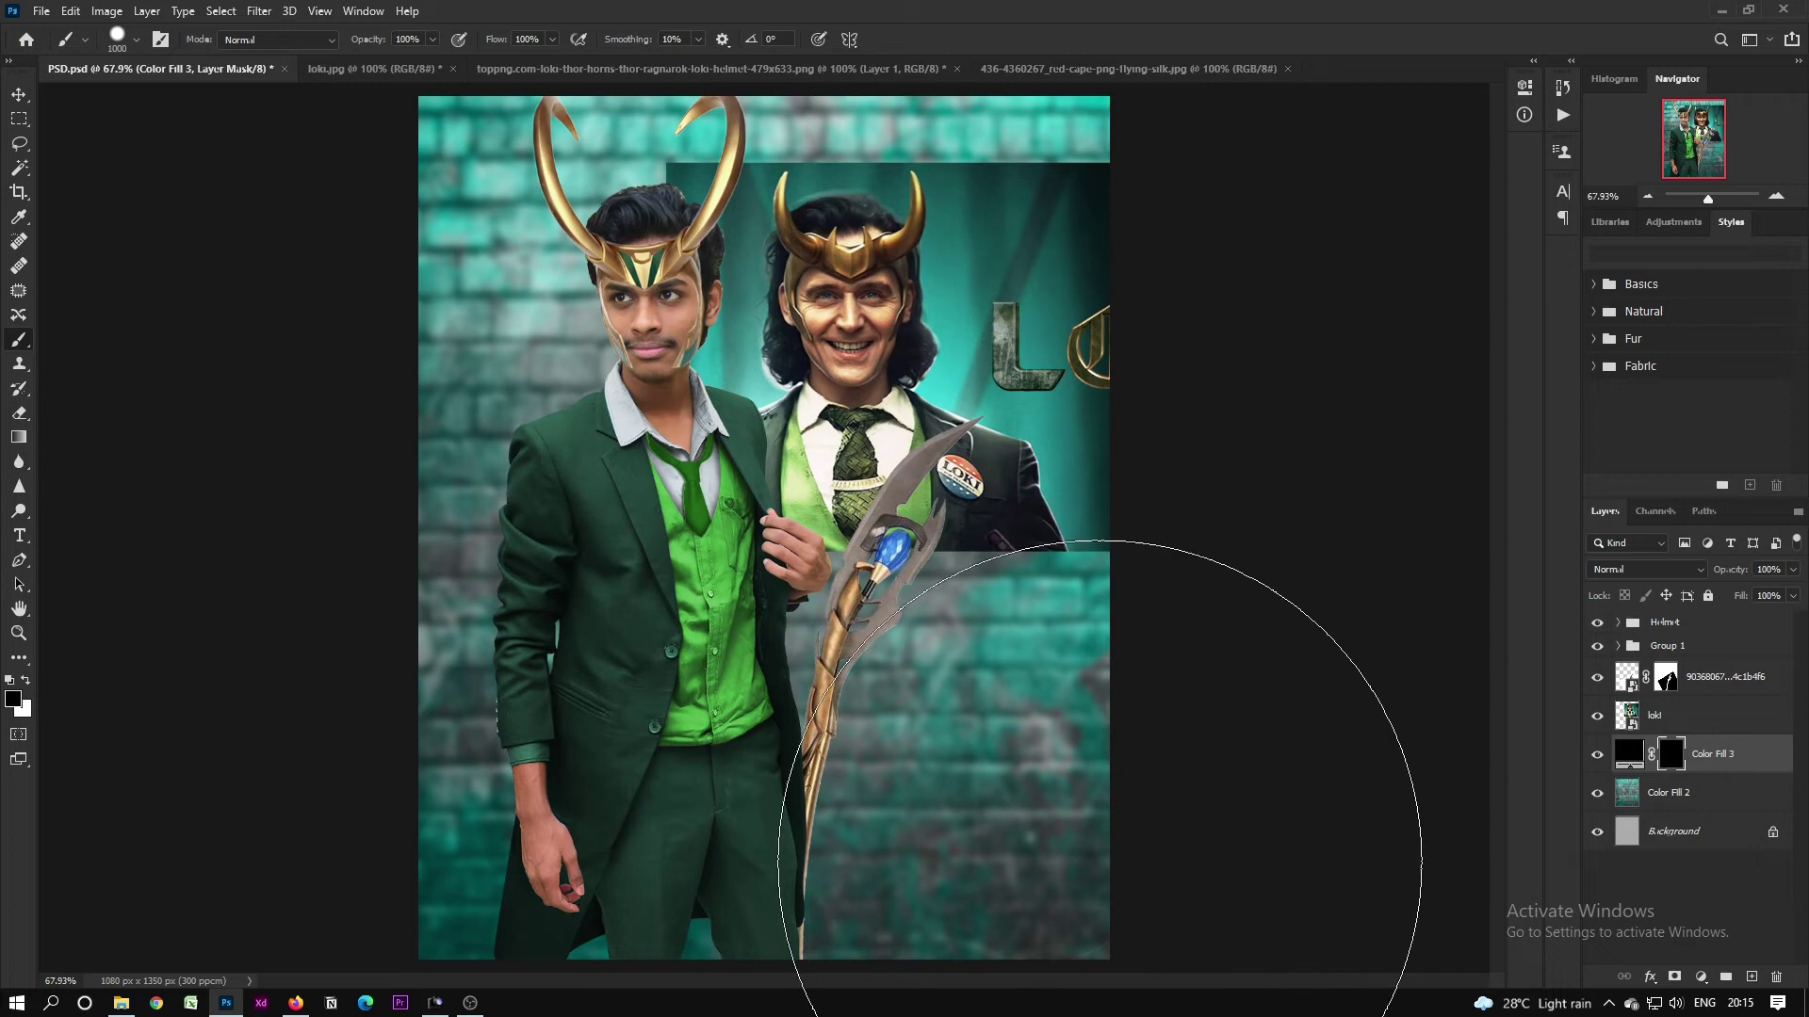
key(x)
right_click(900, 767)
drag(1099, 769, 1048, 769)
click(1296, 842)
key(ctrl+z)
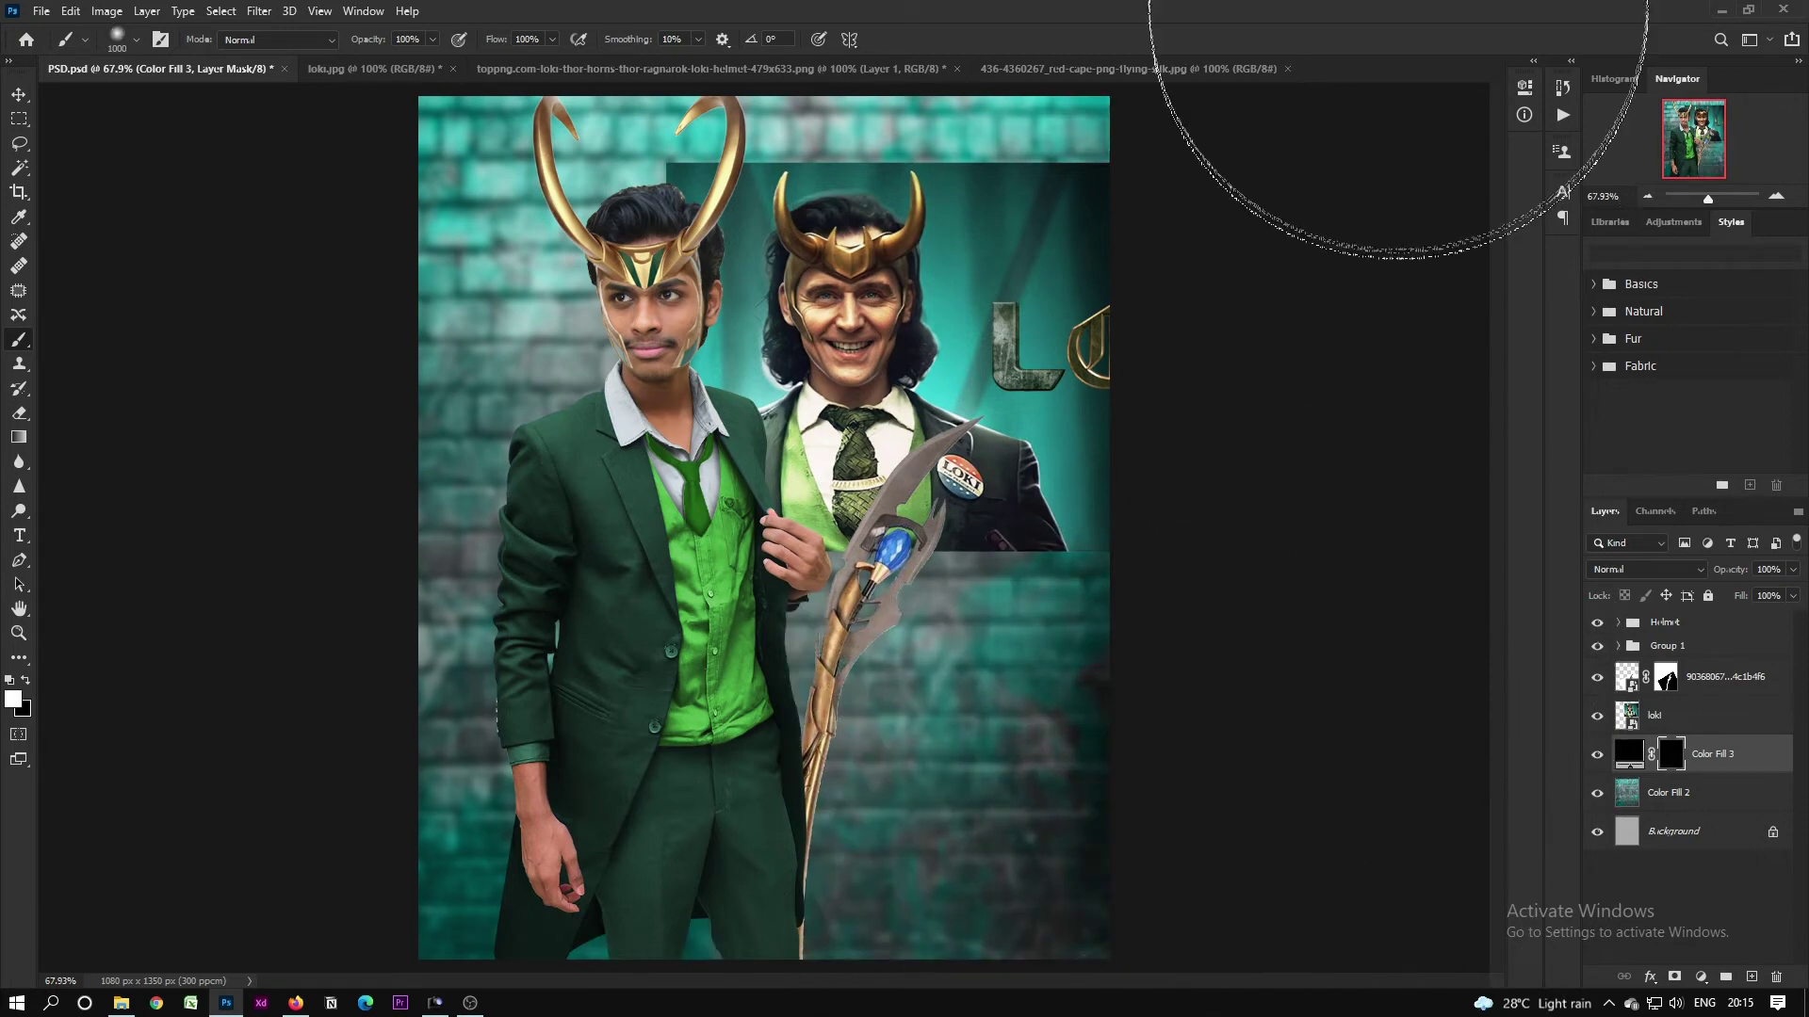
scroll(1058, 251, down, 3)
key(bracketright)
key(bracketright)
key(bracketright)
key(bracketright)
key(bracketleft)
key(bracketleft)
key(bracketleft)
key(bracketleft)
key(bracketleft)
mouse_move(405, 260)
mouse_down()
mouse_move(447, 401)
mouse_move(482, 949)
mouse_up()
Step: Darken the lower and right parts of the wall by painting white on the black fill's mask with a much larger soft brush
key(bracketright)
key(bracketright)
key(bracketright)
key(bracketright)
key(bracketright)
key(bracketright)
key(bracketright)
key(bracketright)
key(bracketright)
key(bracketright)
key(bracketright)
key(bracketright)
key(bracketright)
key(bracketright)
key(bracketright)
key(bracketright)
scroll(846, 738, down, 2)
mouse_move(878, 829)
mouse_down()
mouse_move(754, 988)
mouse_move(345, 556)
mouse_move(1183, 407)
mouse_move(1168, 532)
mouse_up()
key(v)
key(ctrl+0)
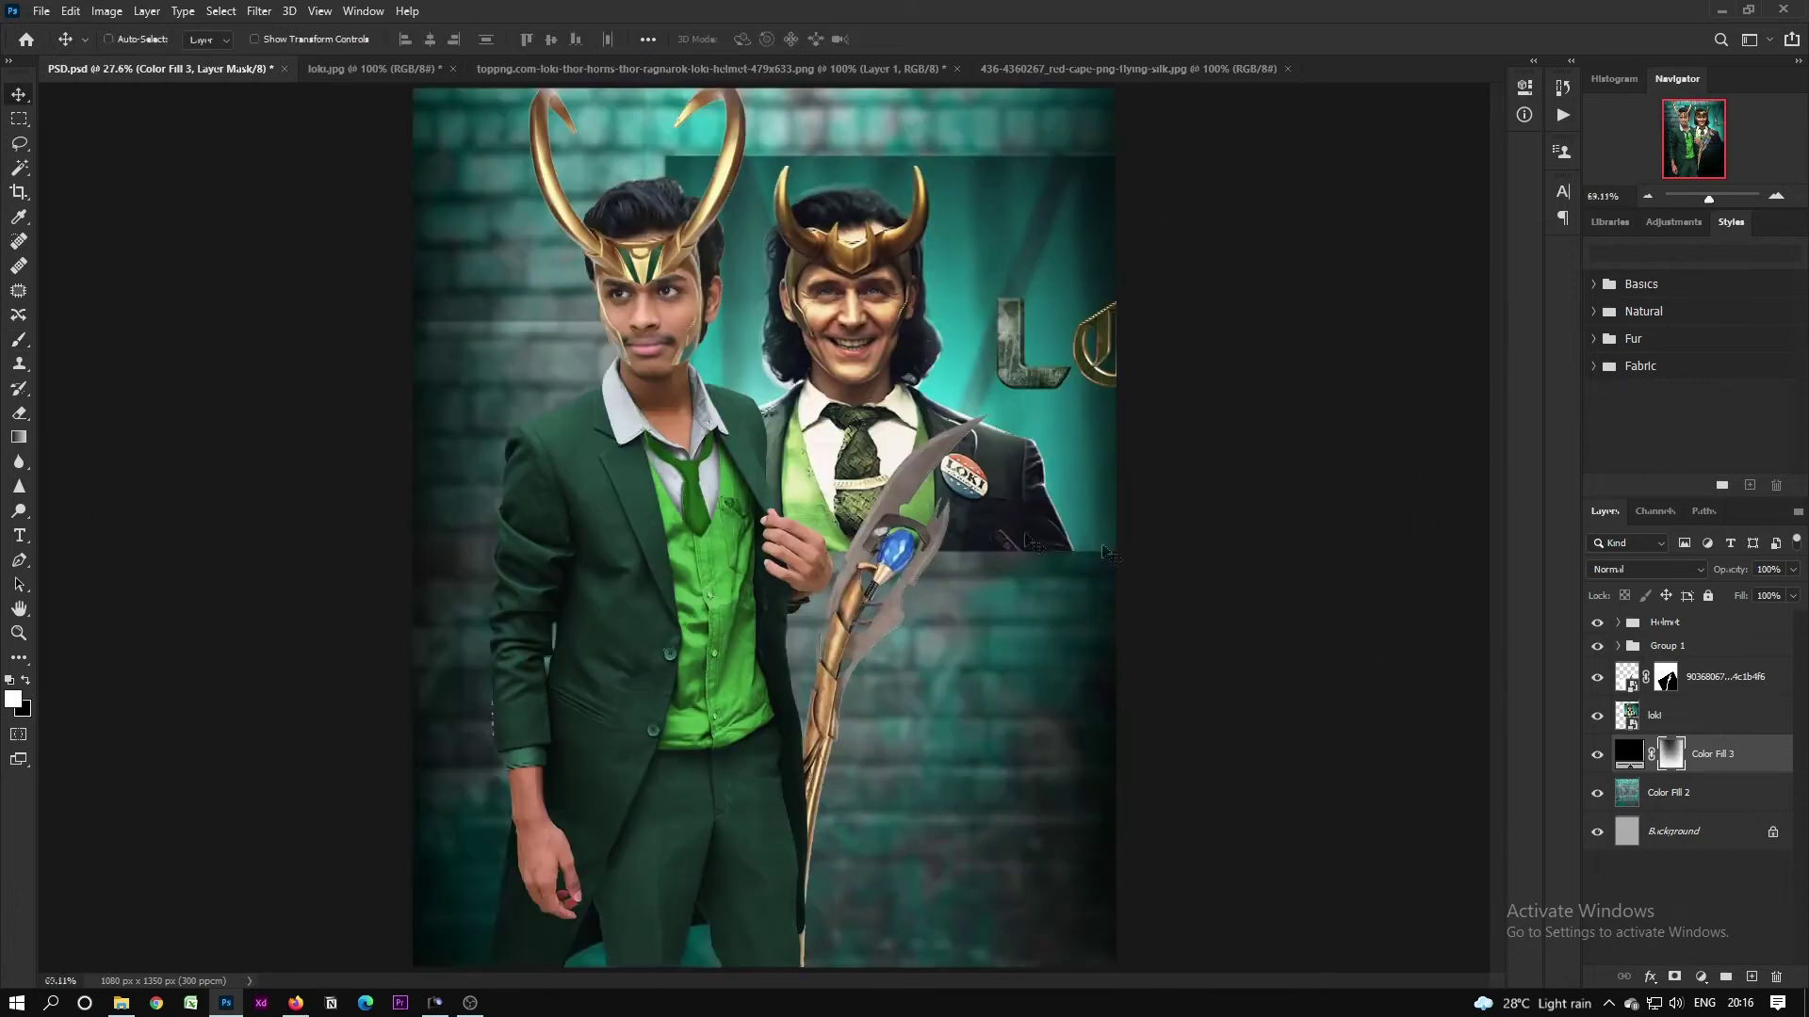
Step: Hide the loki poster layer and shift the man, helmet and scepter together slightly to the right
click(1597, 715)
click(1696, 647)
shift+click(1738, 676)
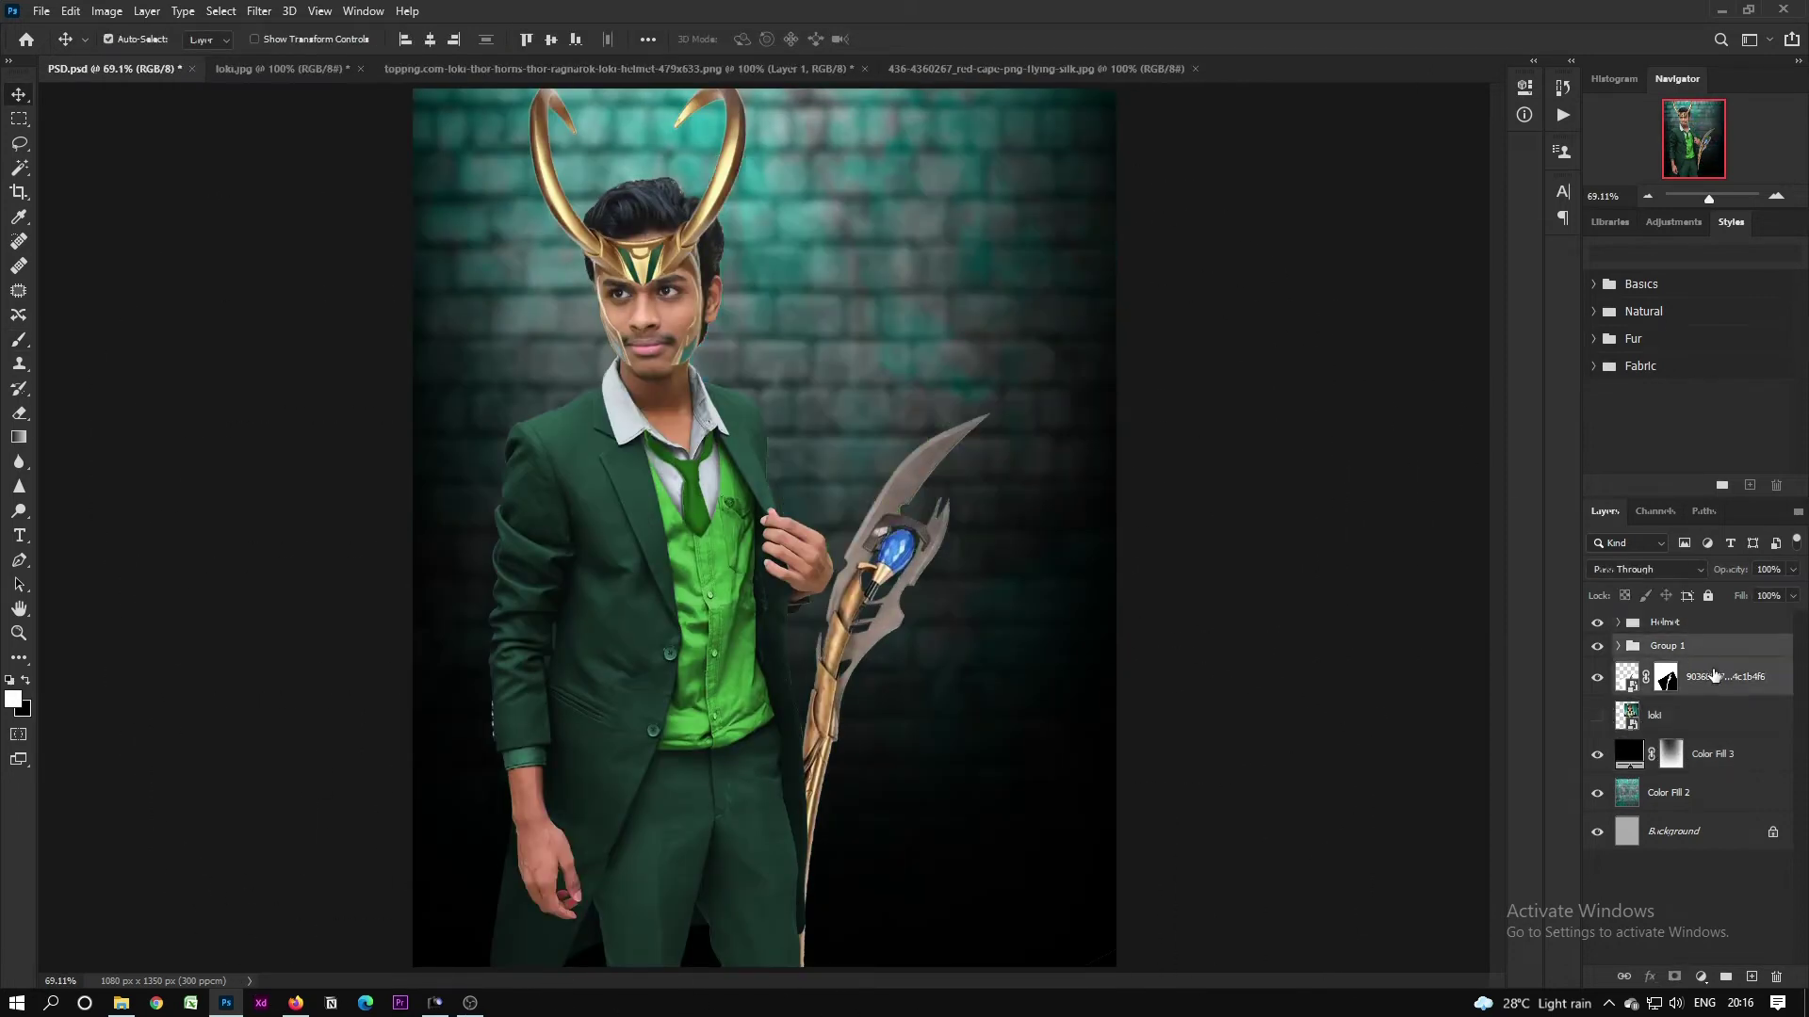
key(ctrl+t)
key(shift+Right)
key(shift+Right)
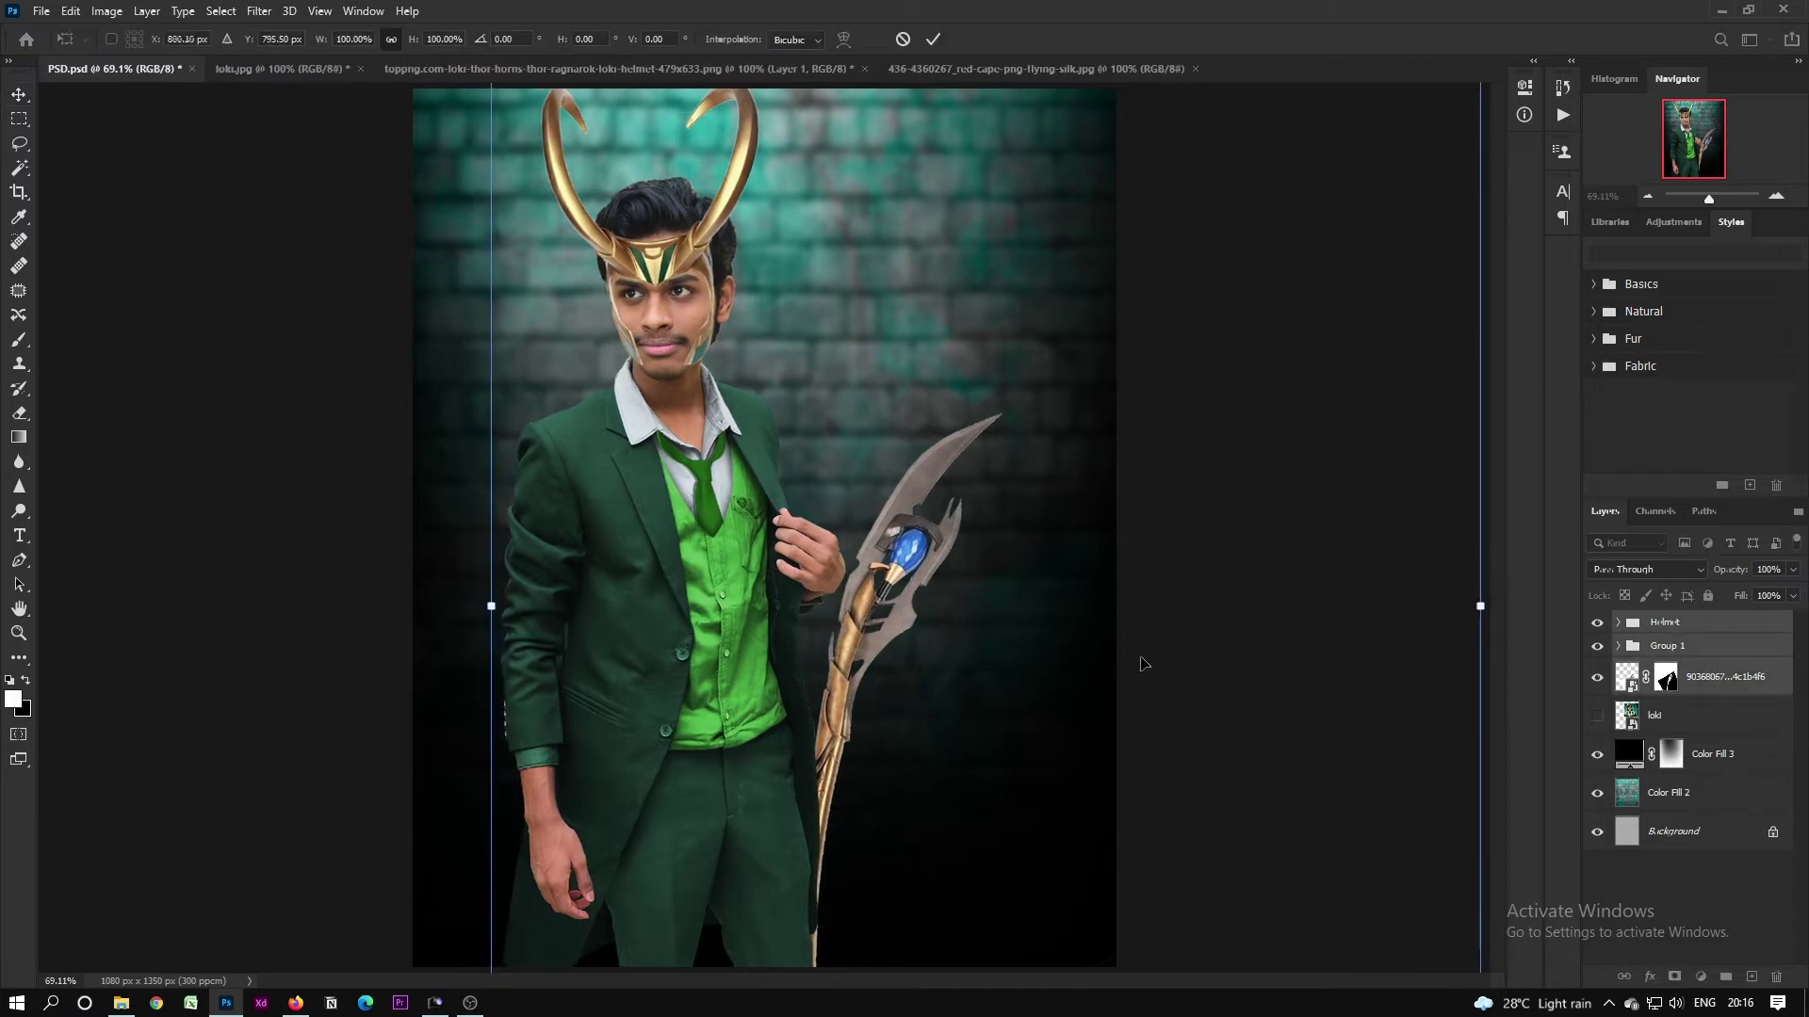
key(Return)
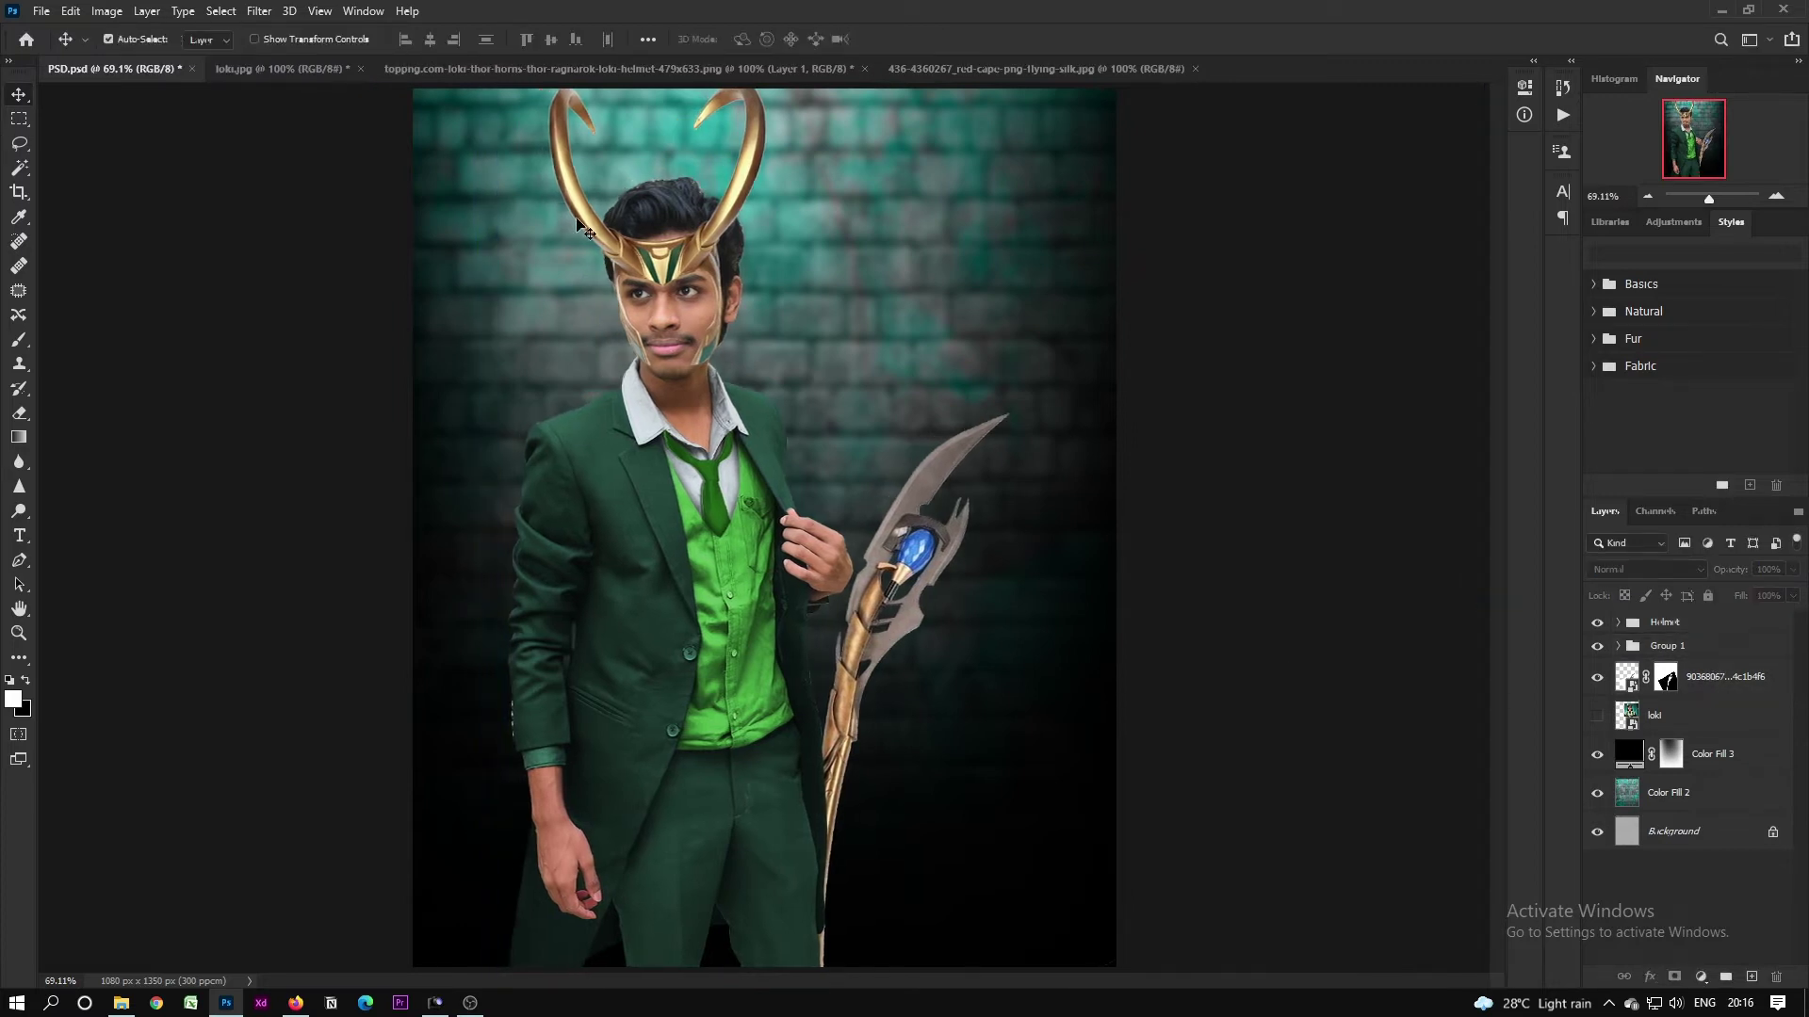
Step: Add a white Solid Color fill above the loki layer and invert its mask to black
click(1685, 725)
click(1699, 974)
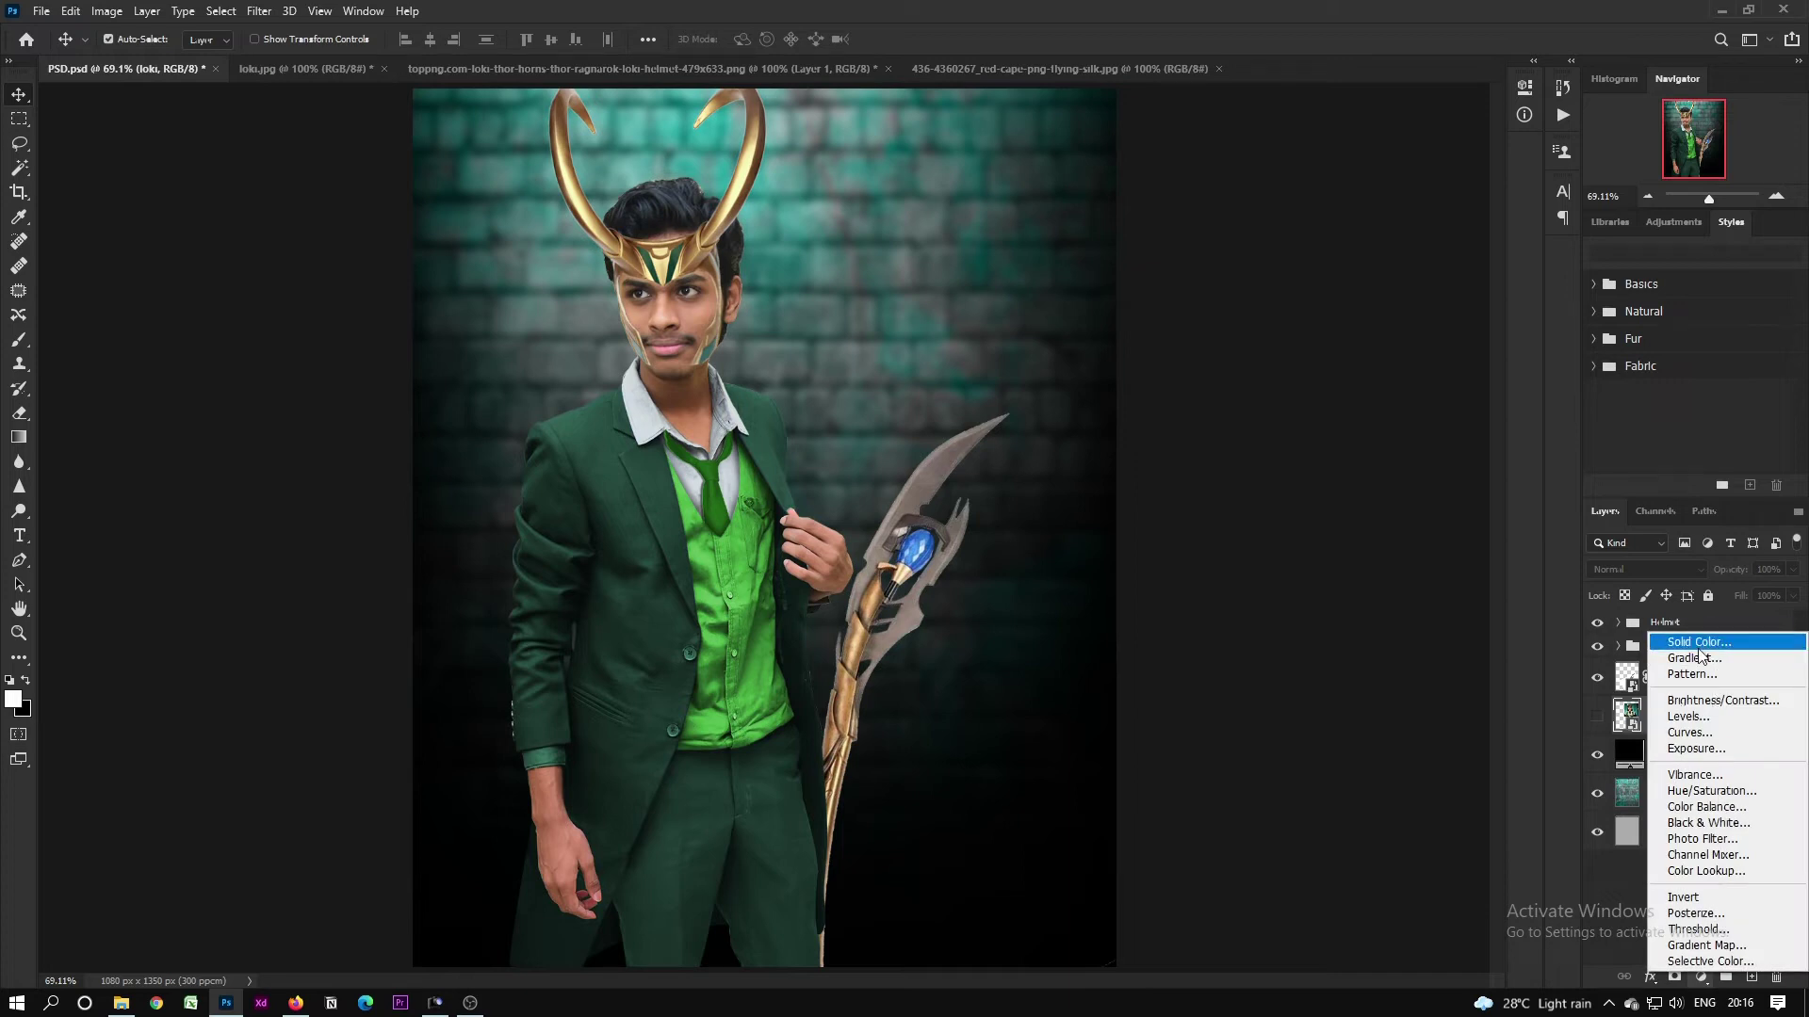
click(1701, 646)
click(1162, 454)
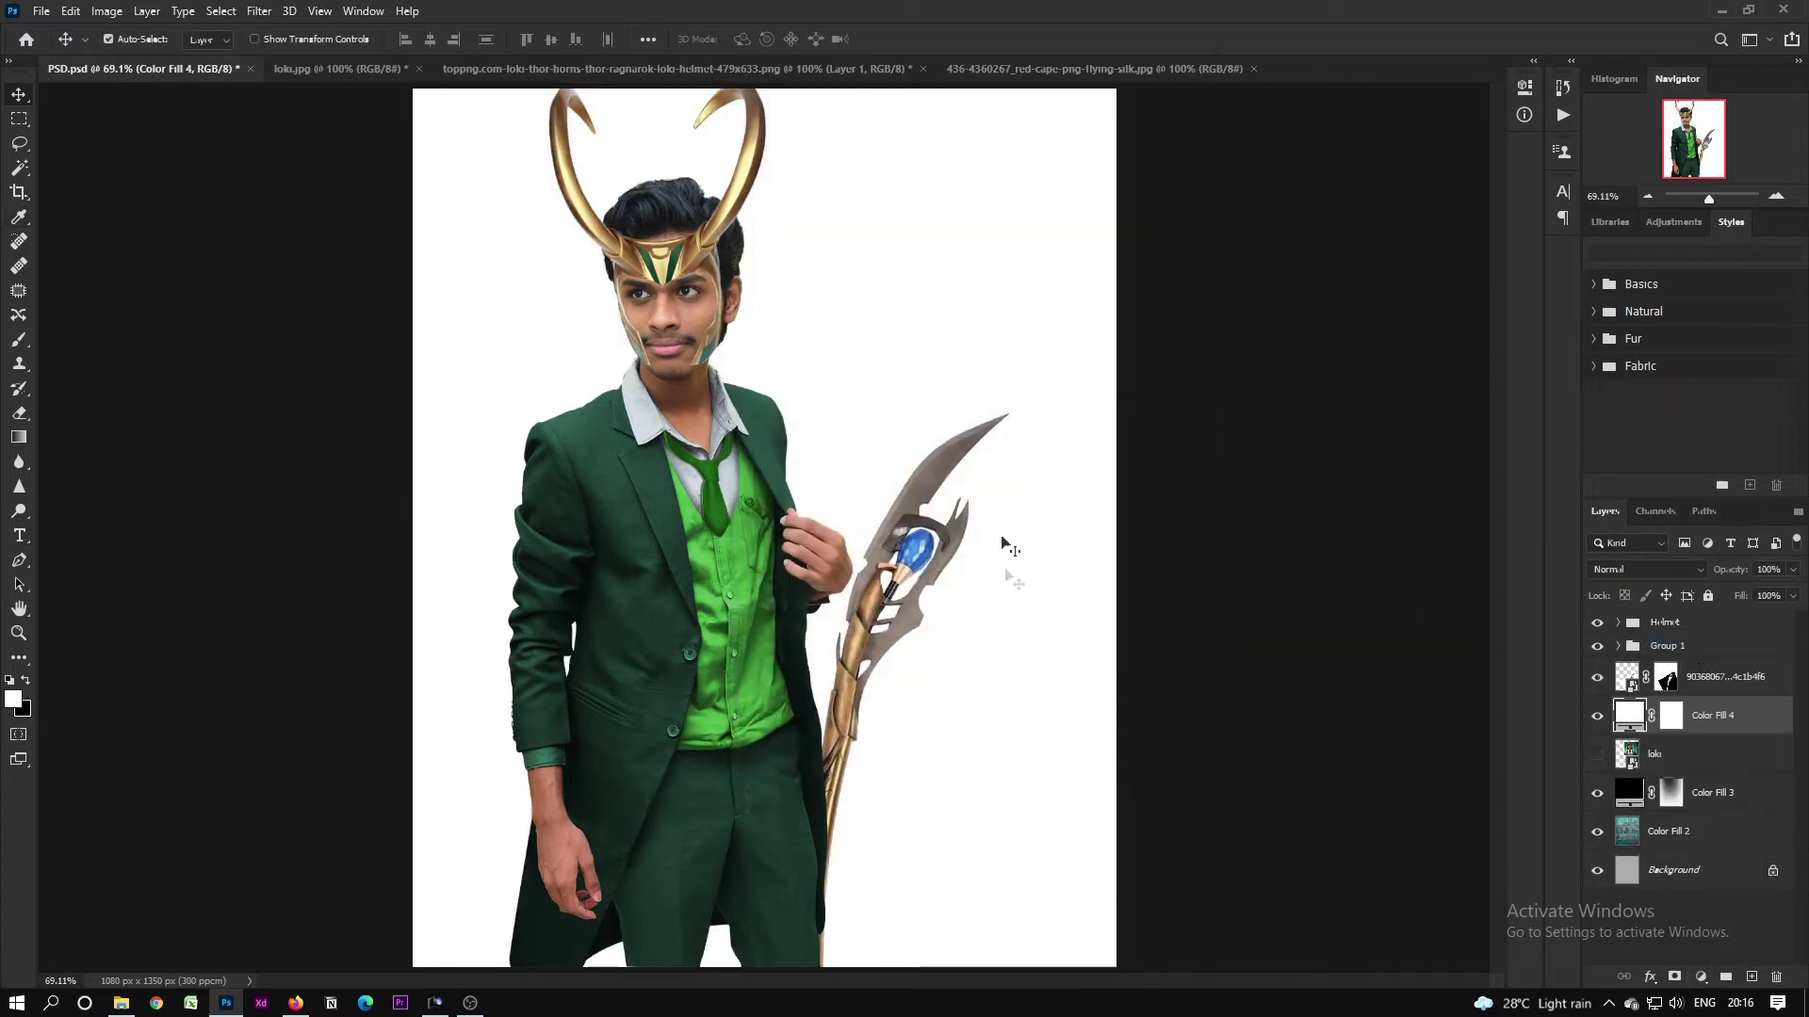
click(1669, 718)
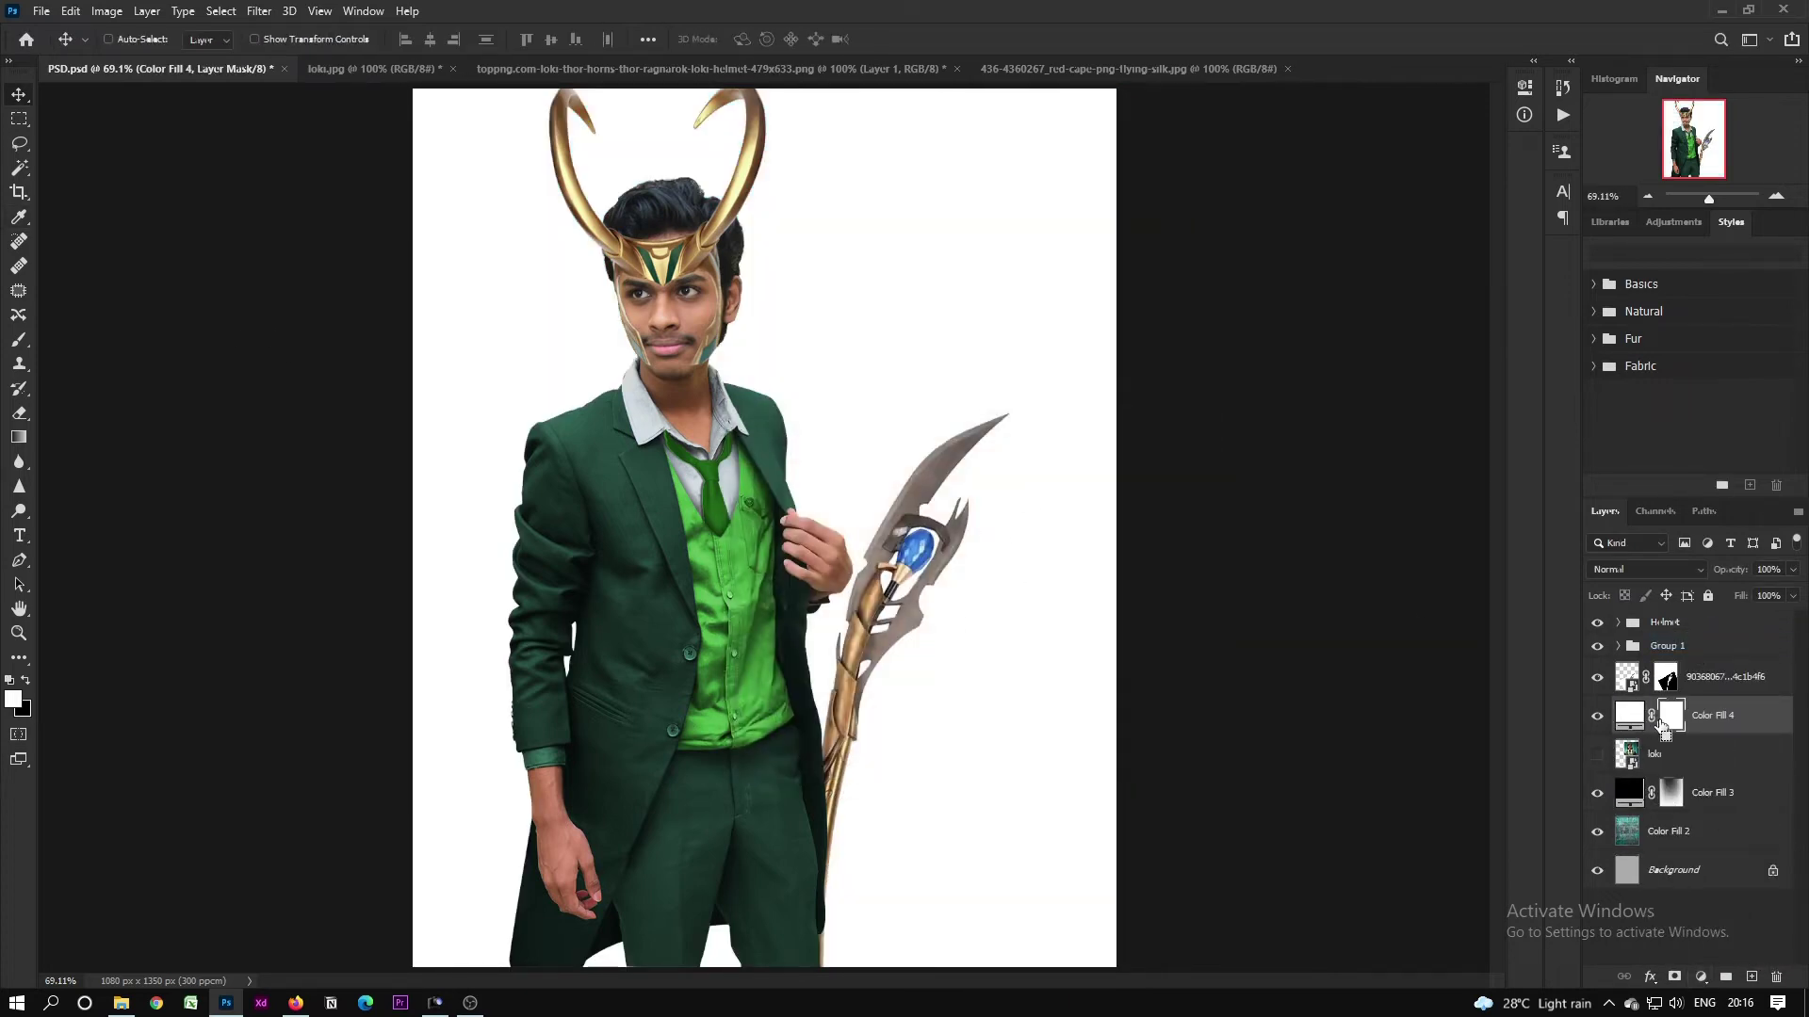
key(ctrl+i)
Step: Shape the soft brush into a narrow upright ellipse with size 125 px, hardness 0% and angle -94°
click(19, 342)
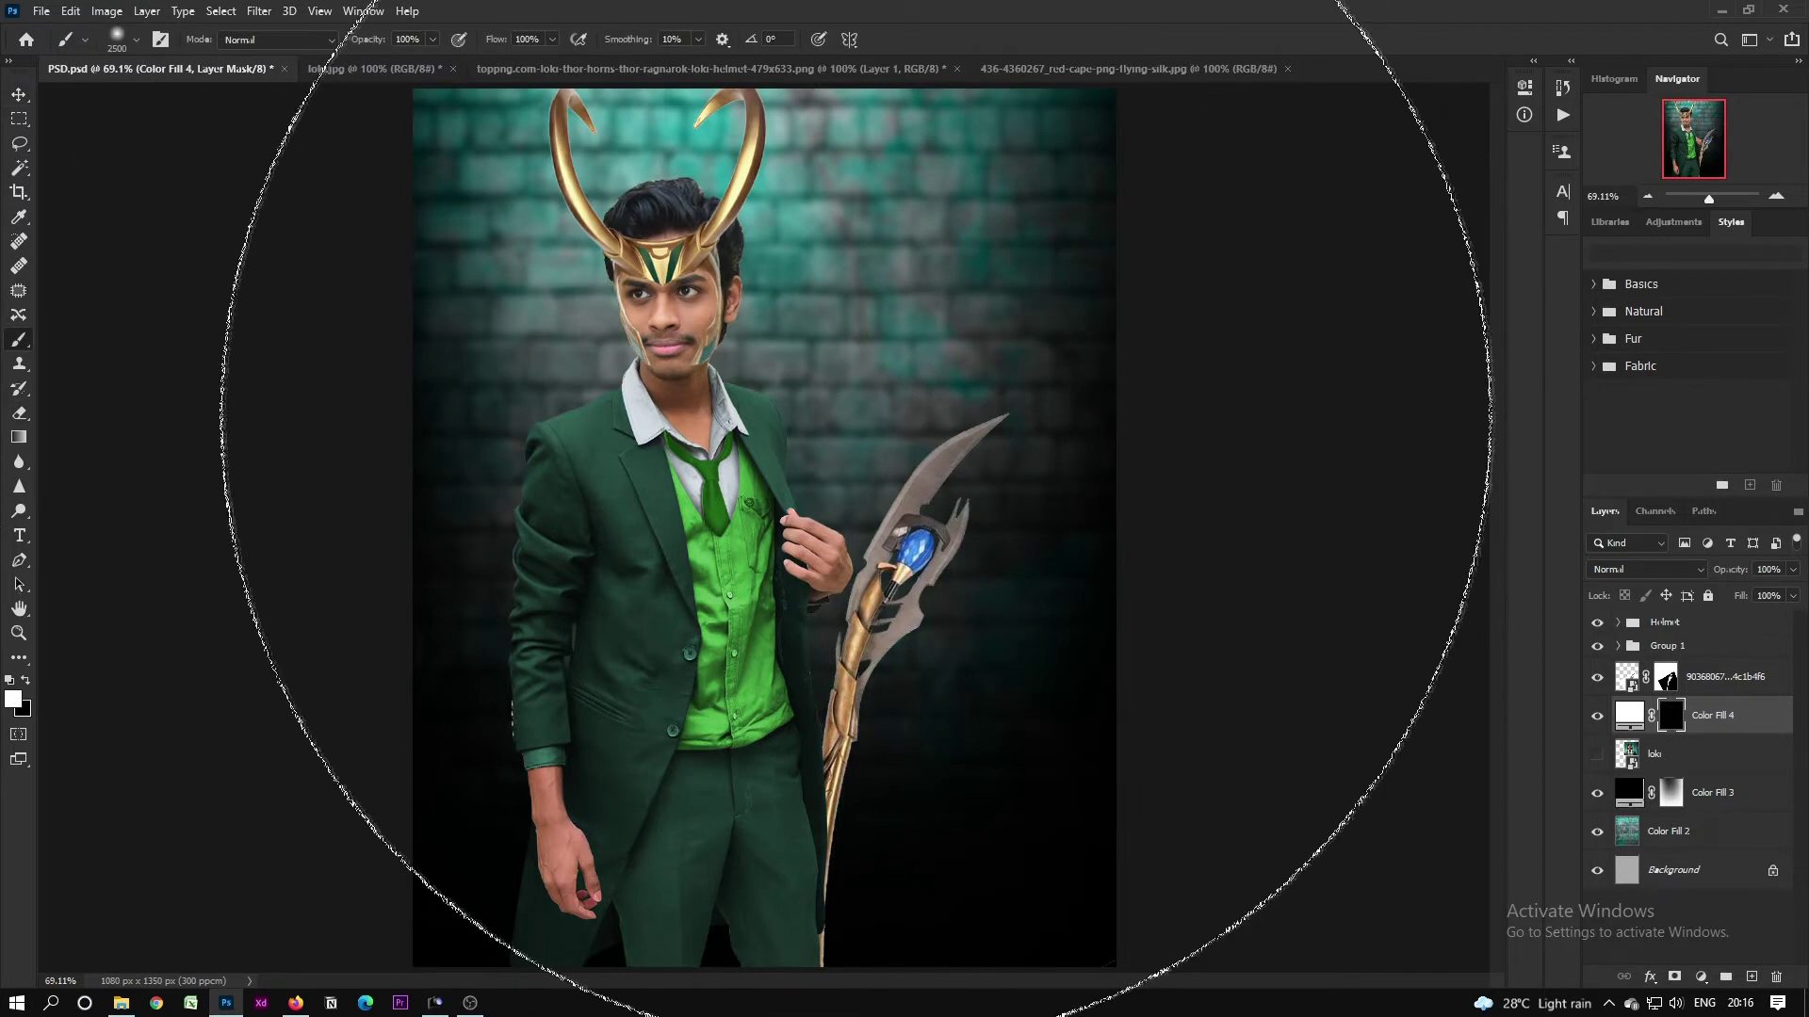
key([)
key([)
key([)
key([)
key([)
key([)
key([)
key([)
key([)
key([)
key([)
key([)
key([)
key([)
key([)
key([)
key([)
key([)
key([)
key([)
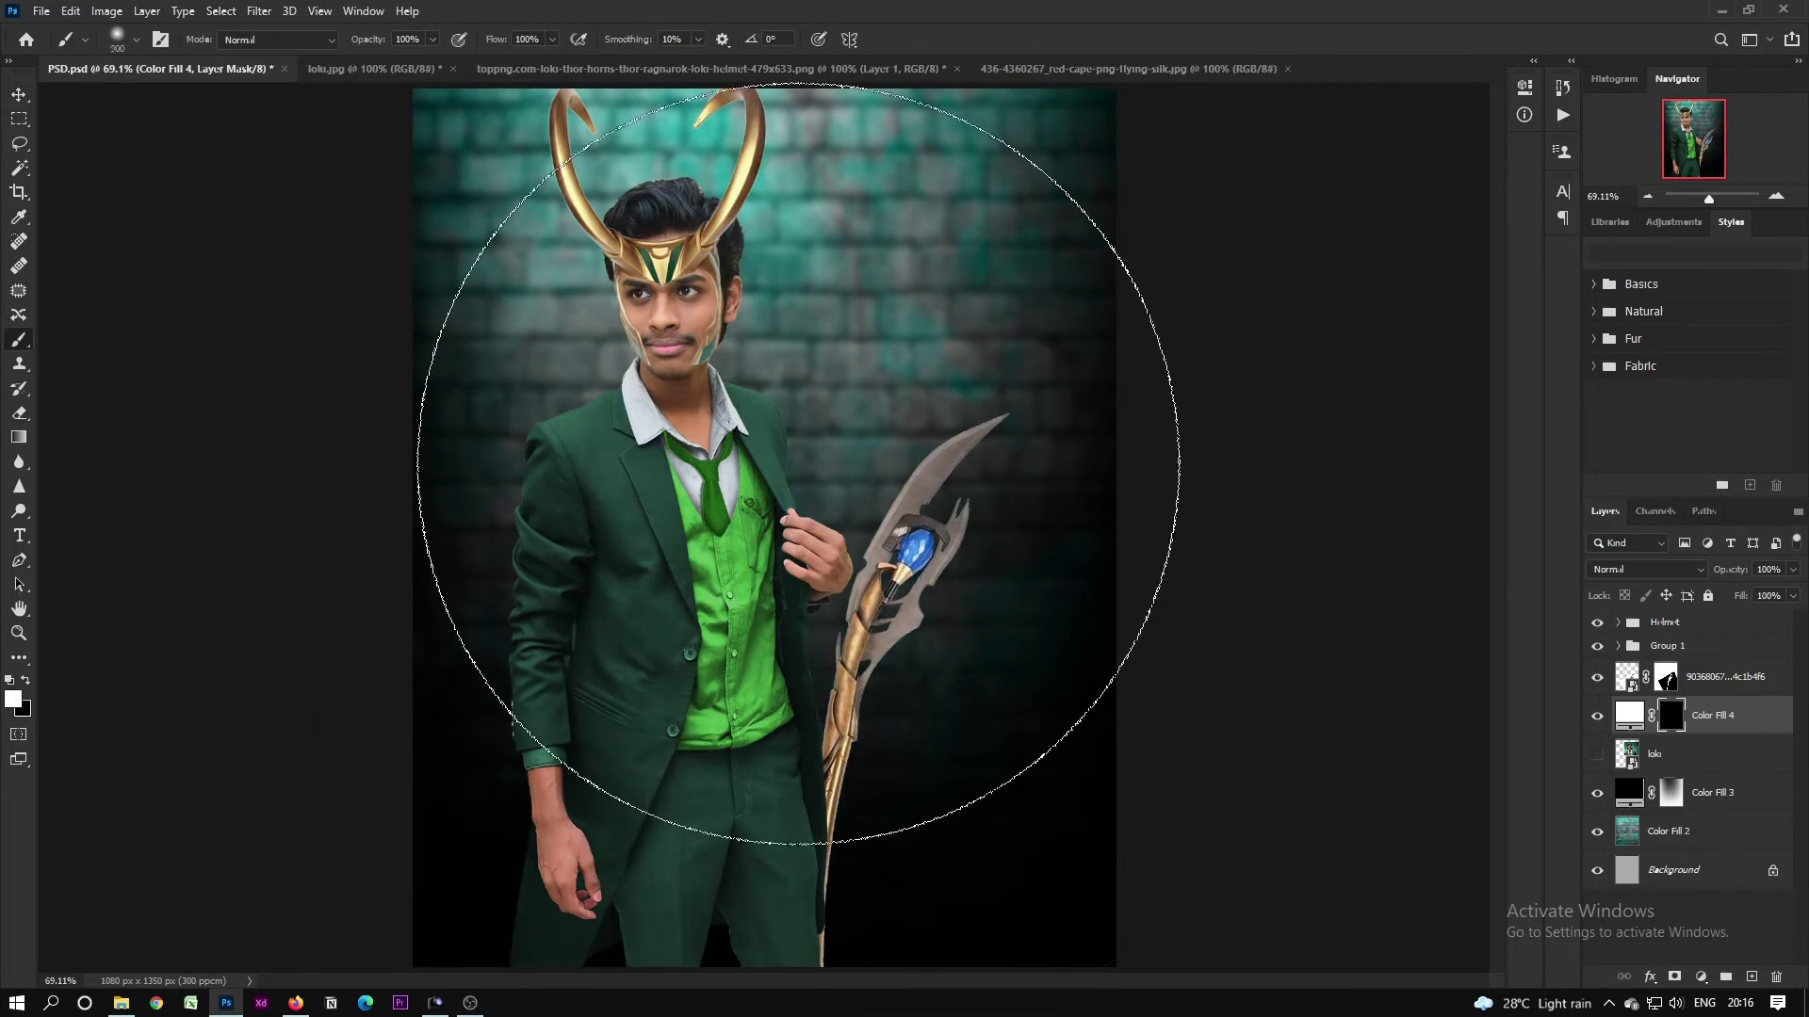
right_click(774, 463)
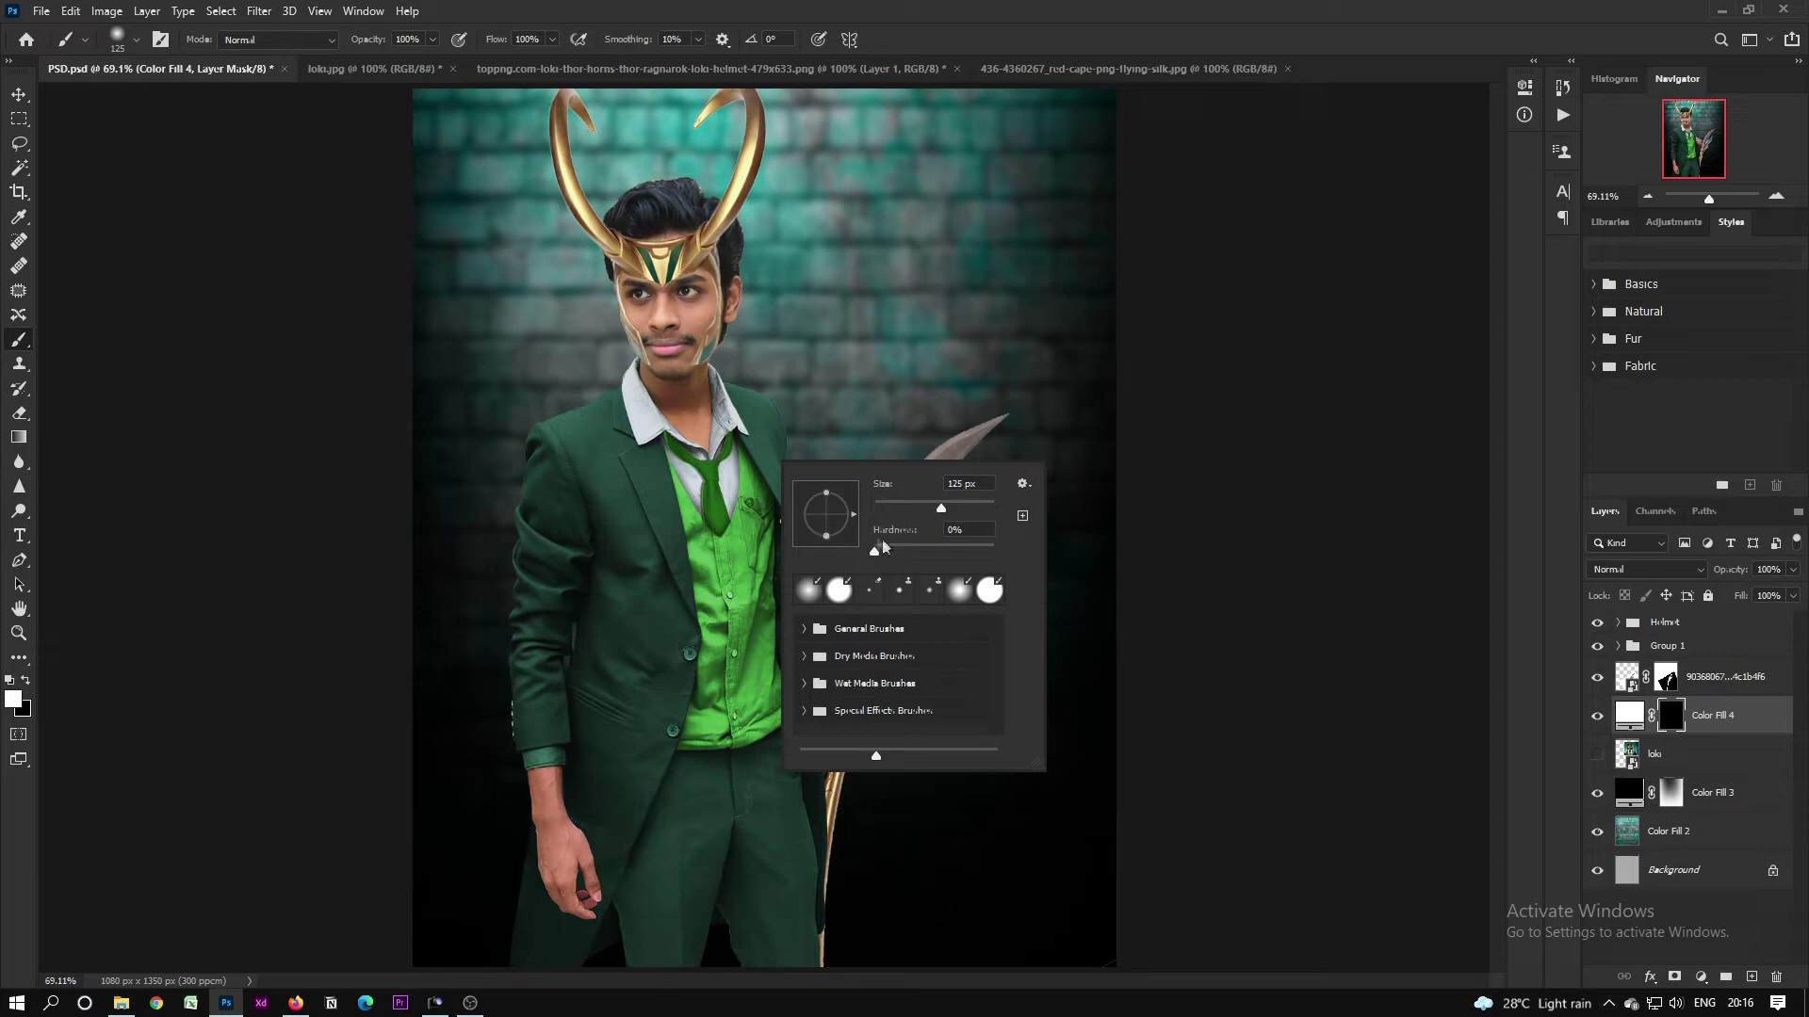
drag(851, 513, 828, 595)
drag(846, 519, 834, 520)
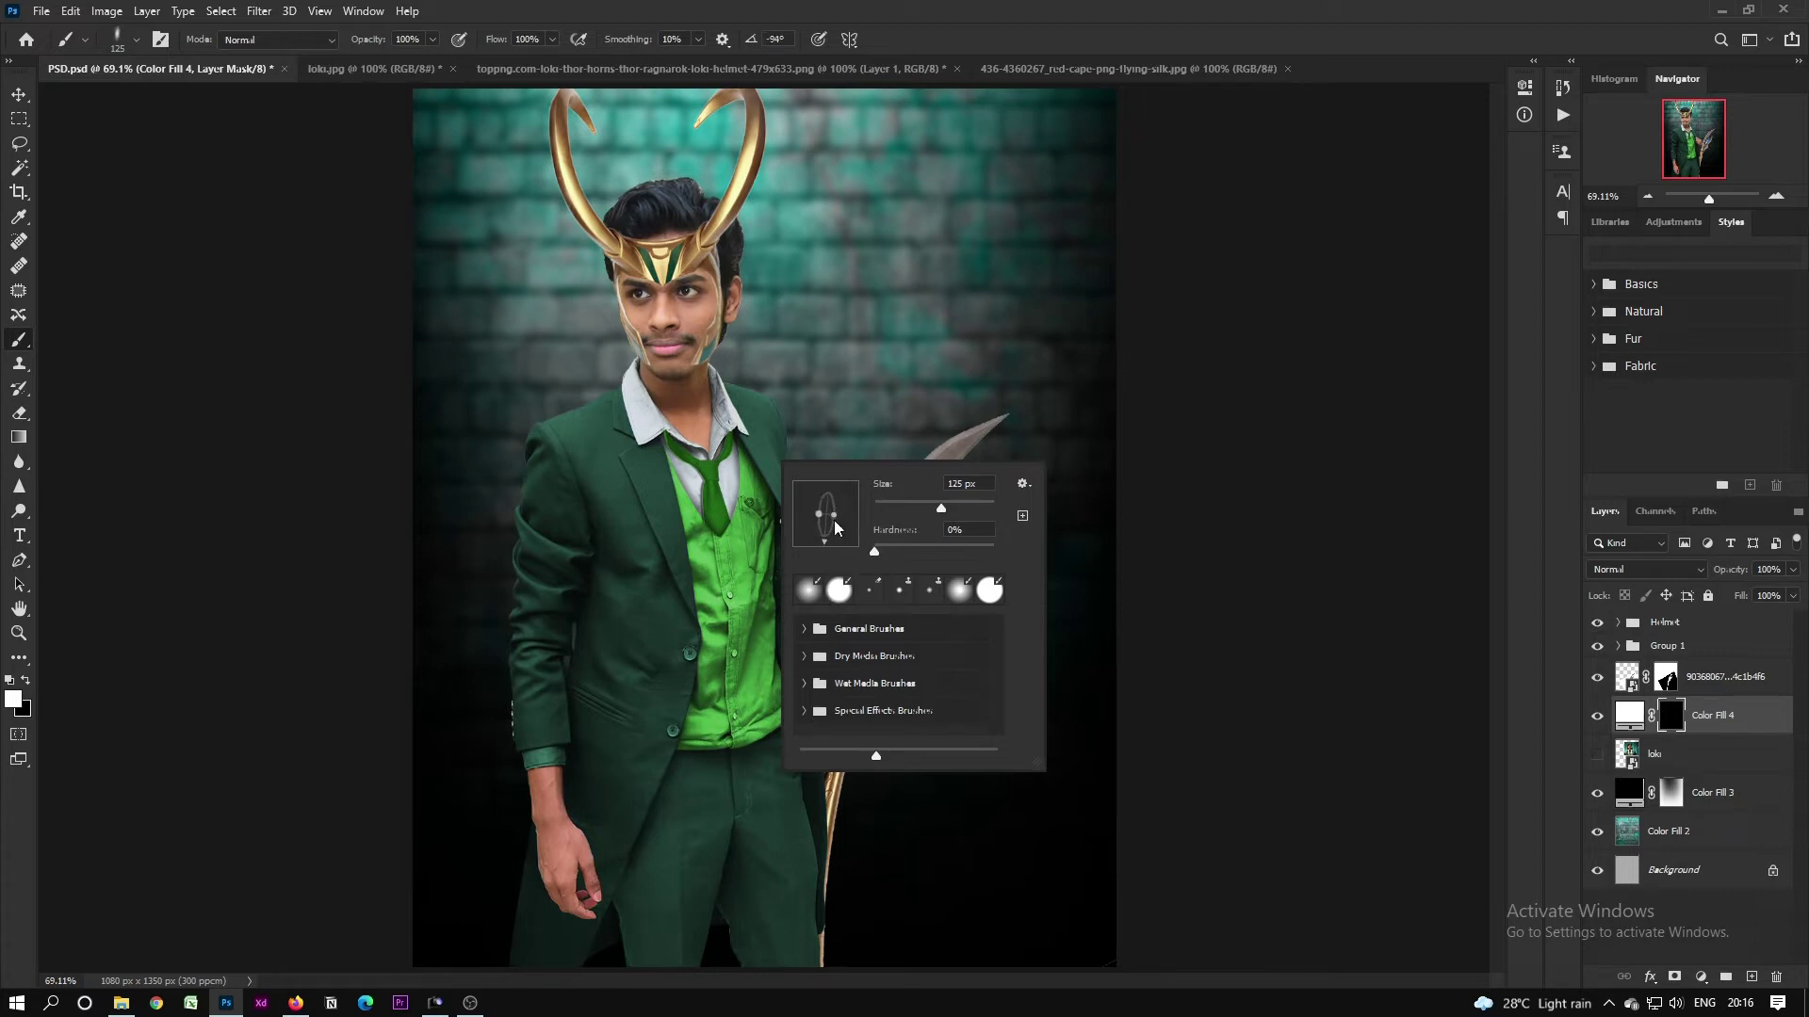
click(702, 500)
Step: Reveal a tall white glow behind the man's torso on the white fill's mask with the elliptical brush at 1000 px
key(])
key(])
key(])
key(])
key(])
key(])
key(])
key(])
key(])
key(])
key(])
key(])
key(])
key(])
key(])
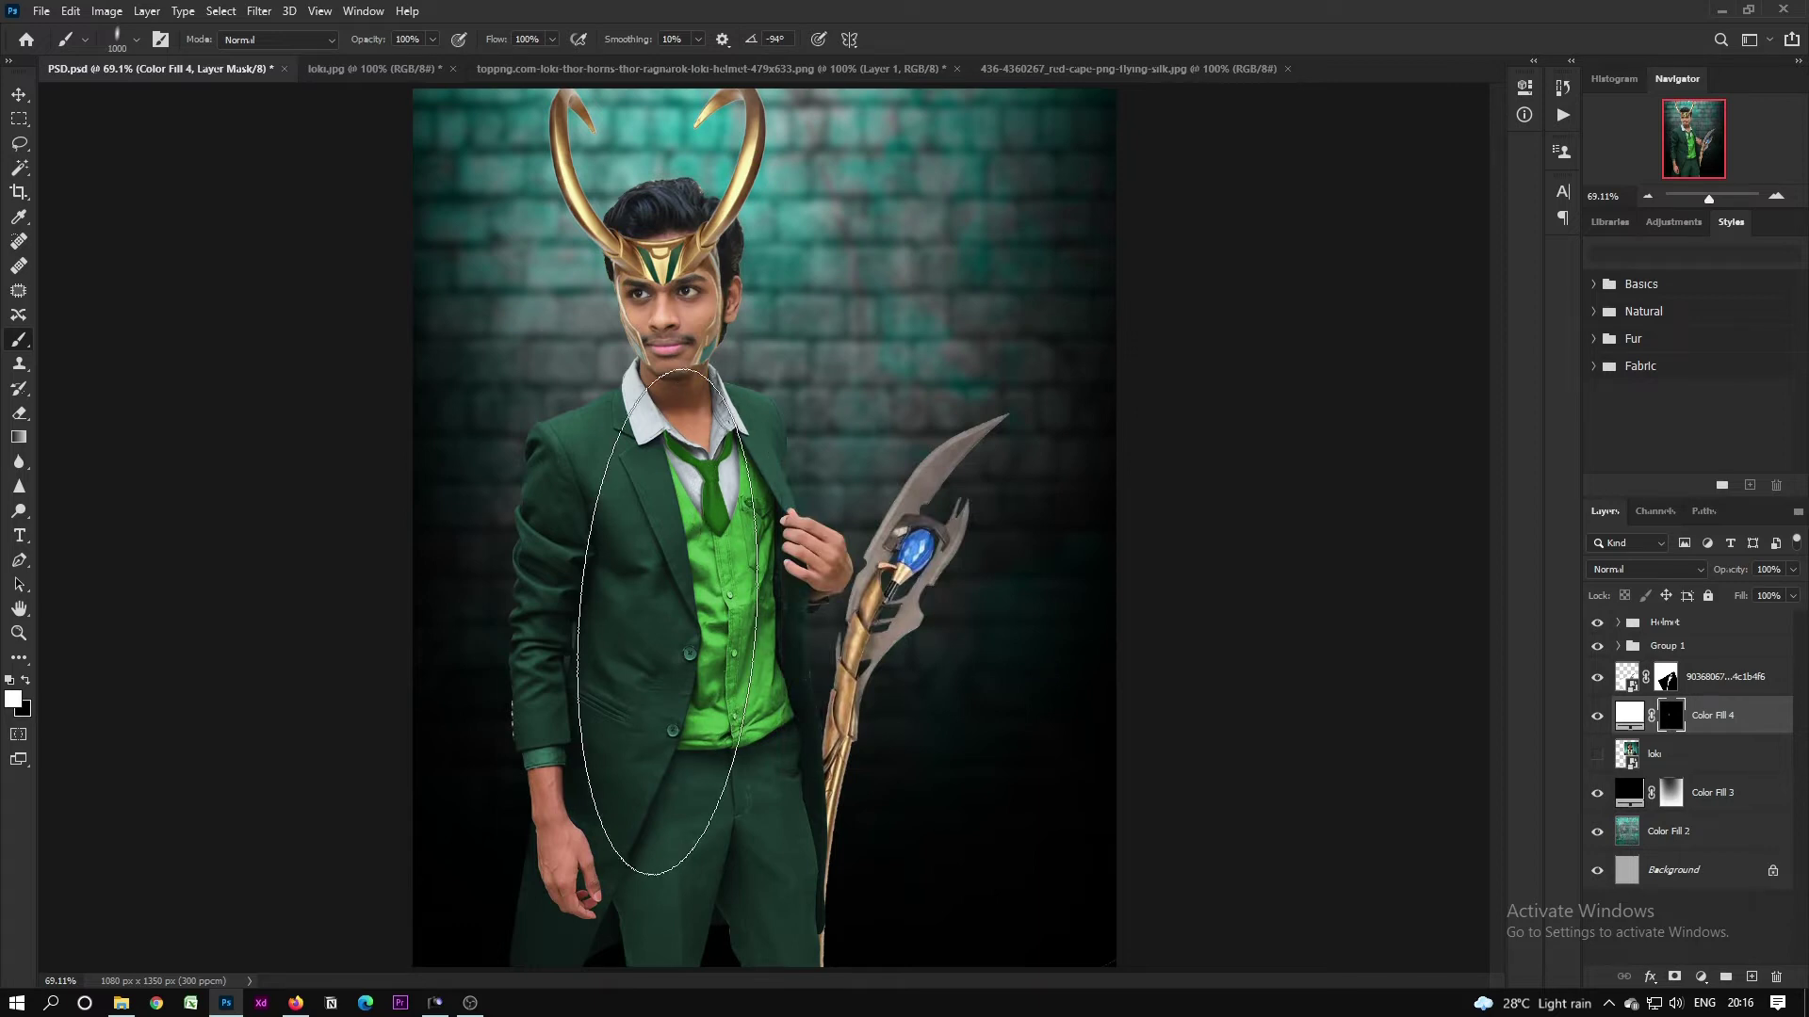
click(662, 623)
Step: Widen the glow around the man's shoulders using a rounder 700 px brush on the white fill's mask
key(bracketleft)
key(bracketleft)
key(bracketleft)
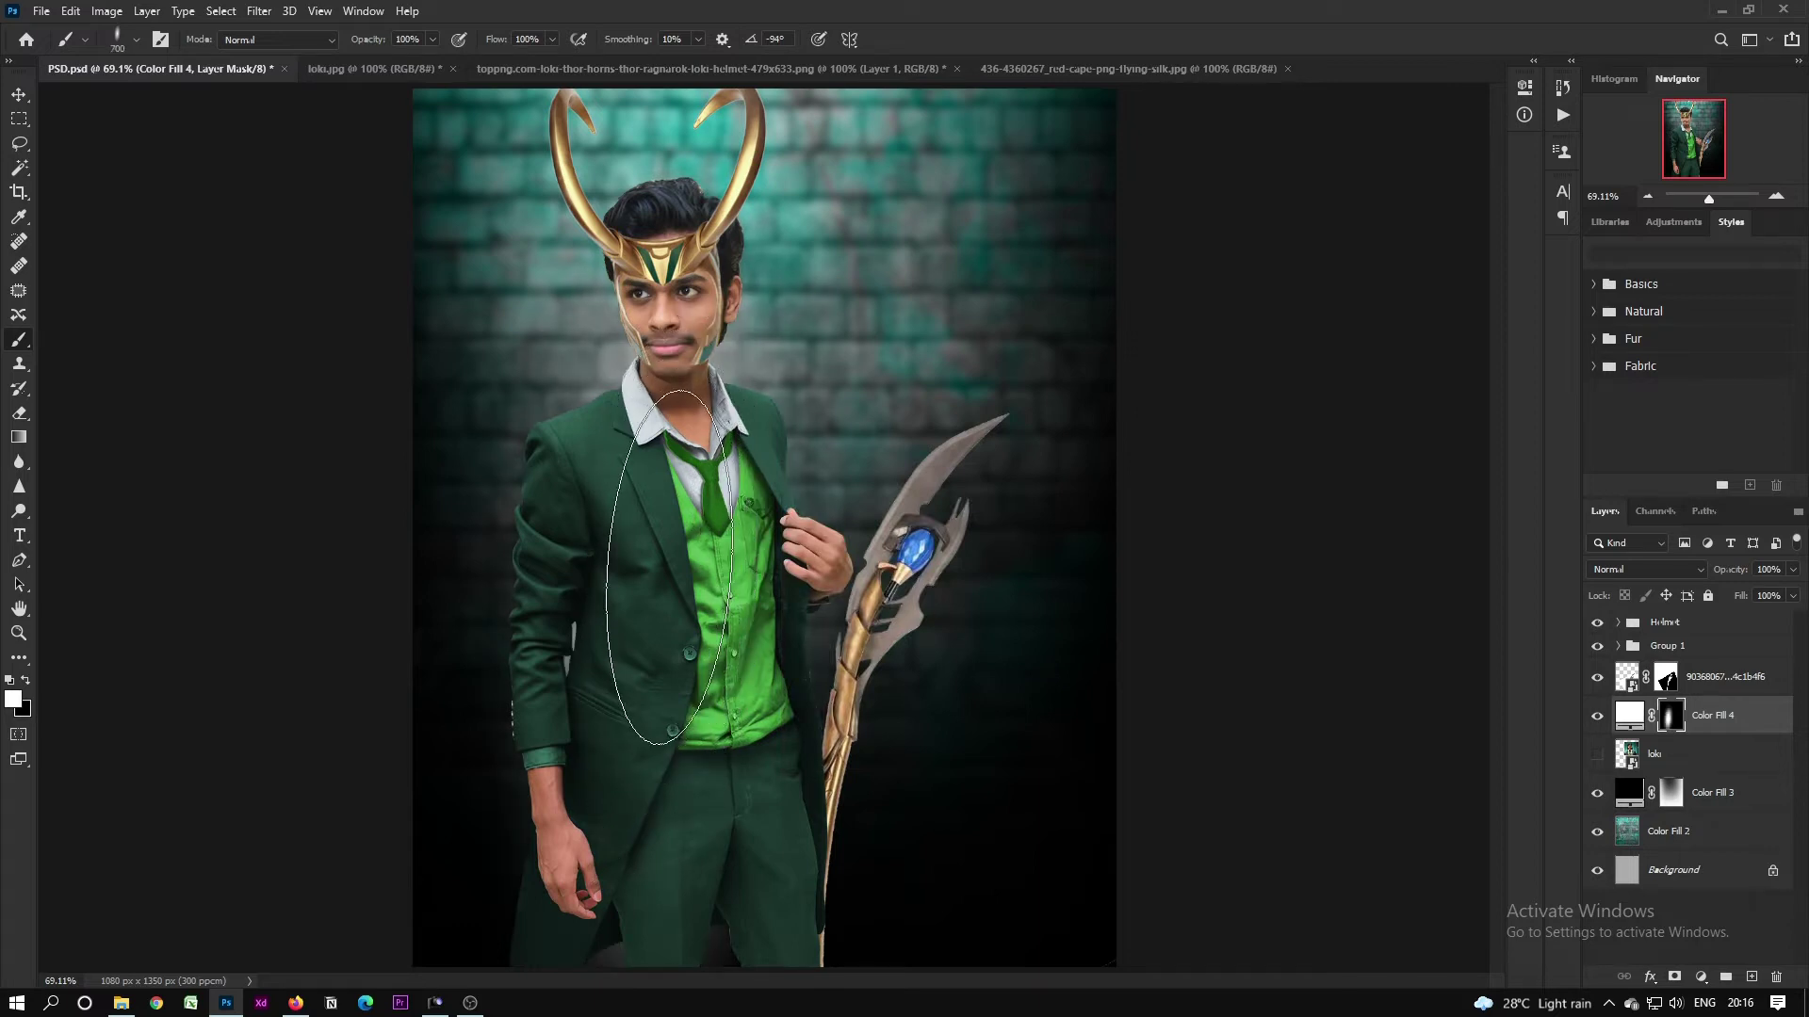
right_click(752, 581)
click(666, 707)
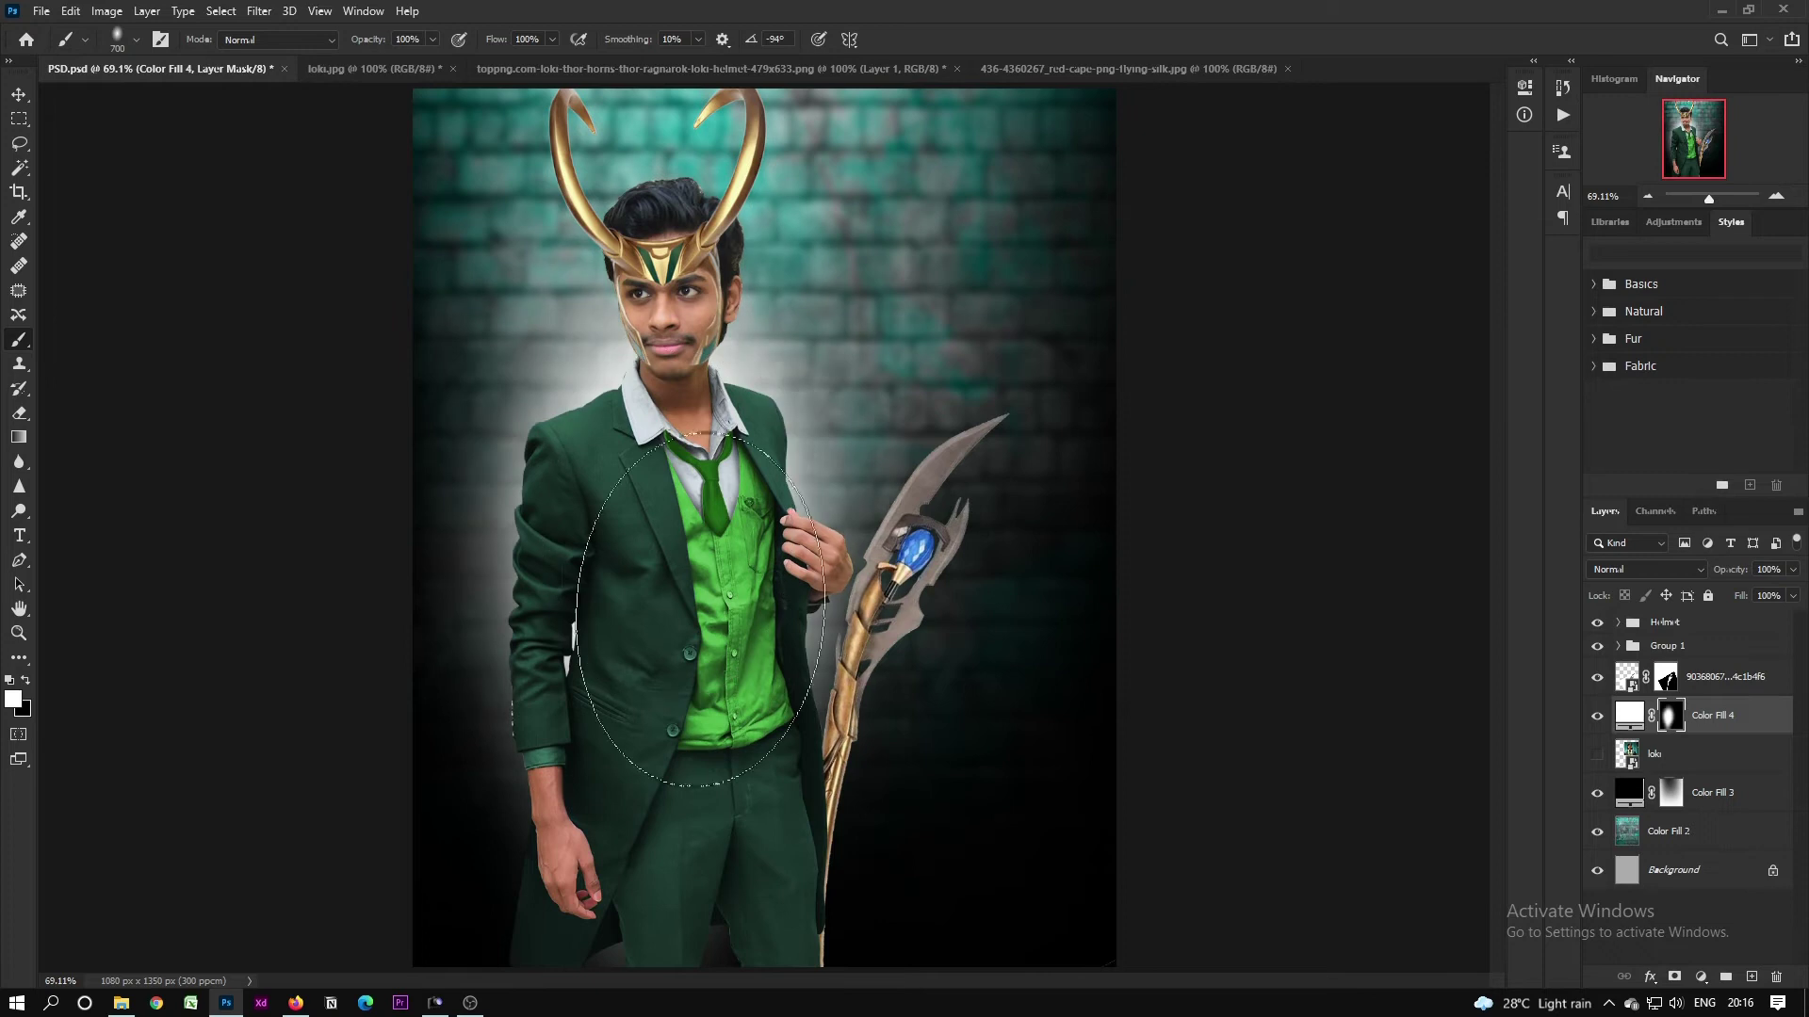
Step: Paint white glow on the fill's mask along the top of the wall with a 1400 px brush, undoing the last stroke
key(x)
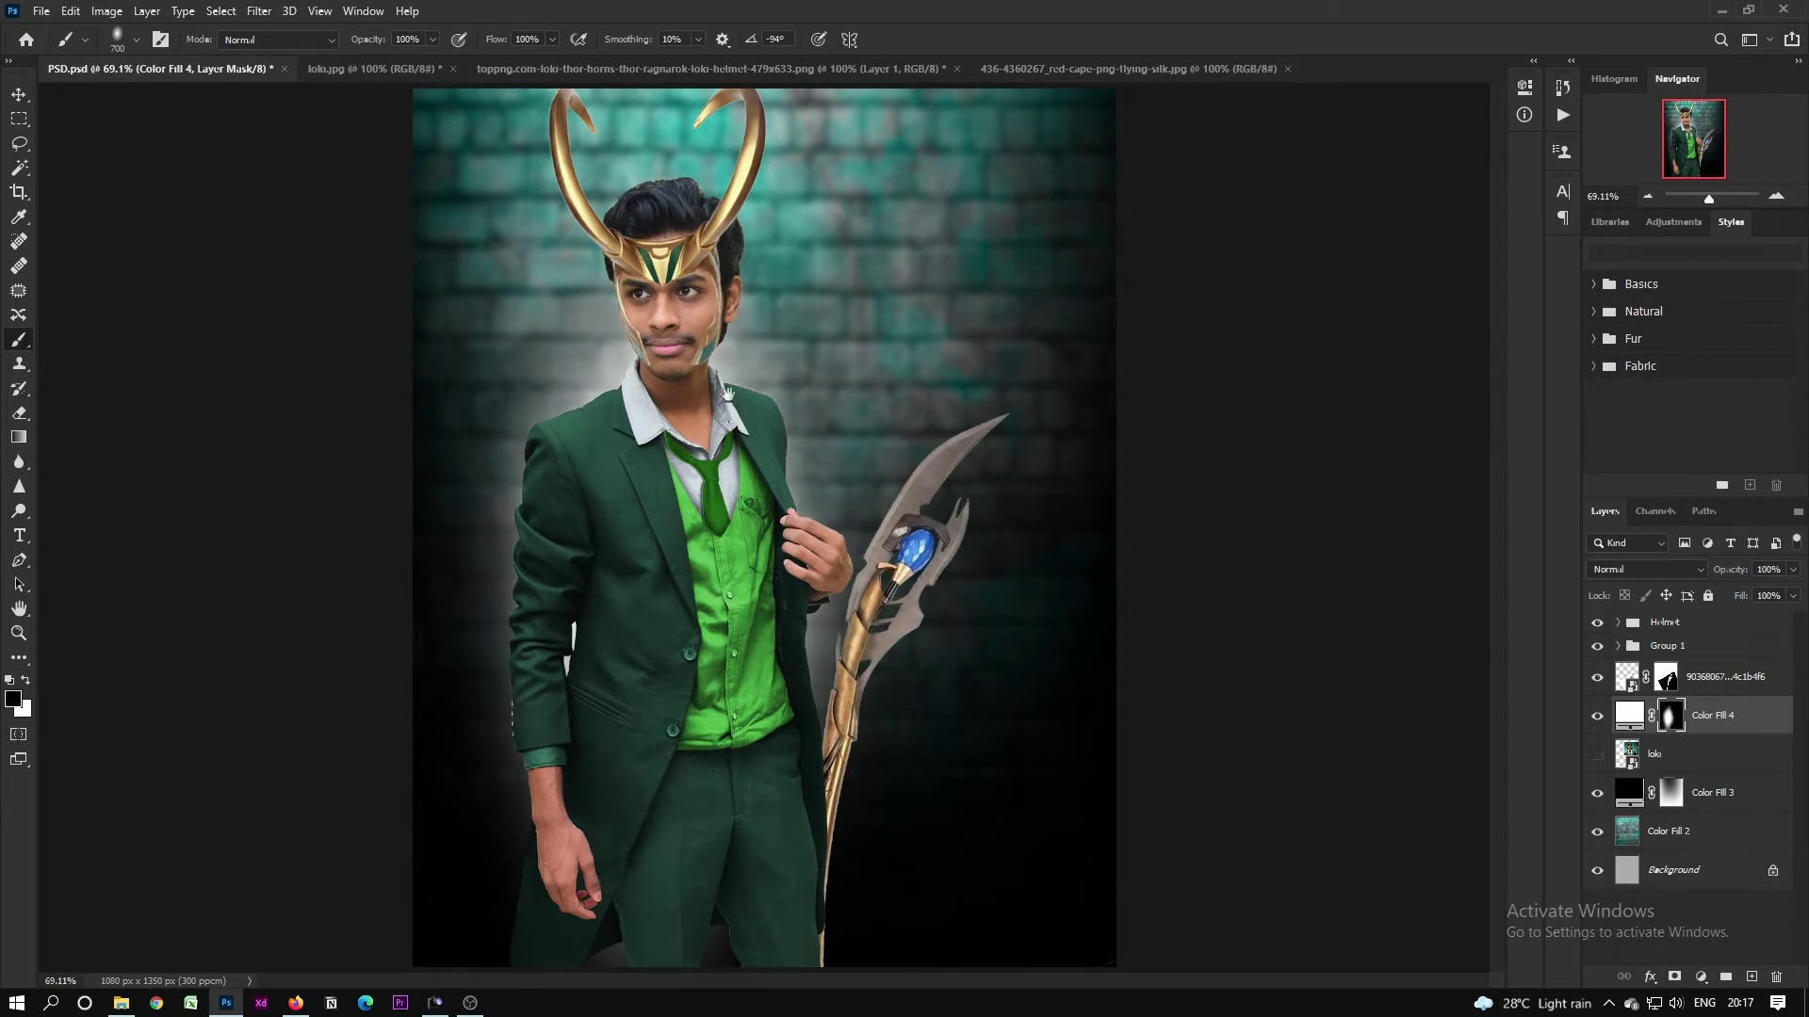
scroll(659, 457, down, 5)
key(bracketright)
key(bracketright)
key(bracketright)
key(bracketright)
key(bracketright)
key(bracketright)
key(bracketright)
key(x)
drag(596, 118, 768, 99)
key(ctrl+z)
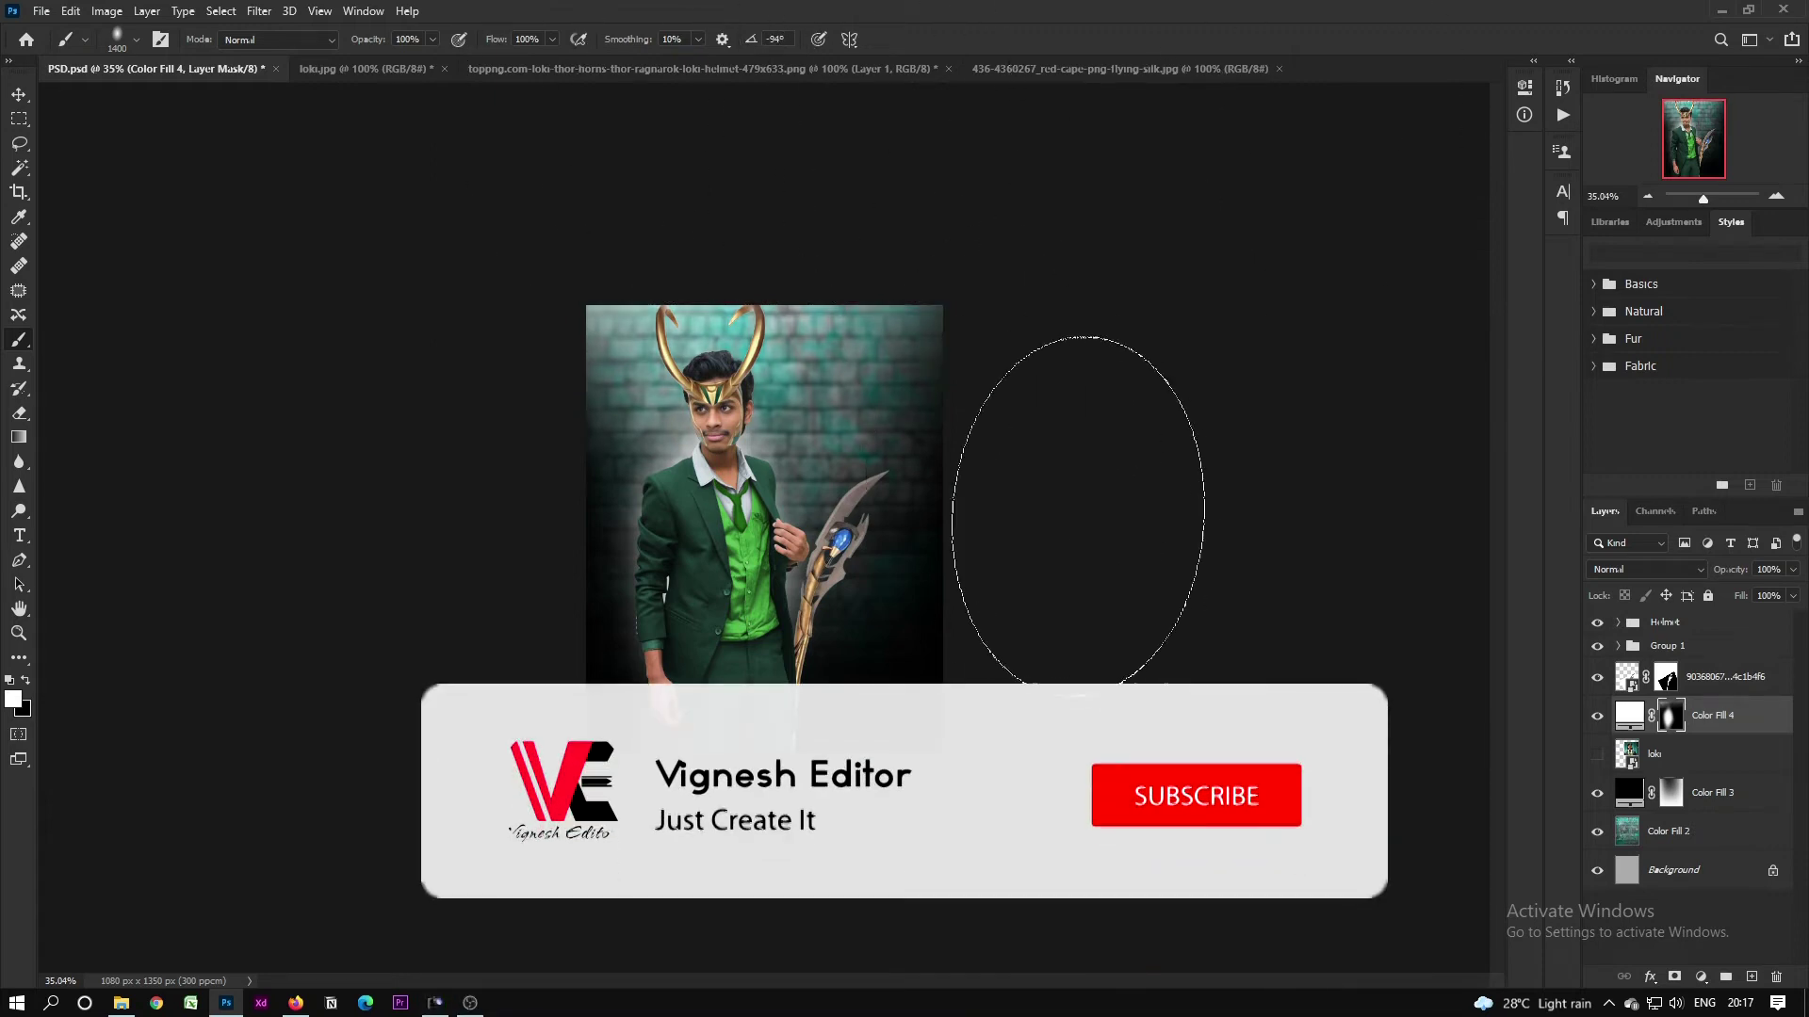
Step: Prepare the brush for painting black at 41% opacity and rotate its elliptical tip to -174°
key(x)
drag(756, 360, 818, 422)
drag(367, 38, 315, 40)
right_click(678, 441)
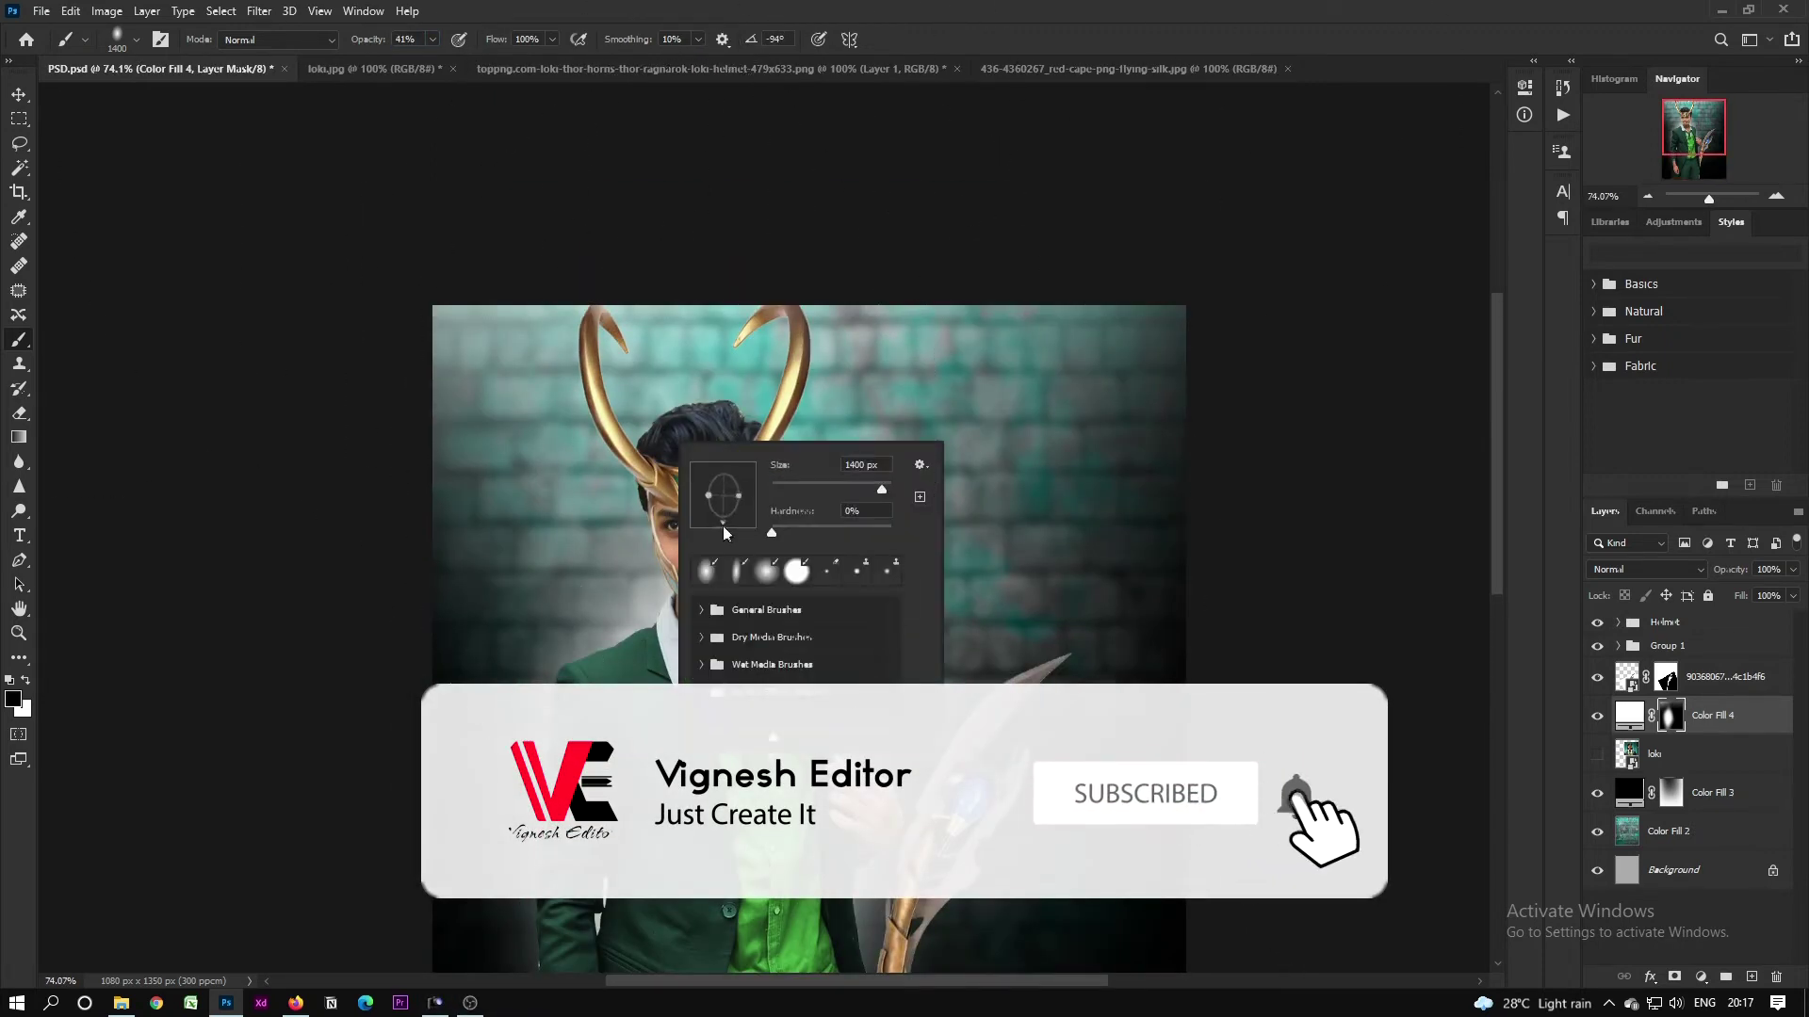
drag(725, 531, 693, 509)
click(510, 479)
Step: Soften the white glow beside the man by painting black on the fill's mask with a 500 px brush
key(bracketleft)
key(bracketleft)
key(bracketleft)
key(bracketleft)
key(bracketleft)
key(bracketleft)
key(bracketleft)
key(bracketleft)
key(bracketleft)
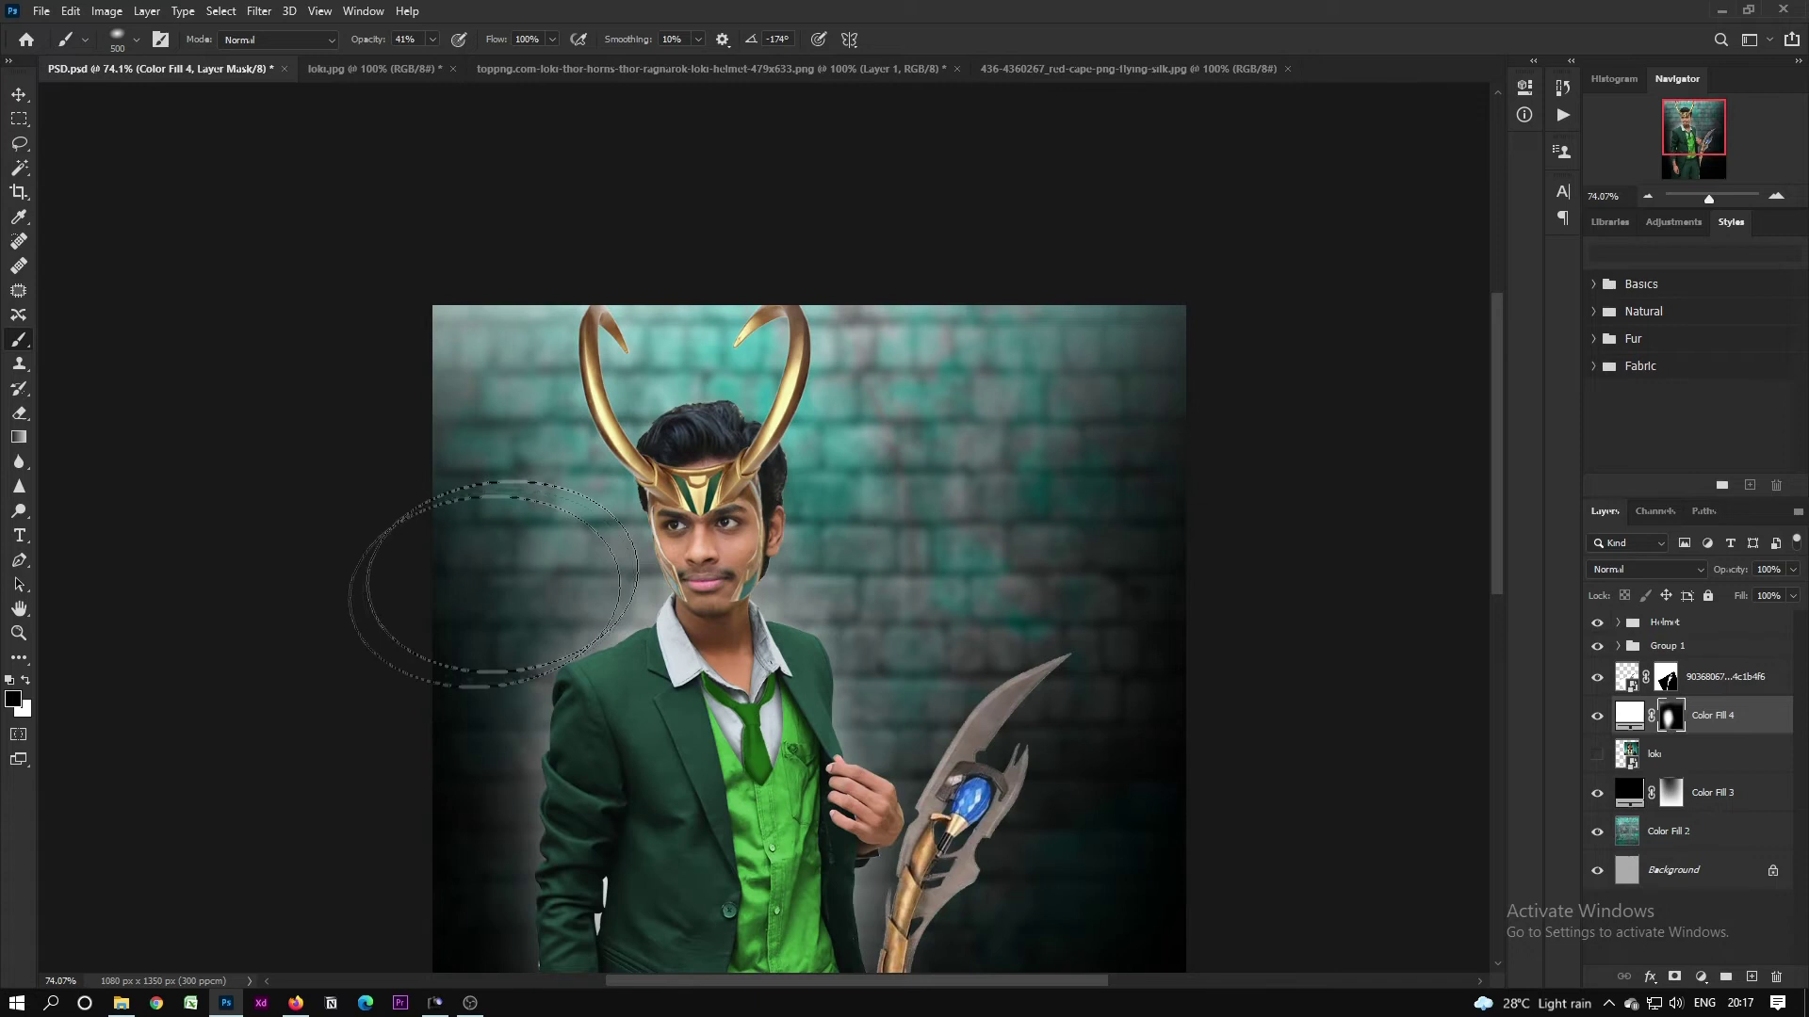
scroll(1074, 565, down, 4)
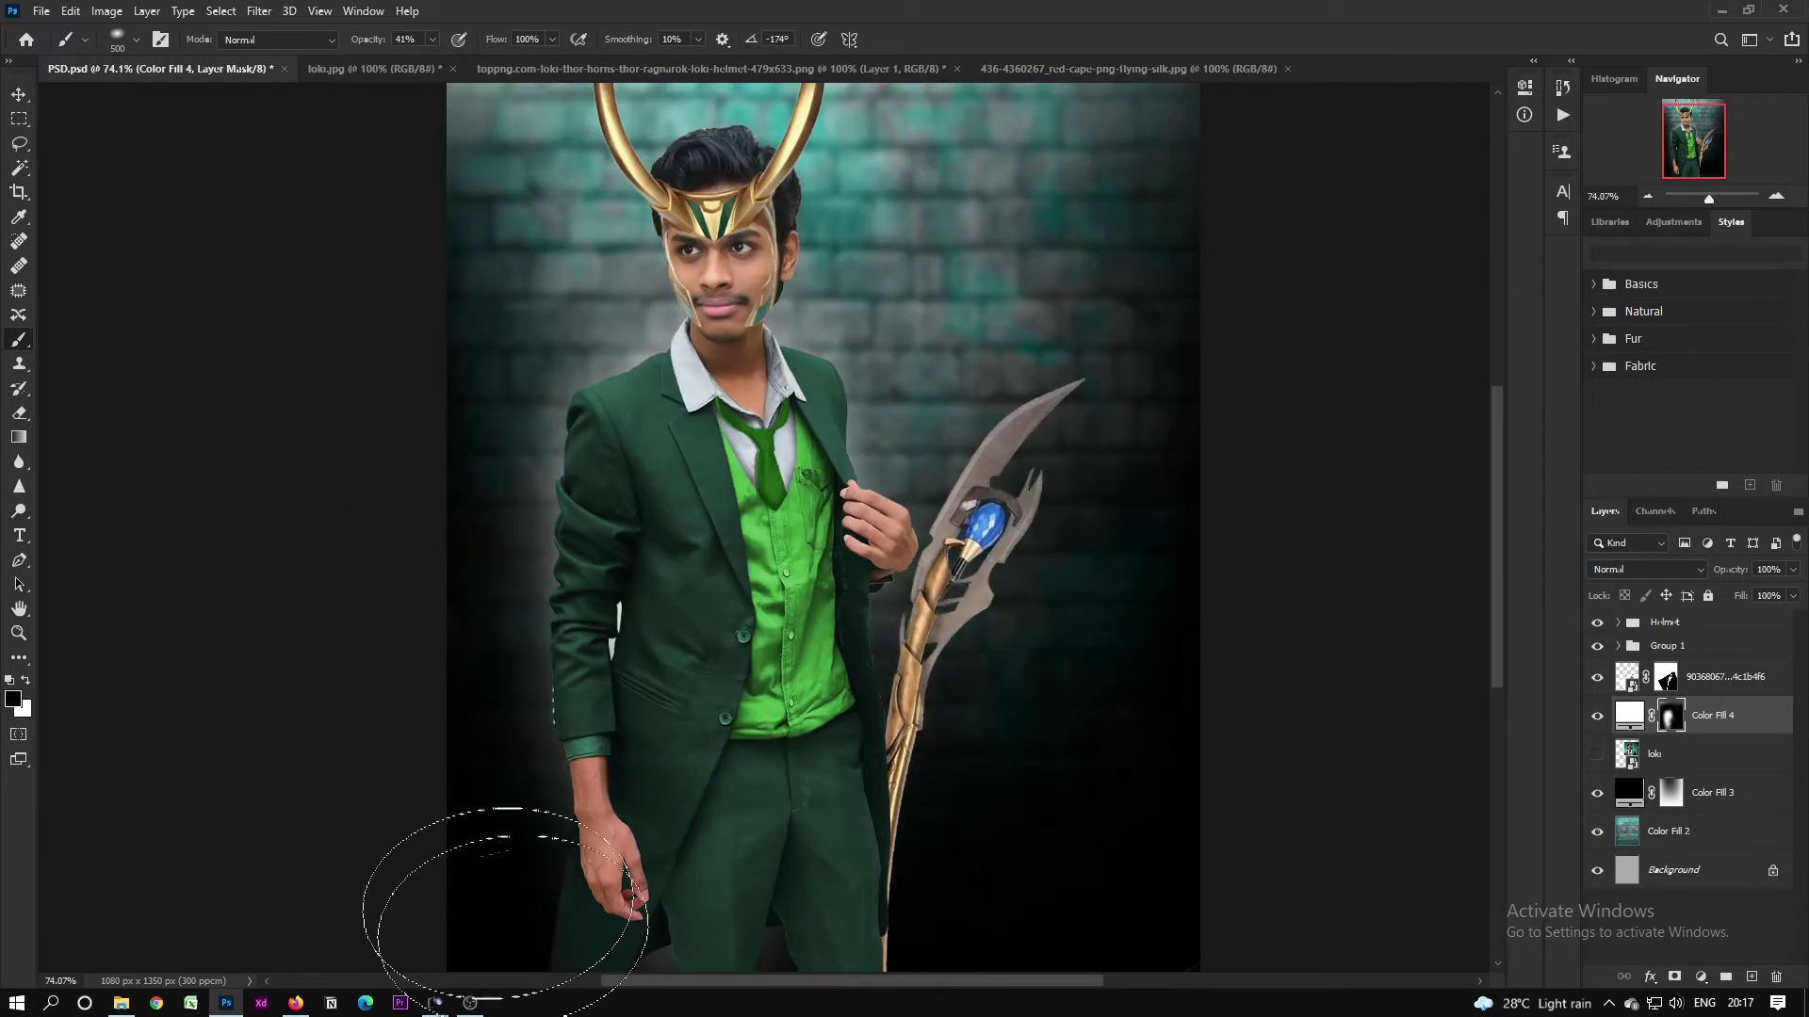
key(ctrl+0)
key(v)
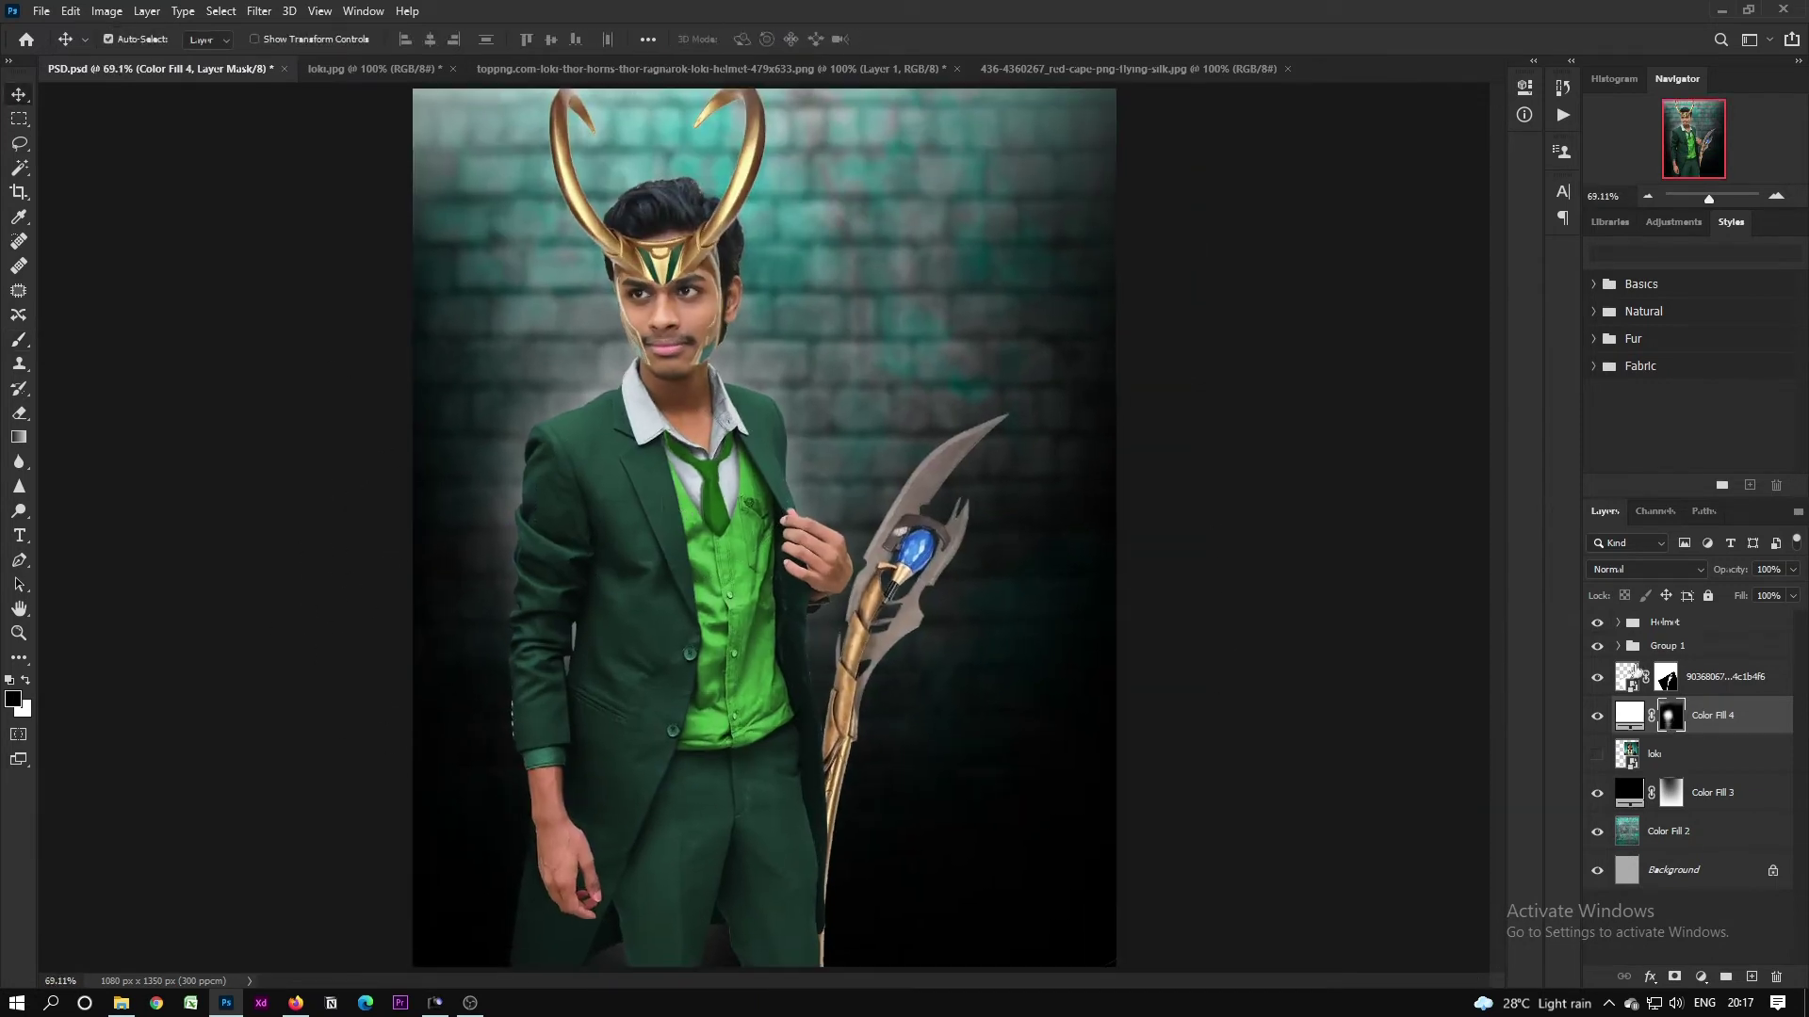
Step: Select the man's photo, Layer 1 inside Group 1, and save the document
click(1635, 647)
click(1617, 647)
scroll(1639, 754, down, 2)
click(1643, 926)
key(ctrl+s)
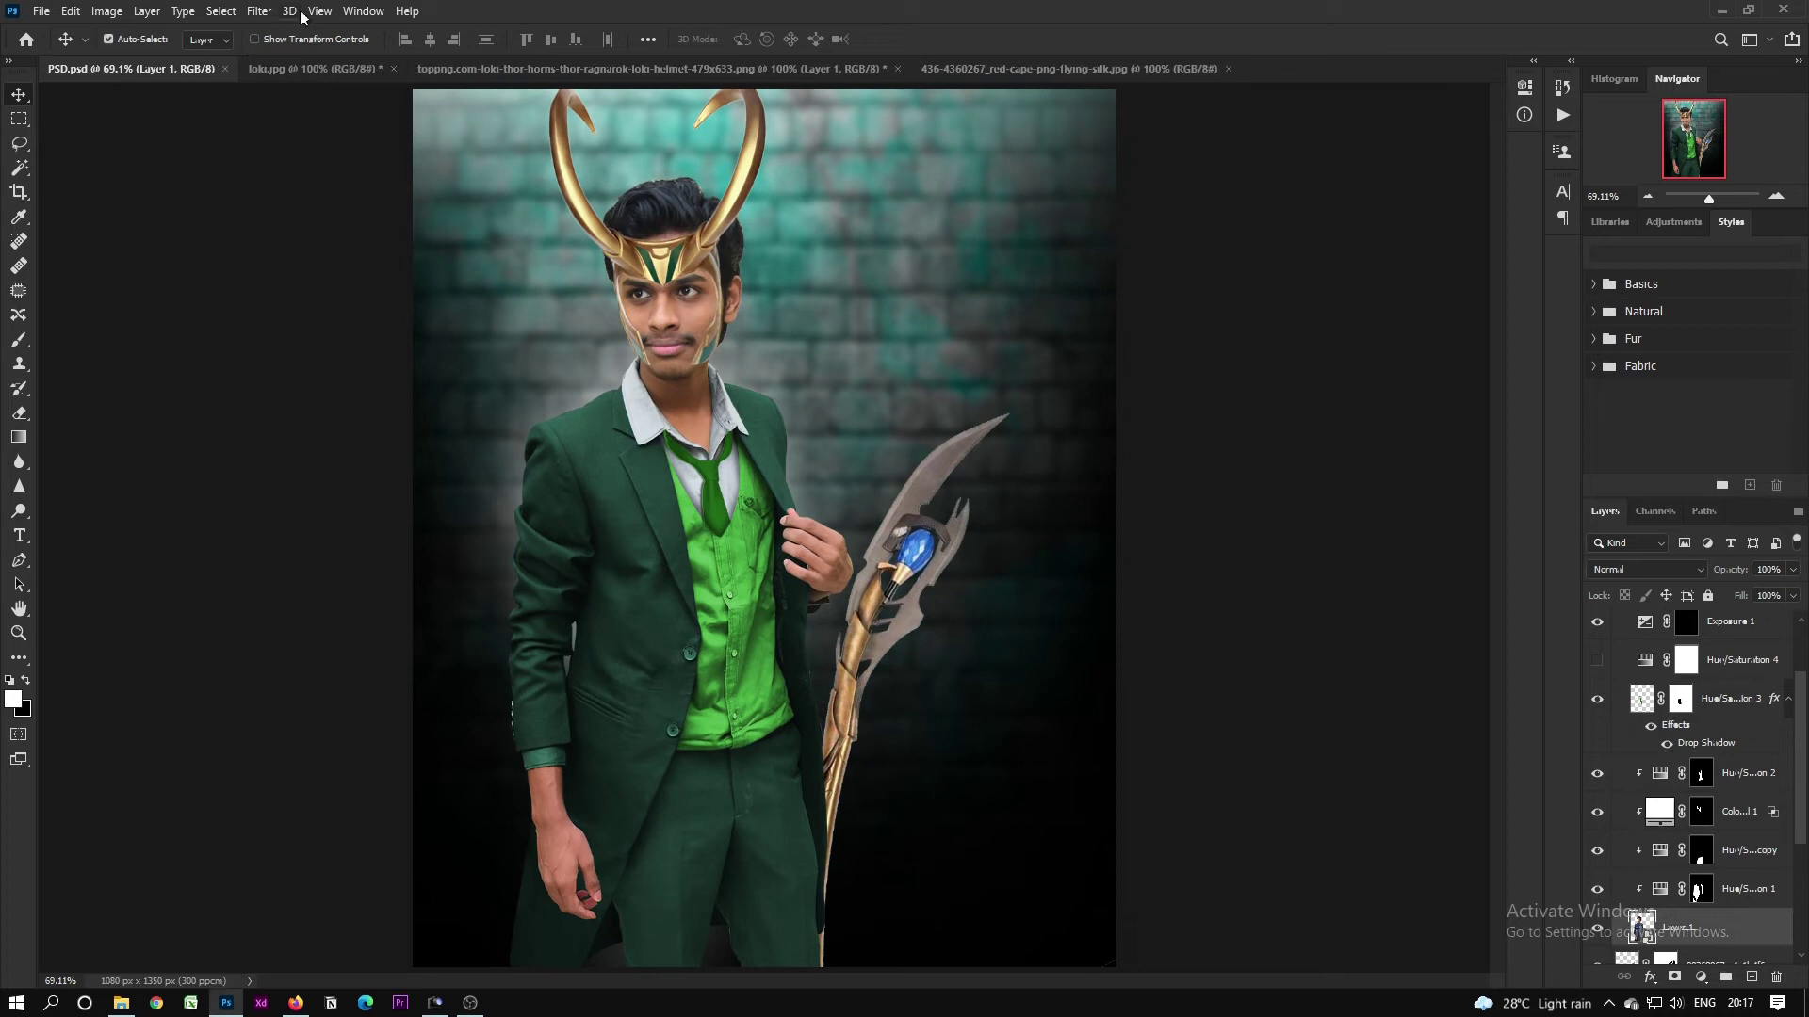
Step: Apply the Camera Raw Filter to the man's photo layer with Clarity at +35
click(259, 10)
click(291, 117)
drag(1494, 661, 1528, 665)
click(1491, 454)
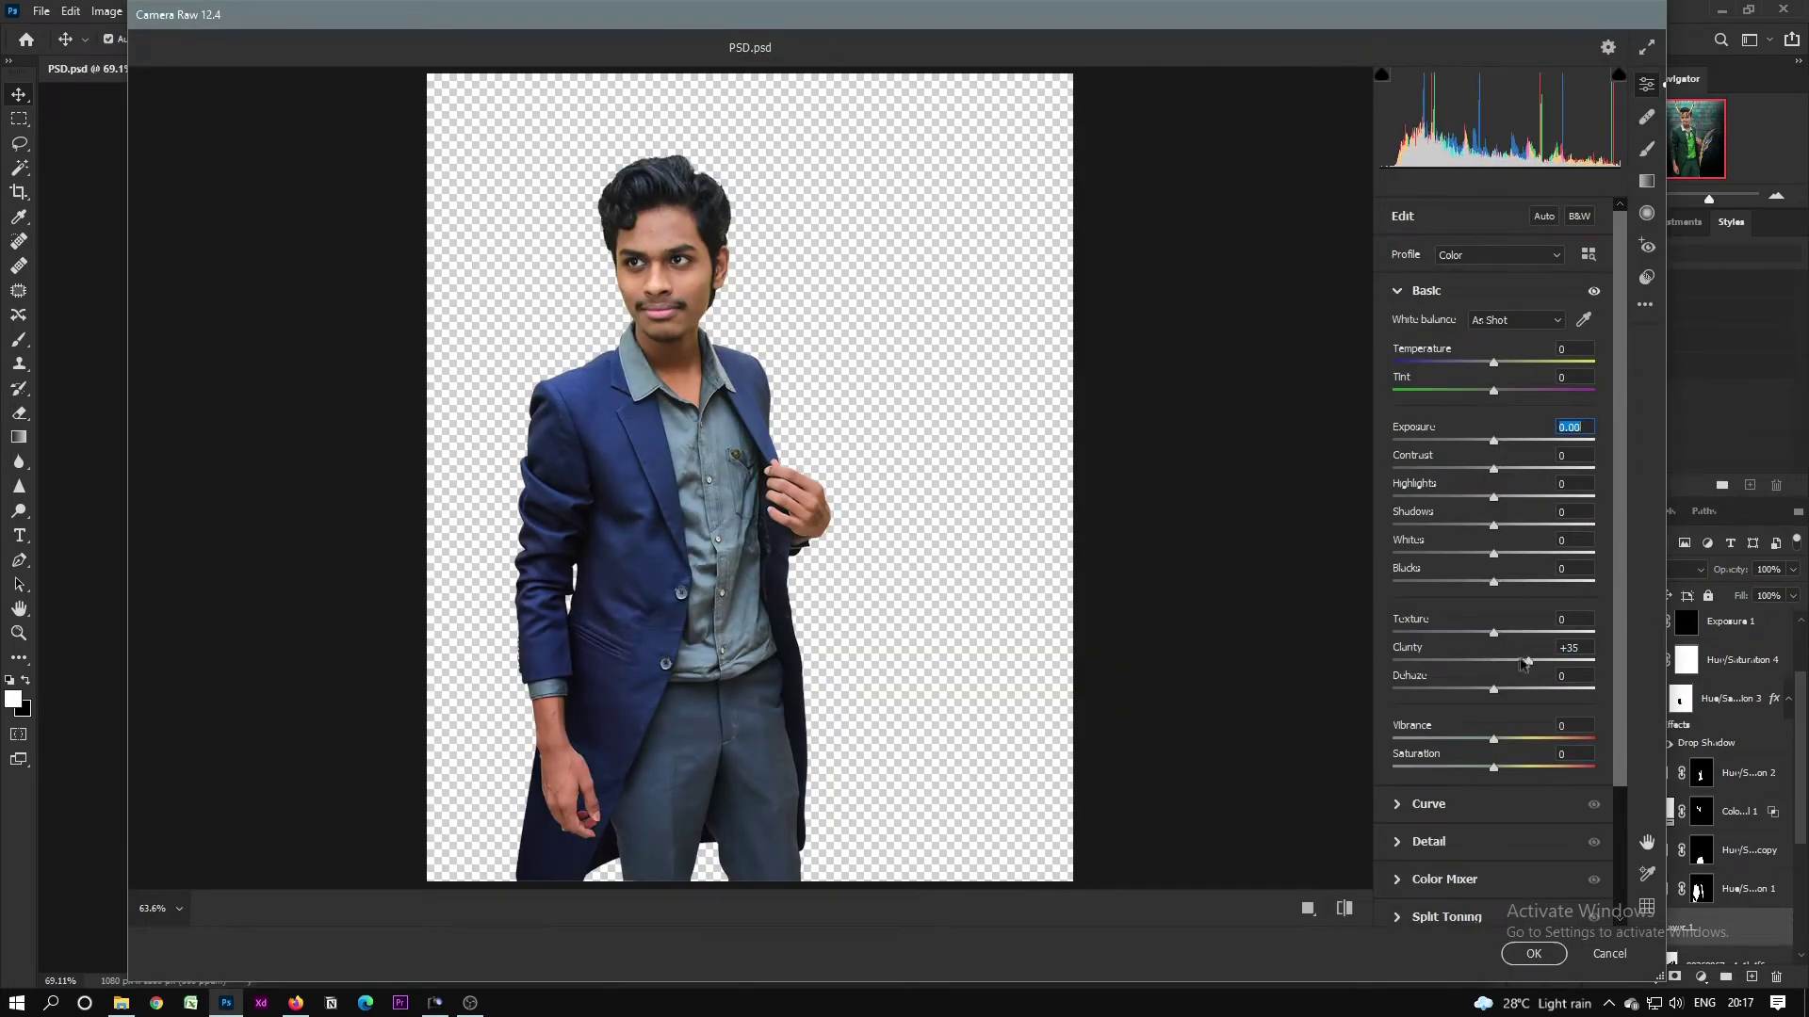
click(1549, 962)
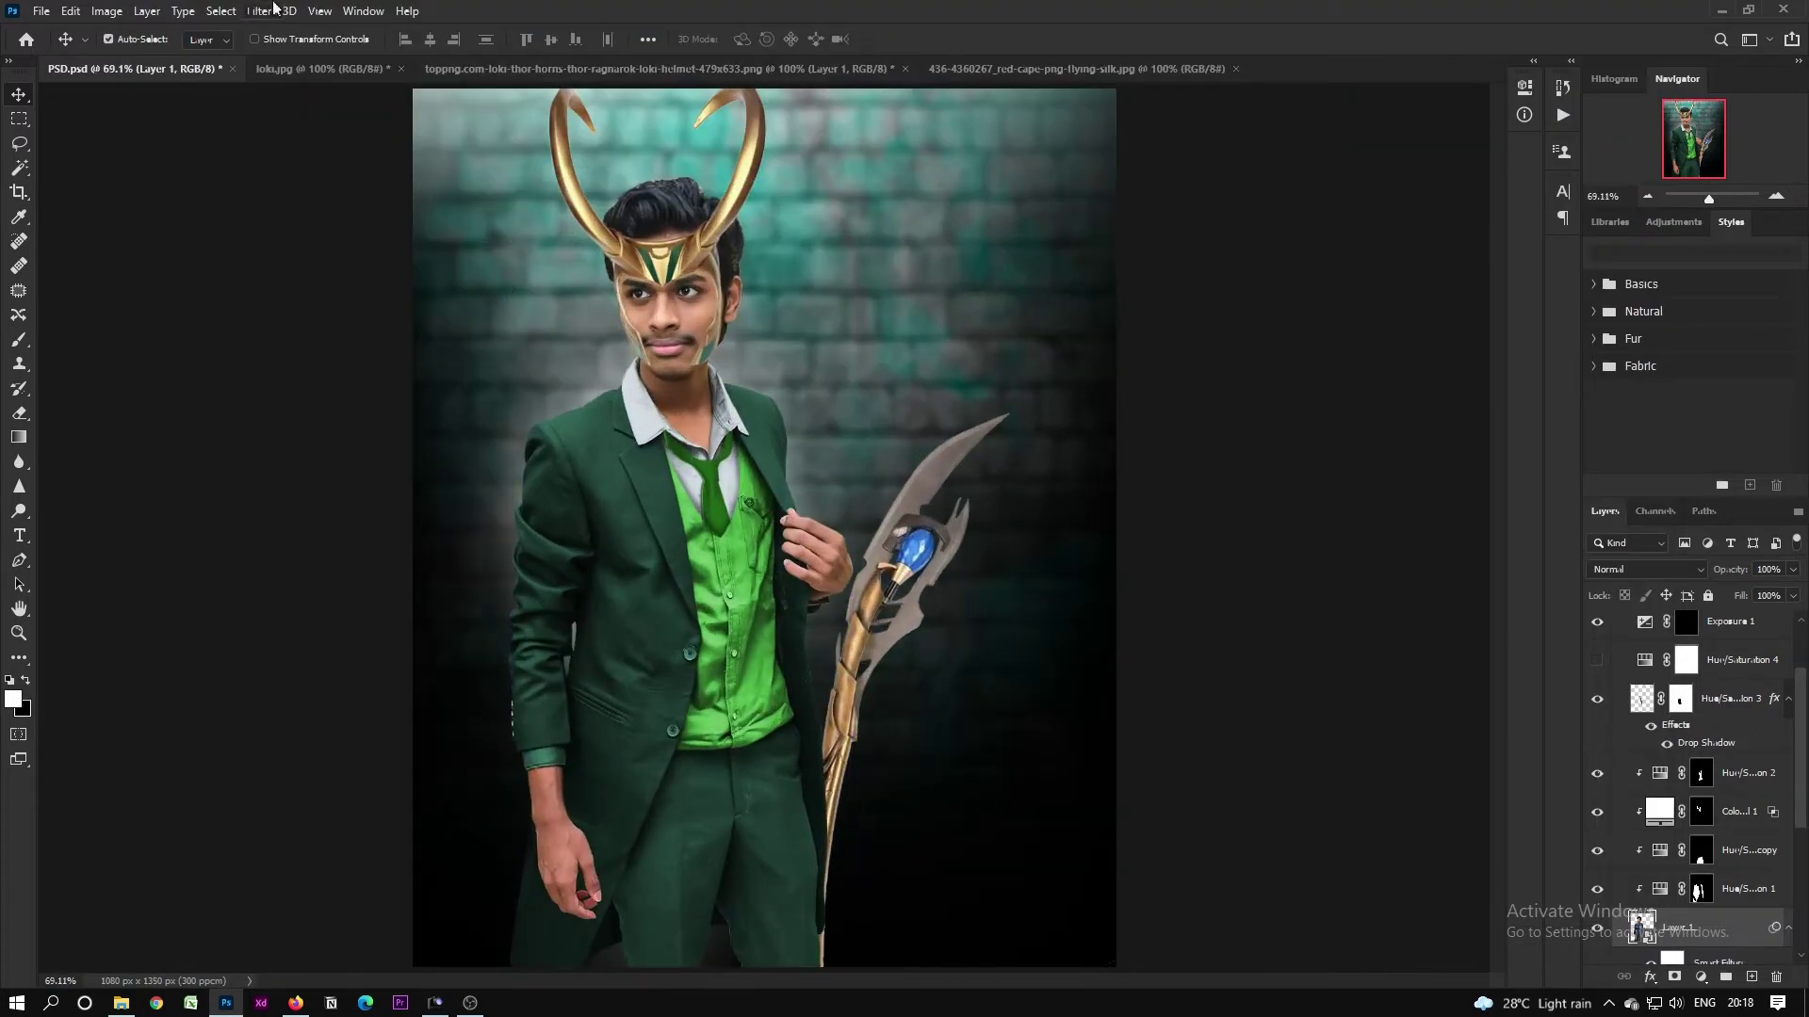
Step: Recolour the white glow fill to a light cyan, showing the loki poster for reference and hiding it again
click(899, 614)
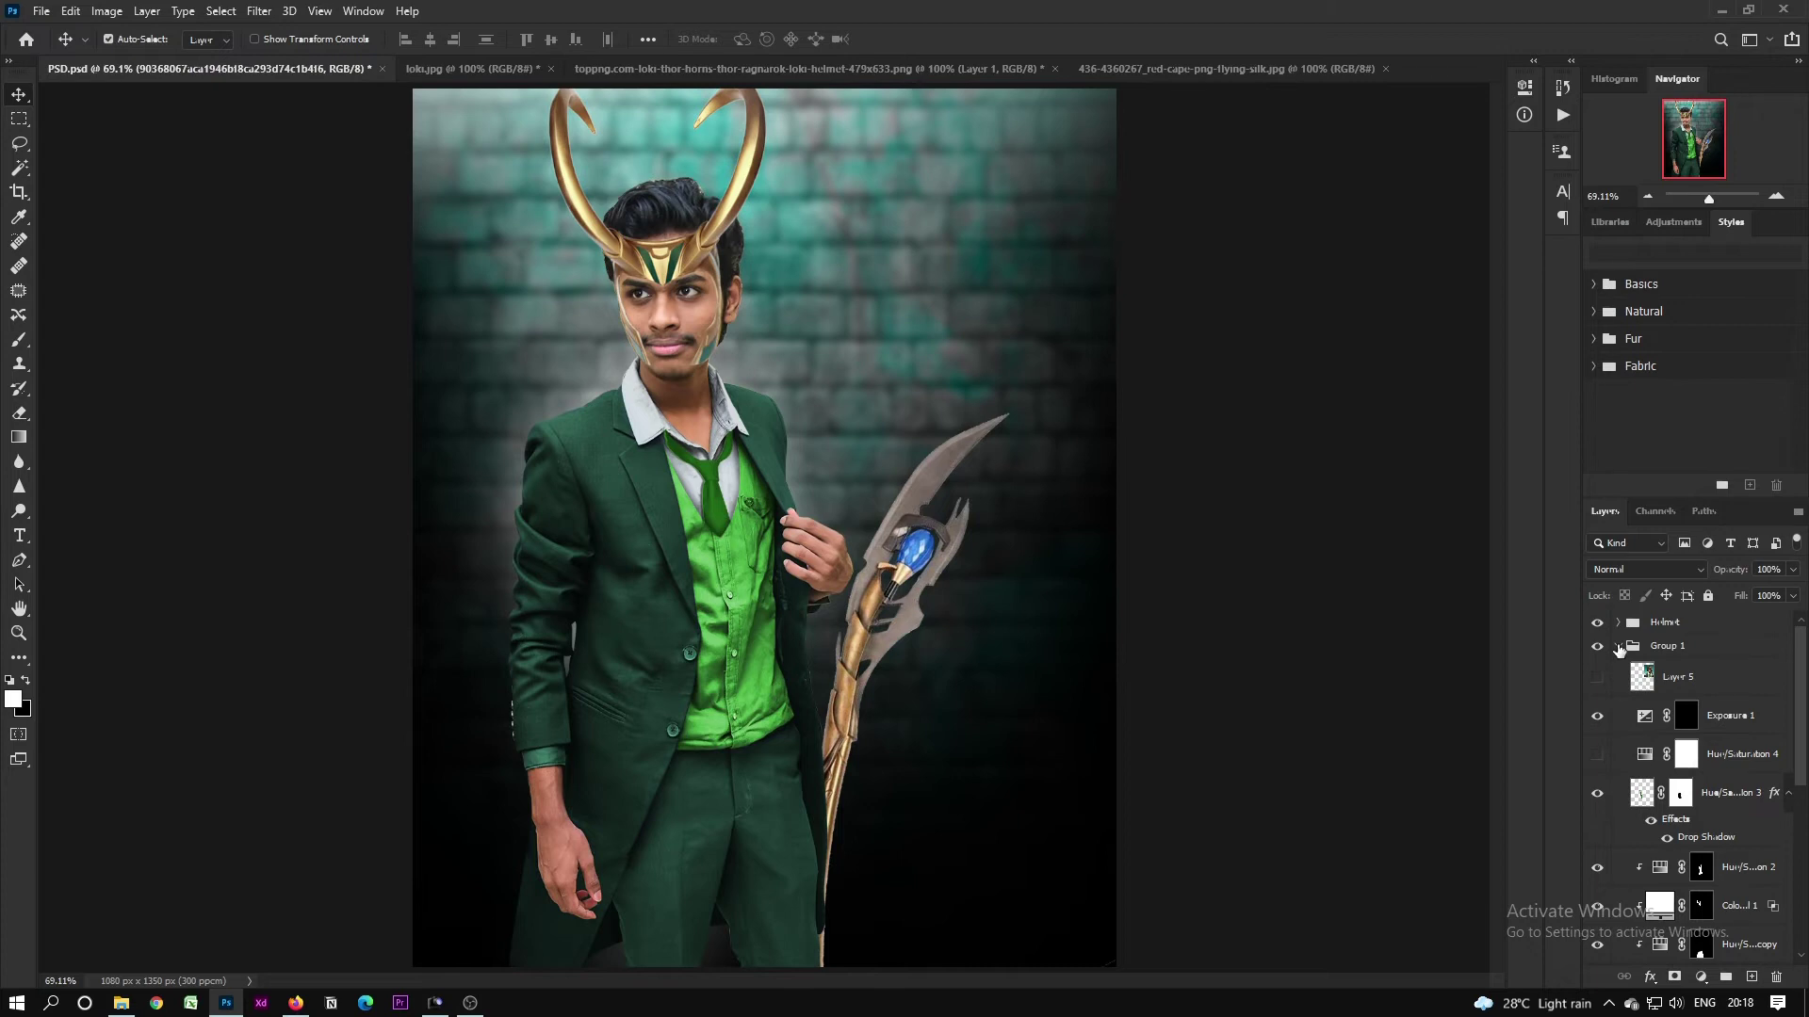
click(1618, 646)
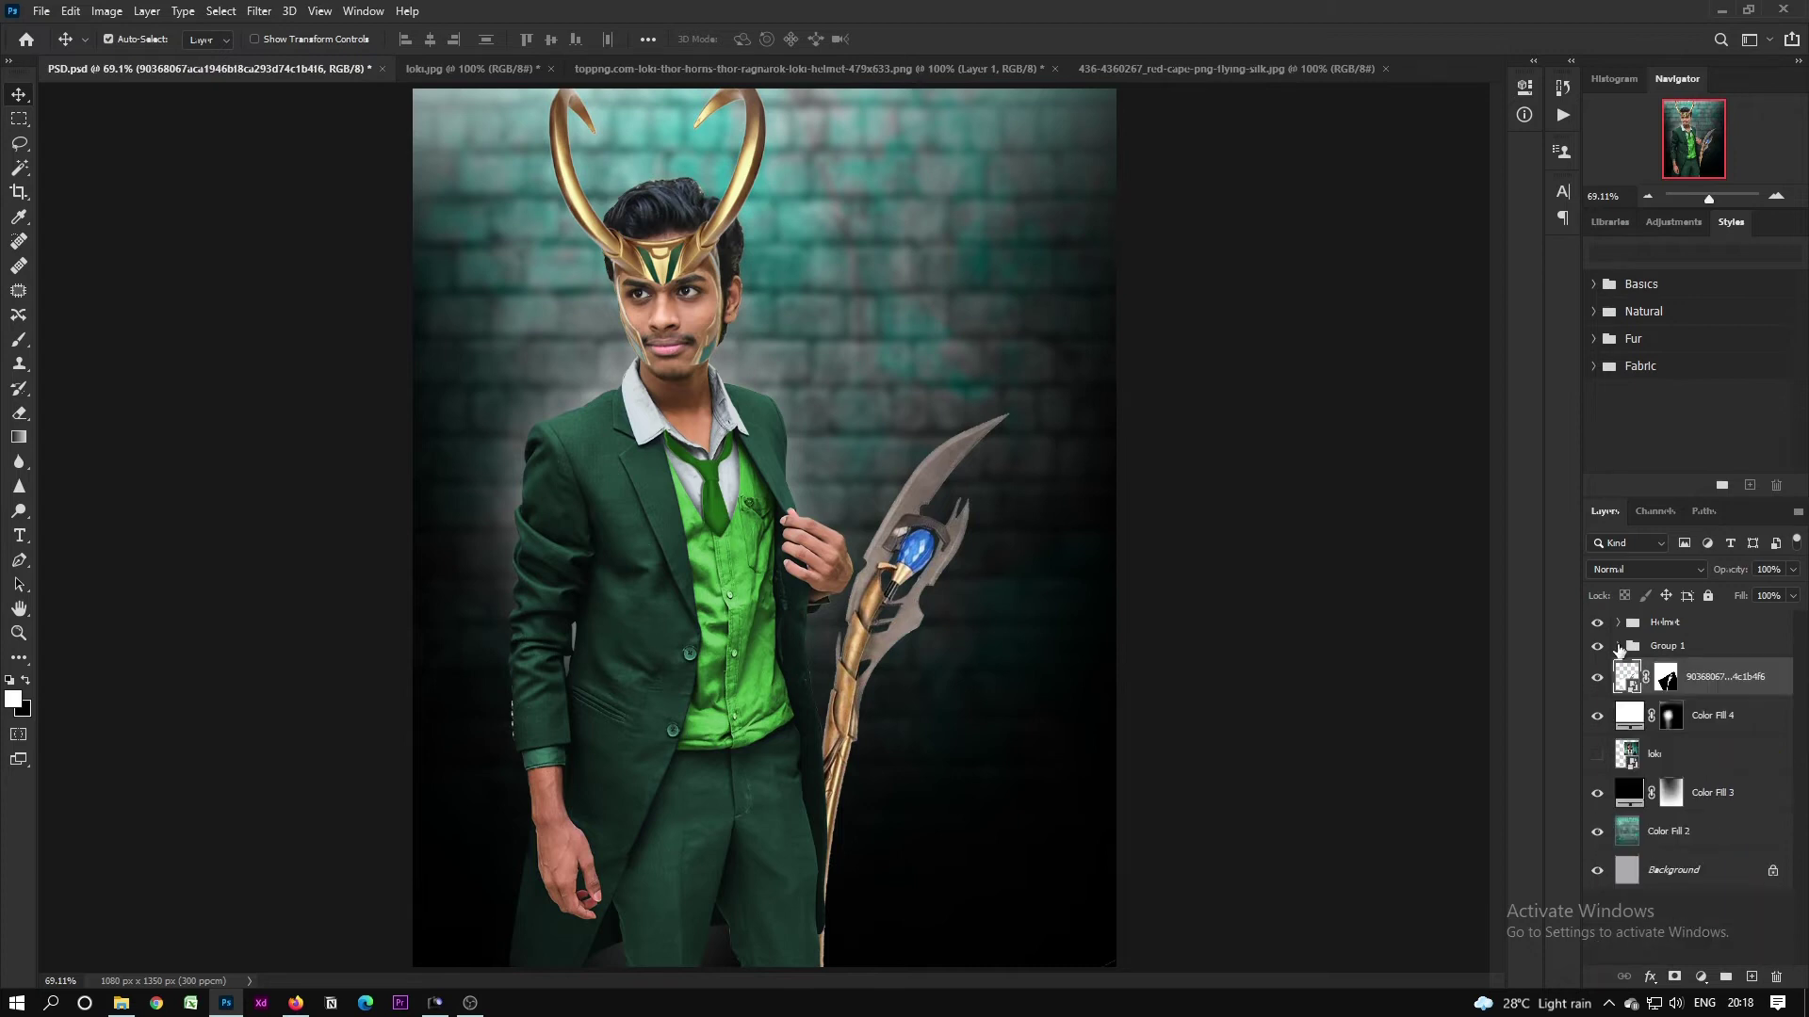
click(1597, 754)
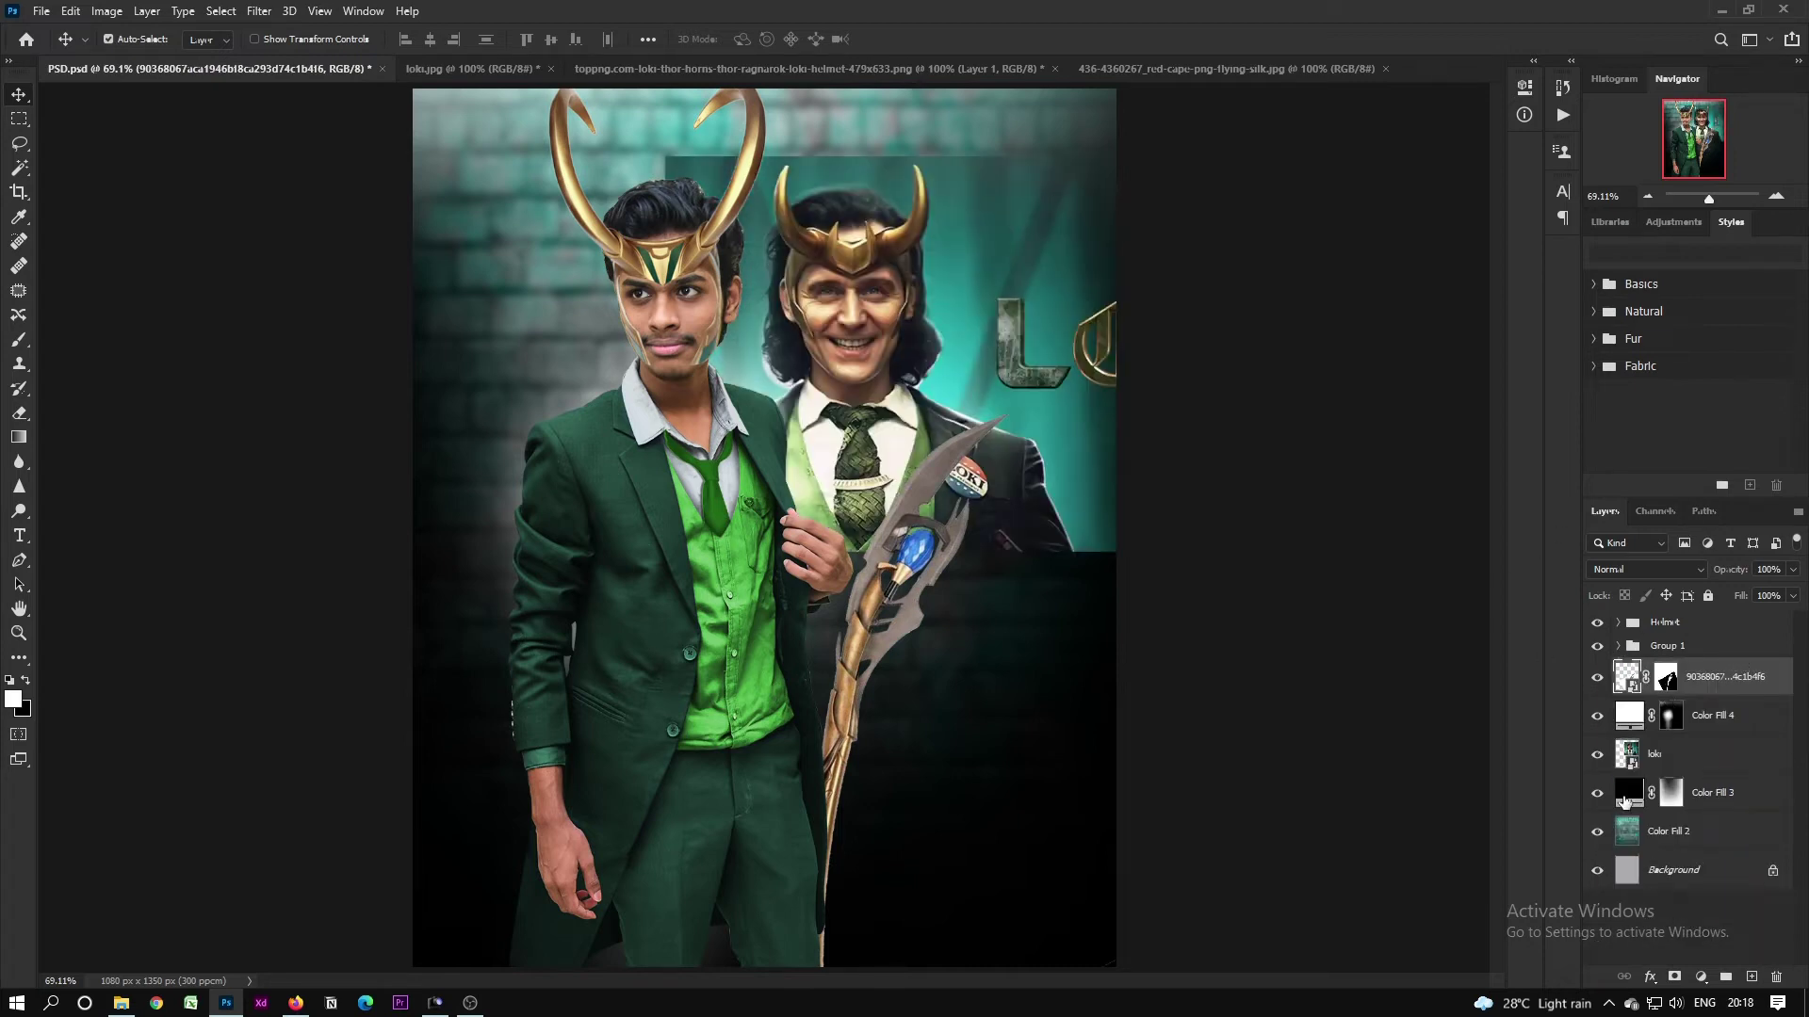
double_click(1629, 715)
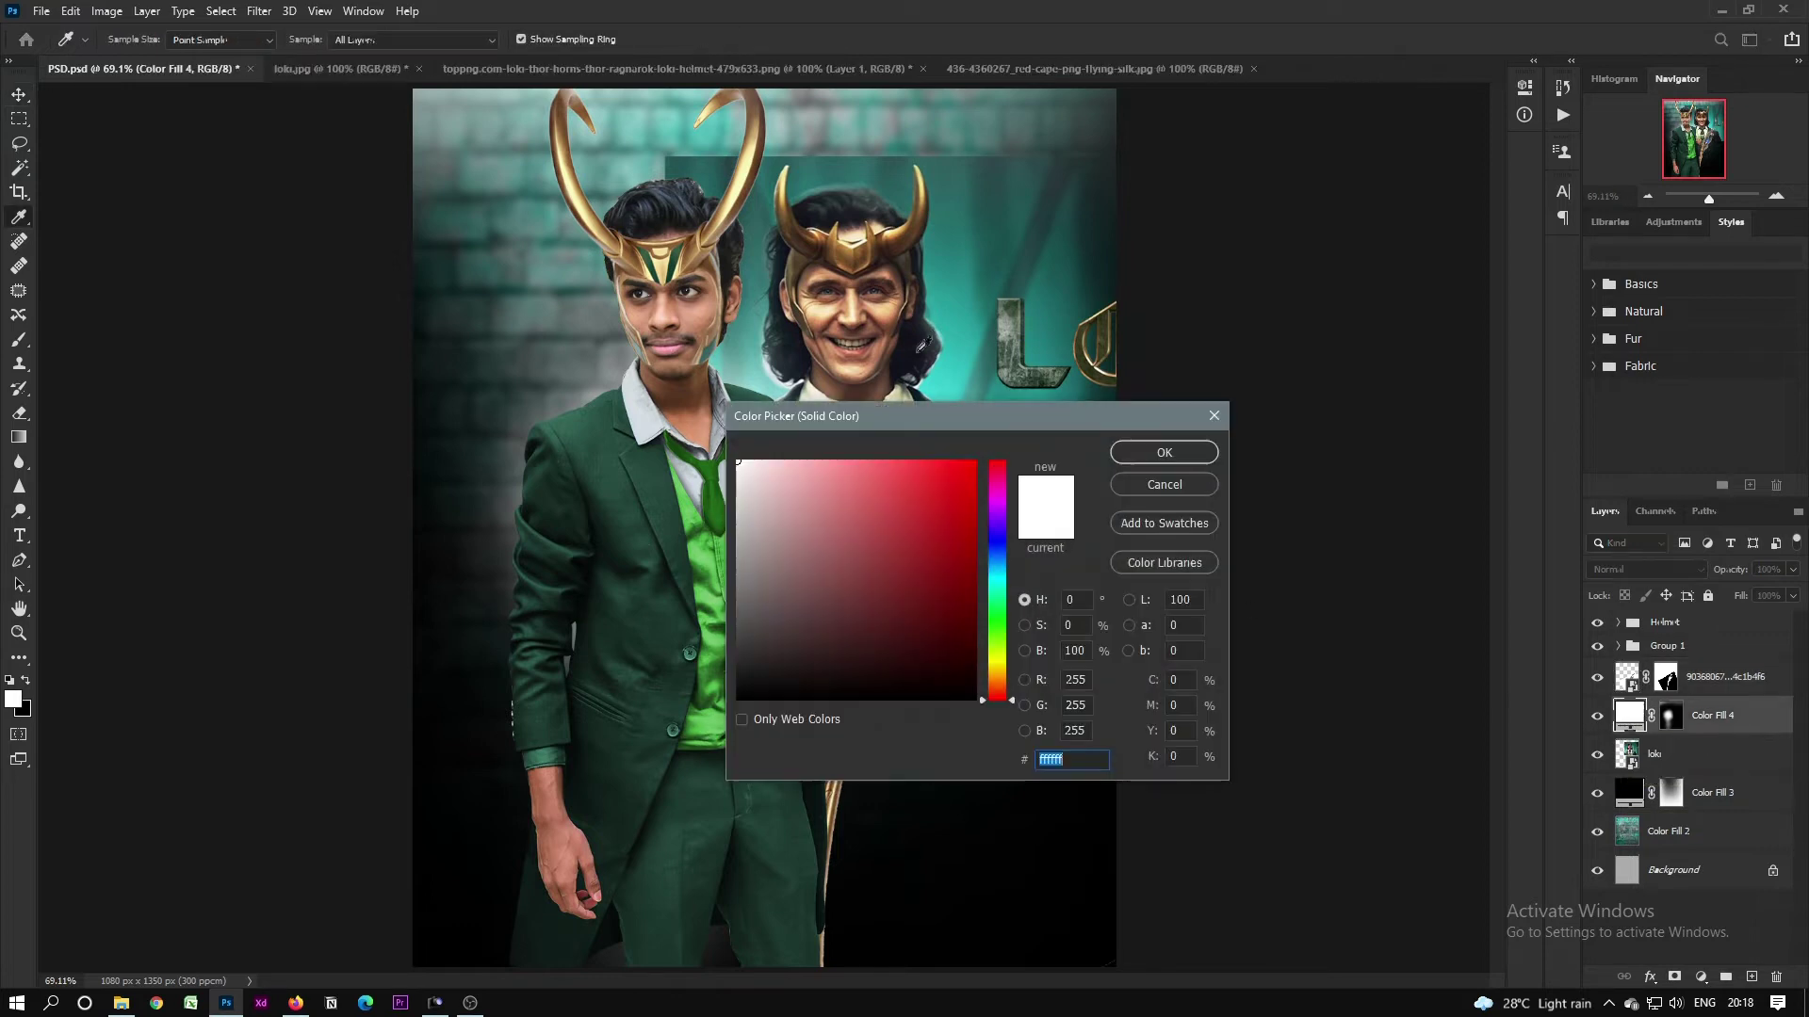
click(920, 385)
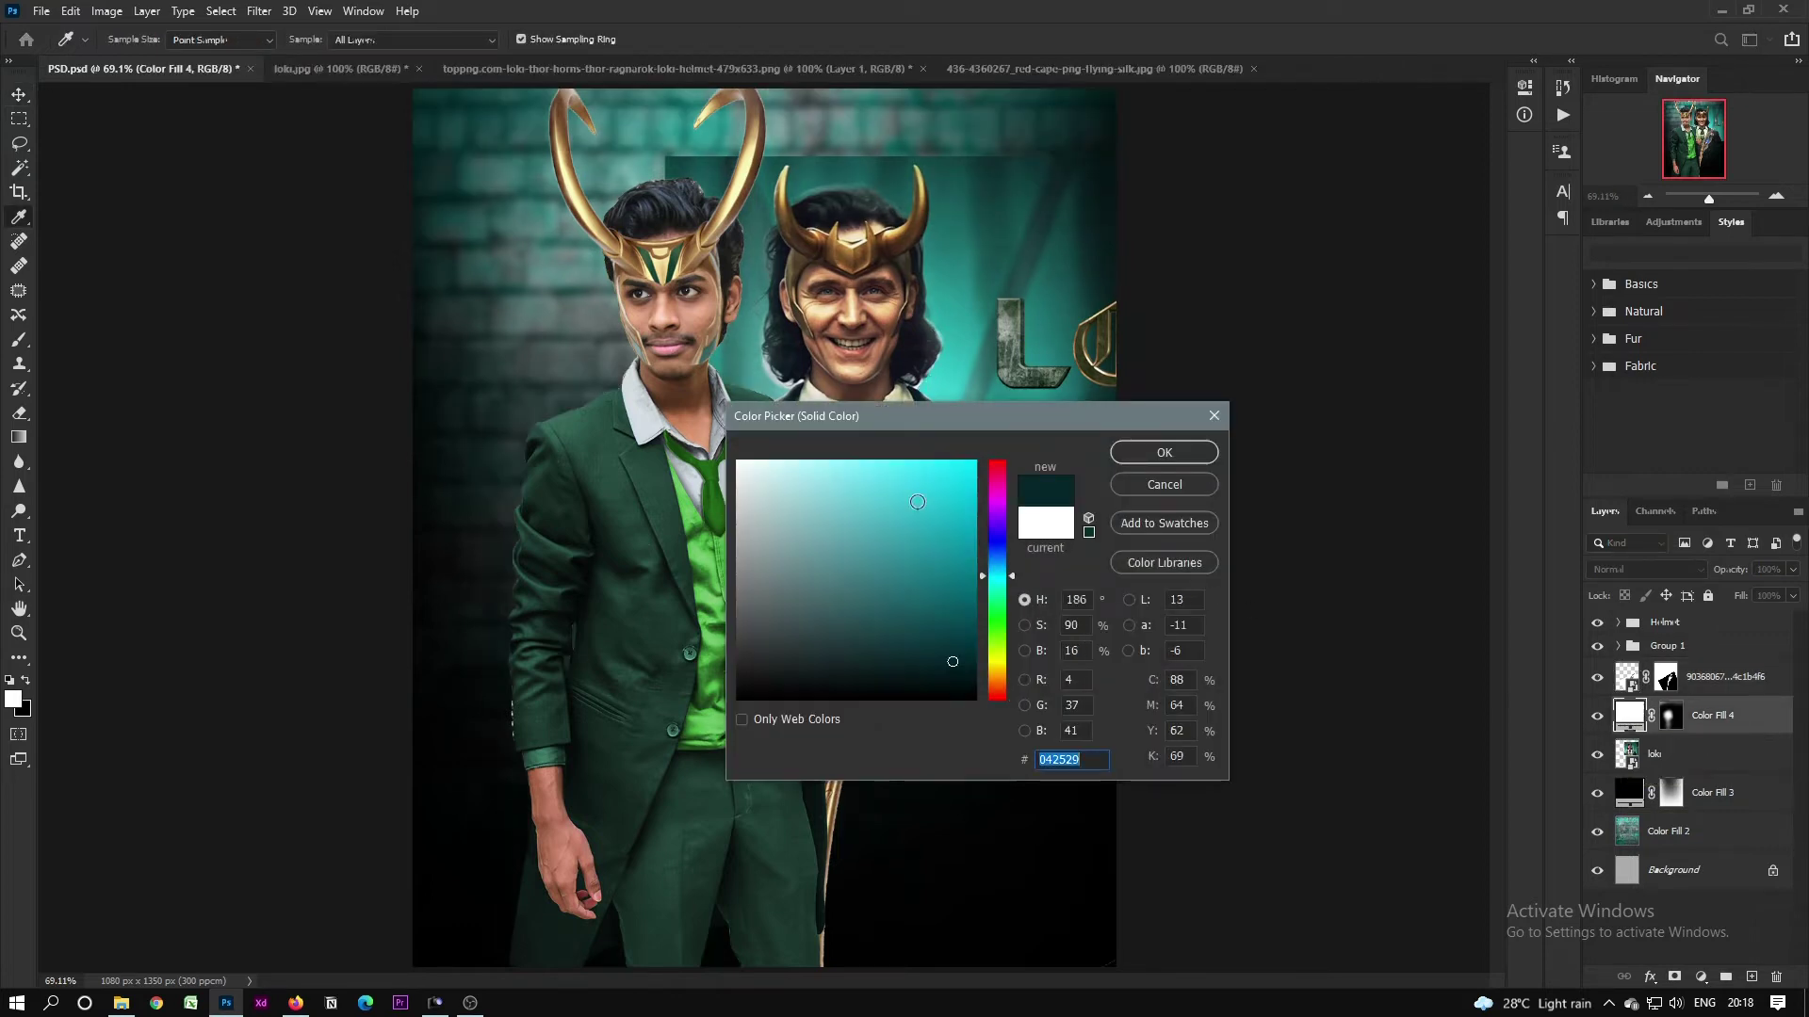
click(957, 469)
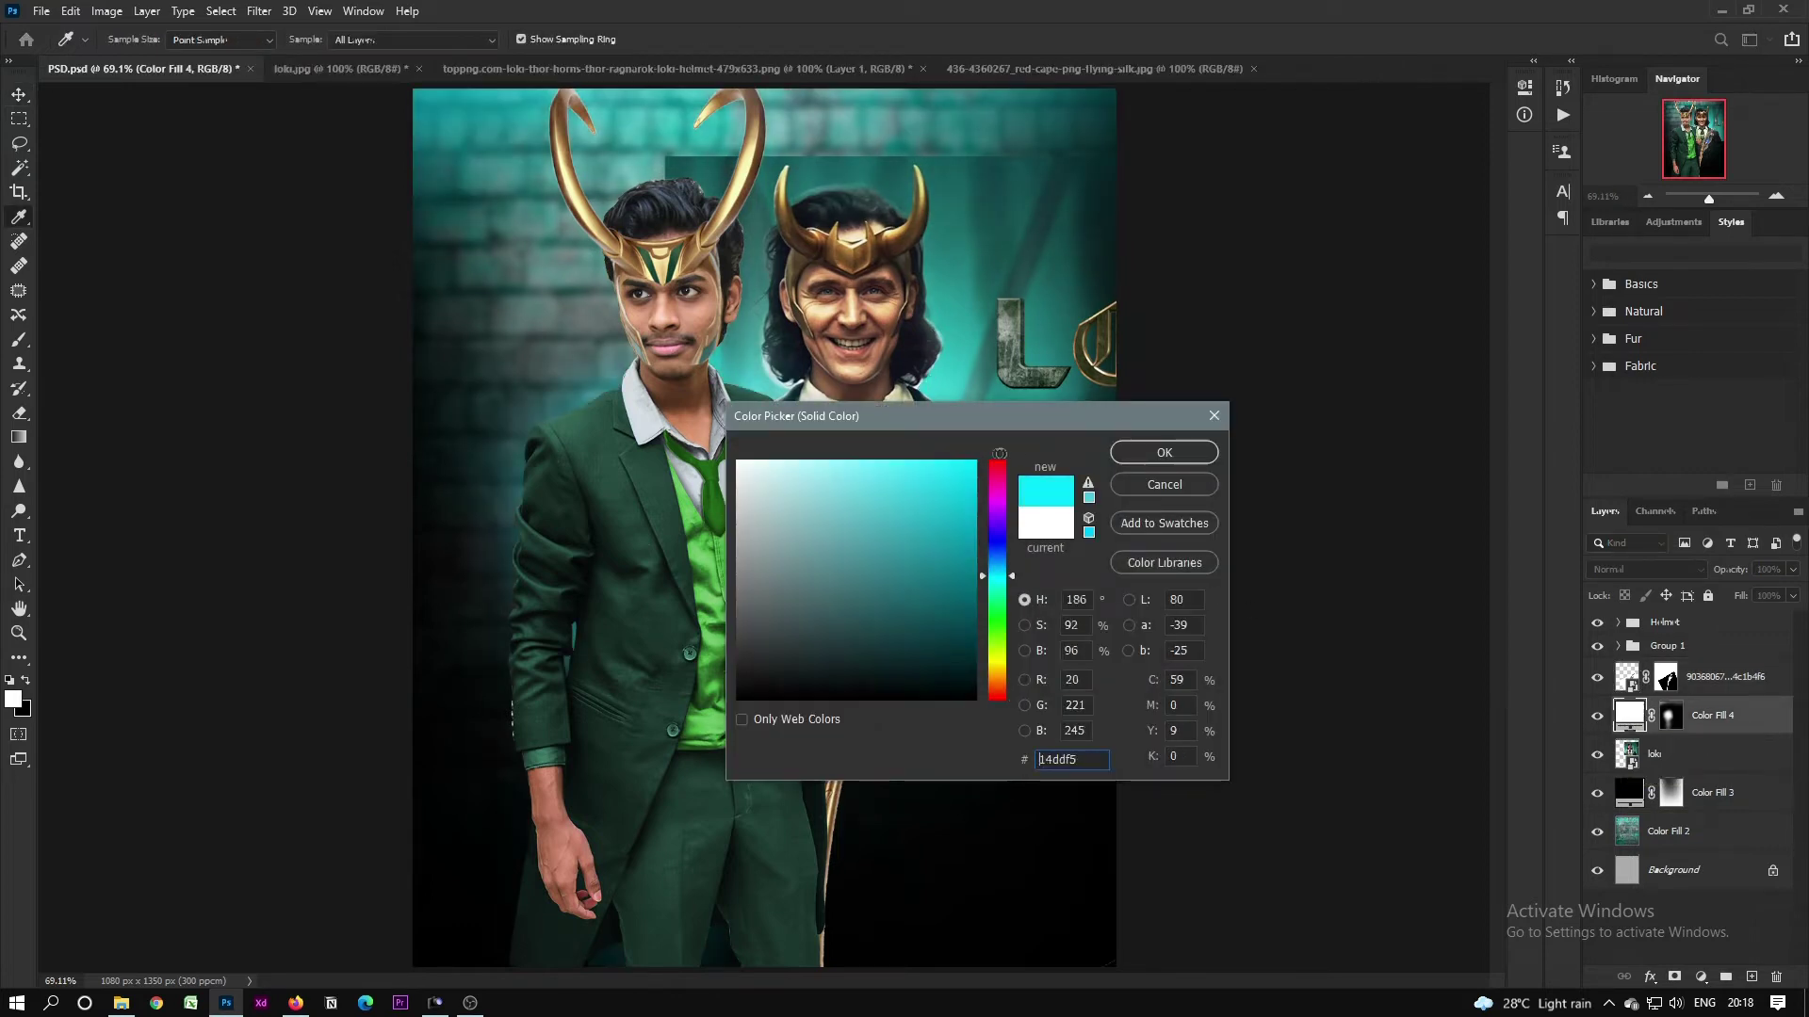
click(1126, 456)
double_click(1629, 715)
click(940, 473)
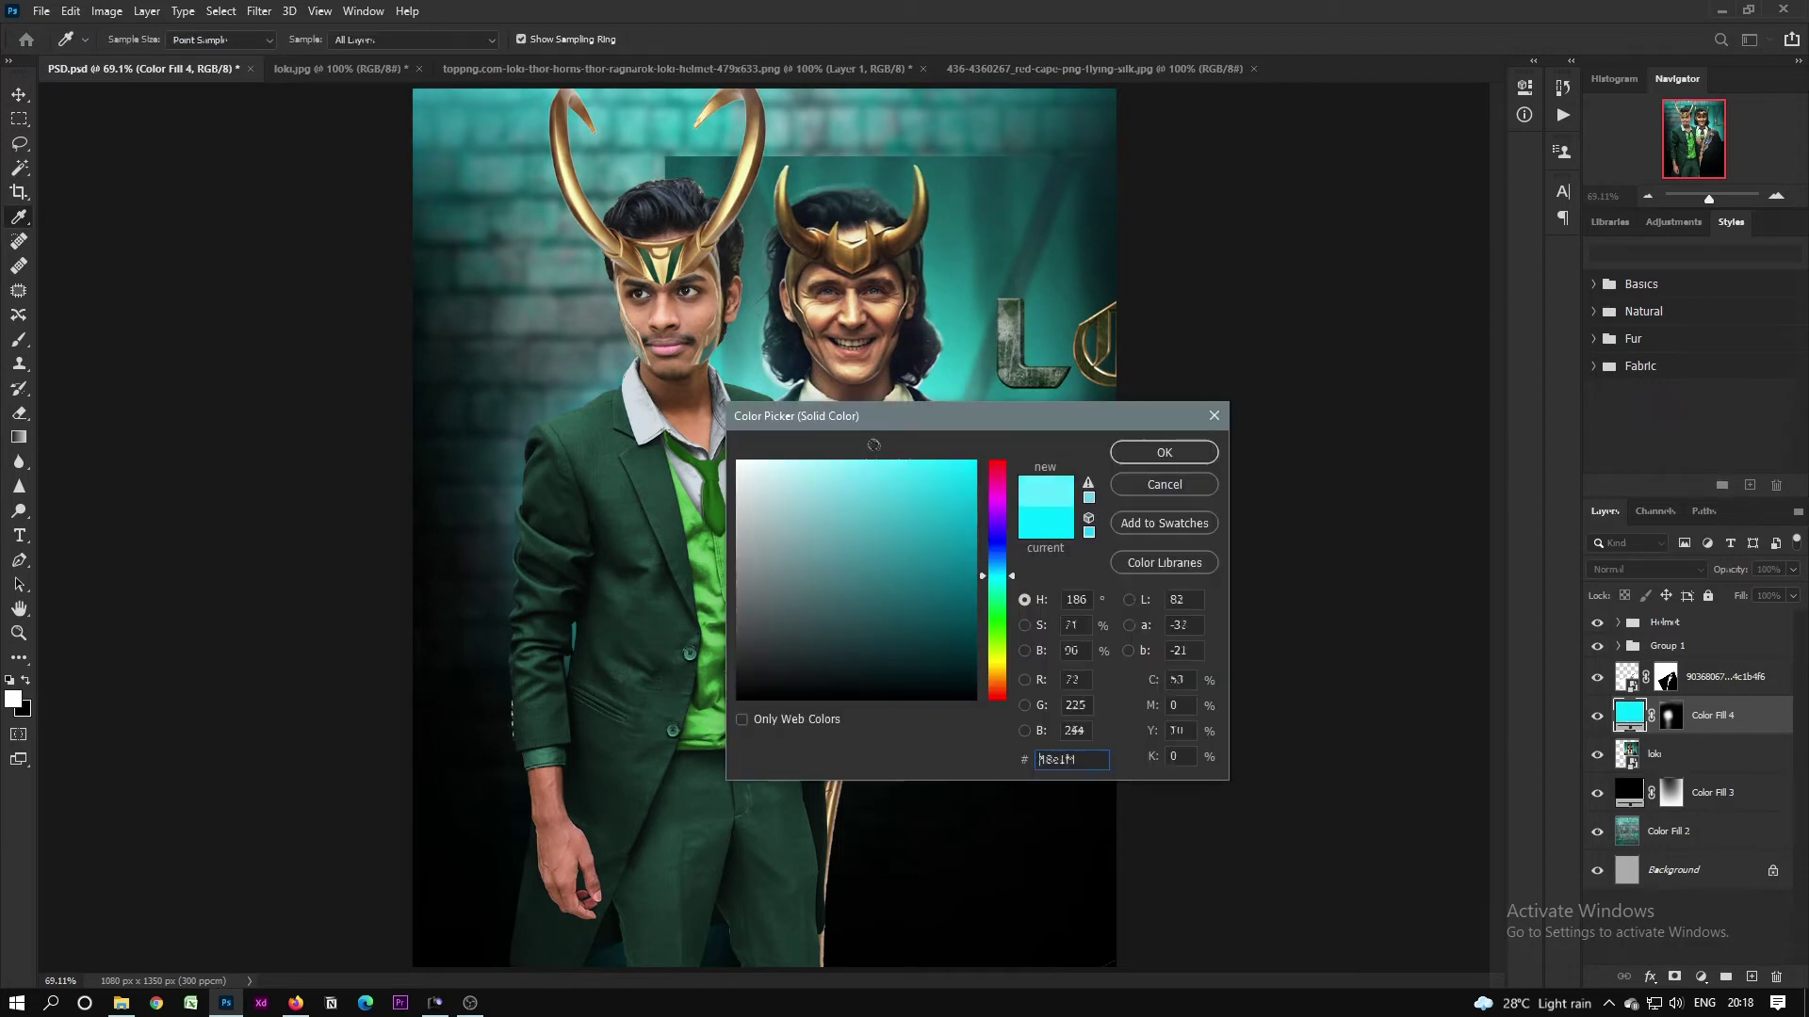
click(1125, 455)
click(1597, 754)
click(1670, 715)
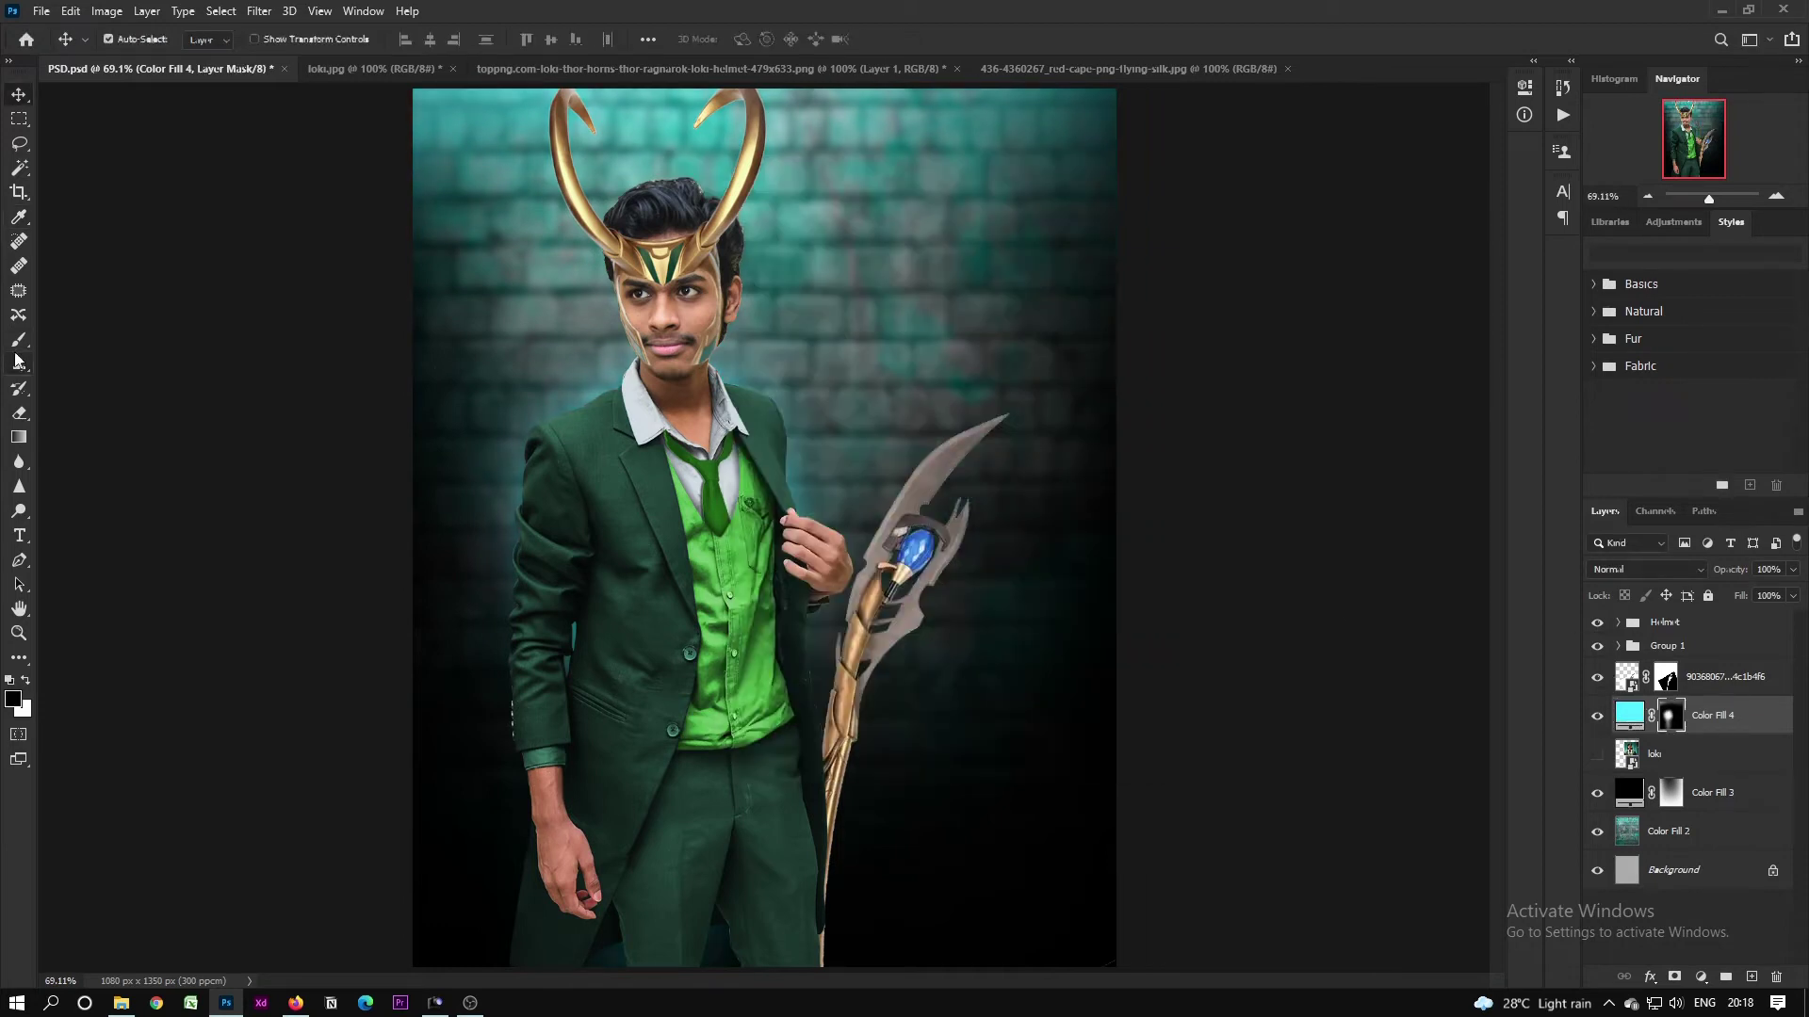
Step: Touch up the light cyan glow's mask over the man's torso with the 500 px brush at 41% opacity
key(b)
key(x)
click(673, 565)
key(x)
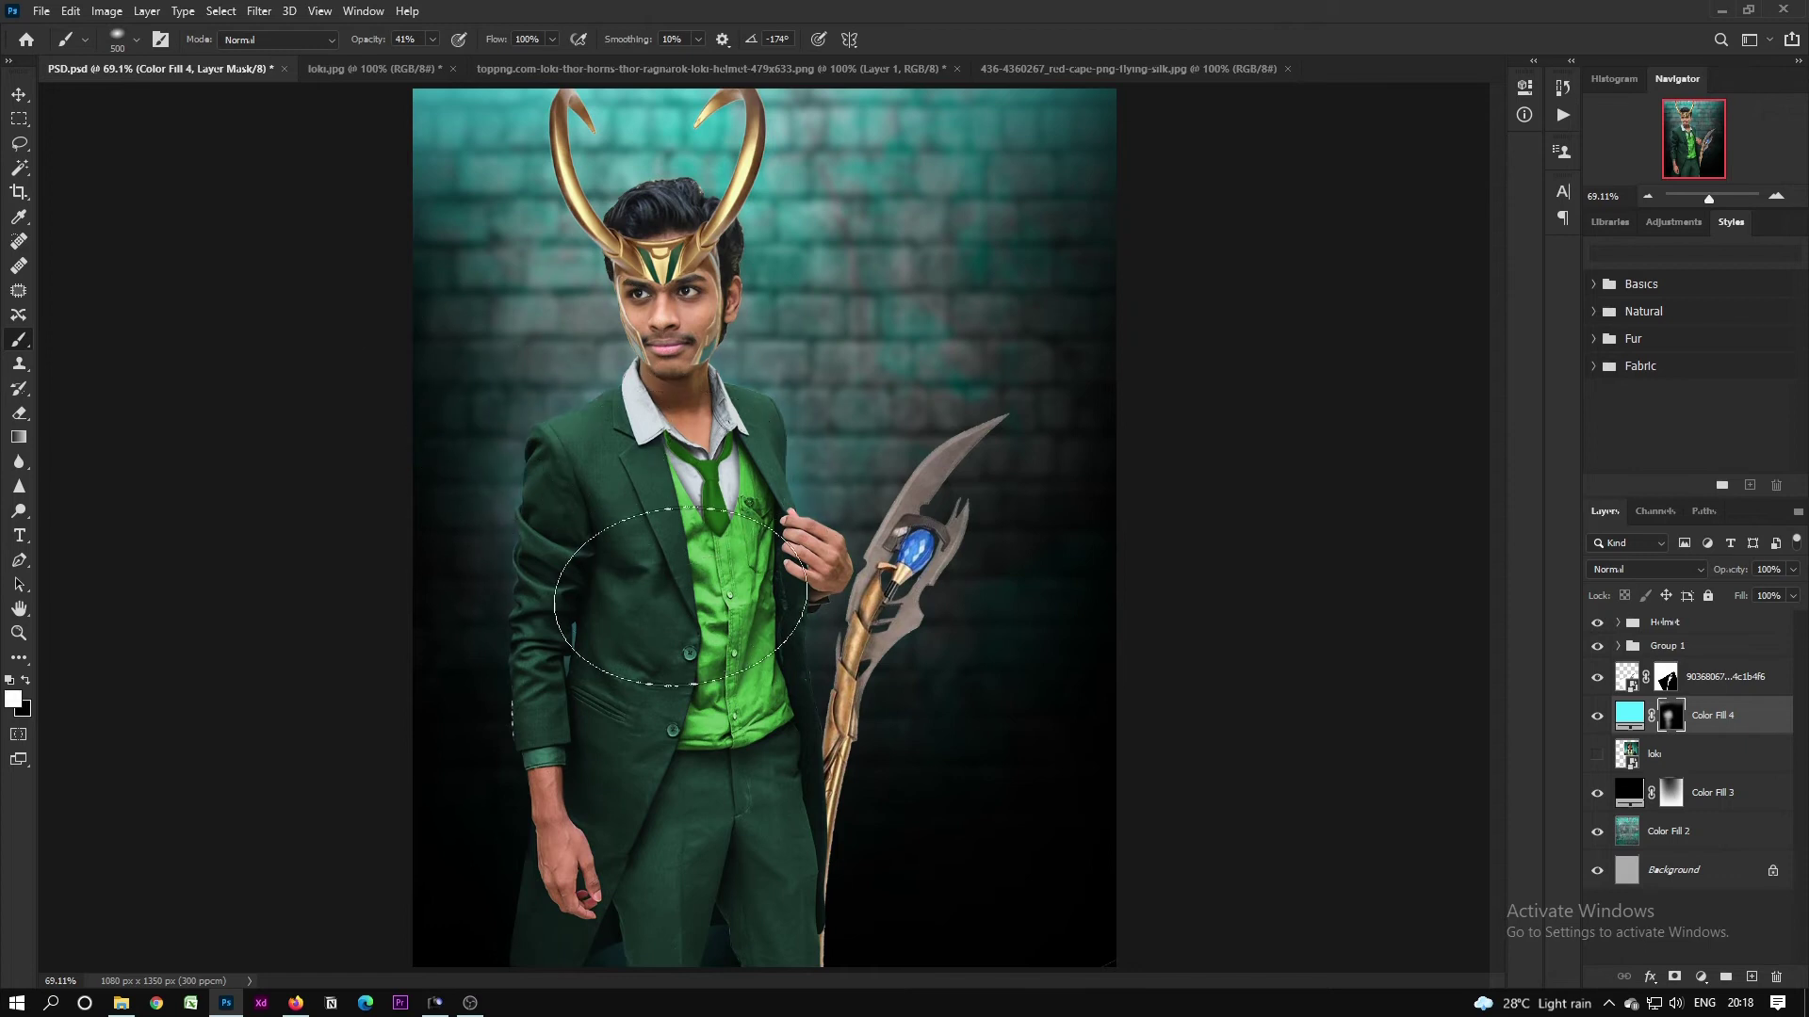
key(v)
Step: Add an Exposure adjustment above Group 1, lower its exposure to darken the man, and clip it to that group
click(1695, 645)
click(1700, 976)
click(1696, 756)
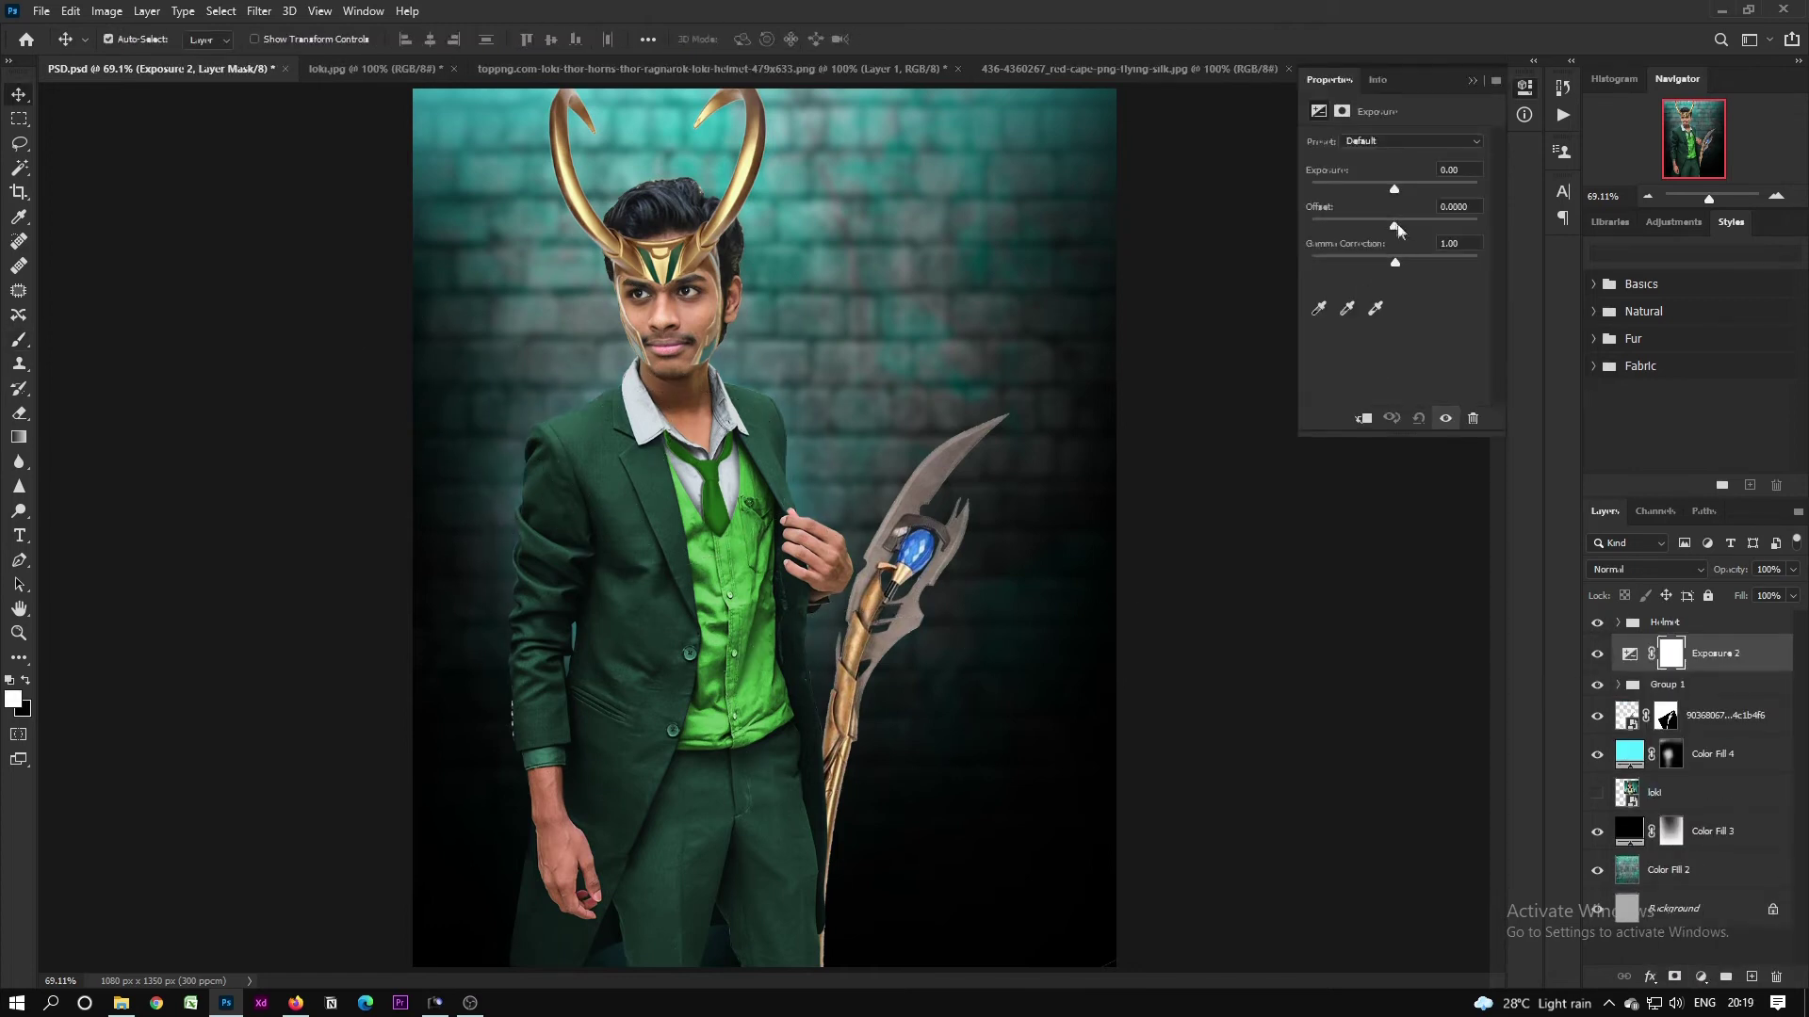
drag(1394, 188, 1364, 189)
click(1479, 79)
alt+click(1627, 668)
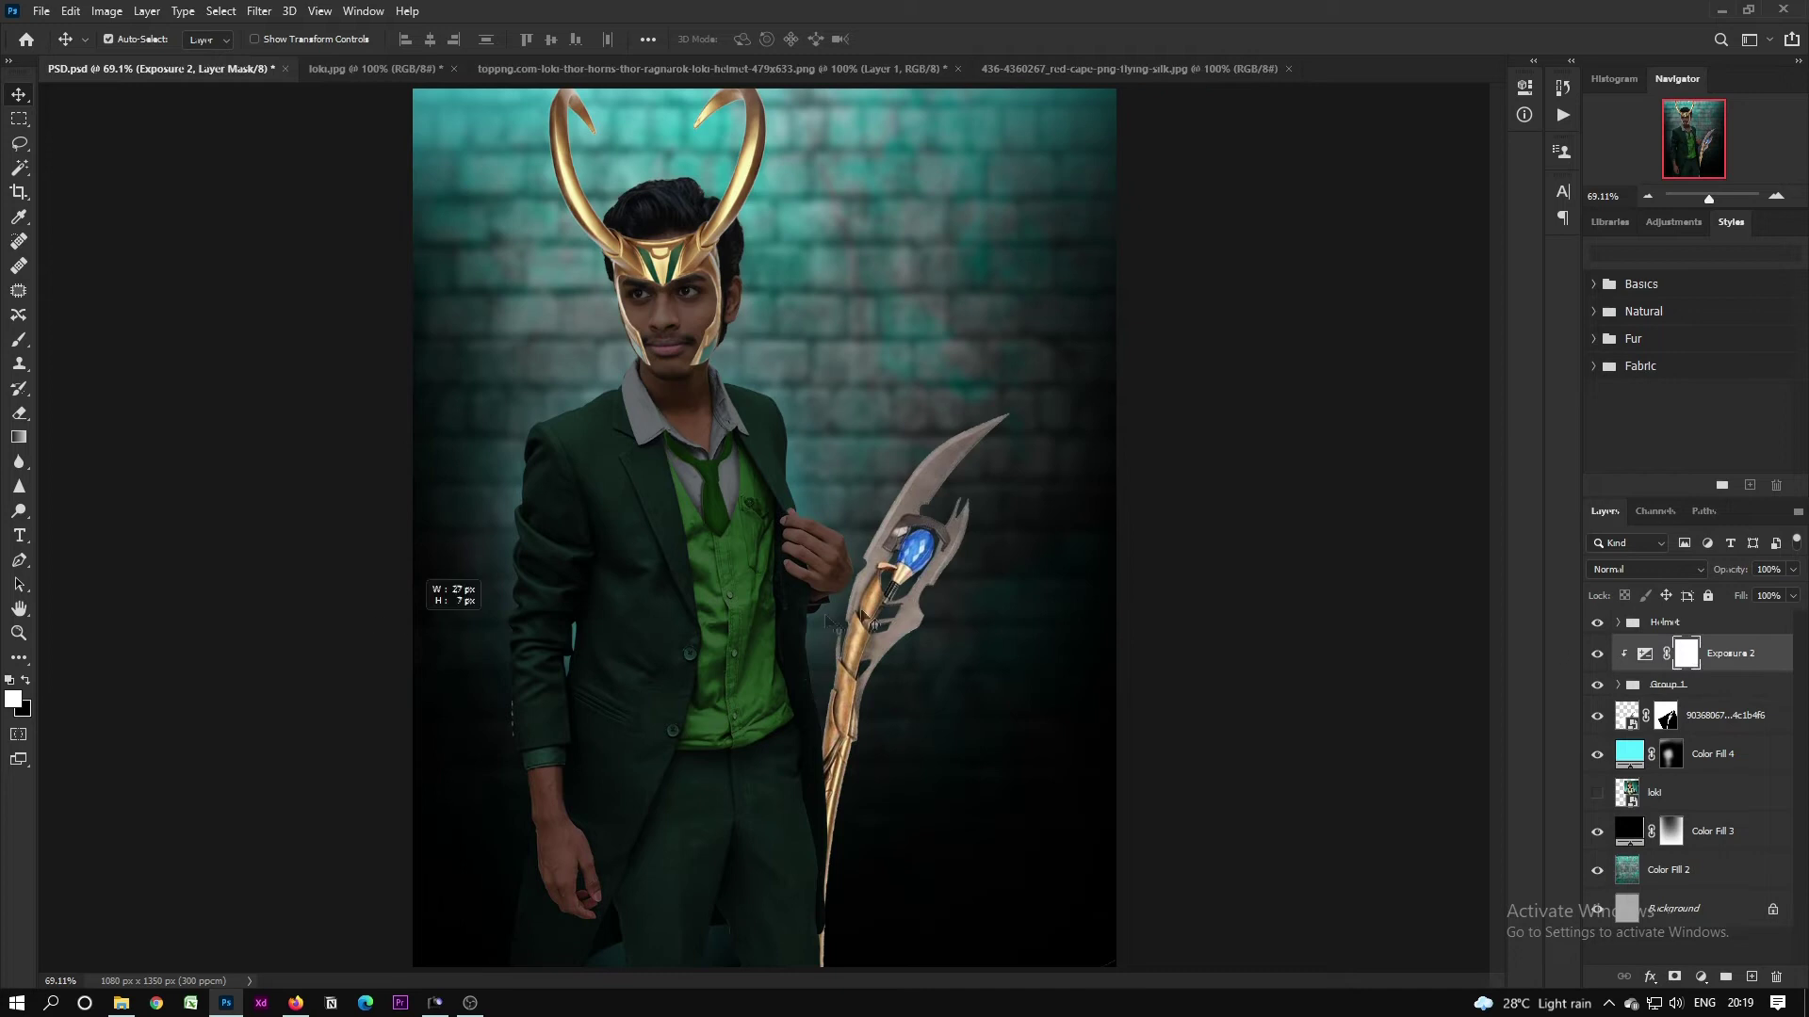
Step: Paint black on the Exposure mask over the man's upper body with an 1800 px brush, raising the opacity to 100%
click(1653, 682)
key(b)
click(1686, 653)
key(x)
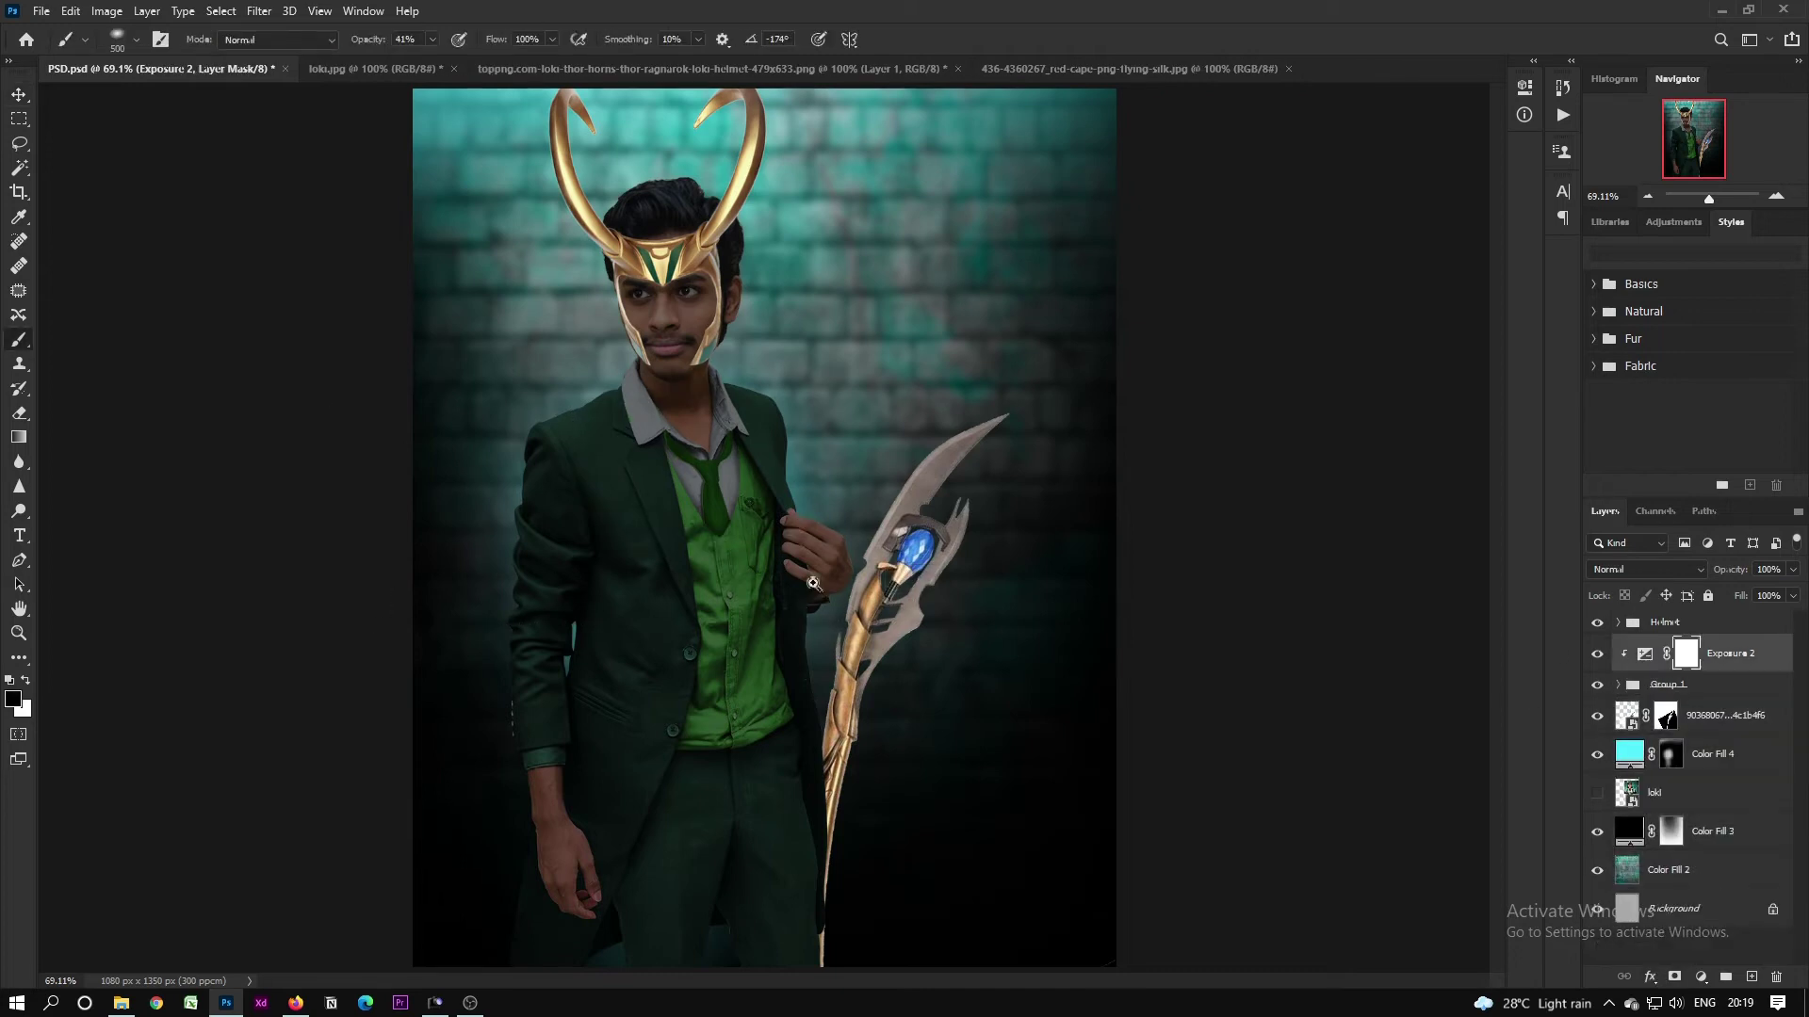
scroll(660, 457, down, 3)
key(])
key(])
key(])
key(])
key(])
key(])
key(])
key(])
key(])
key(])
key(])
key(])
key(])
mouse_move(674, 326)
mouse_down()
mouse_move(978, 292)
mouse_move(799, 371)
mouse_up()
key(0)
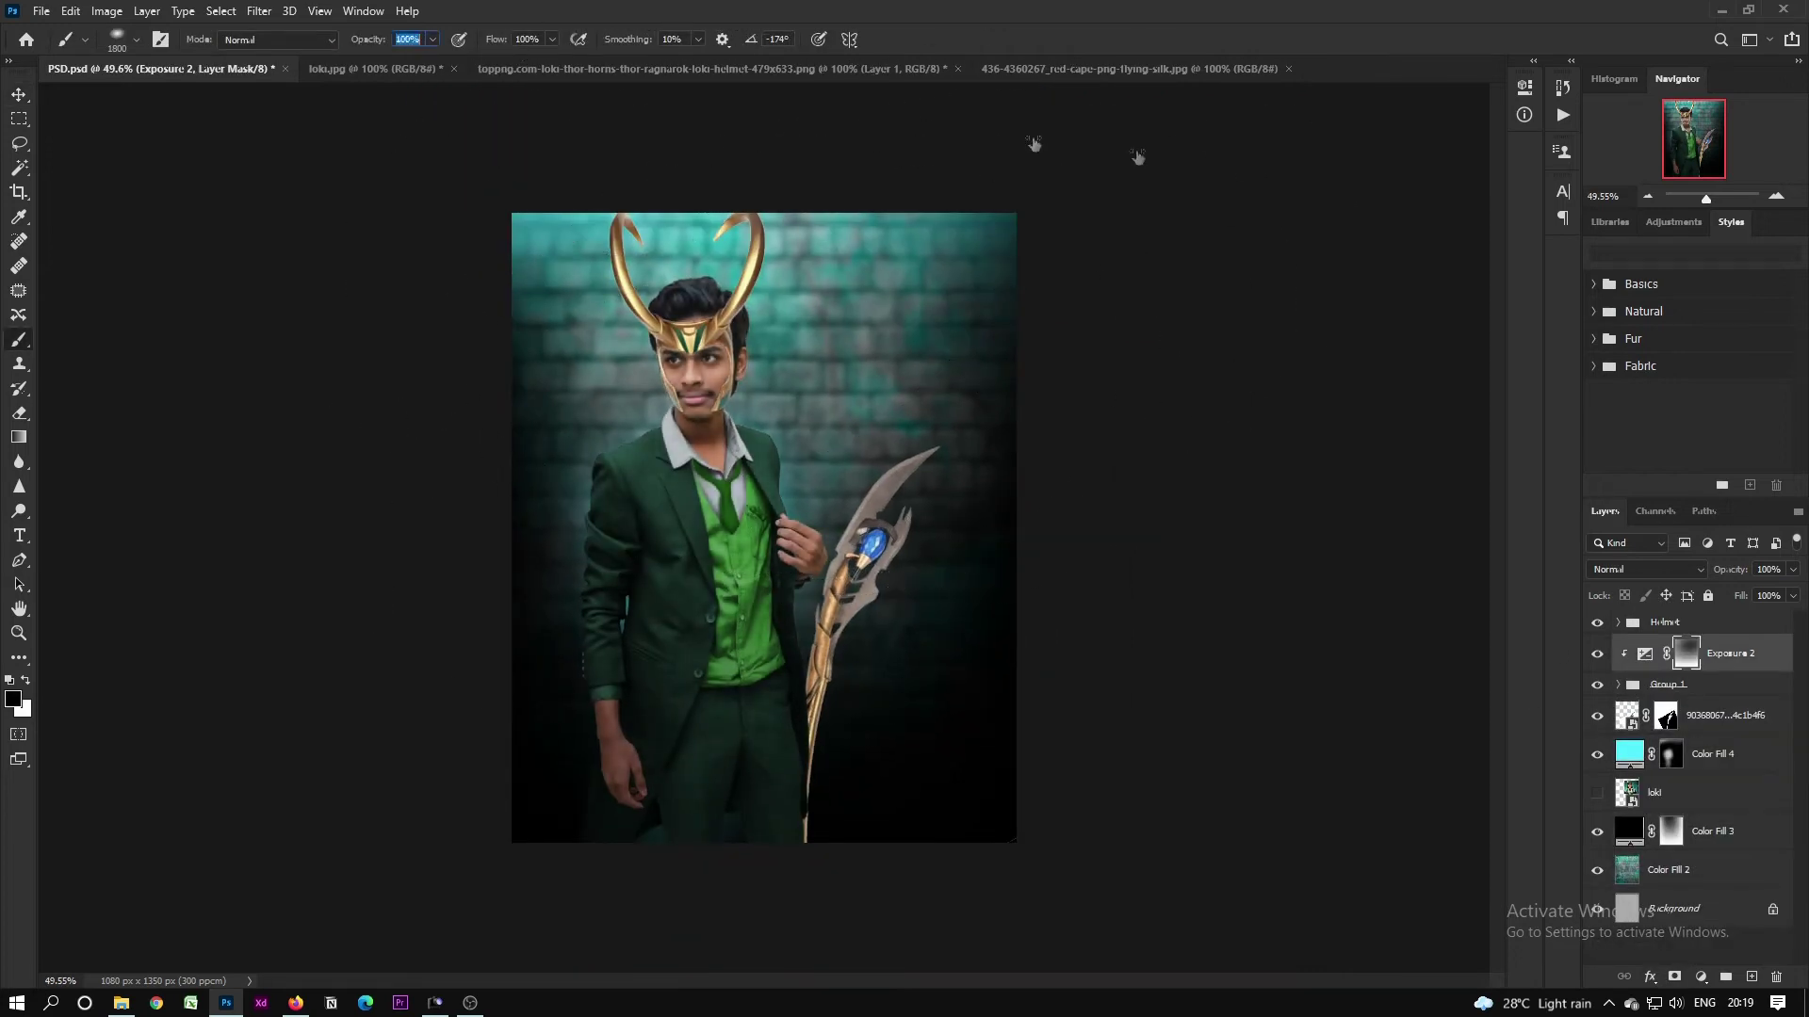
mouse_move(940, 304)
mouse_down()
mouse_move(1029, 356)
mouse_move(971, 321)
mouse_up()
key(v)
key(ctrl+0)
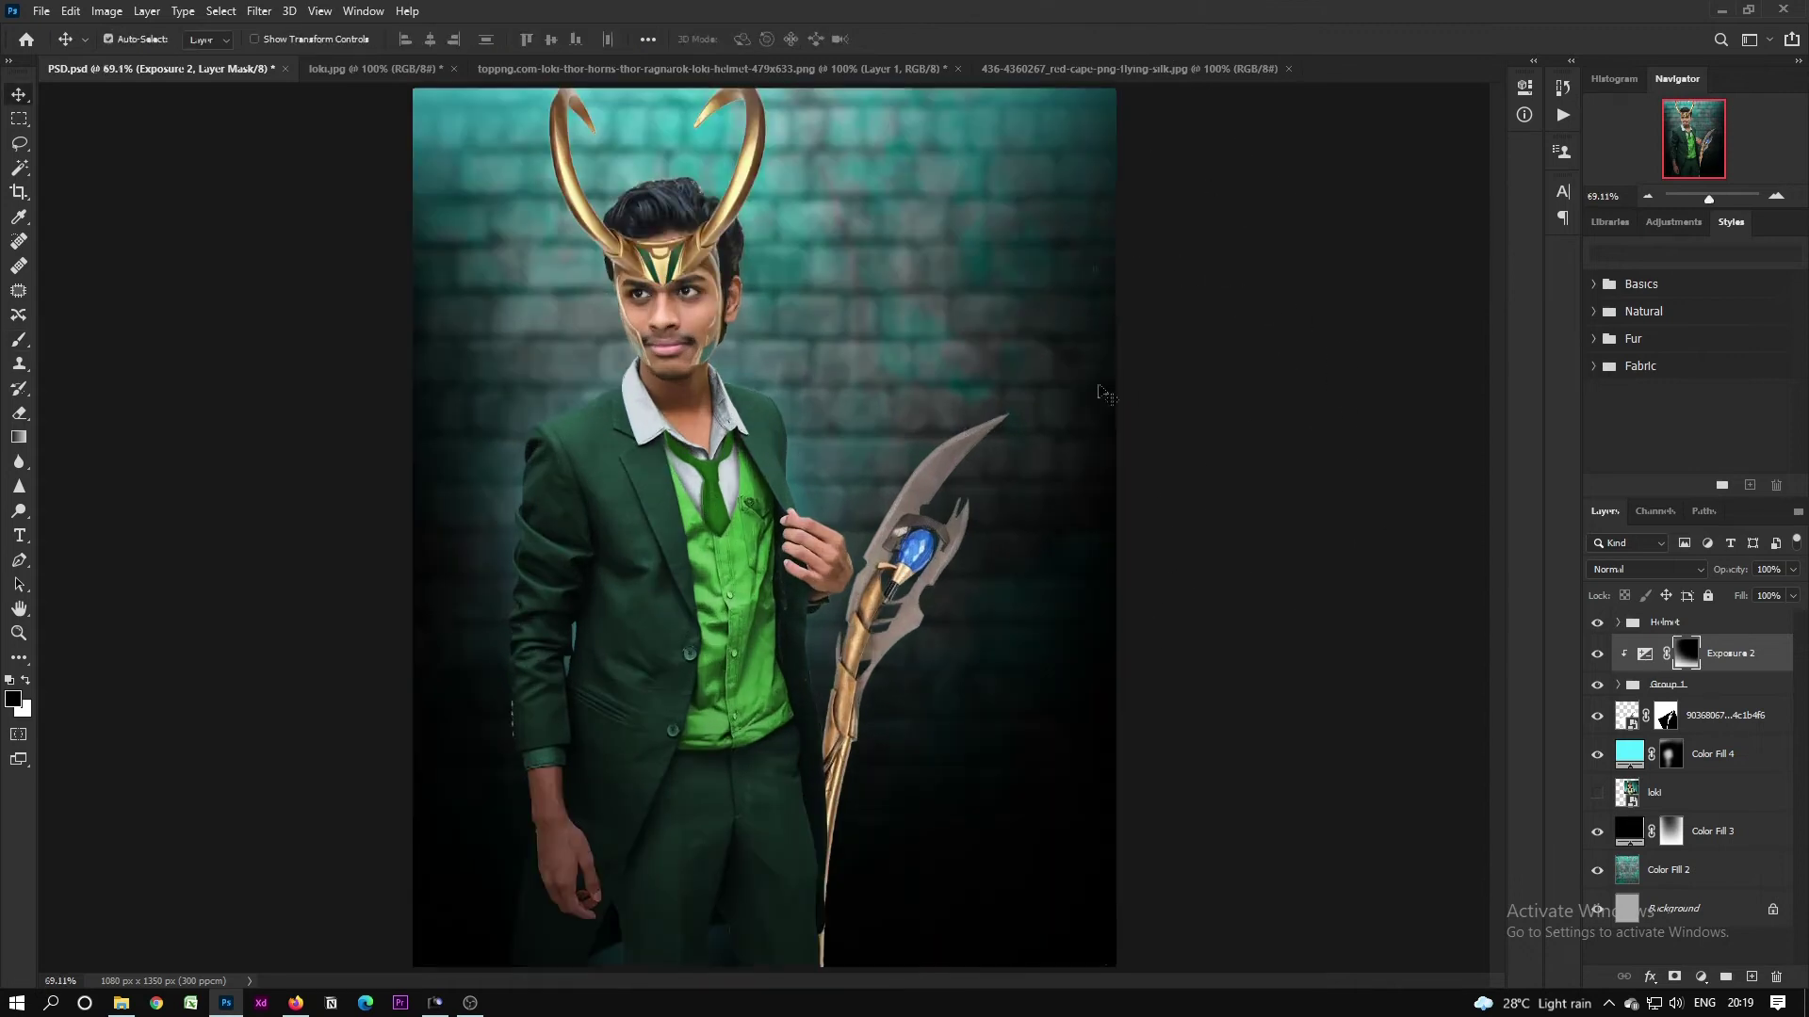
Step: Scale down the helmet, Exposure, Group 1 and scepter layers together so the horns sit inside the canvas
click(1644, 624)
shift+click(1705, 687)
shift+click(1701, 712)
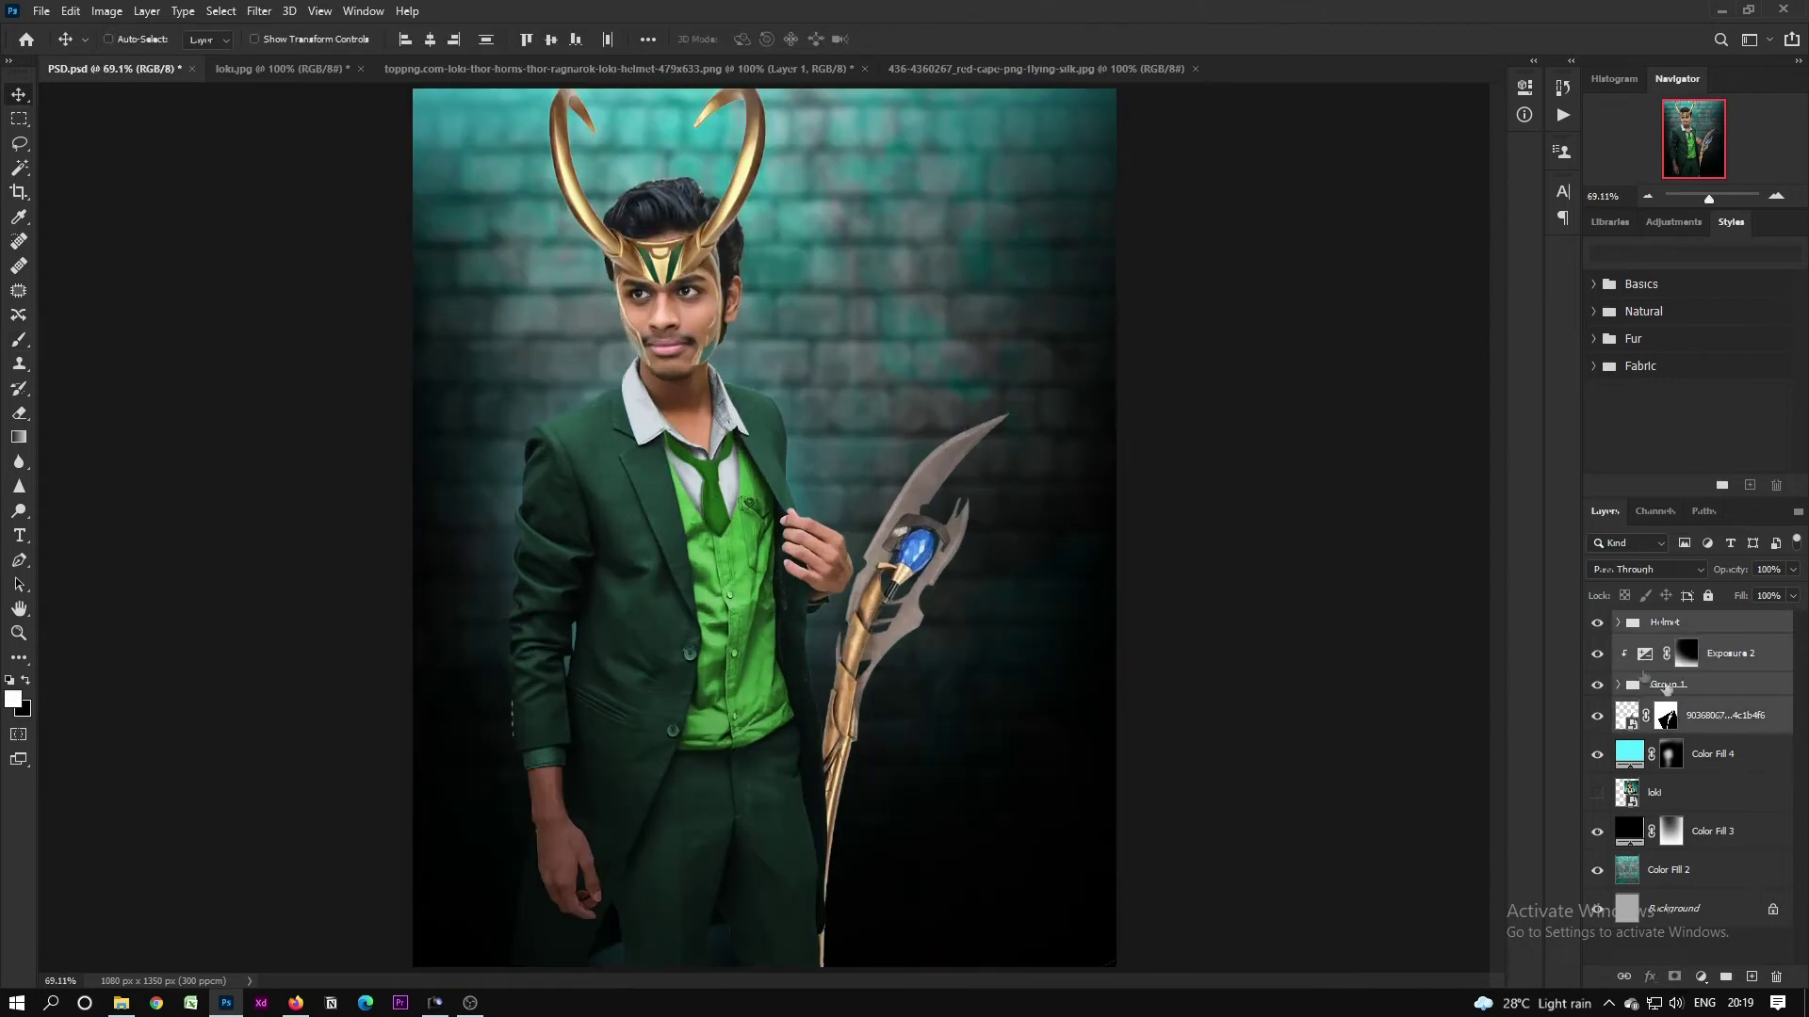
key(ctrl+t)
scroll(1332, 173, down, 3)
drag(1333, 170, 1306, 221)
key(Return)
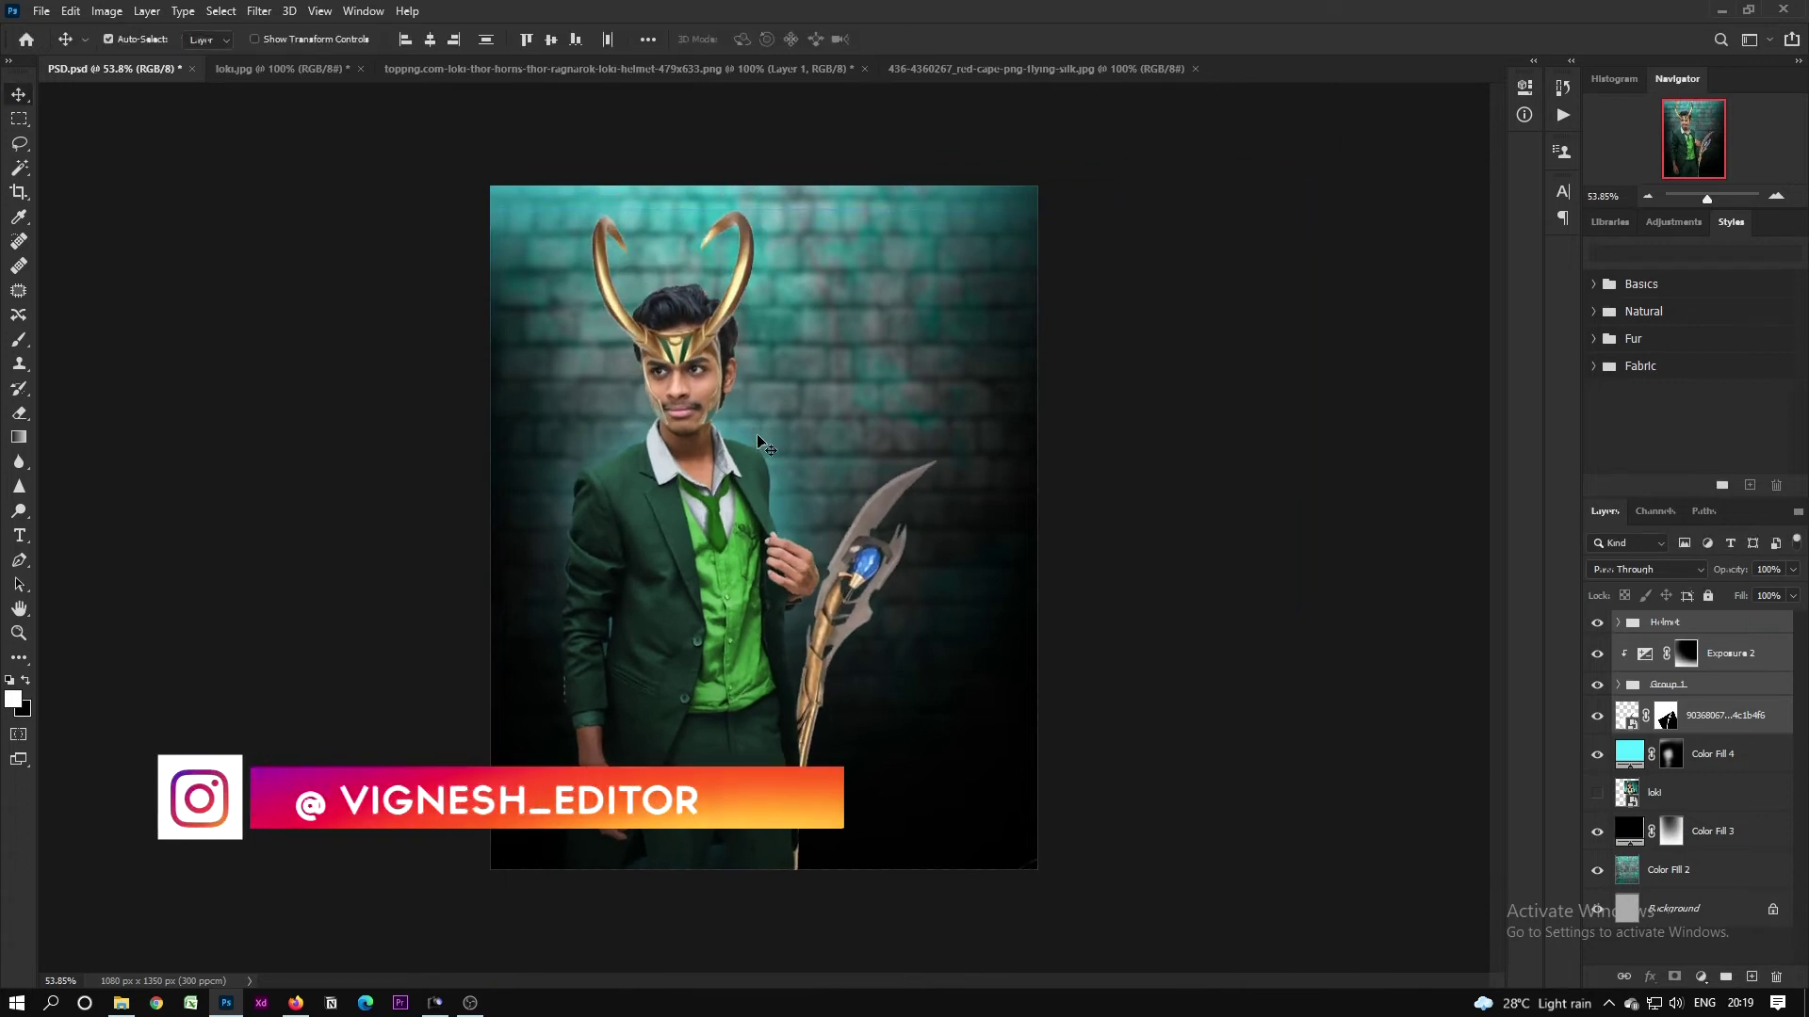
key(ctrl+0)
scroll(698, 321, up, 5)
scroll(800, 472, down, 7)
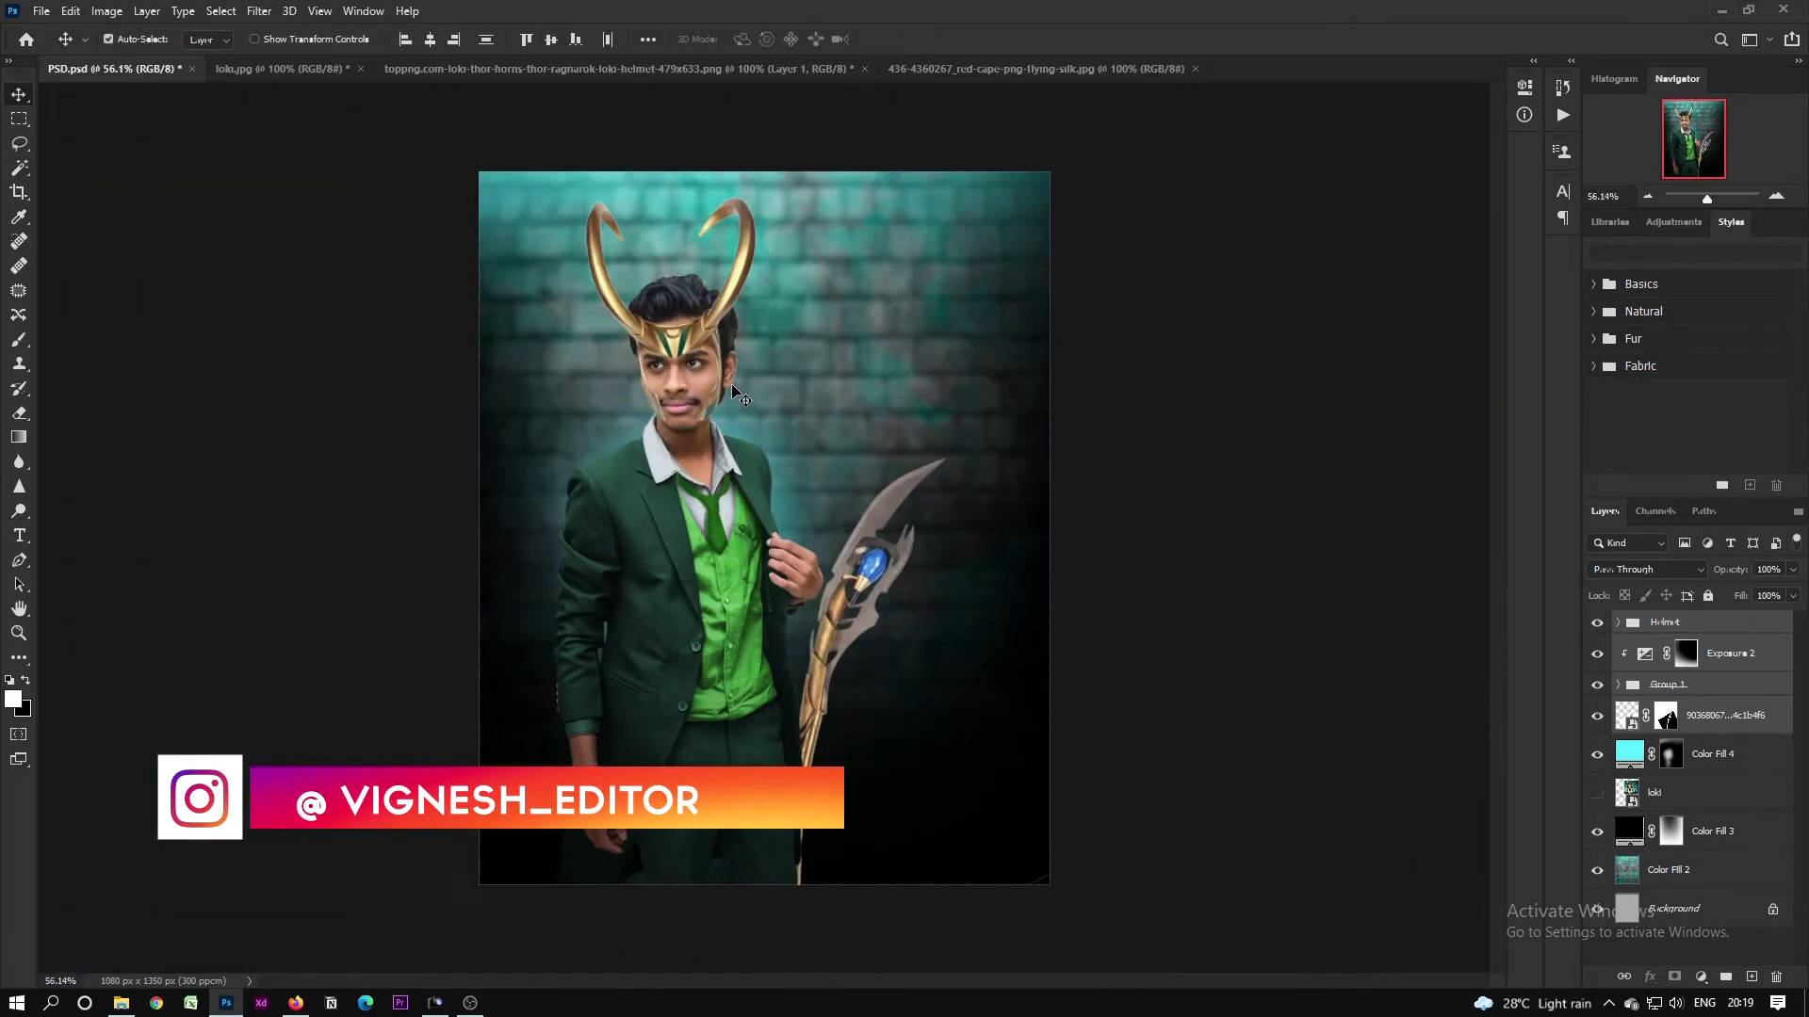
key(ctrl+0)
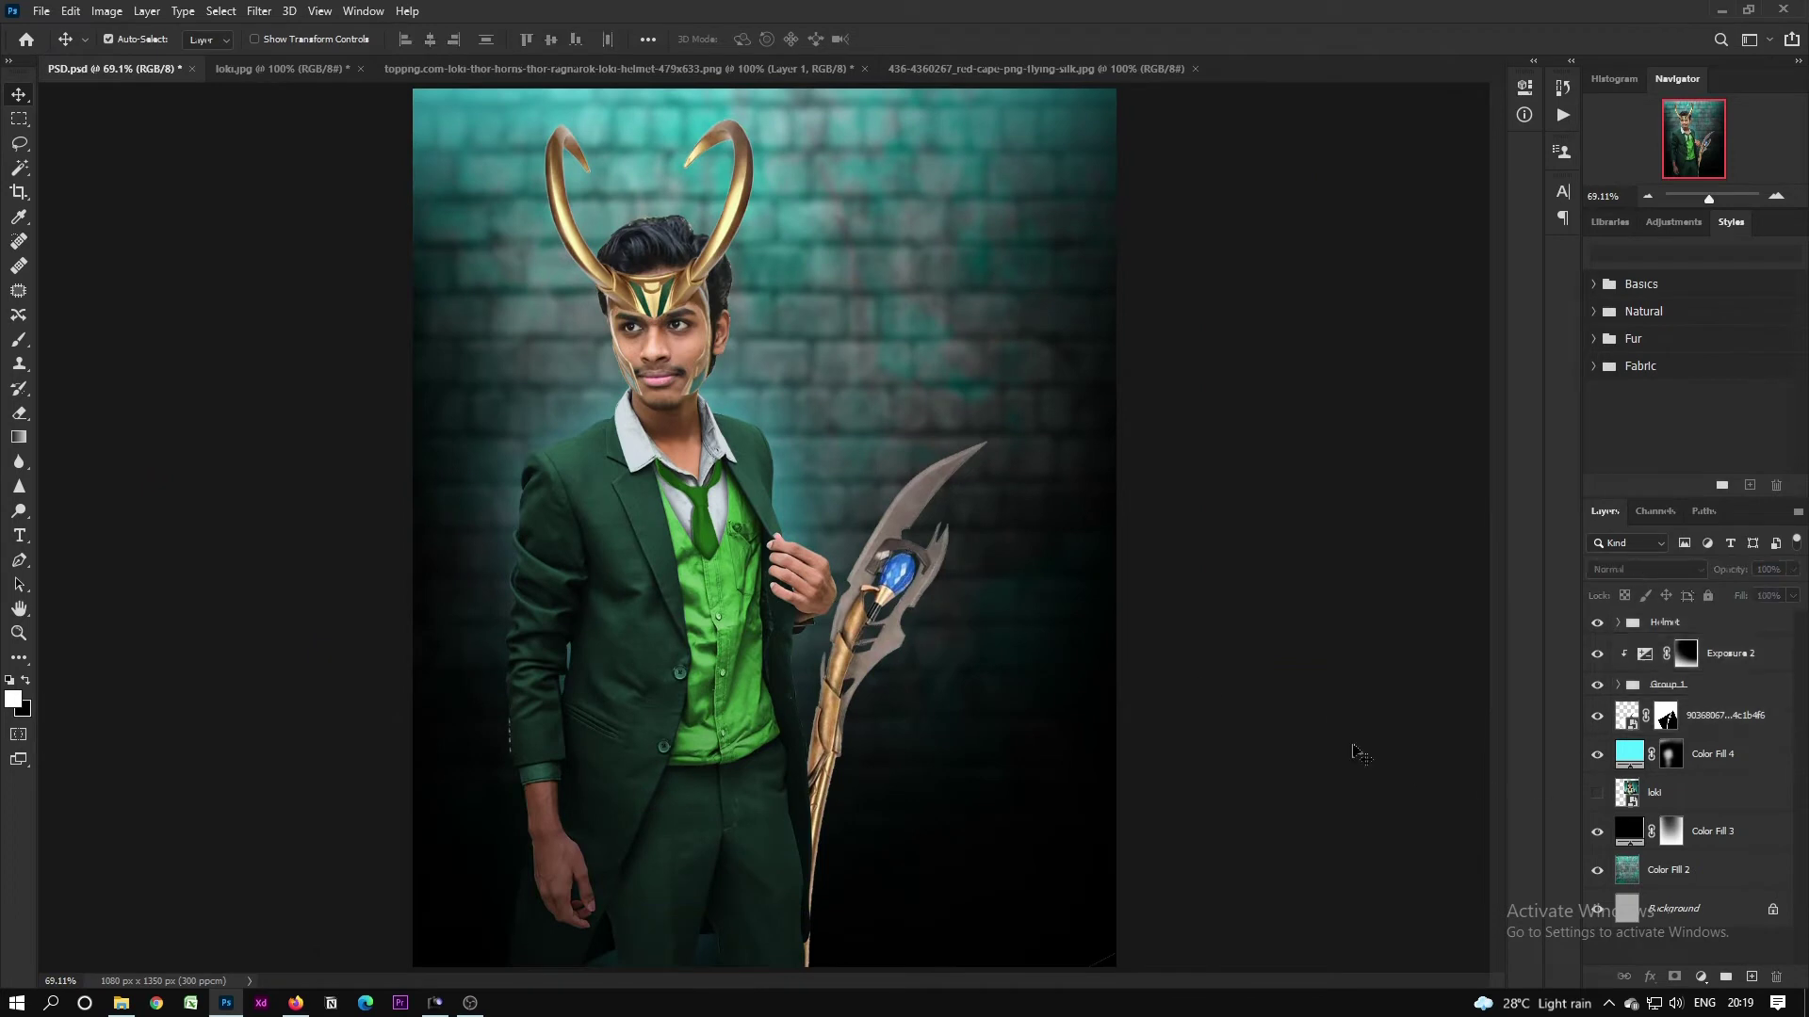
Step: Add a white Solid Color fill above the Exposure layer, clip it to Group 1, and invert its mask to black
click(893, 590)
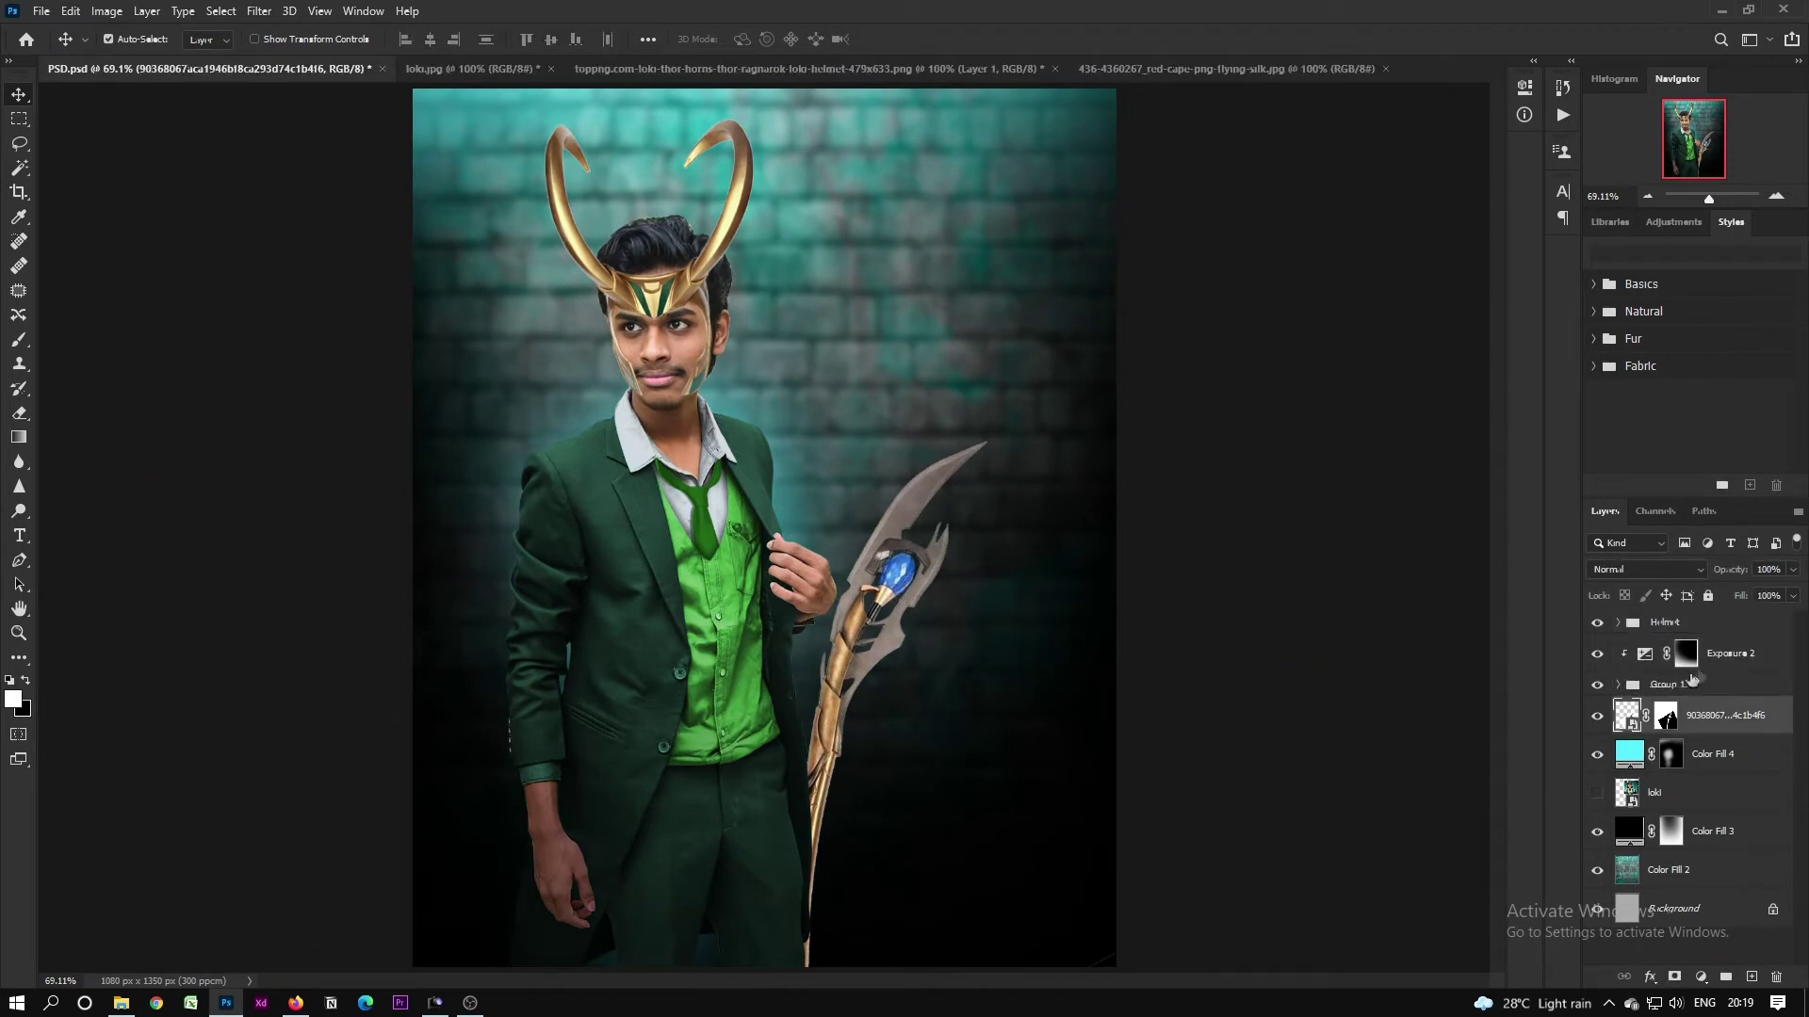
click(1686, 654)
click(1700, 976)
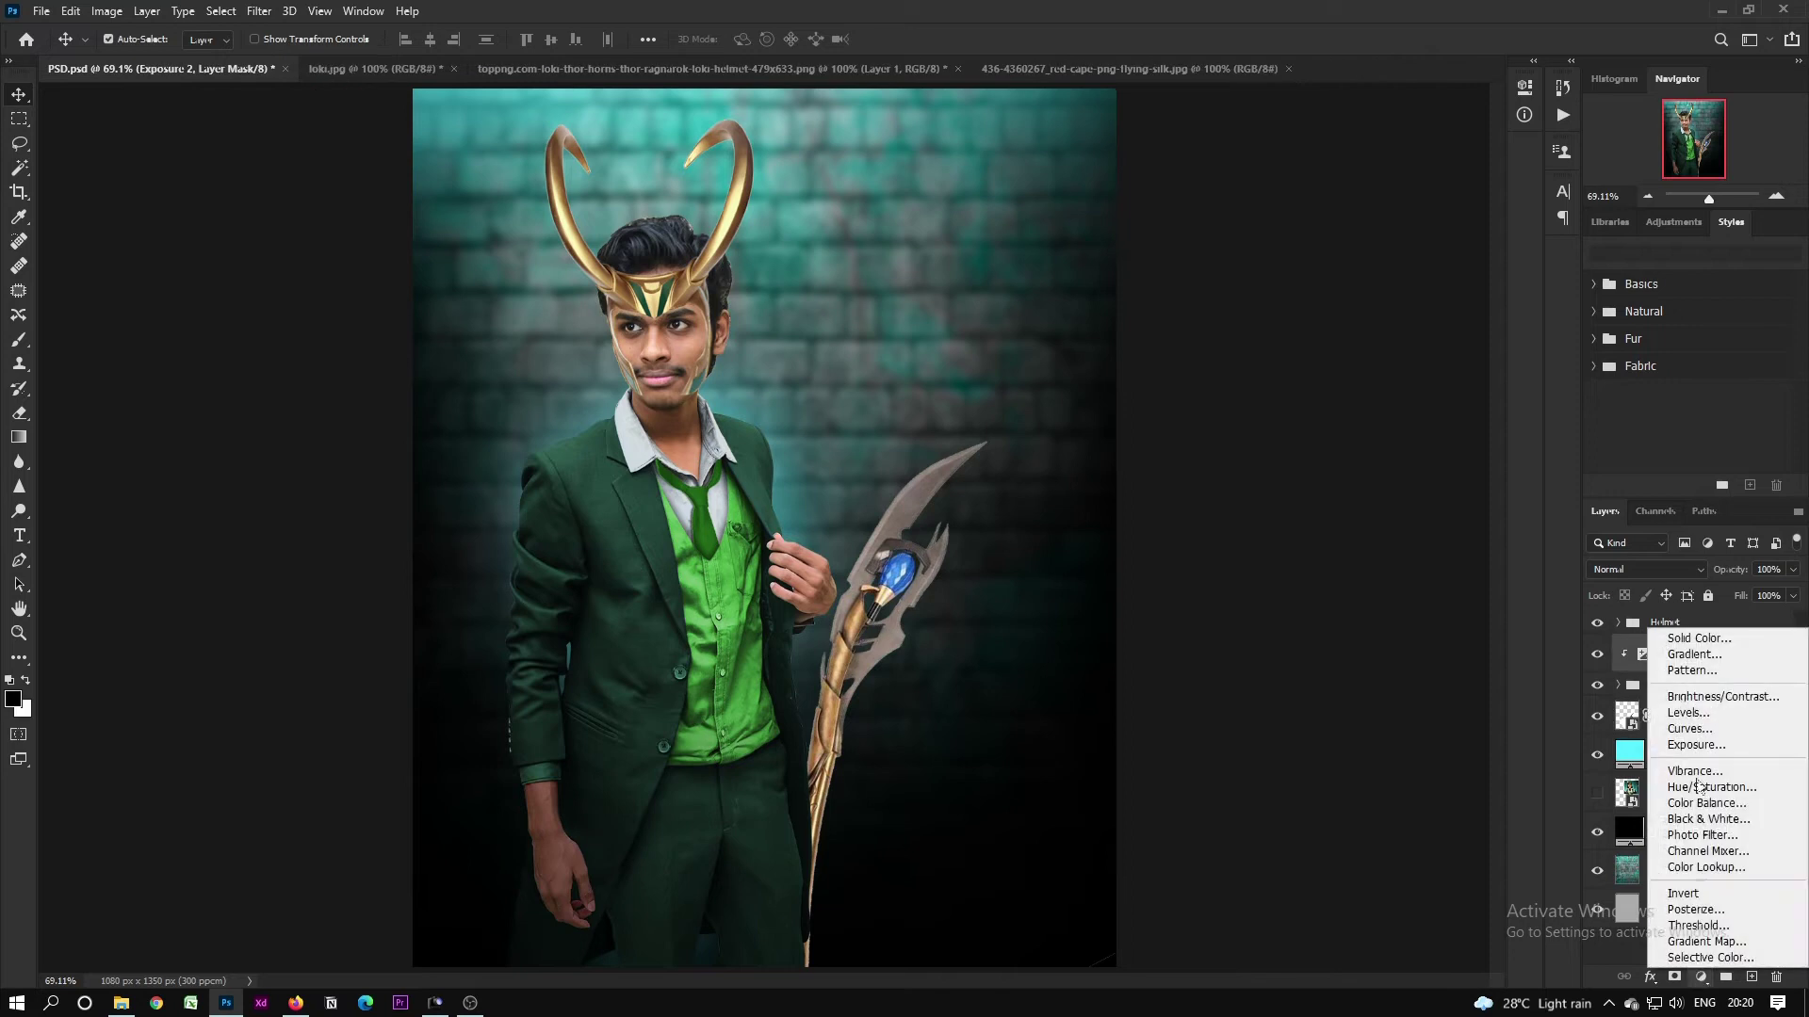
click(1705, 642)
click(1151, 456)
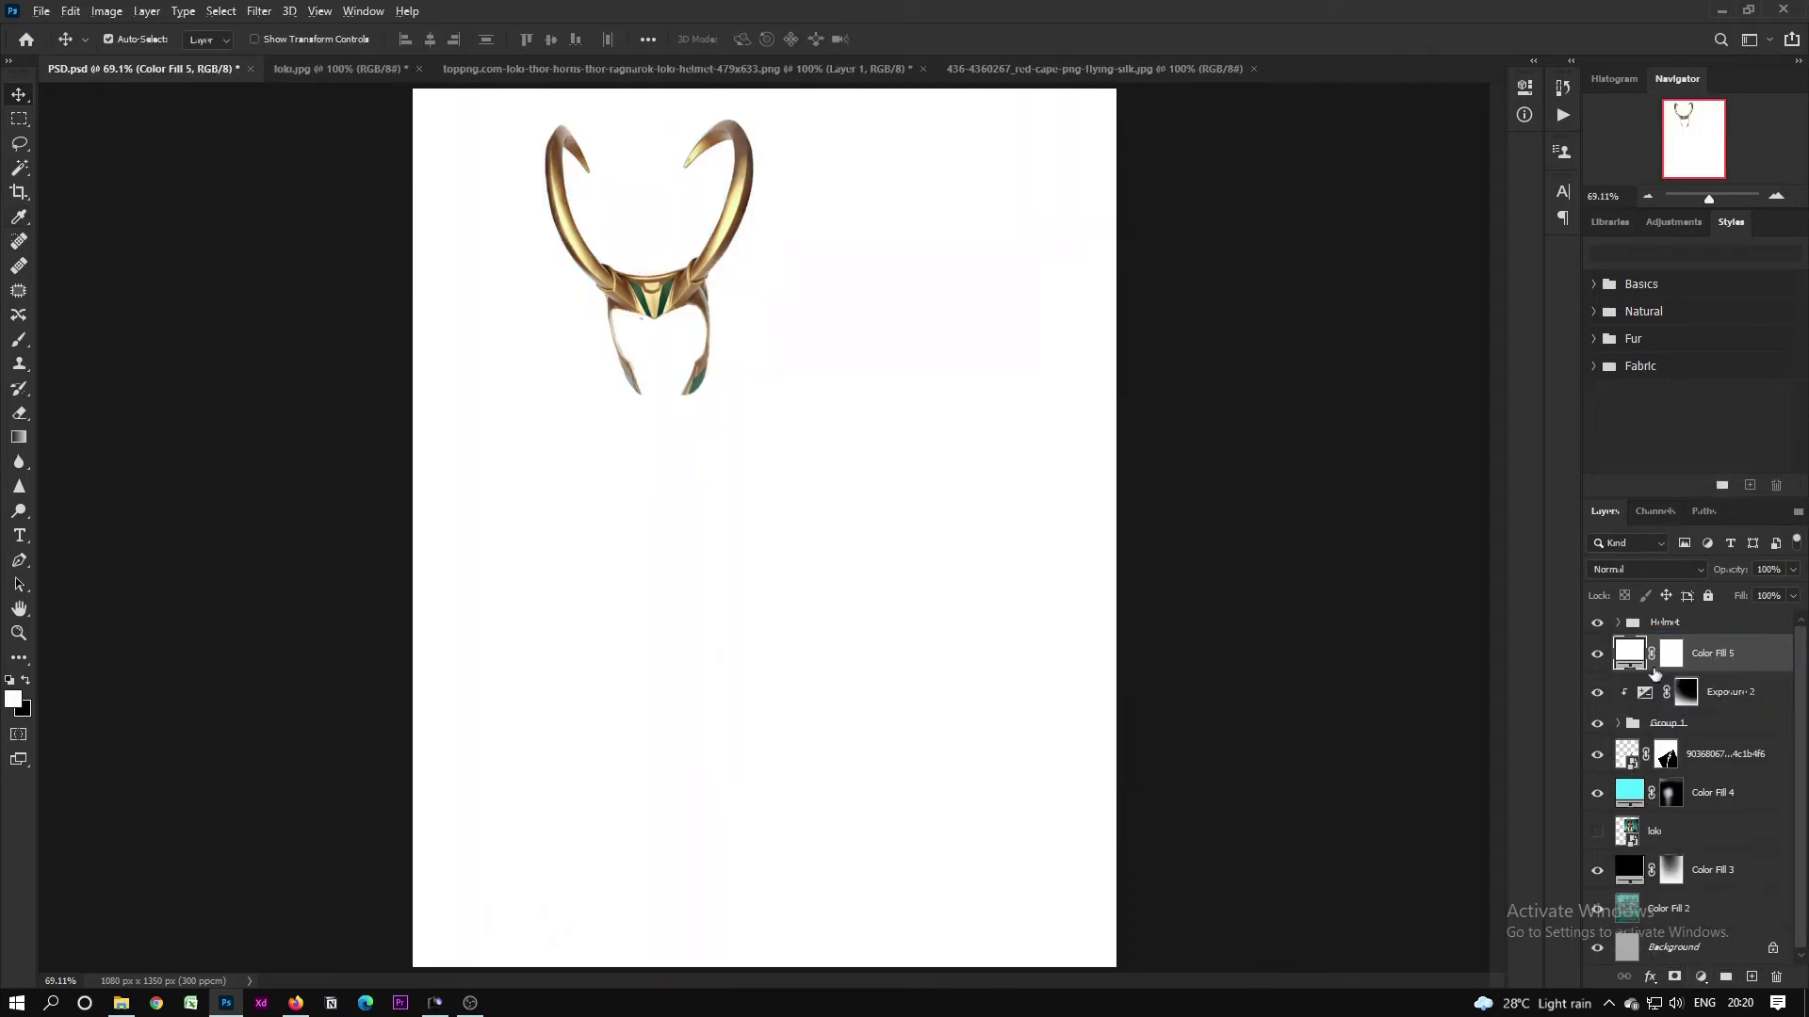
alt+click(1640, 671)
click(1688, 656)
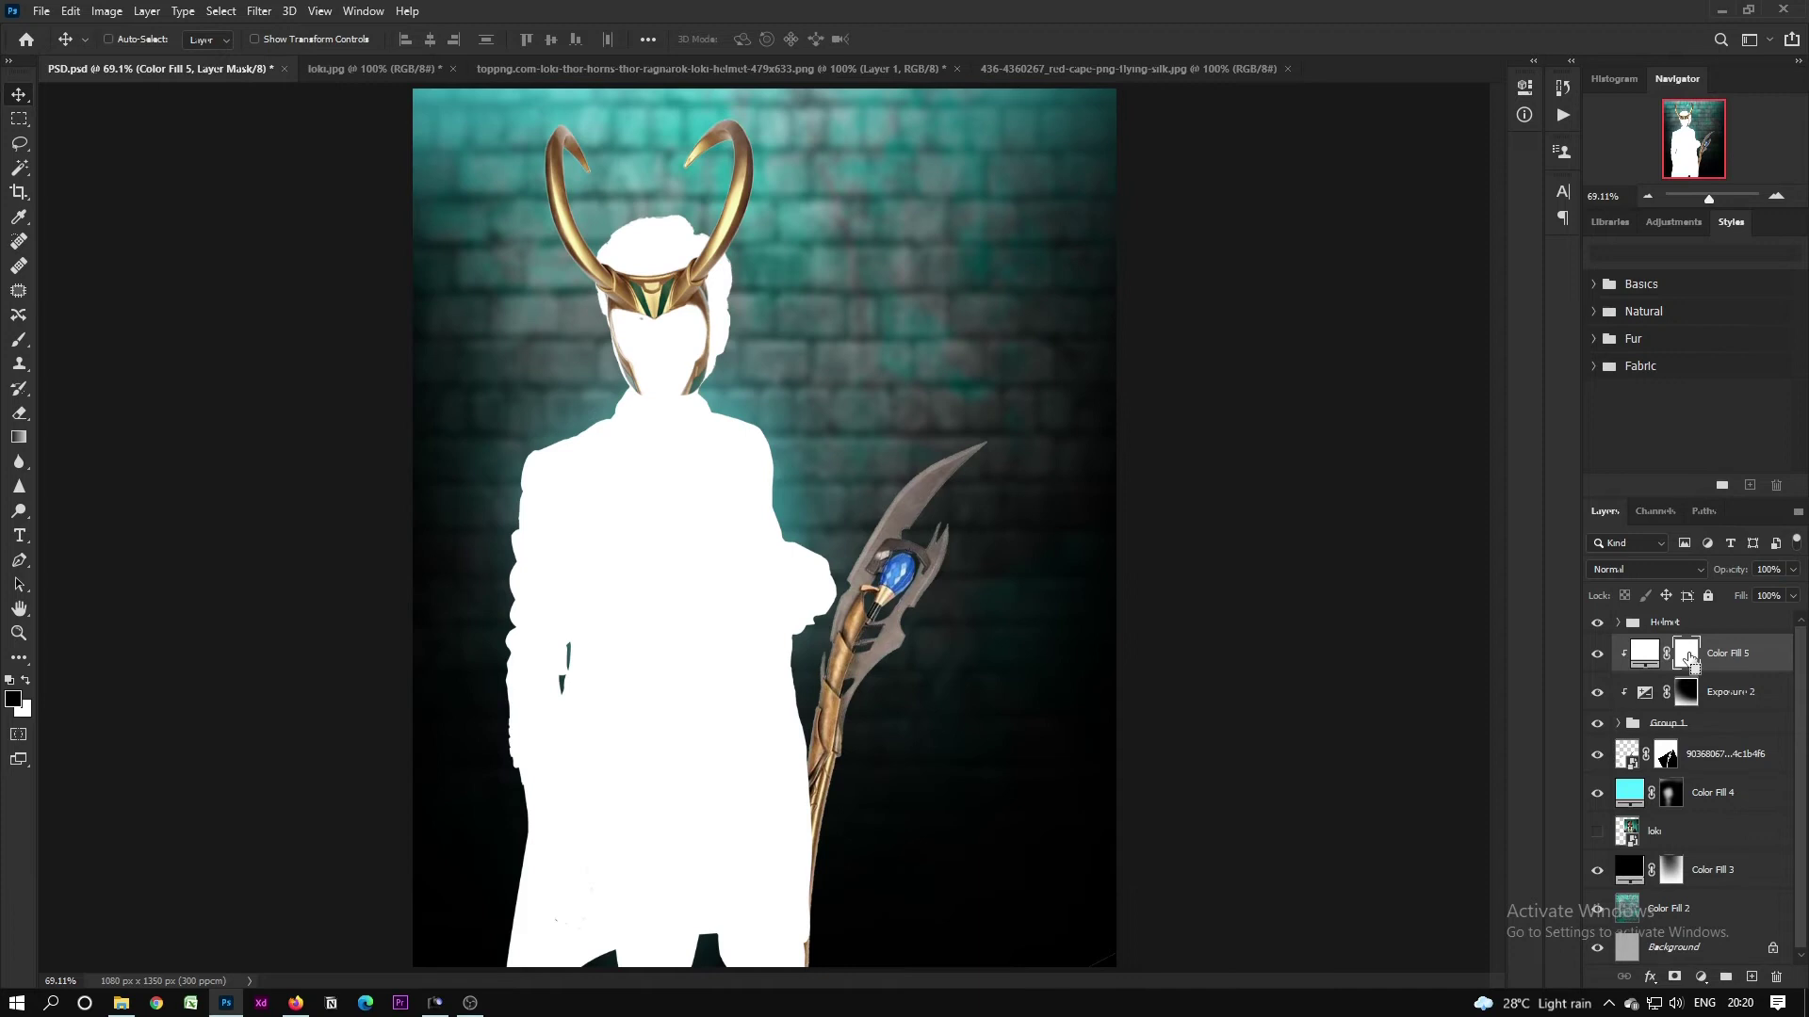
key(ctrl+i)
Step: Paint a thin white rim light on the fill's mask along the coat's scepter-side shoulder with a 2 px brush
drag(668, 402, 735, 599)
drag(820, 535, 942, 688)
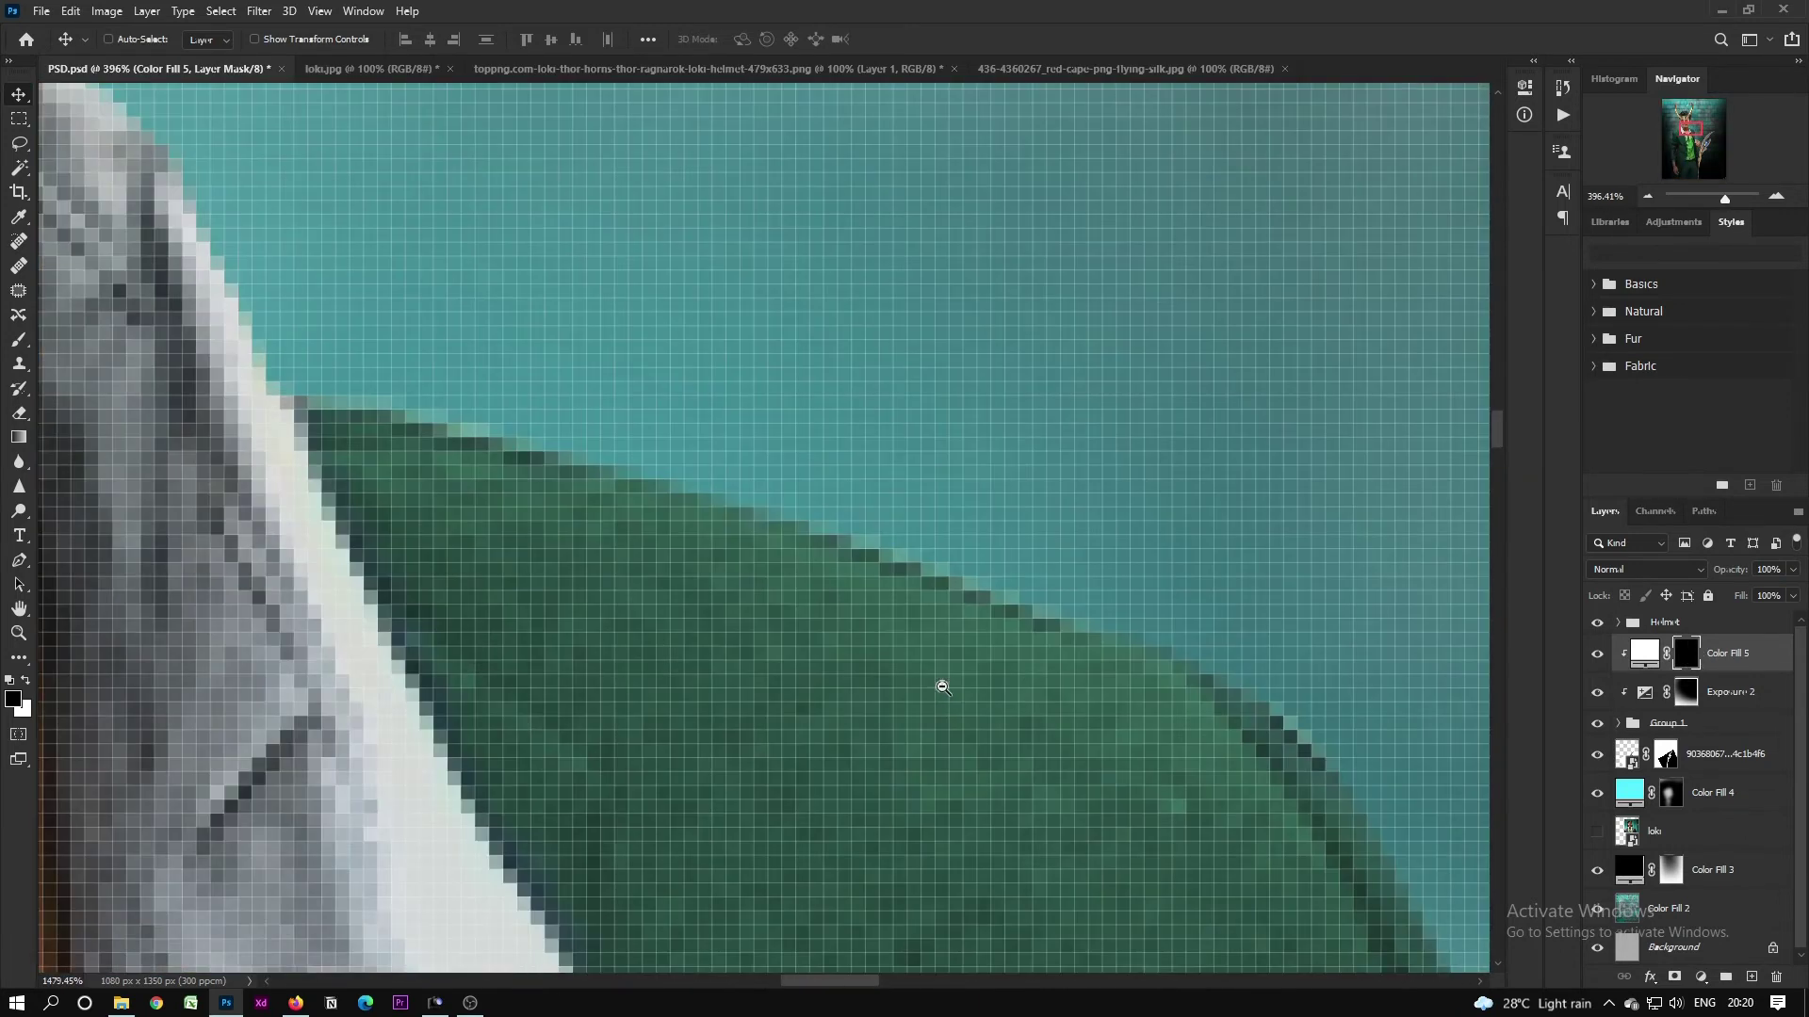
click(16, 343)
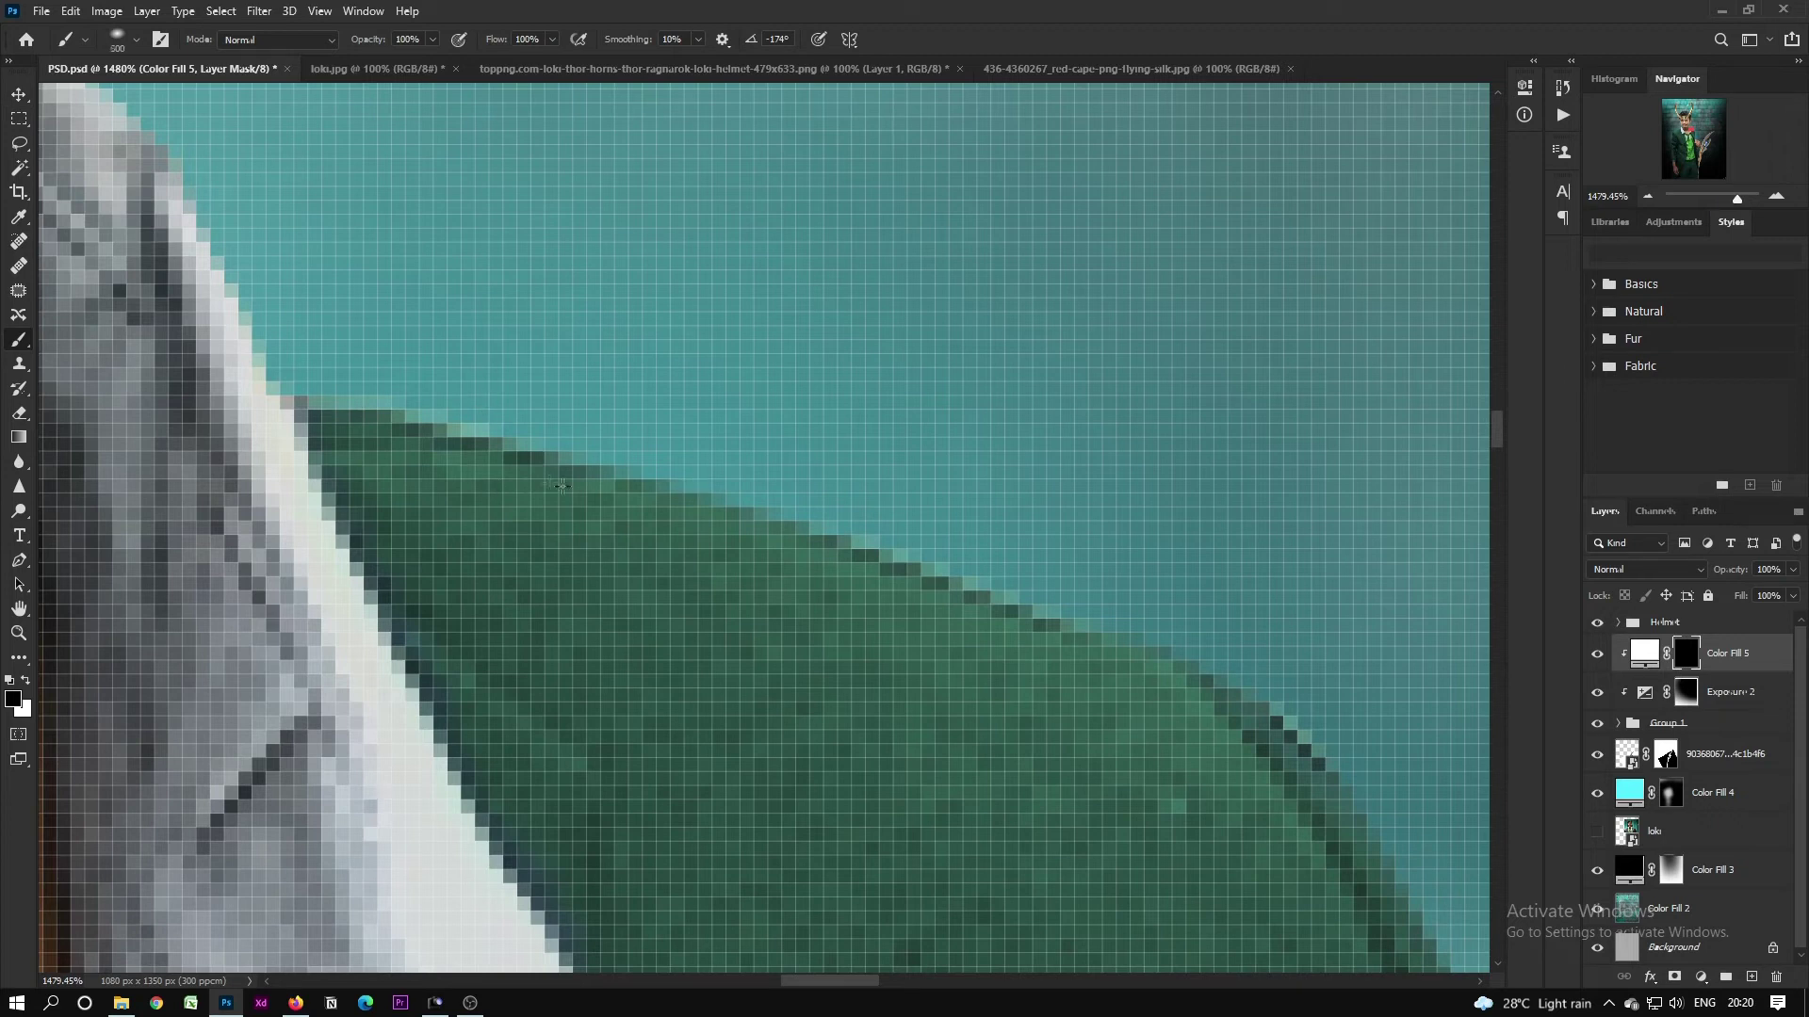
key([)
key([)
key([)
key([)
key([)
key([)
key([)
key([)
key([)
key([)
key([)
key([)
key([)
key([)
key([)
key([)
key([)
key([)
key([)
key([)
key(x)
mouse_move(627, 497)
mouse_down()
mouse_move(490, 449)
mouse_move(784, 486)
mouse_move(776, 642)
mouse_up()
key(ctrl+z)
key(r)
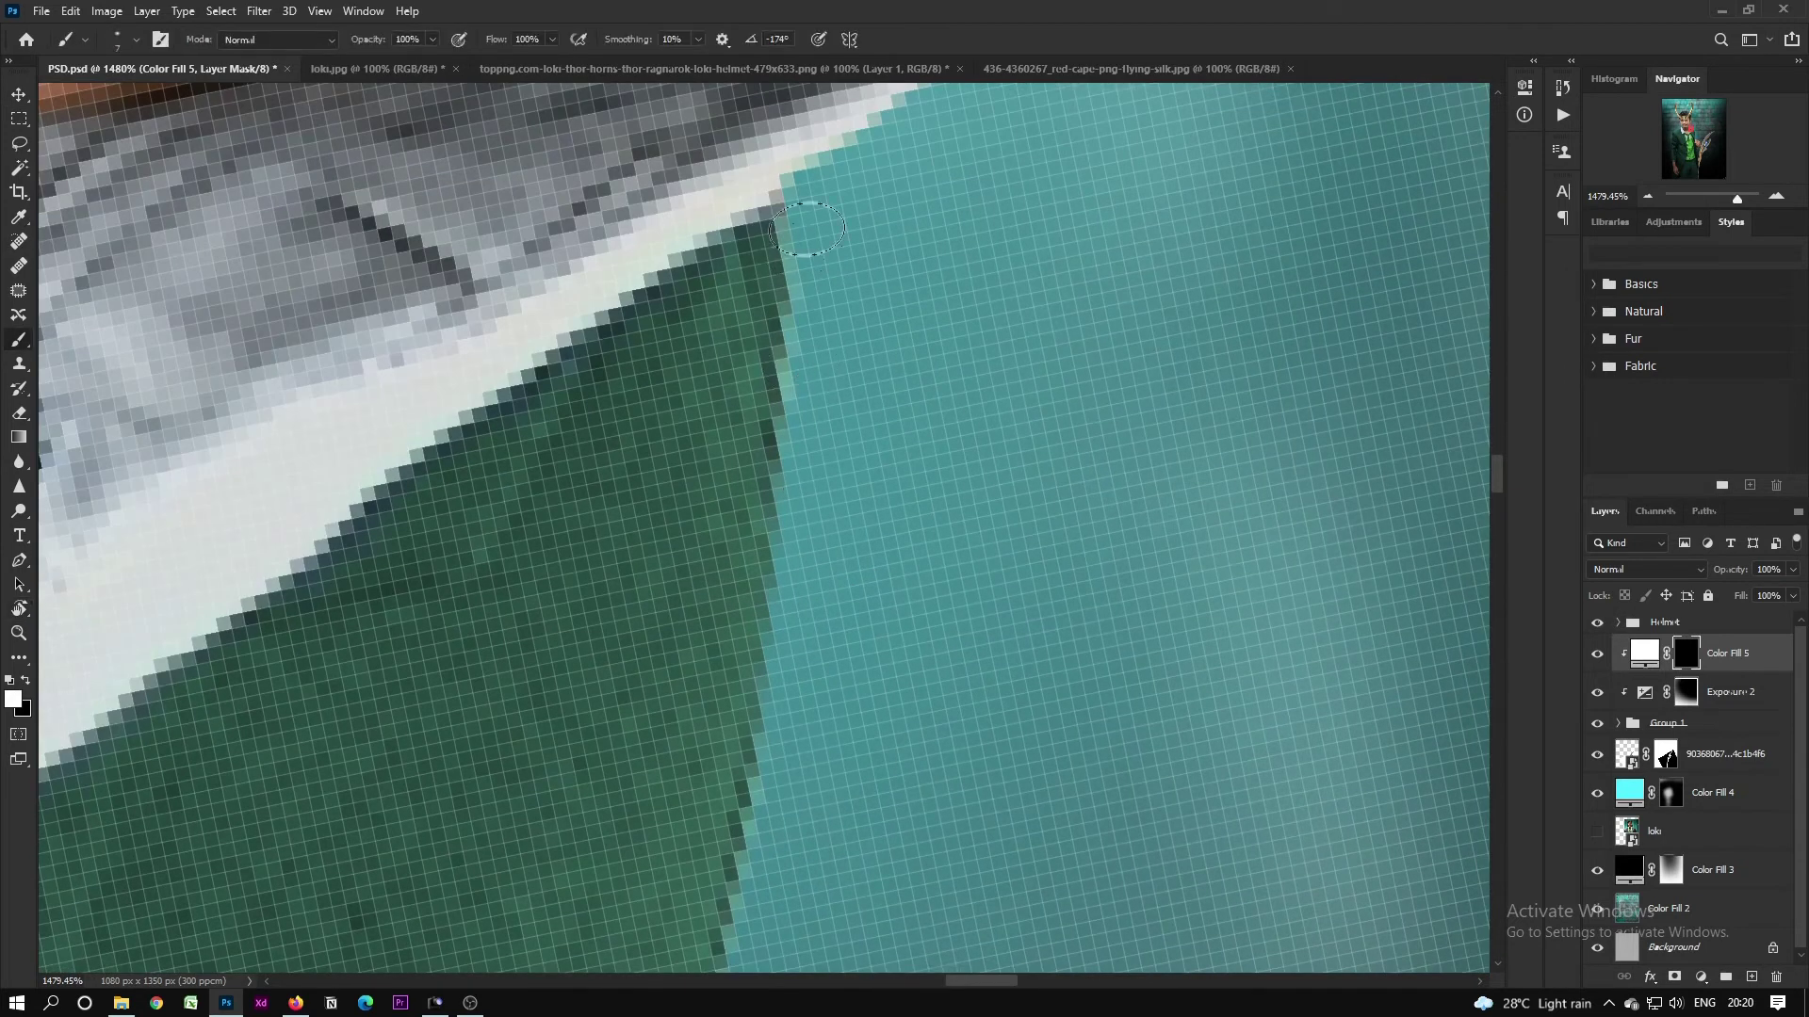
right_click(847, 444)
mouse_move(799, 222)
mouse_down()
mouse_move(810, 360)
mouse_move(751, 878)
mouse_move(855, 290)
mouse_move(813, 611)
mouse_move(912, 235)
mouse_up()
key([)
key([)
key([)
mouse_move(912, 235)
mouse_down()
mouse_move(839, 419)
mouse_move(599, 622)
mouse_up()
key([)
key([)
drag(915, 511, 839, 540)
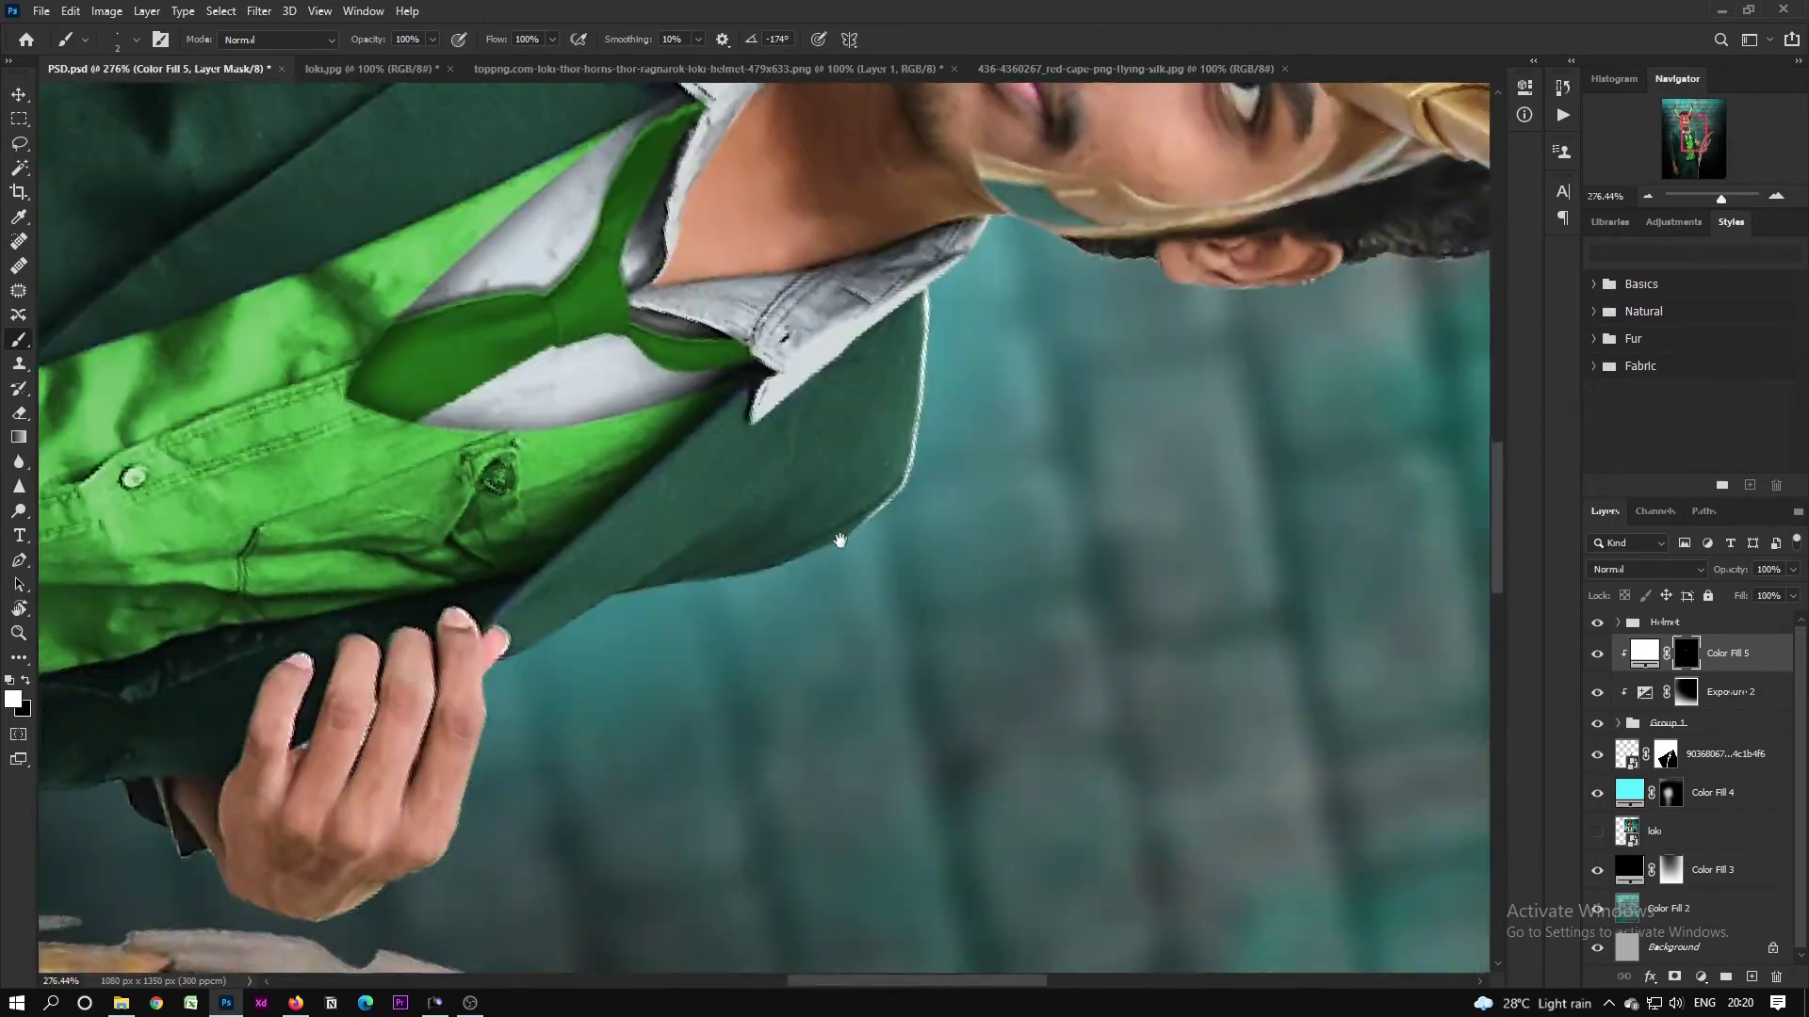
Step: Extend the white rim light along the outer edge of the shirt collar beside the scepter-side shoulder
drag(957, 246, 1065, 247)
mouse_move(212, 886)
mouse_down()
mouse_move(790, 438)
mouse_move(823, 391)
mouse_up()
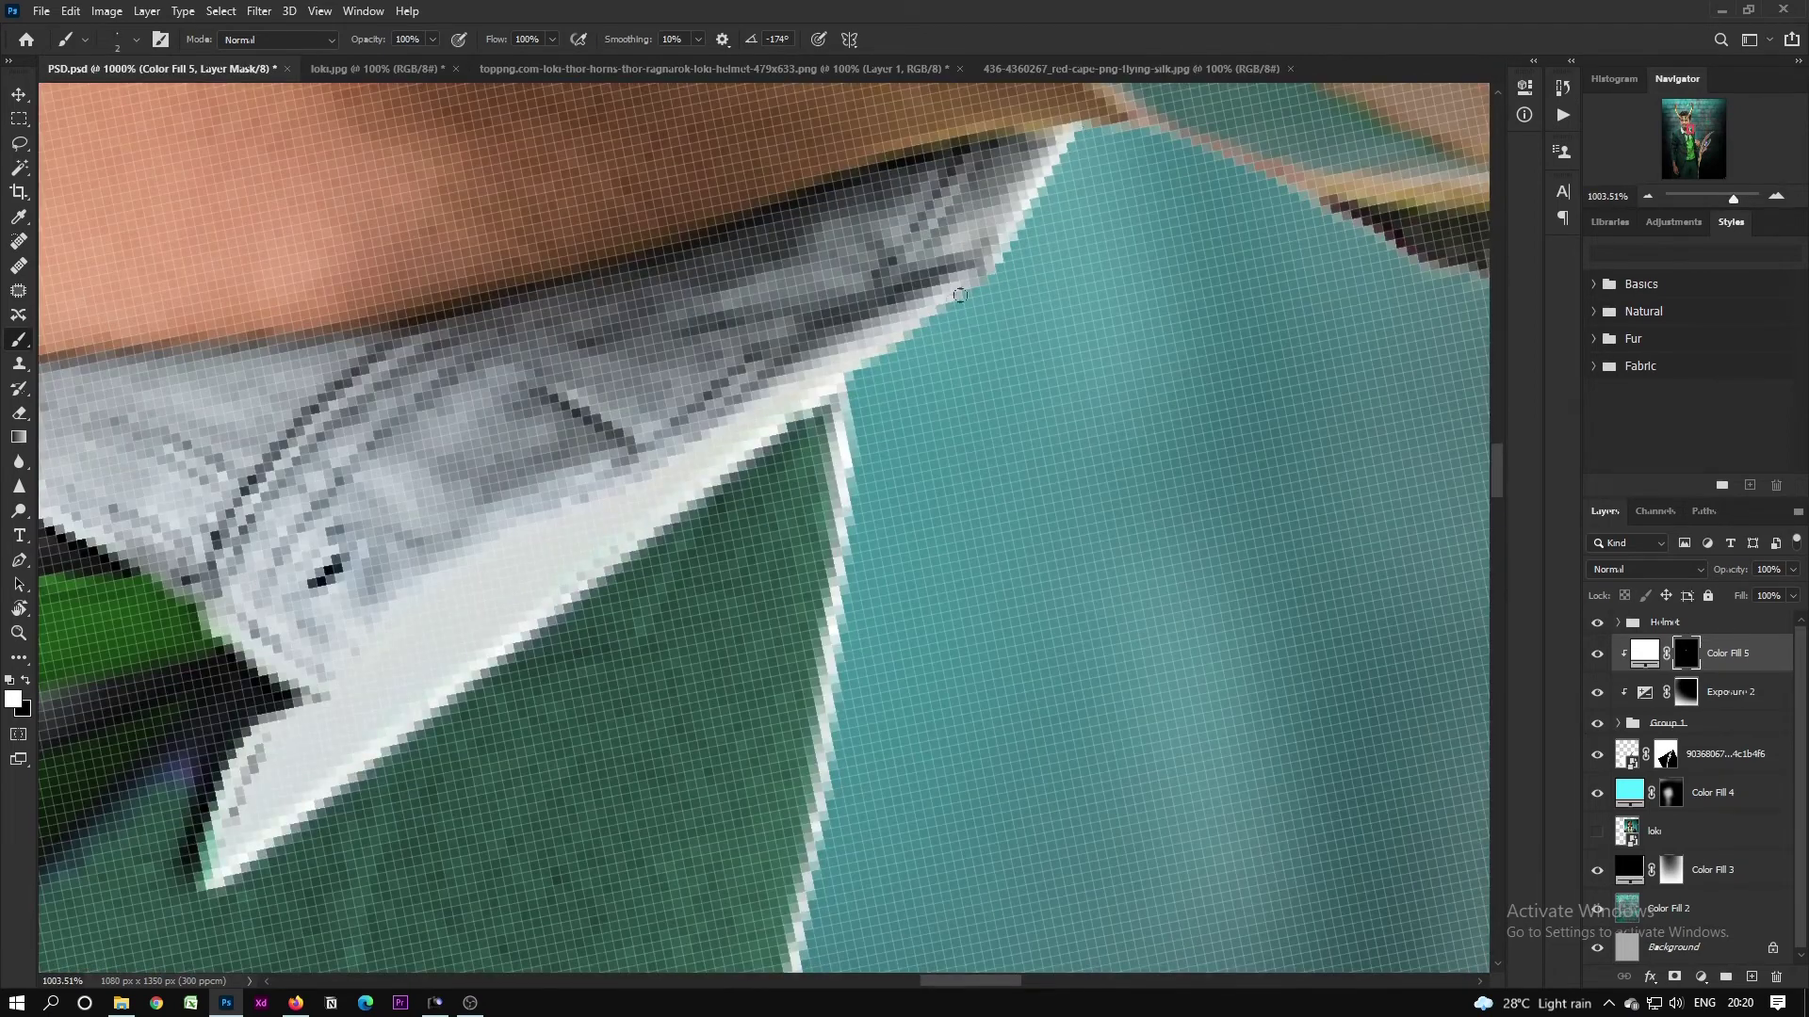
drag(960, 295, 1042, 183)
drag(631, 770, 781, 391)
drag(781, 391, 753, 391)
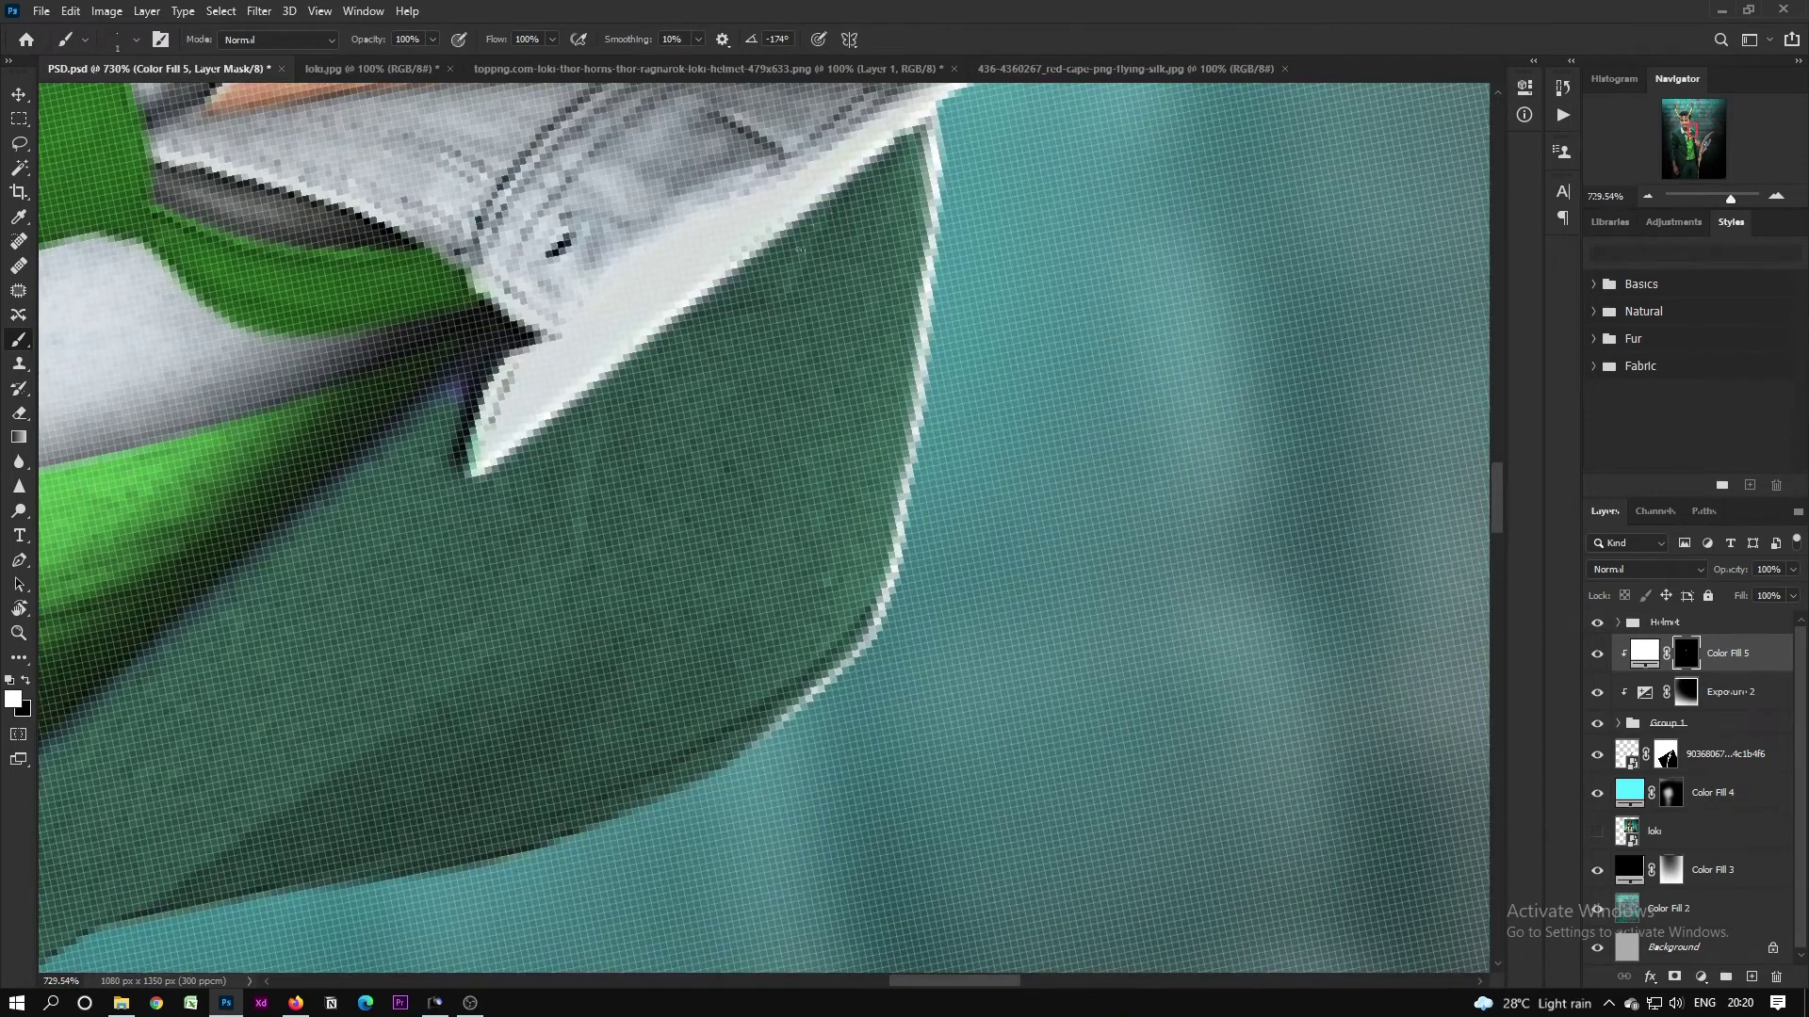
Step: Paint a thin highlight along the scepter-side lapel edge at 66% opacity and soften its lower end with black
drag(650, 363, 490, 697)
key(x)
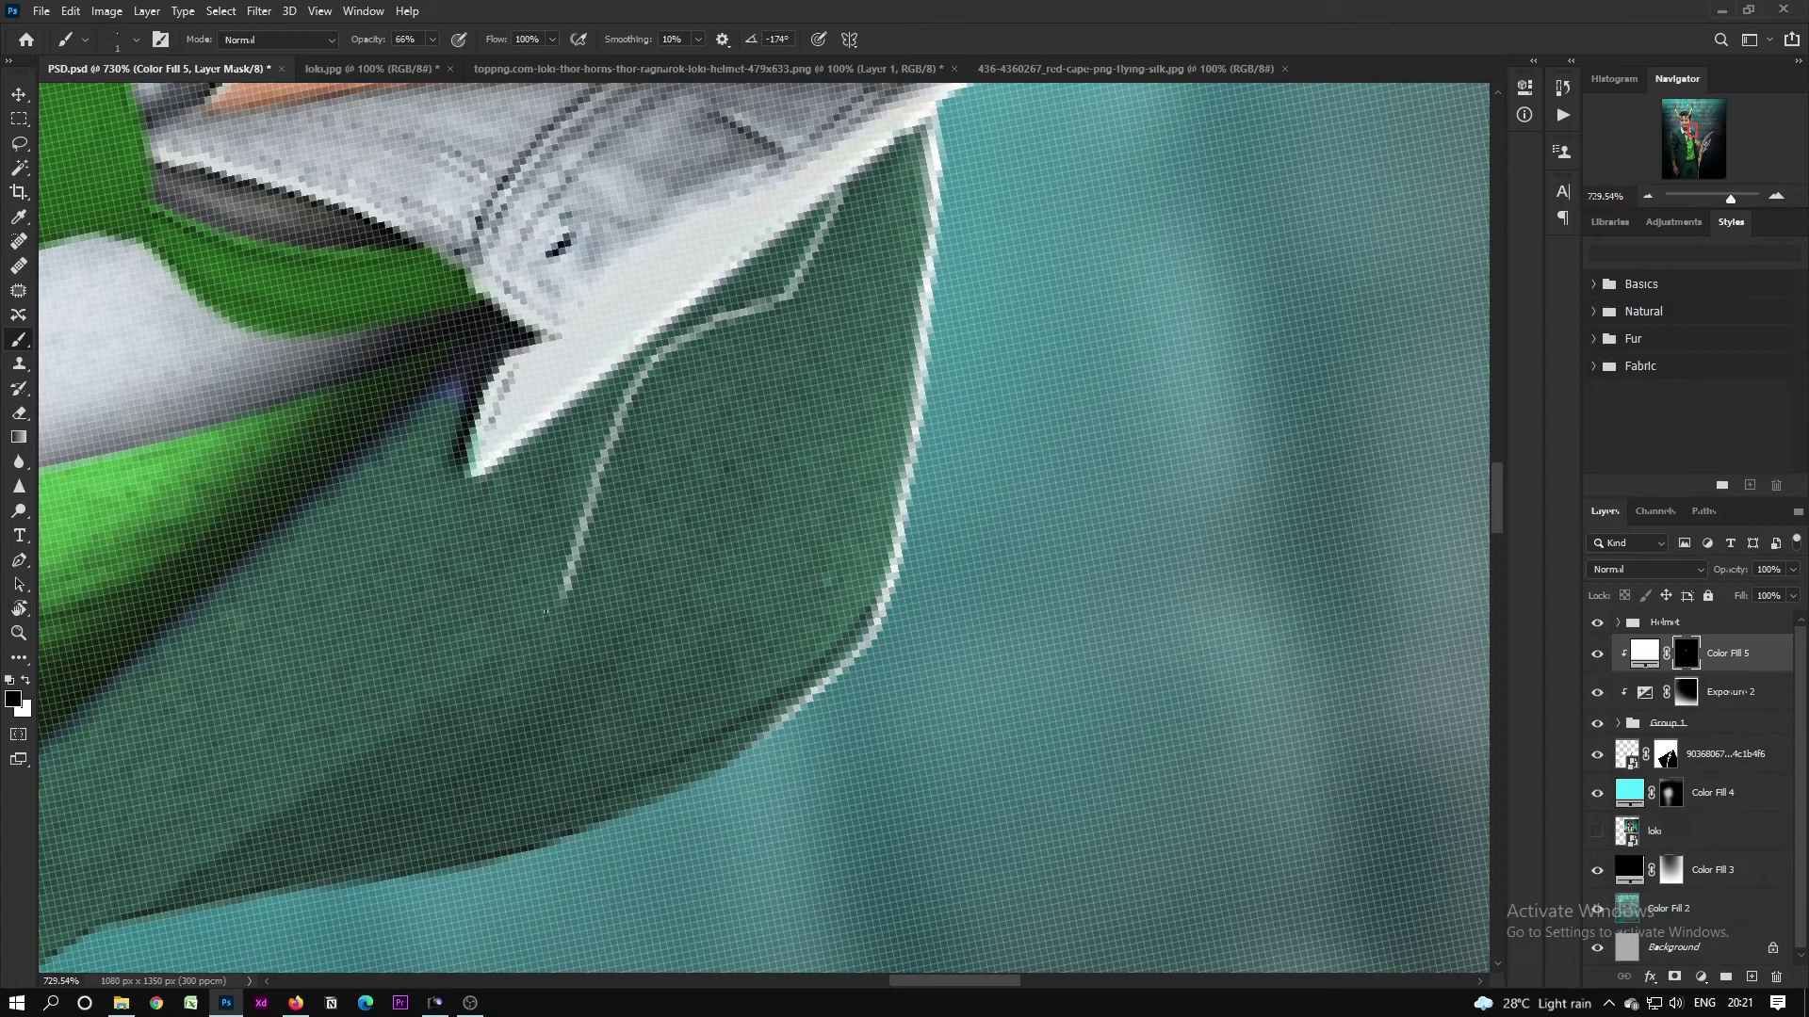
key(x)
drag(367, 748, 566, 585)
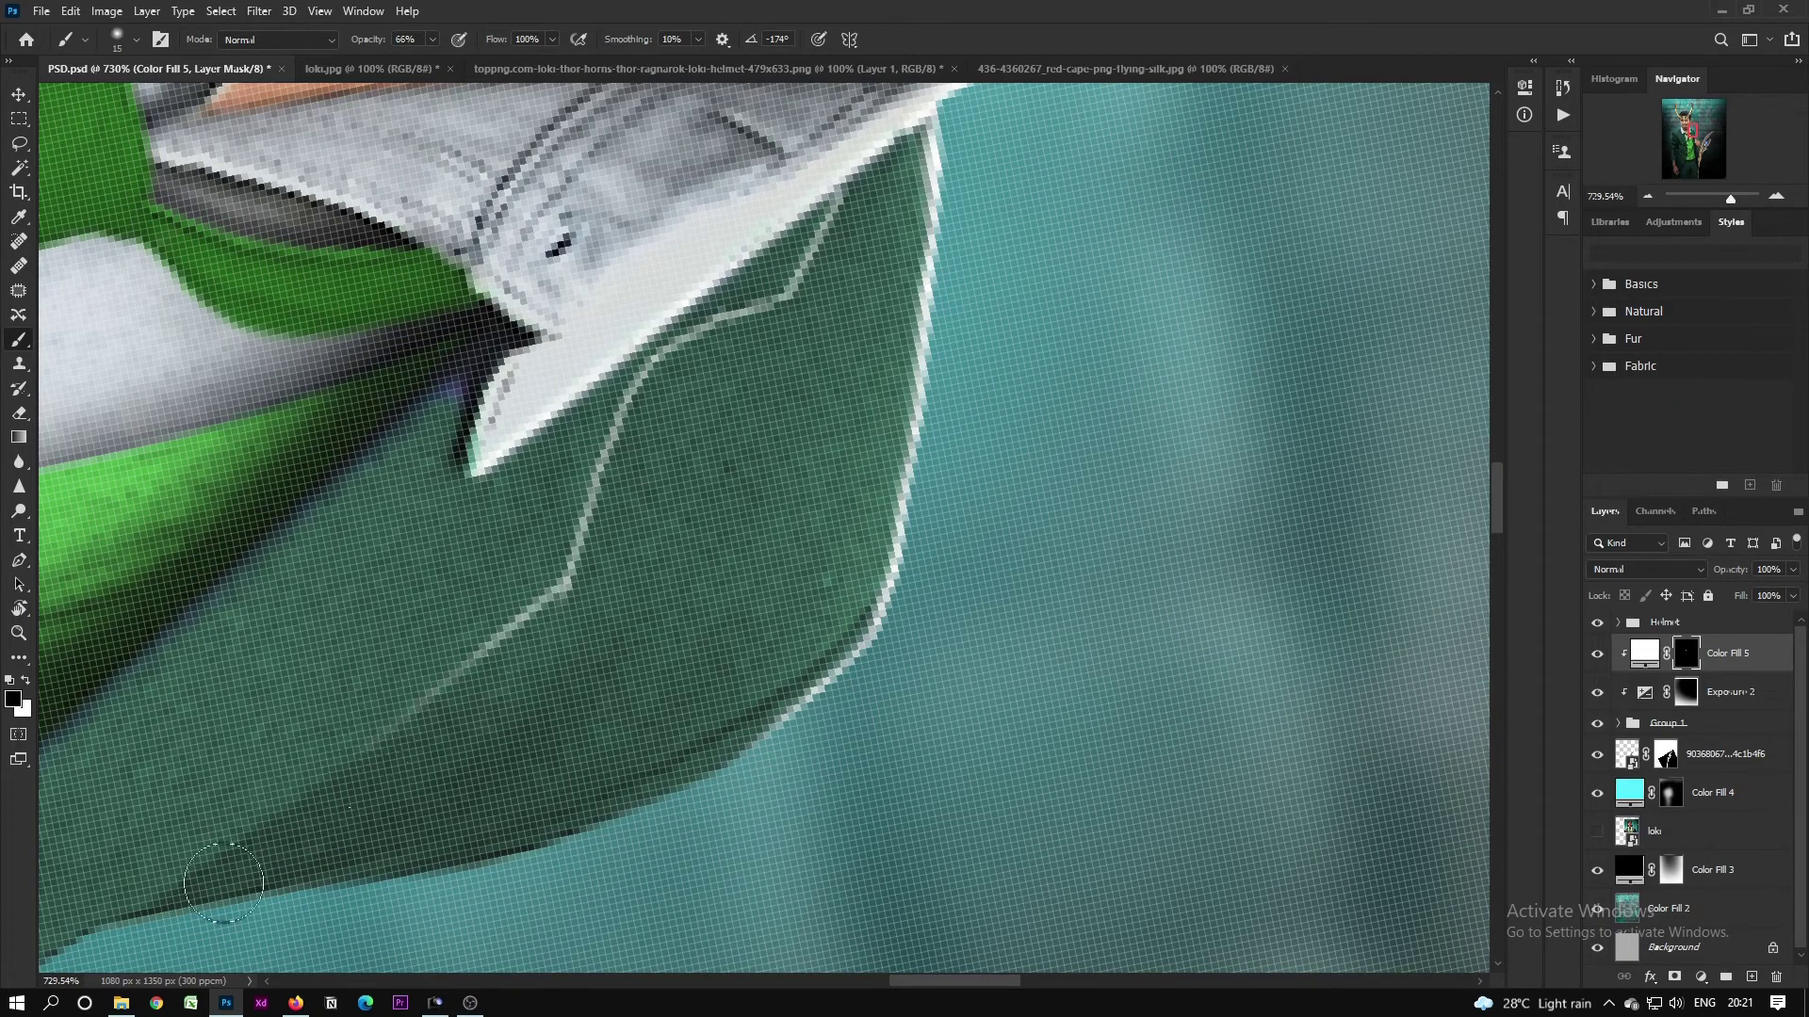
drag(902, 405, 801, 405)
Step: Paint a white rim light along the coat's opposite shoulder and down its upper sleeve at 66% opacity
drag(631, 141, 513, 490)
drag(443, 249, 538, 249)
key(x)
drag(862, 264, 799, 184)
drag(766, 154, 555, 400)
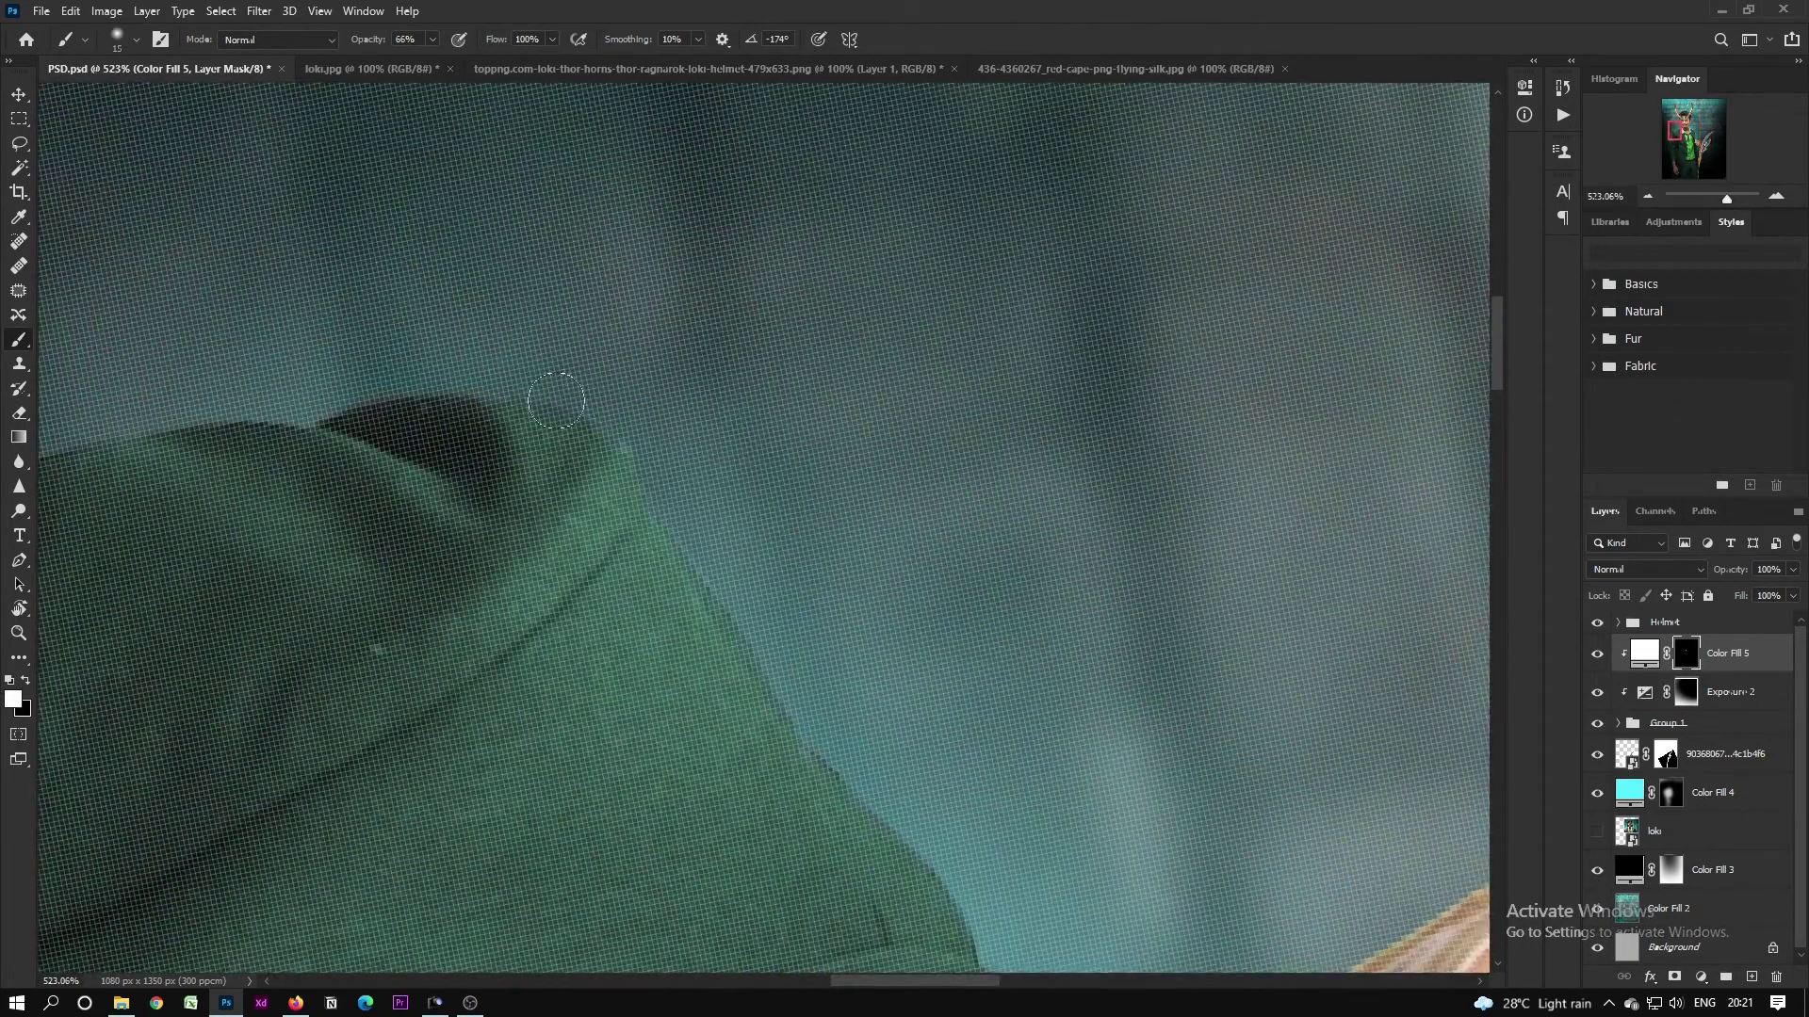
drag(644, 460, 634, 490)
drag(633, 490, 388, 255)
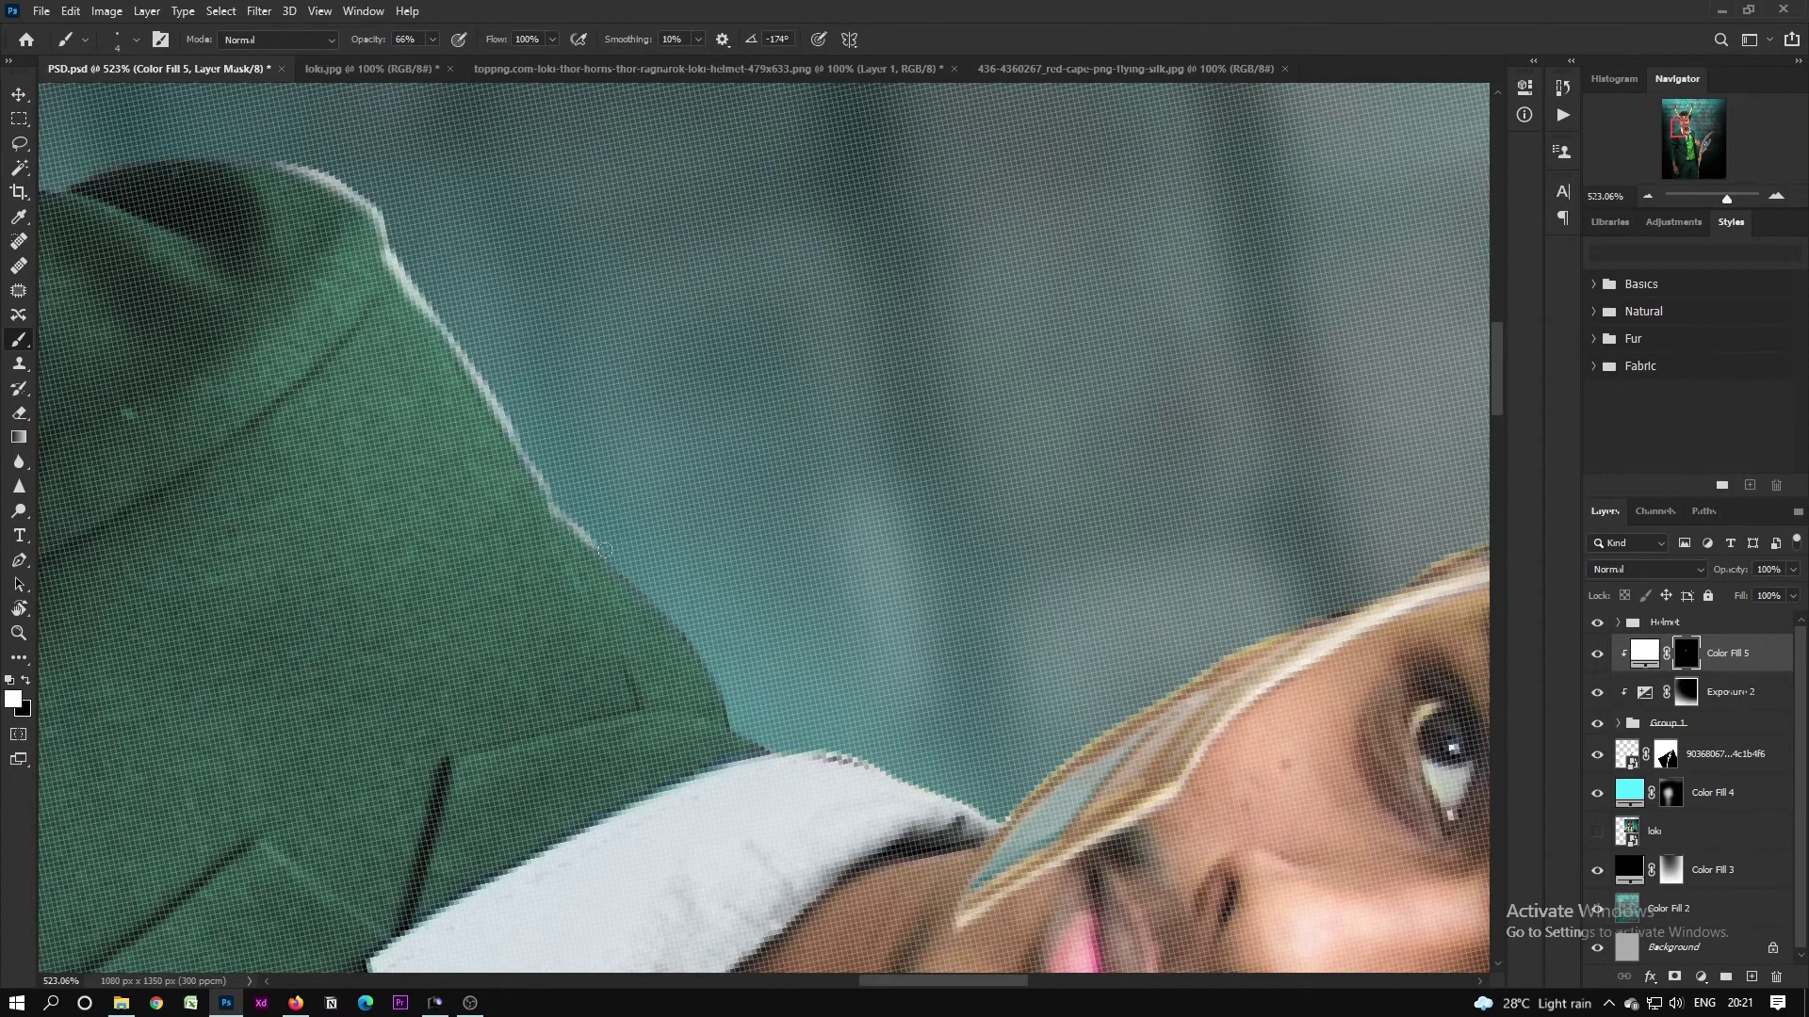
drag(721, 710, 730, 731)
mouse_move(287, 168)
mouse_down()
mouse_move(777, 526)
mouse_move(591, 526)
mouse_up()
drag(744, 502, 1276, 387)
drag(1093, 435, 980, 430)
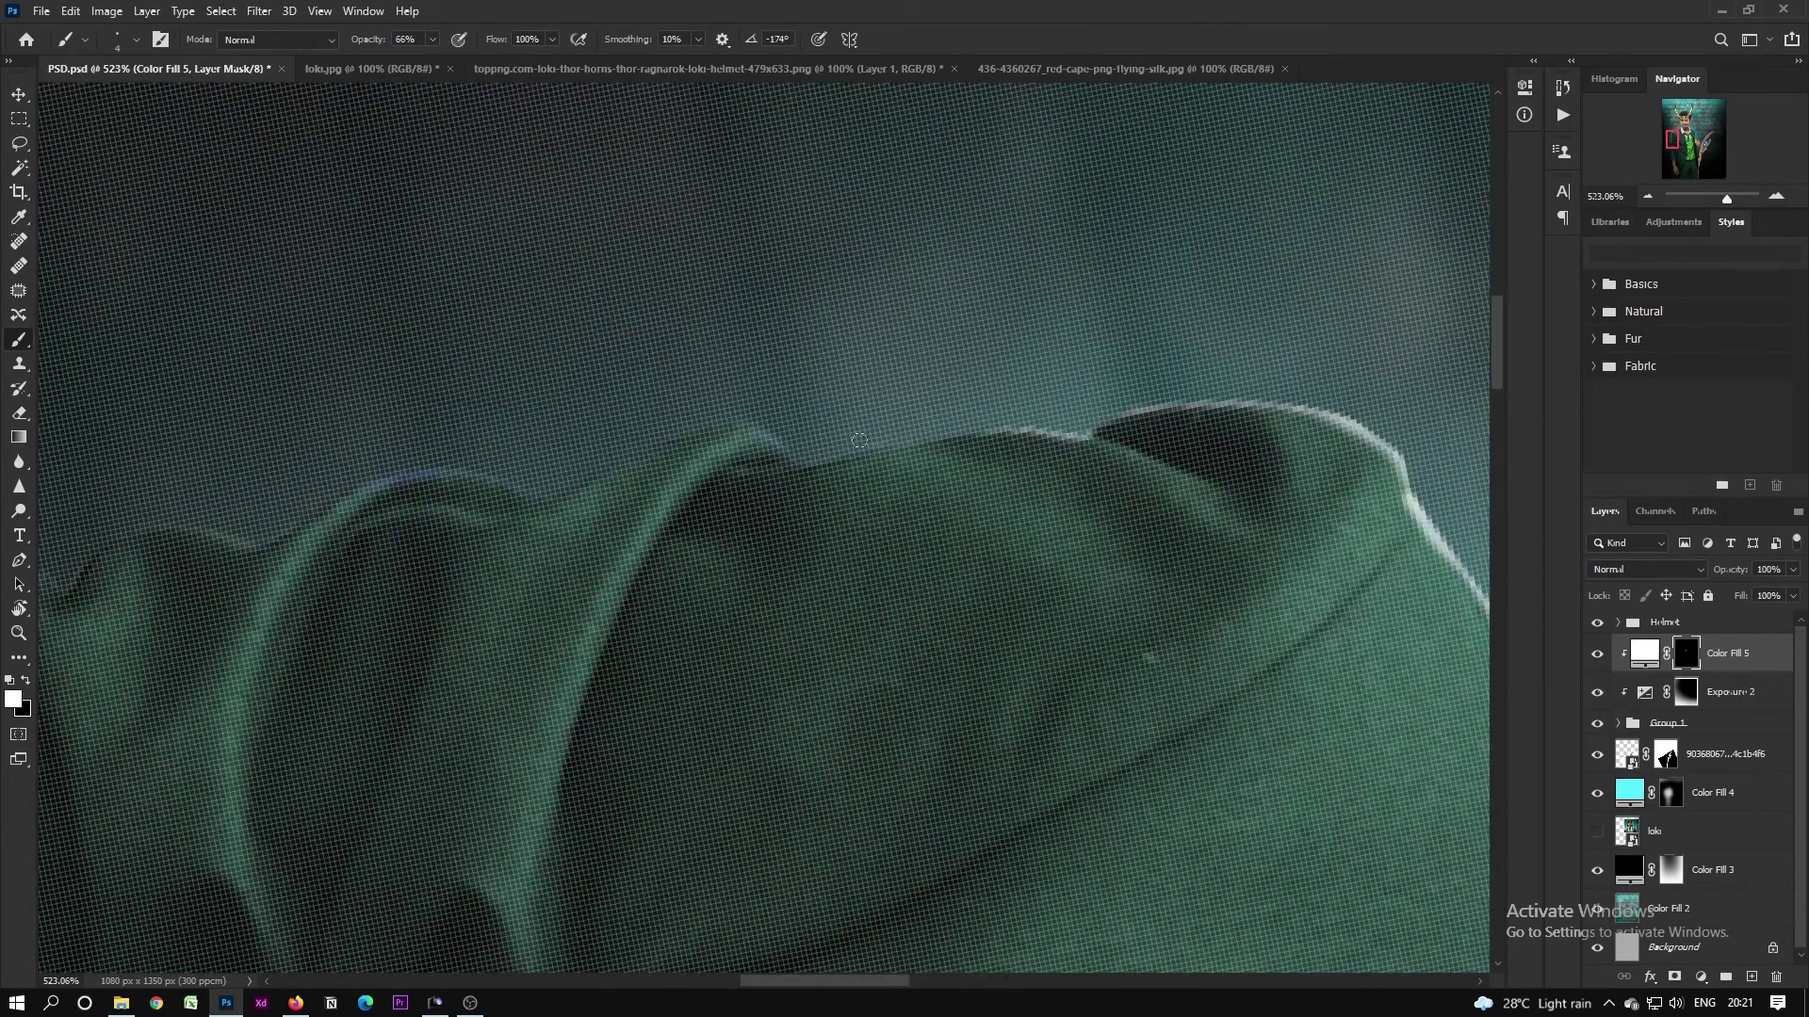
scroll(1088, 412, up, 5)
mouse_move(846, 441)
mouse_down()
mouse_move(1138, 453)
mouse_move(1163, 497)
mouse_move(1285, 582)
mouse_move(1033, 489)
mouse_move(671, 533)
mouse_up()
Step: Soften the sleeve and shoulder rim light by painting black with a larger brush, and save the document
key(x)
key(bracketright)
key(bracketright)
key(bracketright)
key(bracketright)
key(bracketright)
key(bracketright)
key(bracketright)
scroll(886, 565, down, 18)
drag(904, 666, 727, 304)
key(ctrl+s)
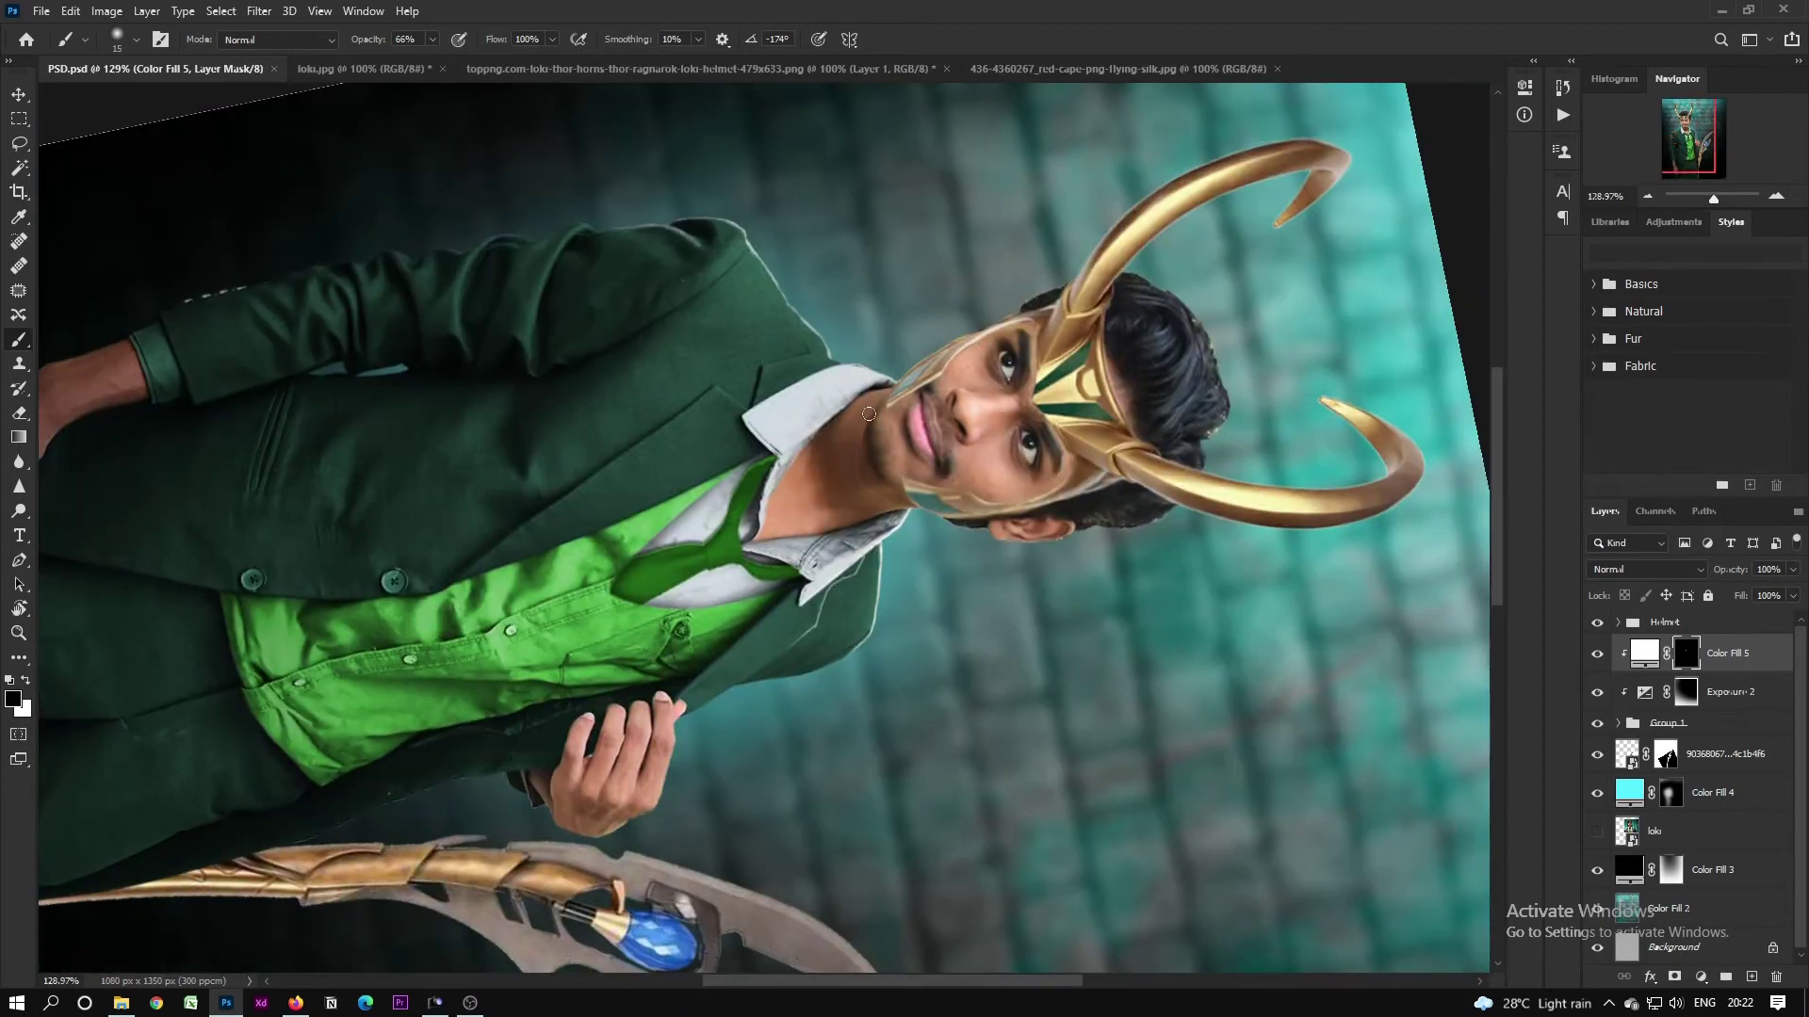
Step: Paint a thin white rim light along the outer edge of the man's raised hand and index finger
scroll(737, 741, up, 6)
key(x)
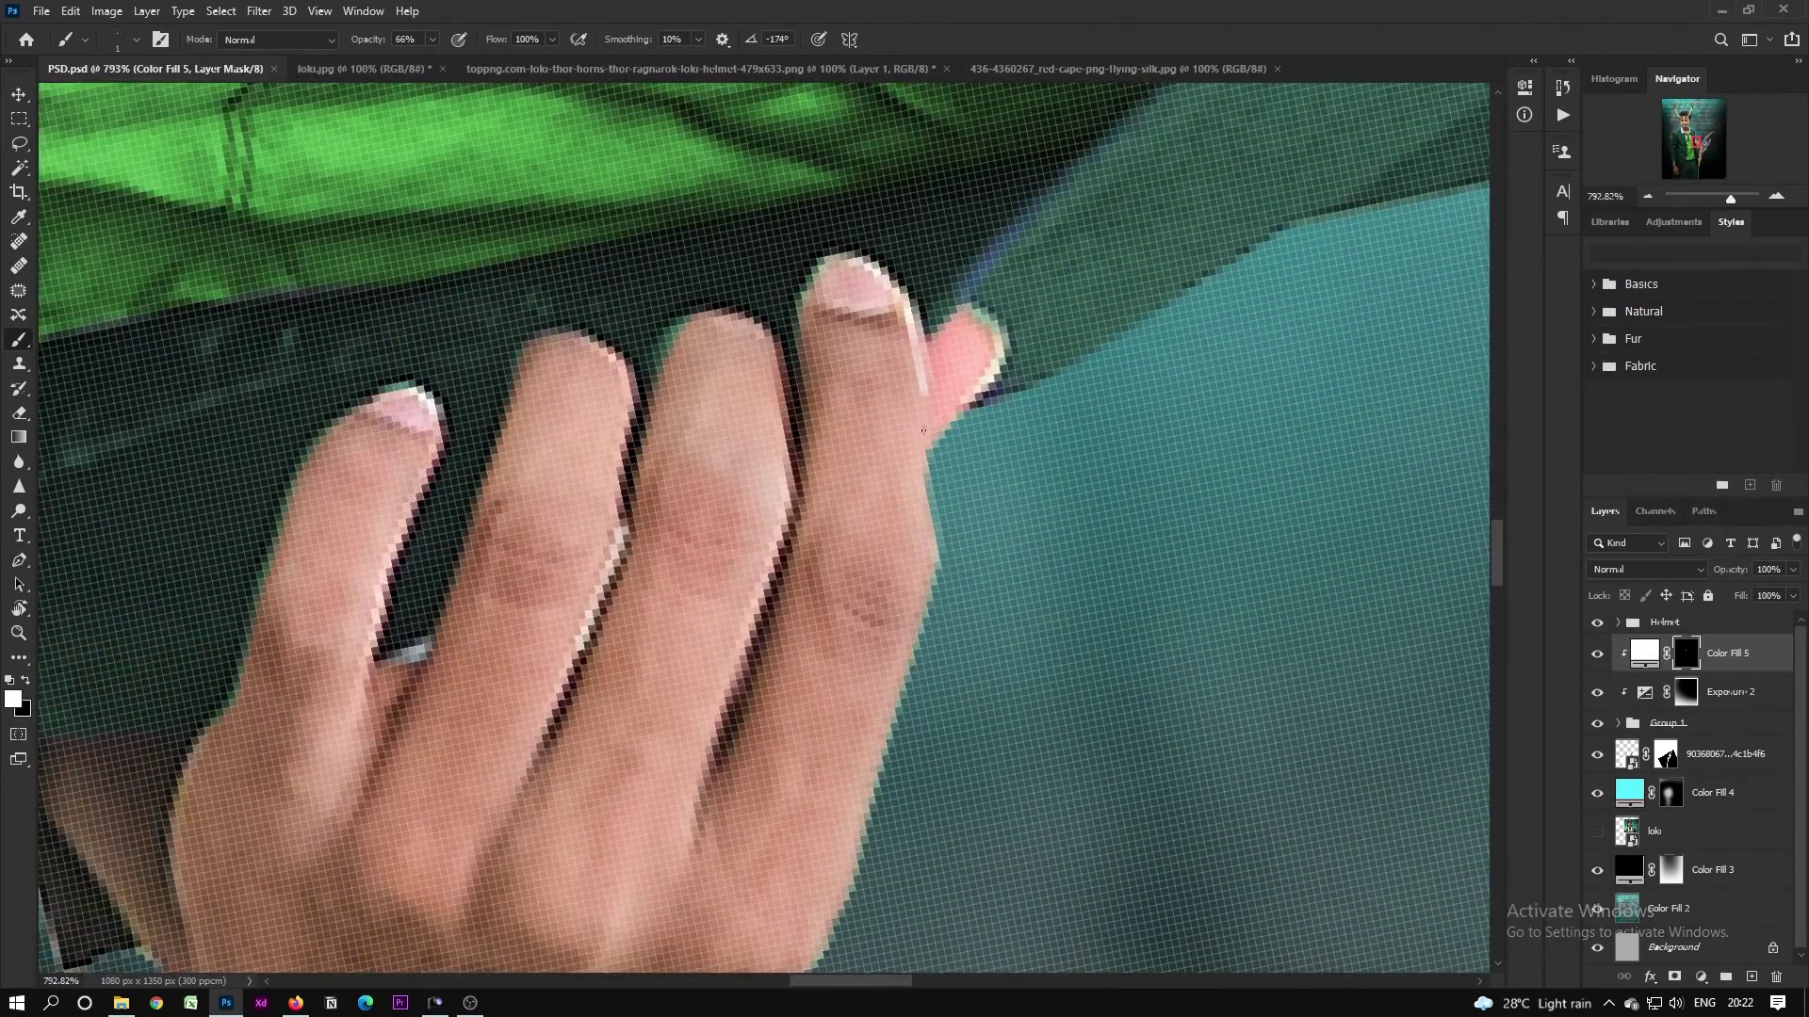
mouse_move(863, 260)
mouse_down()
mouse_move(910, 343)
mouse_move(930, 574)
mouse_up()
key(ctrl+z)
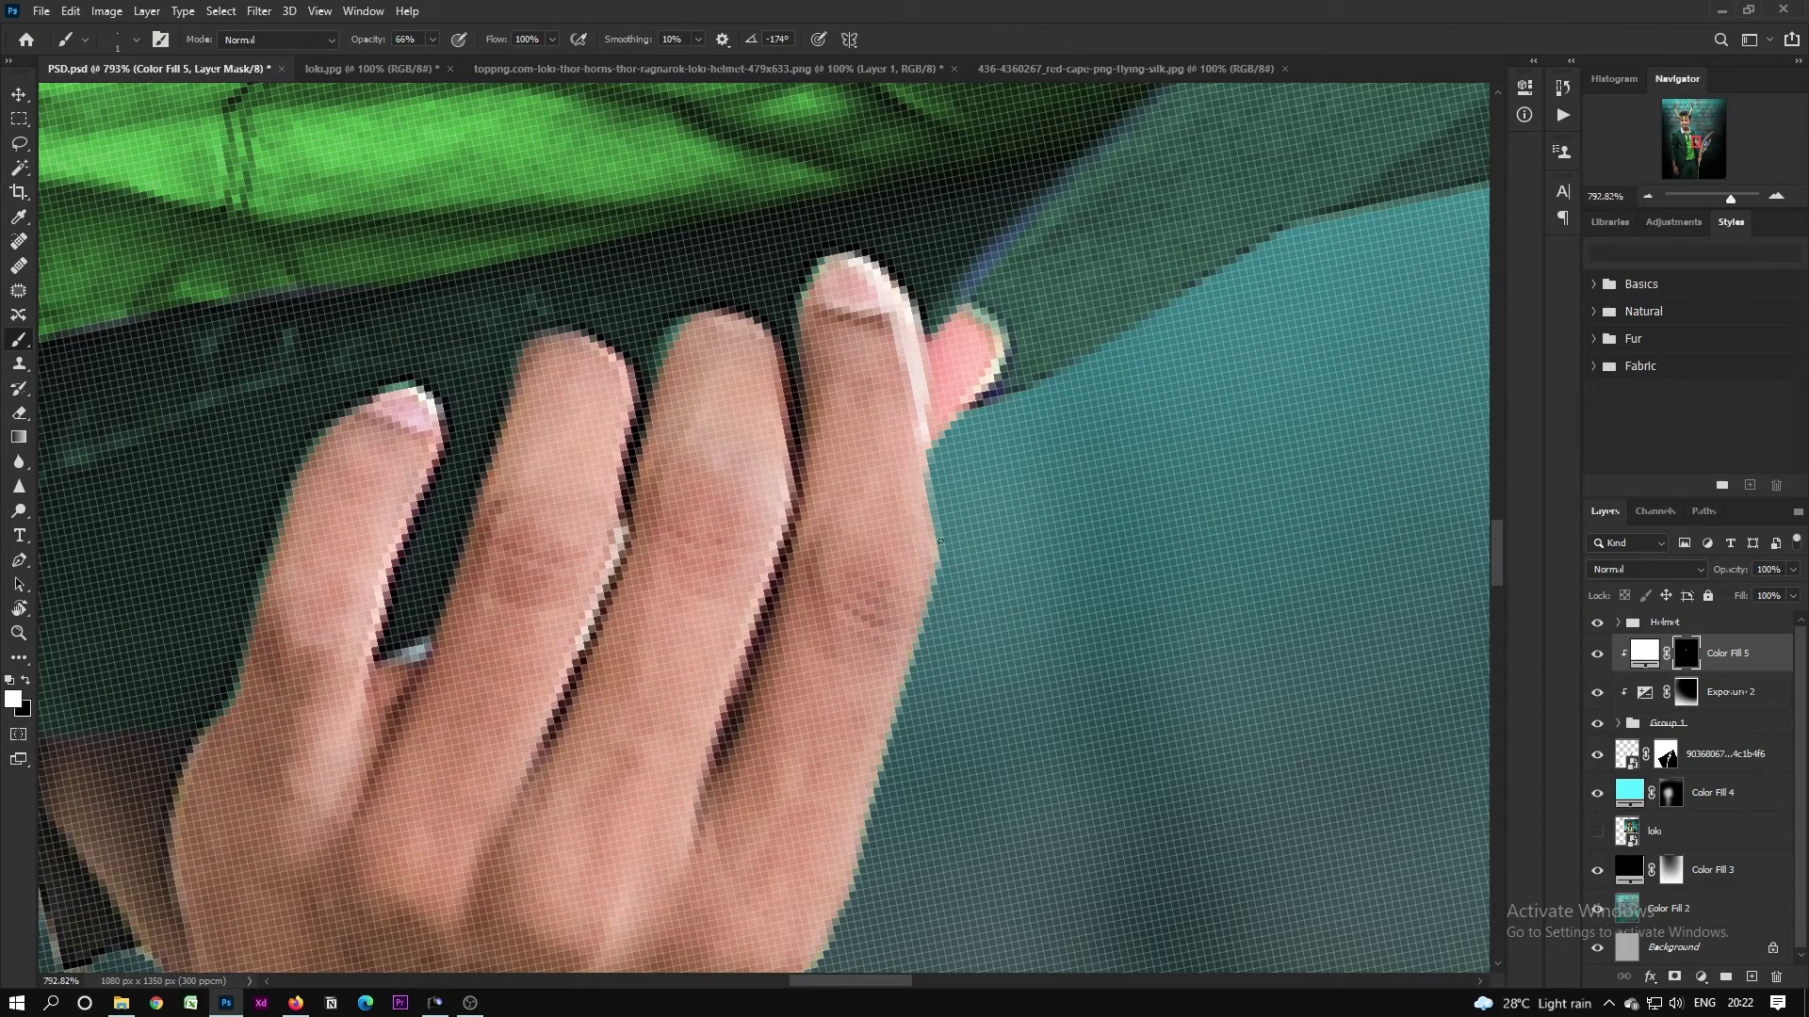
scroll(875, 599, down, 3)
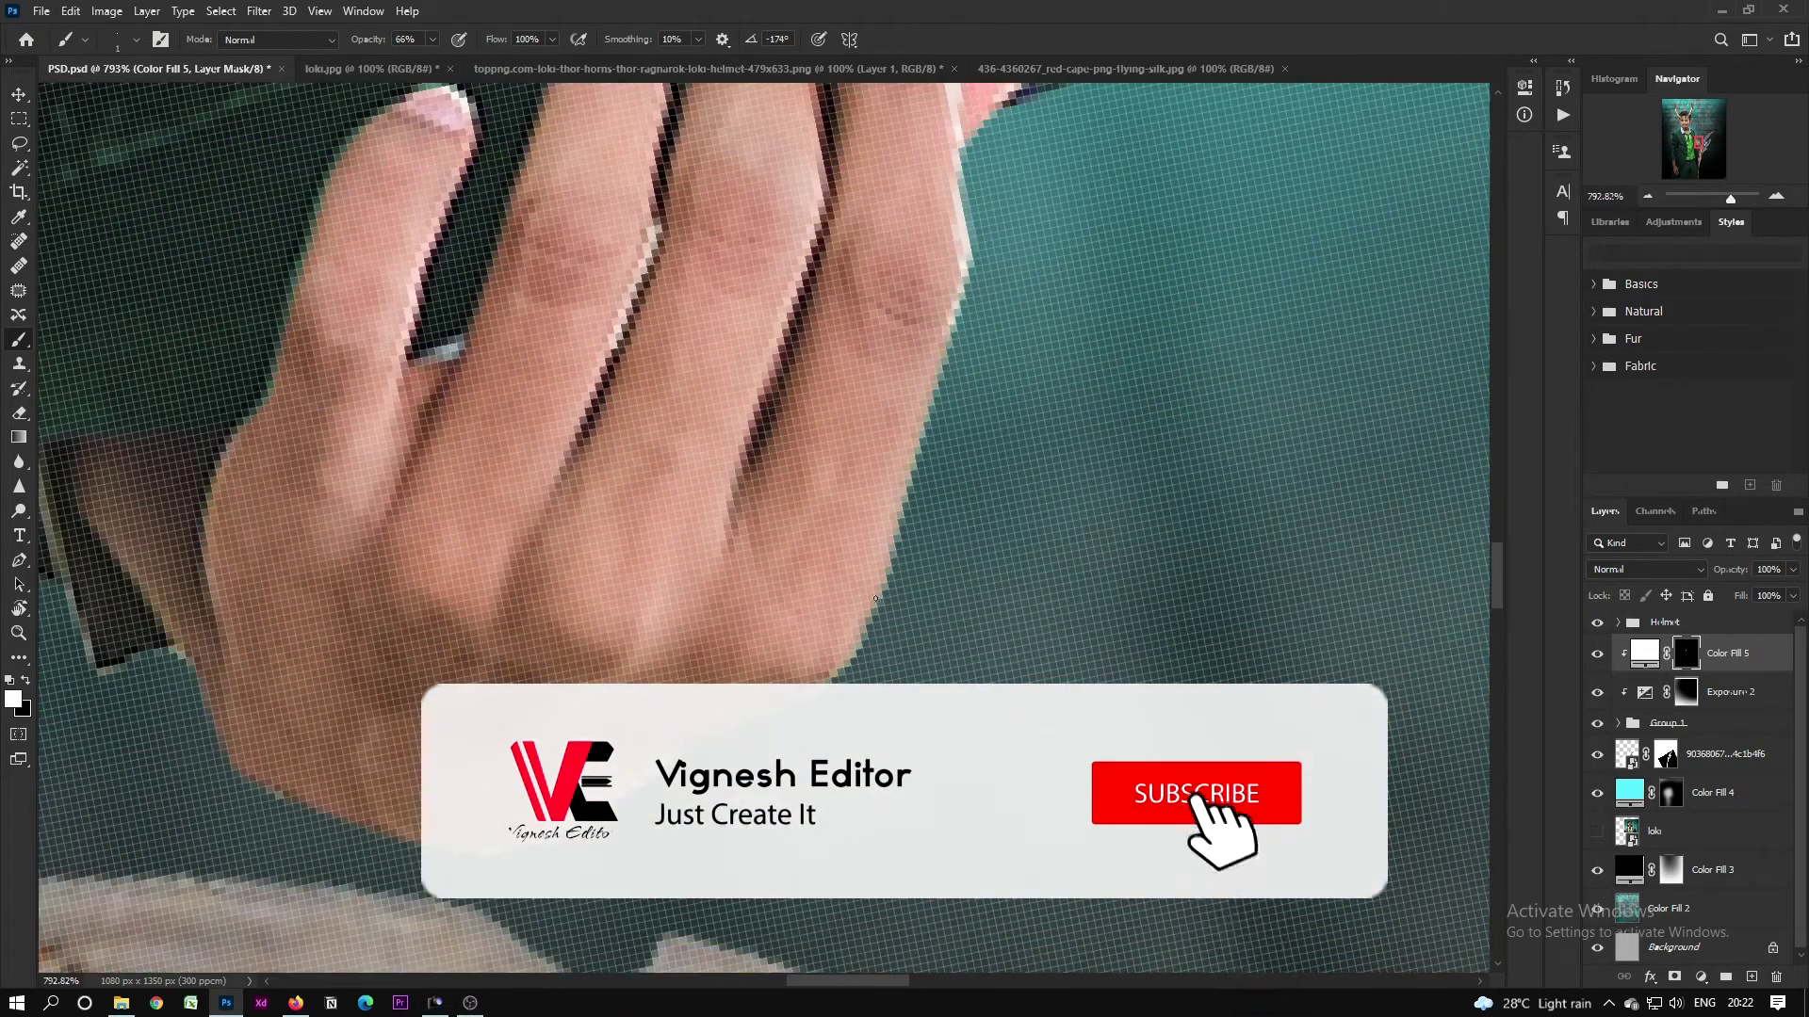
scroll(876, 599, down, 3)
key(x)
scroll(876, 599, down, 3)
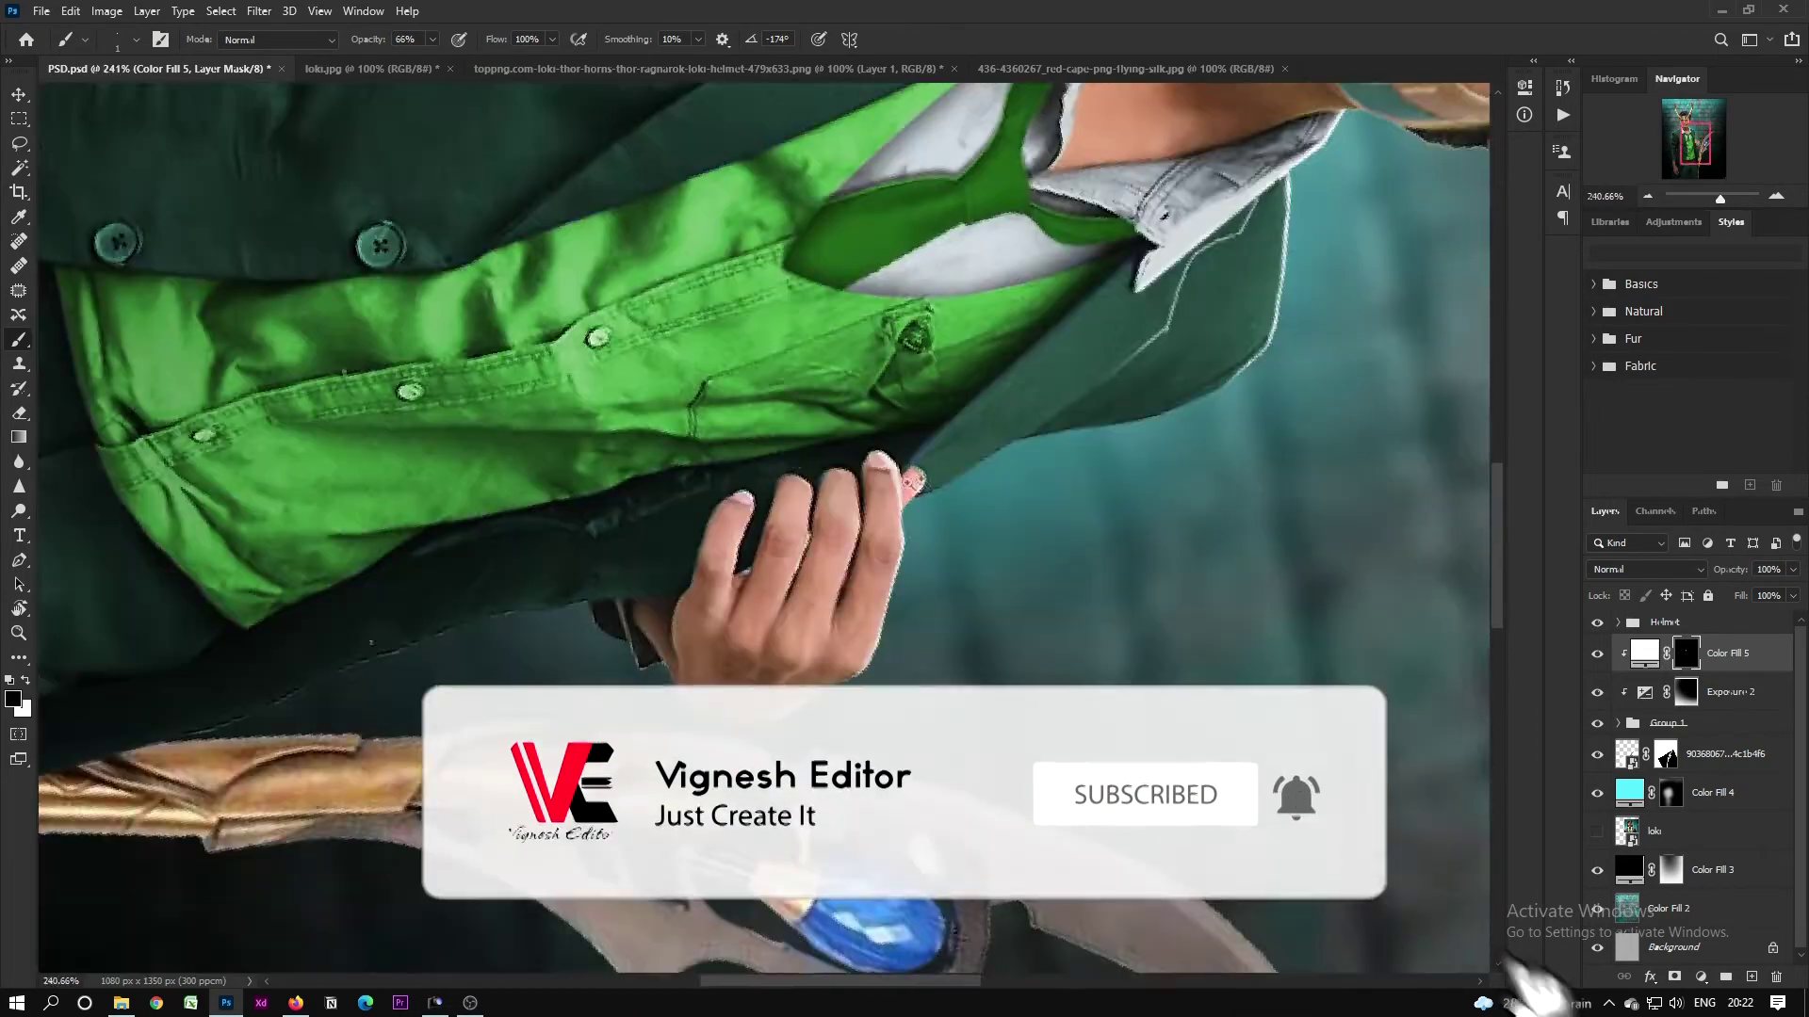
scroll(977, 507, up, 3)
scroll(908, 499, down, 3)
scroll(800, 462, up, 3)
key(x)
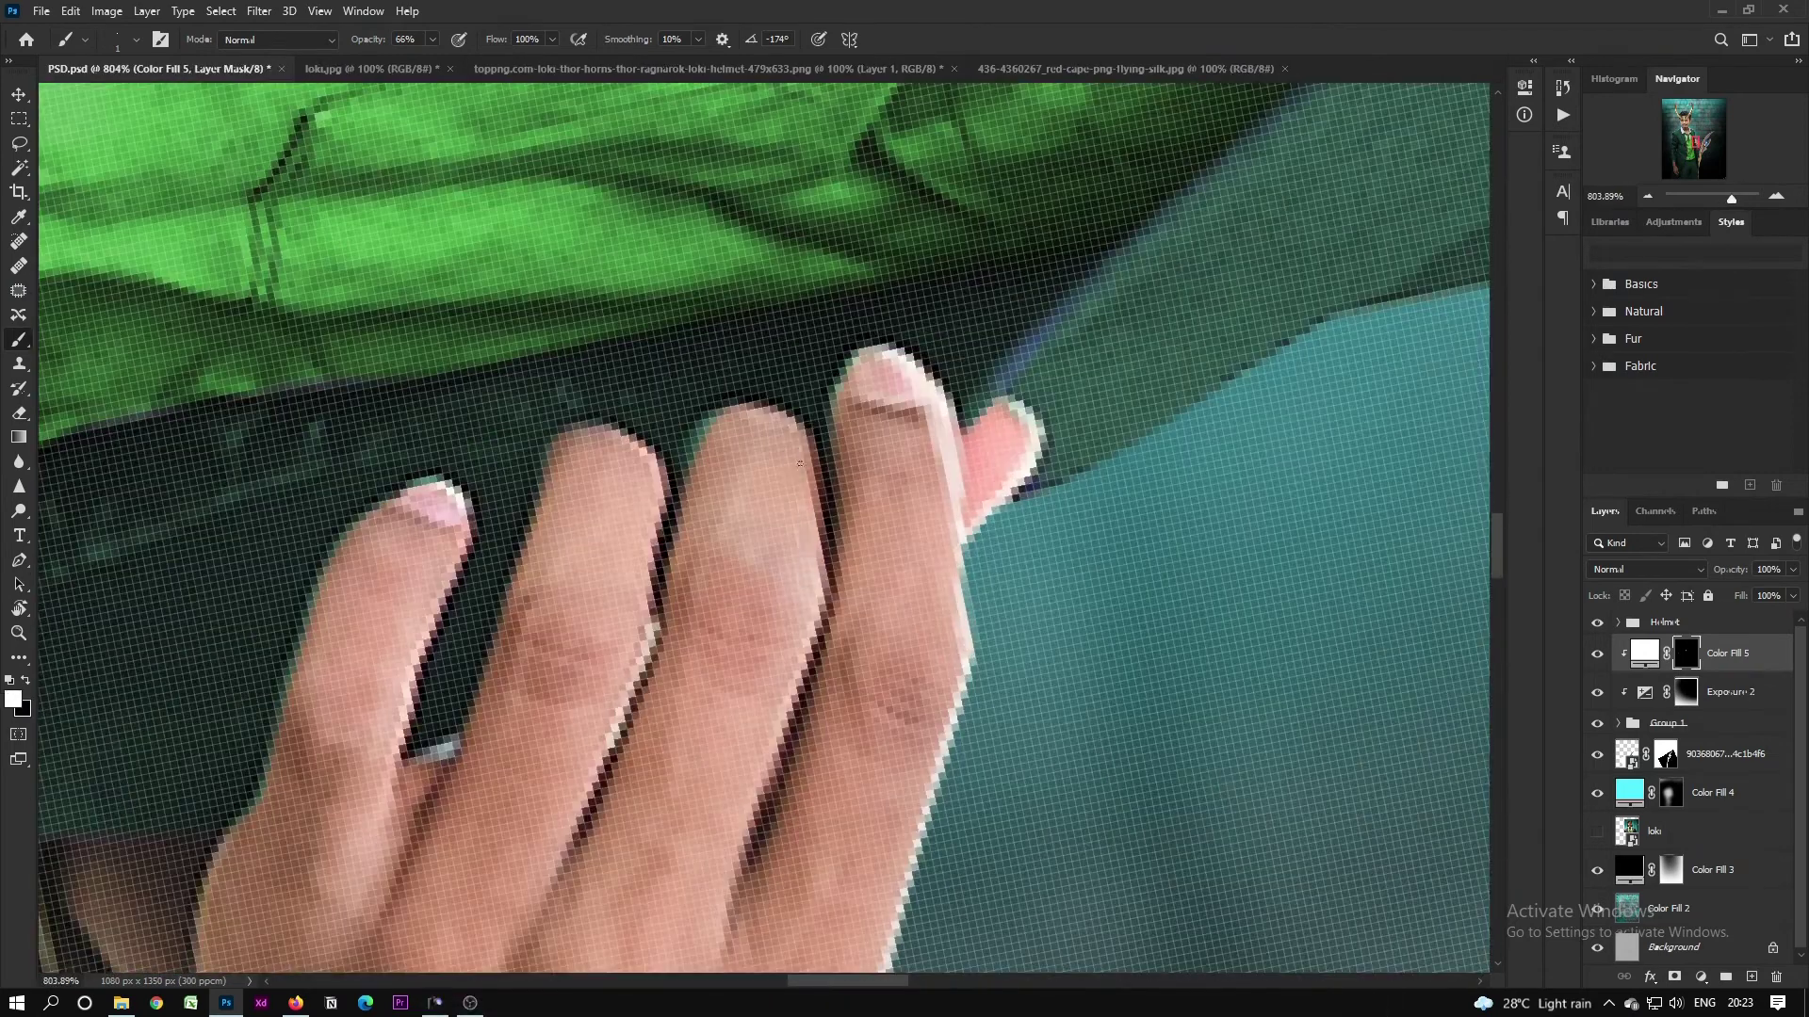
Step: Paint a thin white rim light along the outer edge of the man's ear at 66% opacity
scroll(732, 889, down, 5)
scroll(1046, 255, up, 5)
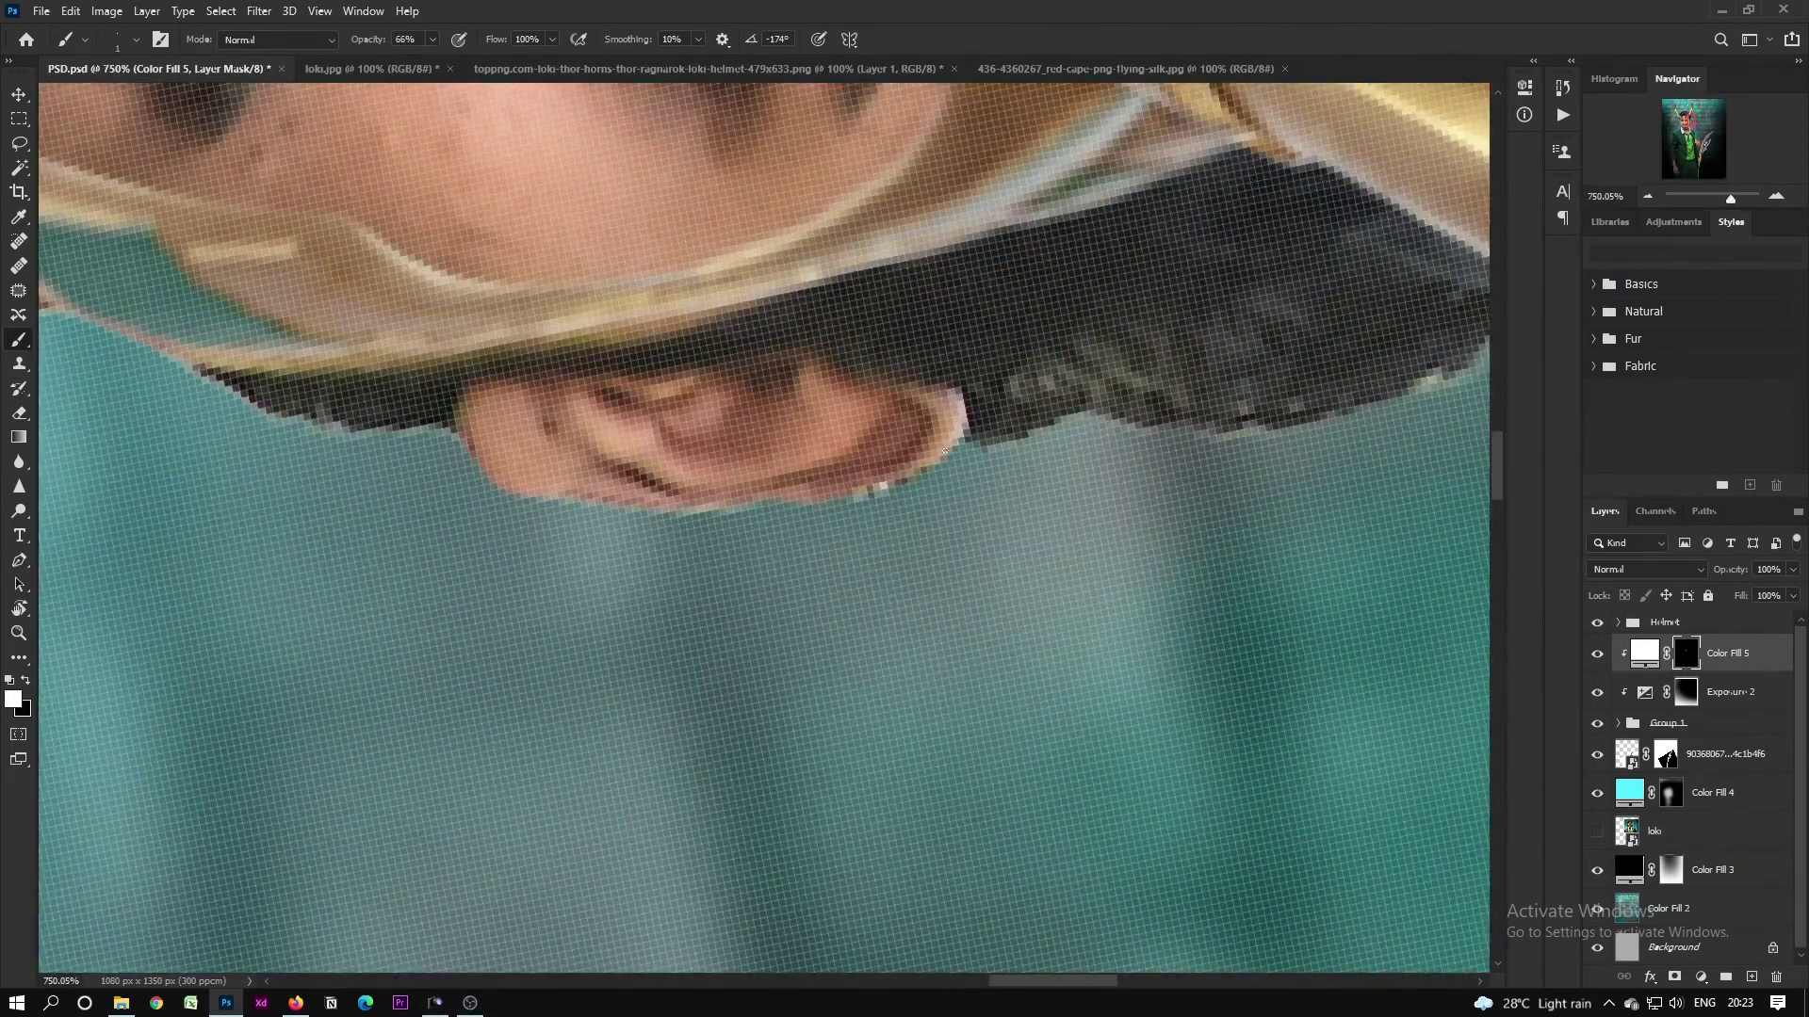
drag(640, 509, 608, 499)
scroll(878, 492, down, 4)
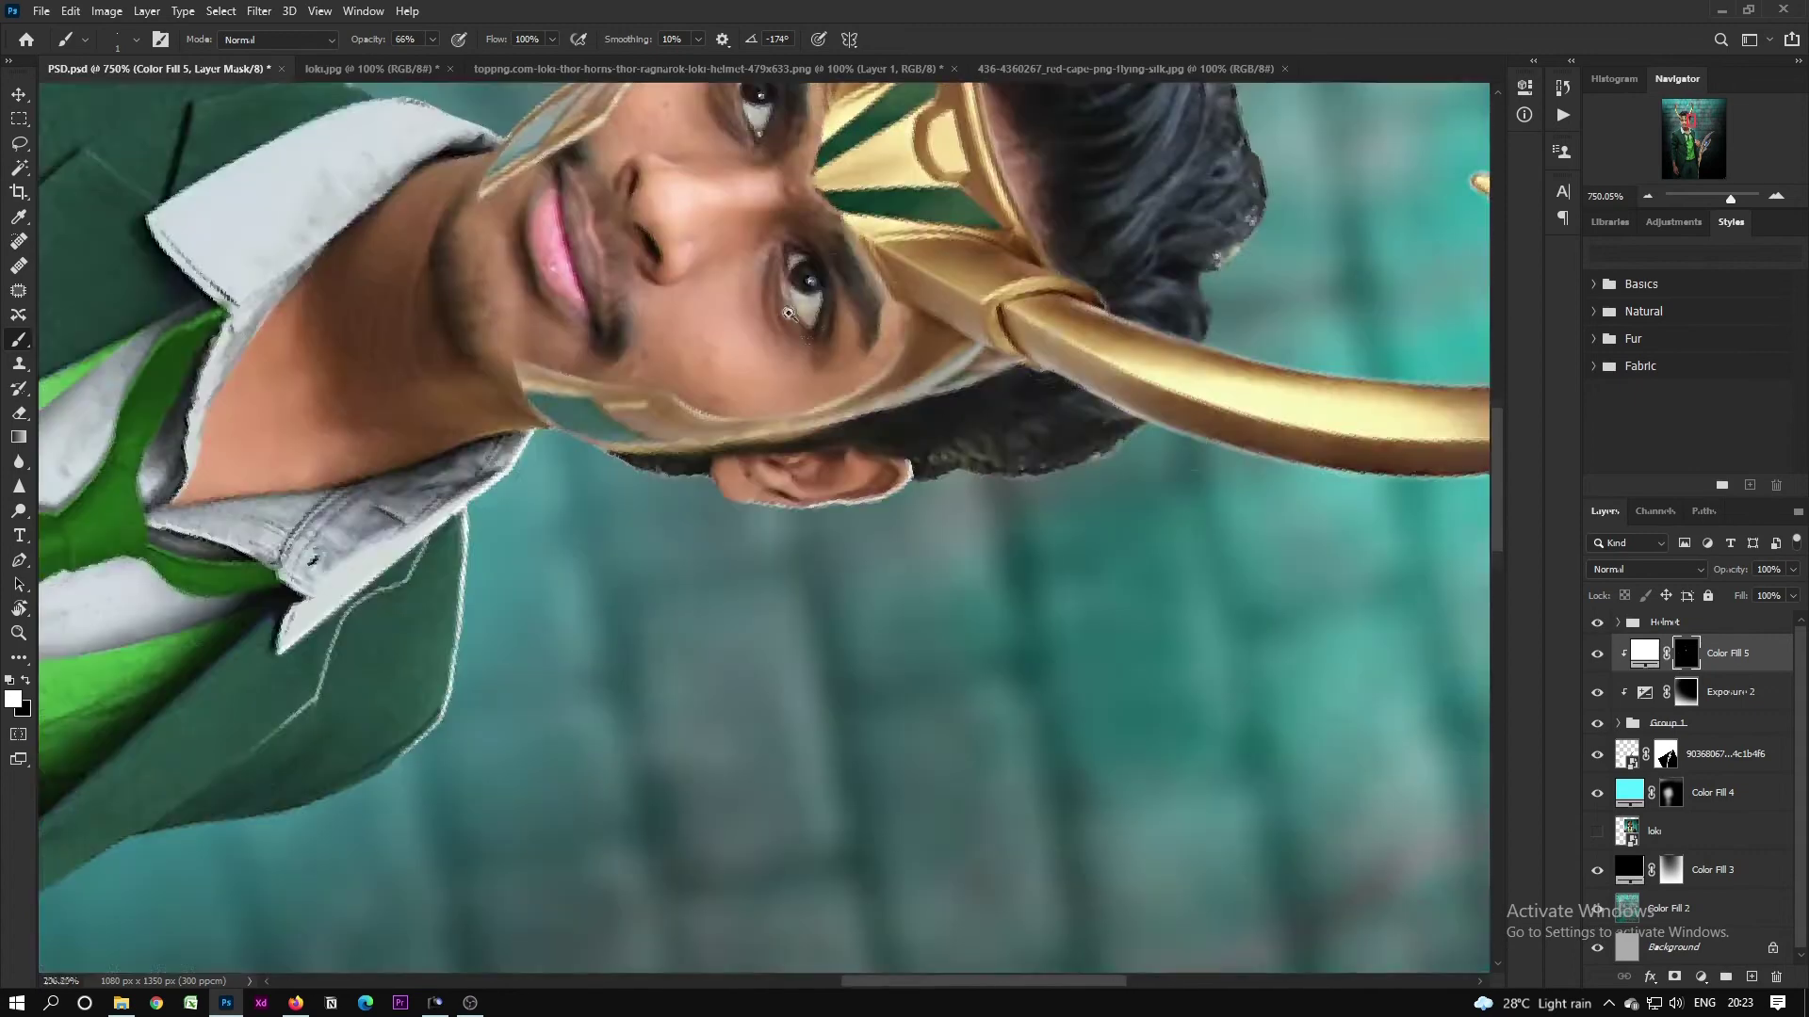
Step: Paint a white rim light along the outer edge of the hair's crown with a larger brush at 90% opacity
drag(1144, 132, 1036, 423)
scroll(1046, 414, up, 3)
key(bracketright)
key(bracketright)
key(bracketright)
key(bracketright)
key(bracketright)
drag(862, 172, 1004, 311)
key(ctrl+z)
drag(375, 39, 405, 40)
drag(901, 148, 792, 297)
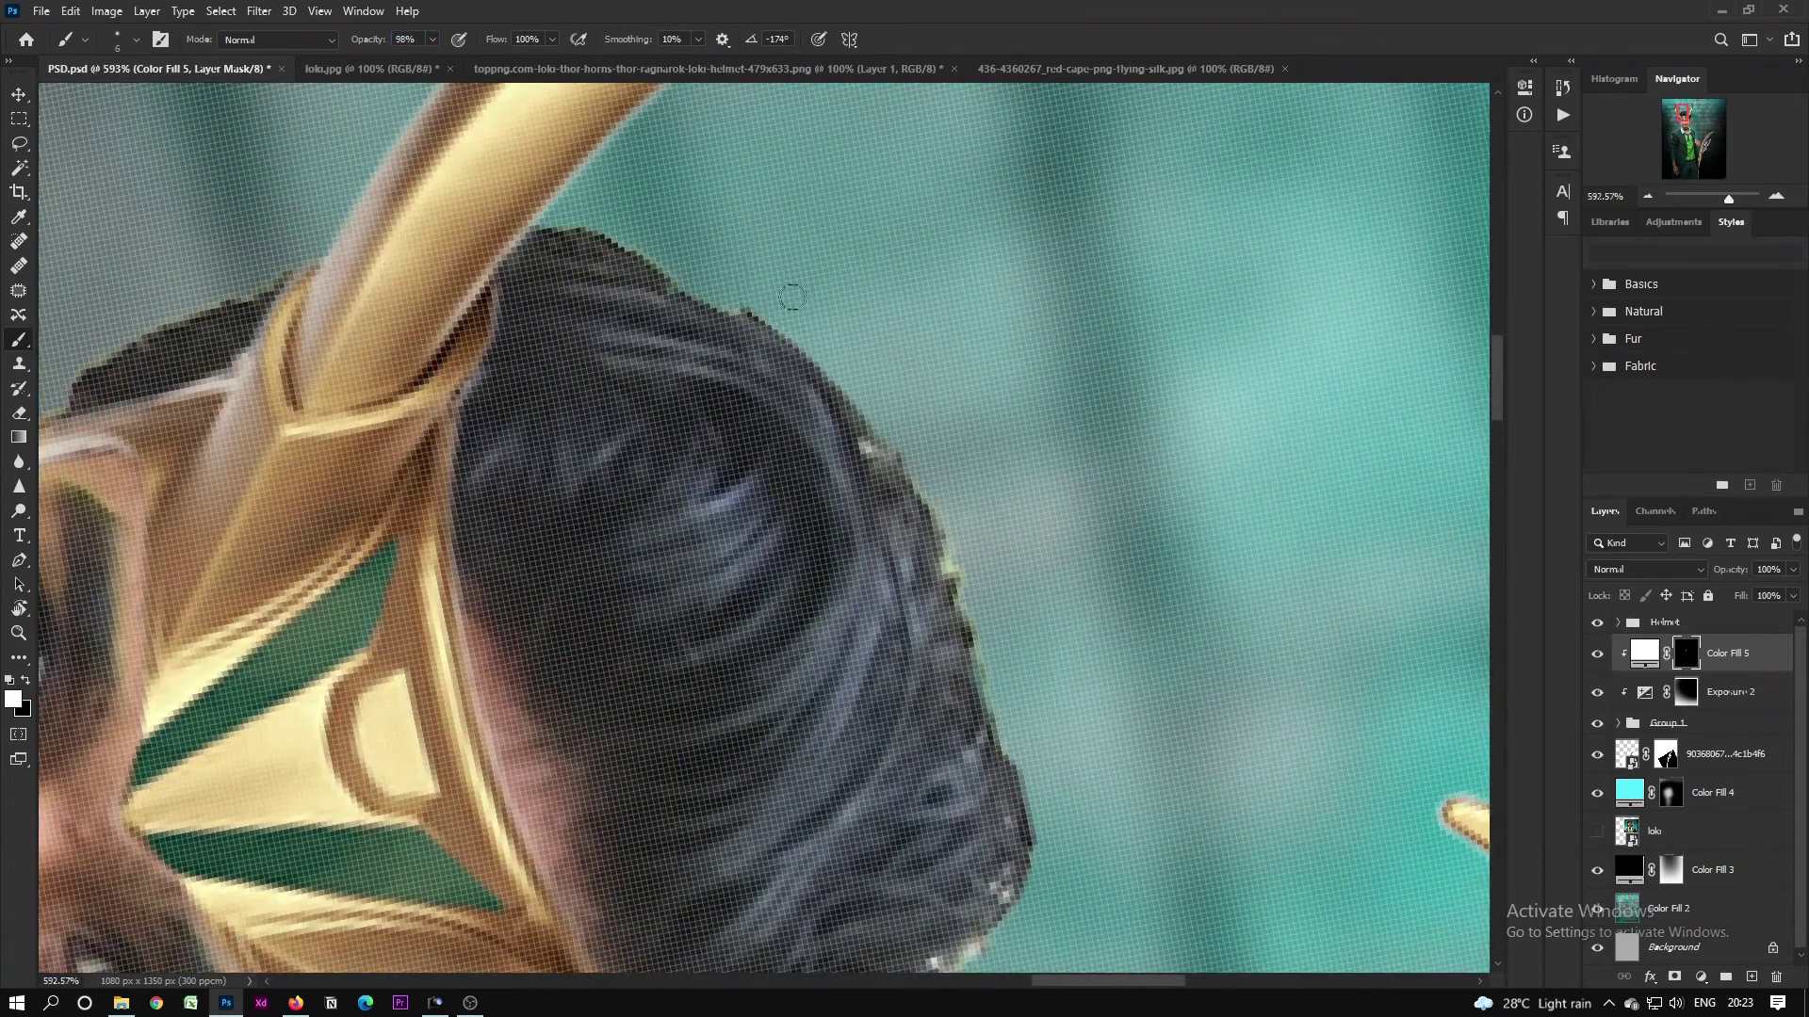
drag(825, 392, 933, 504)
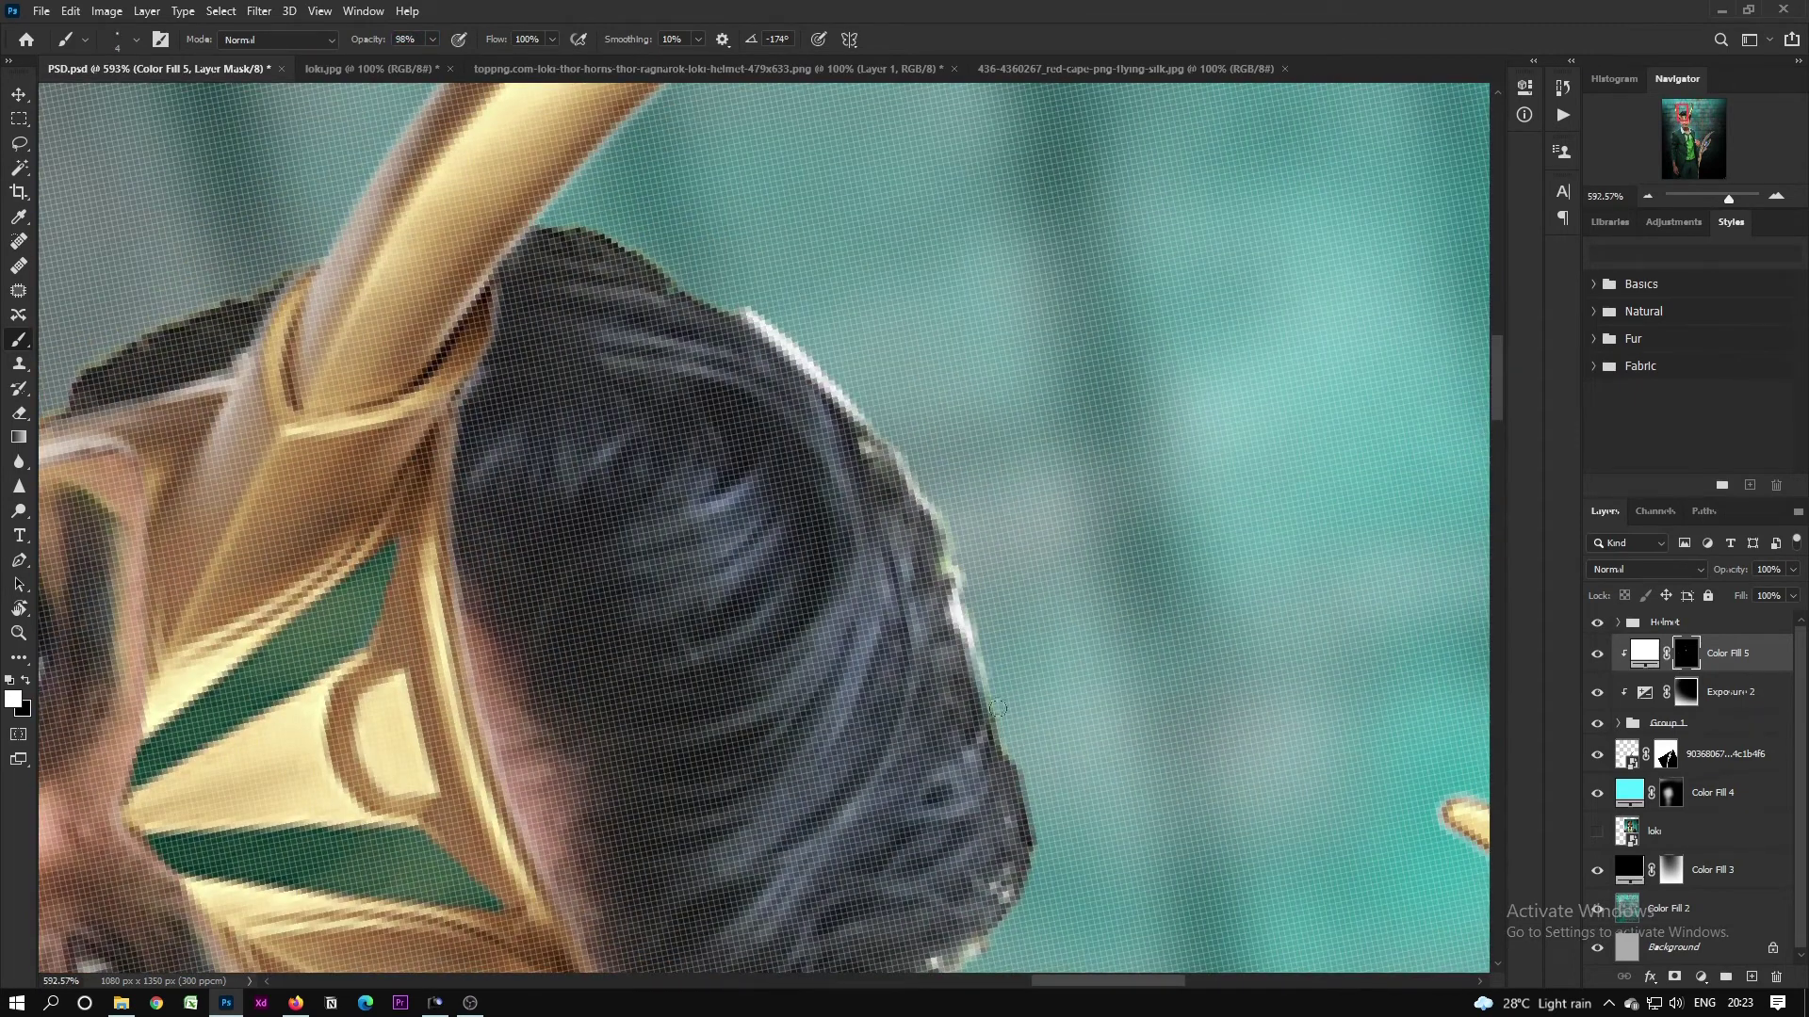
drag(998, 708, 938, 198)
drag(932, 203, 966, 340)
drag(873, 486, 862, 563)
mouse_move(862, 563)
mouse_down()
mouse_move(876, 303)
mouse_move(853, 371)
mouse_up()
Step: Paint a thin white rim light along the hair's side edge between the ear and the helmet horn
drag(739, 550, 1102, 357)
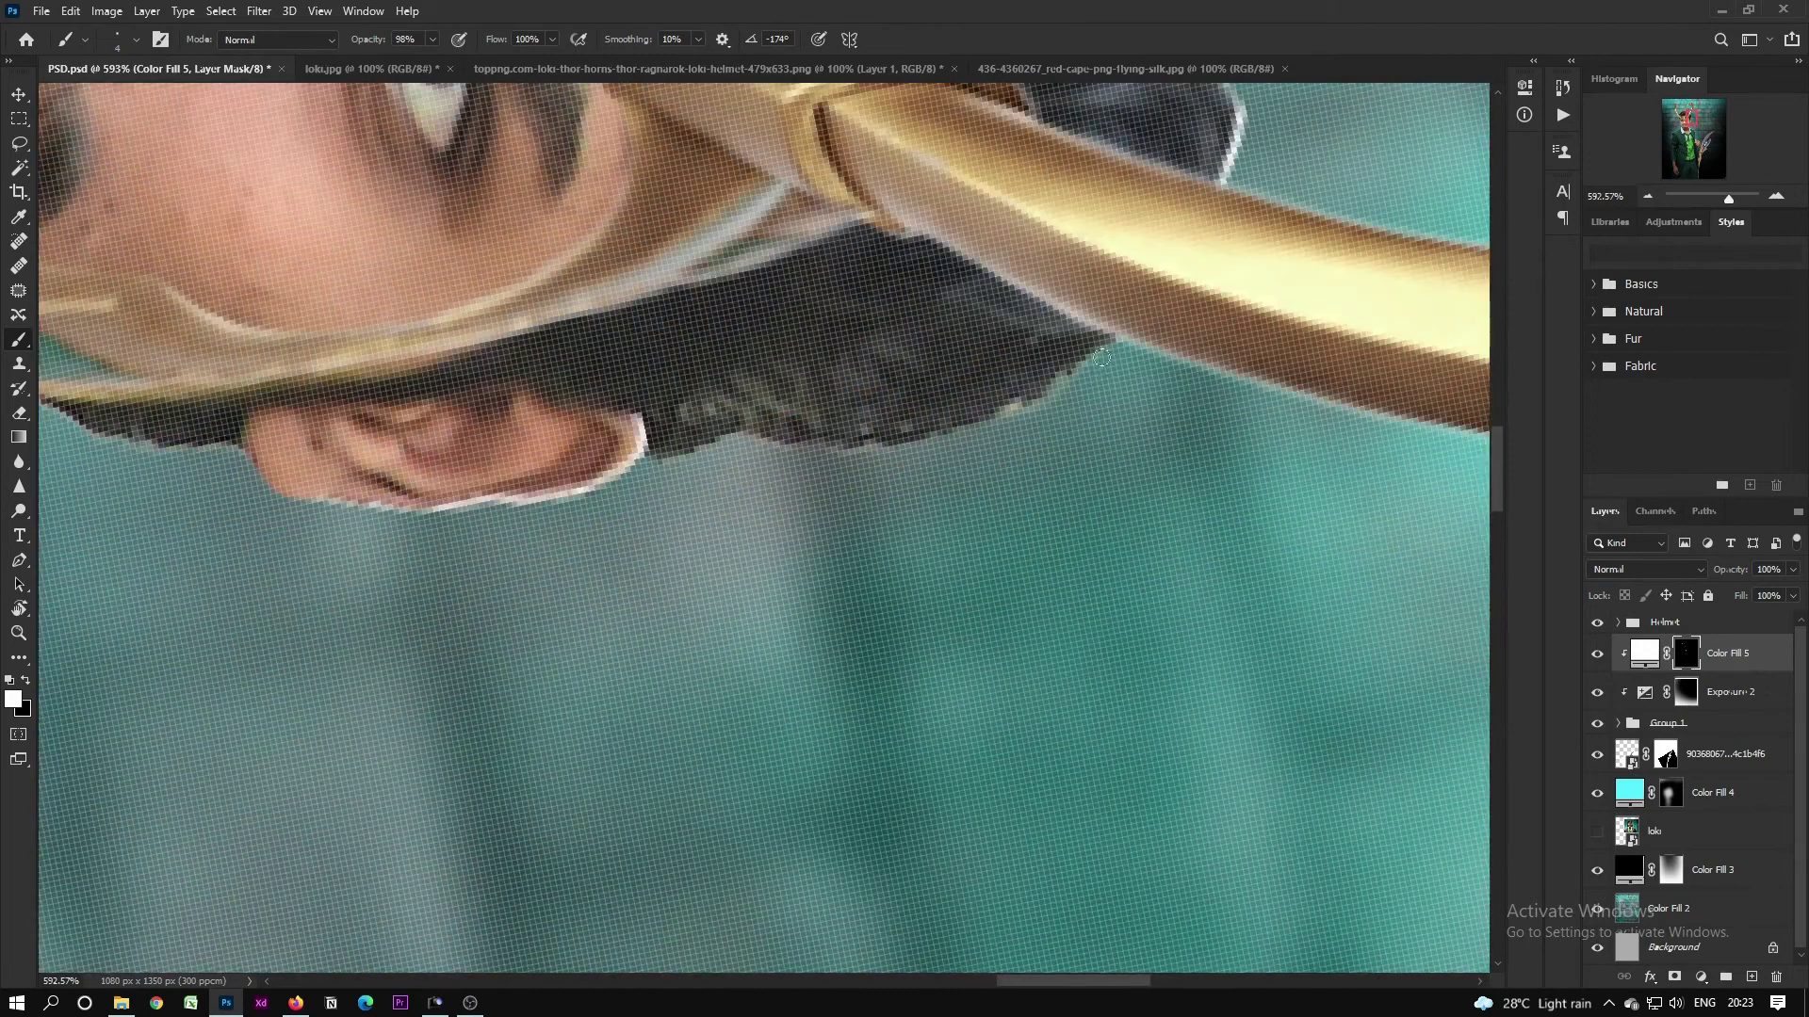
drag(635, 527, 714, 615)
drag(713, 615, 932, 615)
key(bracketleft)
key(bracketleft)
key(bracketleft)
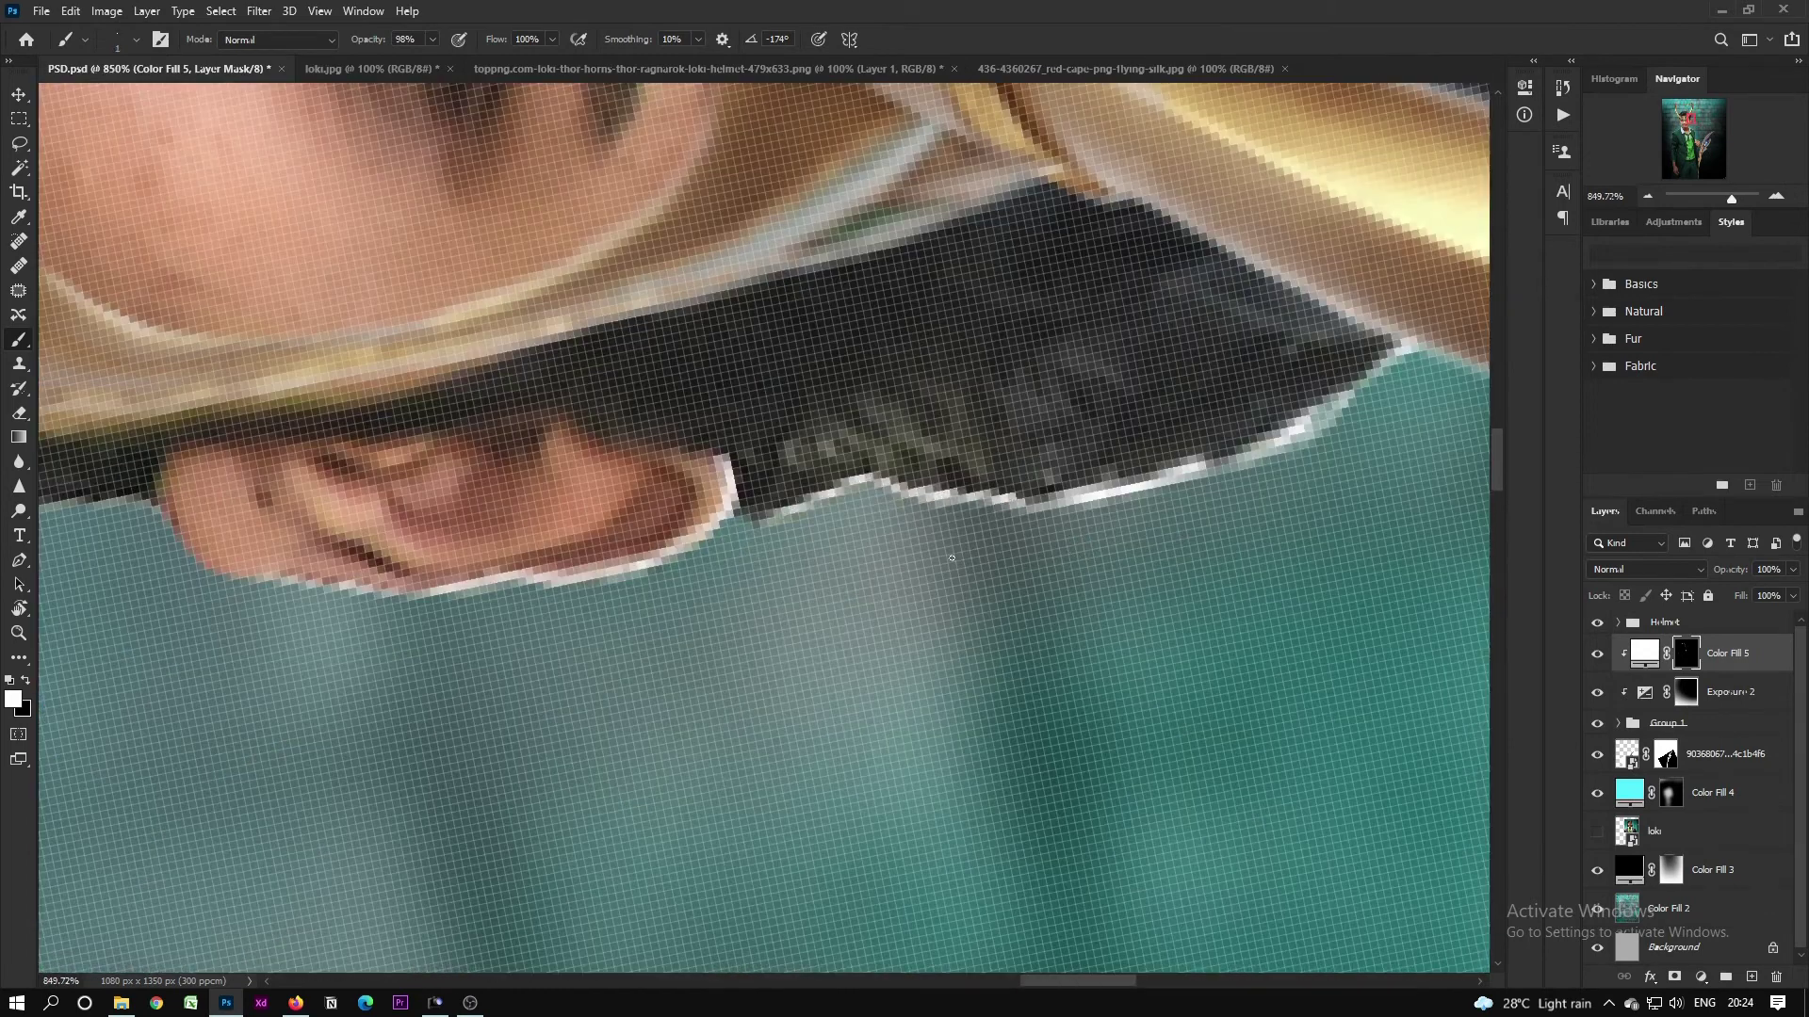
Step: Paint fine white highlight strands through the dark hair at 43% opacity, following its flow
scroll(952, 558, down, 10)
scroll(933, 365, up, 9)
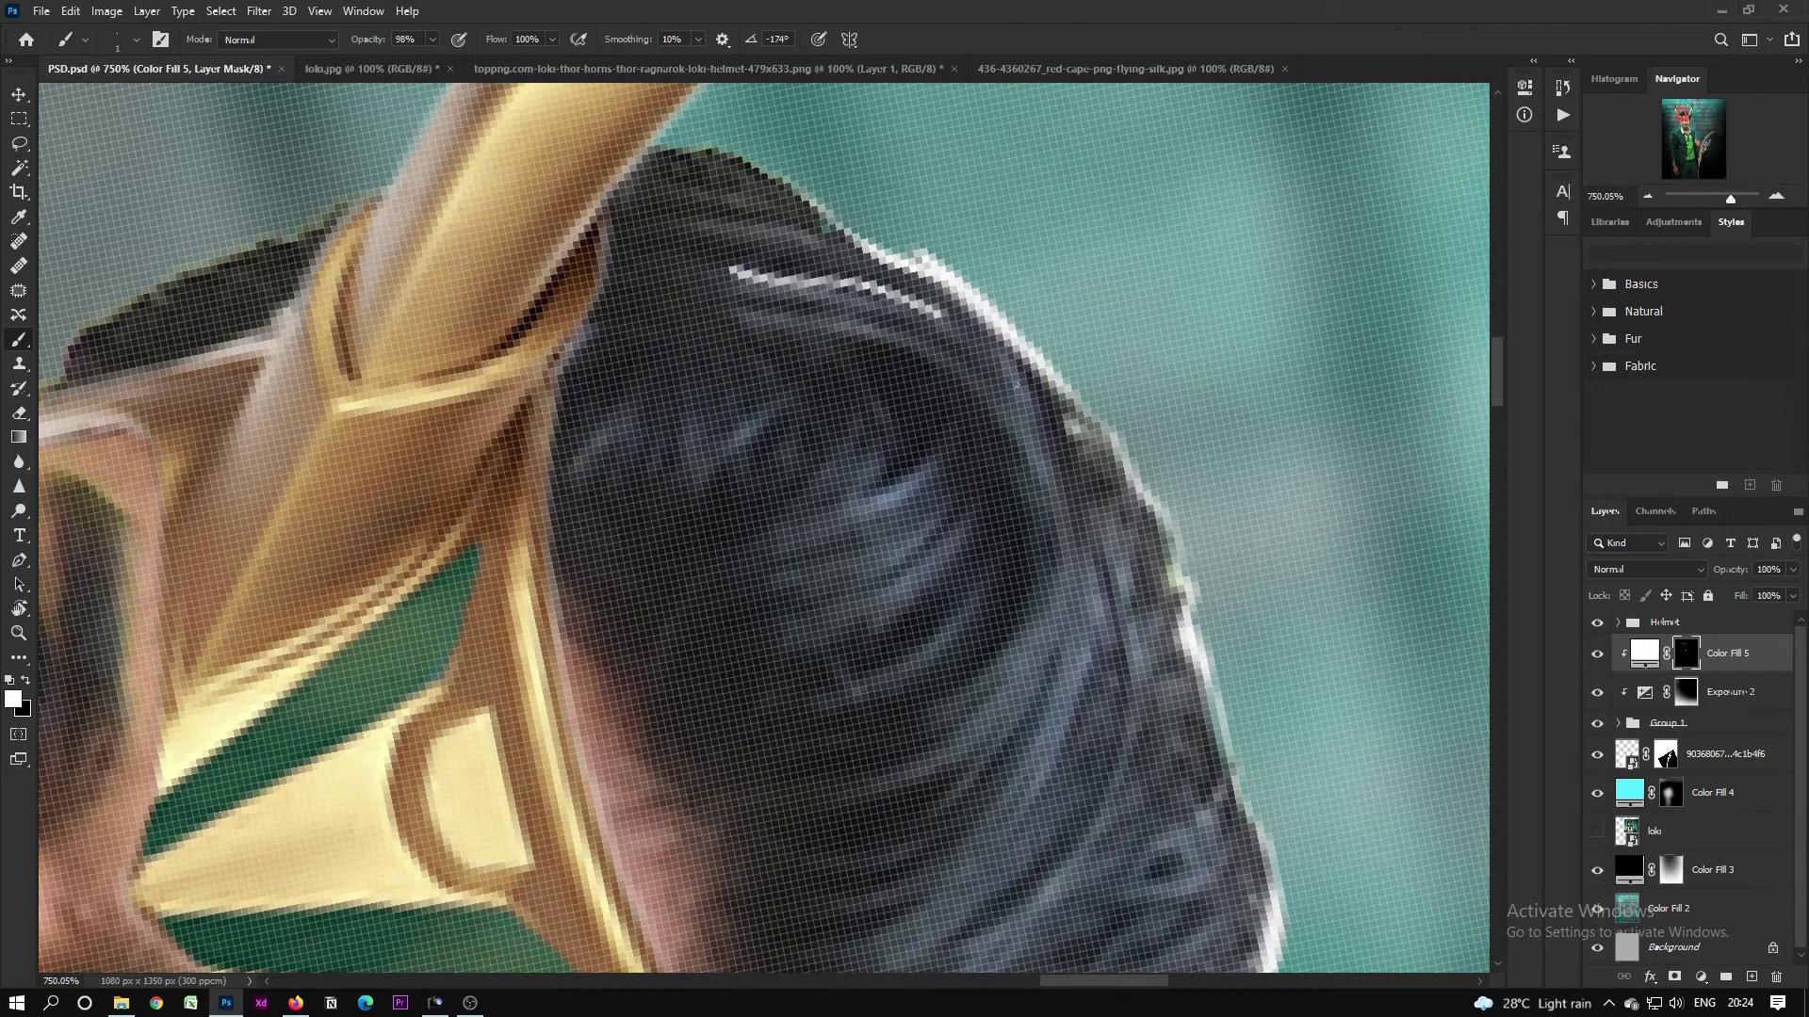
key(ctrl+z)
drag(812, 229, 648, 220)
drag(736, 197, 622, 163)
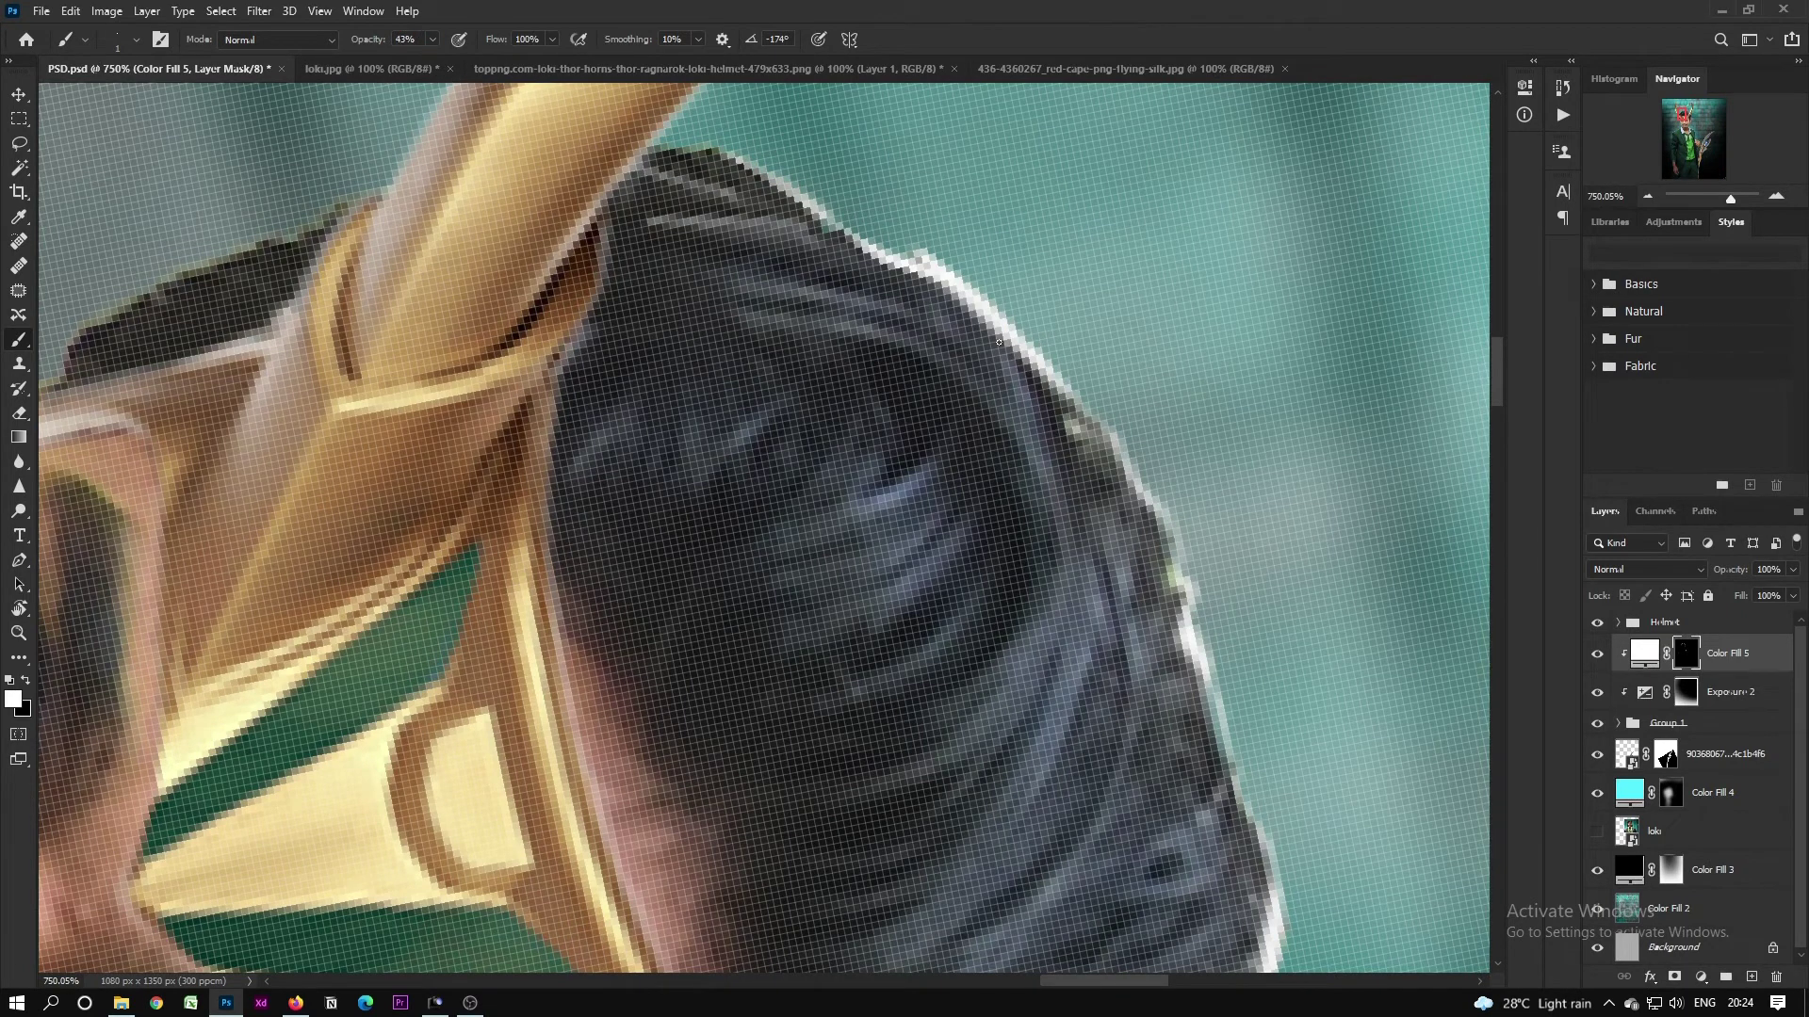
drag(1033, 428, 1049, 571)
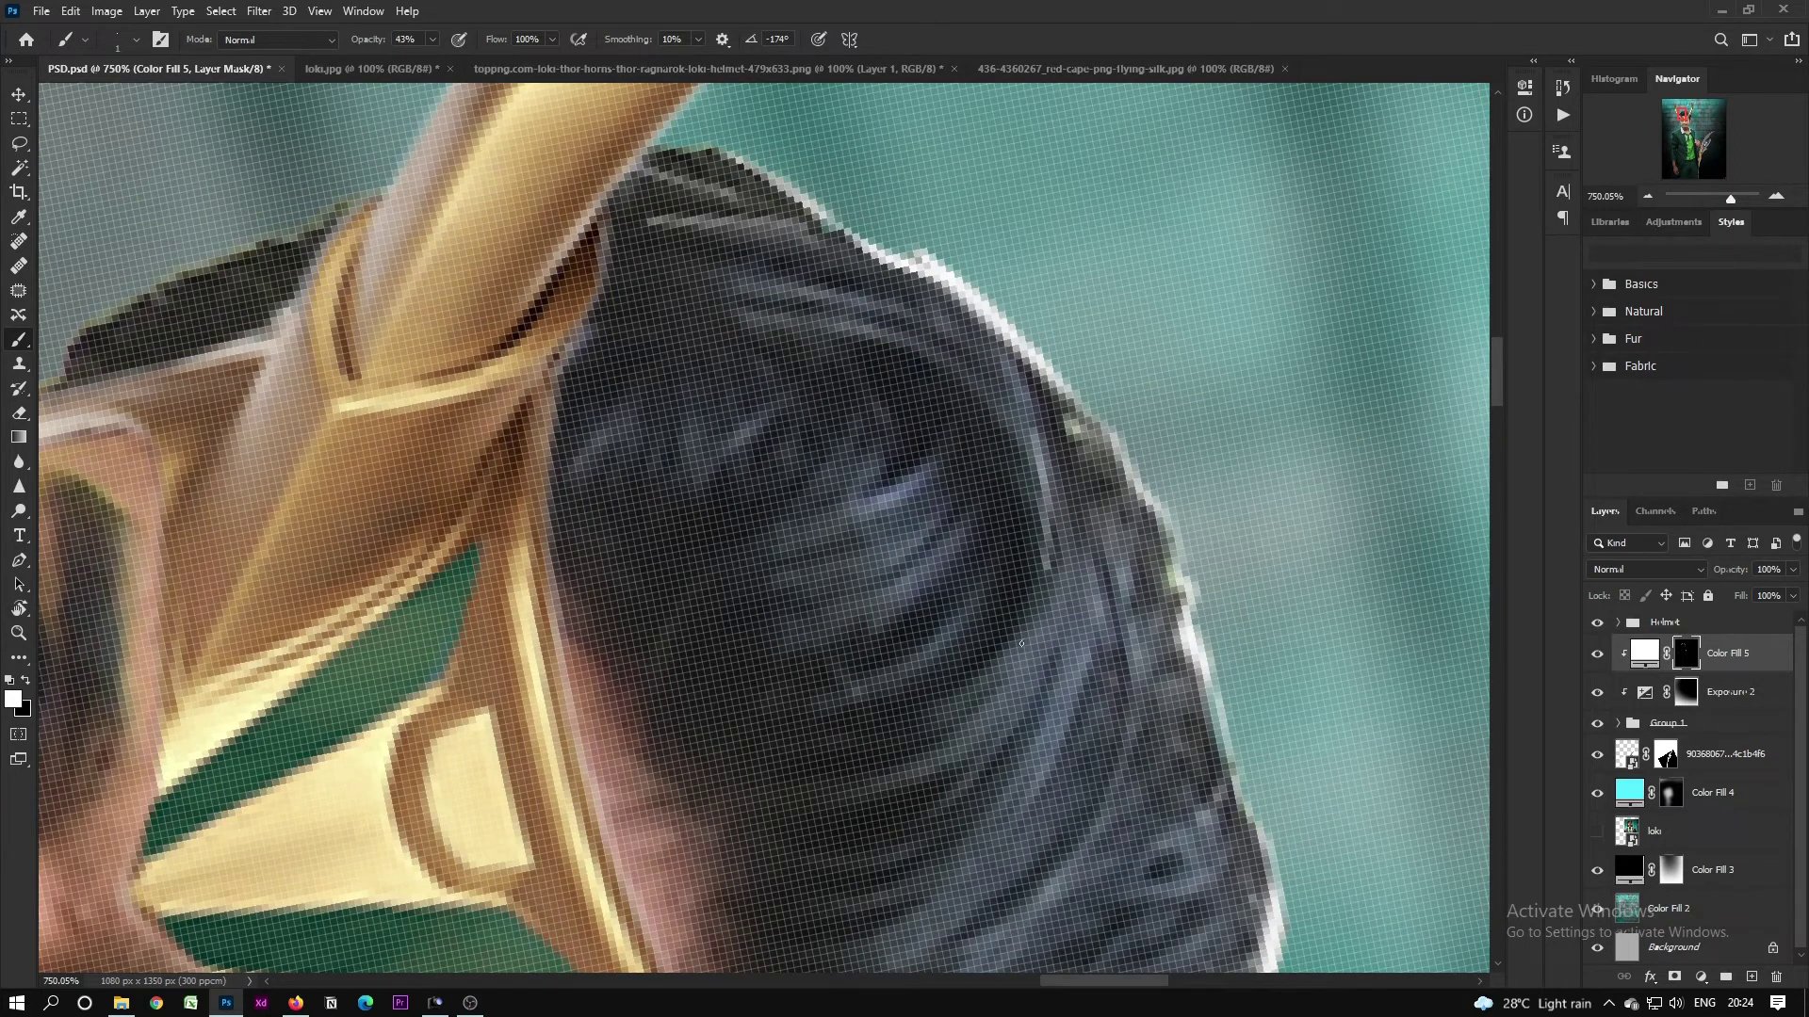
drag(923, 780, 1176, 395)
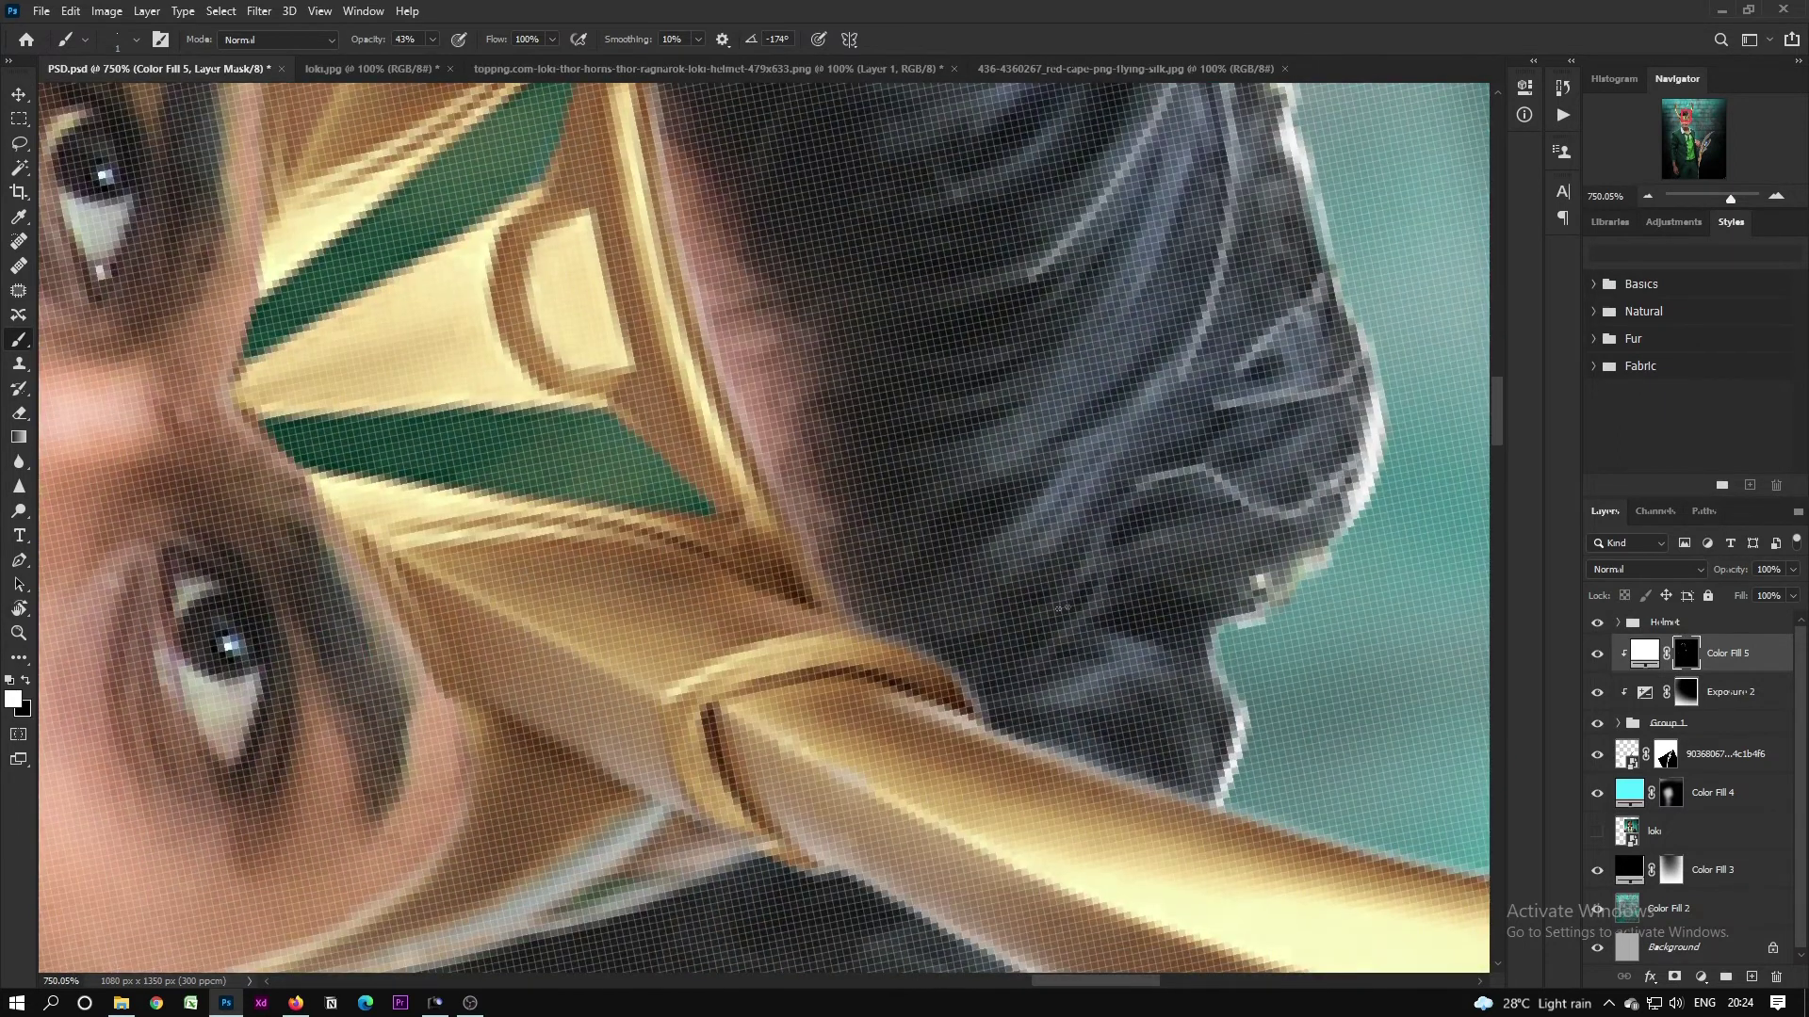
drag(1135, 622, 980, 622)
drag(881, 801, 716, 368)
drag(537, 549, 1031, 900)
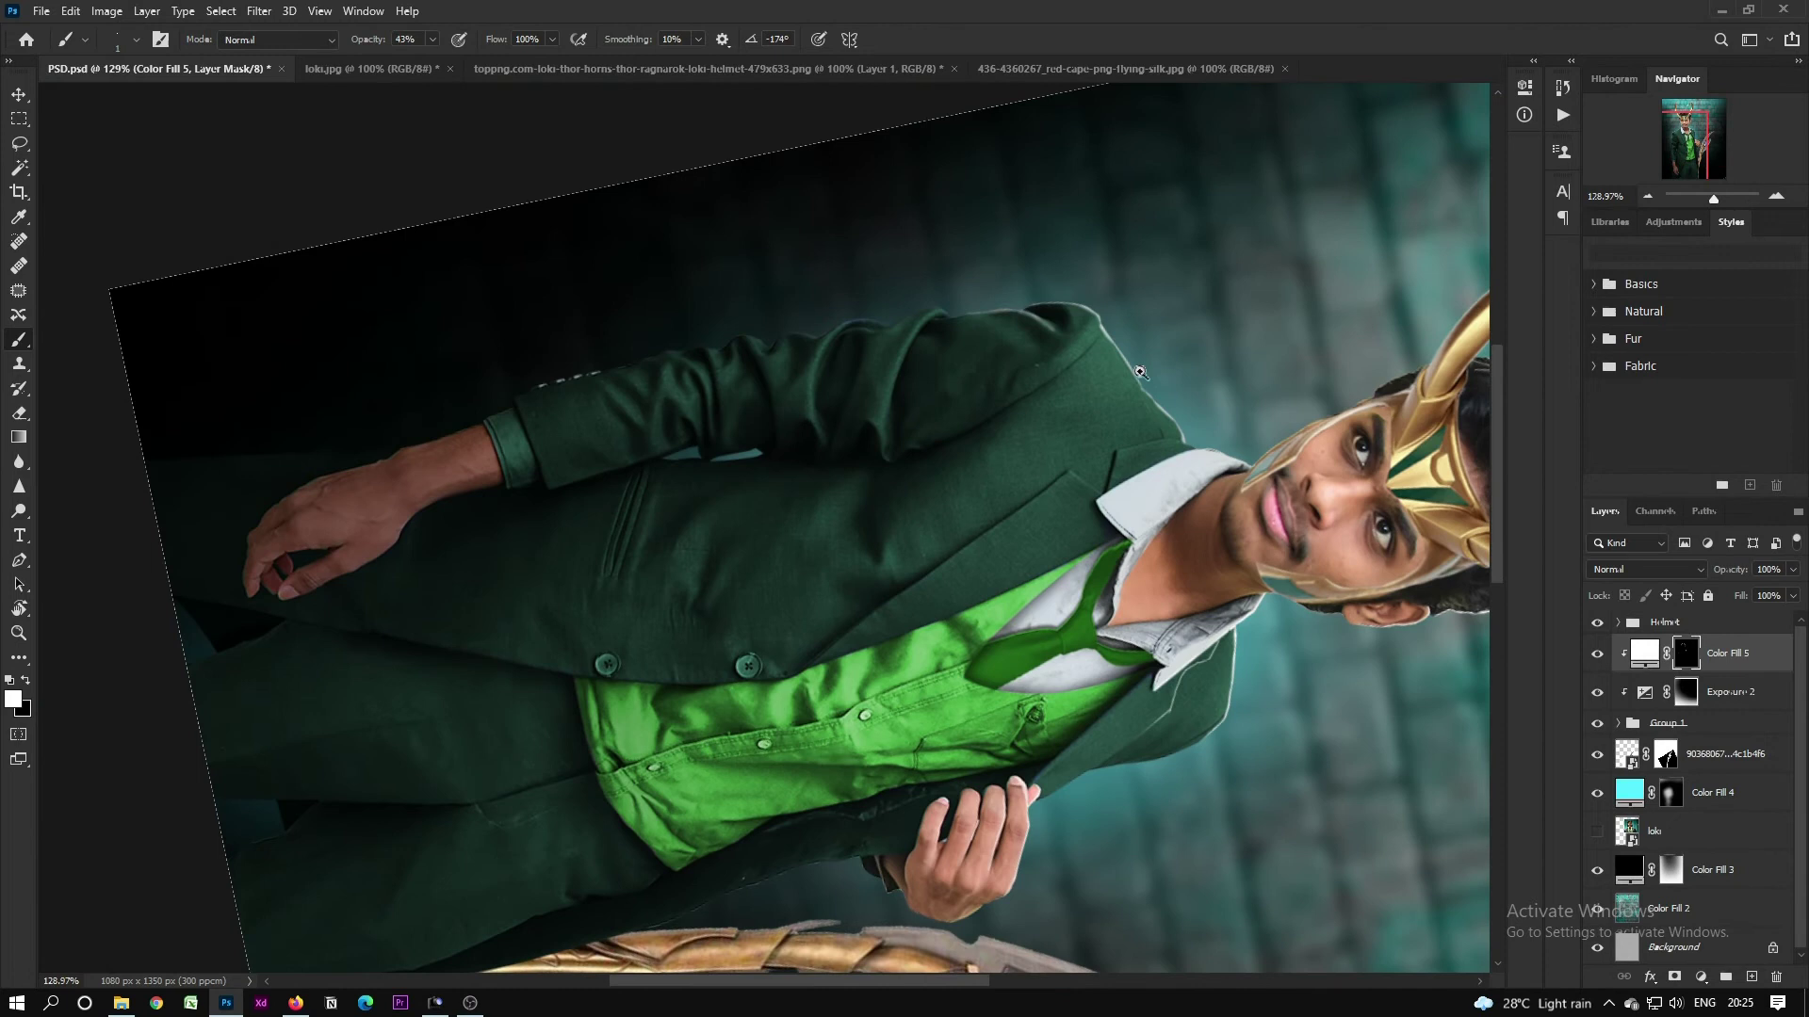
Step: Reset the canvas rotation and paint a thin white highlight along the coat's collar edge beside the shirt collar at 43% opacity
drag(1140, 372, 843, 577)
drag(960, 663, 931, 381)
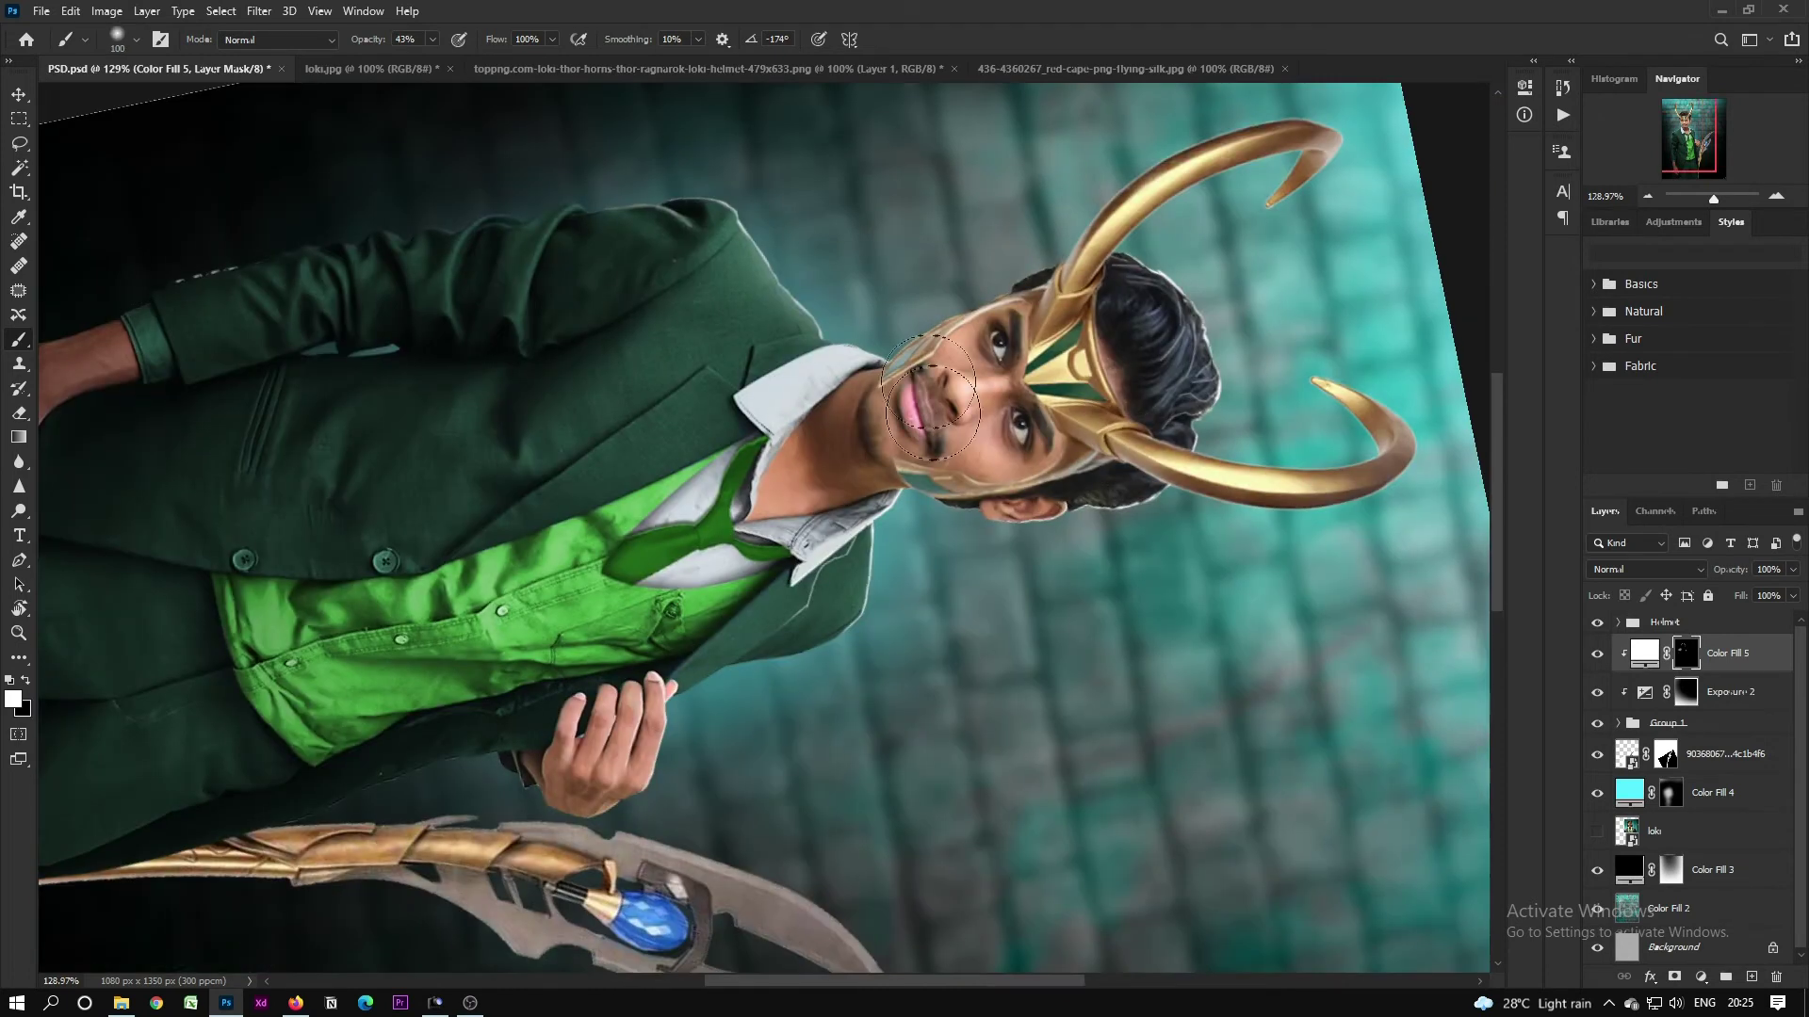
key(r)
key(Escape)
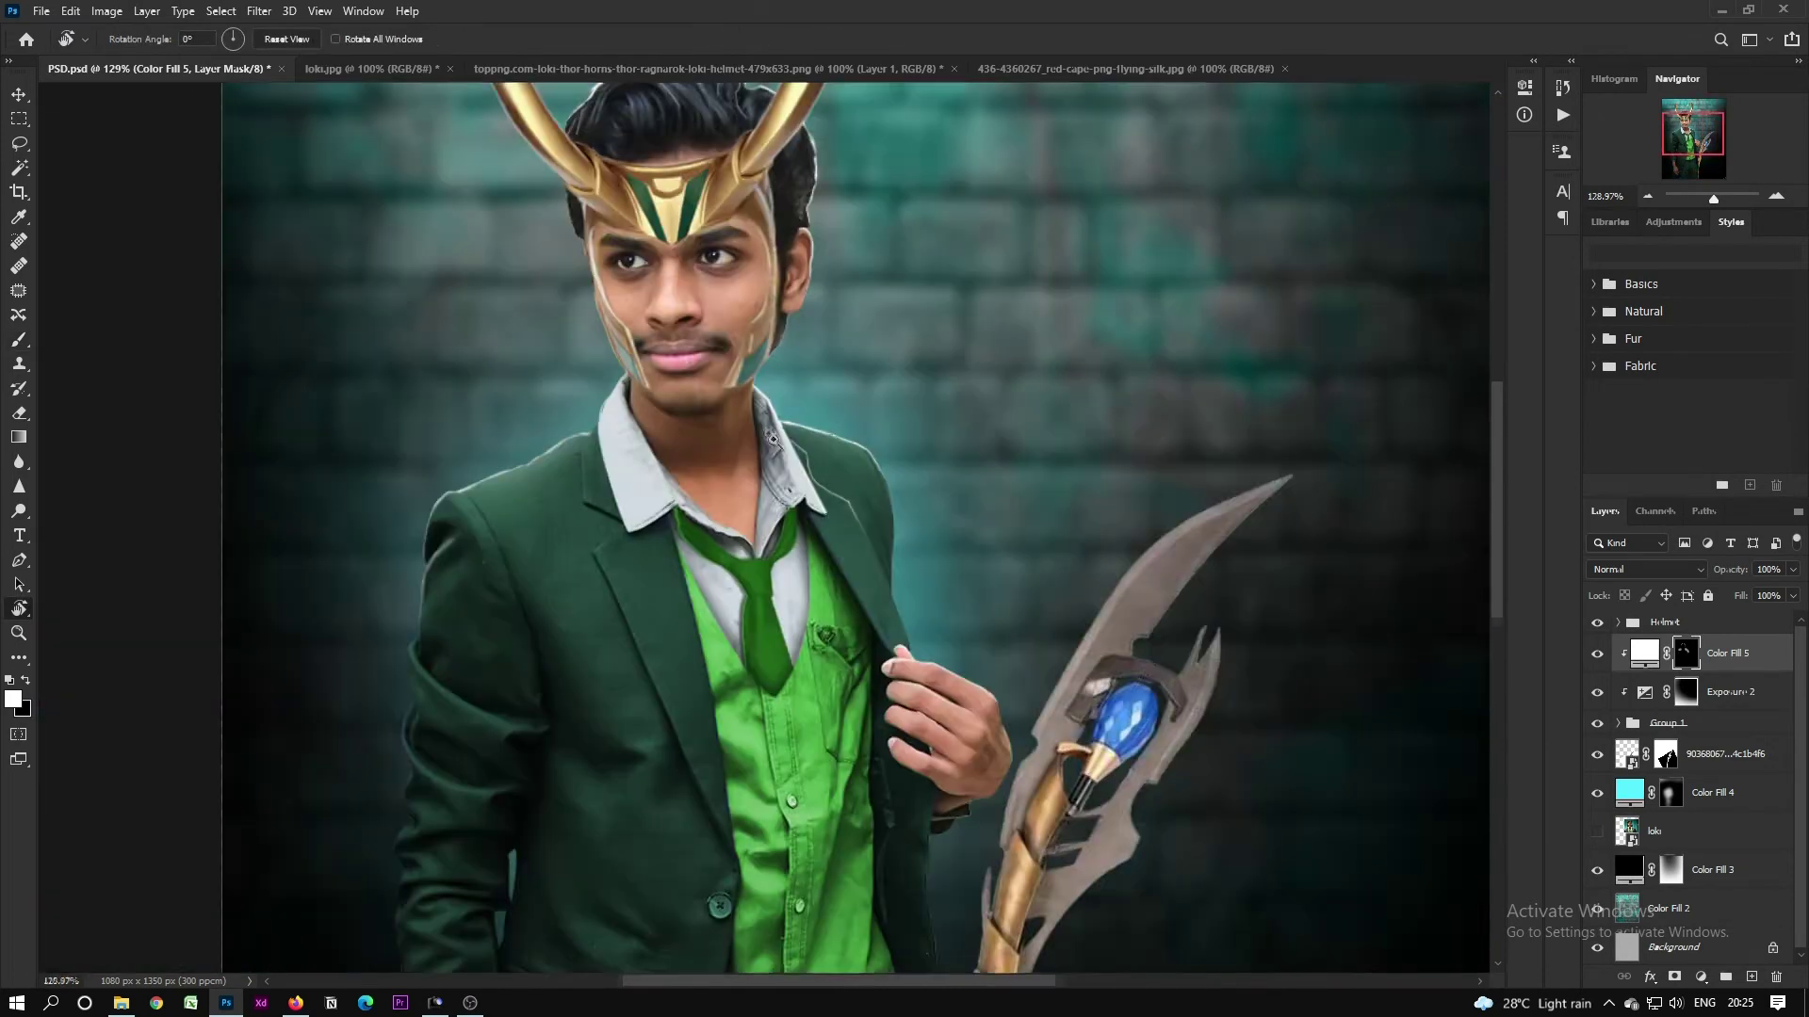
key(ctrl+0)
scroll(923, 679, up, 5)
key(b)
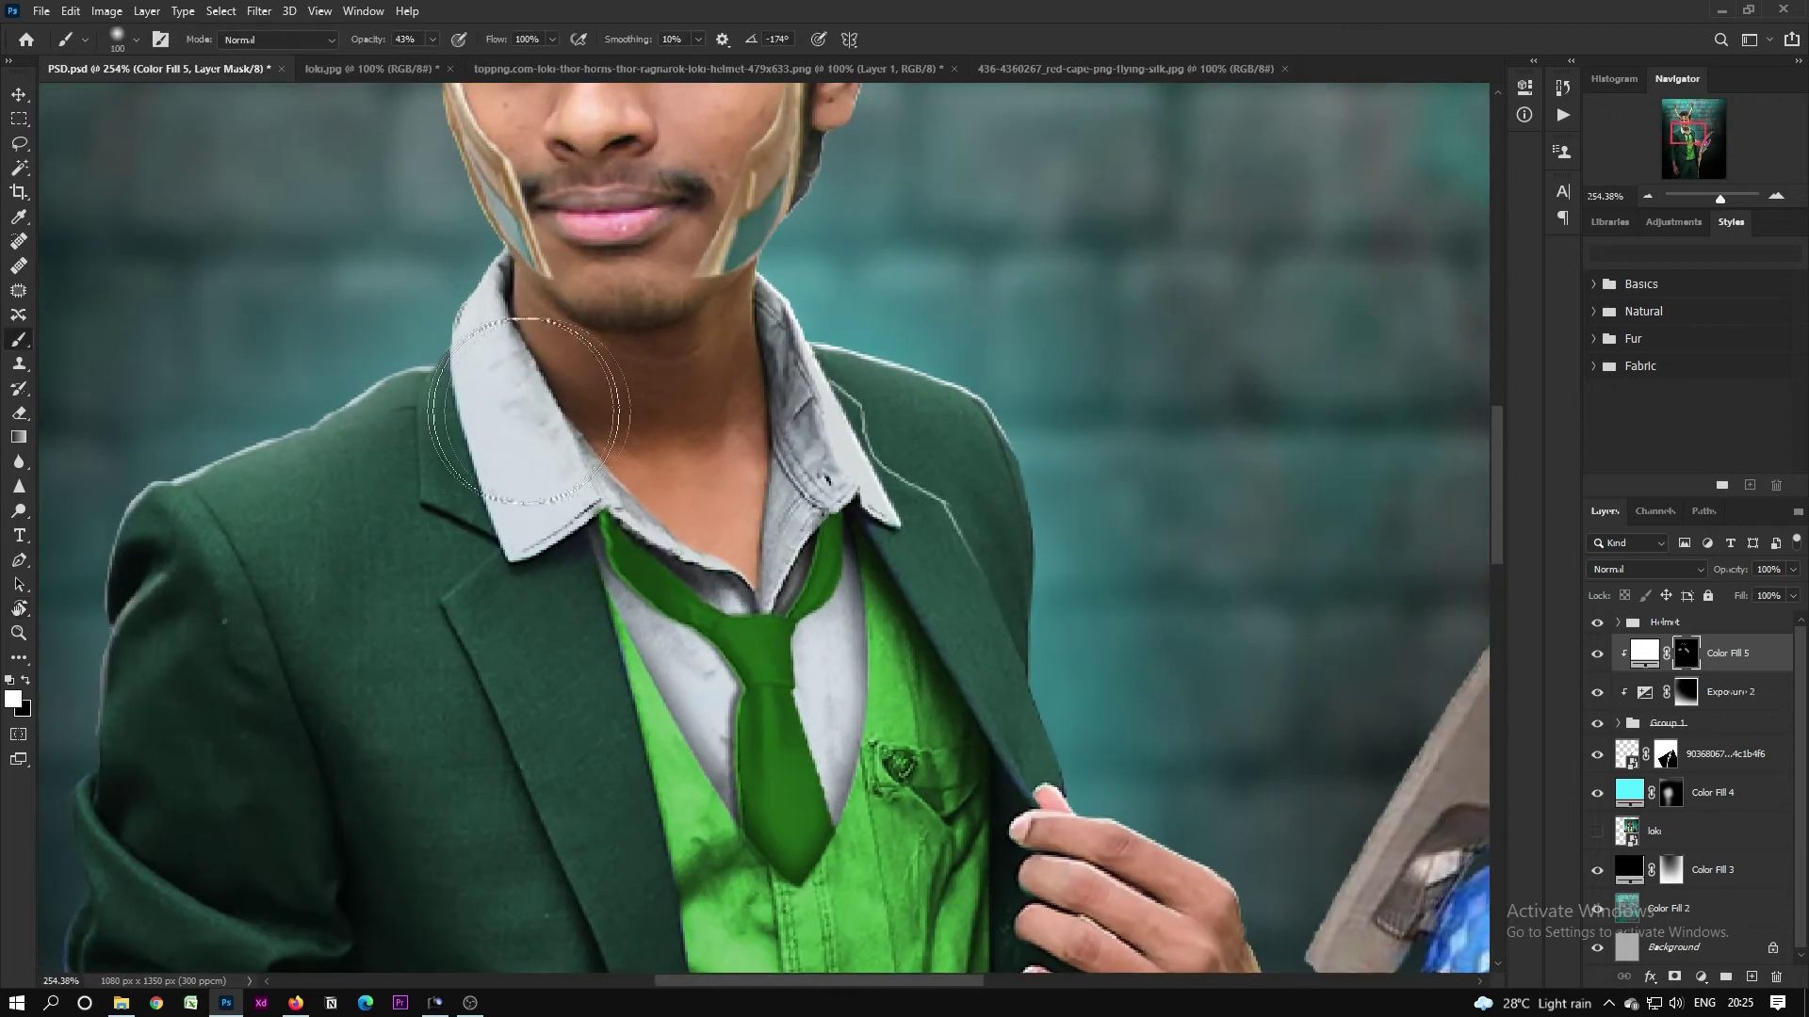
scroll(496, 462, up, 4)
mouse_move(452, 356)
mouse_down()
mouse_move(422, 401)
mouse_move(429, 678)
mouse_up()
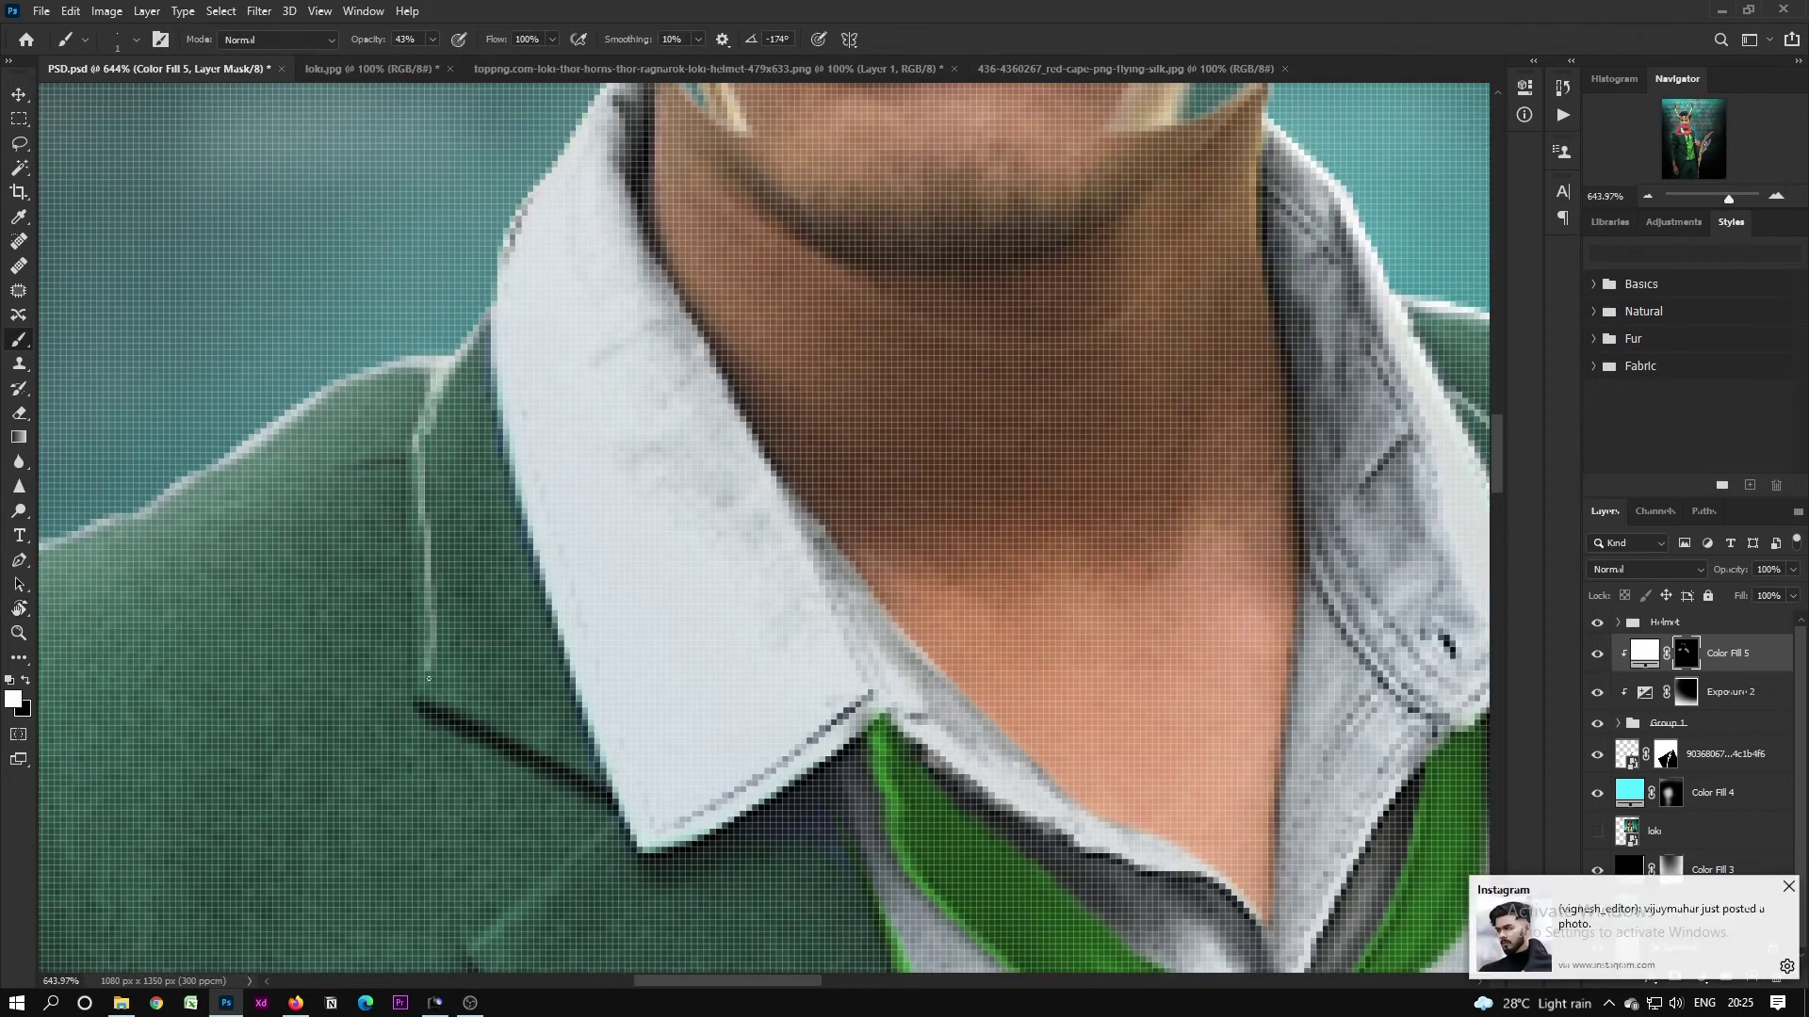
drag(409, 492, 419, 705)
drag(440, 708, 373, 422)
scroll(395, 664, down, 6)
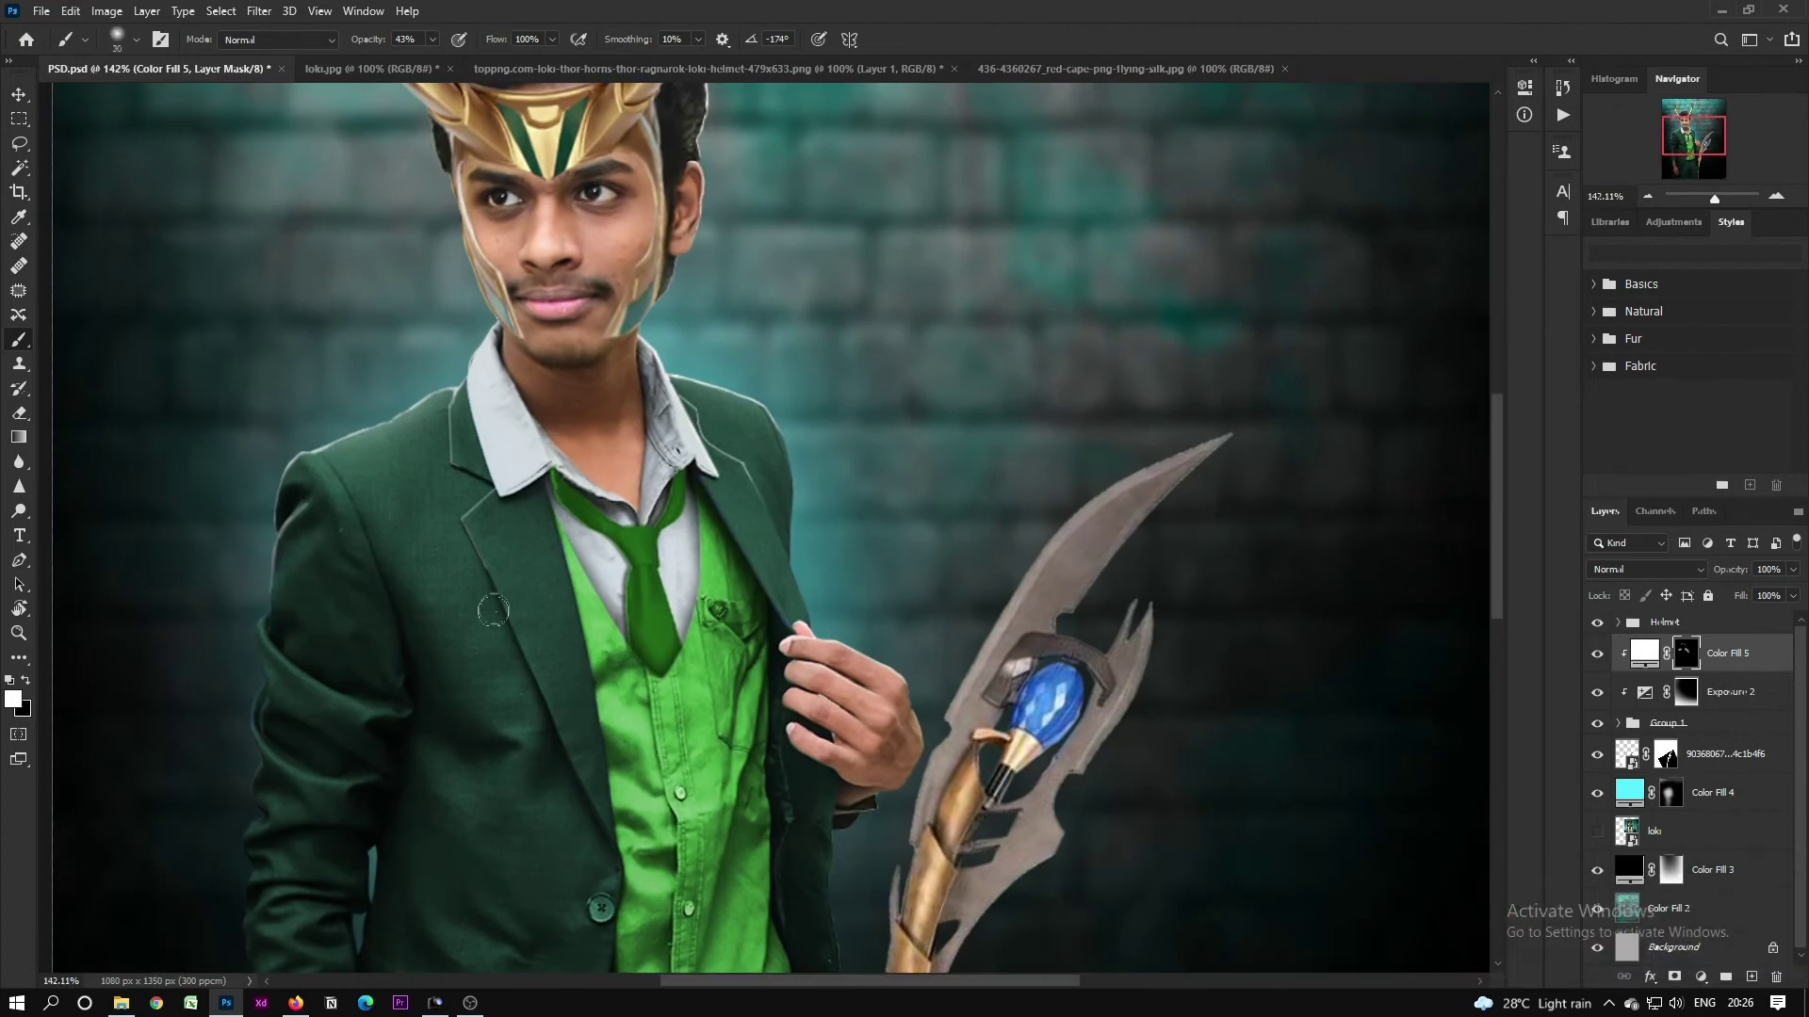
key(x)
scroll(498, 584, down, 2)
key(v)
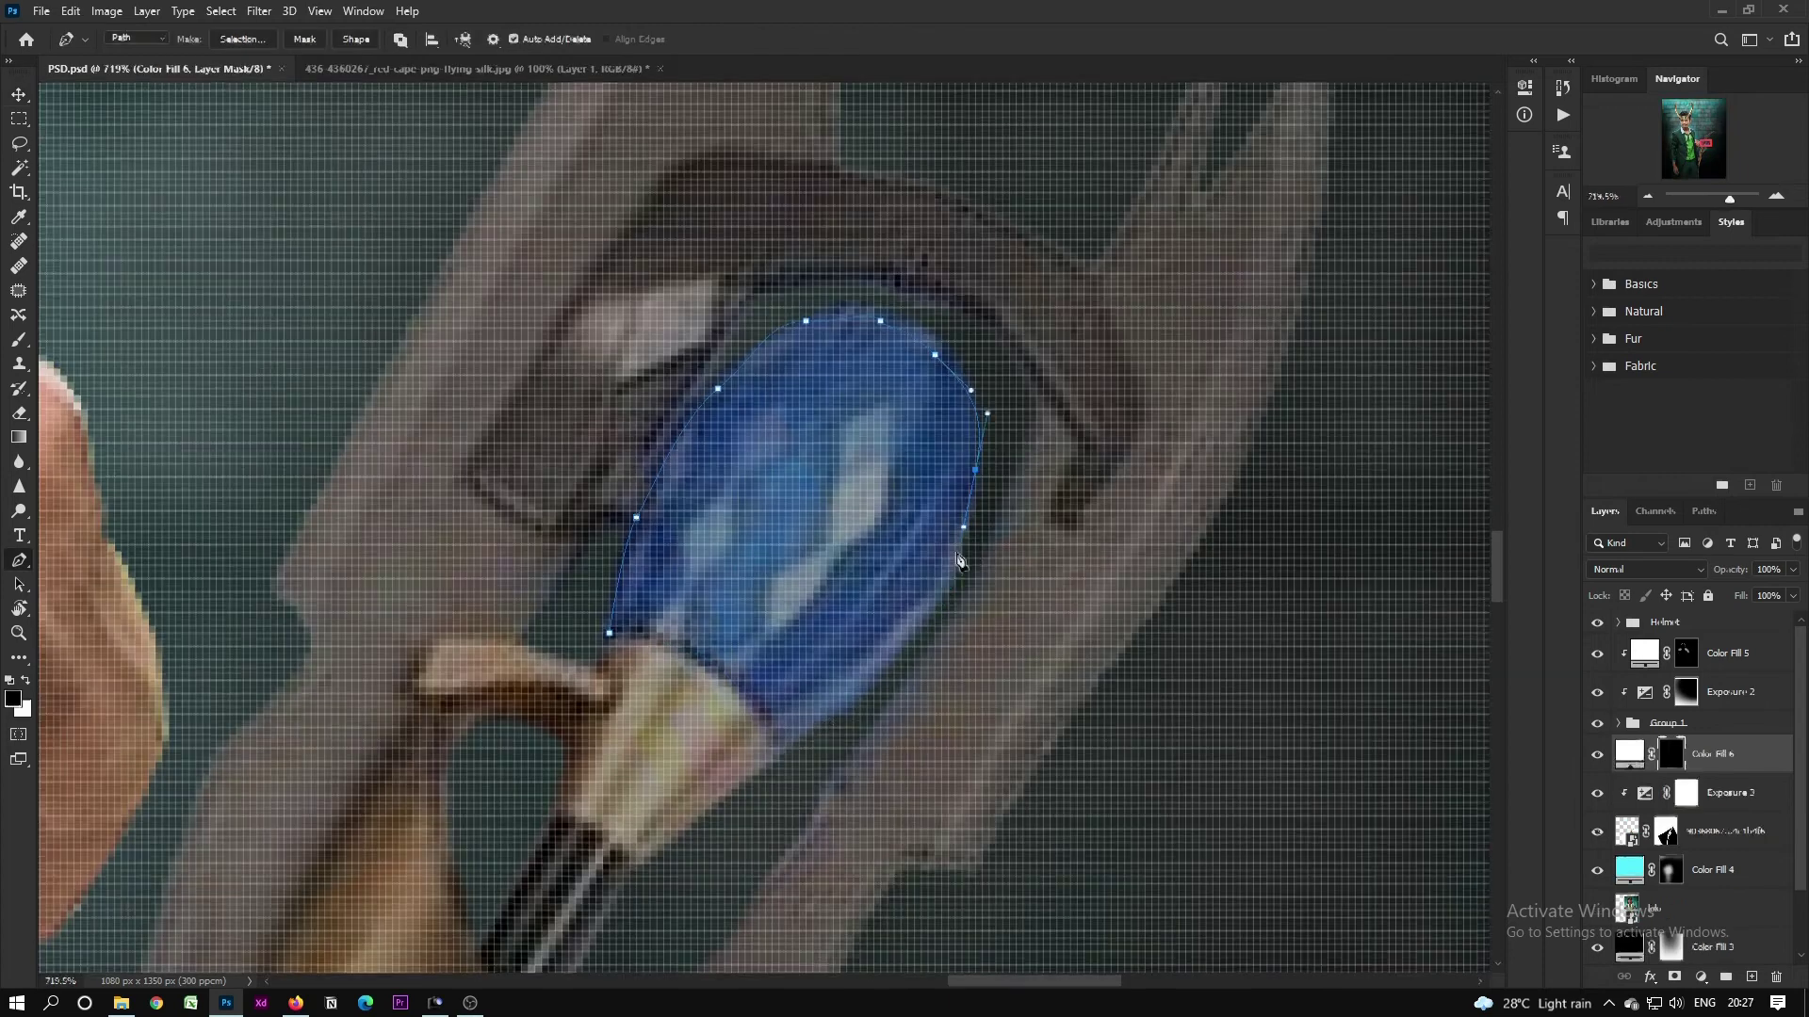
Step: Convert the path around the scepter gem to a selection and fill it with white on the solid fill layer's mask
right_click(749, 523)
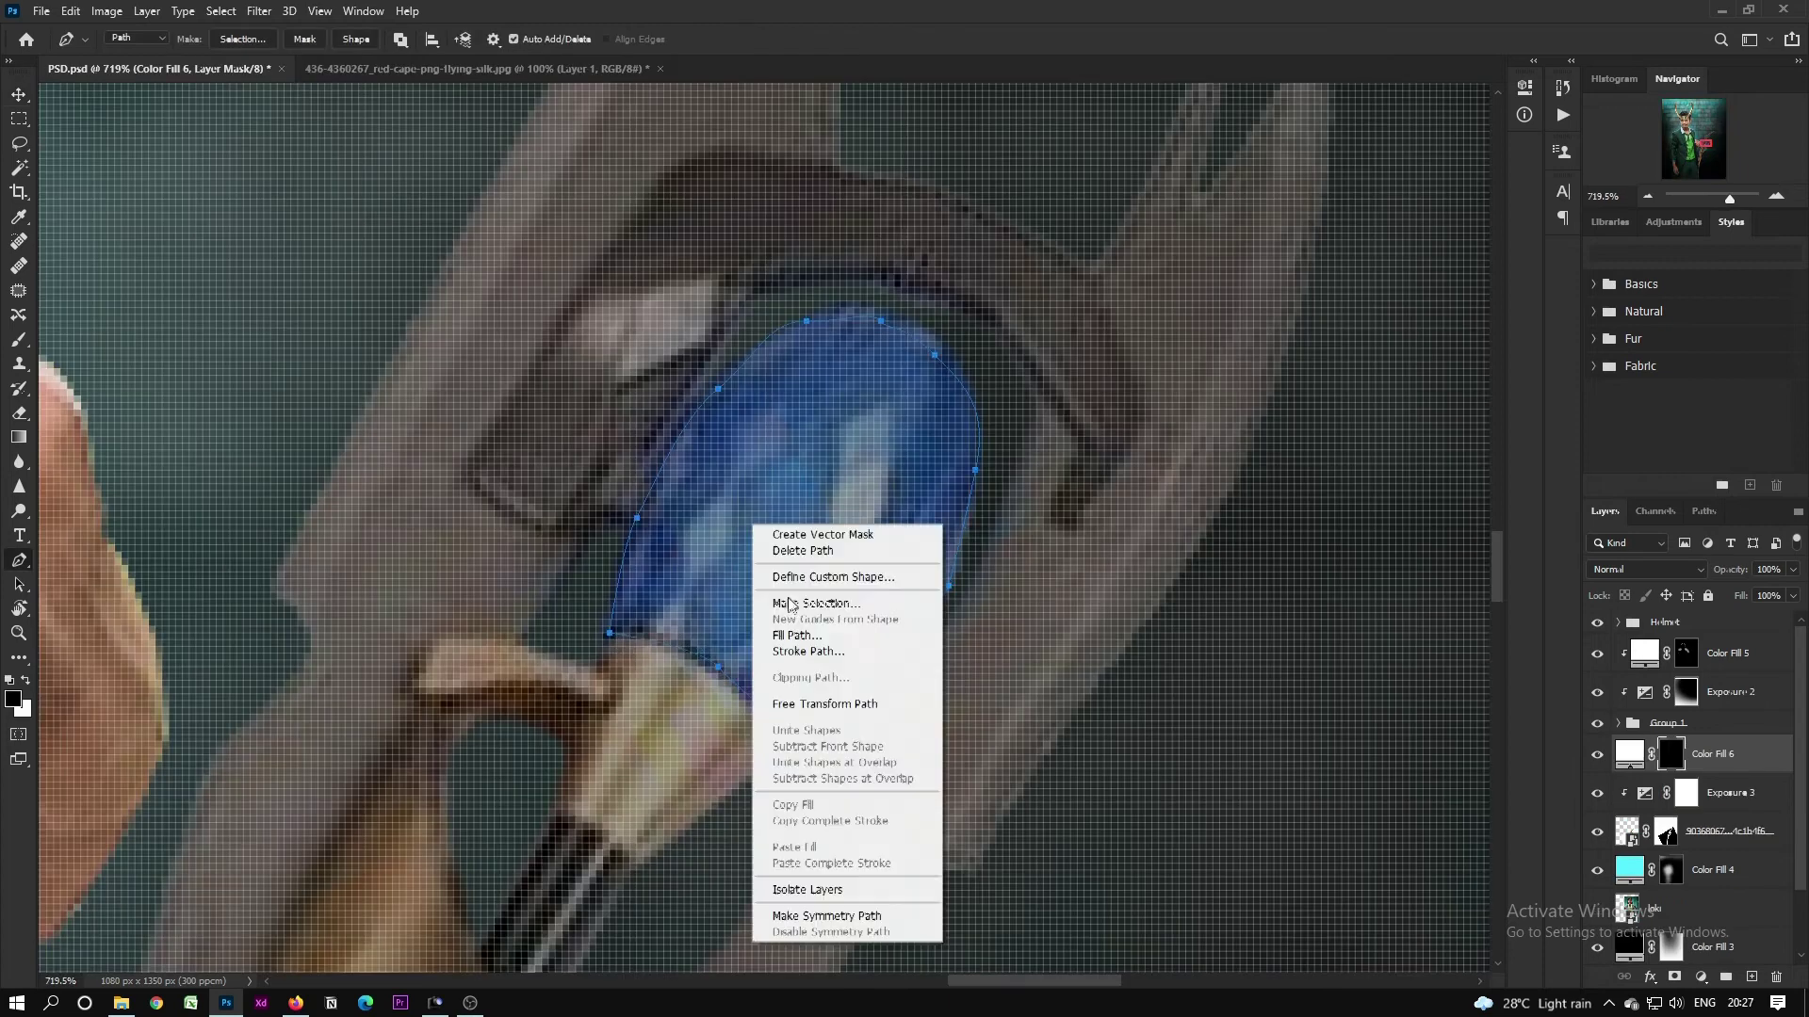
click(789, 604)
key(Return)
key(ctrl+BackSpace)
scroll(1013, 722, down, 5)
Step: Change the gem's solid fill to bright blue and set its blend mode to Screen
double_click(1629, 754)
click(1163, 452)
click(1645, 569)
click(1621, 535)
key(Down)
key(Down)
key(Down)
key(Down)
key(Down)
key(Down)
key(Down)
key(Down)
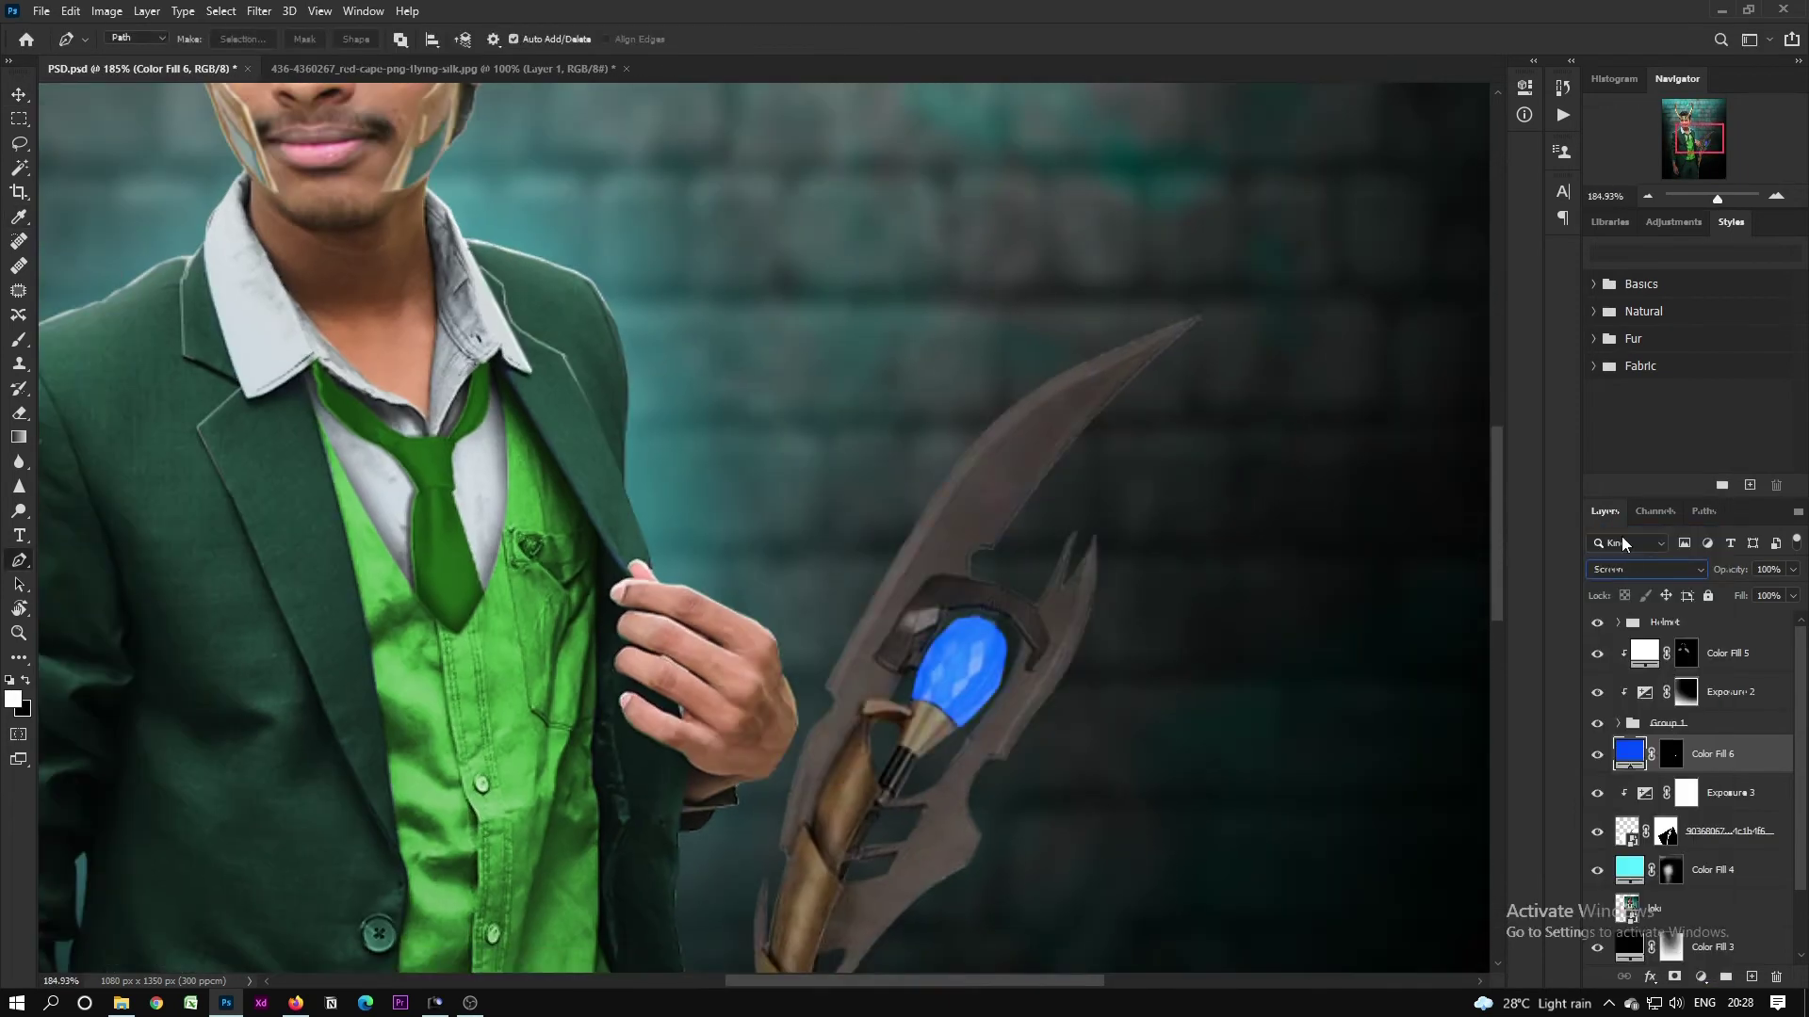
Step: Duplicate the blue gem fill layer twice and select the copy's mask
key(ctrl+j)
double_click(1670, 757)
click(893, 395)
key(Escape)
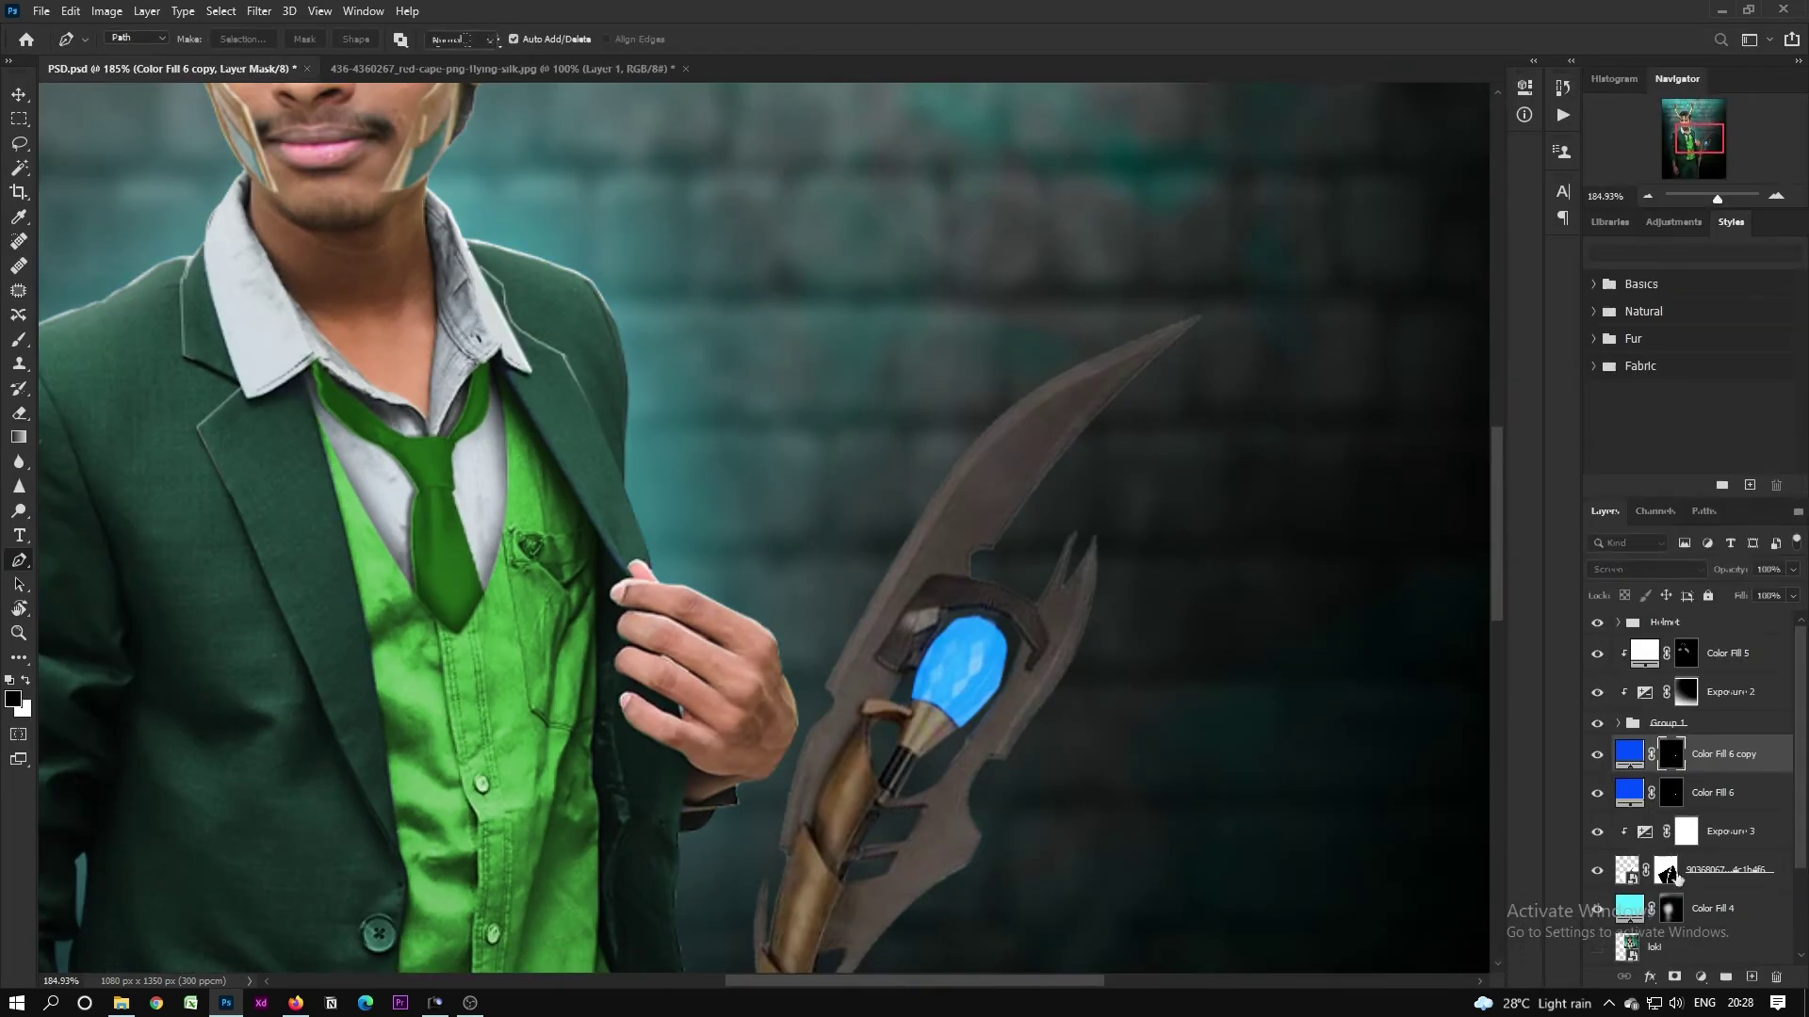
scroll(1226, 662, down, 4)
key(ctrl+j)
click(1671, 757)
key(j)
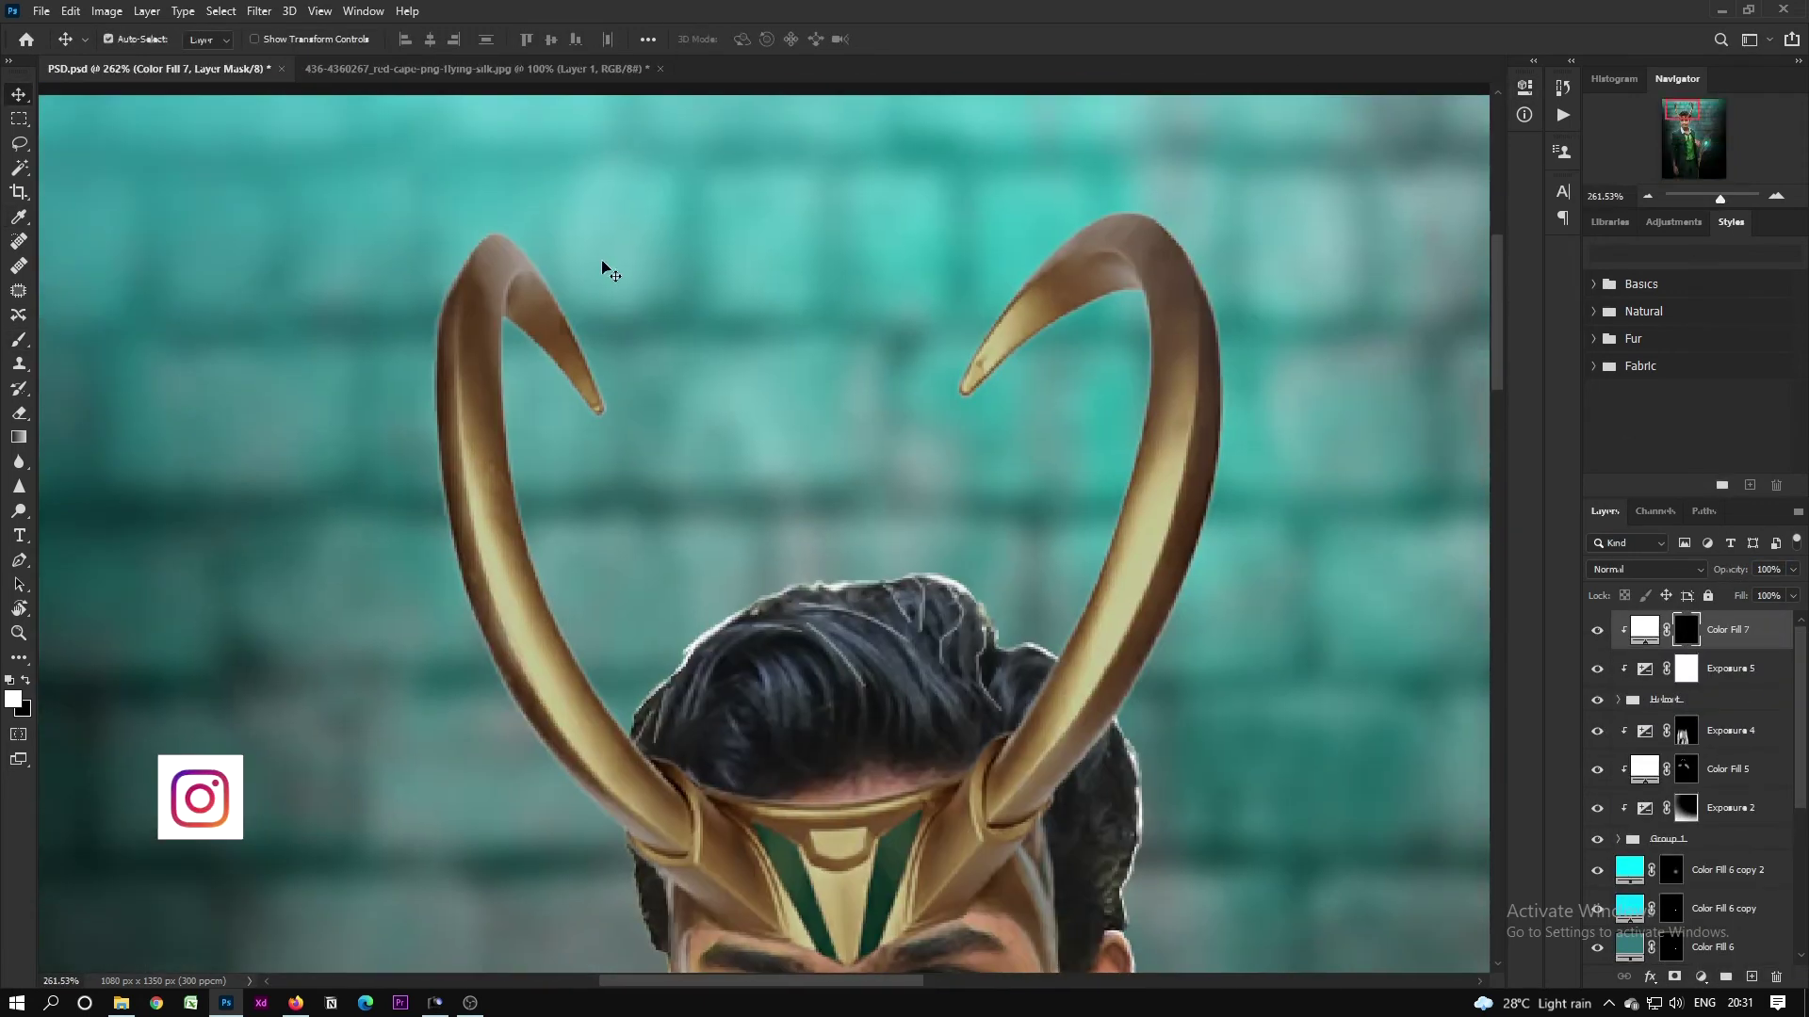
Step: Select the path along the first horn's inner face and paint its upper part white on the Color Fill 7 mask at 100% opacity
right_click(617, 253)
click(654, 315)
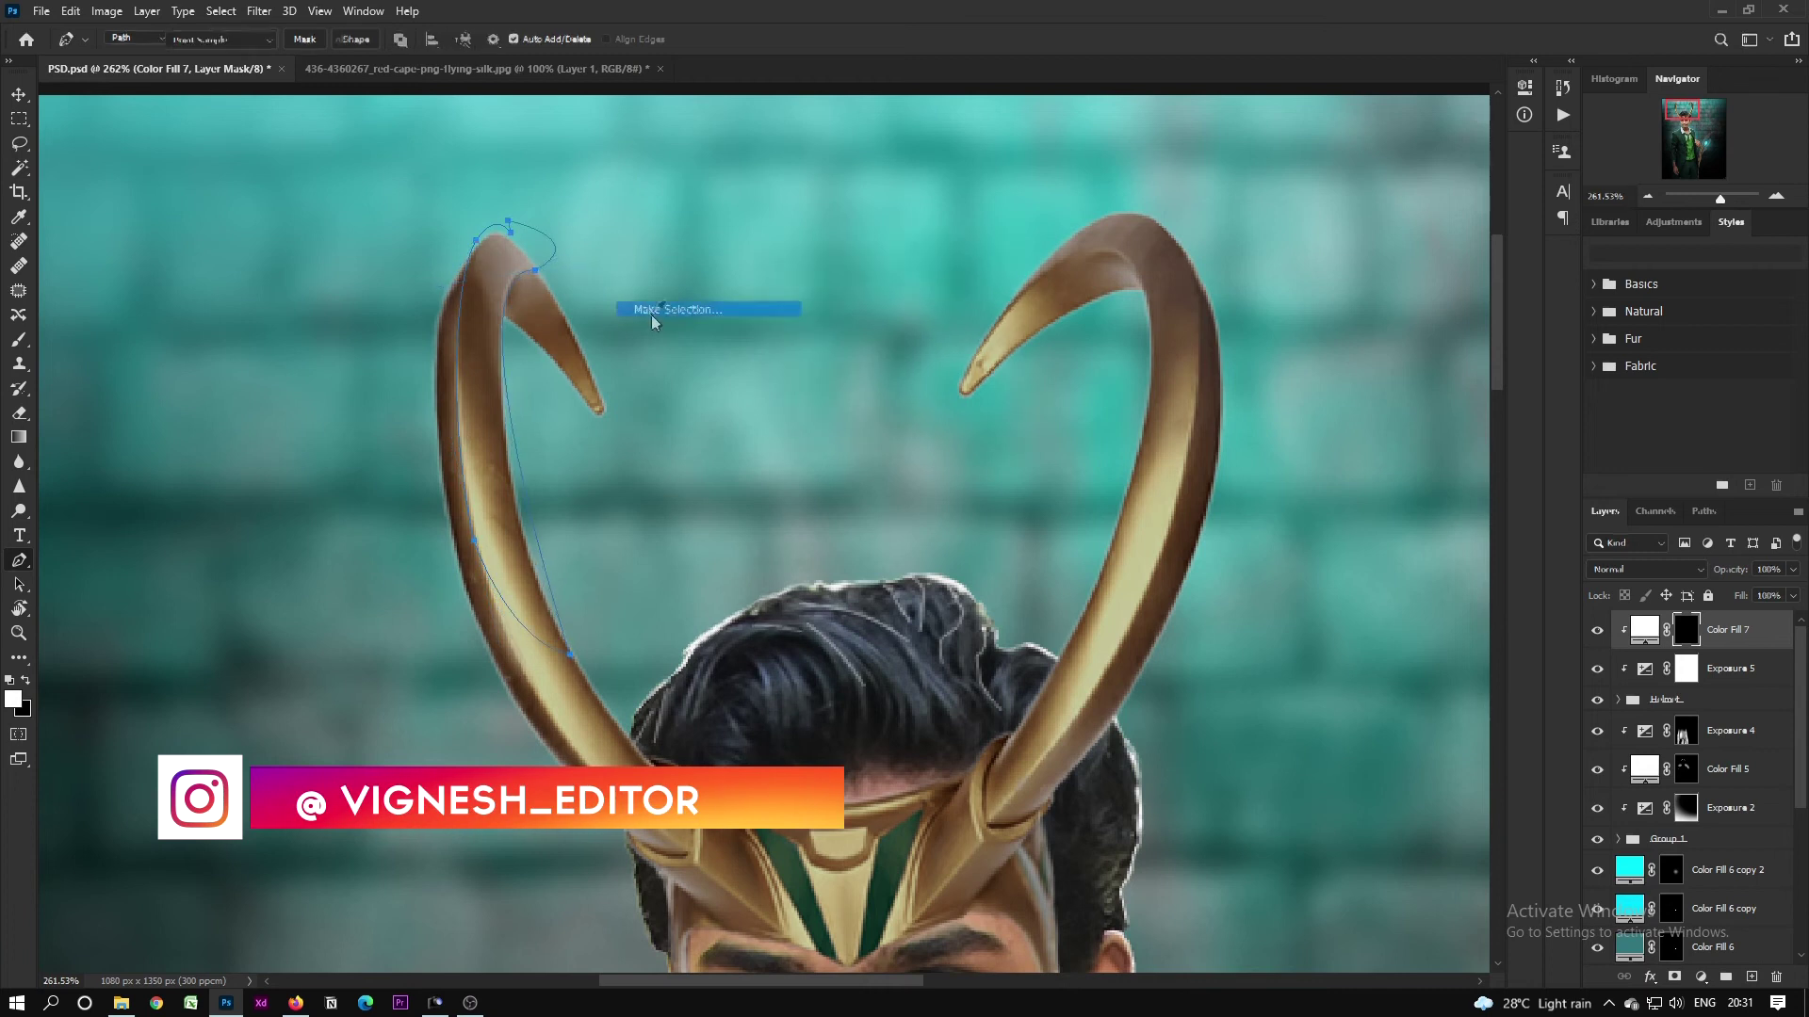
key(Return)
key(b)
mouse_move(492, 264)
mouse_down()
mouse_move(481, 377)
mouse_move(542, 603)
mouse_up()
key(ctrl+d)
key(x)
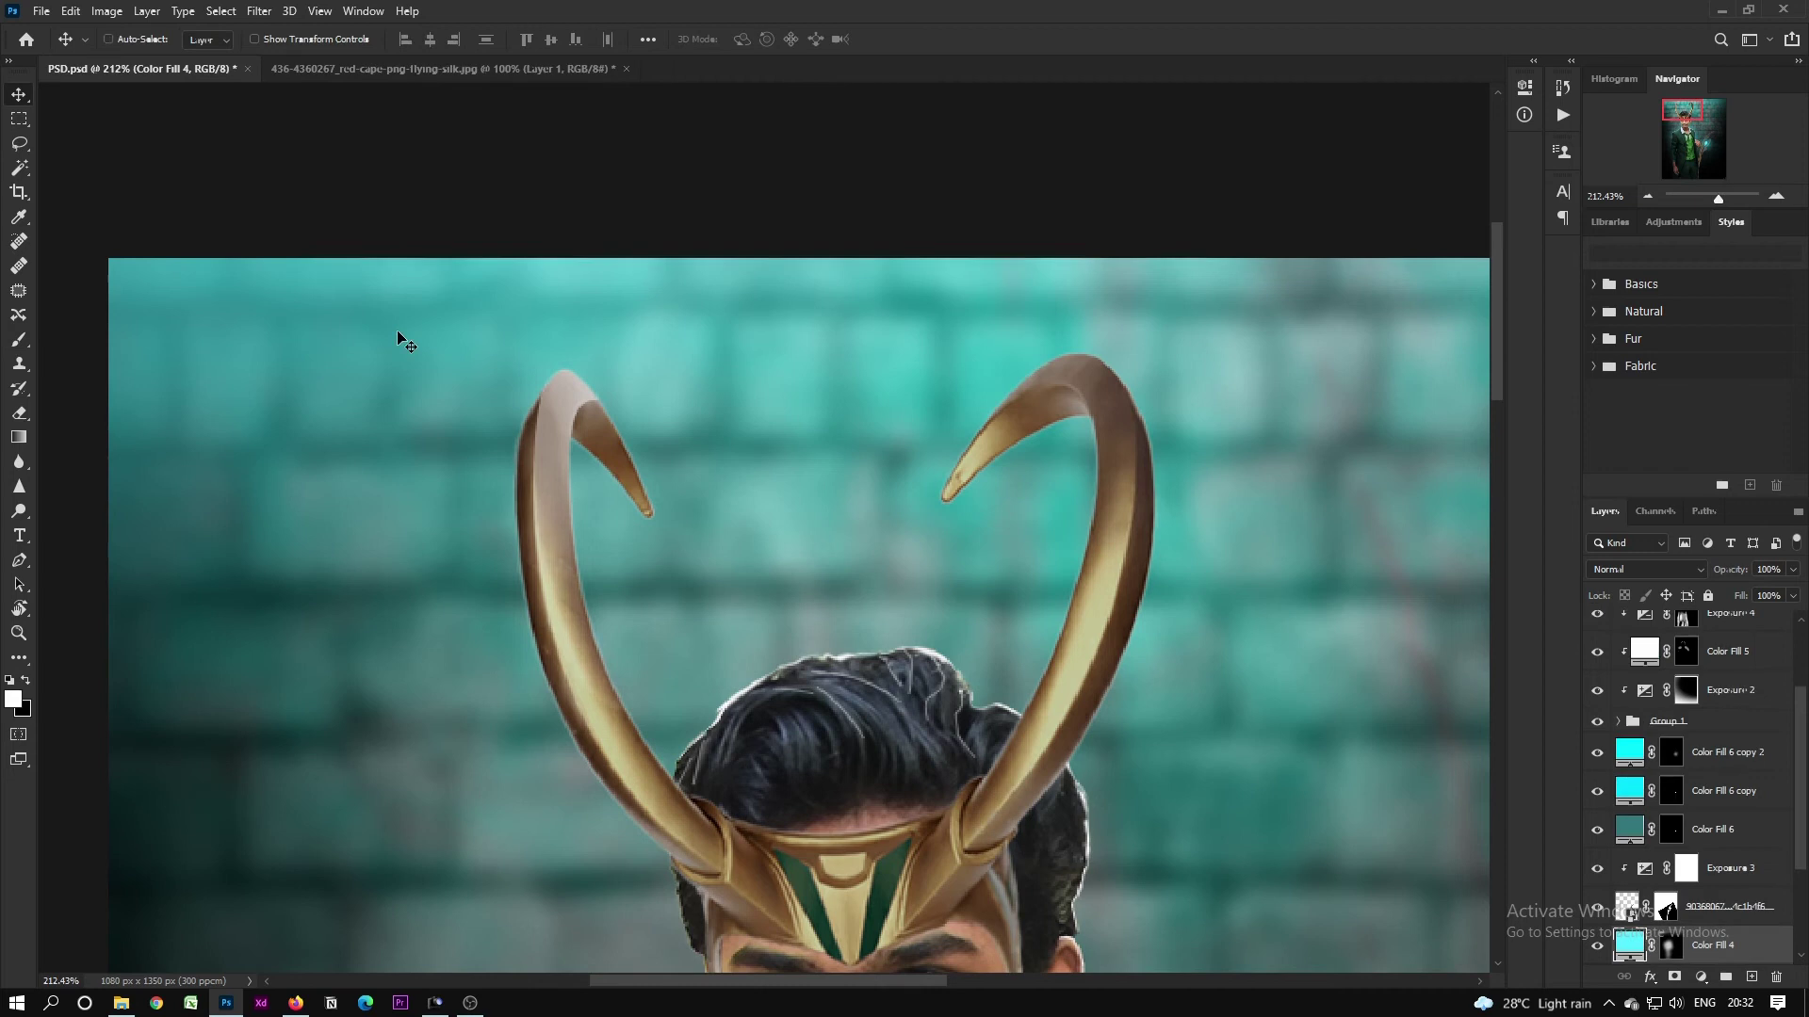
key(0)
drag(579, 325, 565, 632)
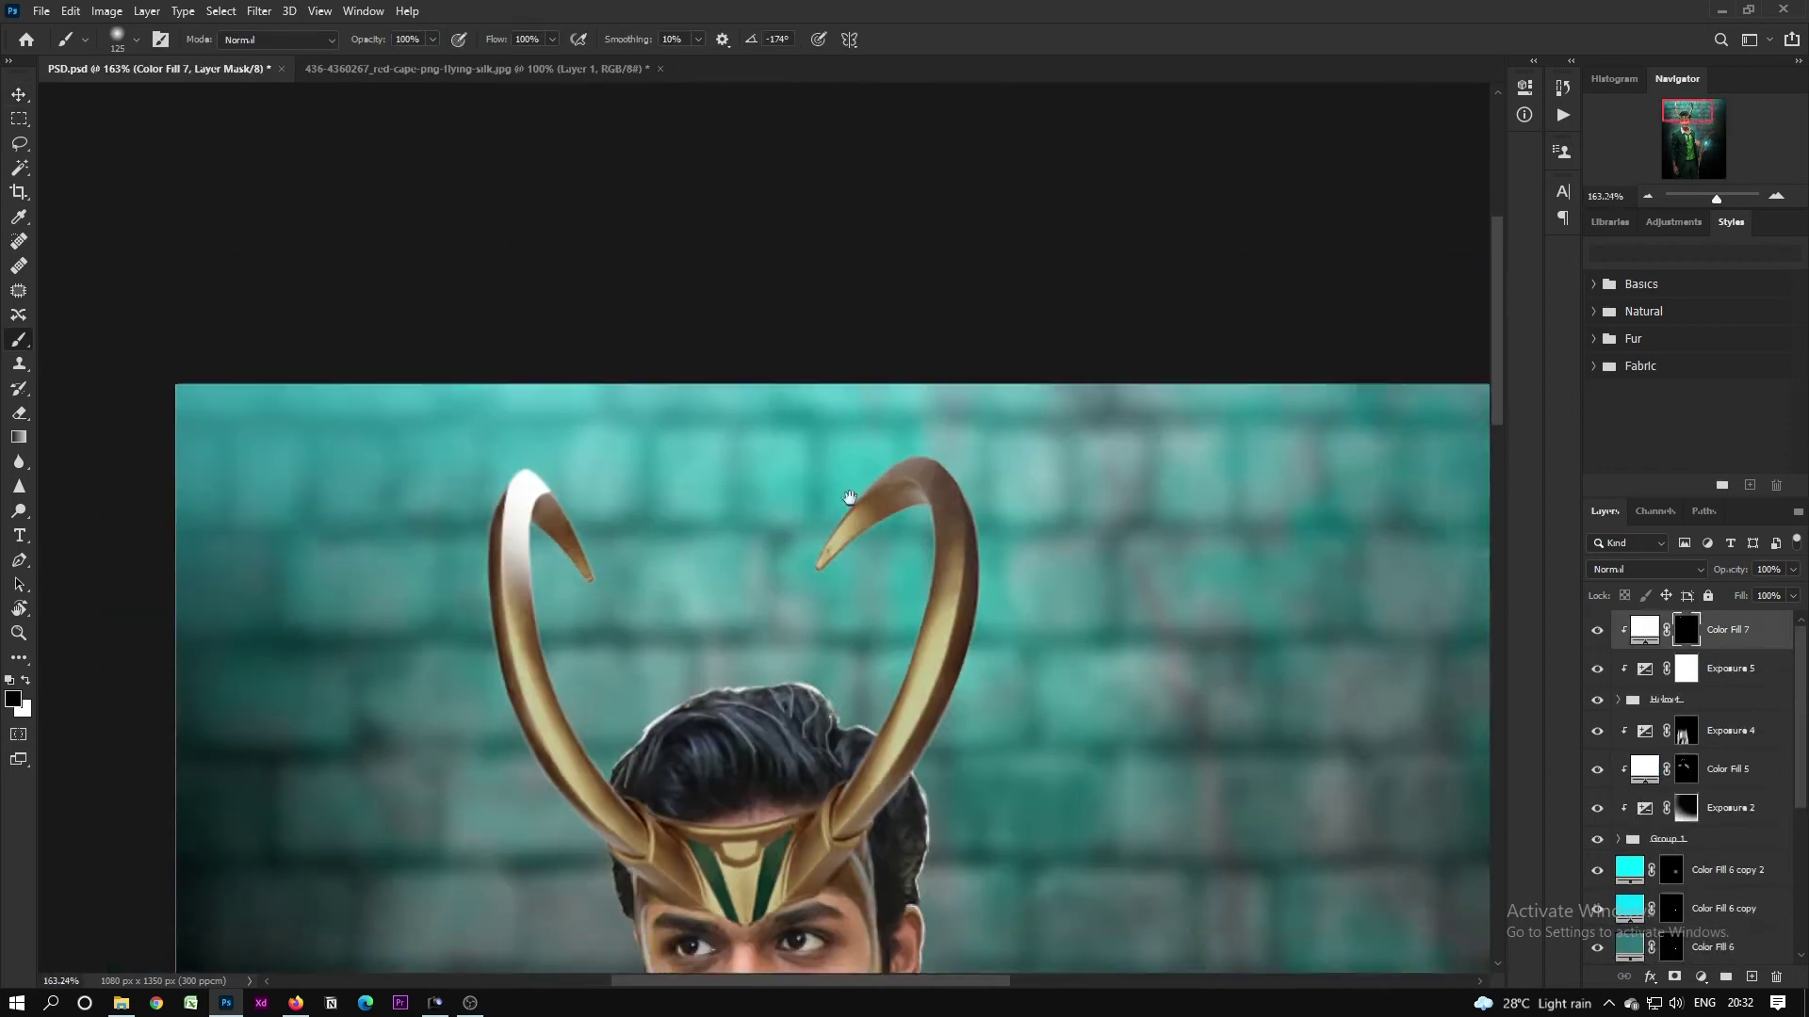
Step: Outline the second horn's upper face with a path, convert it to a selection, and paint it white on the Color Fill 7 mask
scroll(957, 568, up, 3)
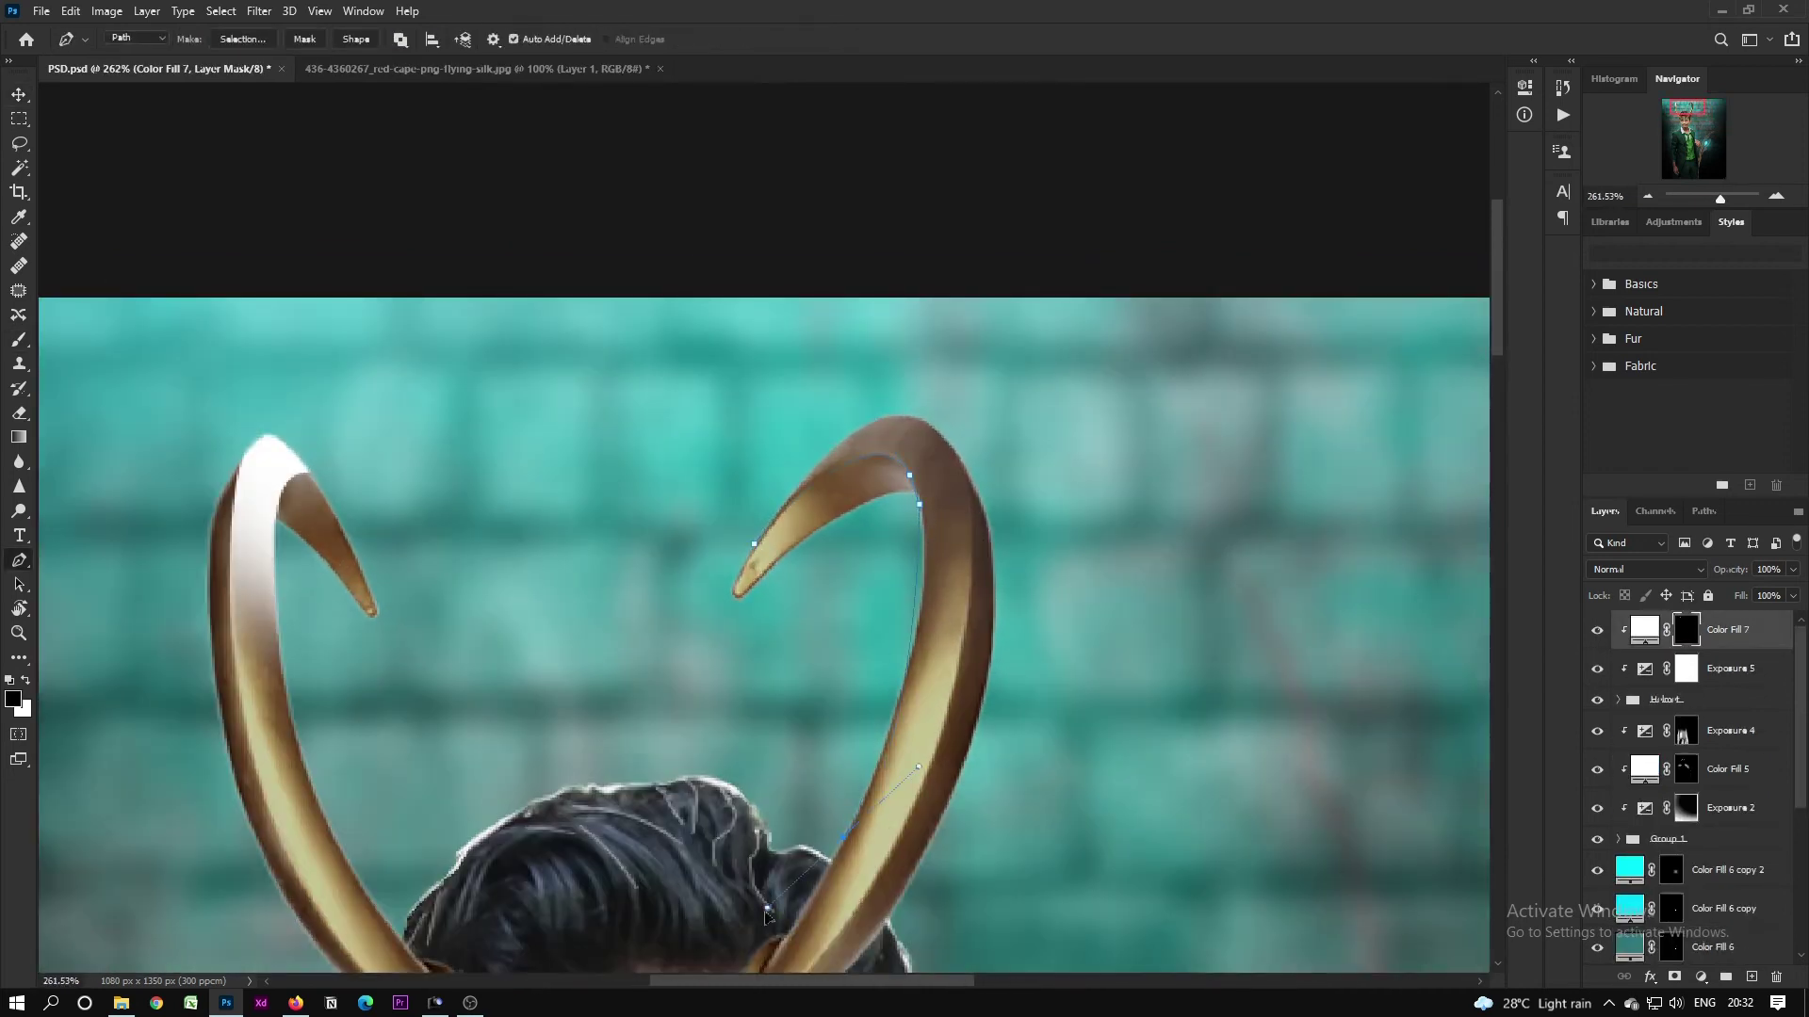
drag(766, 911, 878, 728)
click(835, 264)
click(754, 432)
right_click(849, 330)
click(885, 411)
key(Return)
key(b)
key(x)
click(880, 351)
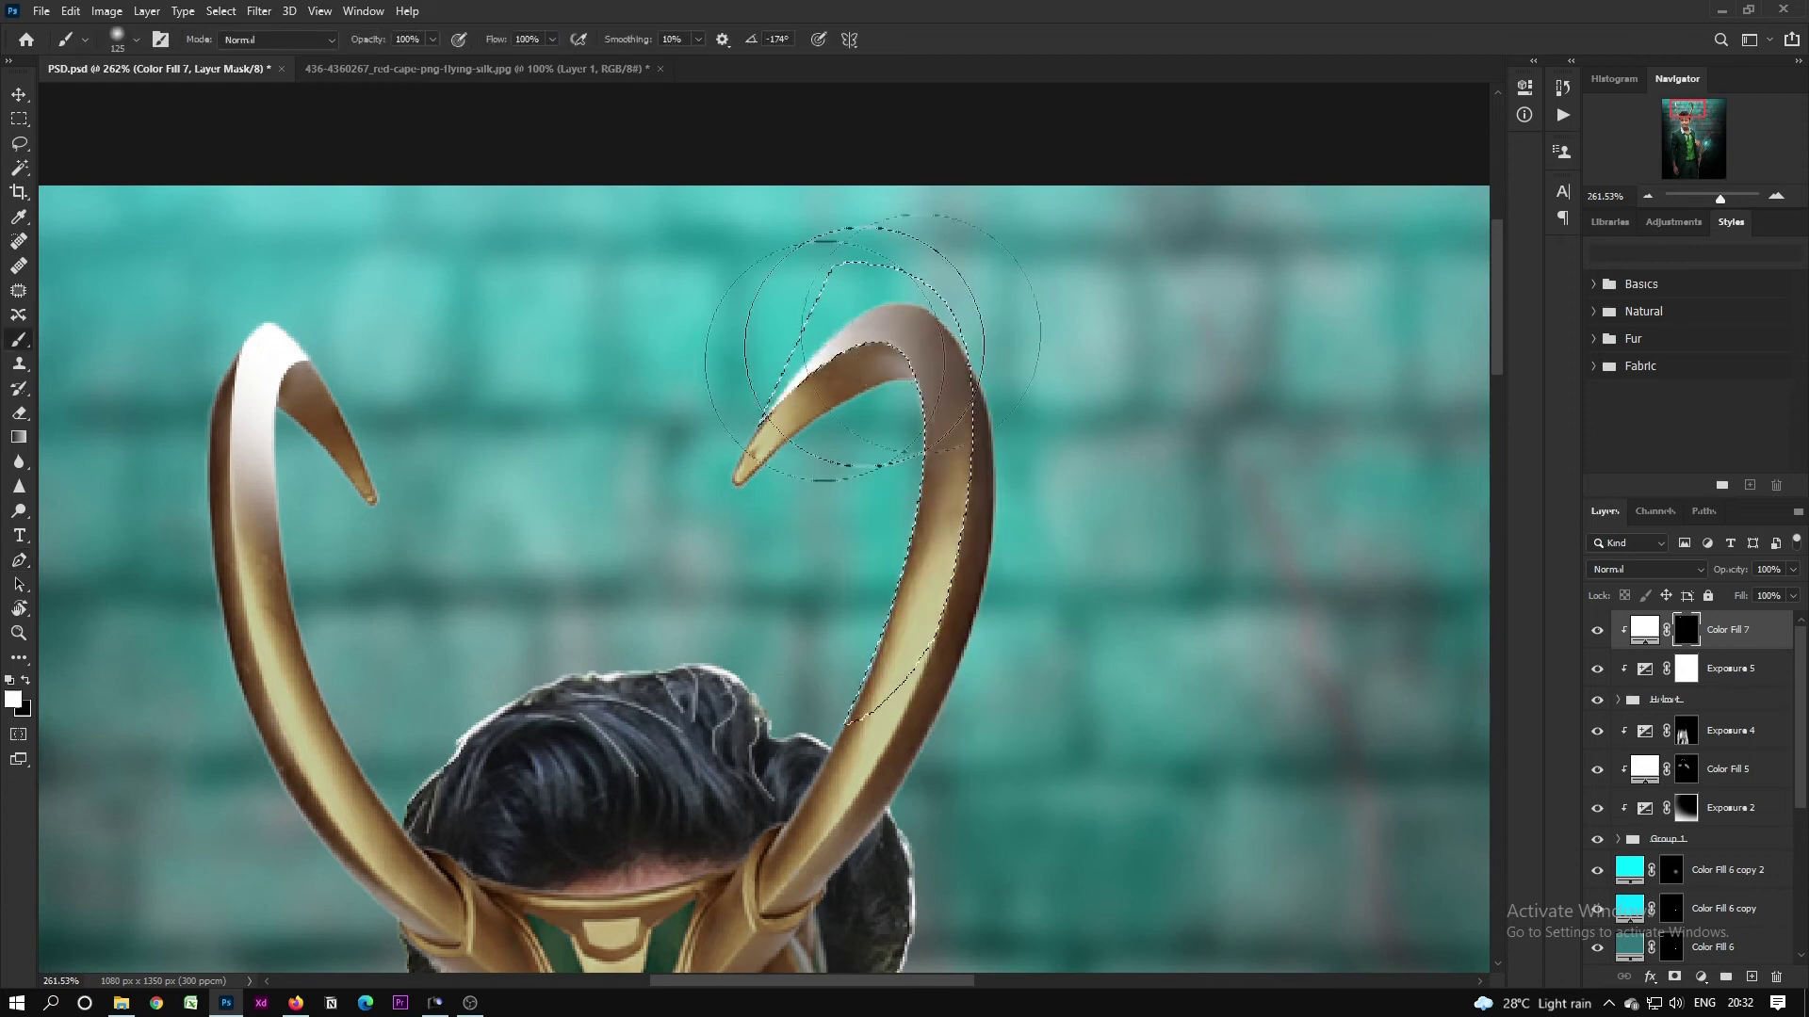
Step: Add an Exposure adjustment layer above the horn highlight, lower its exposure, and invert its mask
scroll(711, 613, down, 3)
click(1699, 976)
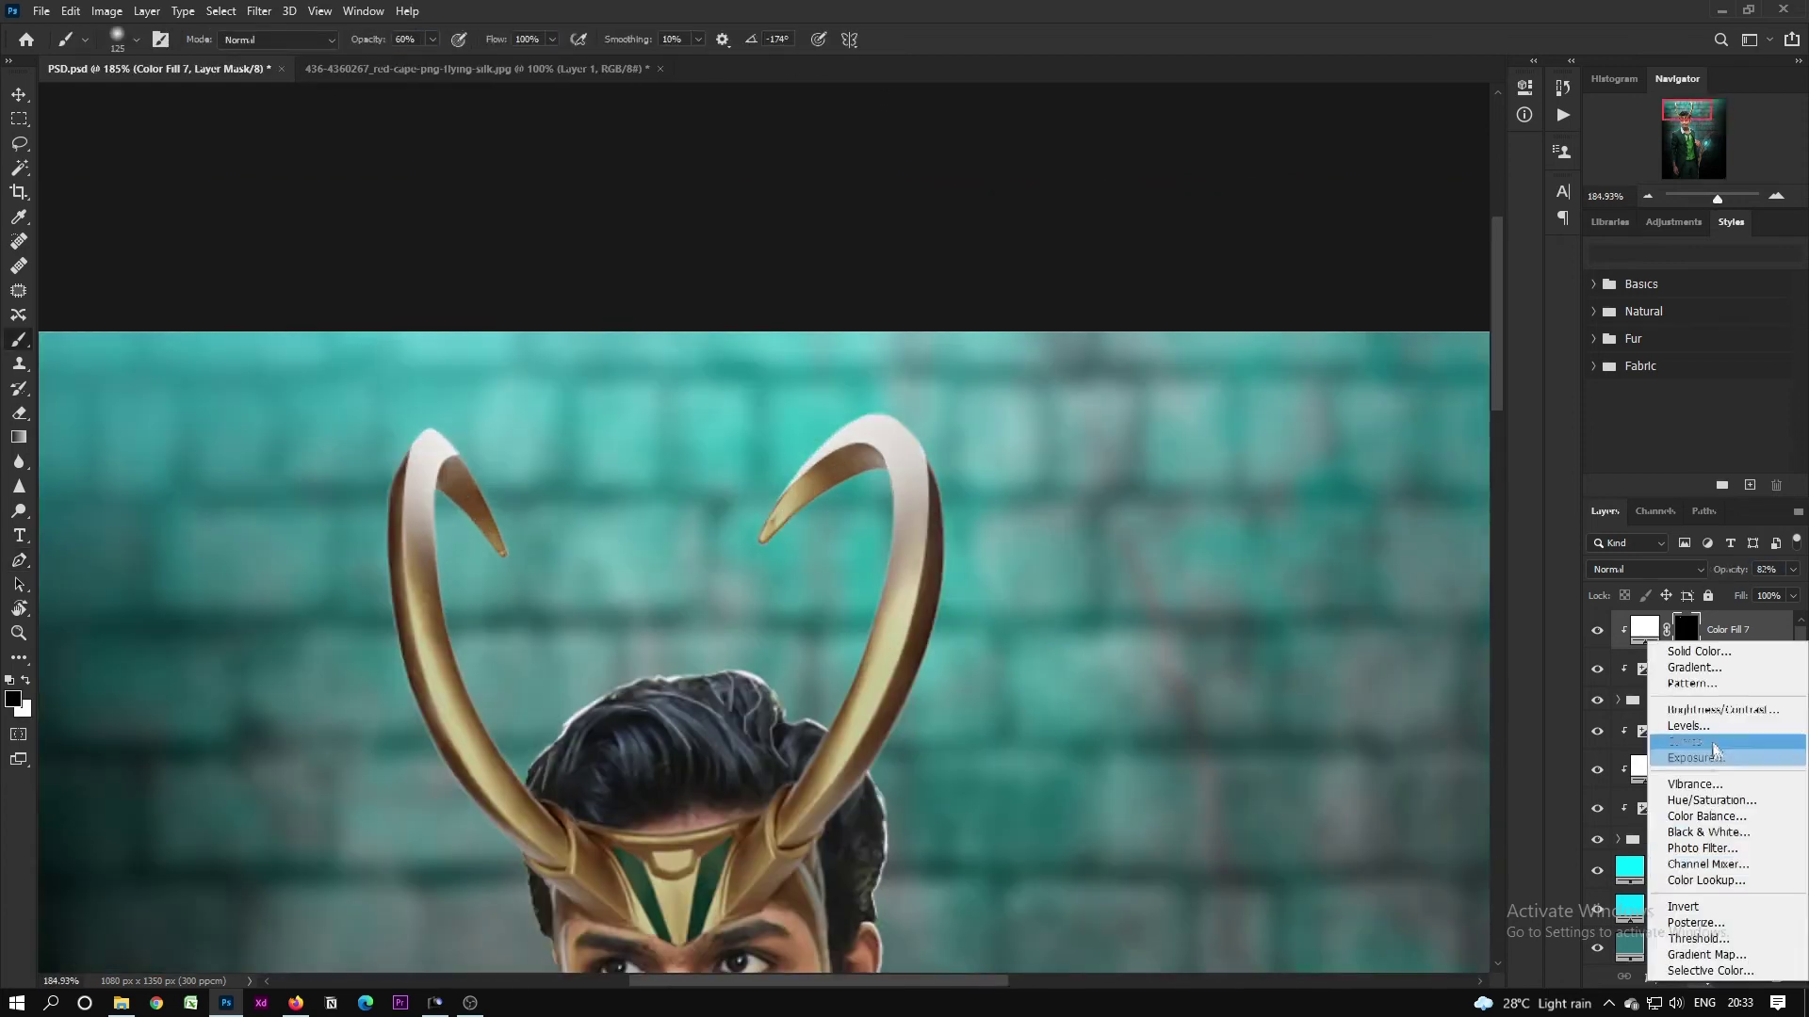
click(1712, 751)
drag(1395, 186, 1365, 185)
click(1470, 81)
key(ctrl+i)
Step: Clip the new Exposure layer to the helmet and paint its mask along the second horn's underside with a size 25 brush at 60% opacity
scroll(838, 495, up, 8)
right_click(677, 551)
click(880, 641)
key(x)
key(bracketleft)
key(bracketleft)
key(bracketleft)
key(bracketleft)
key(bracketleft)
key(bracketleft)
key(bracketleft)
key(bracketleft)
key(bracketleft)
key(bracketleft)
key(bracketleft)
key(ctrl+alt+g)
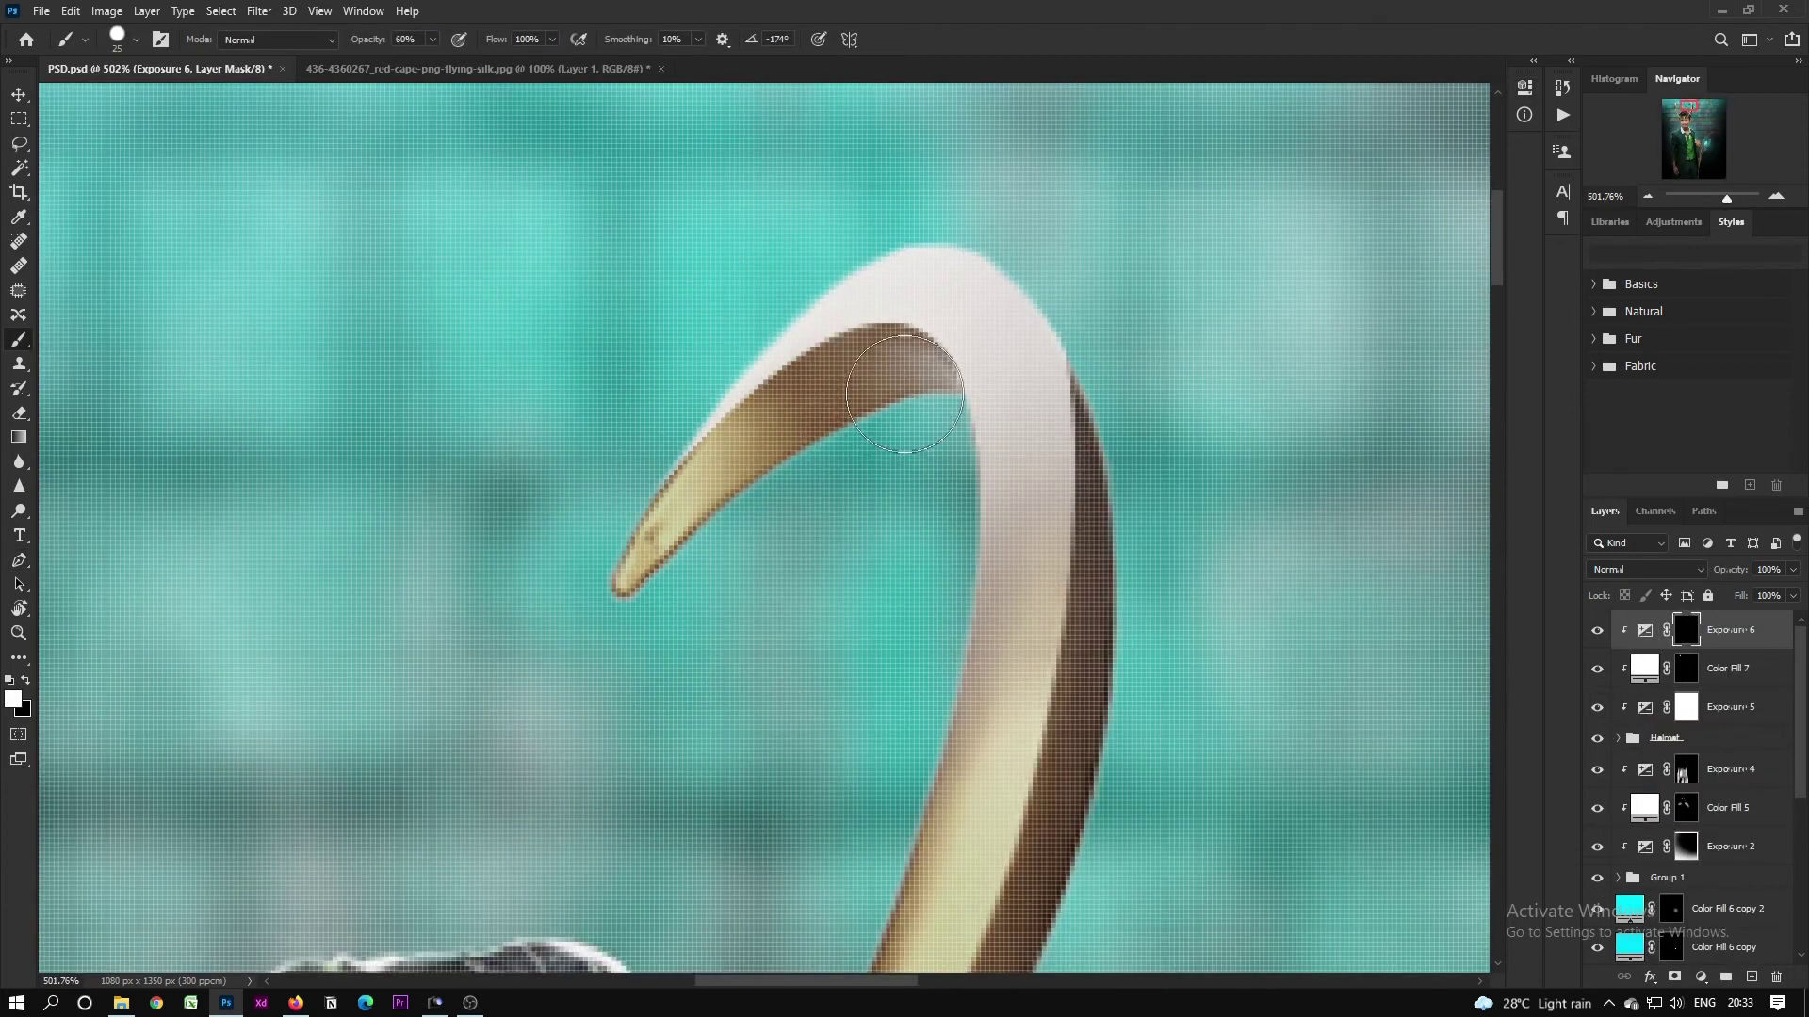
drag(908, 396, 664, 551)
key(x)
drag(763, 315, 720, 396)
Step: Paint the same exposure mask over the first horn's inner tip at 60% opacity, and save the document
scroll(718, 516, down, 3)
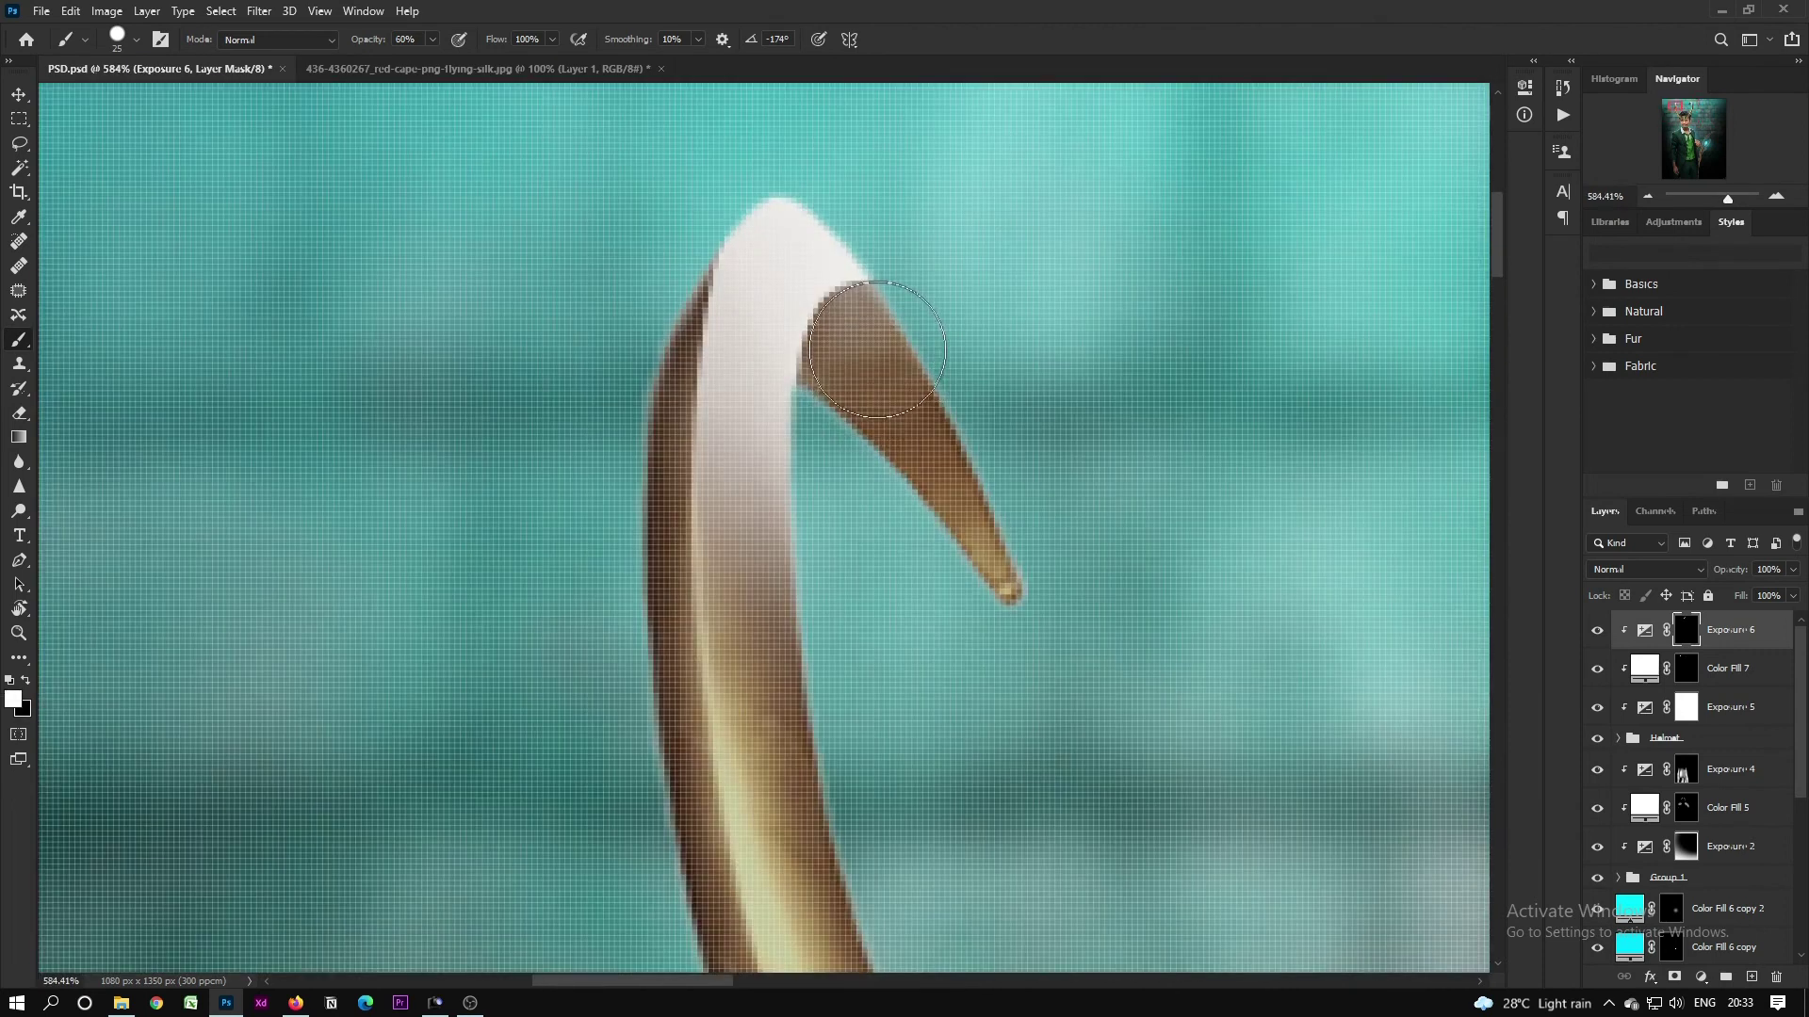
scroll(1009, 718, down, 3)
drag(1027, 688, 990, 542)
scroll(990, 543, up, 4)
drag(1022, 707, 1093, 295)
scroll(933, 396, down, 9)
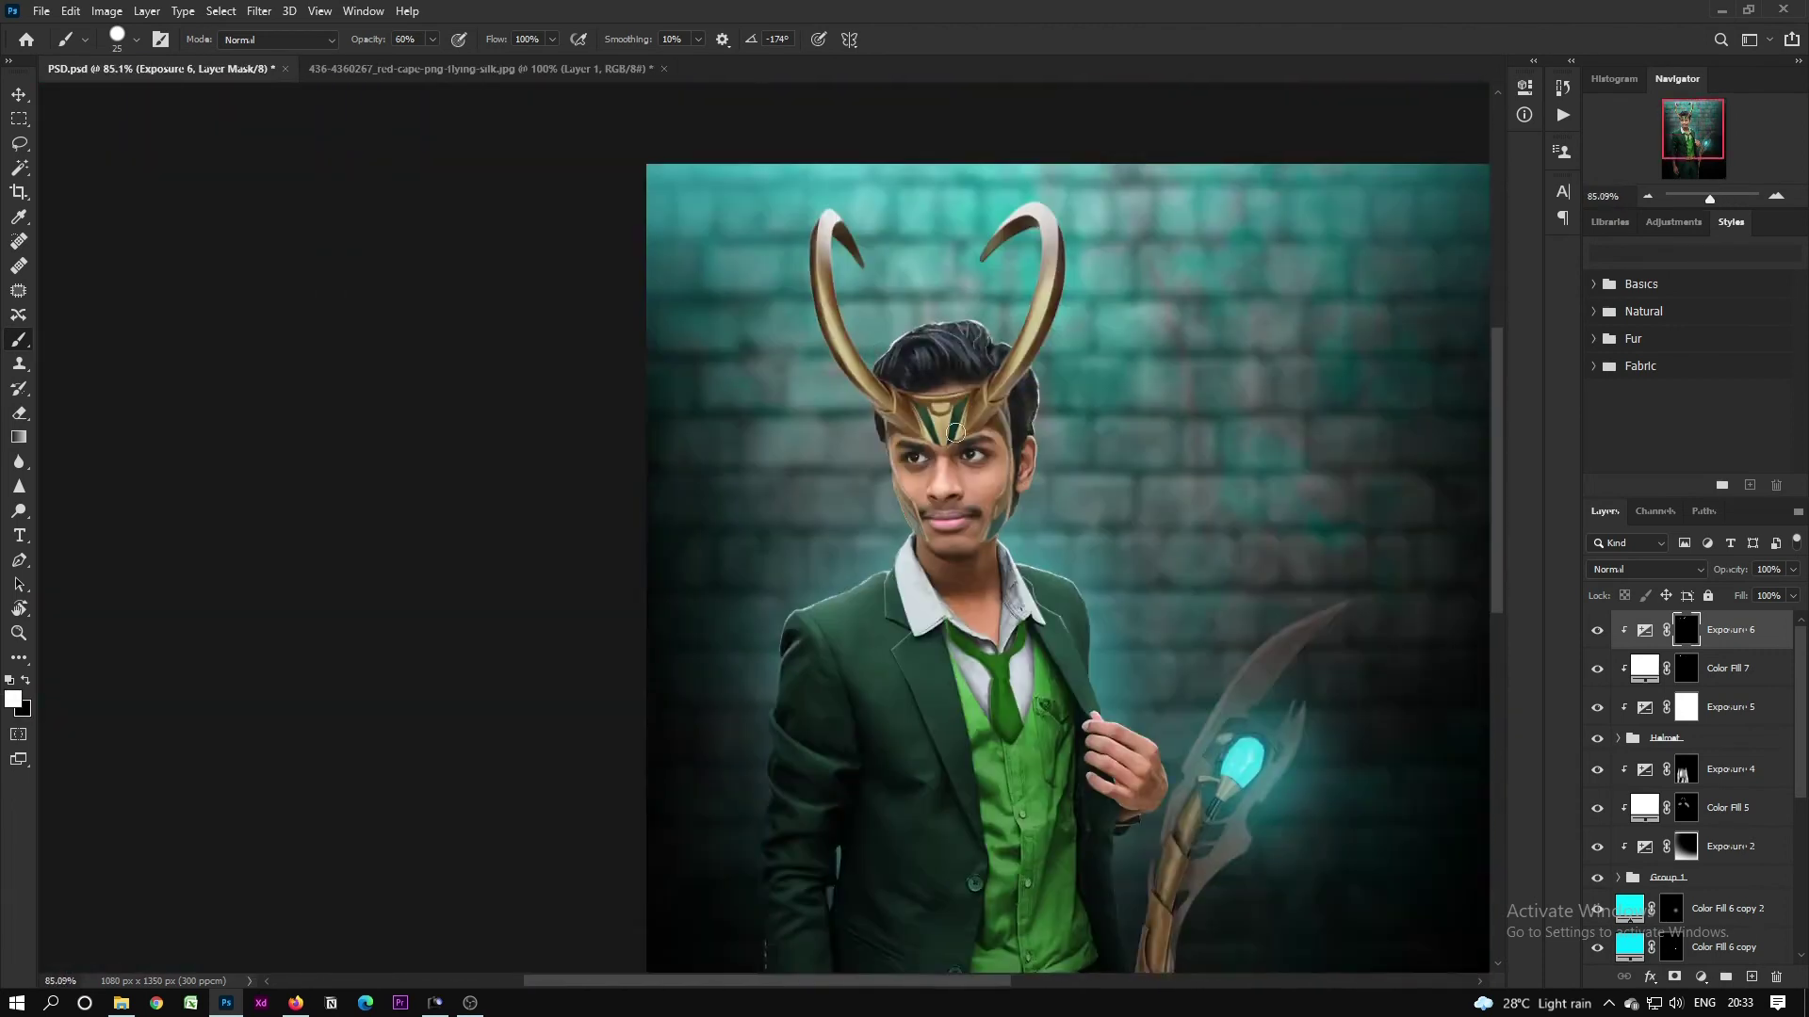
key(ctrl+0)
key(ctrl+s)
Step: Inspect the composite and compare the scepter with and without the Color Fill 6 copy 2 glow layer
click(18, 95)
scroll(661, 354, up, 5)
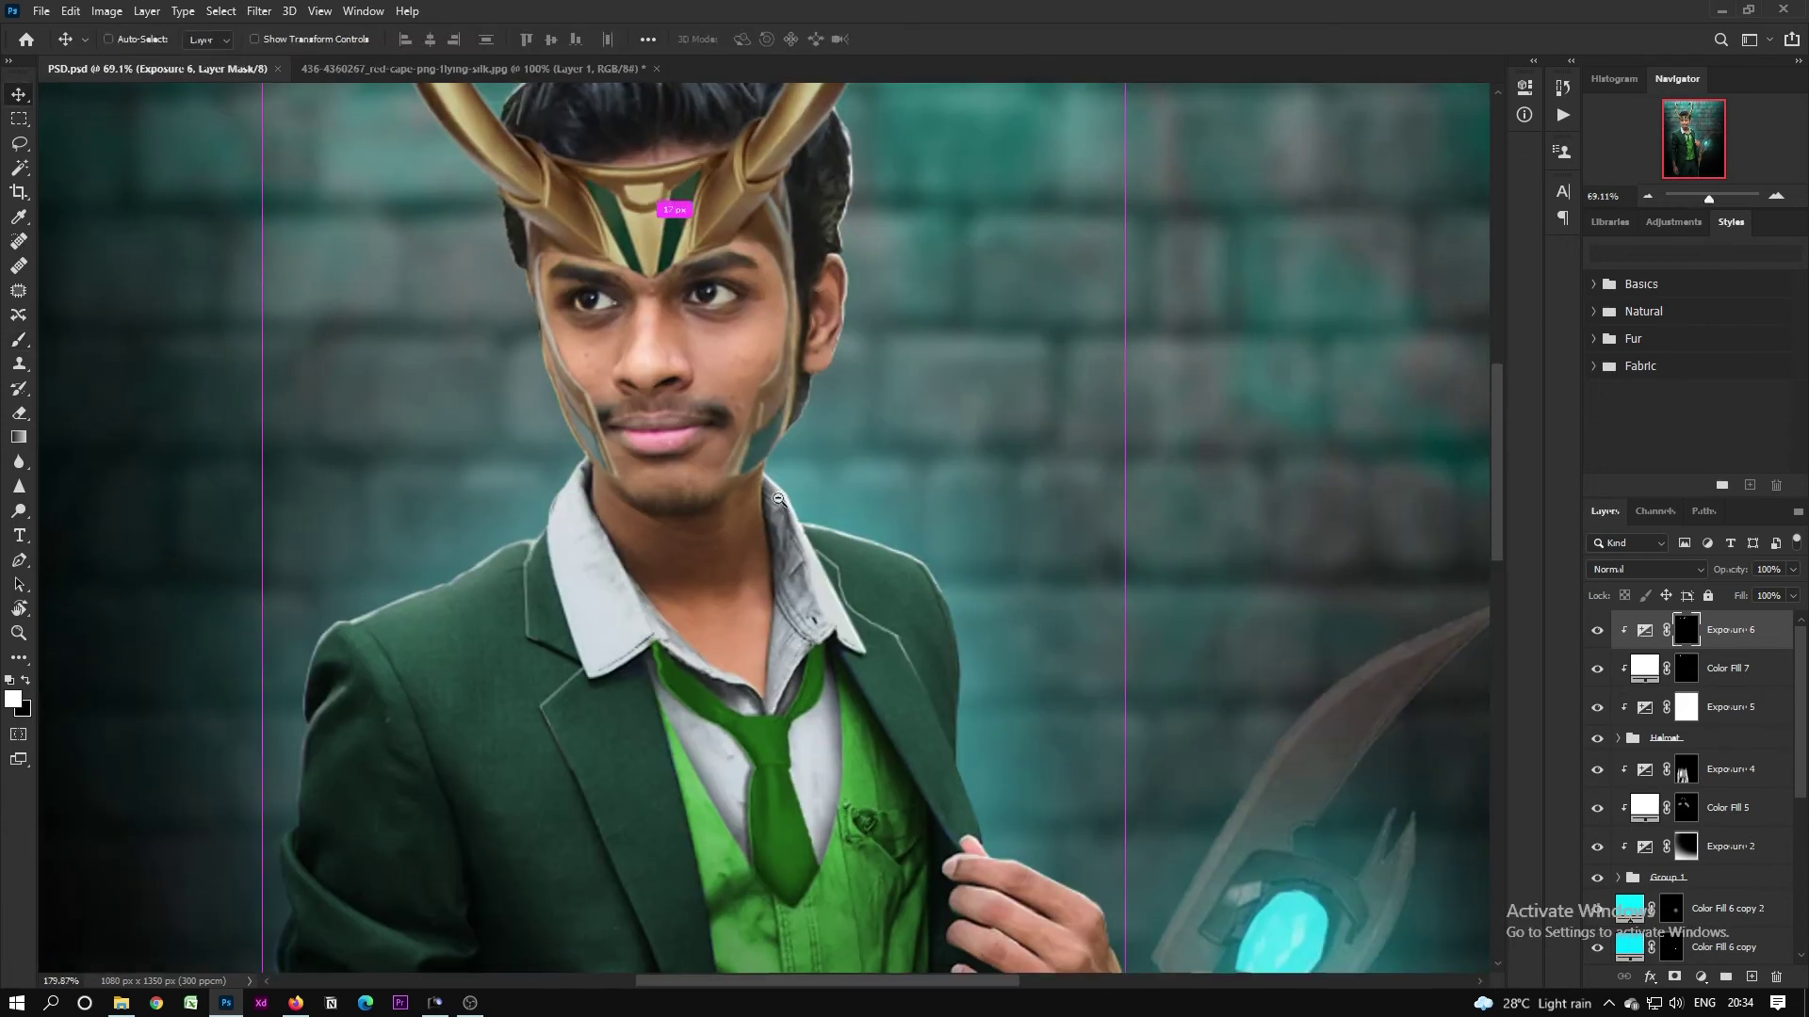
scroll(730, 435, down, 6)
scroll(877, 572, up, 7)
scroll(1602, 758, down, 3)
click(1622, 716)
click(1597, 715)
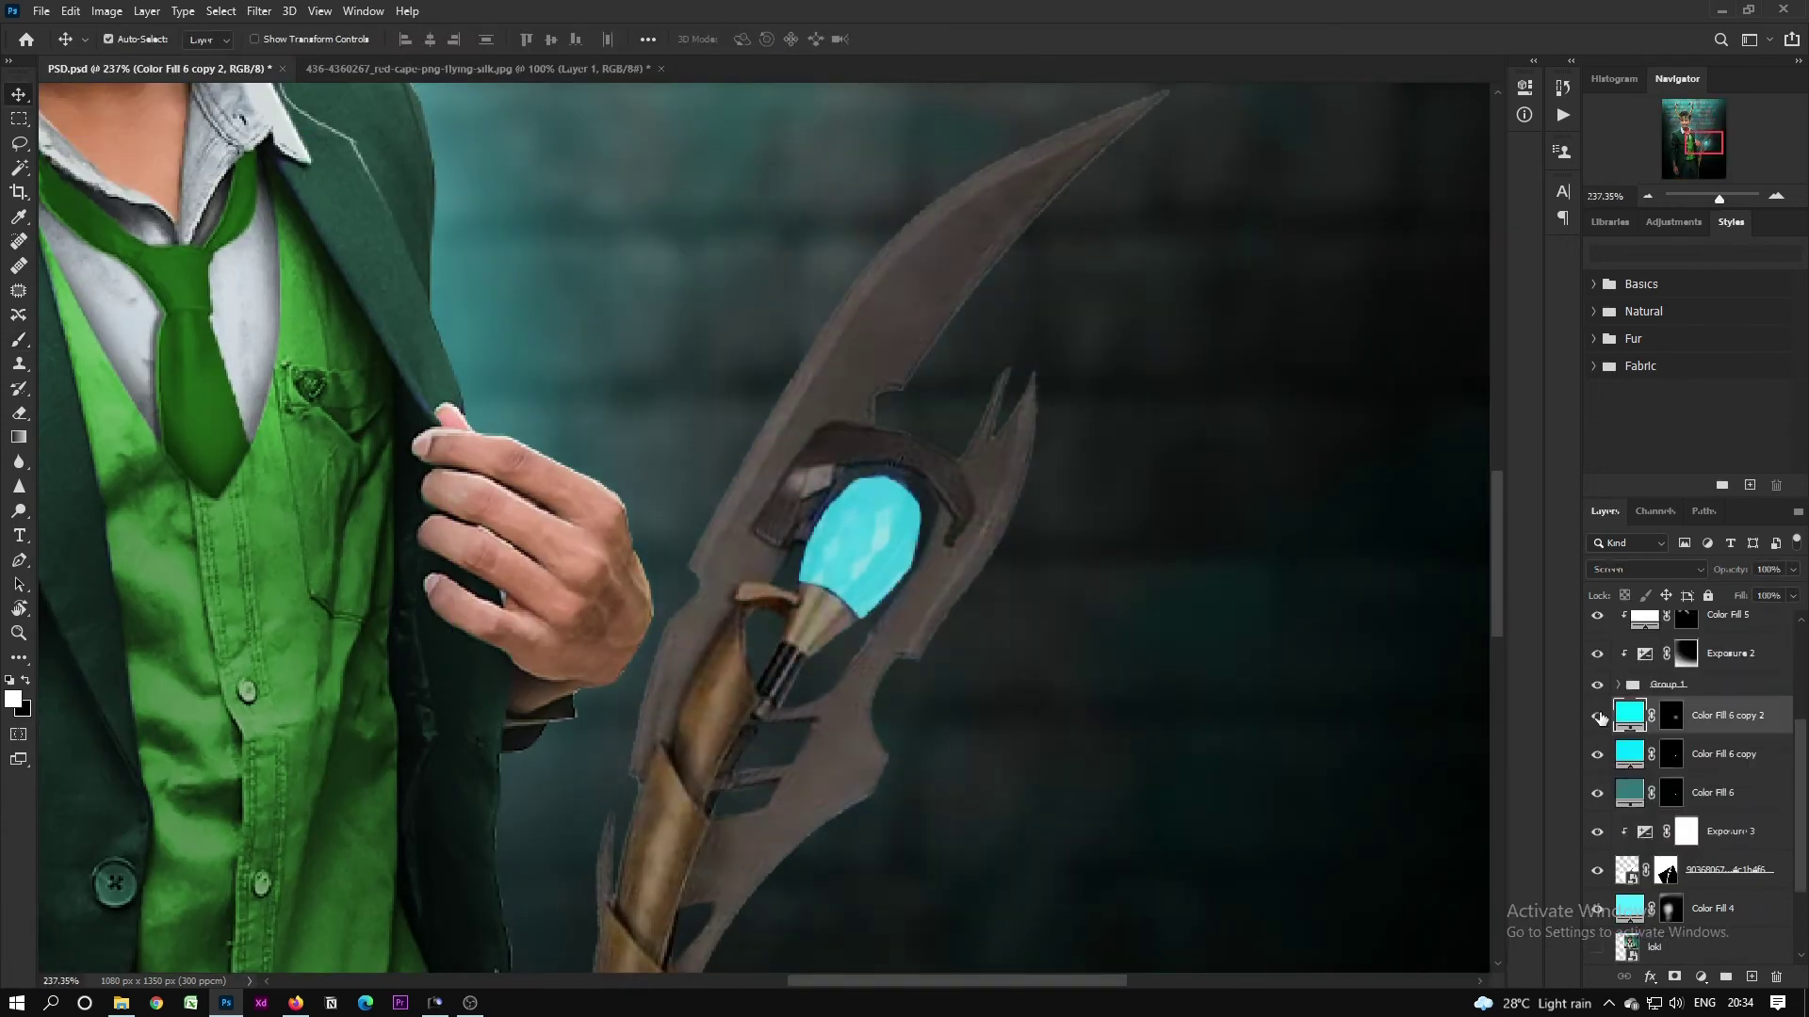
click(1597, 715)
Step: Adjust the blend mode of the Color Fill 6 gem layer and set the Color Fill 6 copy layer to Screen
click(1622, 795)
click(1645, 569)
click(1614, 695)
click(1595, 754)
click(1596, 755)
click(1630, 755)
click(1645, 569)
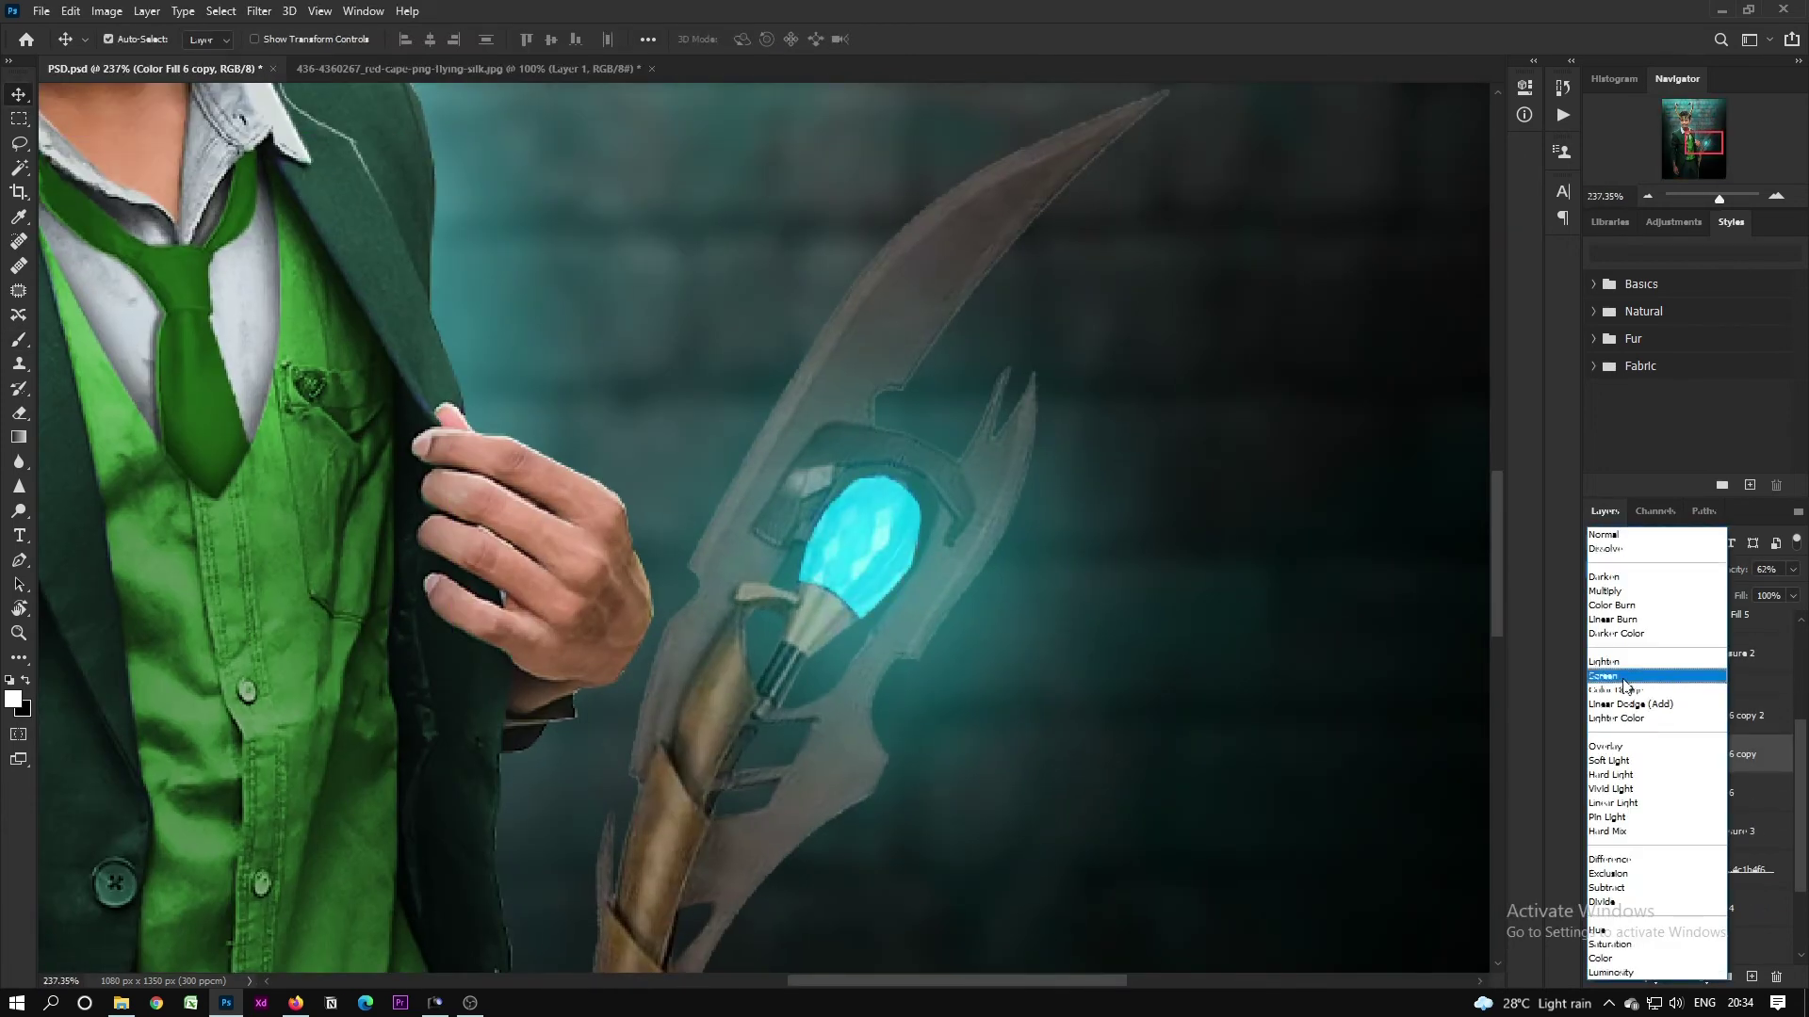
click(1619, 680)
click(1634, 685)
click(1618, 685)
Step: Add a 00a2ff solid color layer above Exposure 4, clip it to the man's group, and invert its mask to black
scroll(1615, 754, up, 3)
click(1659, 738)
click(1731, 769)
click(1701, 976)
click(1728, 584)
click(1324, 533)
click(1283, 436)
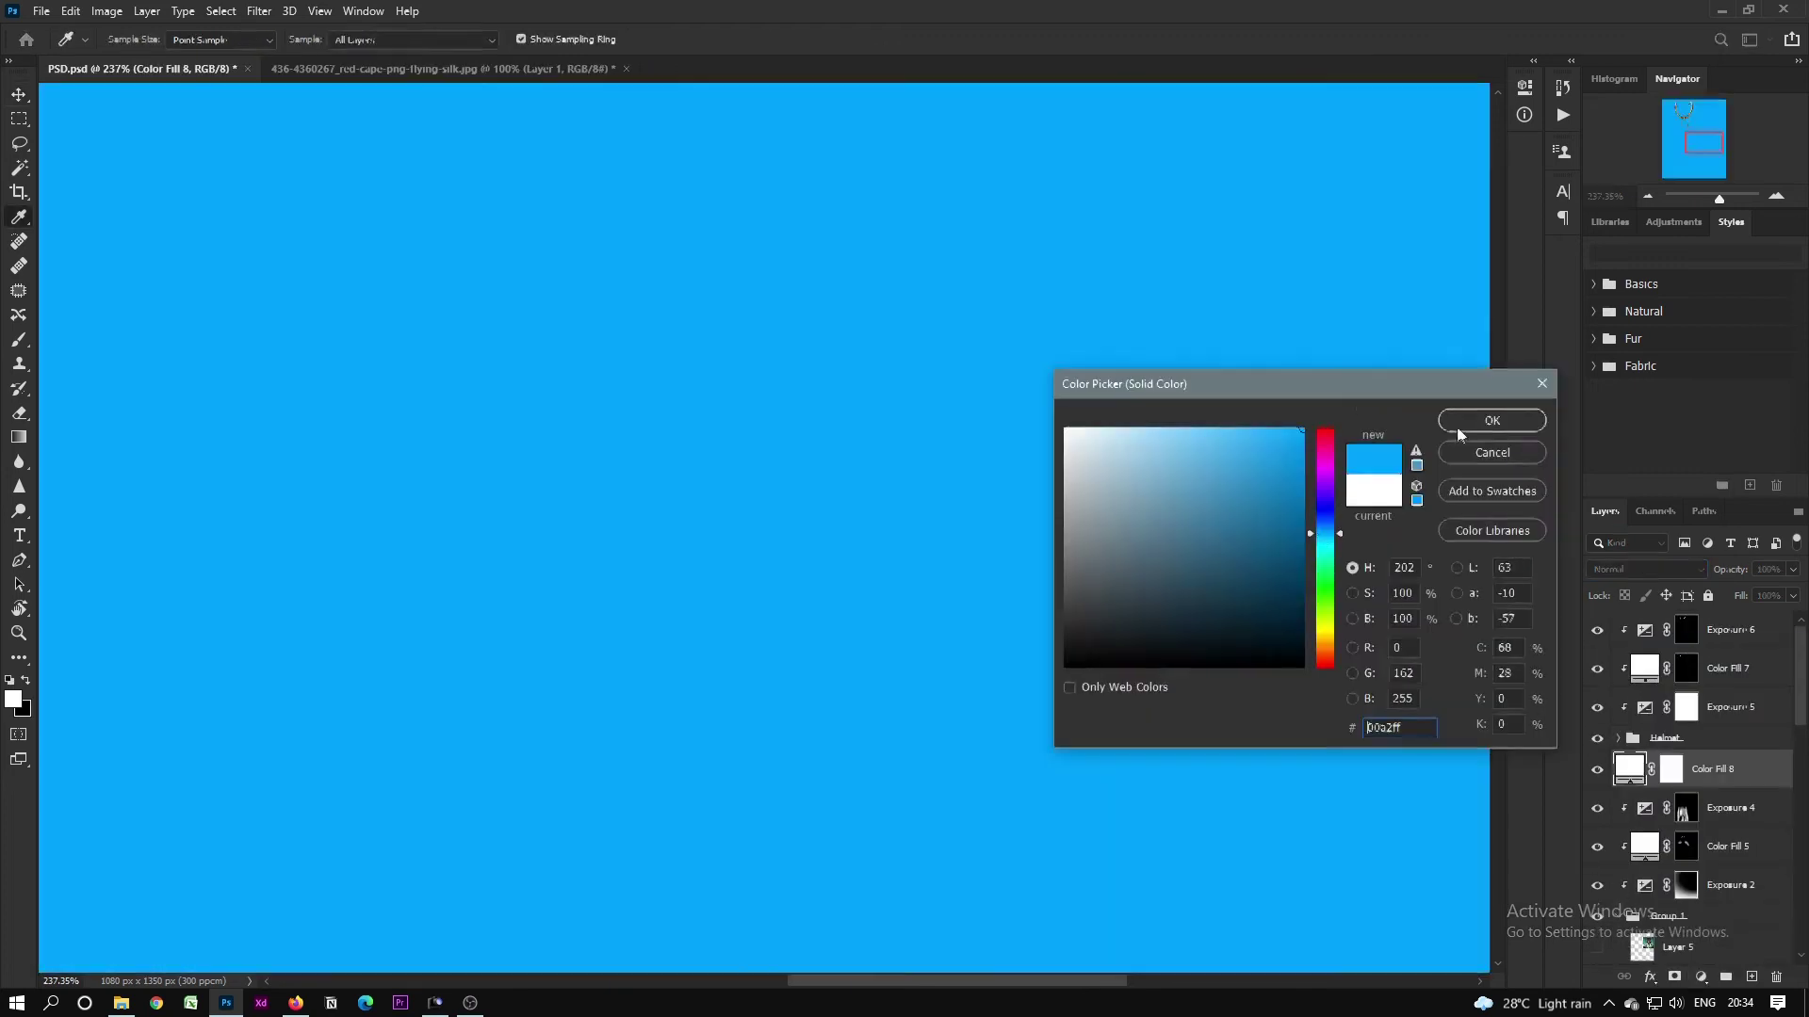
click(1489, 420)
key(ctrl+alt+g)
key(ctrl+i)
key(ctrl+z)
scroll(656, 542, up, 2)
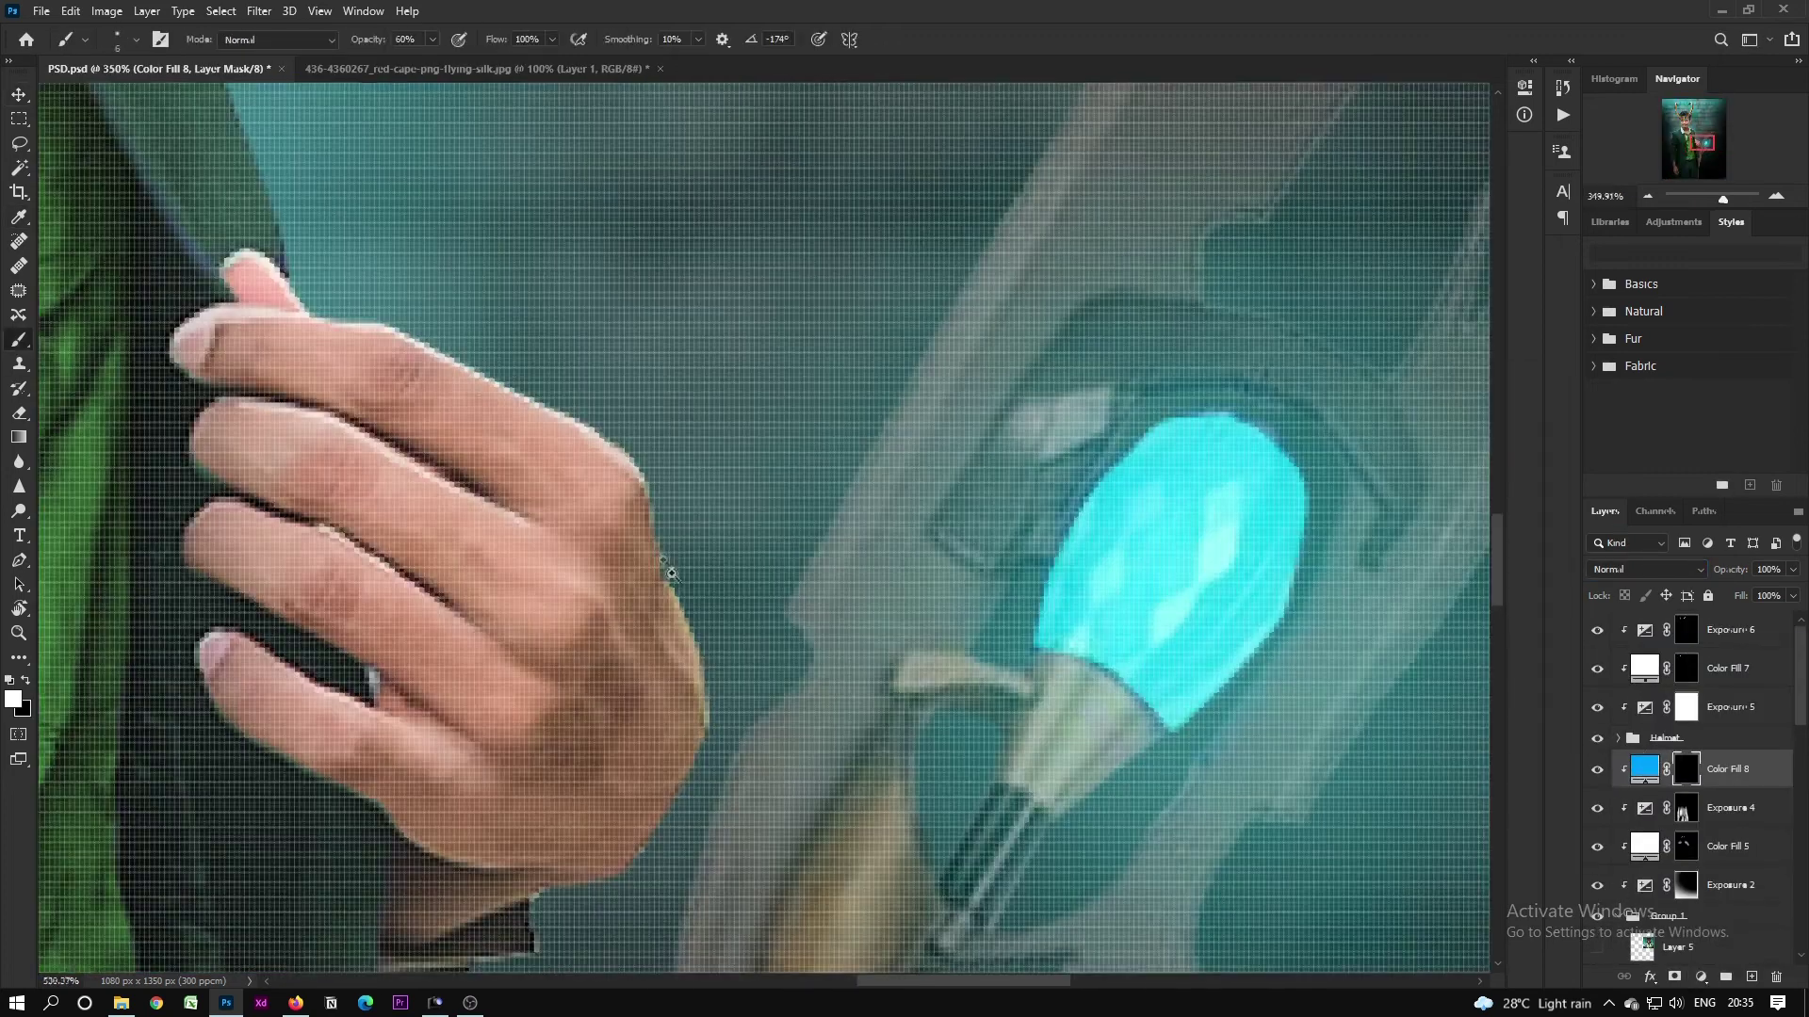
Step: Paint the Color Fill 8 mask with a smaller brush at 60% opacity to add a thin blue rim along the hand's outer edge
key(bracketleft)
key(bracketleft)
key(bracketleft)
drag(693, 785, 633, 861)
drag(685, 737, 700, 563)
key(x)
scroll(760, 719, down, 2)
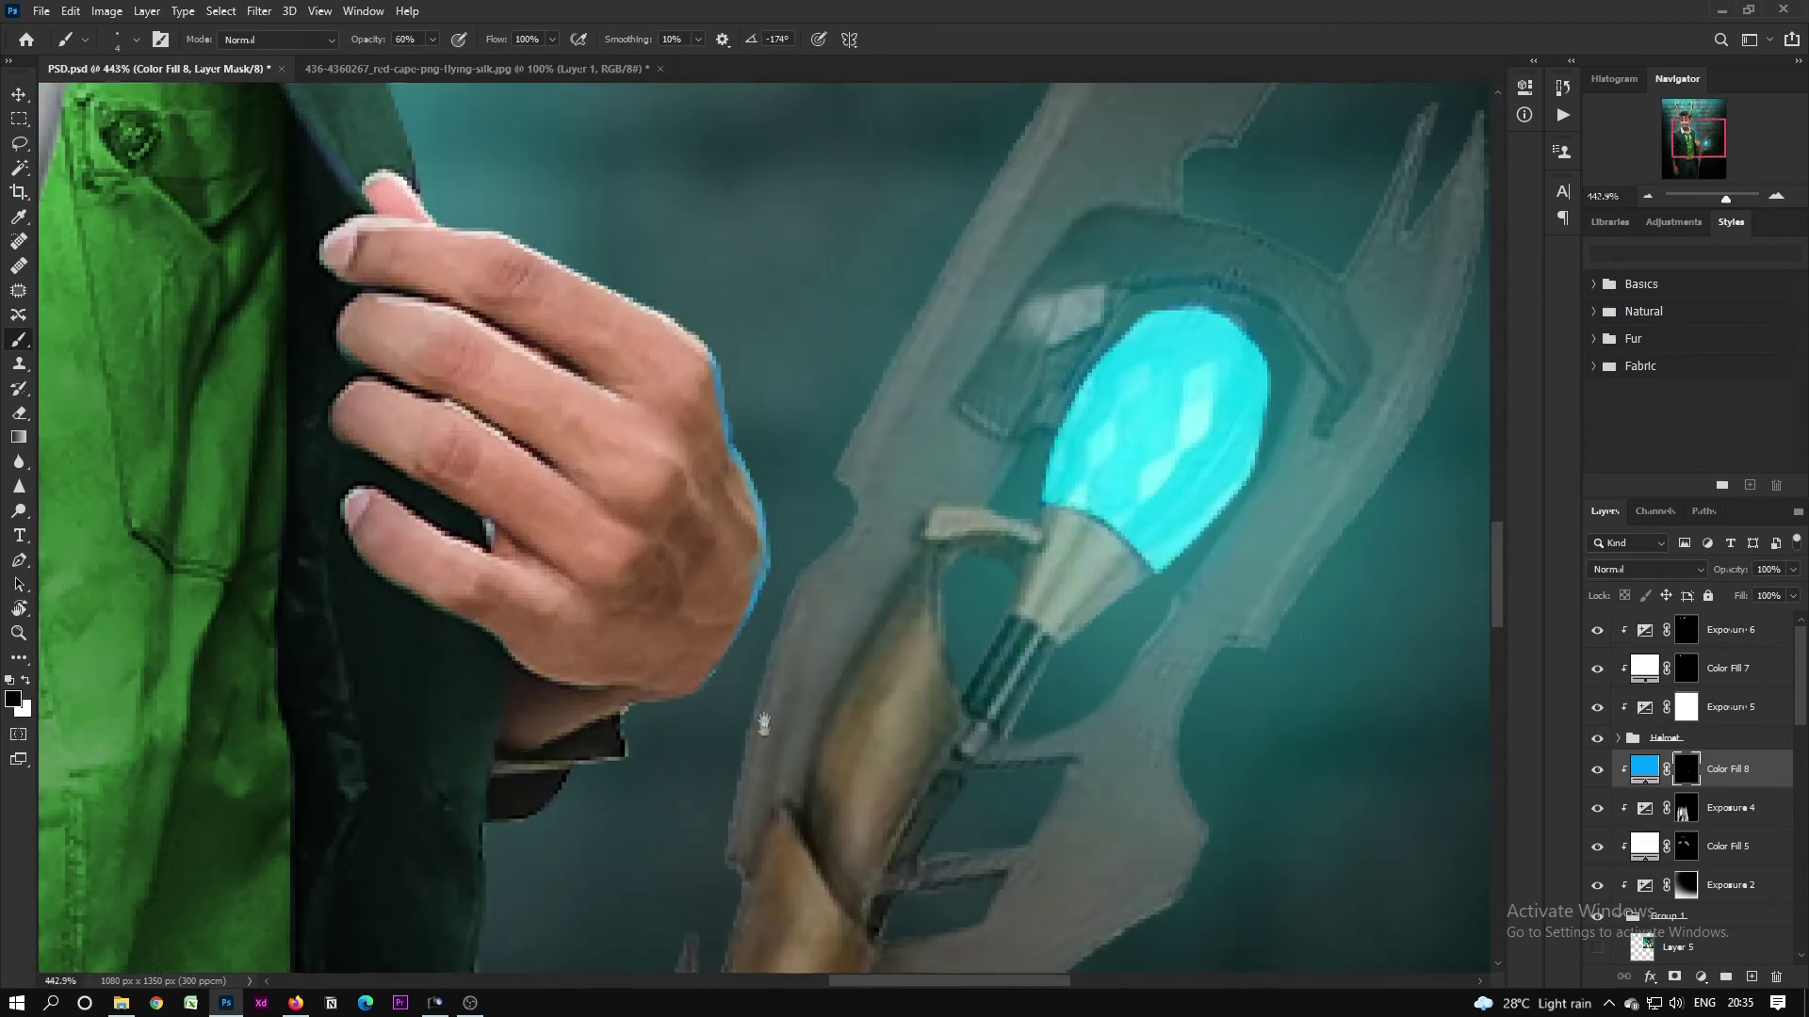
Step: Recolor Color Fill 8 with the cyan sampled from the scepter gem and extend the rim light along the sleeve cuff
double_click(1644, 768)
click(1199, 351)
click(1493, 420)
scroll(822, 541, up, 2)
key(ctrl+backslash)
key(x)
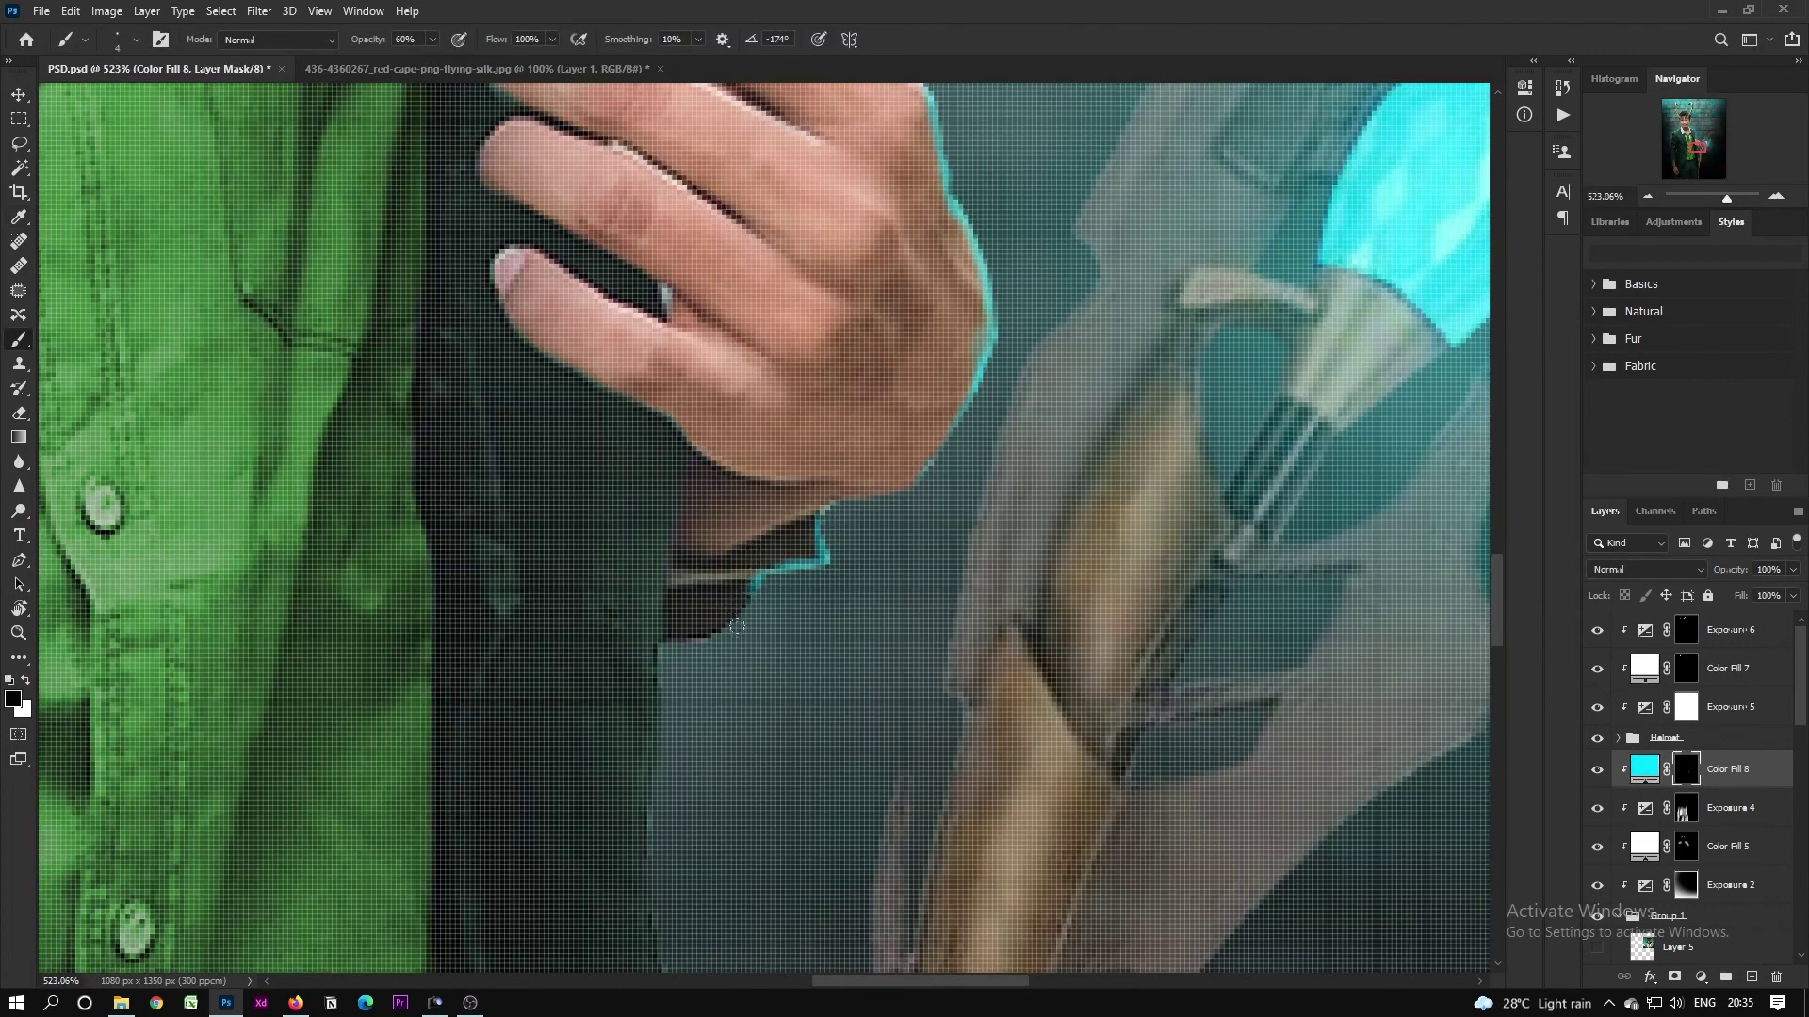
key(x)
scroll(1216, 165, down, 3)
scroll(1187, 122, up, 3)
Step: Try painting a soft cyan reflection across the back of the hand at 20% brush opacity
drag(394, 39, 402, 47)
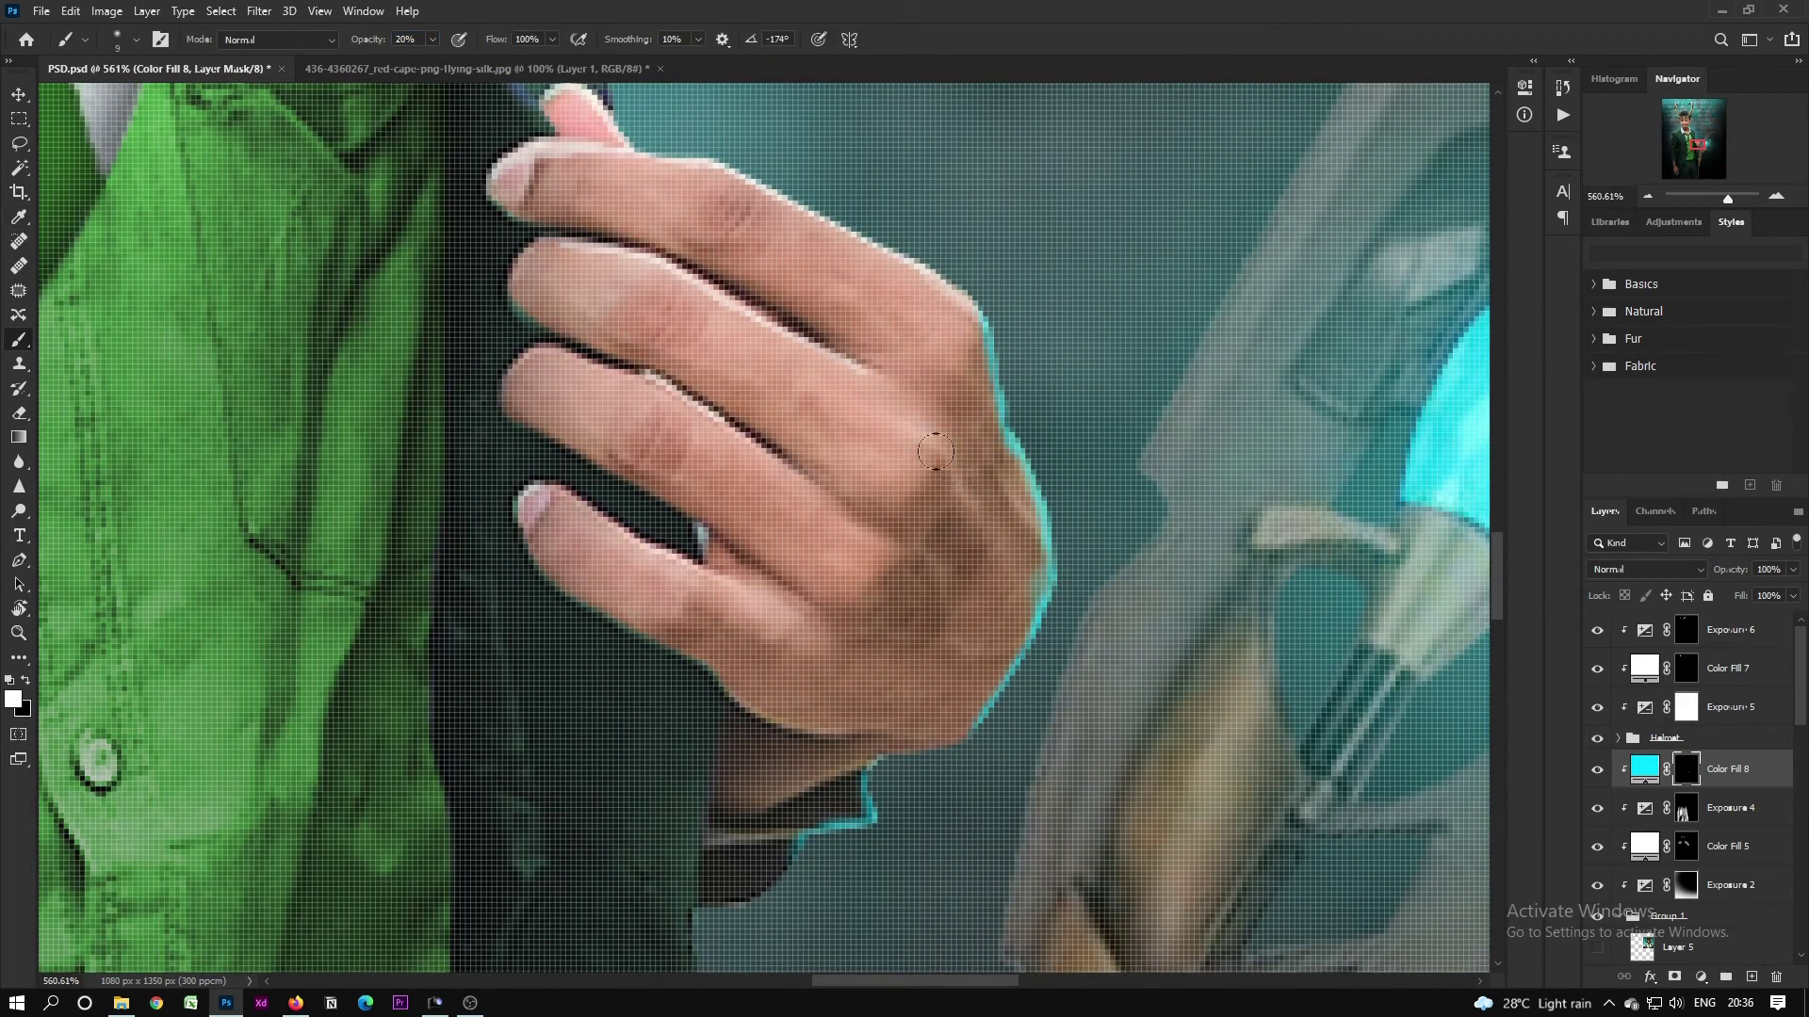
drag(936, 451, 1008, 570)
key(x)
key(x)
drag(891, 509, 982, 621)
key(x)
key(x)
key(ctrl+z)
key(ctrl+z)
Step: Lower the brush opacity to 10%, adjust the brush angle, and paint a faint cyan reflection over the knuckles and back of the hand
scroll(1008, 537, down, 4)
scroll(1008, 523, up, 4)
click(975, 424)
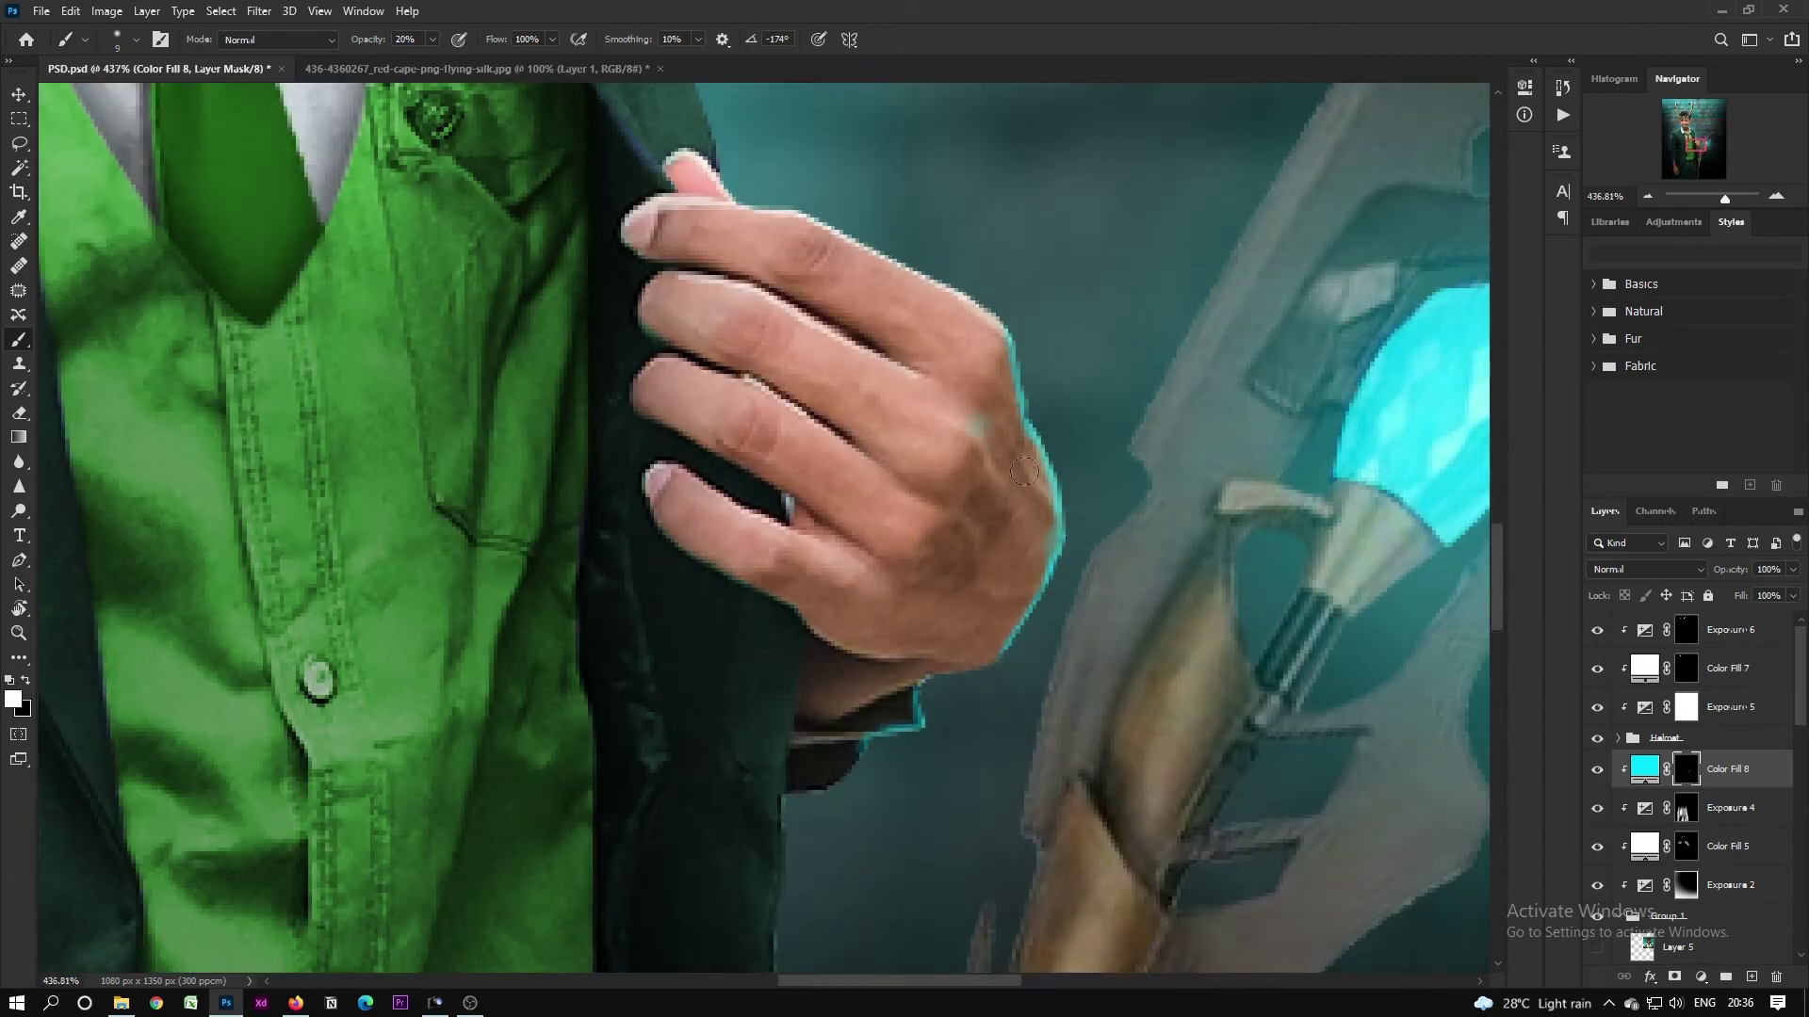
key(1)
scroll(920, 482, down, 5)
scroll(919, 482, up, 5)
right_click(922, 486)
click(941, 533)
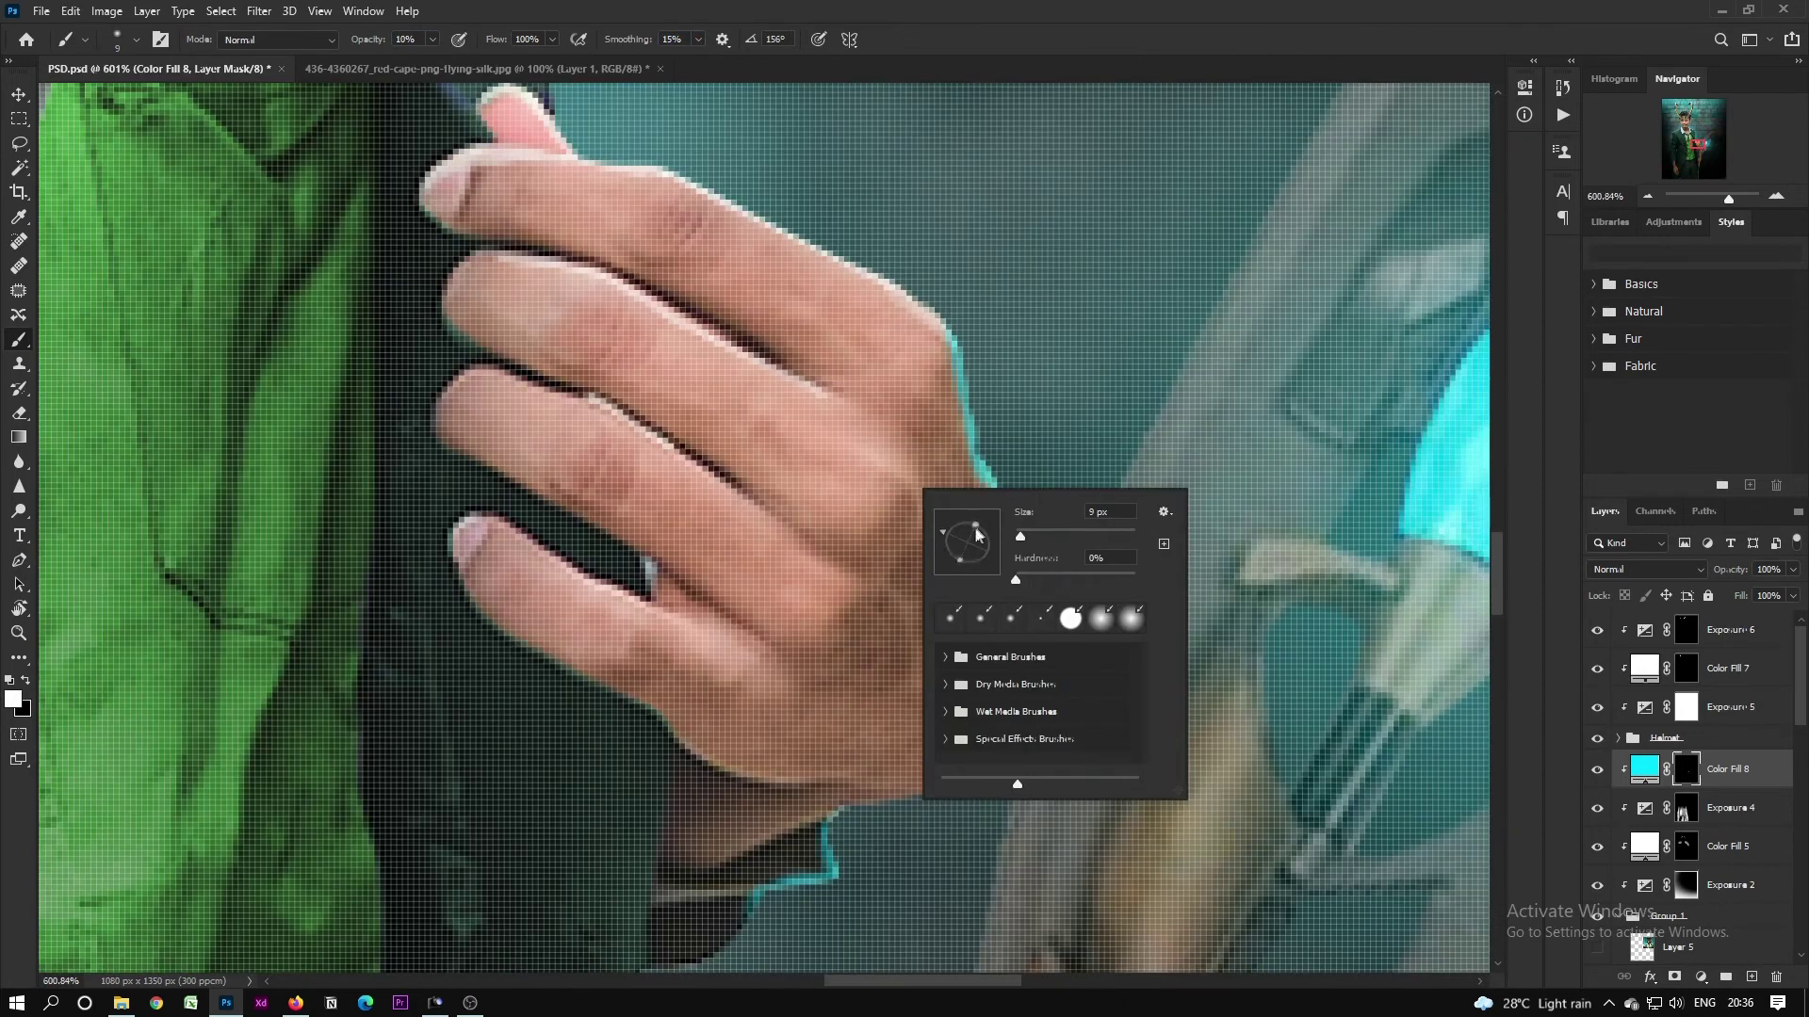
key(x)
scroll(941, 524, down, 5)
drag(940, 605, 910, 459)
scroll(910, 459, down, 3)
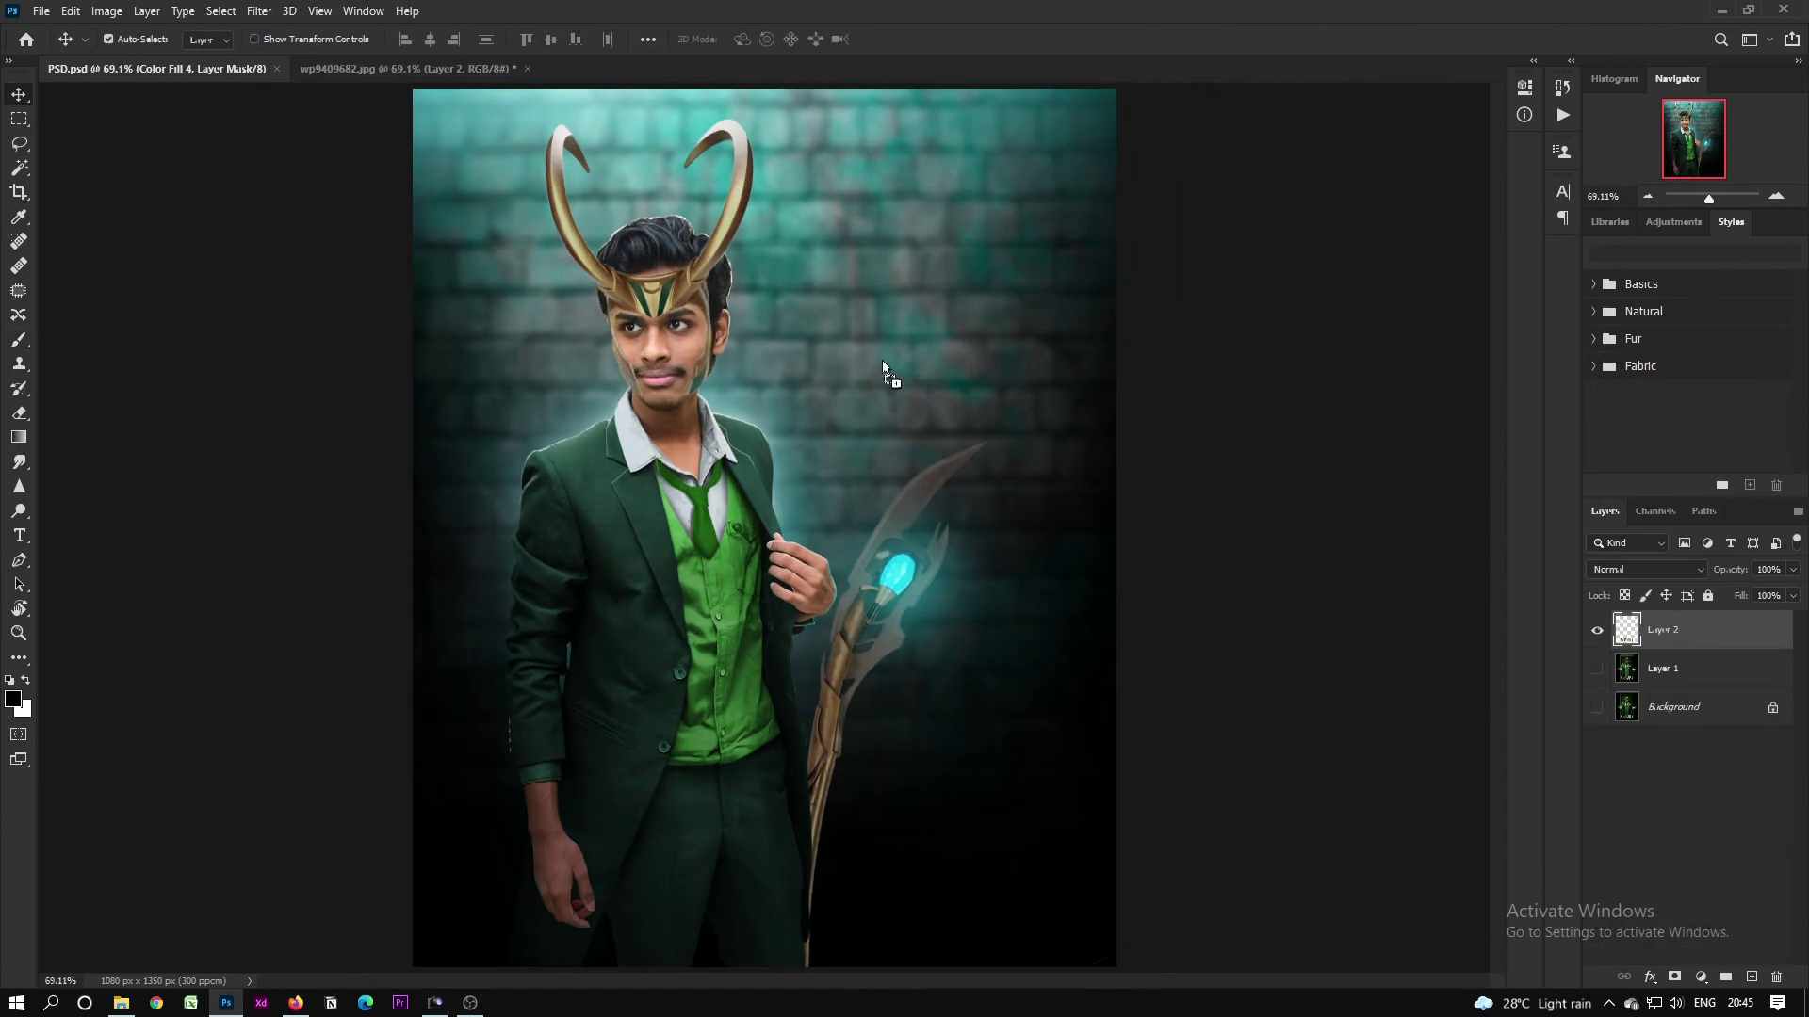
Step: Paste the LOKI title into PSD.psd, place it on the wall beside the man's head, and scale it to fit
key(ctrl+v)
drag(985, 372, 981, 266)
key(ctrl+t)
drag(1136, 179, 1098, 193)
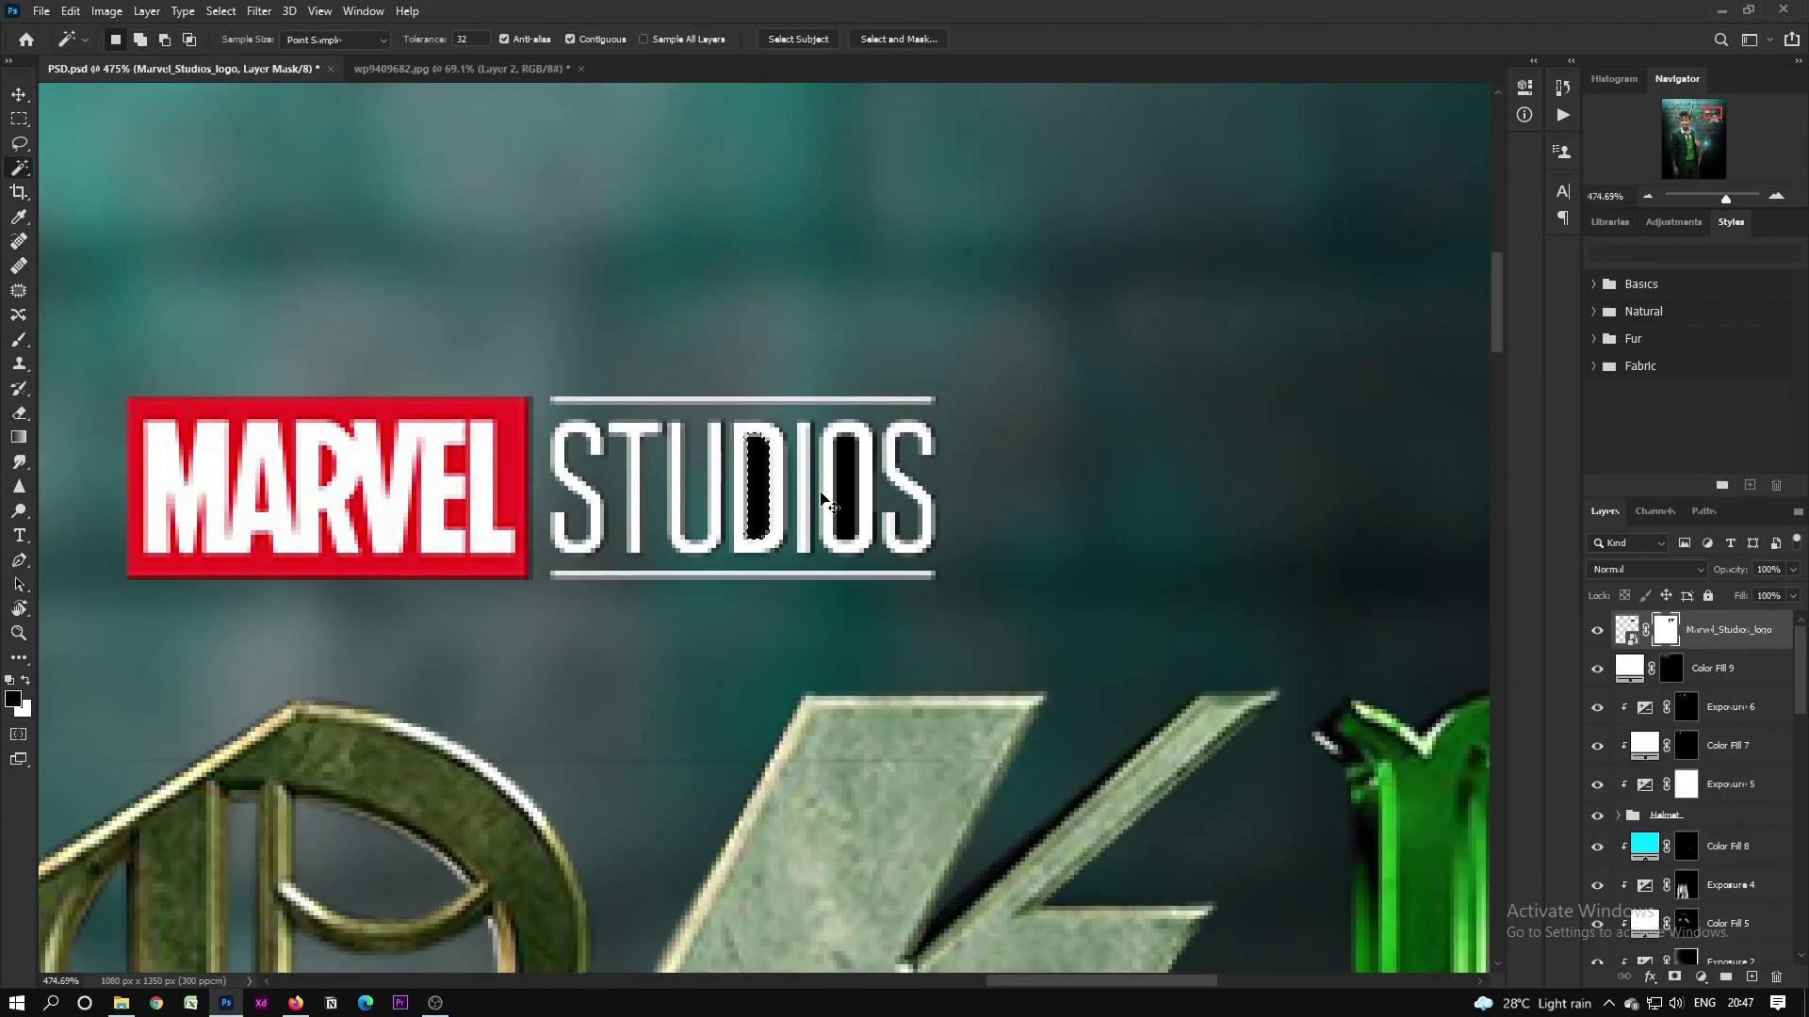
Step: Mask out the black fill inside the letters D and O of STUDIOS in the Marvel Studios logo
key(ctrl+BackSpace)
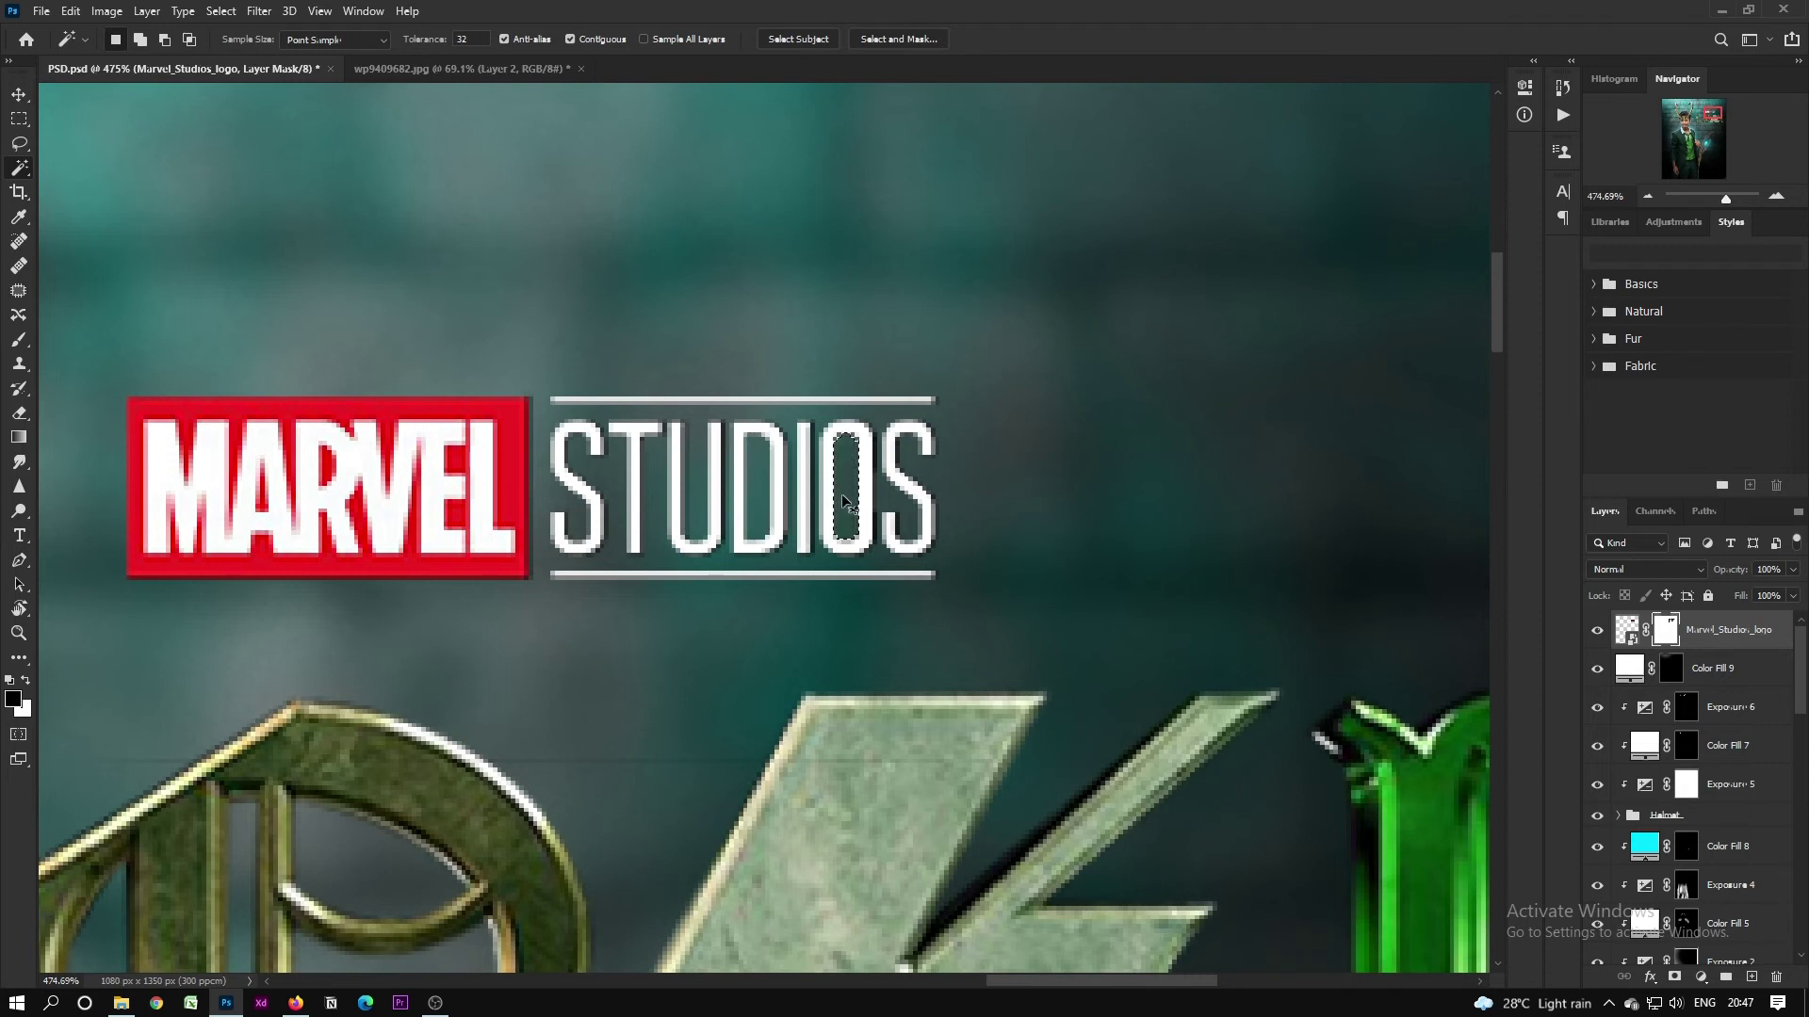
key(ctrl+0)
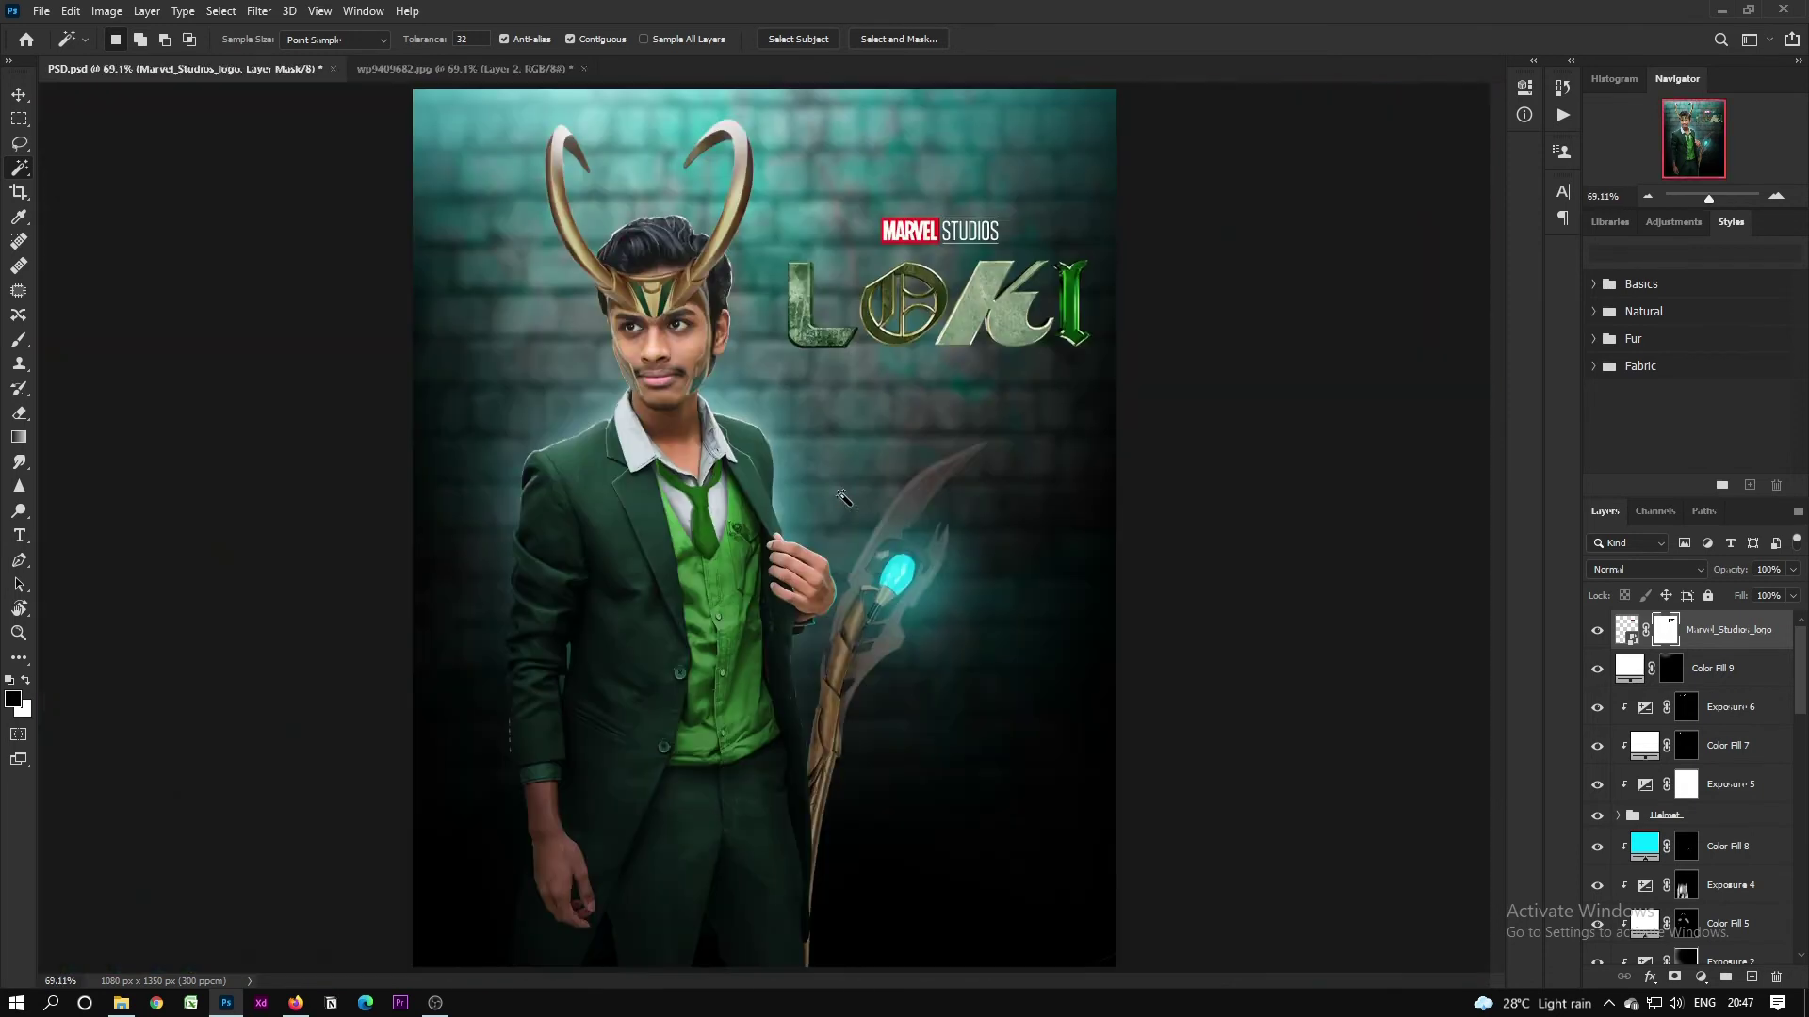
click(16, 98)
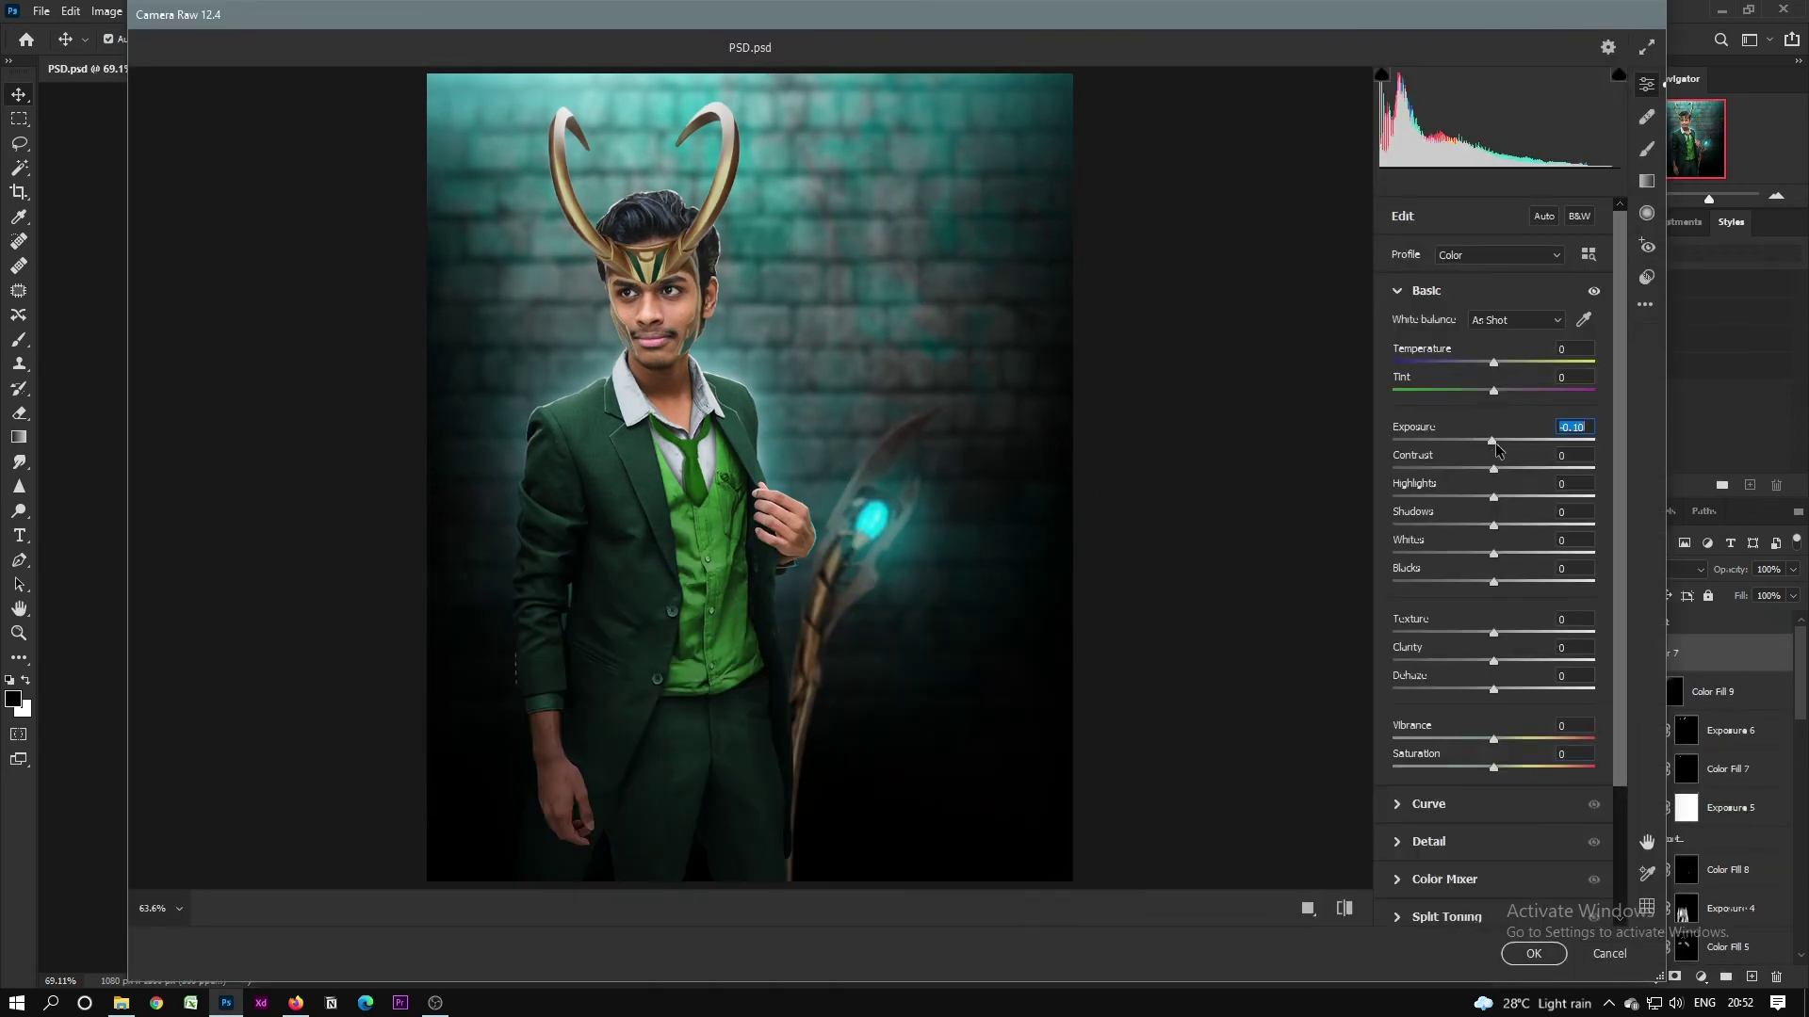
Step: Split-tone the image in Camera Raw with highlights hue 54, saturation 2 and shadows hue 214, saturation 5, and open the Calibration settings
scroll(1494, 438, down, 2)
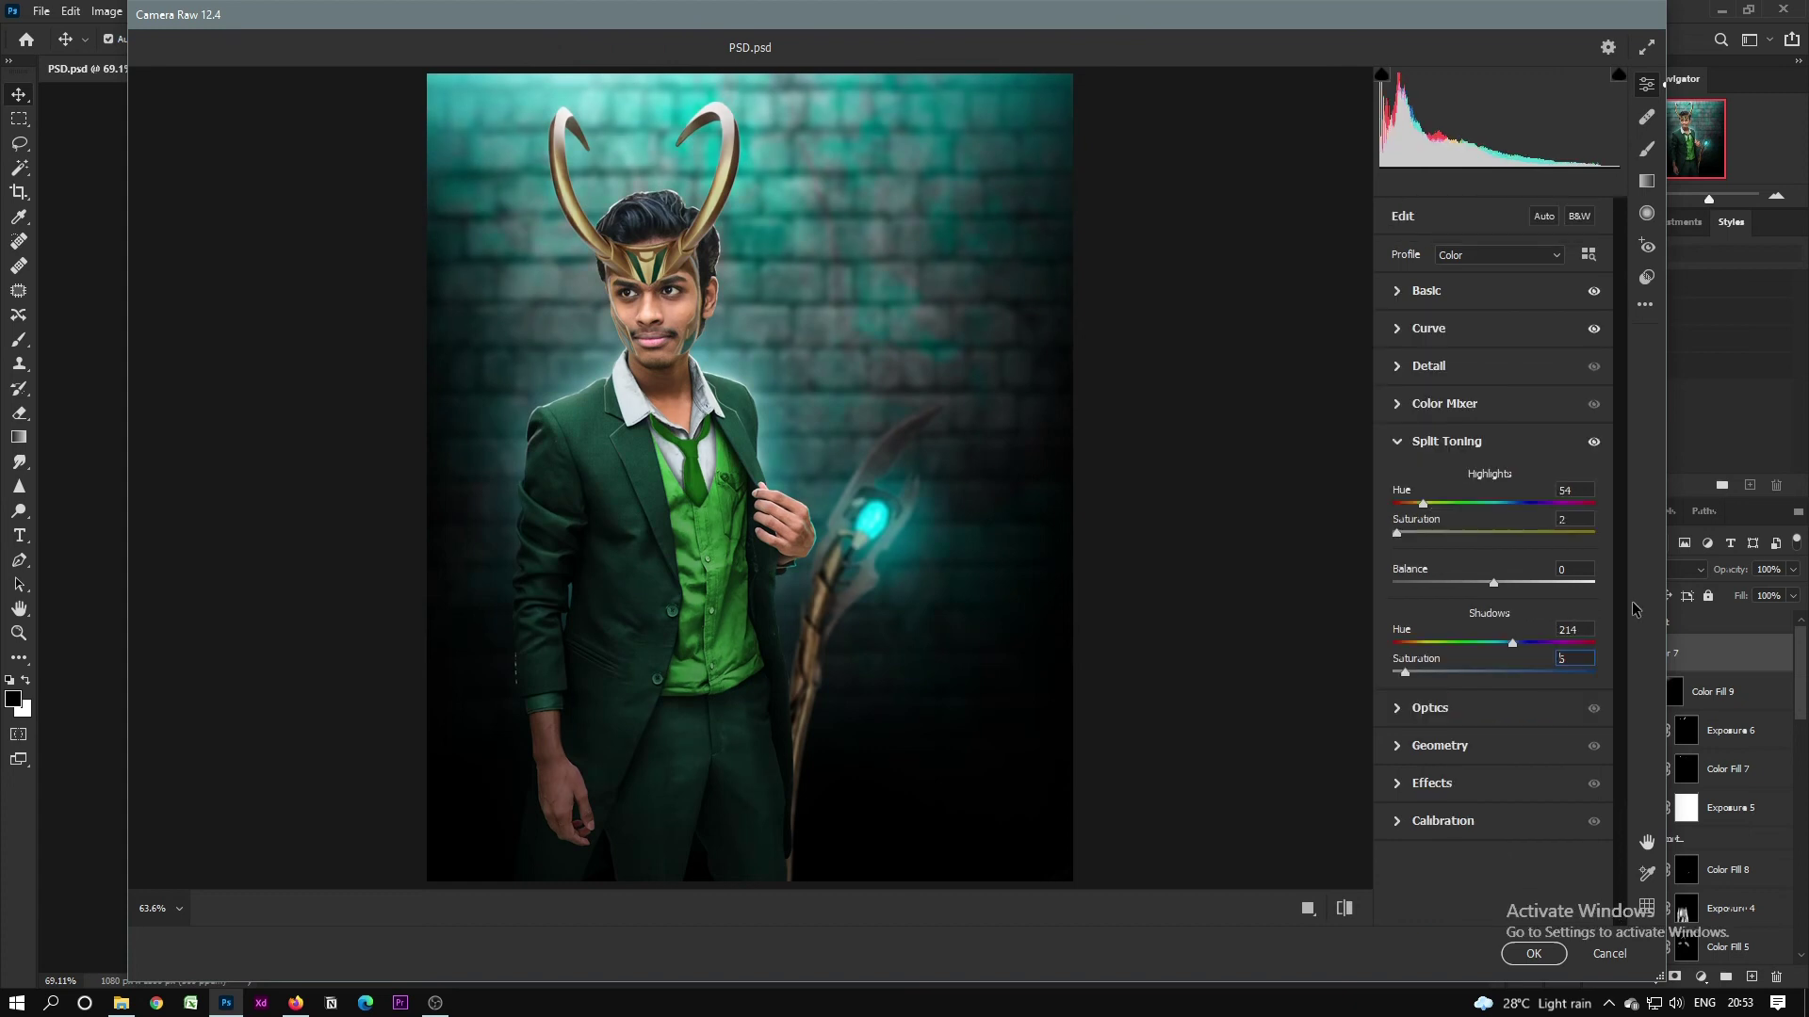
click(1498, 820)
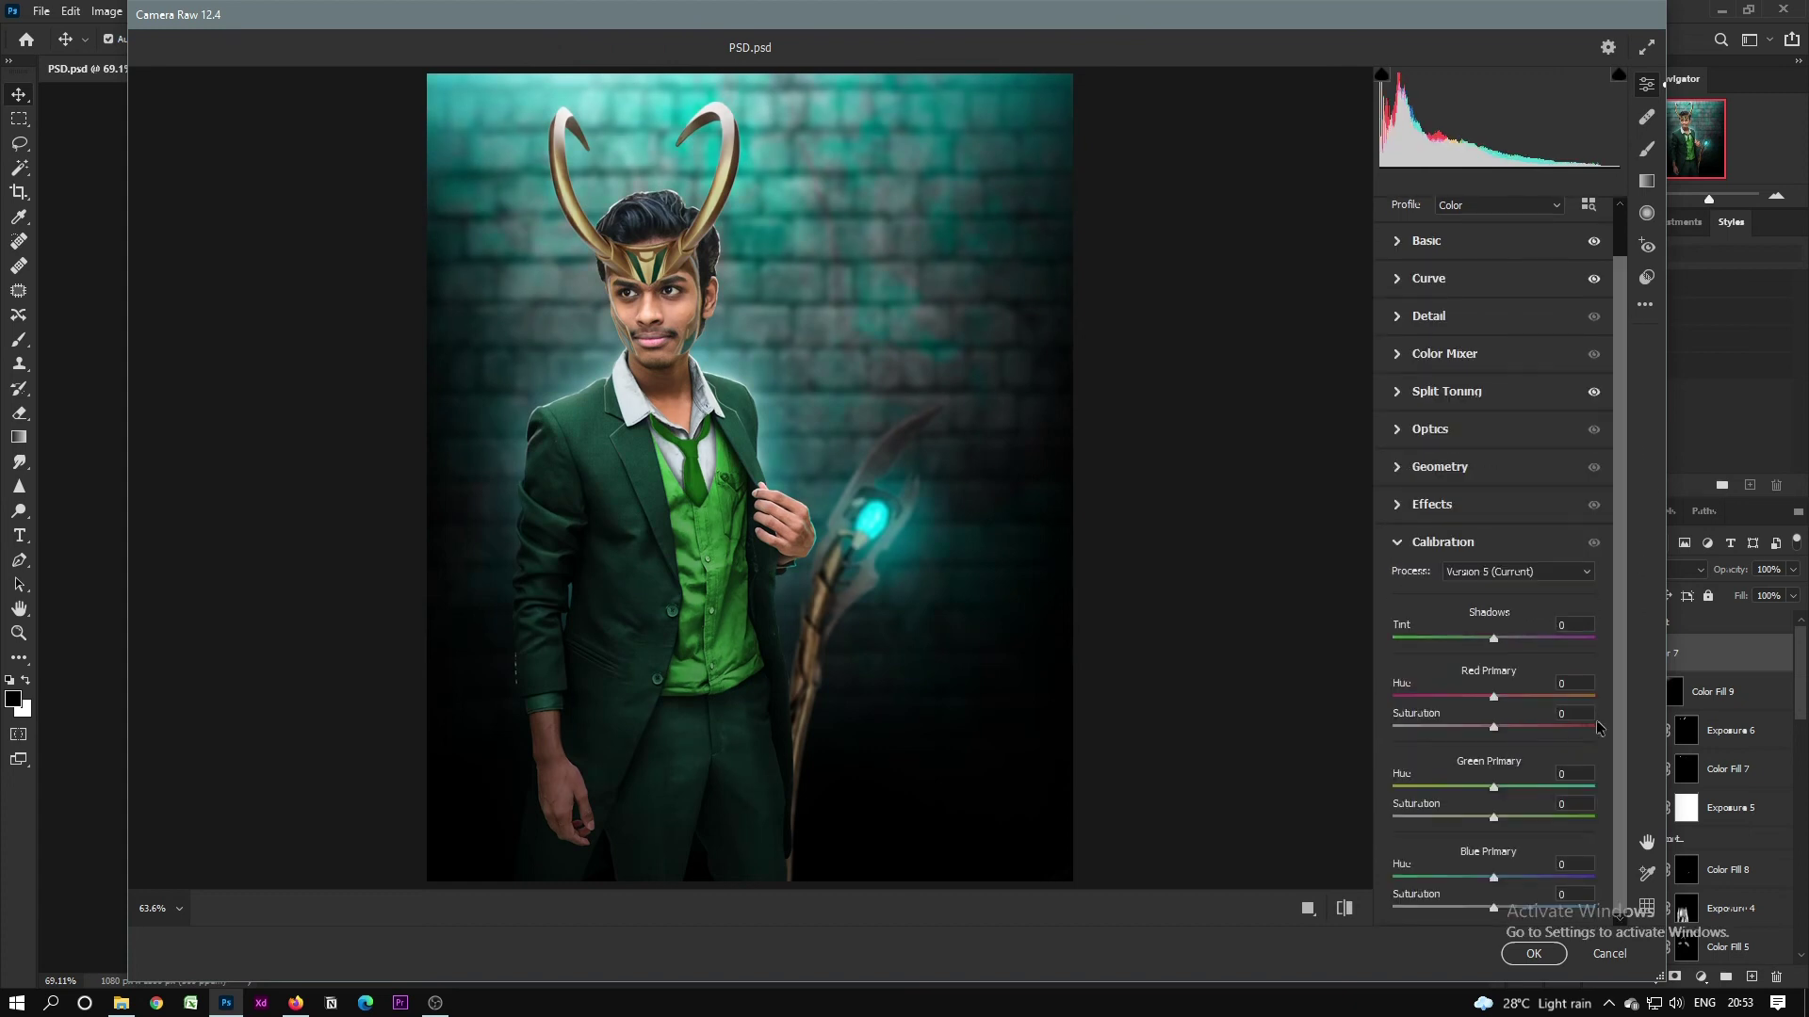